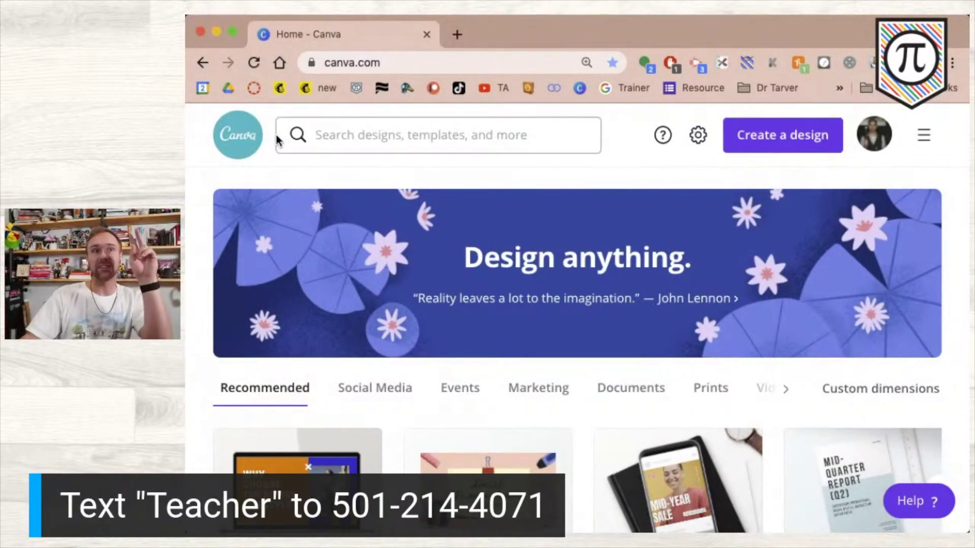
- Search the Canva templates for "google classroom header"
left_click(315, 135)
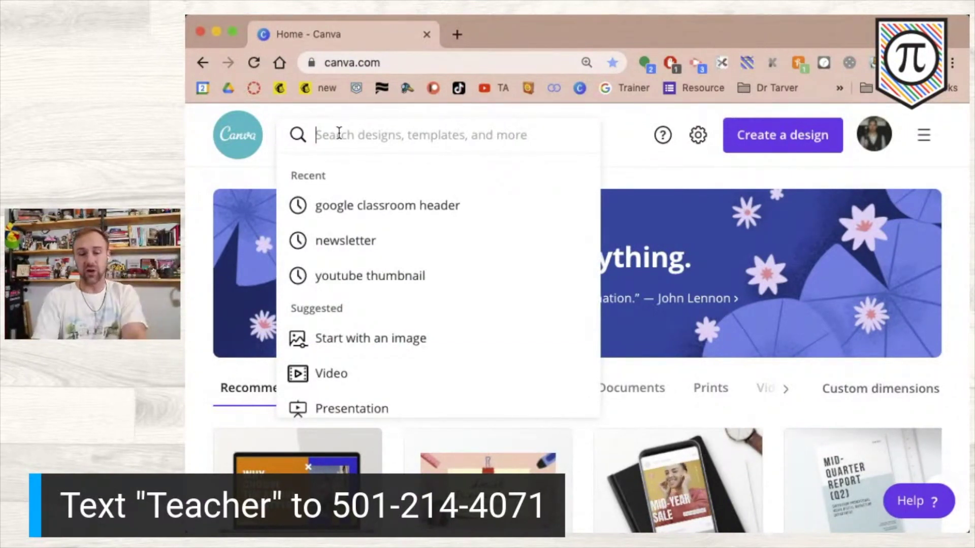
type("google classroom header")
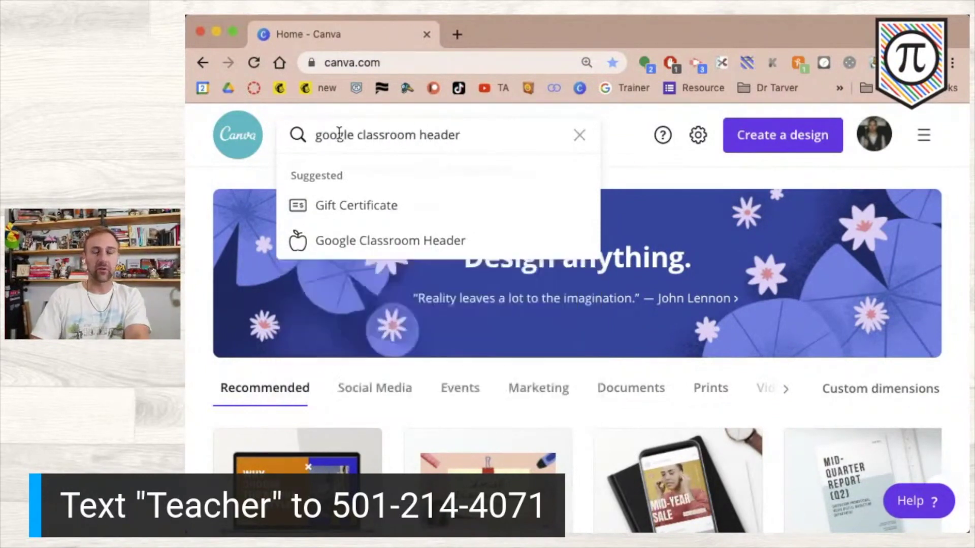
key("Return")
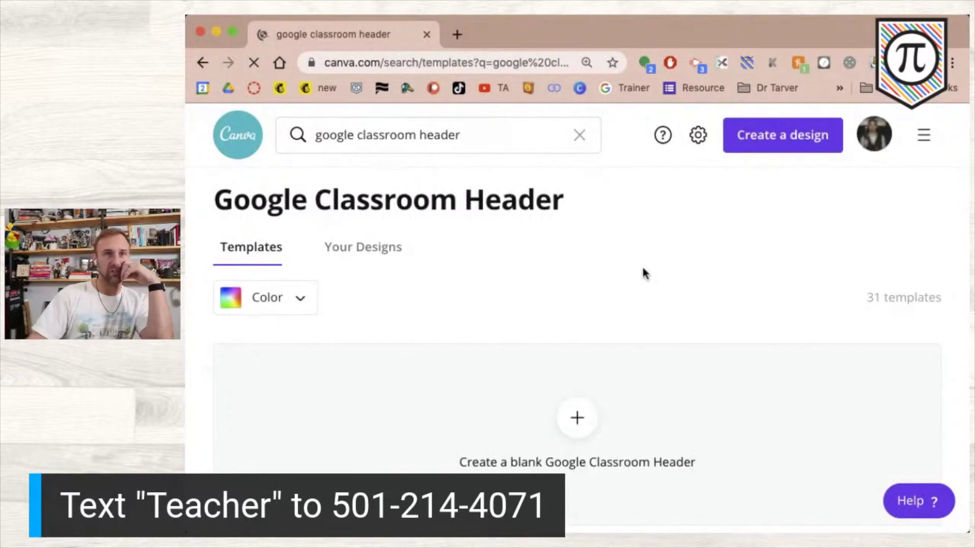
- Open the blue technology quote template from the Google Classroom Header results and collapse the side panel to enlarge the canvas
scroll(641, 274, "down", 4)
scroll(642, 274, "up", 3)
scroll(643, 274, "down", 4)
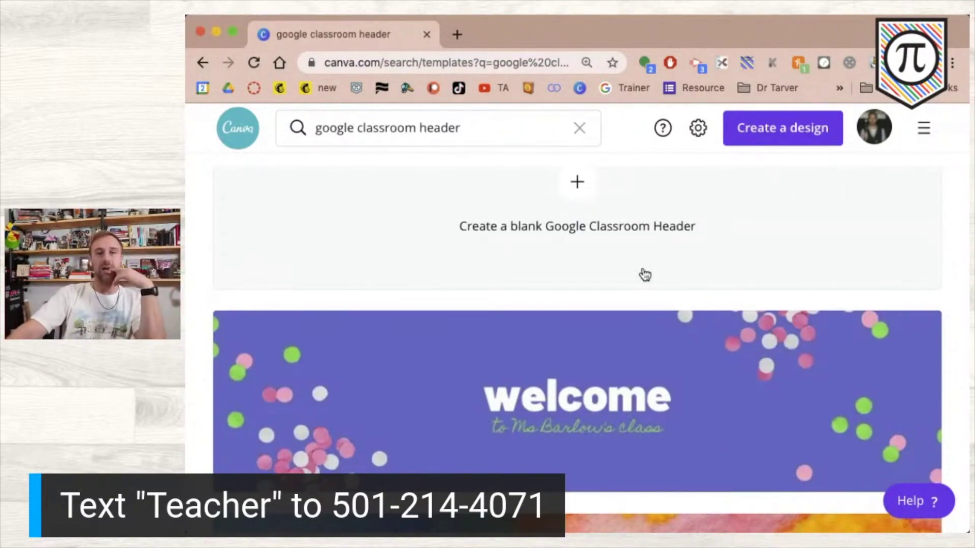
scroll(644, 275, "down", 15)
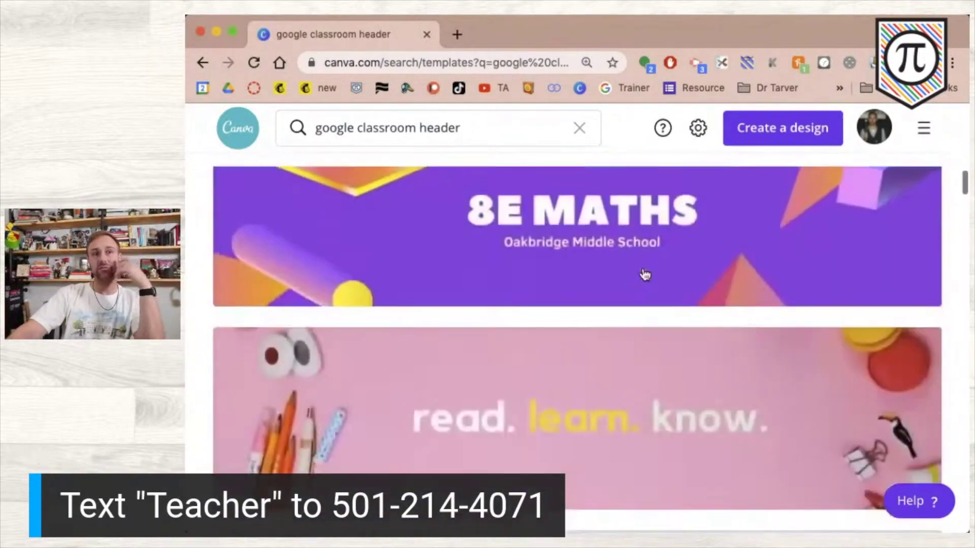
scroll(645, 275, "down", 15)
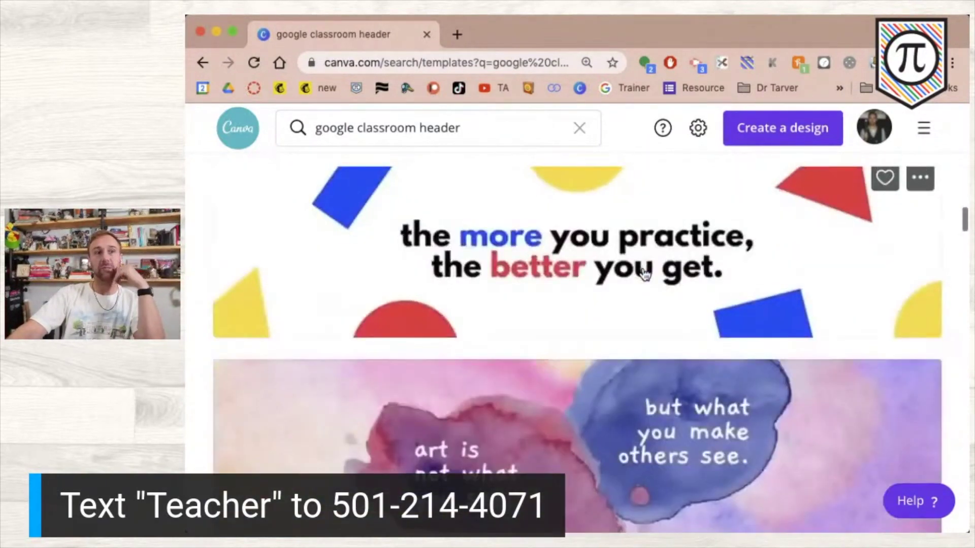
scroll(645, 275, "down", 15)
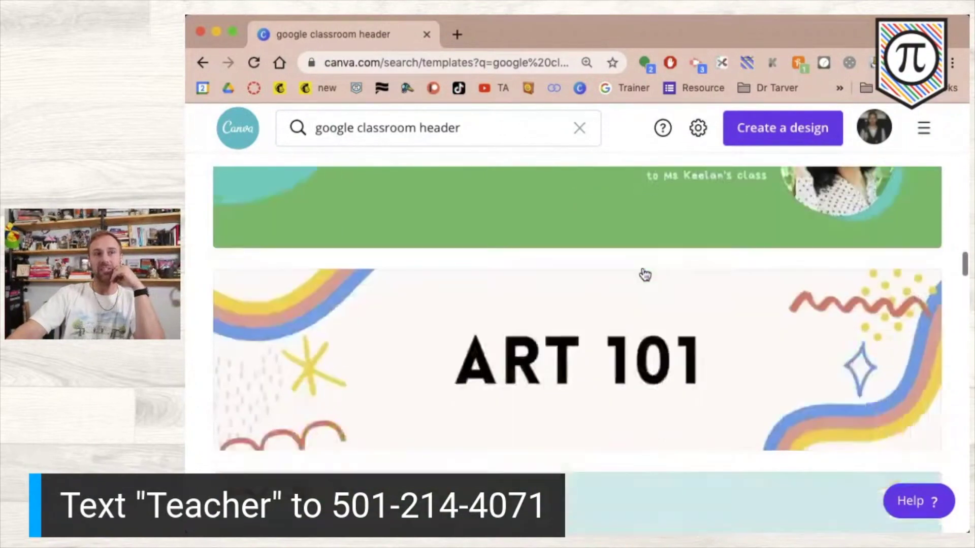
scroll(645, 275, "down", 10)
scroll(644, 274, "up", 5)
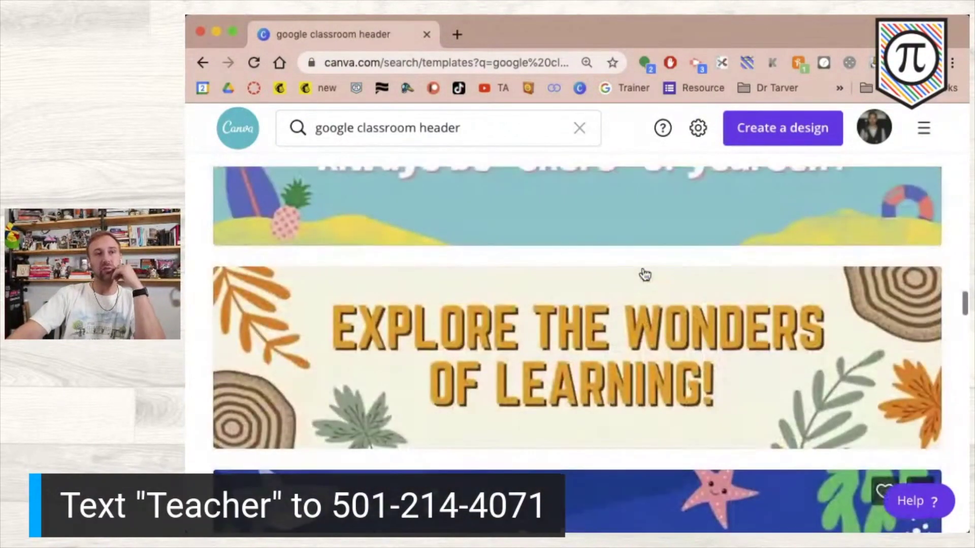
scroll(630, 378, "up", 10)
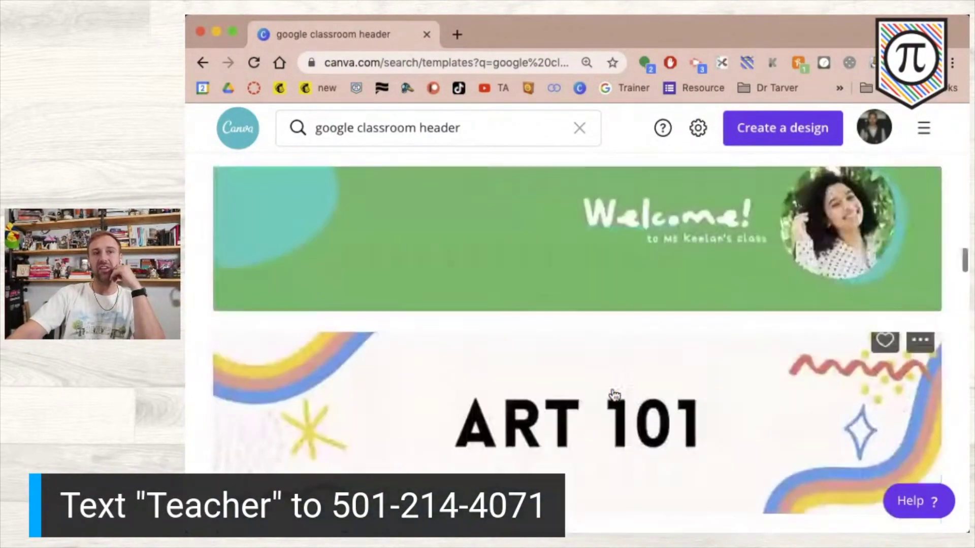
scroll(614, 396, "up", 8)
scroll(615, 395, "down", 4)
scroll(614, 396, "up", 1)
left_click(532, 300)
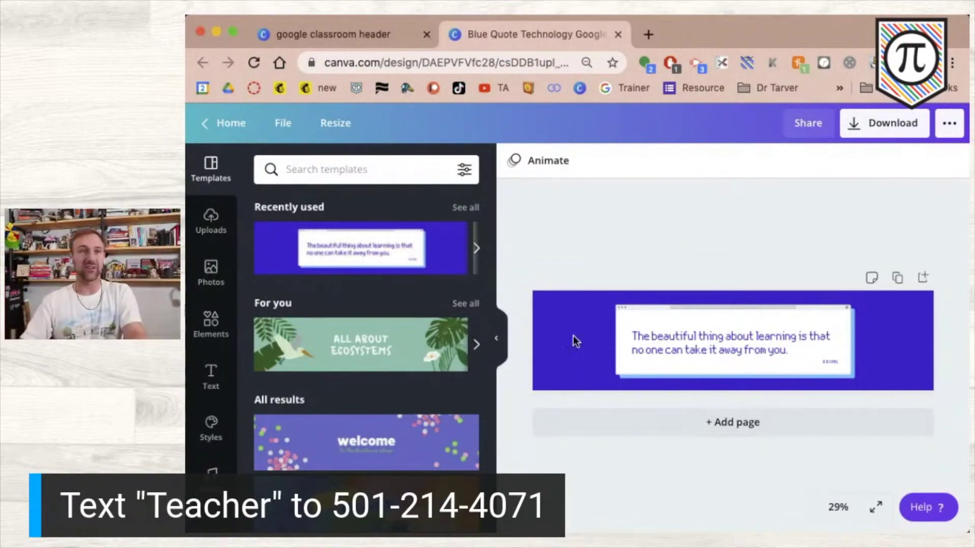
left_click(496, 337)
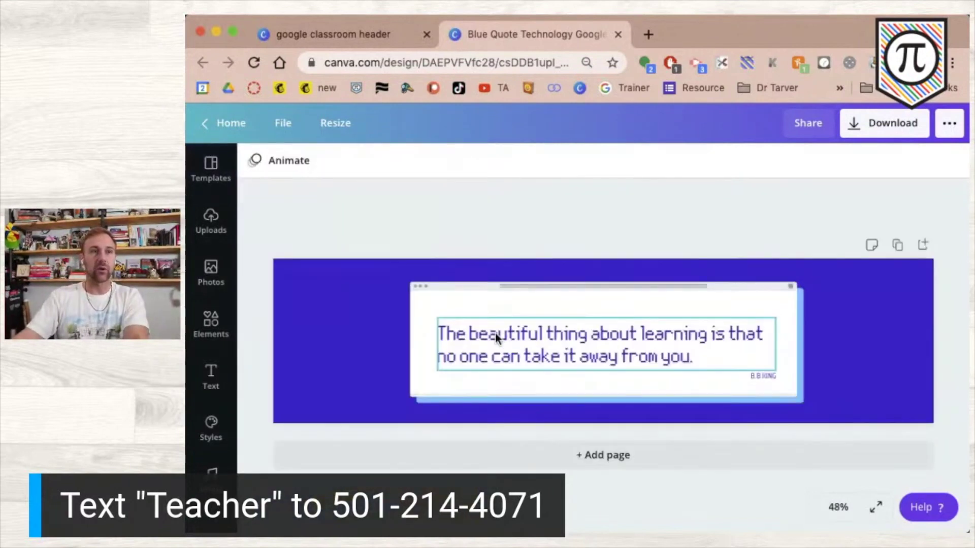
- Select the header's quote text for replacement, and find pun ideas by googling "christmas puns" and opening the Country Living article
double_click(617, 343)
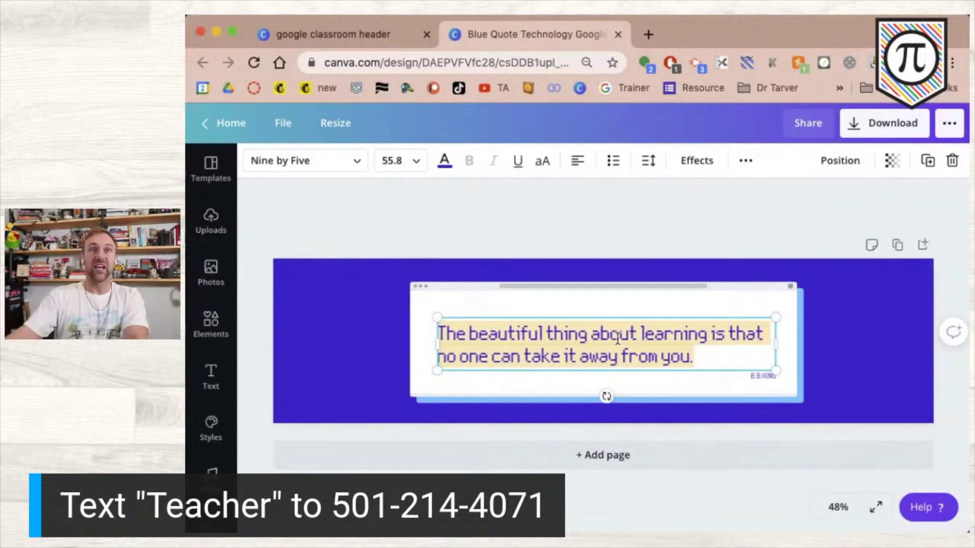
left_click(648, 35)
type("christmas puns")
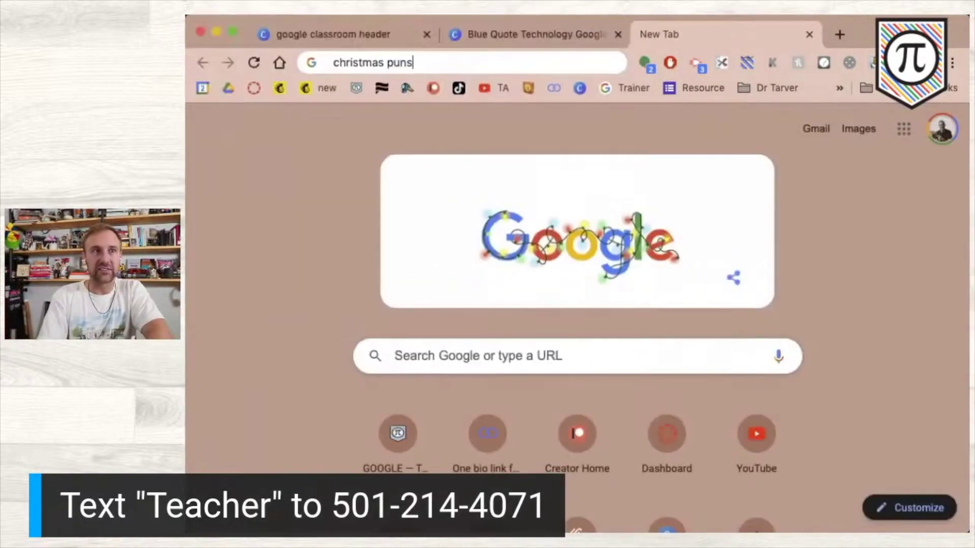
key("Return")
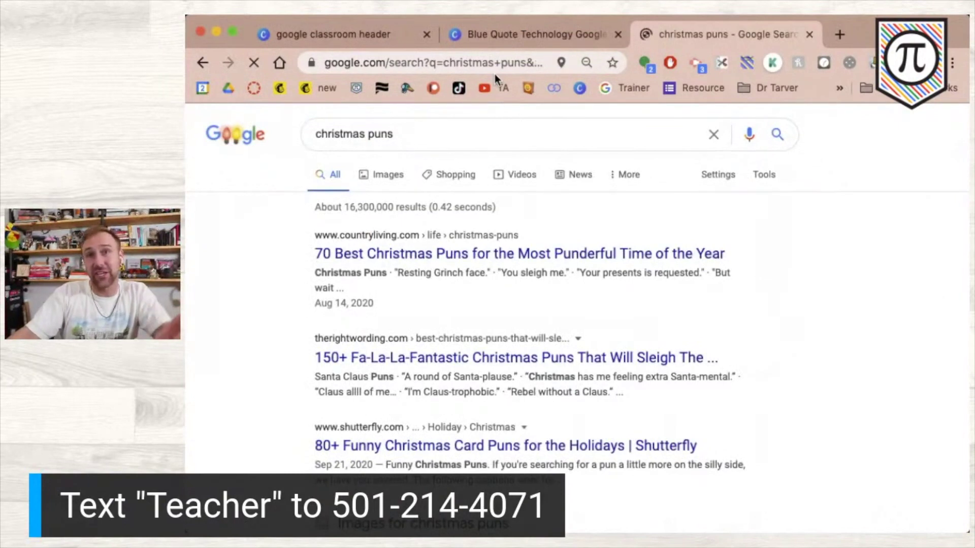
left_click(374, 253)
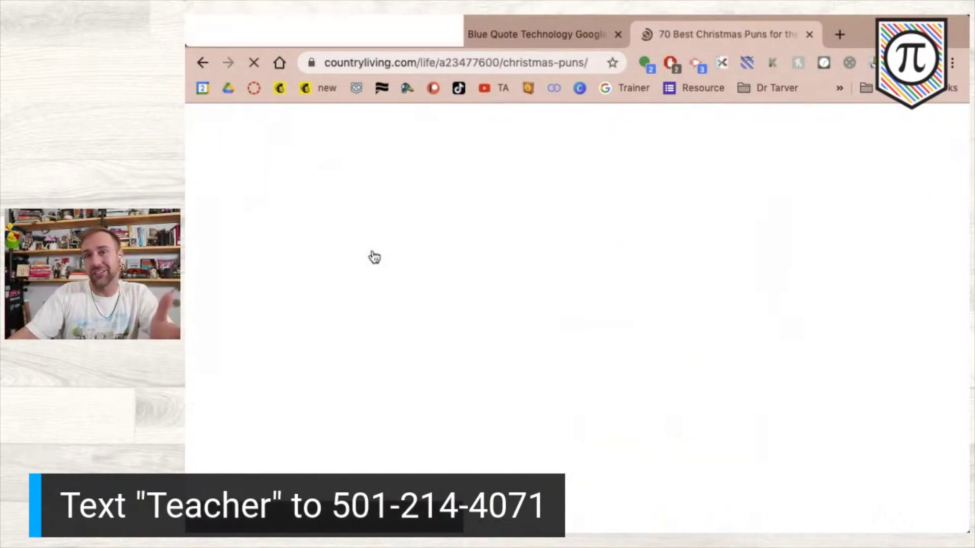
scroll(436, 321, "down", 15)
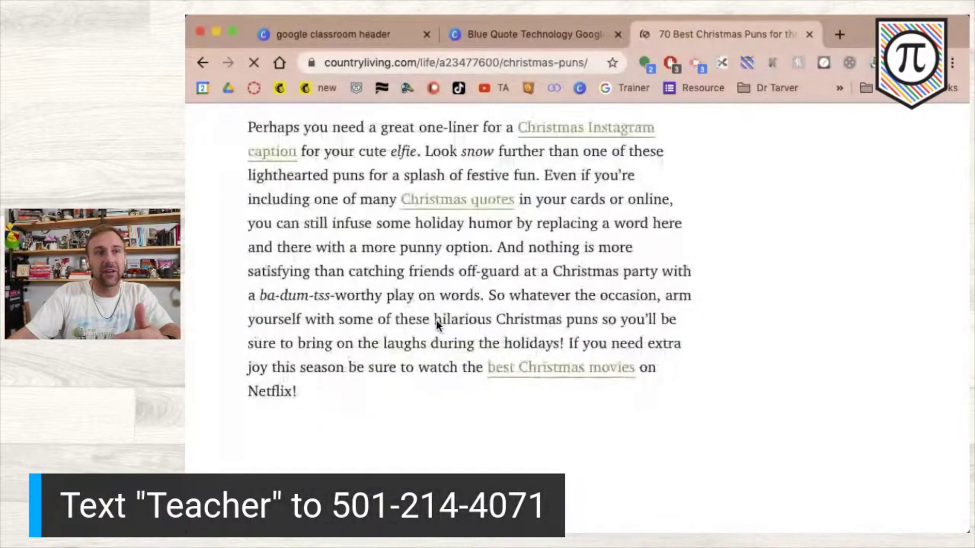
scroll(437, 320, "down", 1)
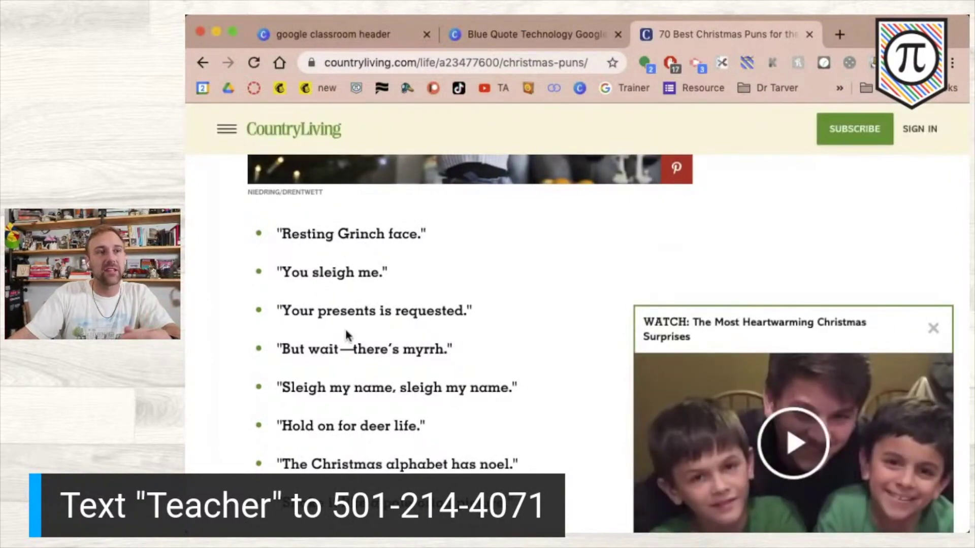
scroll(351, 332, "down", 1)
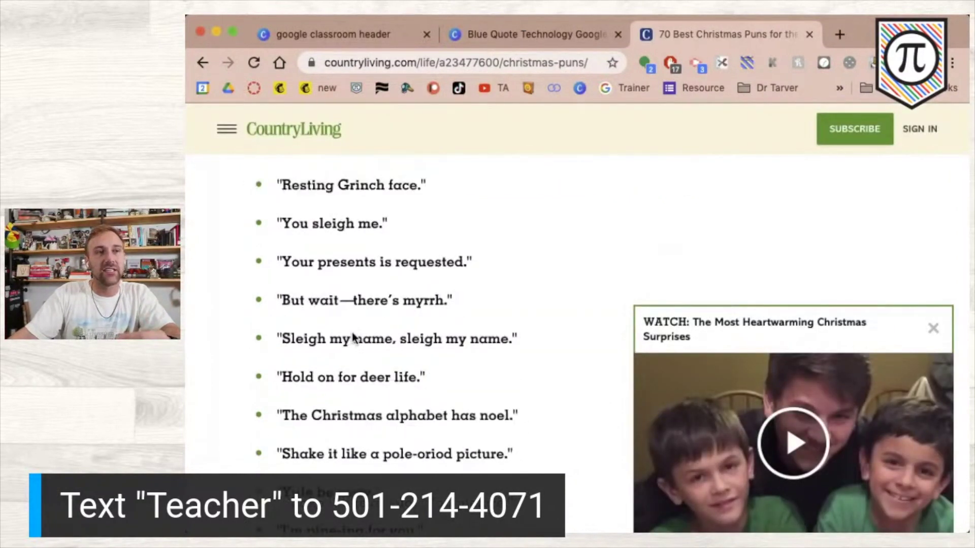
- Return to the Canva design and replace the selected quote with "Your presents is requested in the Google Meet"
left_click(508, 35)
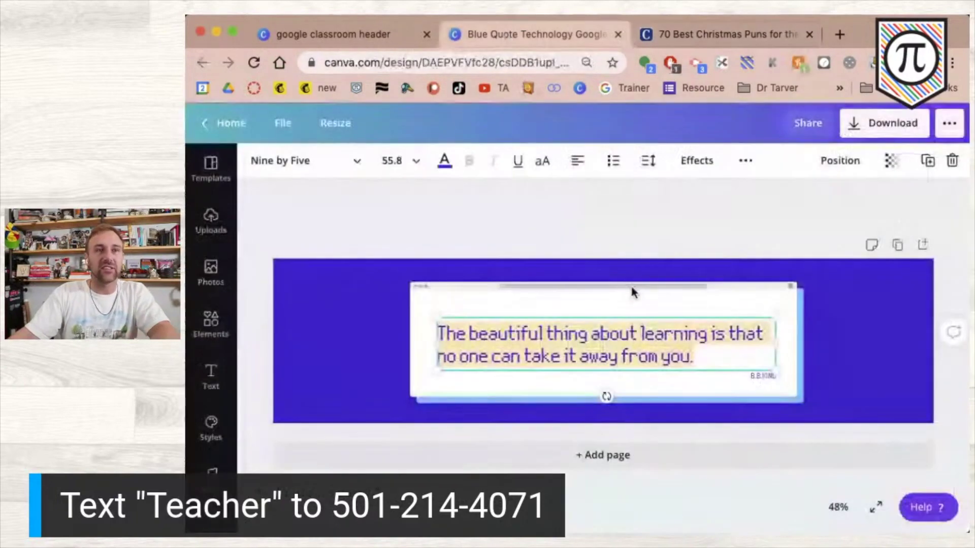
type("Your")
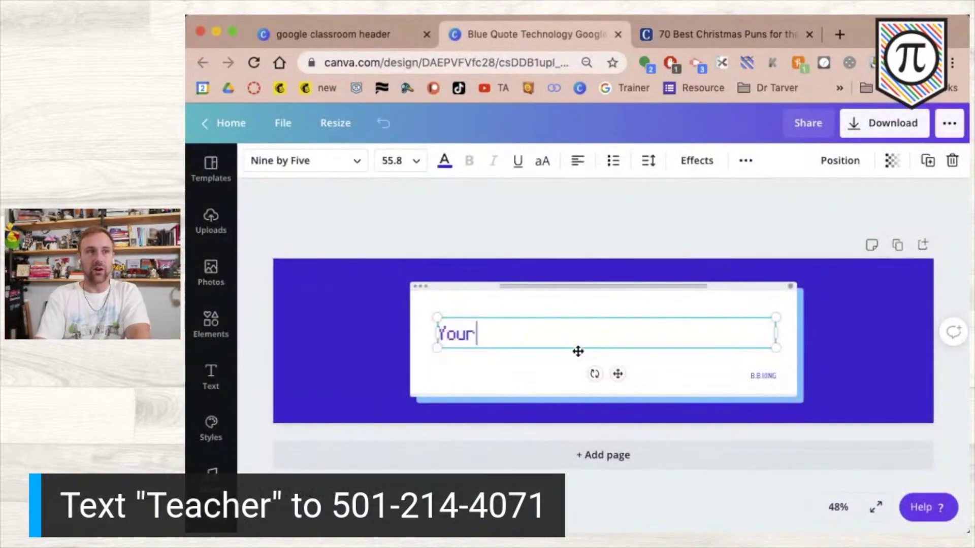
type(" presents")
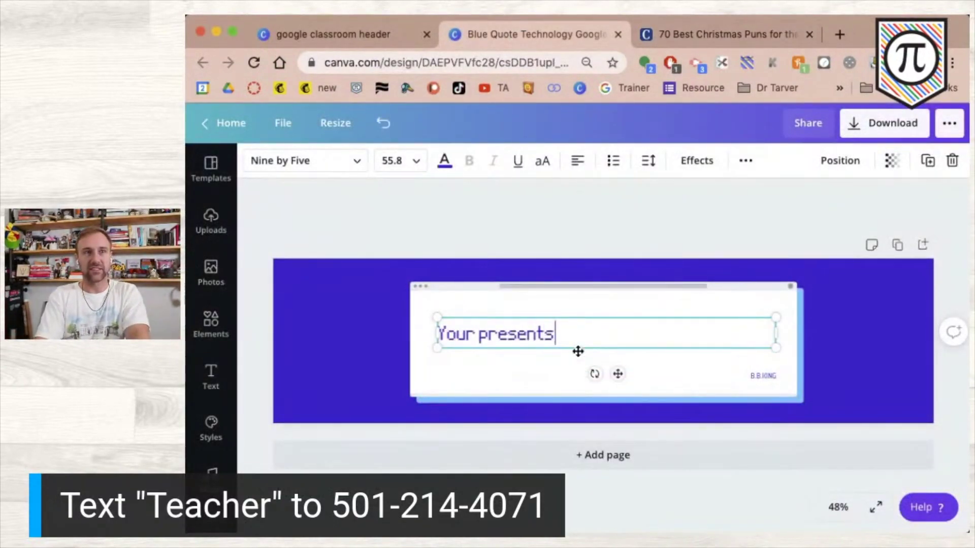
type(" is request")
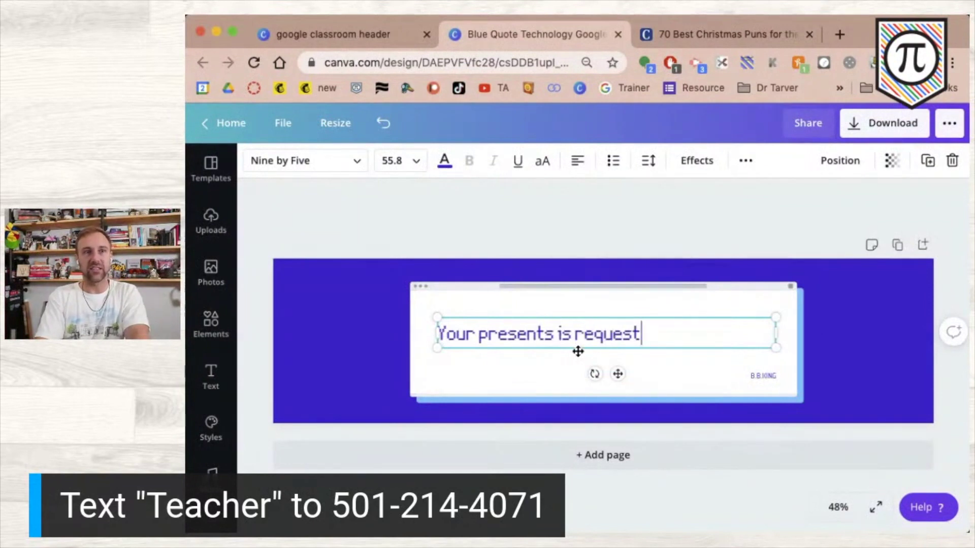
type("ed in the Go")
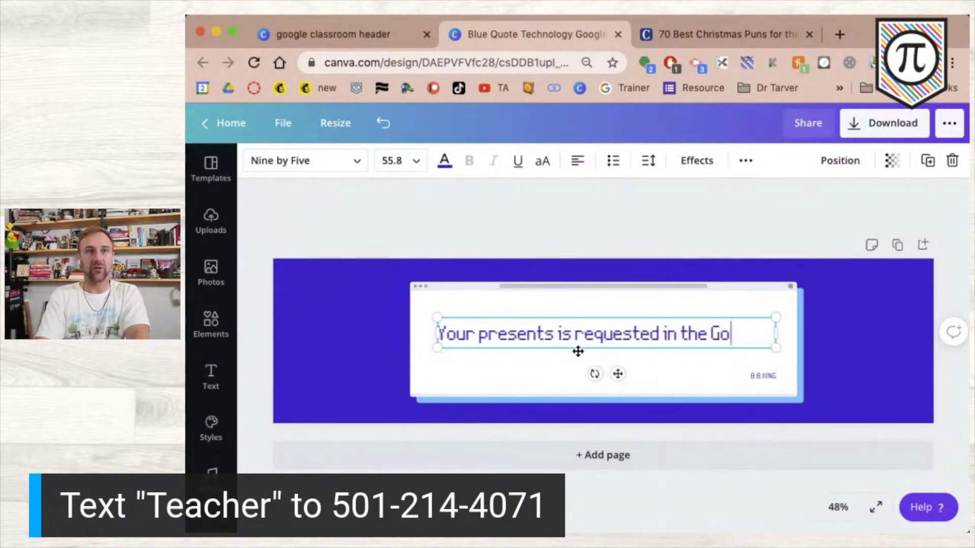
type("ogle Meet")
left_click(708, 335)
- Replace the small quote attribution in the header with "RUDOLPH"
left_click(760, 378)
left_click(760, 377)
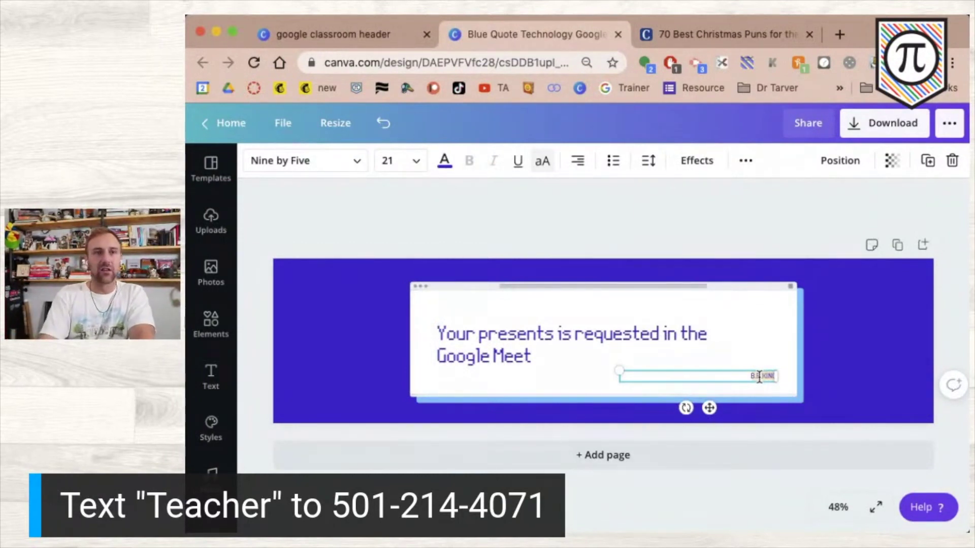
key("BackSpace")
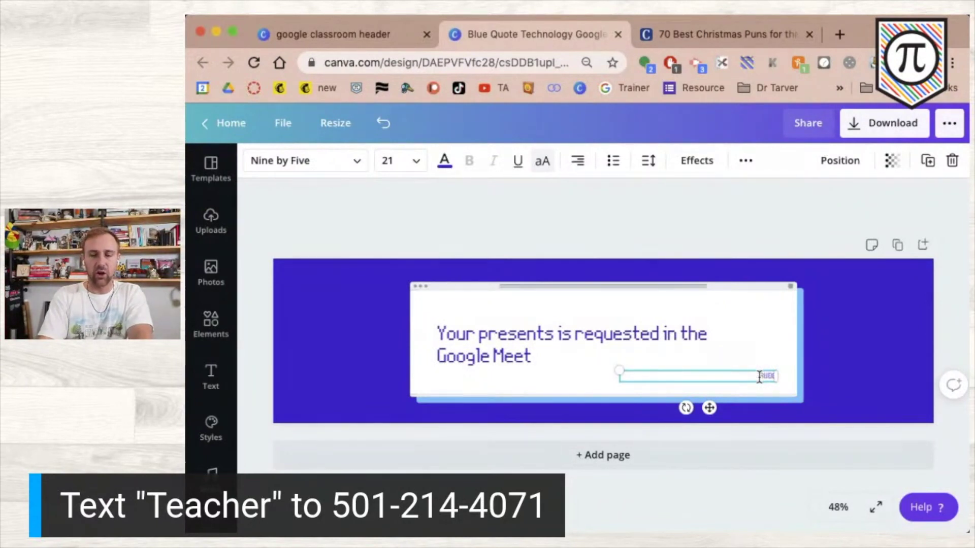
type("RUDOLPH")
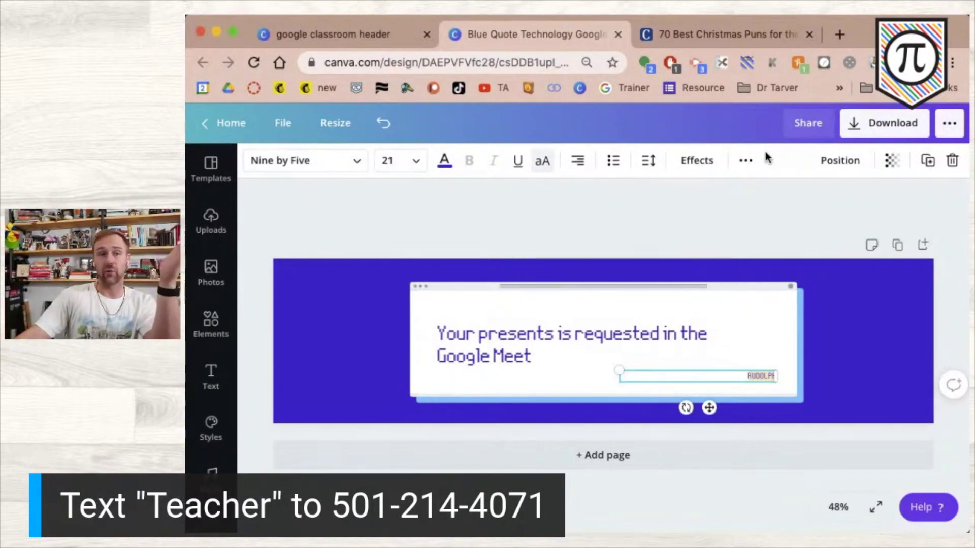
- Set the attribution's font size to 36 and add a dash in front so it reads "-RUDOLPH"
left_click(414, 163)
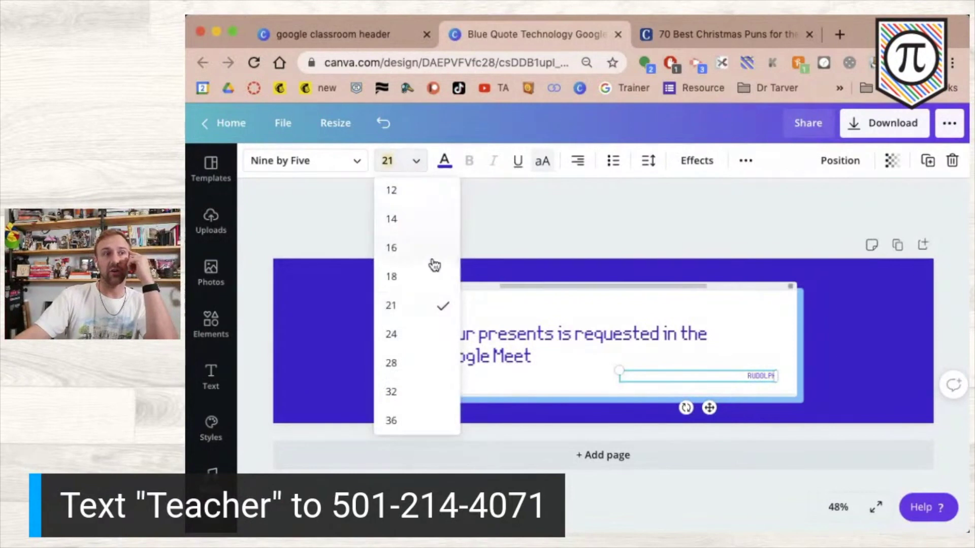
left_click(426, 420)
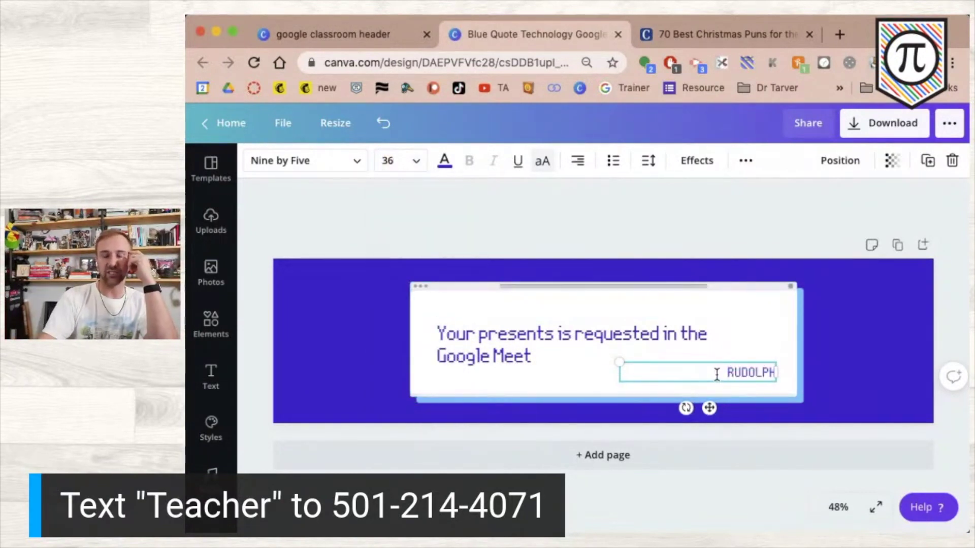
left_click(526, 231)
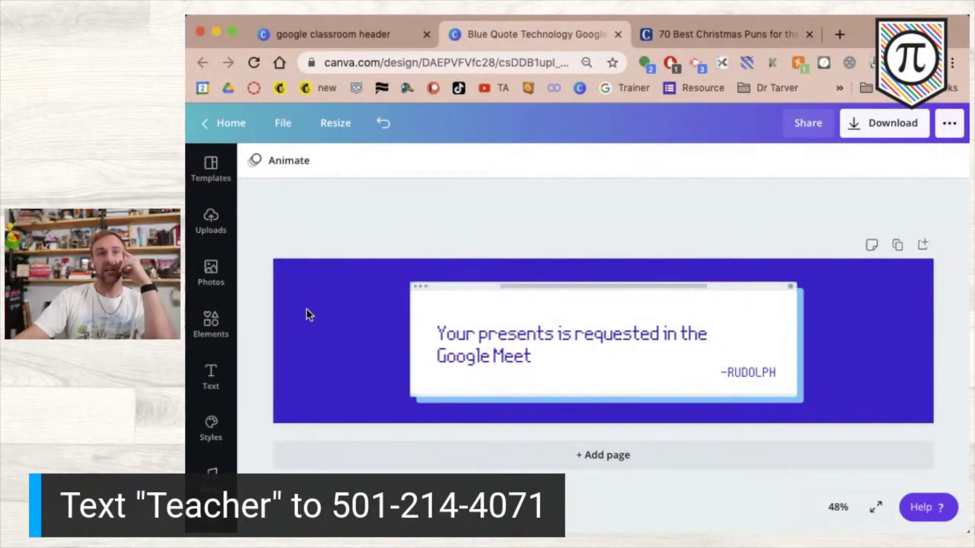
- Change the header's background colour to the bright red from the default colours
left_click(316, 324)
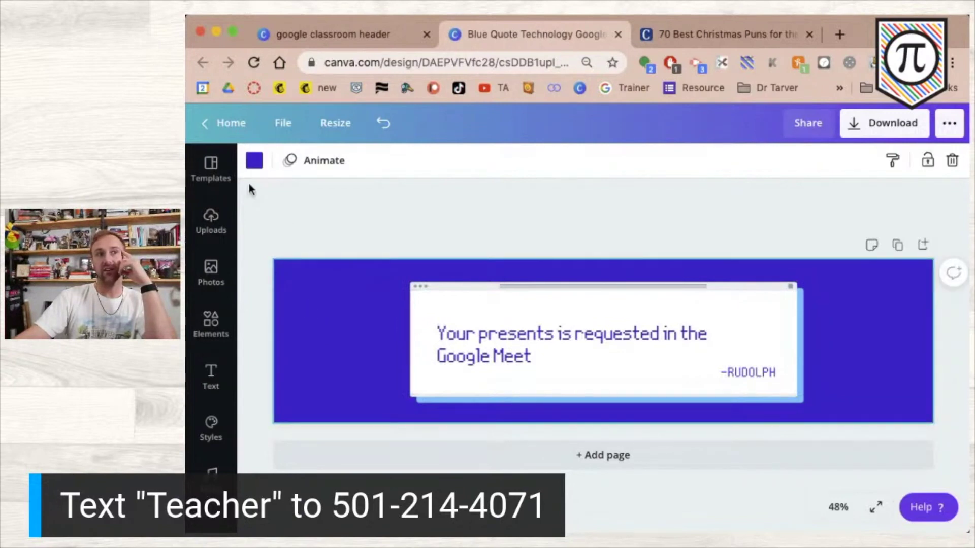
left_click(300, 224)
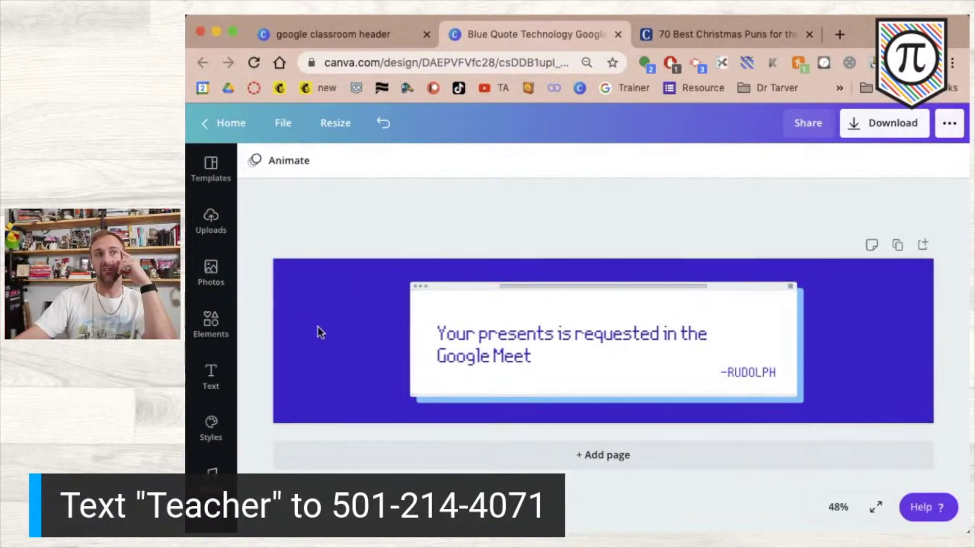
left_click(317, 327)
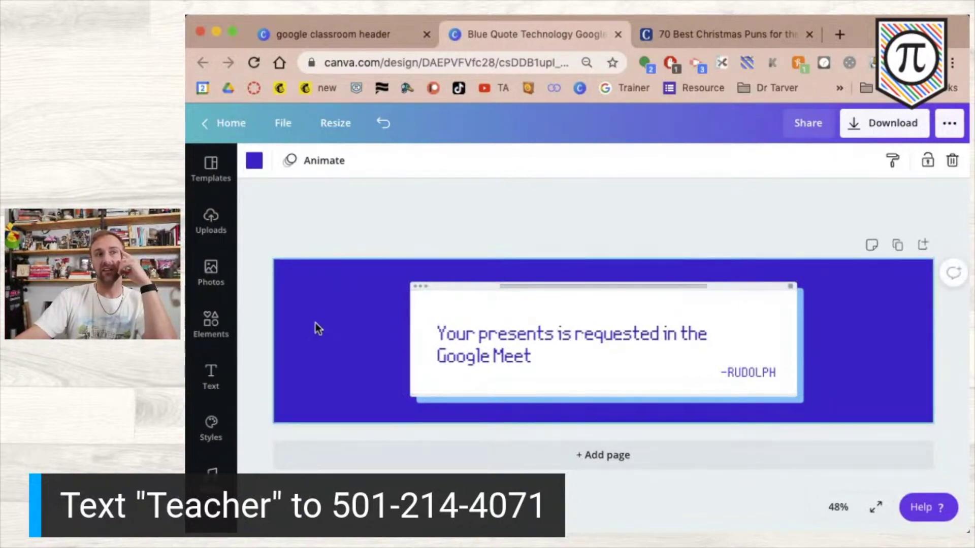
left_click(254, 162)
scroll(356, 325, "down", 2)
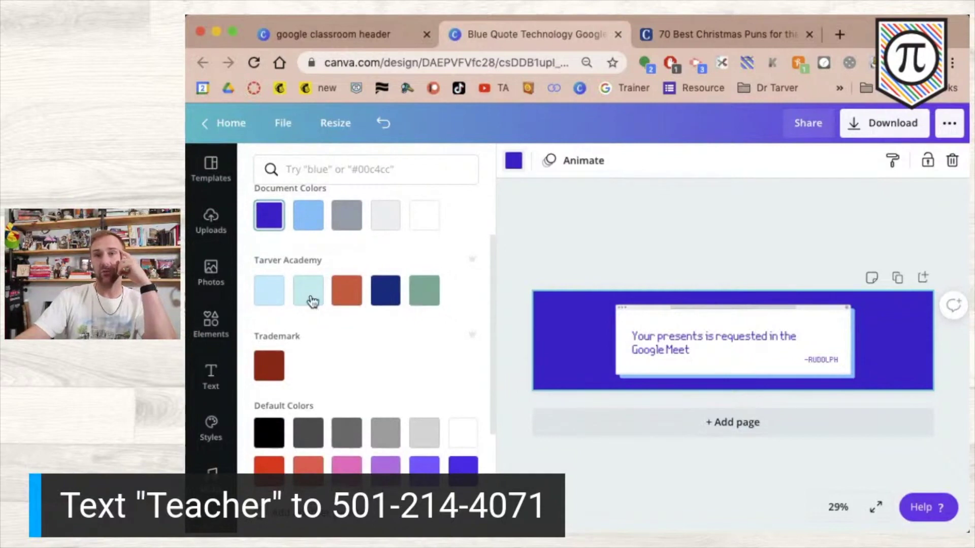
scroll(370, 413, "down", 2)
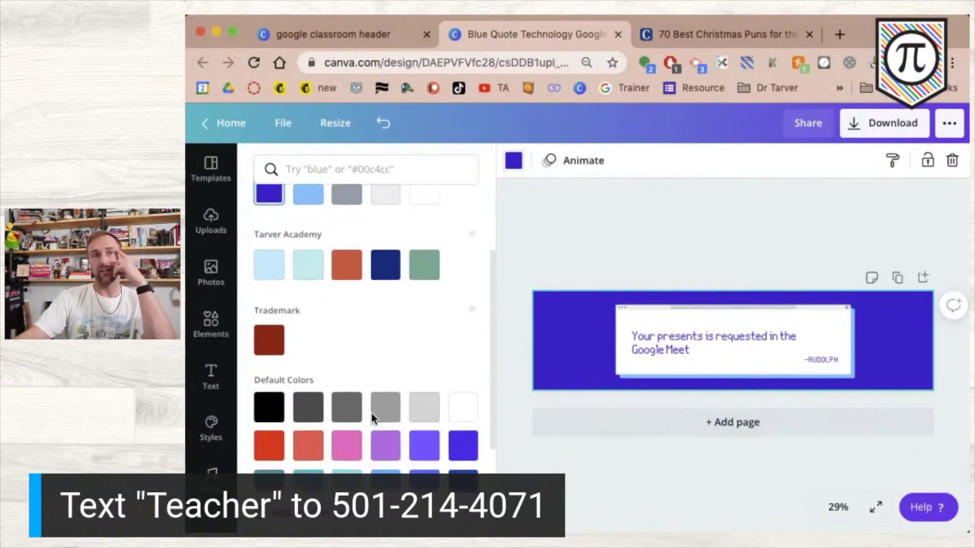
scroll(313, 385, "down", 2)
left_click(269, 383)
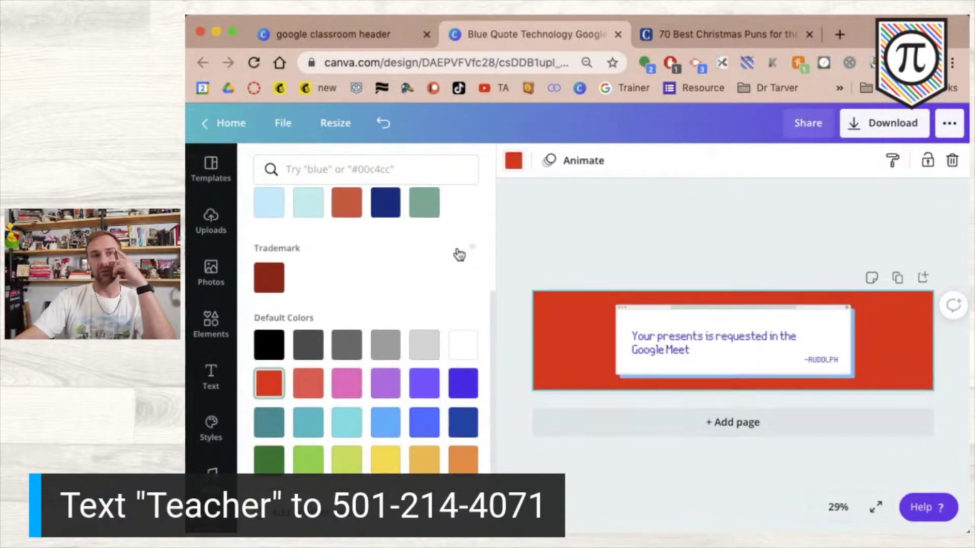
left_click(601, 236)
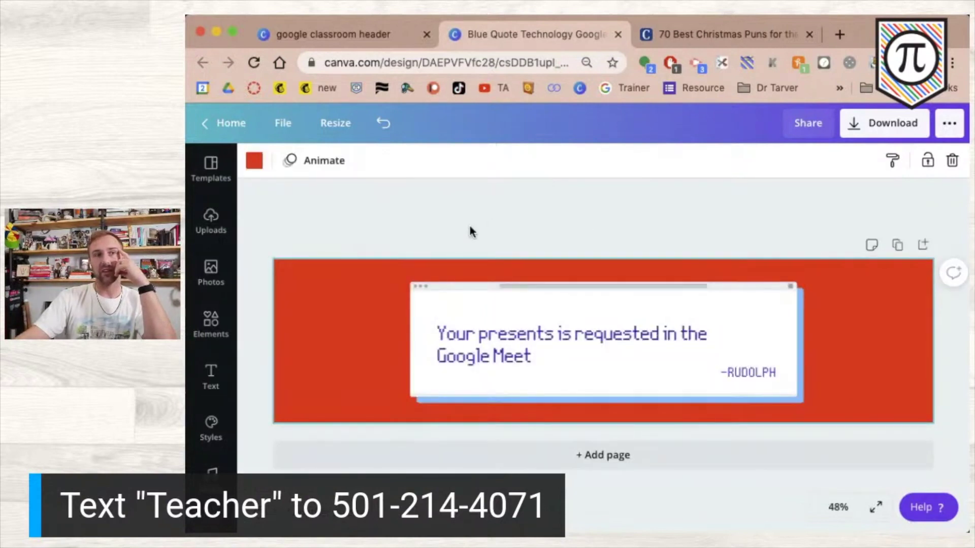
left_click(255, 159)
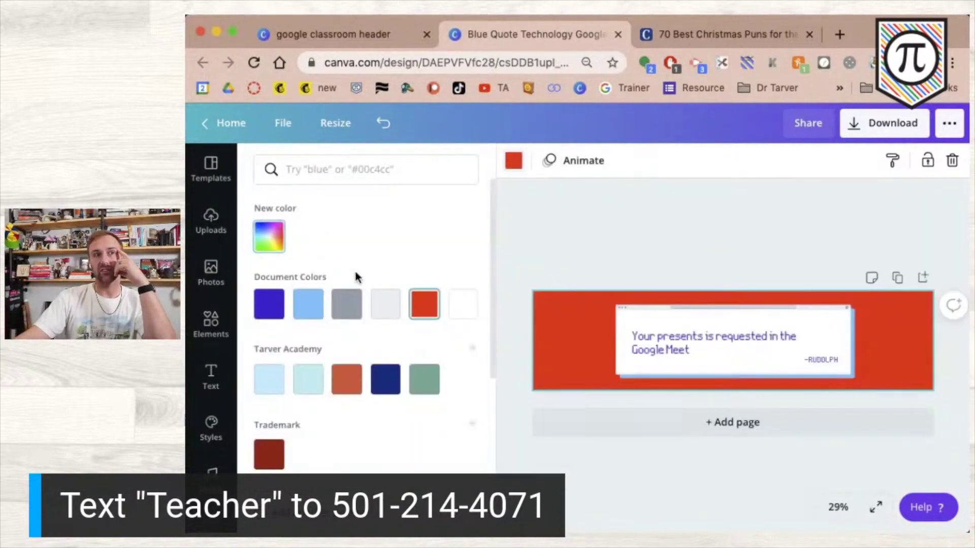
left_click(613, 228)
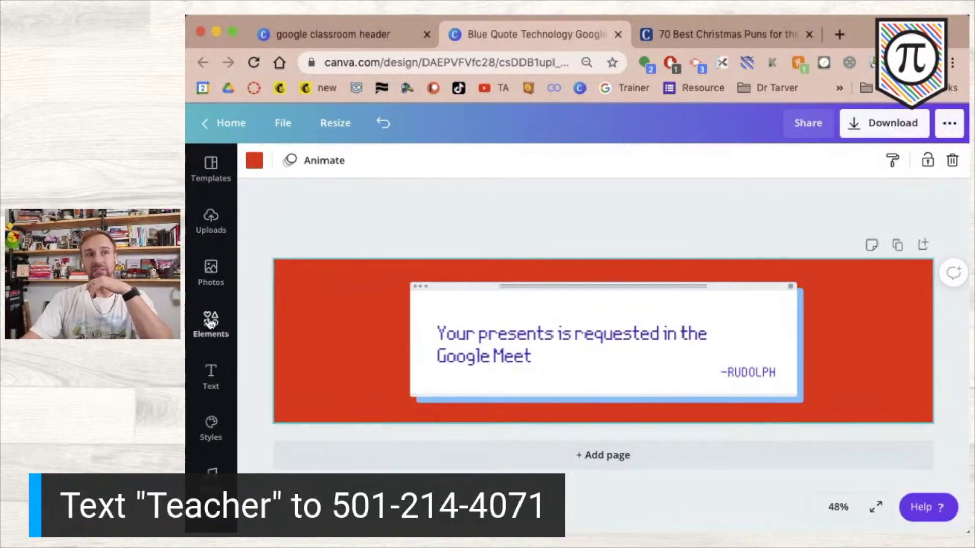
- Search the photo library for "rudolph"
left_click(211, 277)
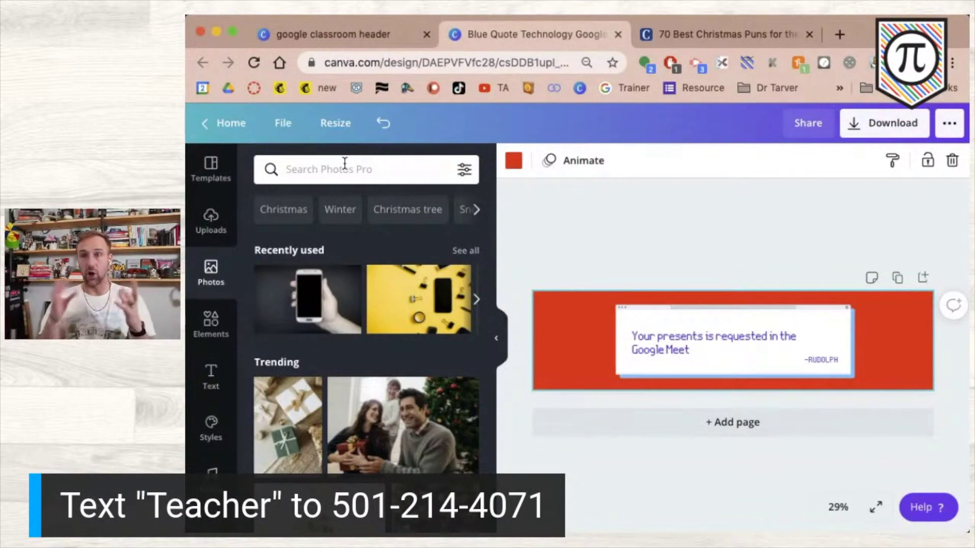
left_click(344, 164)
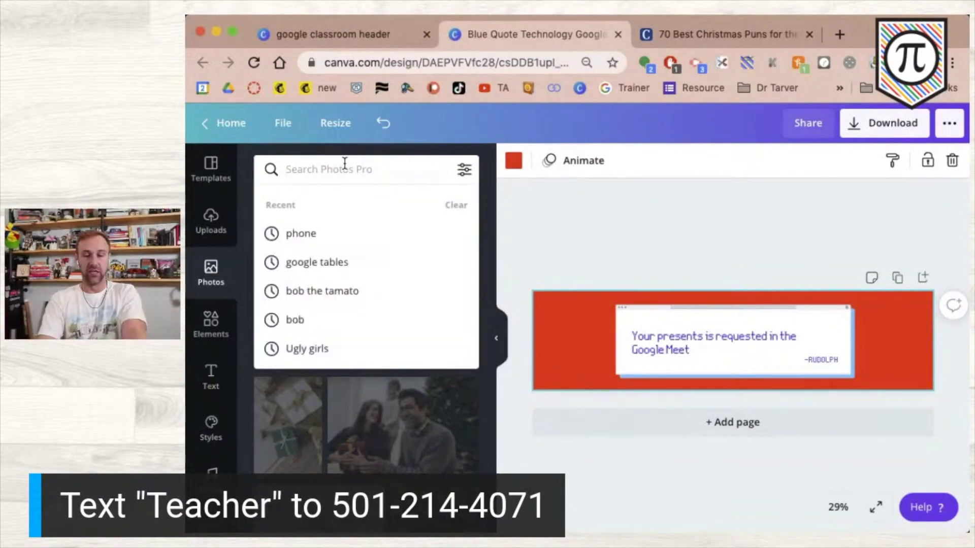
type("rudo")
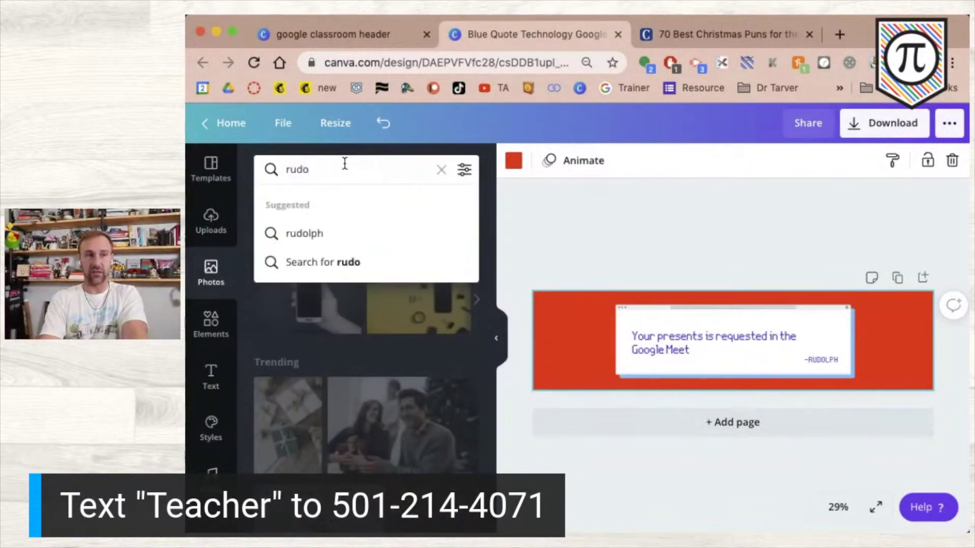
key("BackSpace")
type("o")
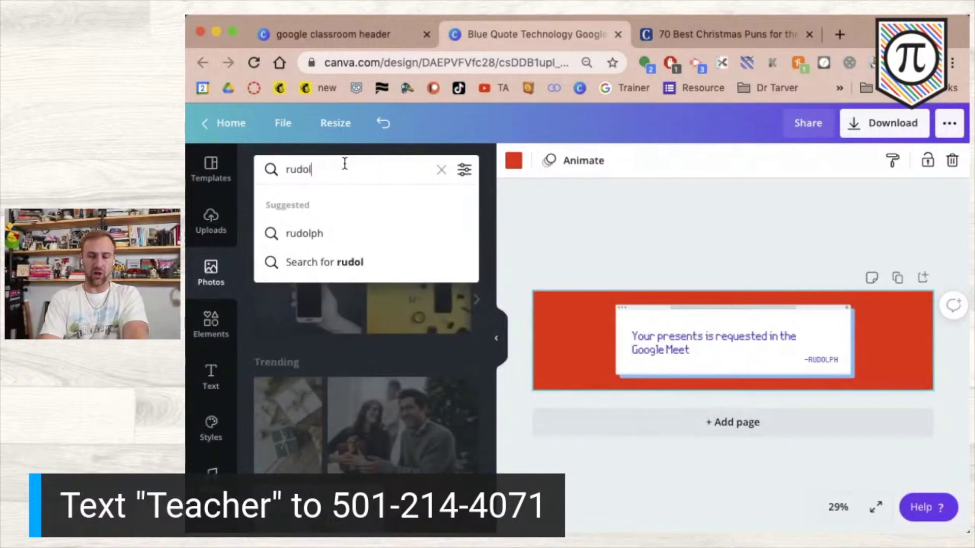
key("Return")
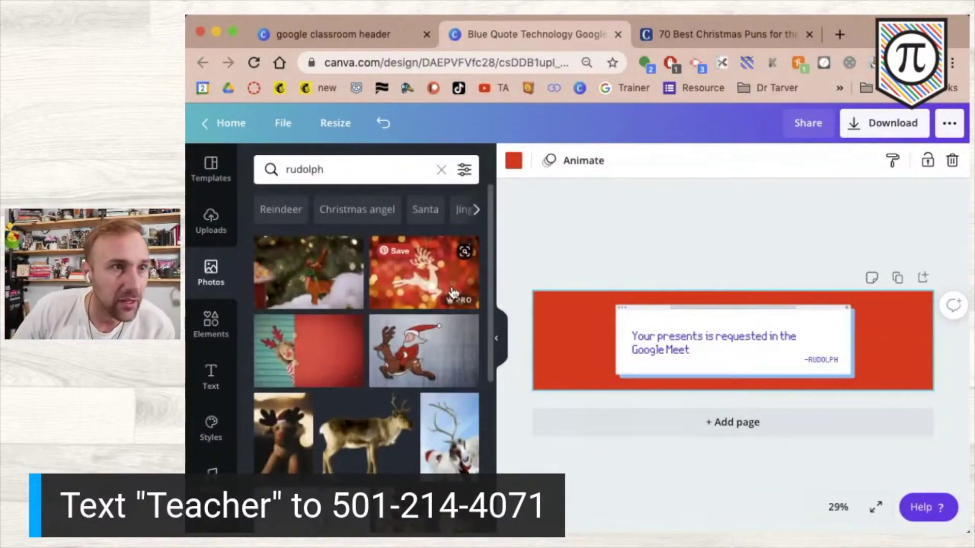
- Try the snowy white reindeer photo from the results as the header's background
scroll(417, 355, "down", 3)
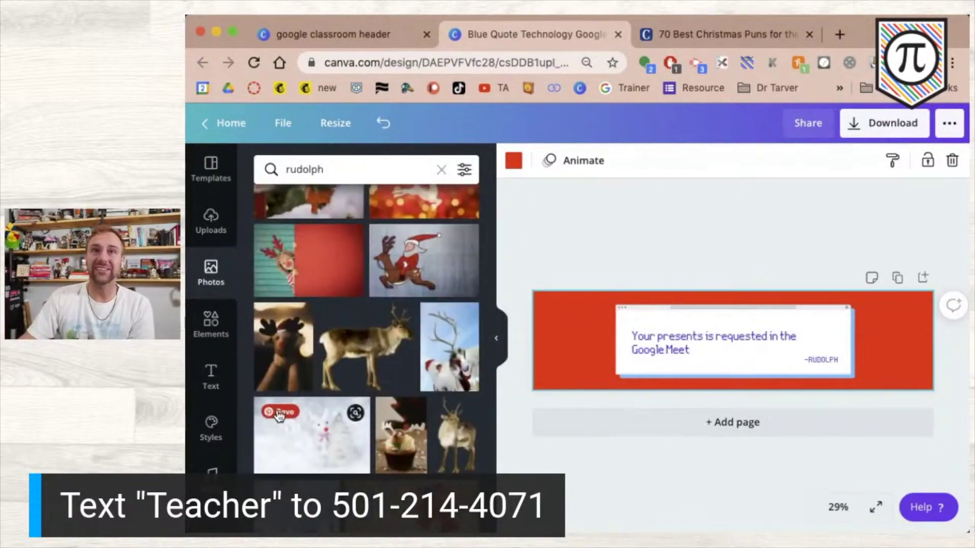
scroll(362, 376, "down", 3)
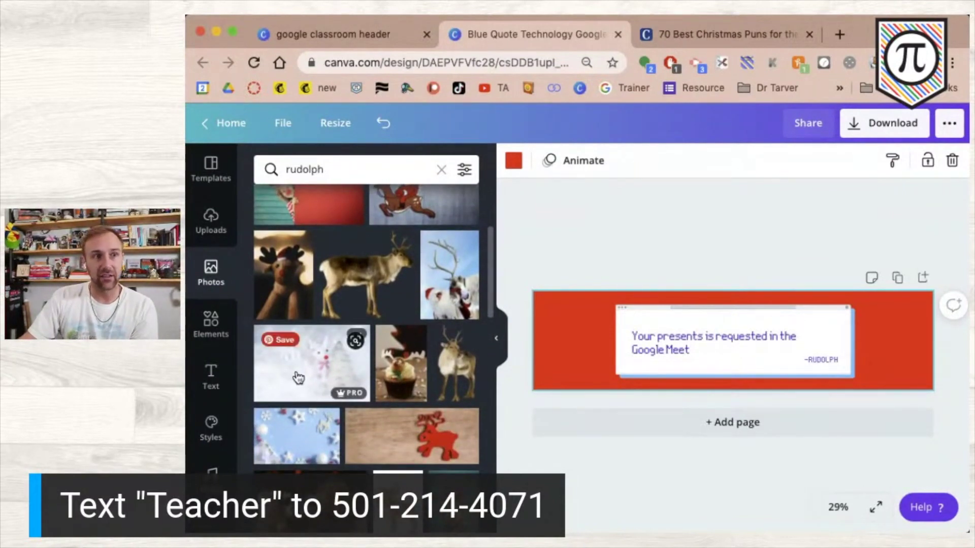
left_click_drag(299, 378, 540, 364)
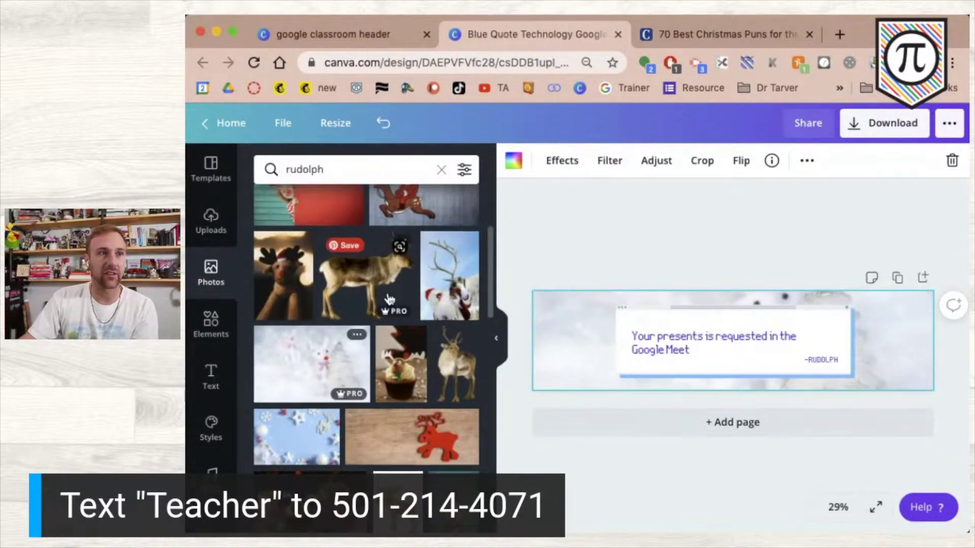
- Fill the header's background with the photo of Santa riding a red-nosed reindeer
scroll(405, 355, "up", 5)
left_click_drag(405, 355, 555, 297)
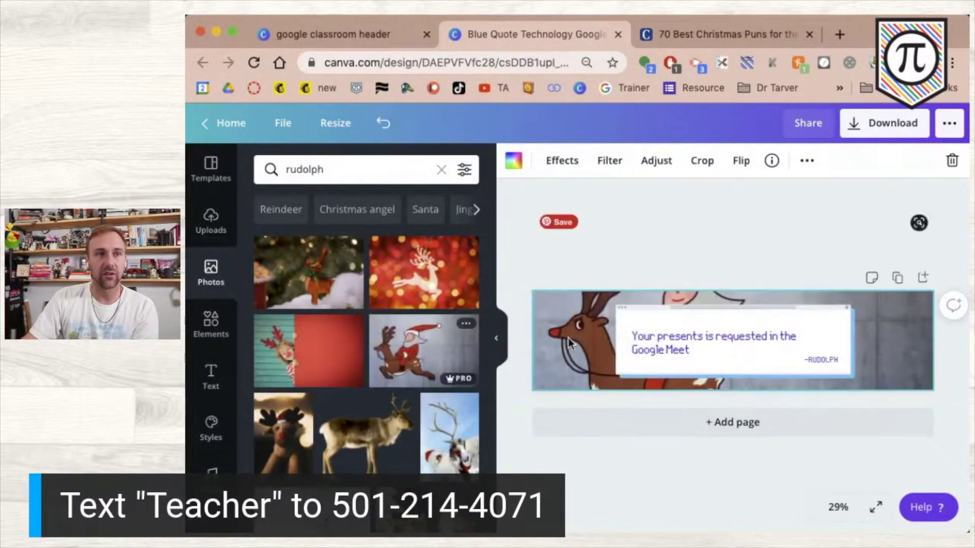
double_click(560, 275)
left_click(516, 249)
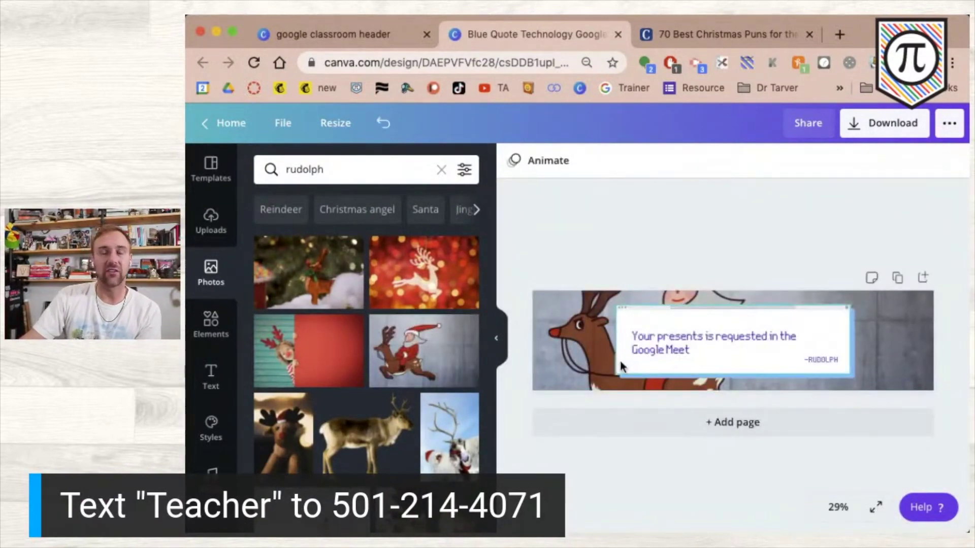
- Reposition the Santa-and-reindeer background photo slightly lower within the header's crop and apply it
double_click(562, 344)
left_click_drag(565, 344, 556, 367)
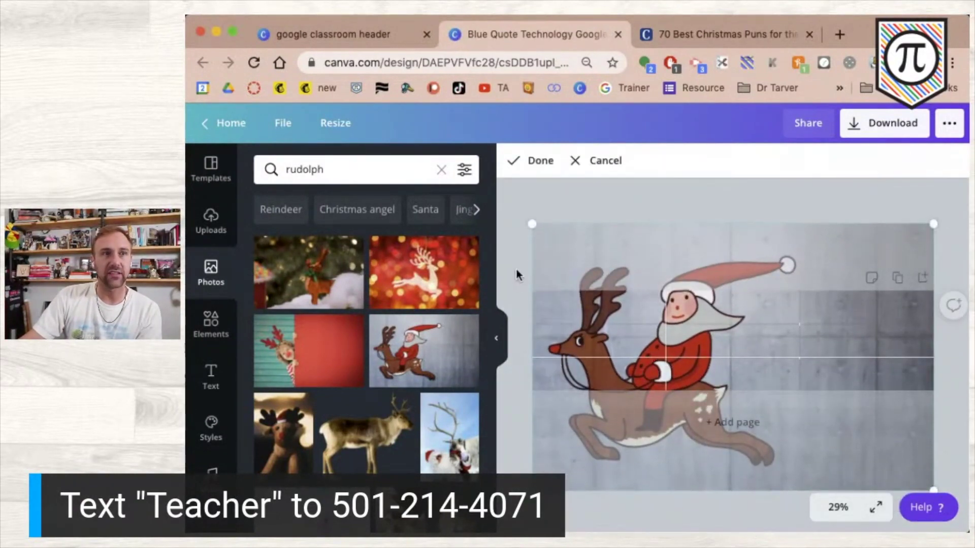
left_click(514, 161)
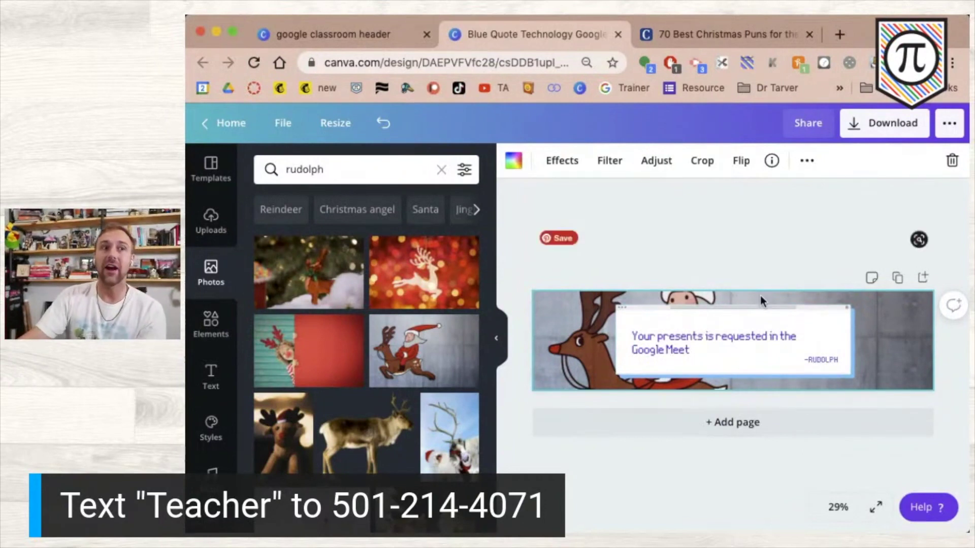
left_click(496, 345)
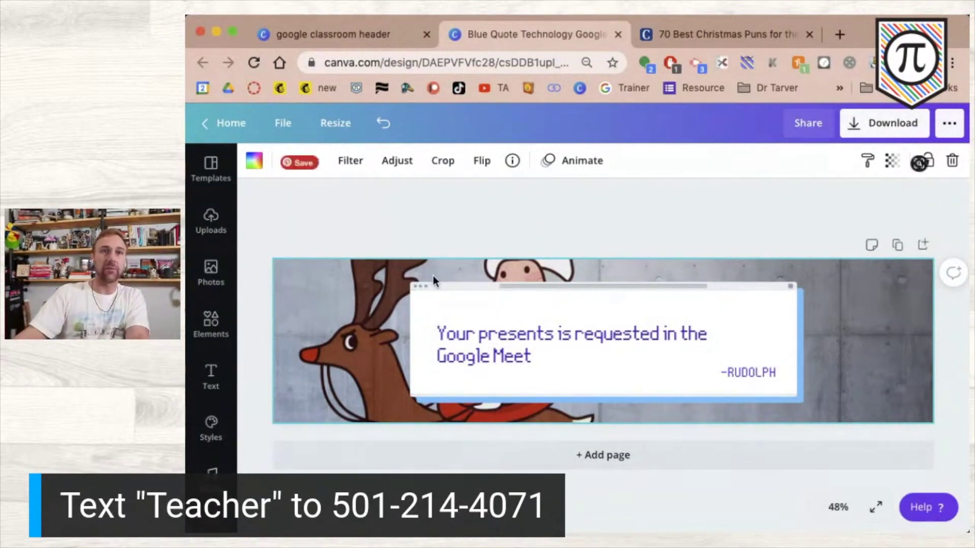
- Download the finished header as a PNG at size 1 and return to the design
left_click(866, 125)
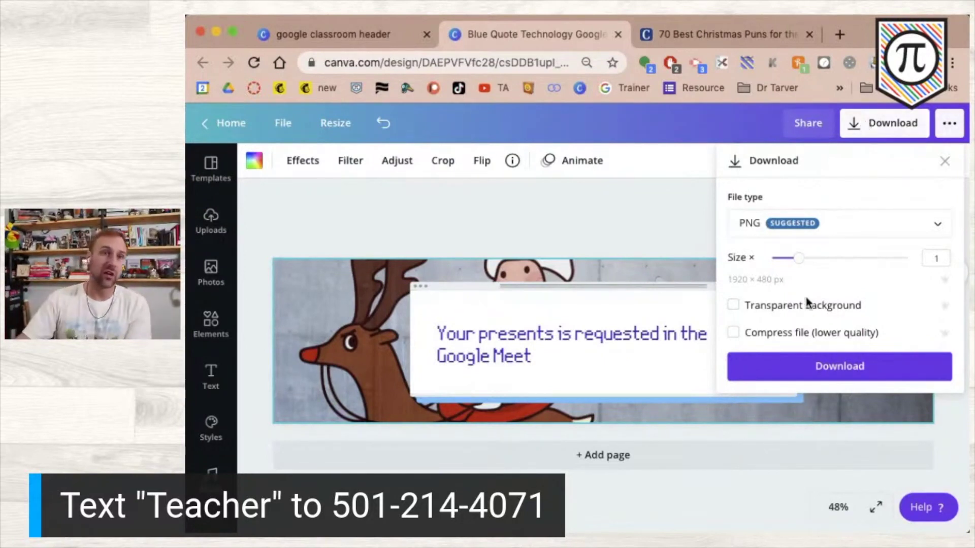
left_click(815, 366)
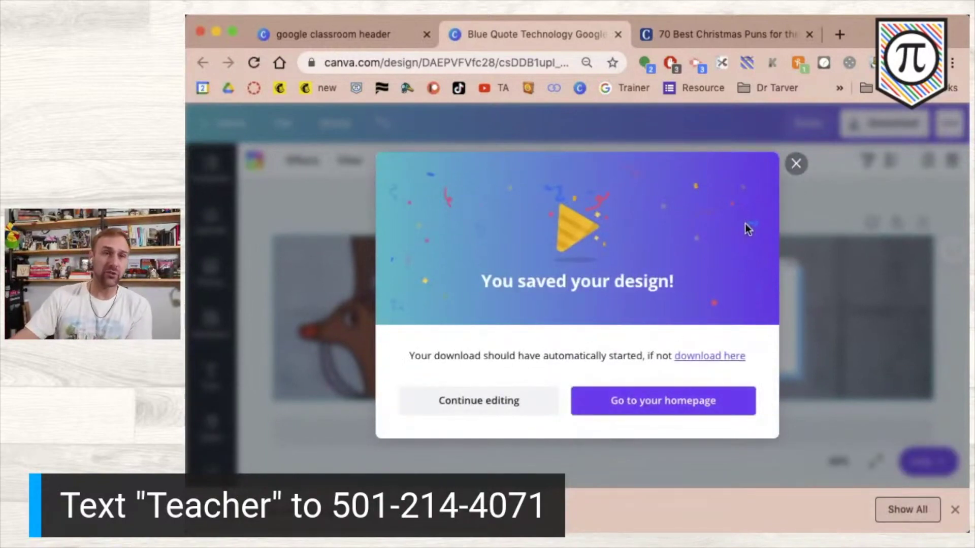
left_click(796, 164)
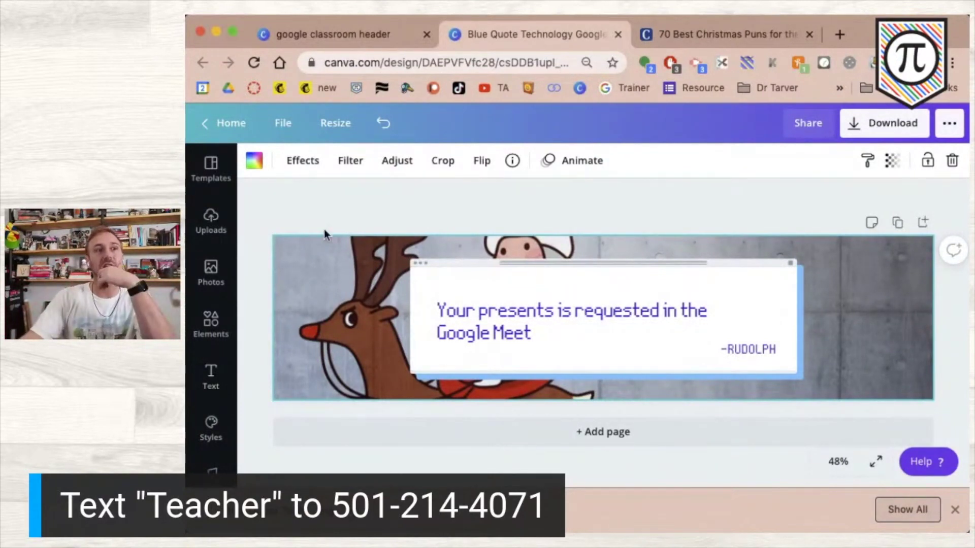
- Go back to the Canva home page and search for Google Classroom Header templates
left_click(197, 123)
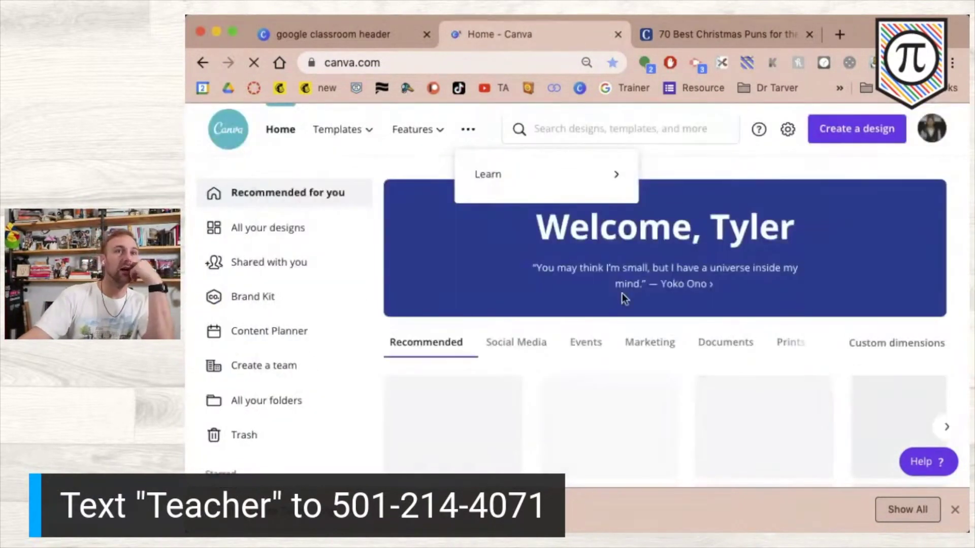
left_click(572, 137)
type("google ")
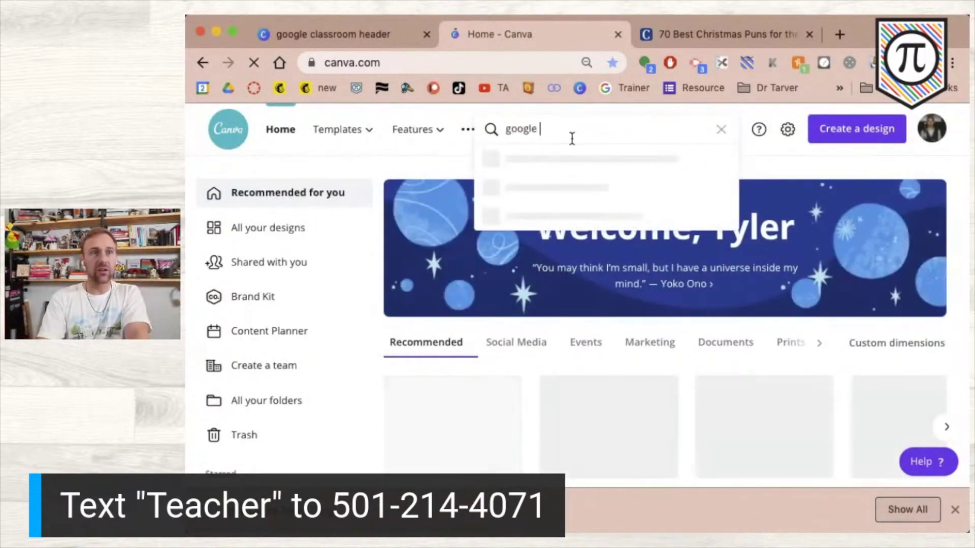
type("classroom headers")
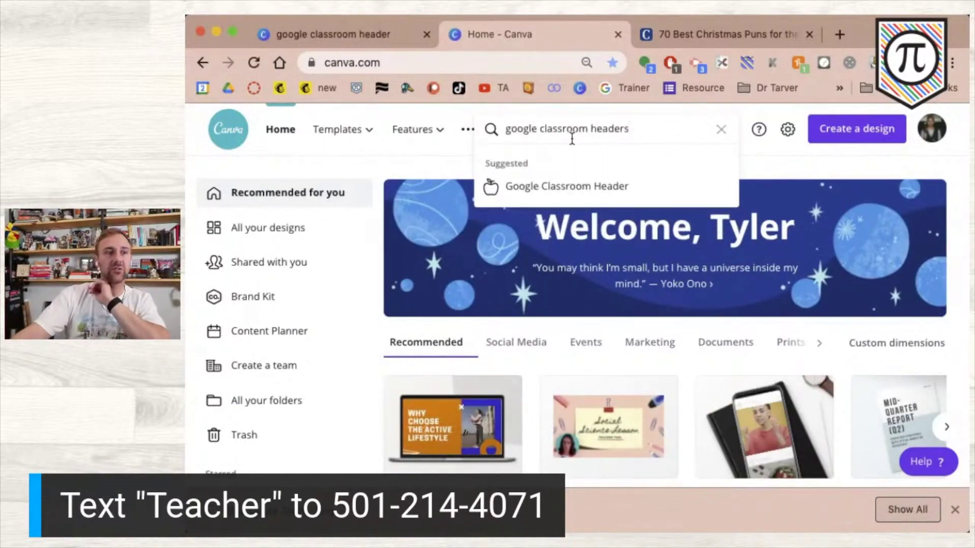
left_click(586, 197)
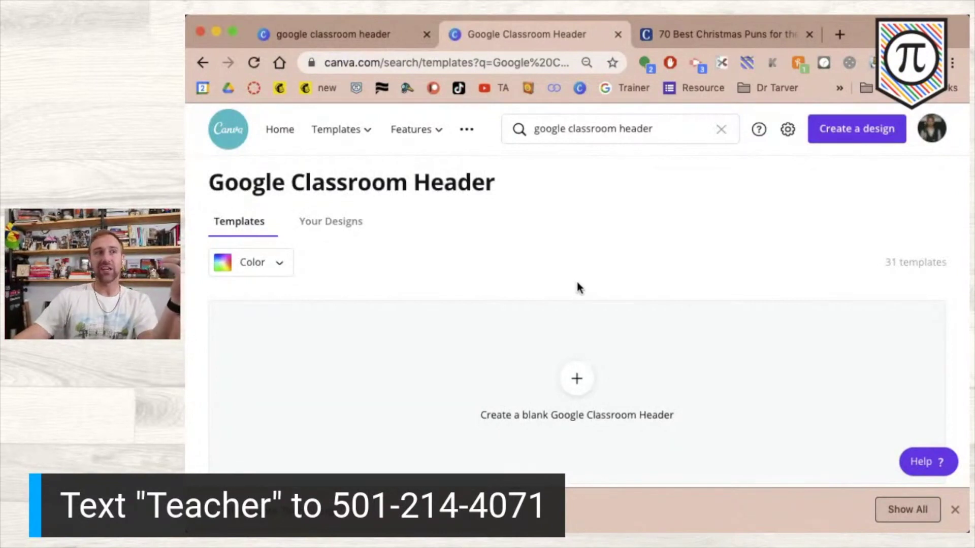
- Browse the Google Classroom Header templates and open the beach design reading "Always be "shore" of yourself!"
scroll(578, 324, "down", 10)
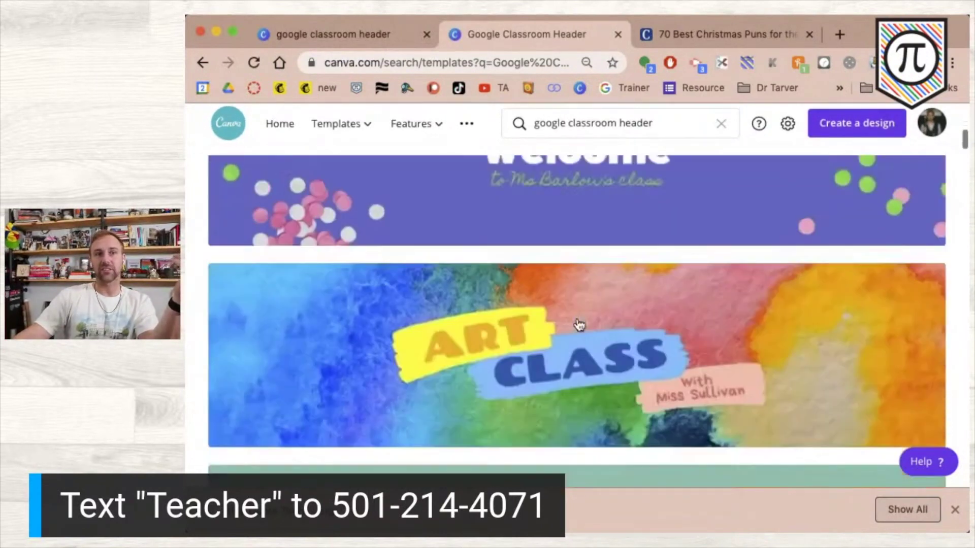
scroll(579, 325, "up", 3)
scroll(579, 325, "down", 10)
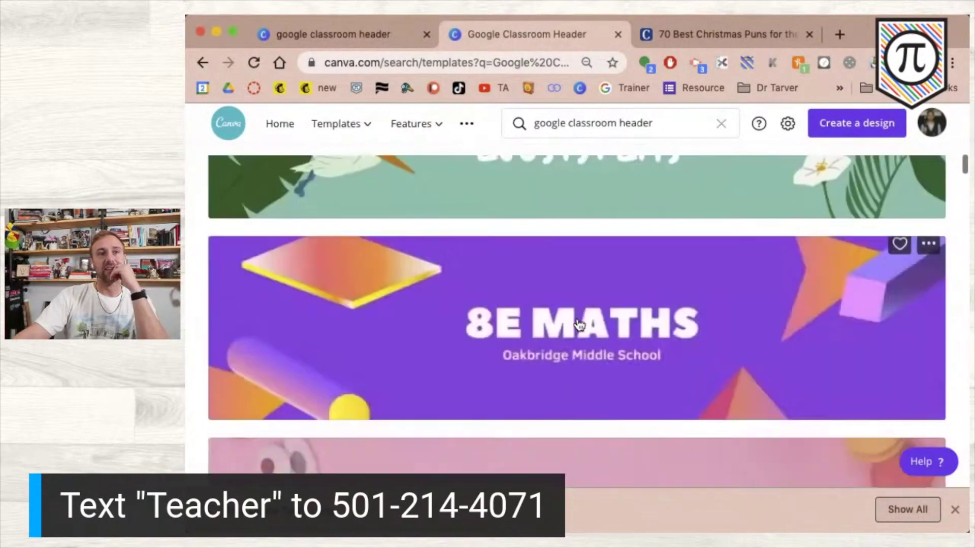
scroll(580, 325, "down", 15)
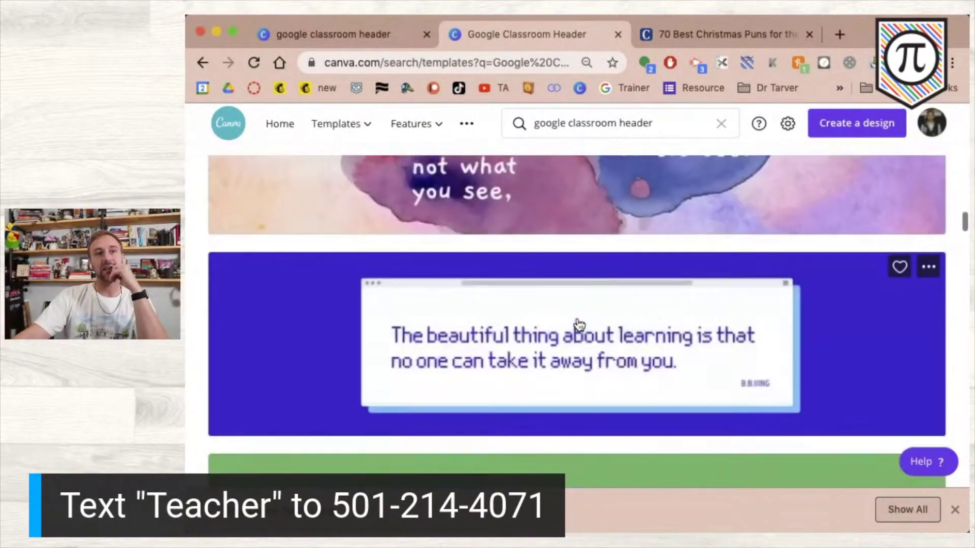
scroll(578, 324, "down", 10)
scroll(579, 324, "up", 3)
scroll(579, 324, "down", 3)
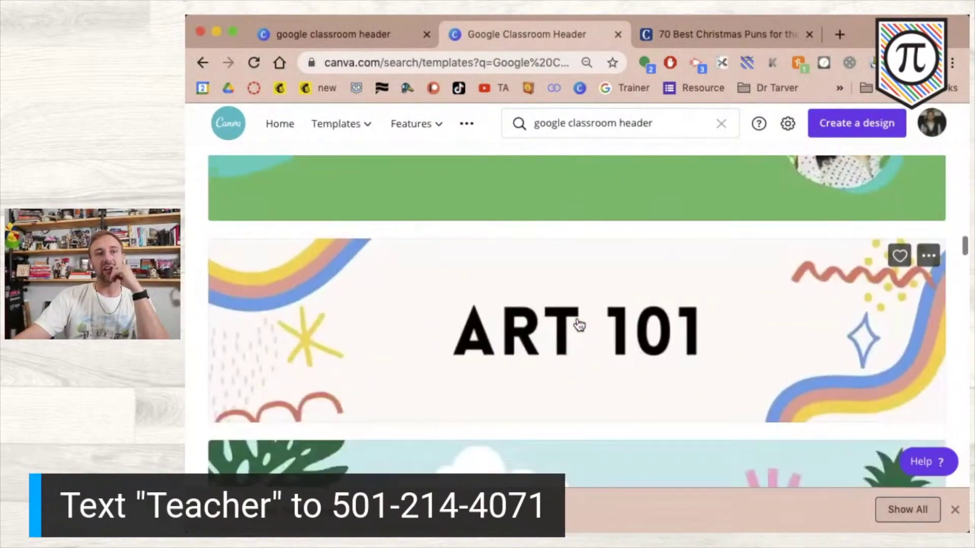
scroll(580, 325, "down", 8)
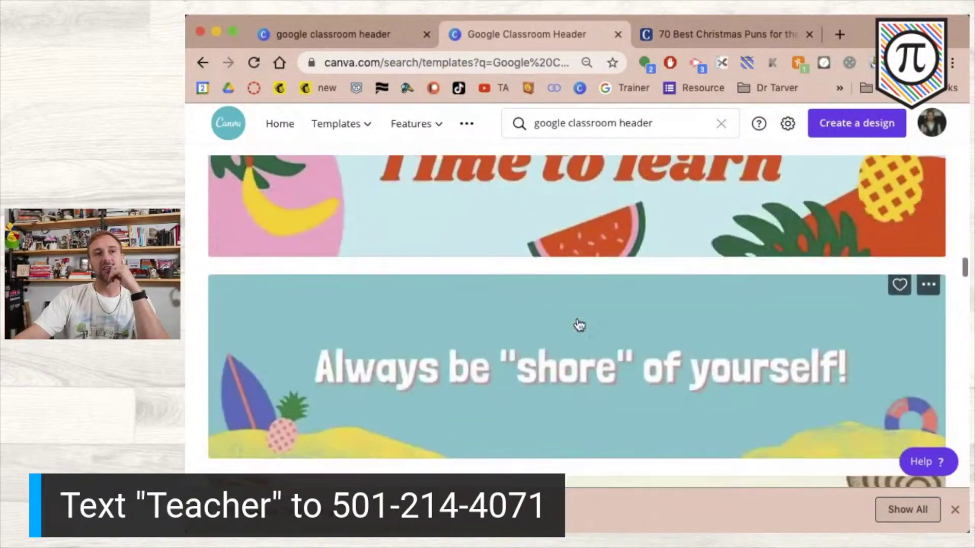
scroll(579, 325, "down", 1)
scroll(578, 325, "up", 3)
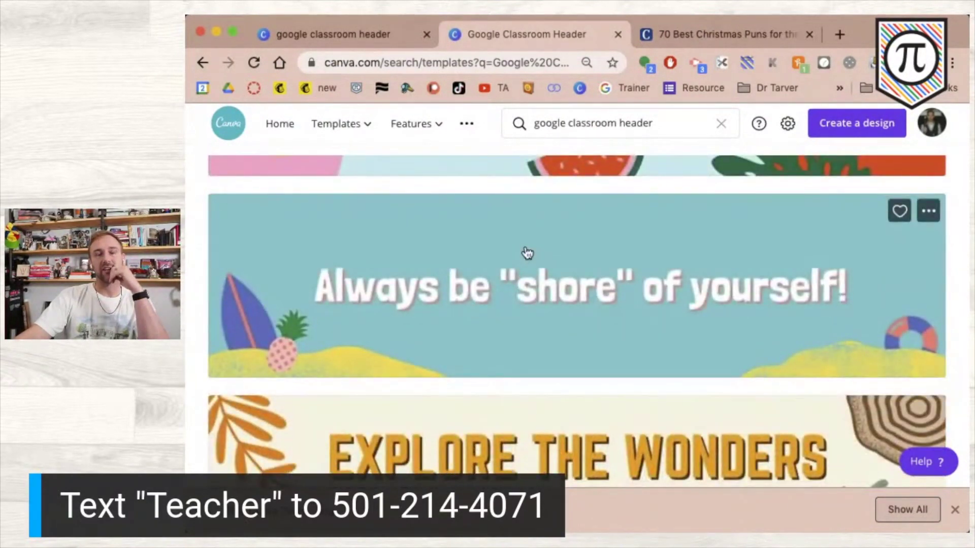
left_click(497, 232)
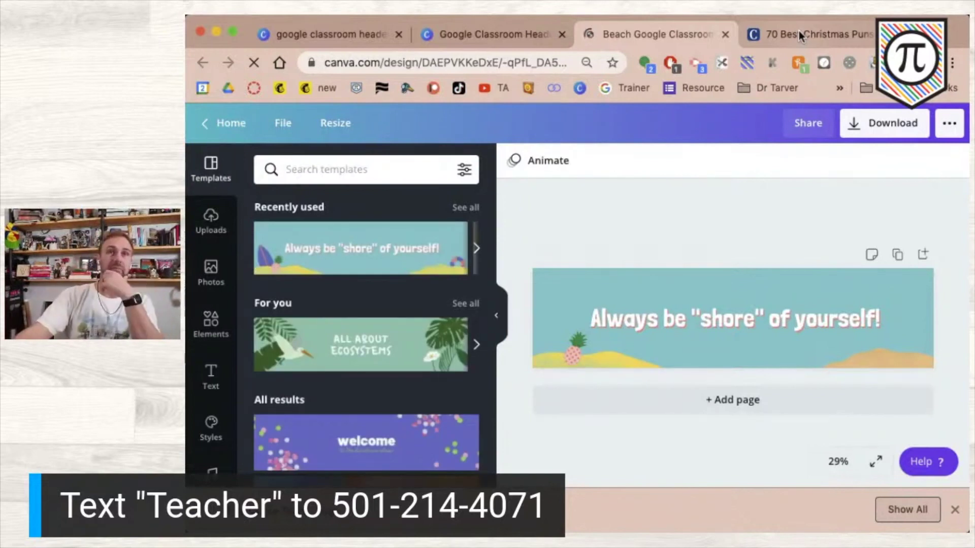
- Switch to the Country Living Christmas puns page and read through the list for a header phrase
left_click(799, 33)
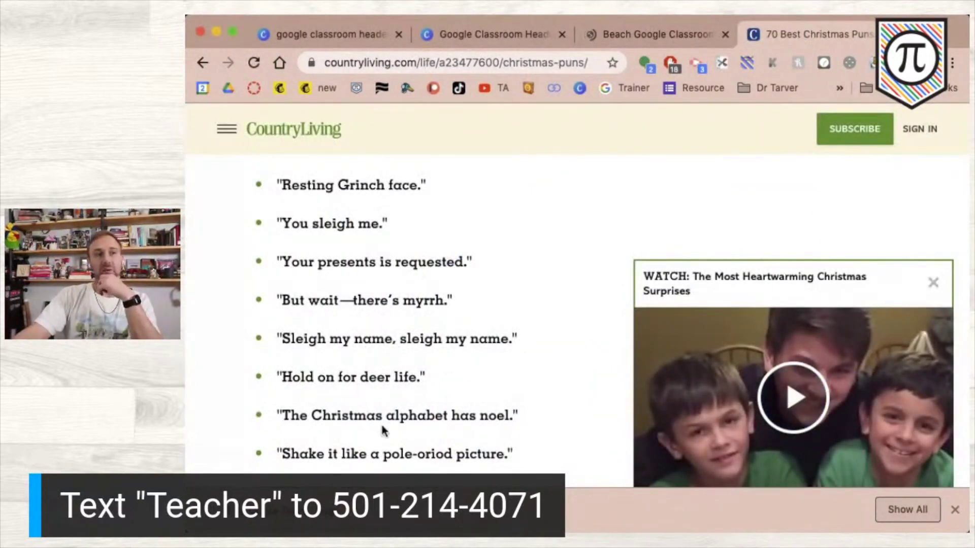
scroll(380, 421, "down", 1)
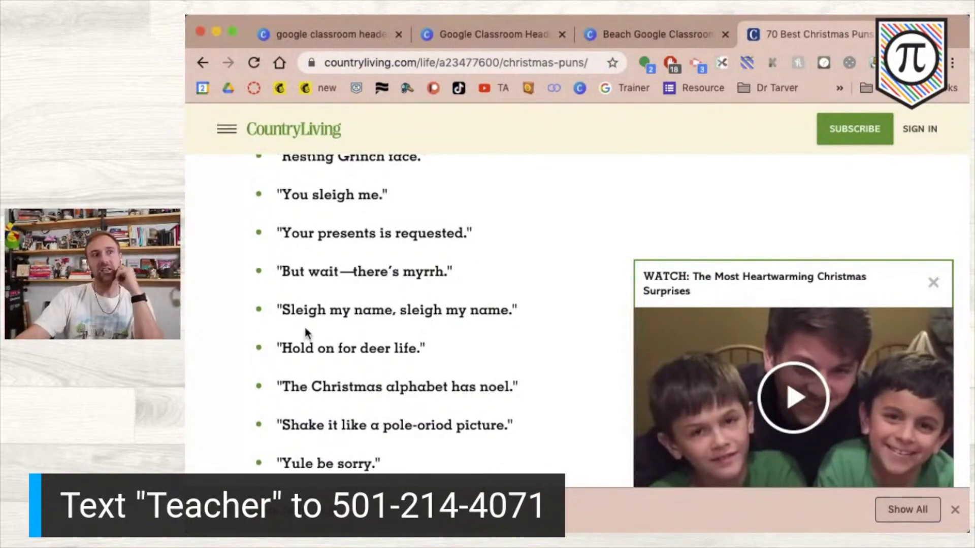
scroll(327, 307, "down", 2)
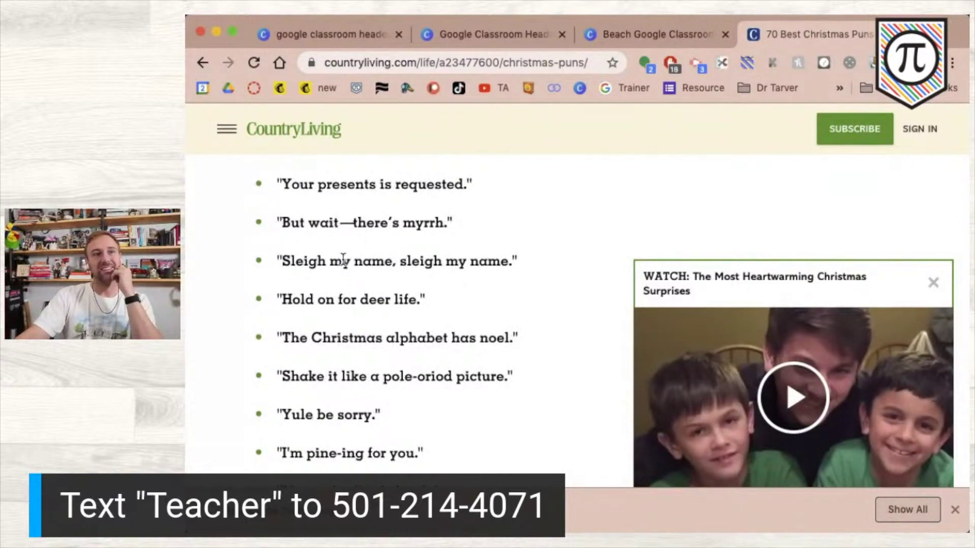
scroll(342, 281, "down", 3)
scroll(307, 241, "down", 1)
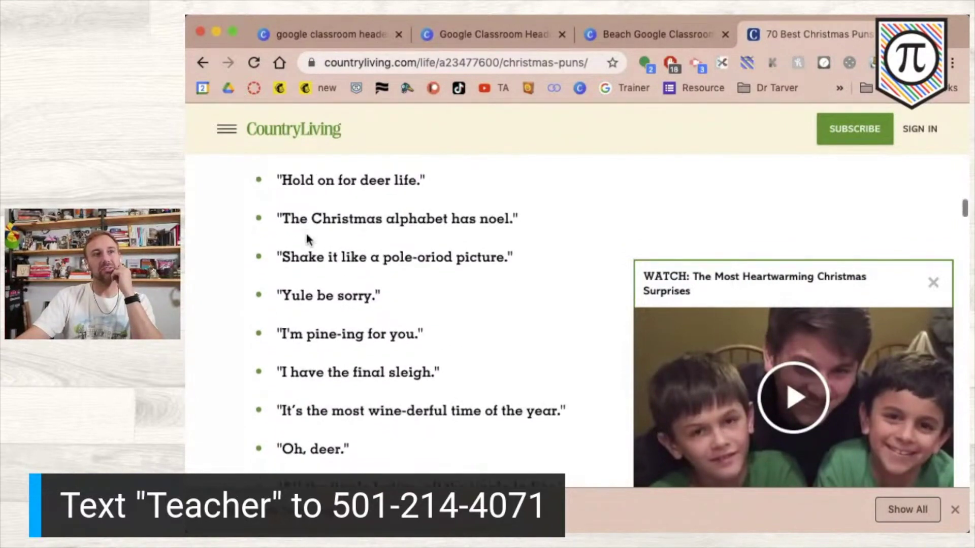
scroll(308, 238, "down", 1)
scroll(305, 235, "up", 1)
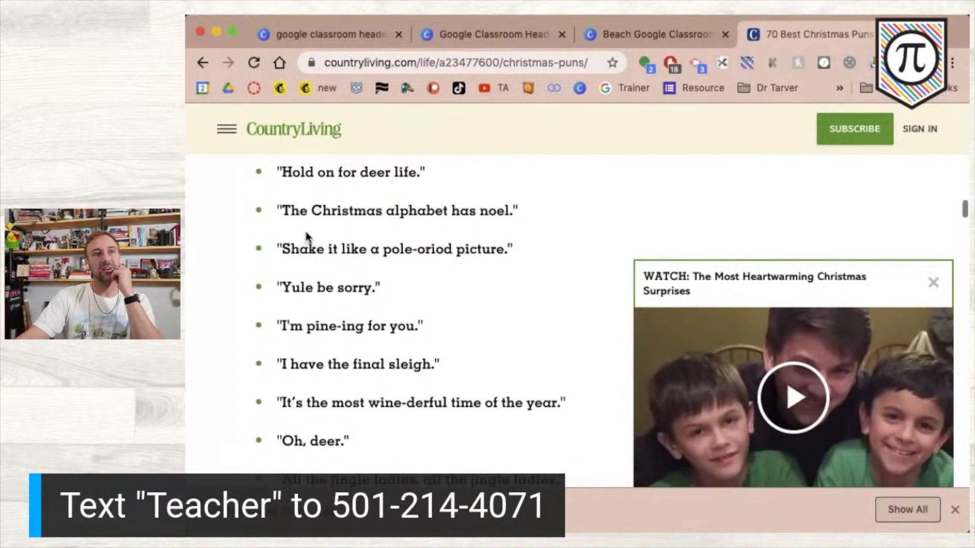
scroll(333, 220, "down", 1)
scroll(335, 222, "up", 1)
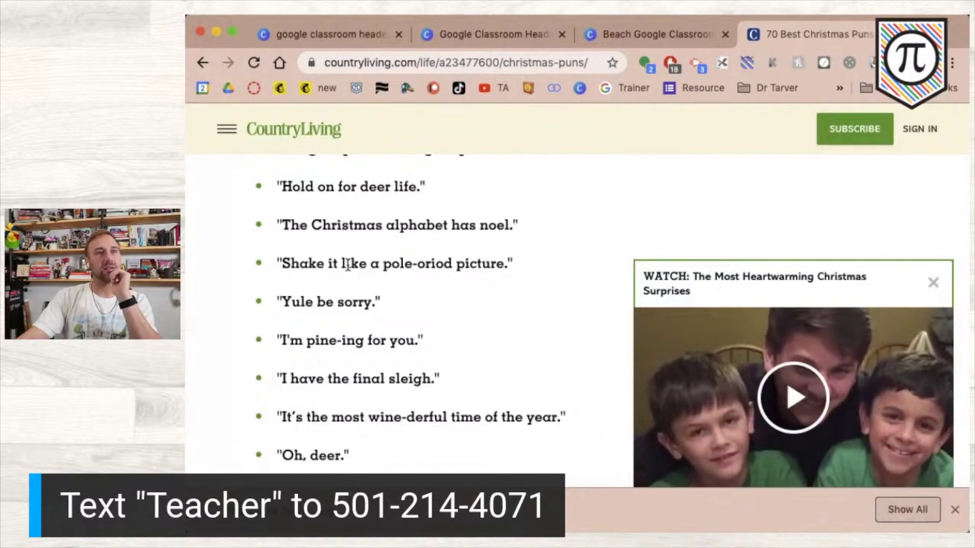
scroll(347, 264, "down", 1)
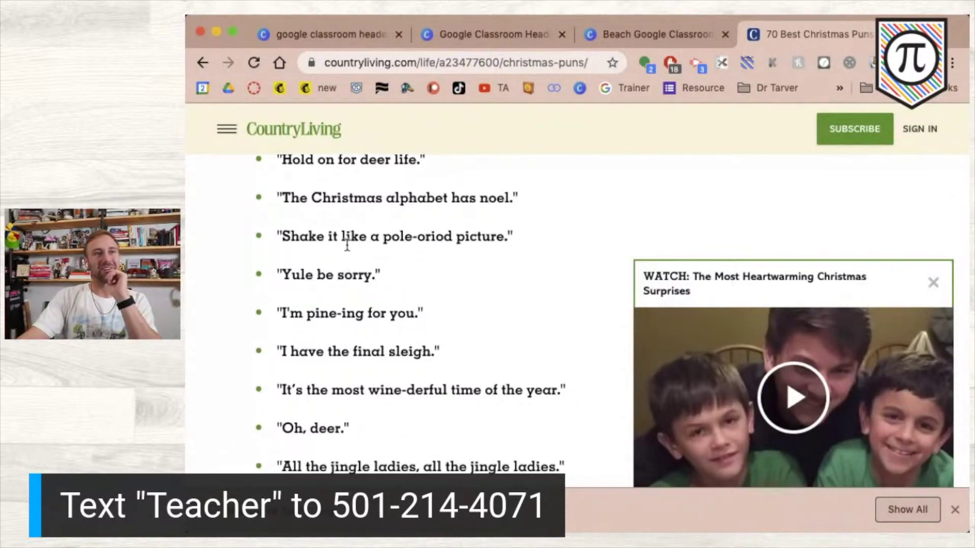
scroll(342, 320, "down", 1)
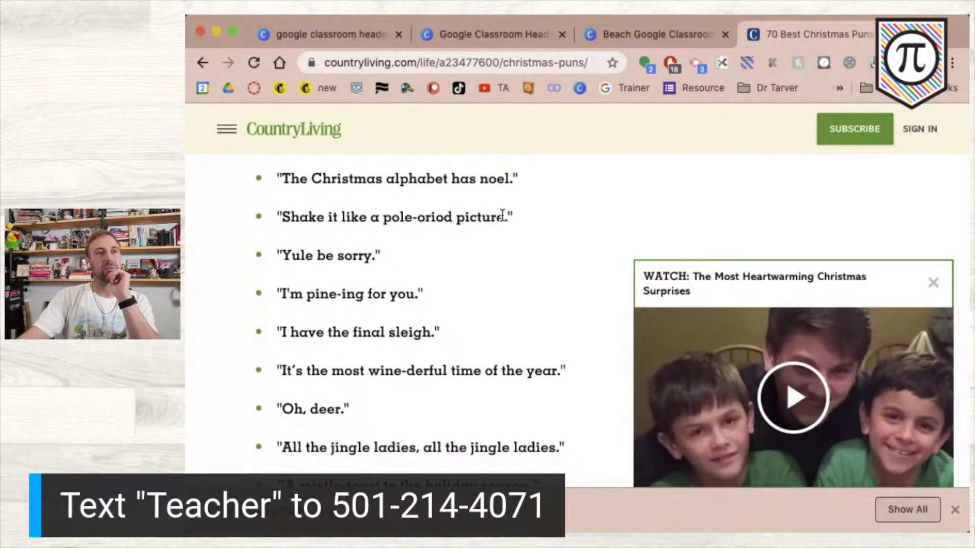
scroll(442, 310, "down", 1)
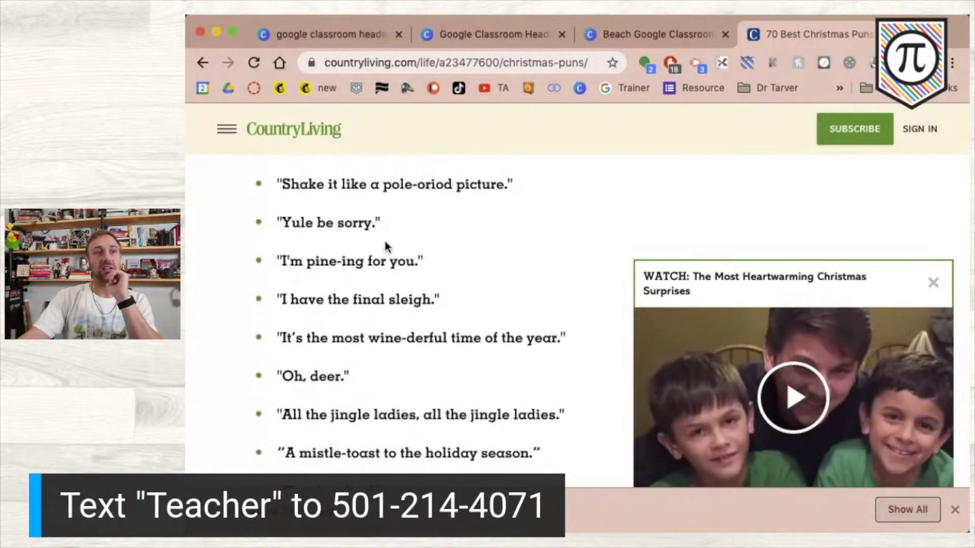
scroll(385, 242, "down", 1)
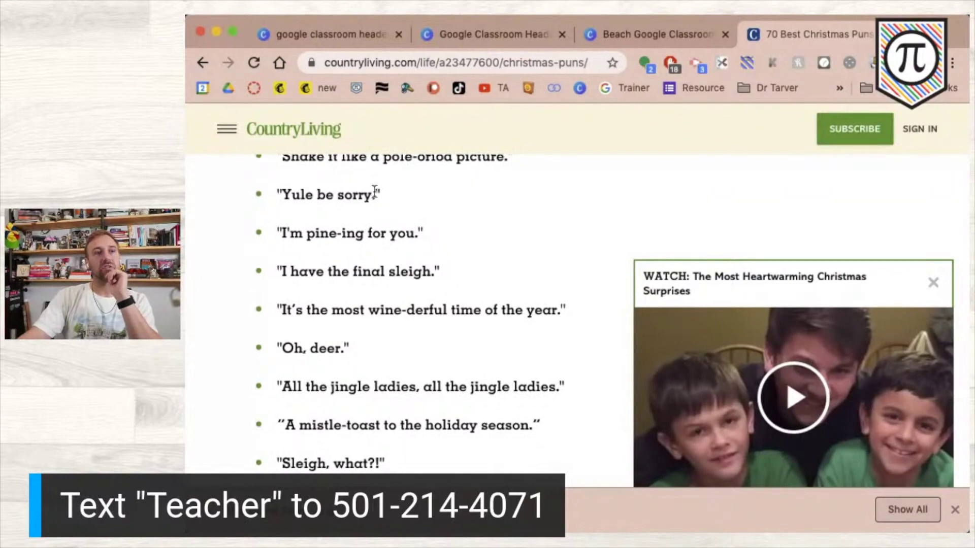
- Return to the beach header design in Canva and replace its text with "yule love this classwork"
left_click(669, 33)
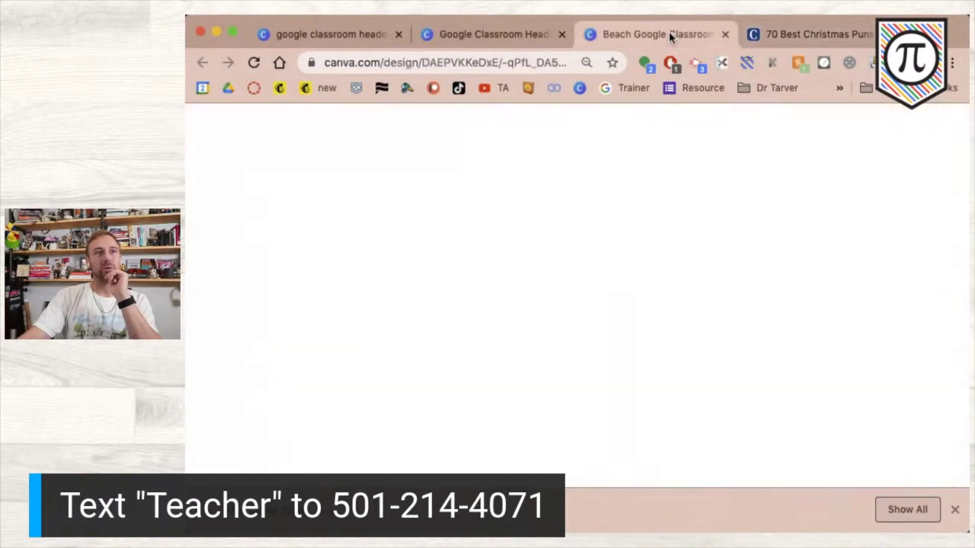
double_click(702, 314)
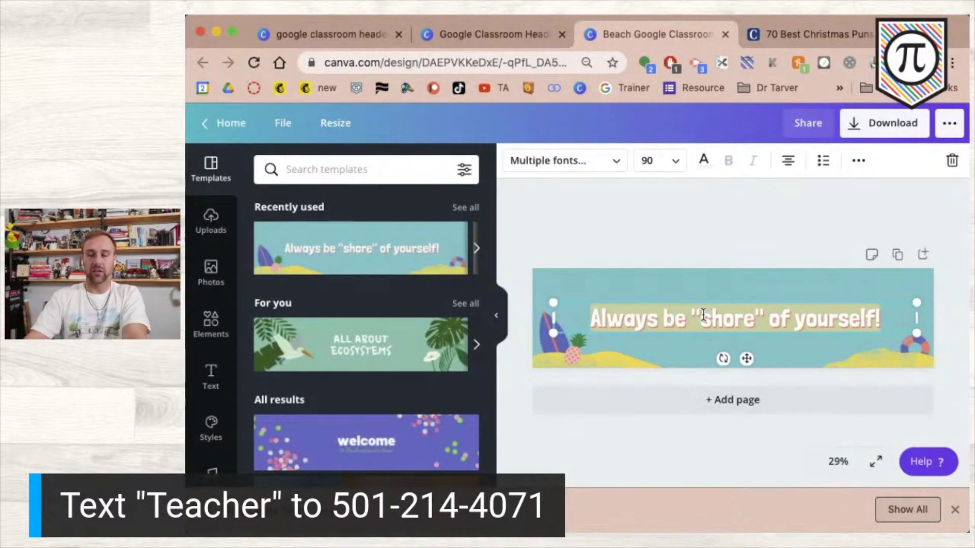
type("yule love these")
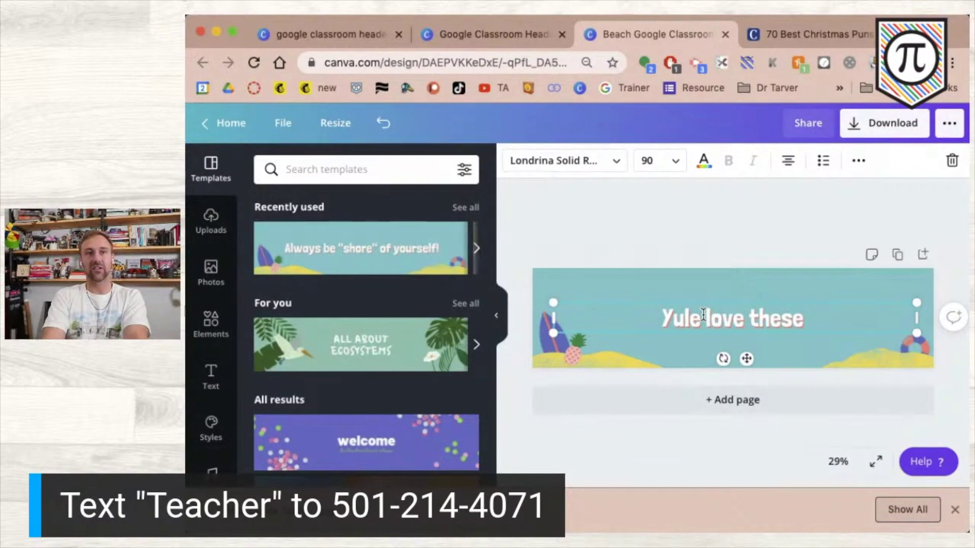
key("BackSpace")
key("BackSpace")
key("BackSpace")
type("is clas")
type("sro")
key("BackSpace")
key("BackSpace")
type("work")
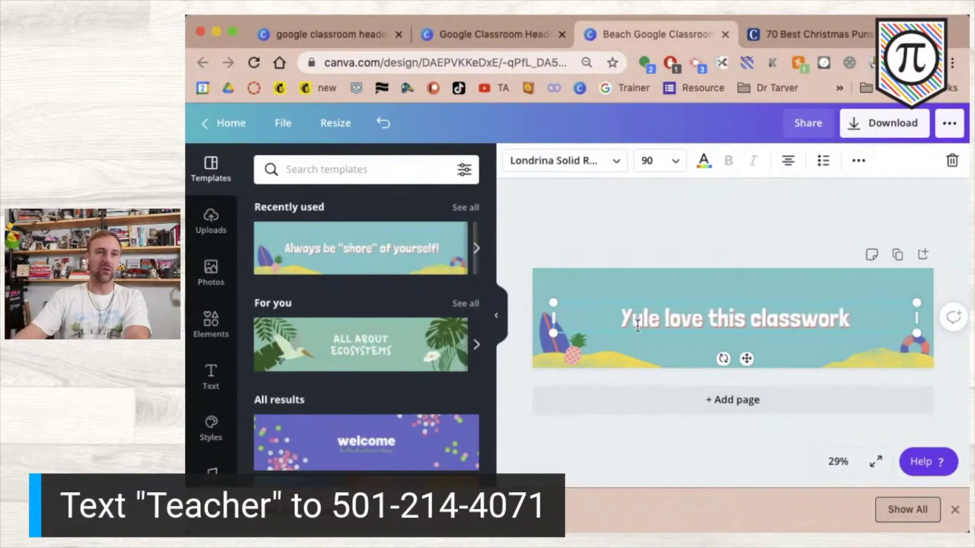
key("BackSpace")
type("y")
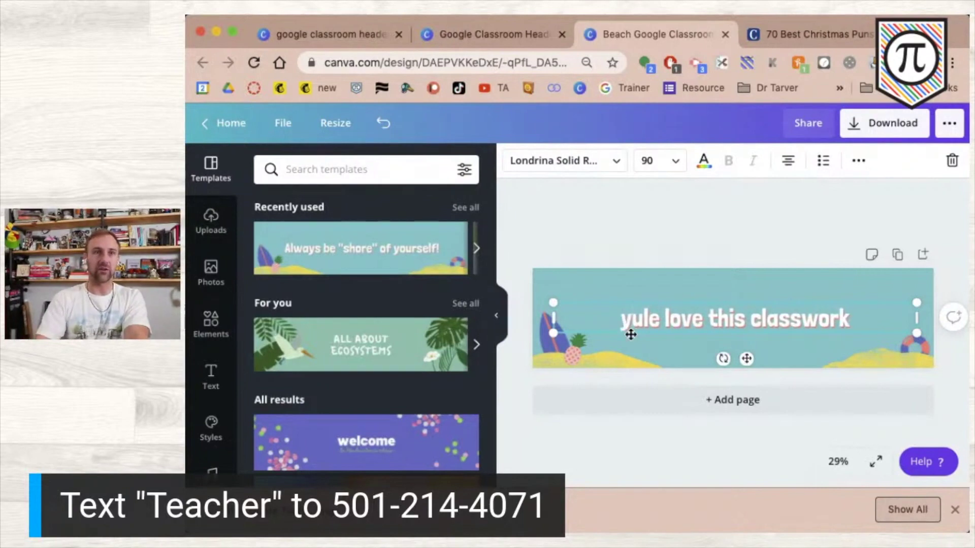
- Delete the pineapple, surfboard and life ring graphics from the beach header
left_click(587, 271)
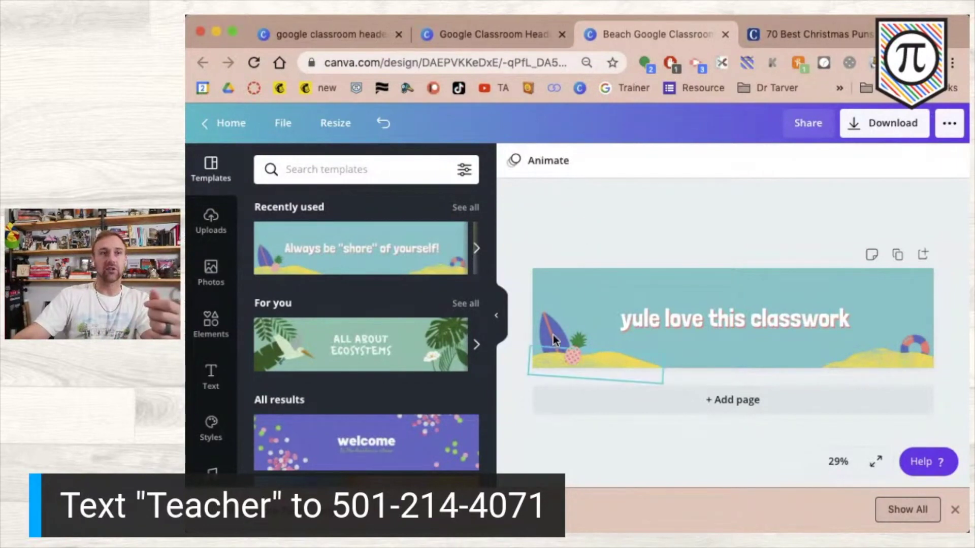
left_click(572, 349)
key("Delete")
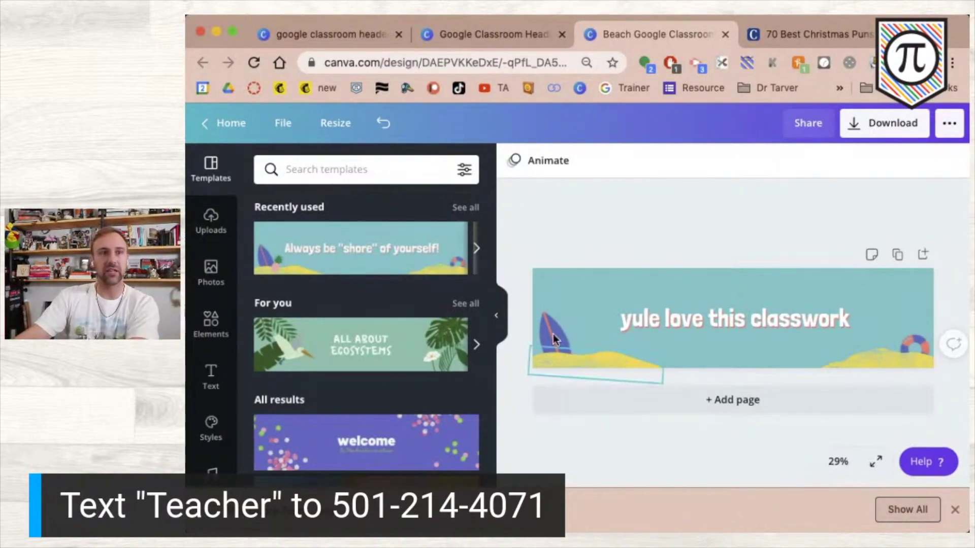
left_click(547, 329)
key("Delete")
left_click(915, 341)
key("Delete")
- Try removing the yellow sand from the bottom of the header, and undo the deletion
left_click(592, 362)
key("Delete")
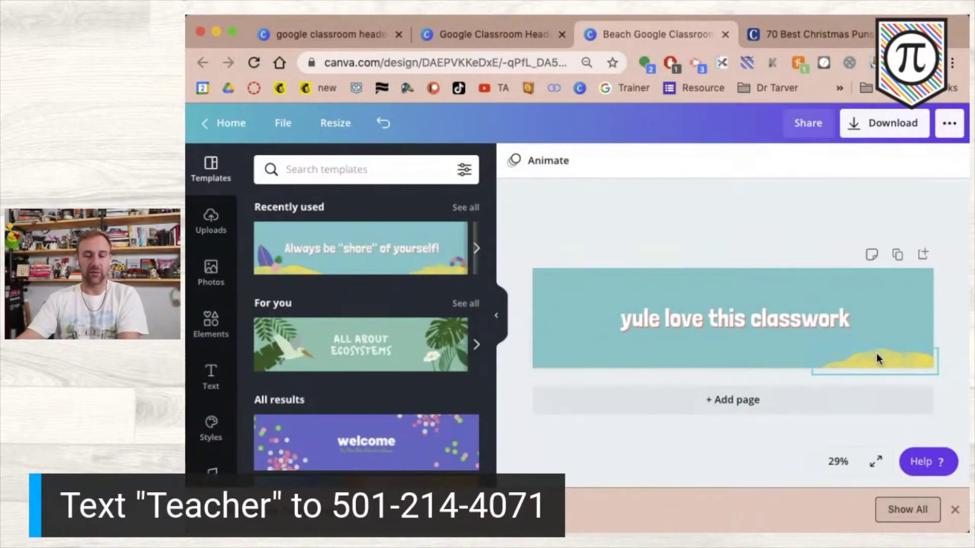
key("super+z")
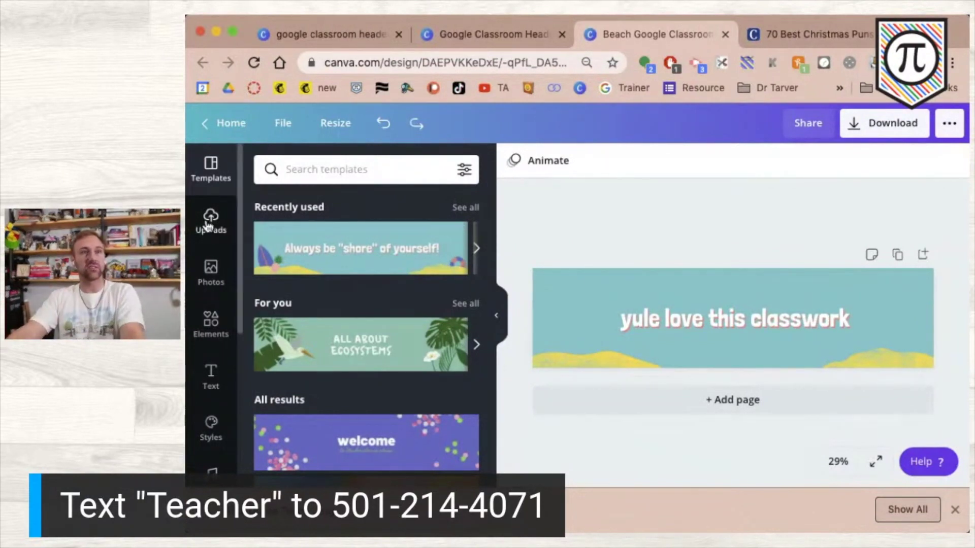
- Search the Elements library for "christmas tree"
left_click(211, 309)
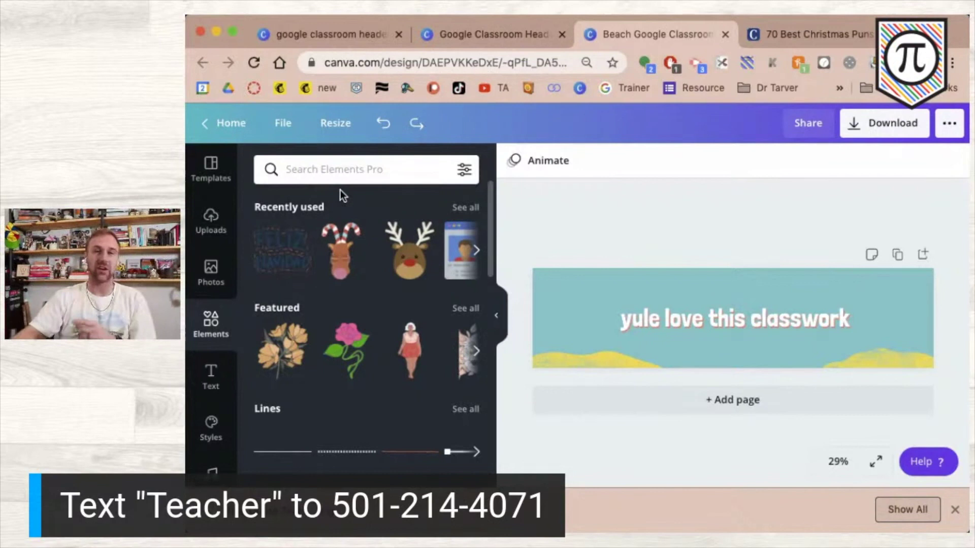
mouse_move(373, 343)
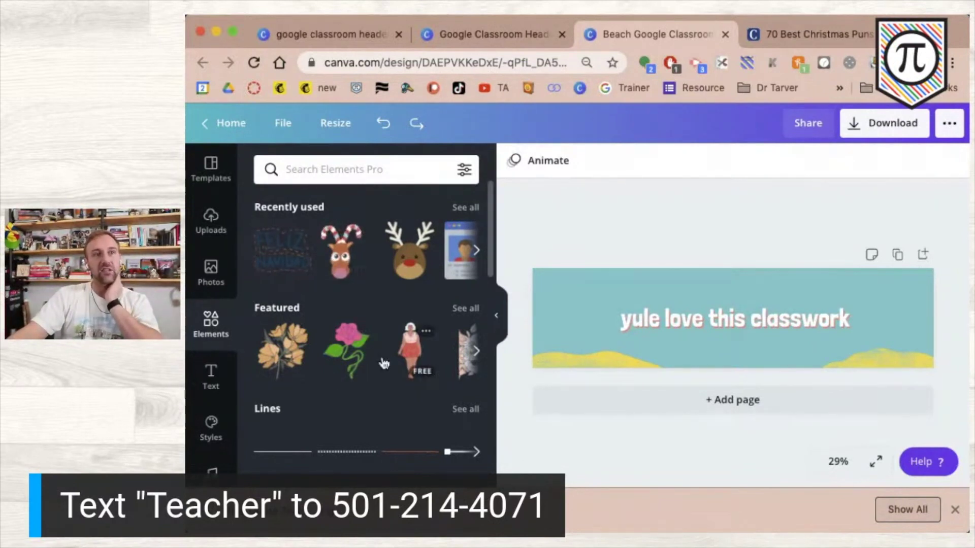
left_click(303, 169)
type("christma")
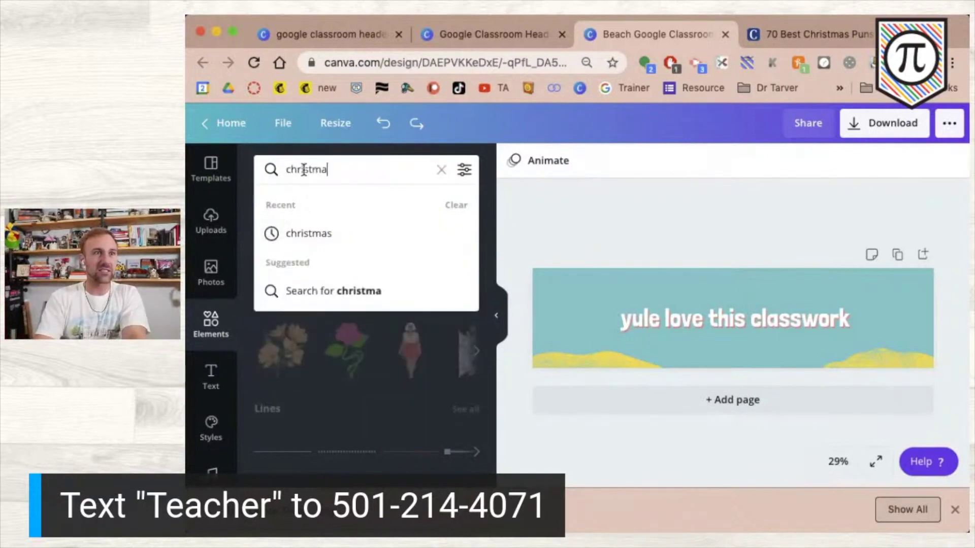
type("s tree")
key("Return")
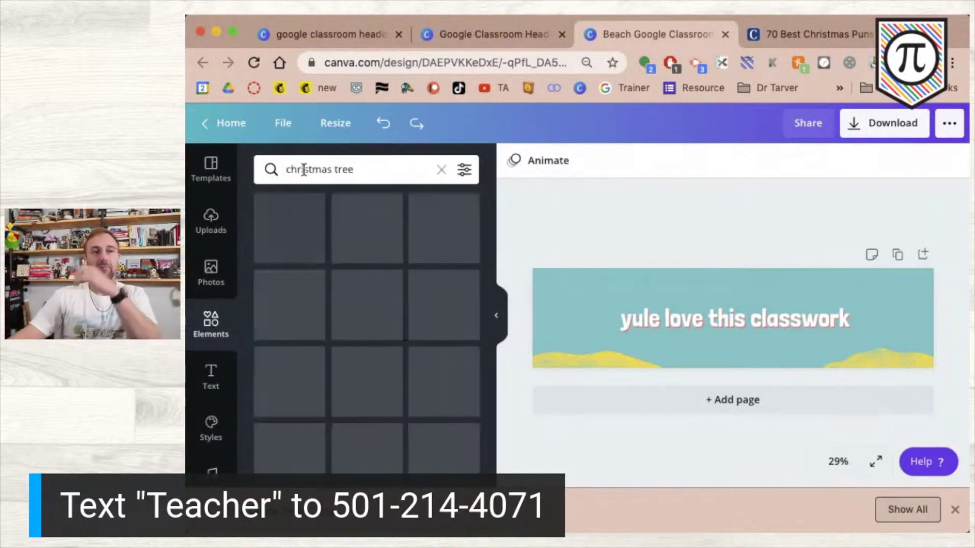
- Try the spiral tree with a star on the header's right sand dune, and remove it
scroll(328, 309, "down", 4)
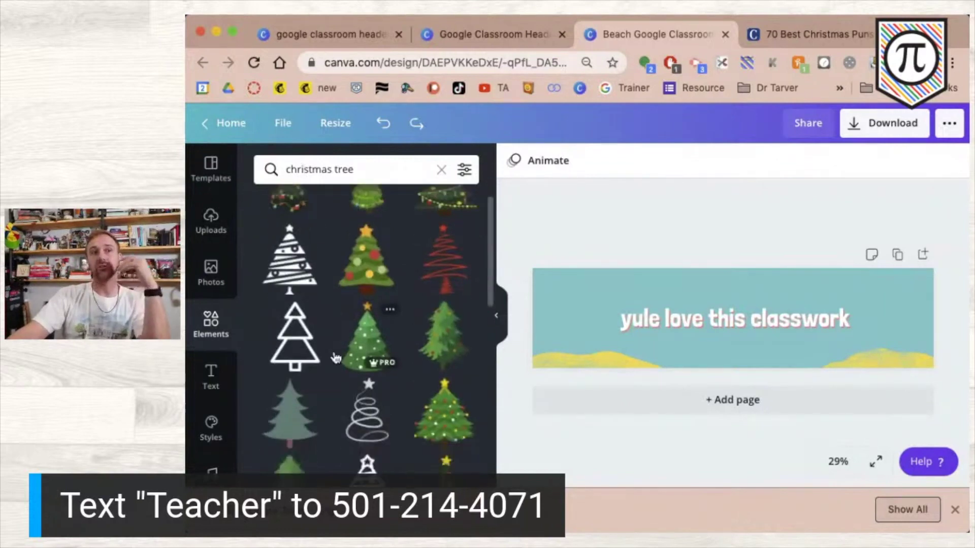
scroll(391, 350, "up", 3)
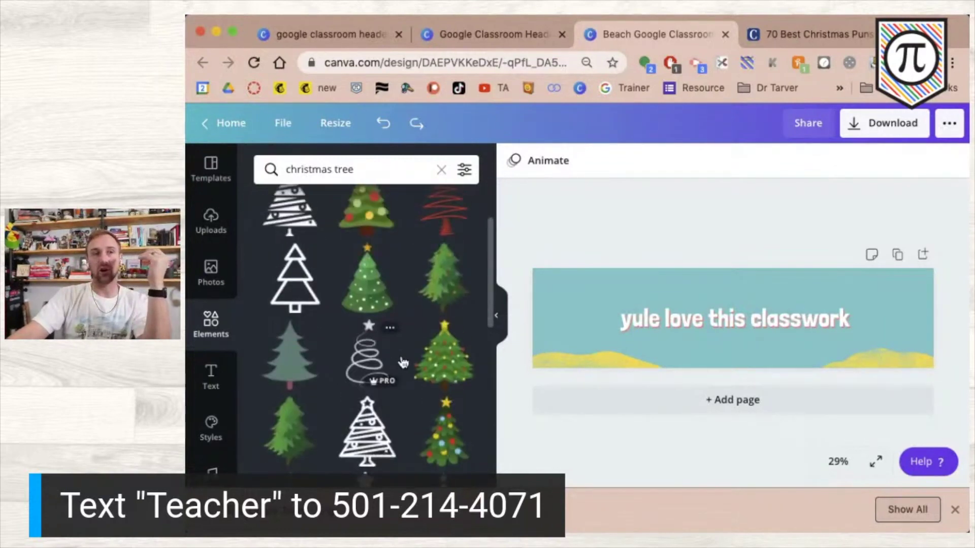
scroll(380, 372, "down", 1)
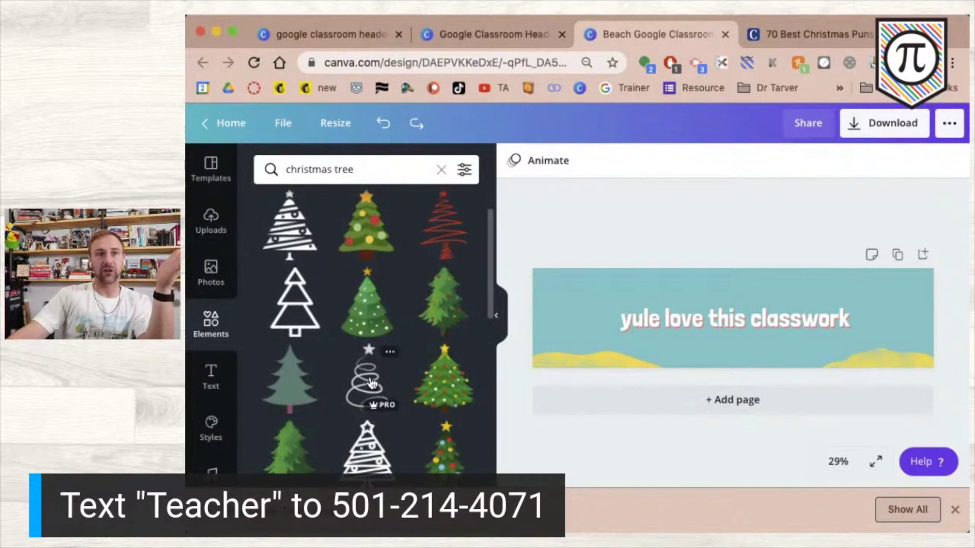
left_click(373, 384)
left_click_drag(729, 325, 890, 340)
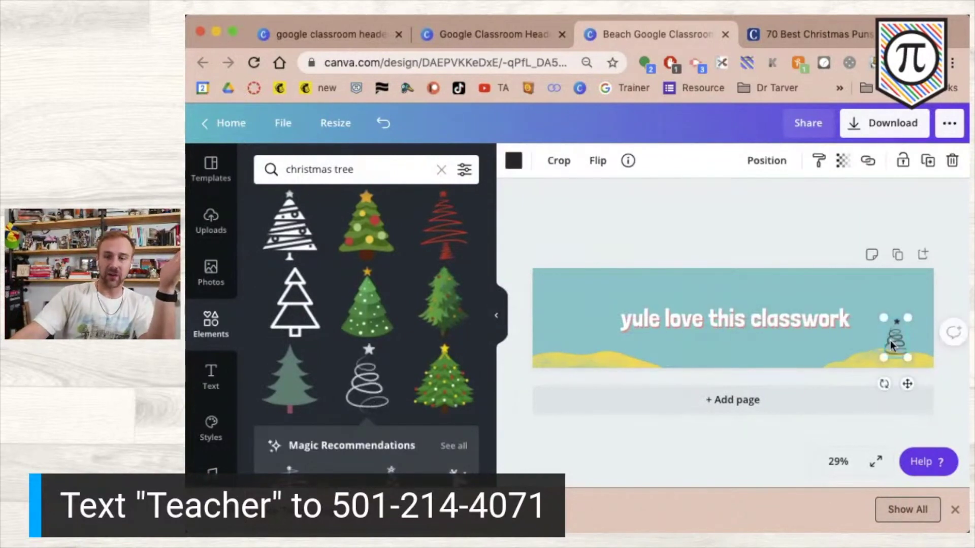
key("Delete")
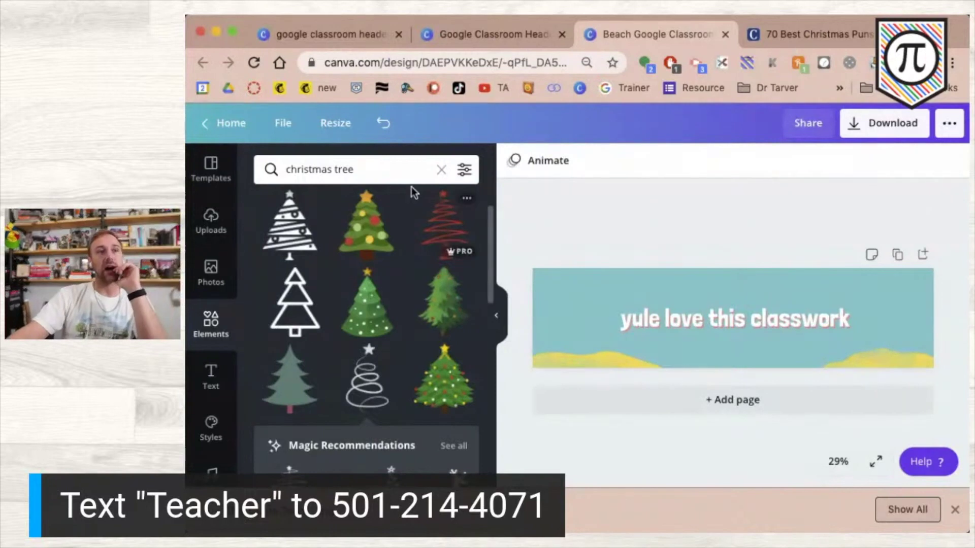
- Filter the "christmas tree" element results to animated graphics only
left_click(369, 170)
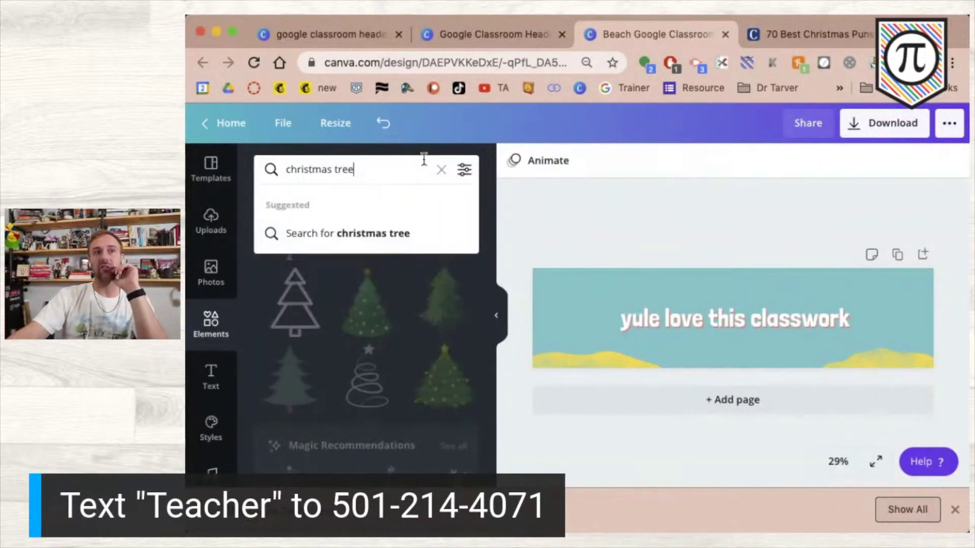
scroll(465, 173, "up", 5)
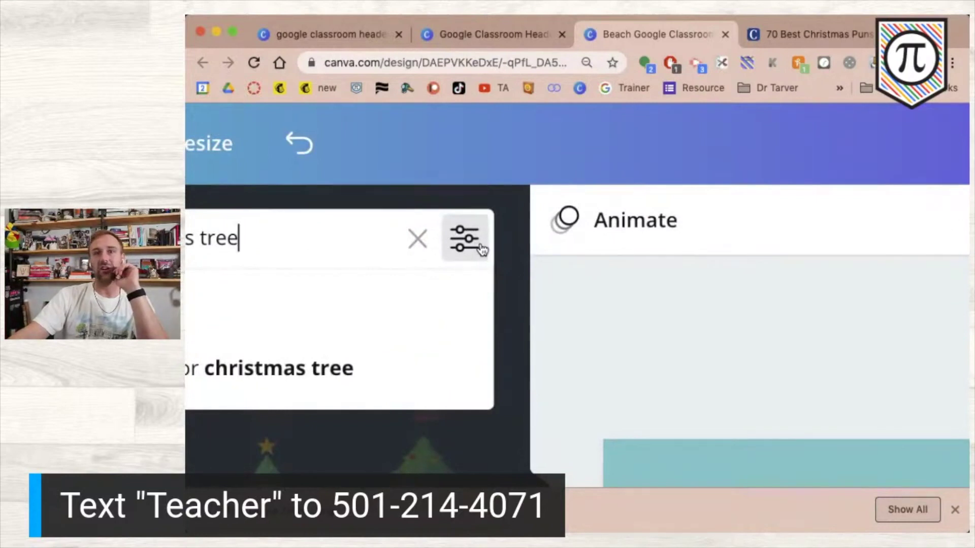
scroll(481, 248, "down", 5)
left_click(465, 171)
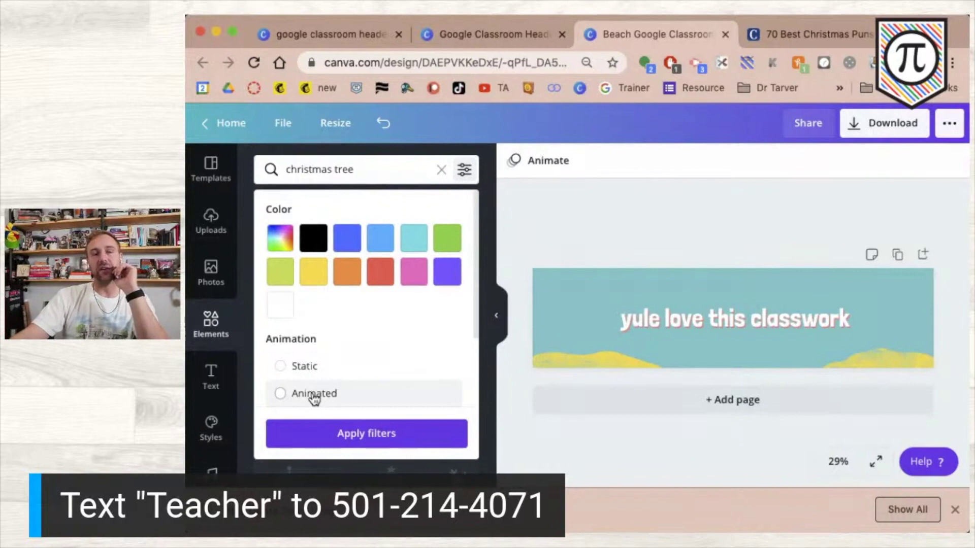
left_click(340, 438)
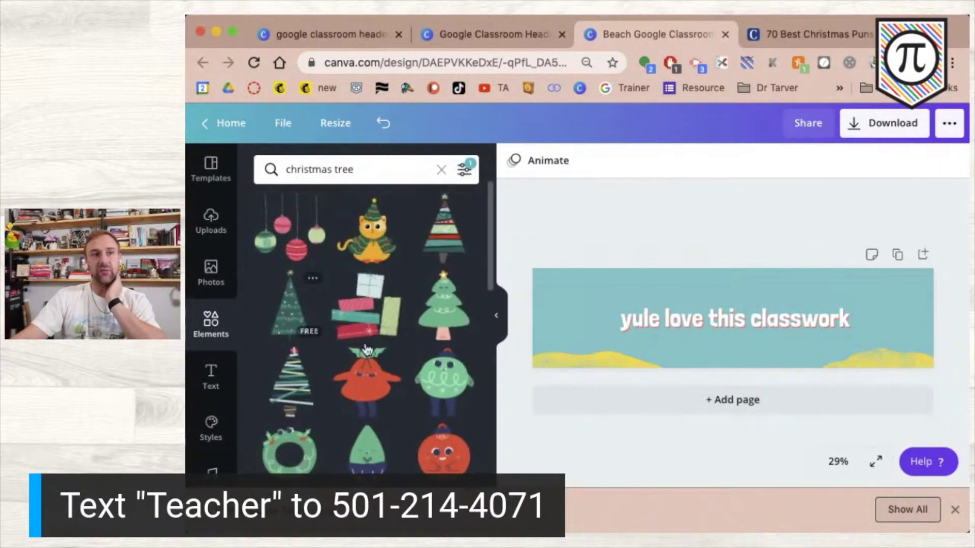
- Add the animated hanging ornaments graphic, shrink it slightly, and place it at the header's top edge above "classwork"
scroll(371, 299, "down", 2)
scroll(370, 295, "up", 2)
left_click(305, 231)
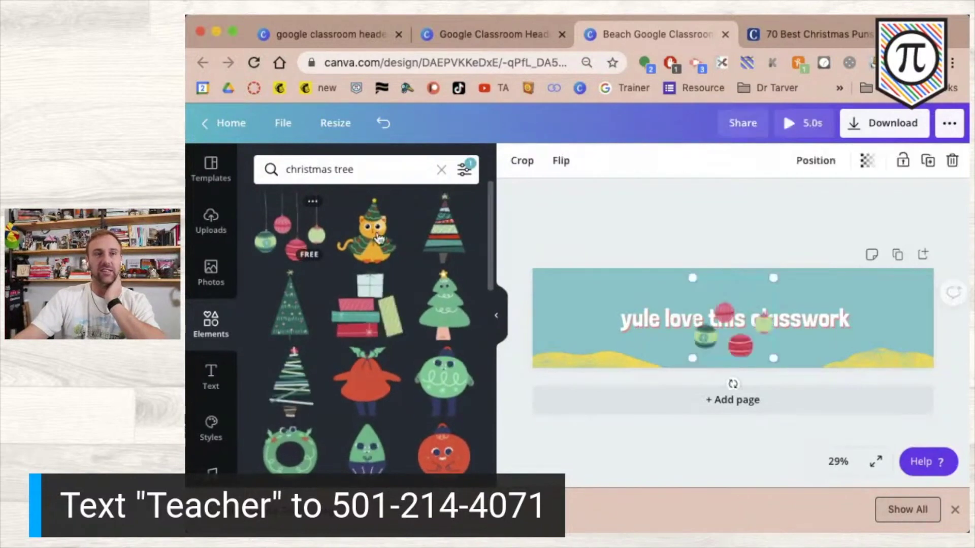
left_click_drag(772, 359, 755, 339)
left_click_drag(717, 305, 815, 287)
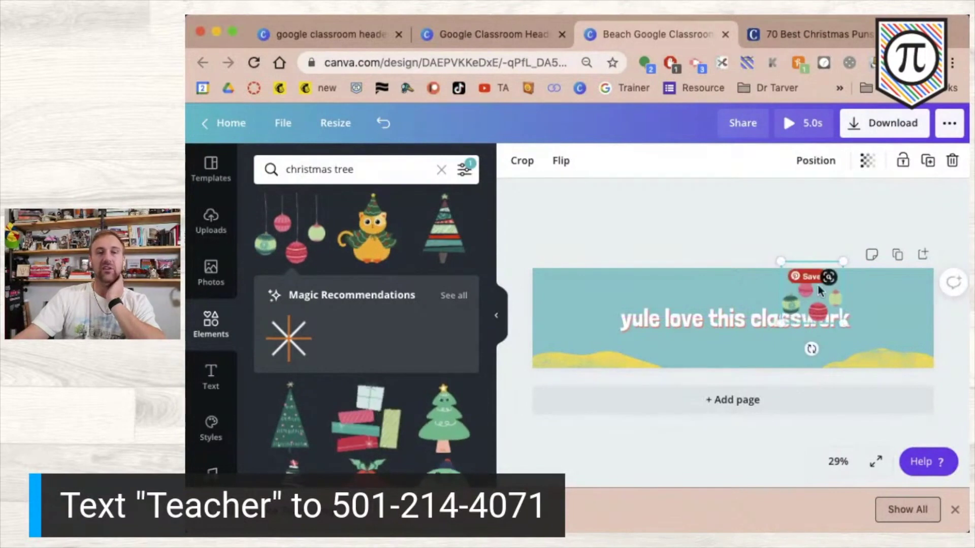
- Send the hanging ornaments graphic to the back so it sits behind the "yule love this classwork" text
right_click(811, 311)
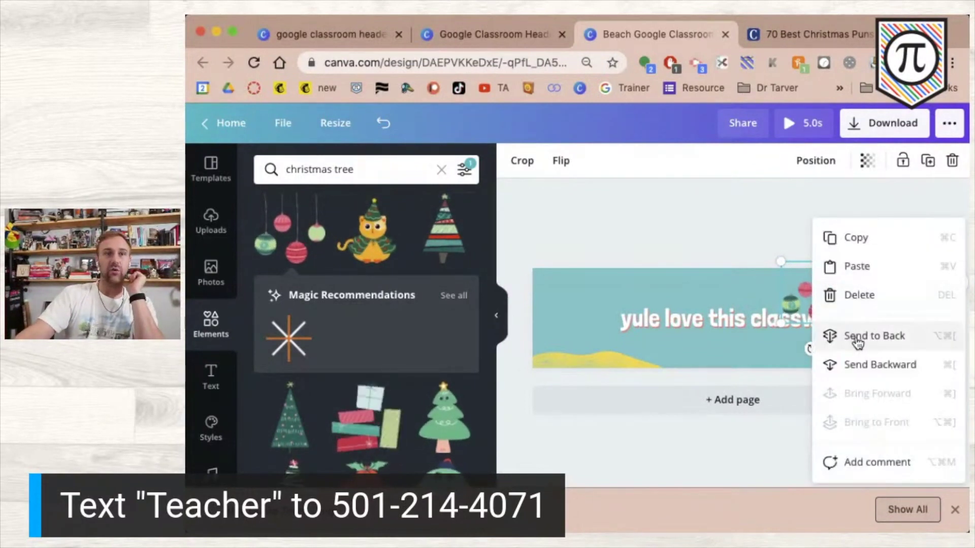
left_click(870, 349)
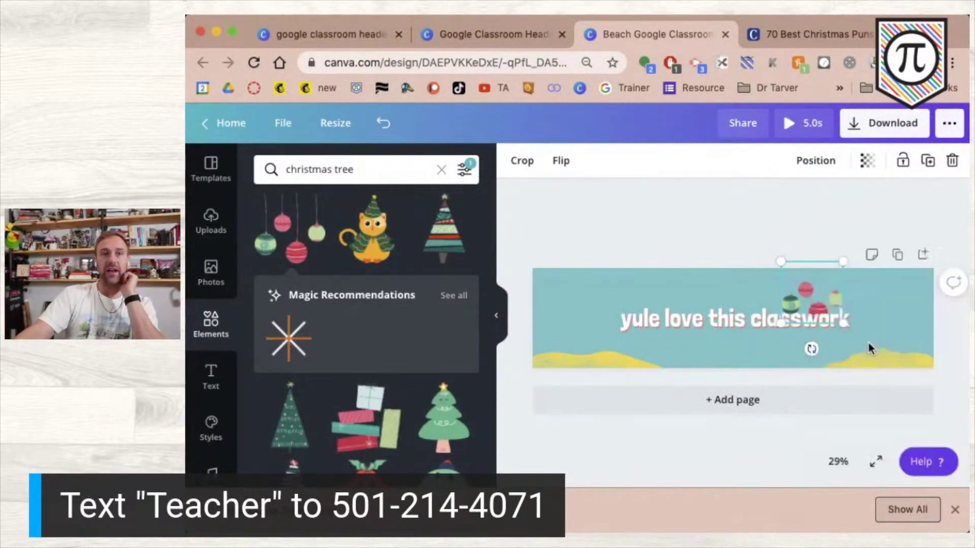
left_click(703, 242)
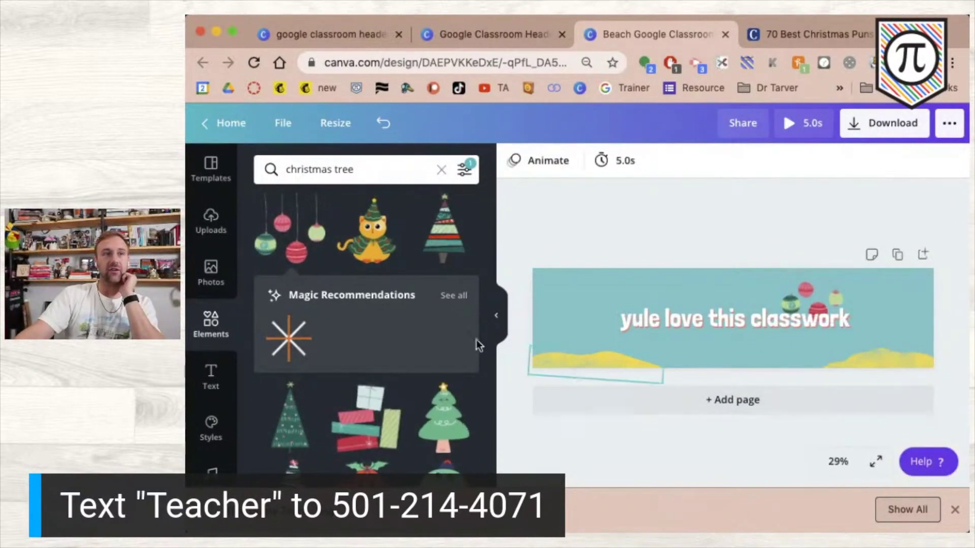
- Add the animated smiling Christmas tree with a yellow star and place it on the header's left sand dune
scroll(390, 405, "down", 3)
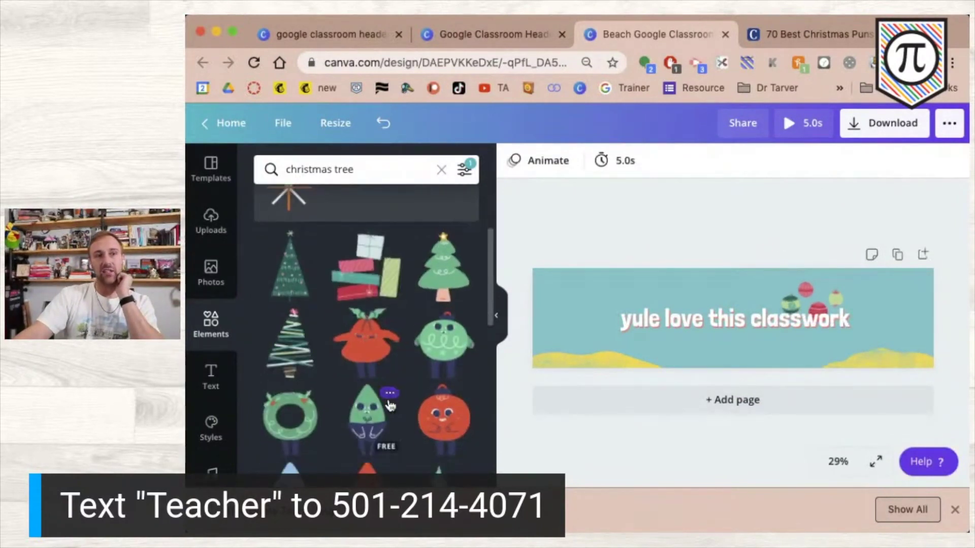
scroll(390, 406, "down", 2)
scroll(390, 406, "up", 2)
scroll(389, 406, "down", 1)
scroll(390, 406, "up", 4)
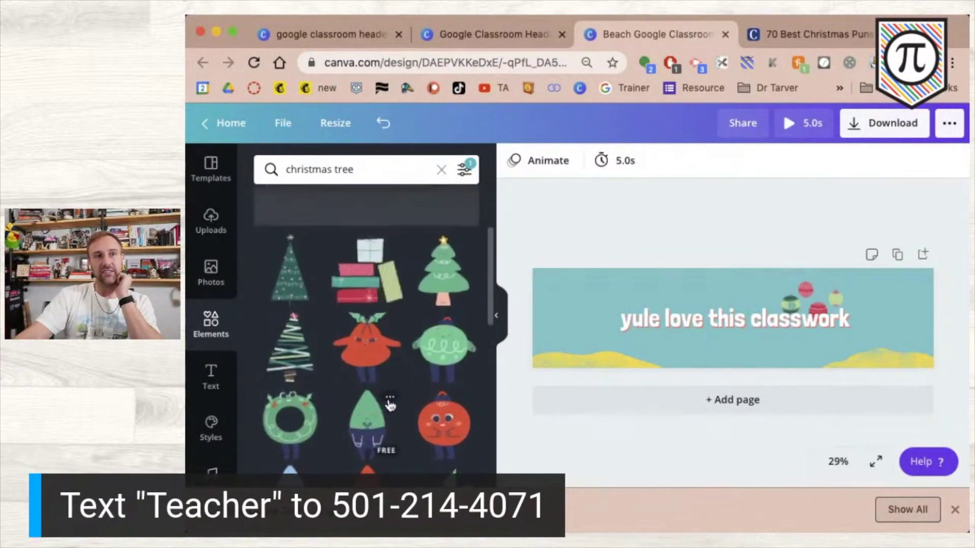
scroll(390, 406, "down", 3)
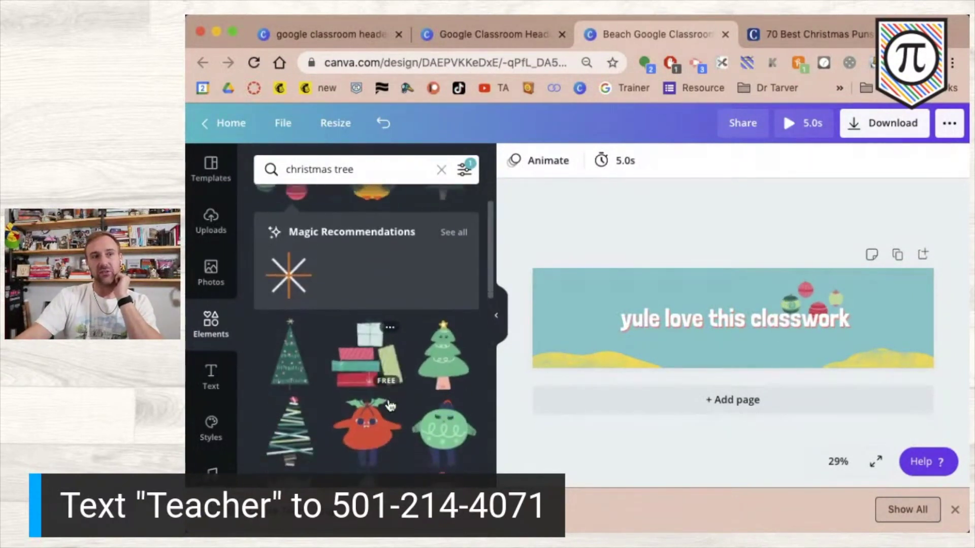
left_click(456, 338)
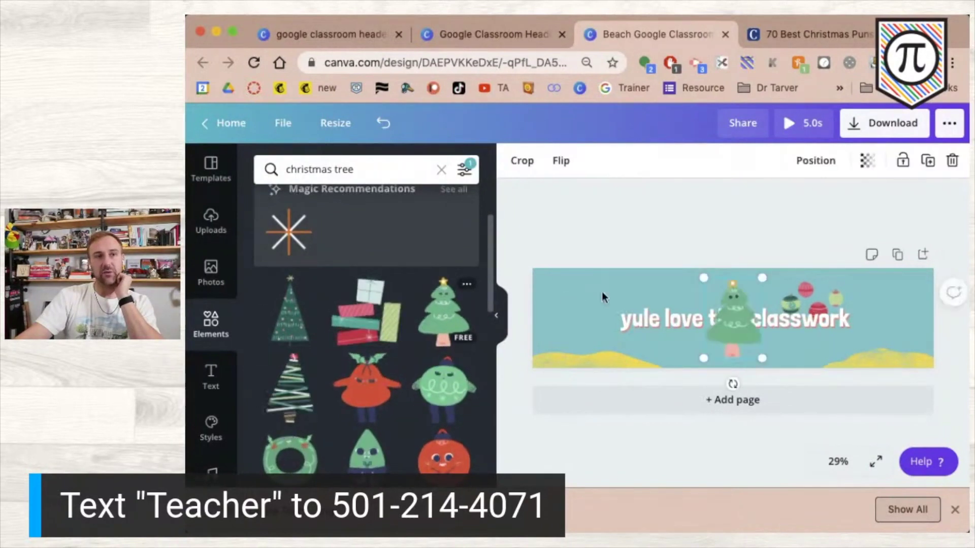
left_click_drag(733, 324, 588, 325)
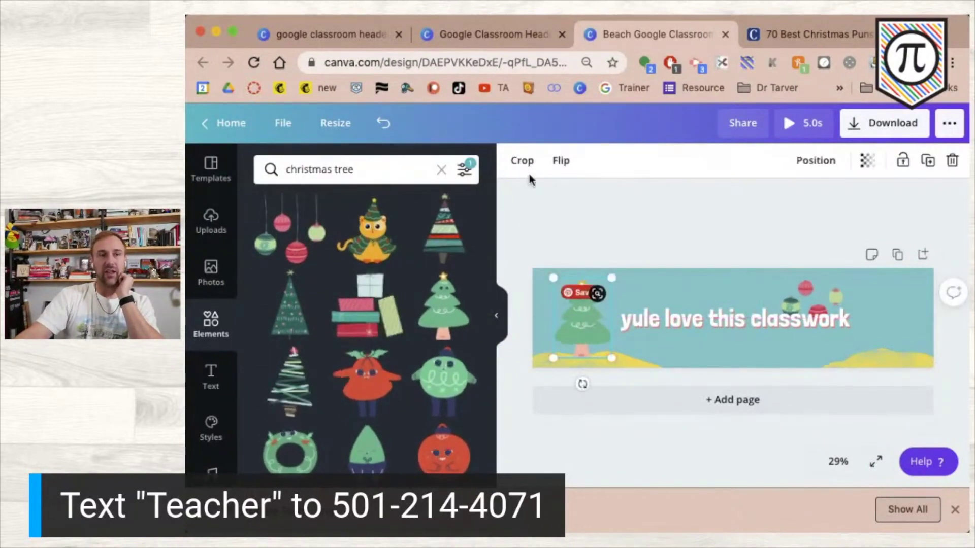
left_click(550, 287)
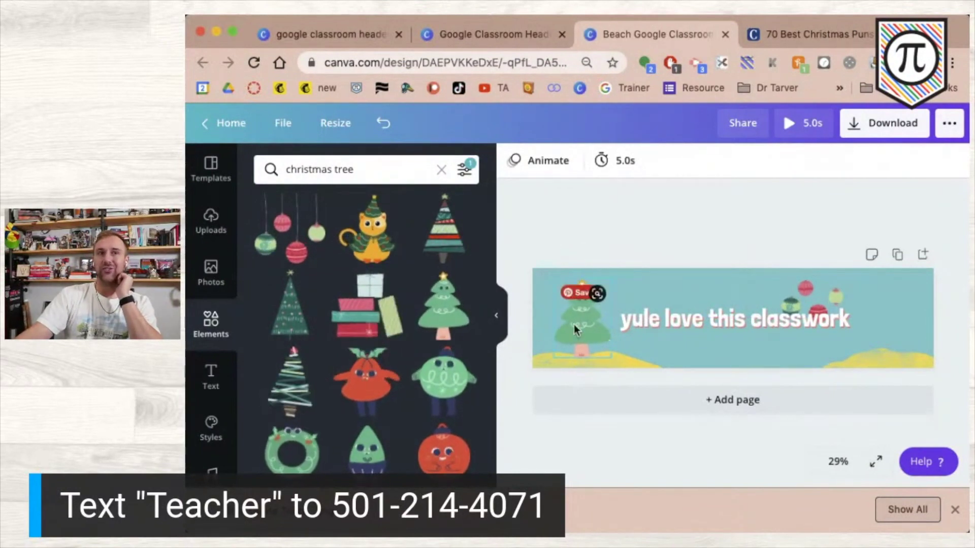
- Try terracotta, yellow and gold backgrounds for the header, and settle on coral red from the default colors
left_click(539, 271)
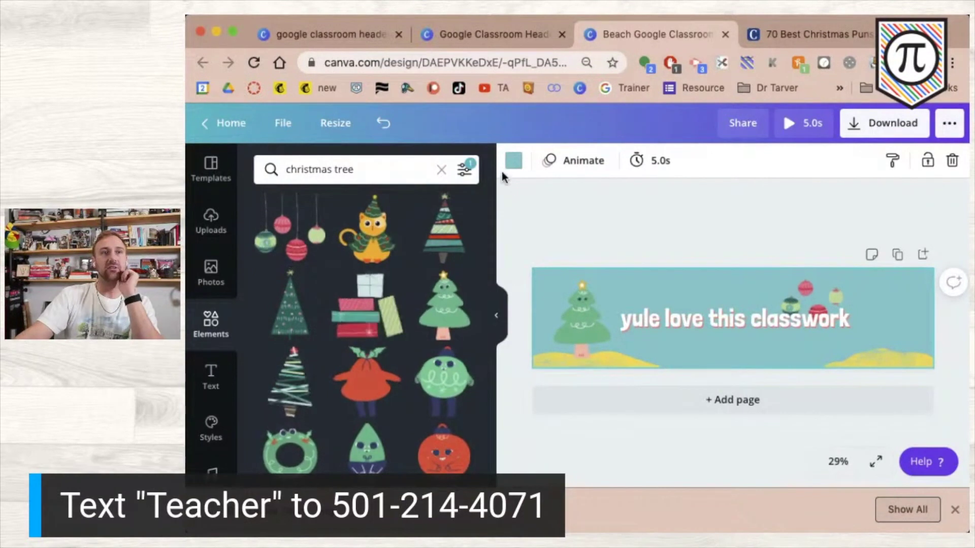
left_click(553, 246)
left_click(546, 292)
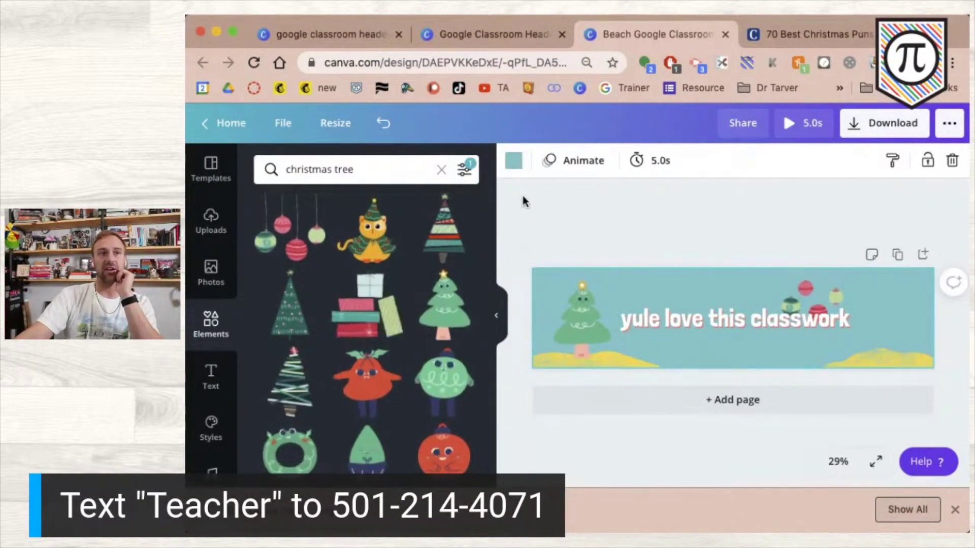
left_click(514, 167)
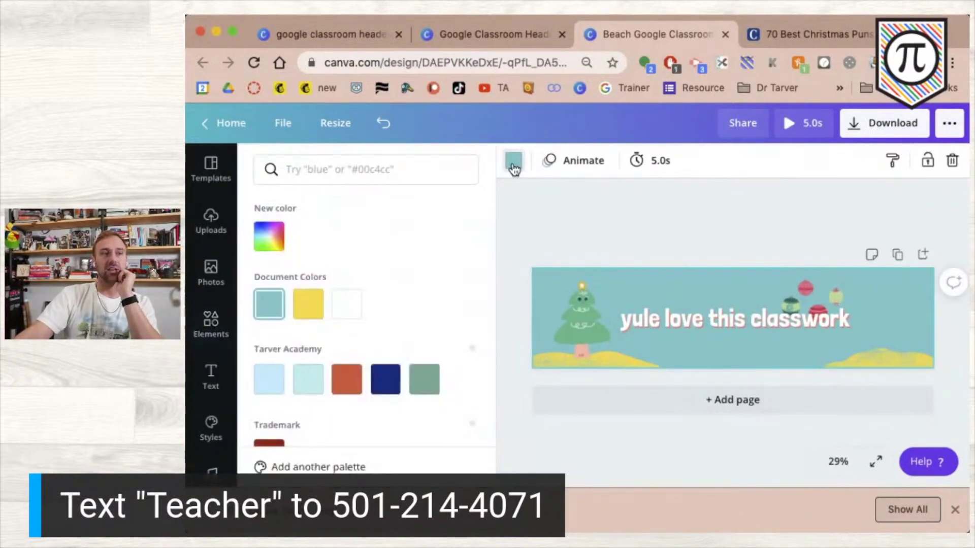
left_click(347, 377)
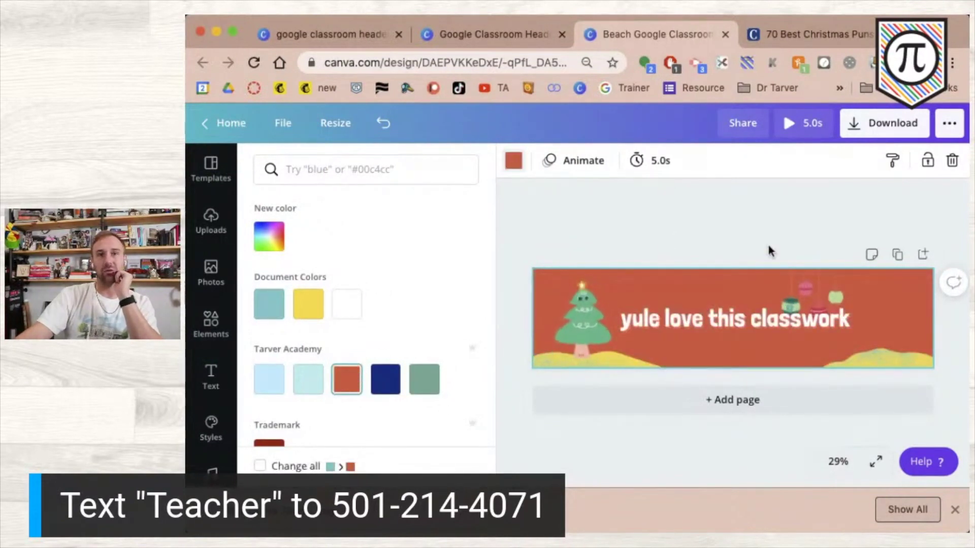
scroll(477, 331, "down", 3)
scroll(477, 331, "down", 2)
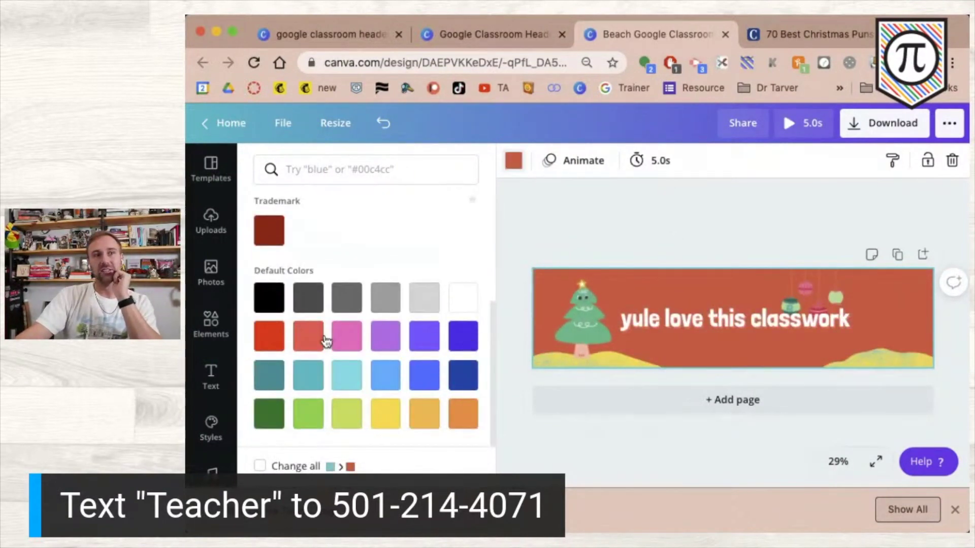
left_click(400, 417)
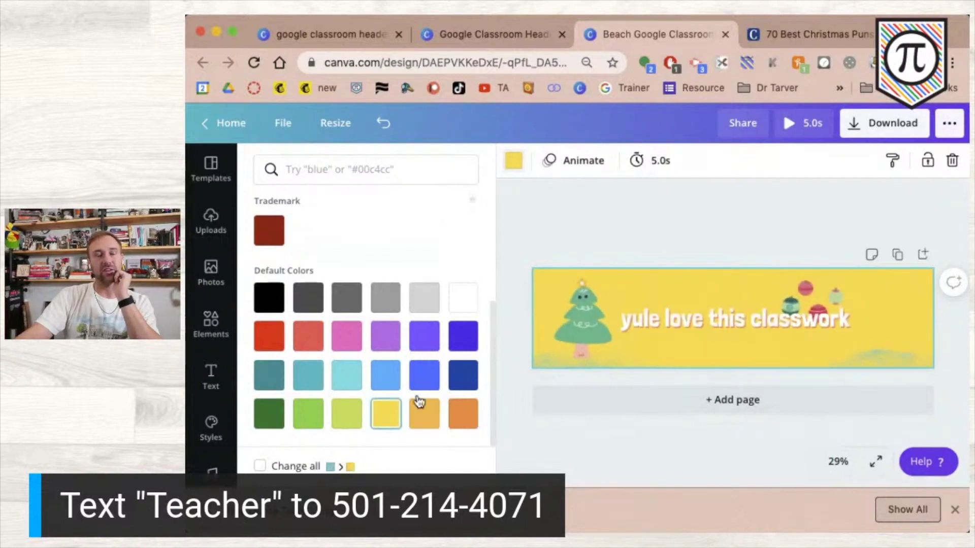
left_click(435, 420)
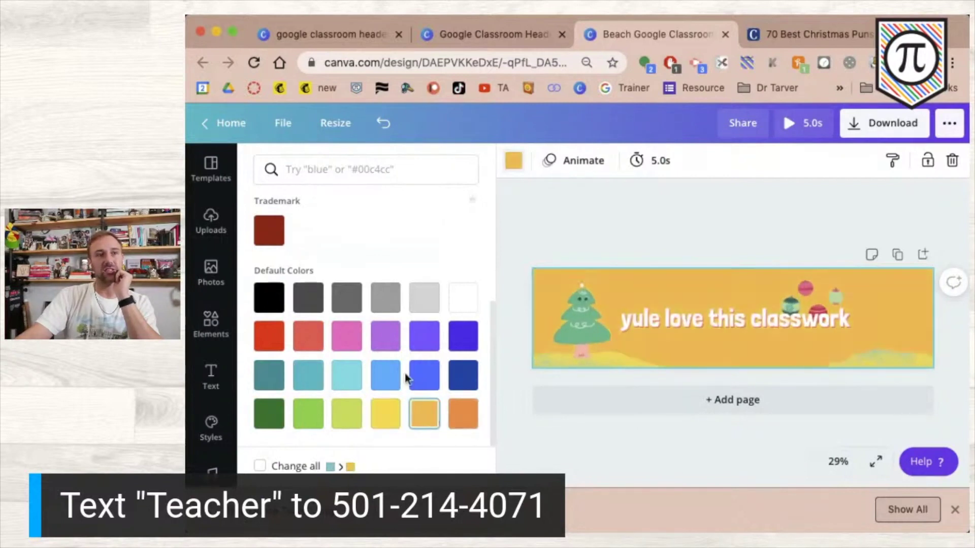
left_click(312, 339)
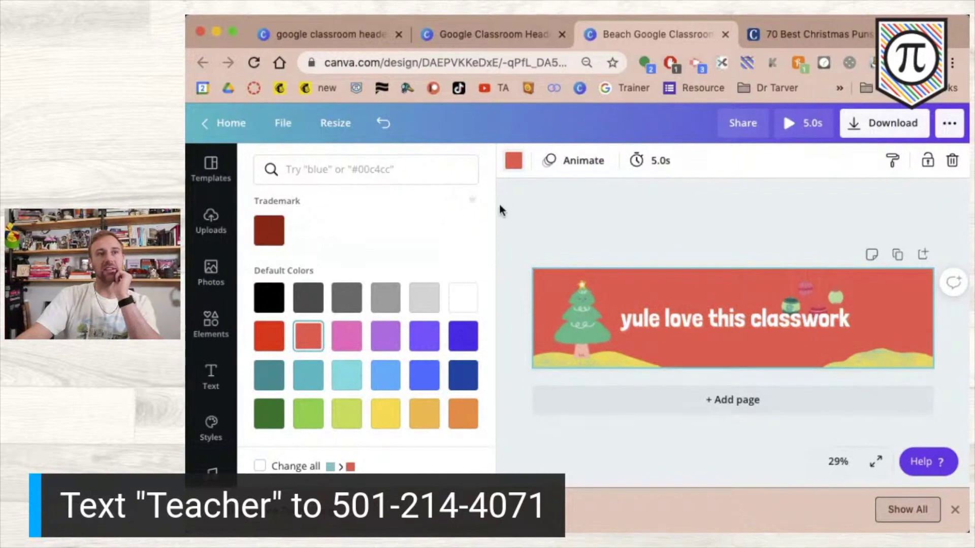
left_click(529, 194)
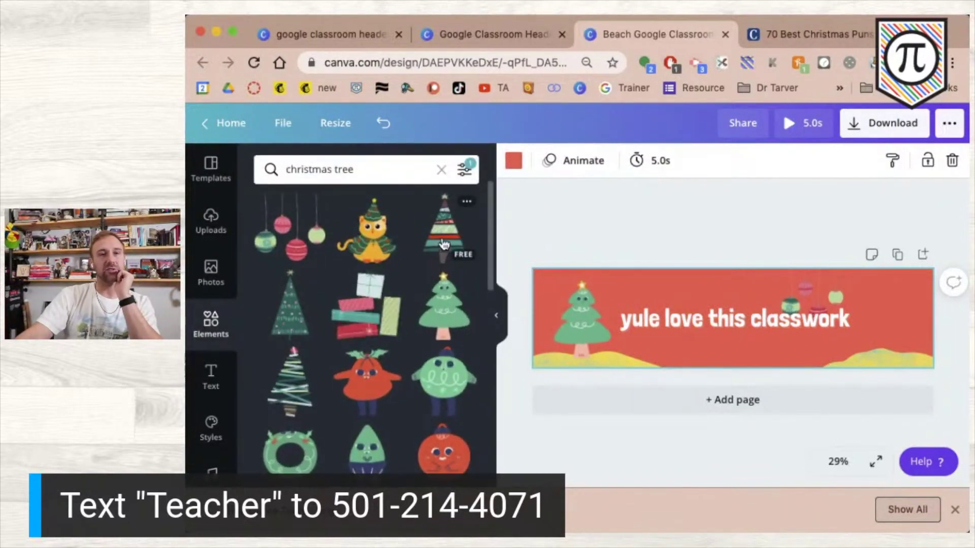
- Add the animated tree made of zigzag stripes, shrink it, and place it on the header's right sand dune
left_click(291, 381)
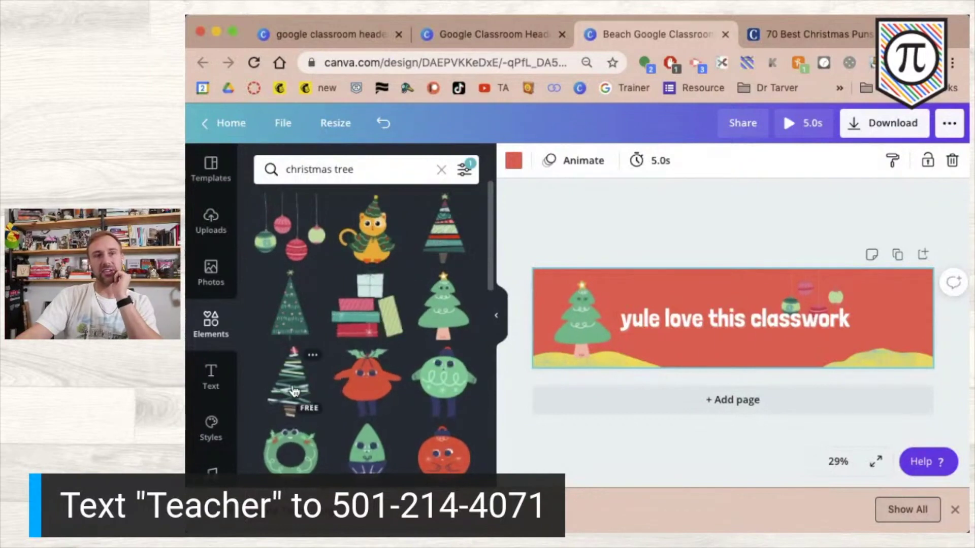
left_click_drag(732, 315, 883, 317)
left_click_drag(855, 279, 874, 291)
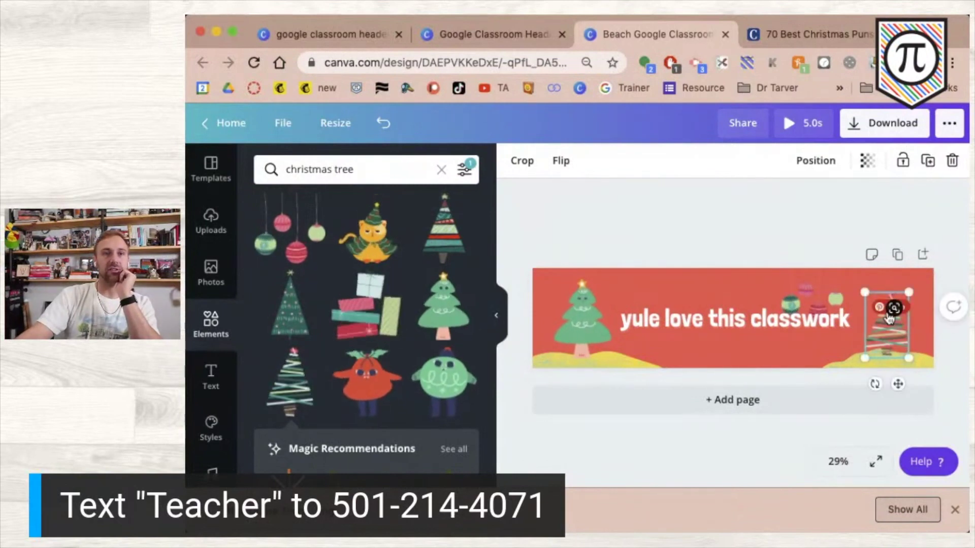
left_click(719, 226)
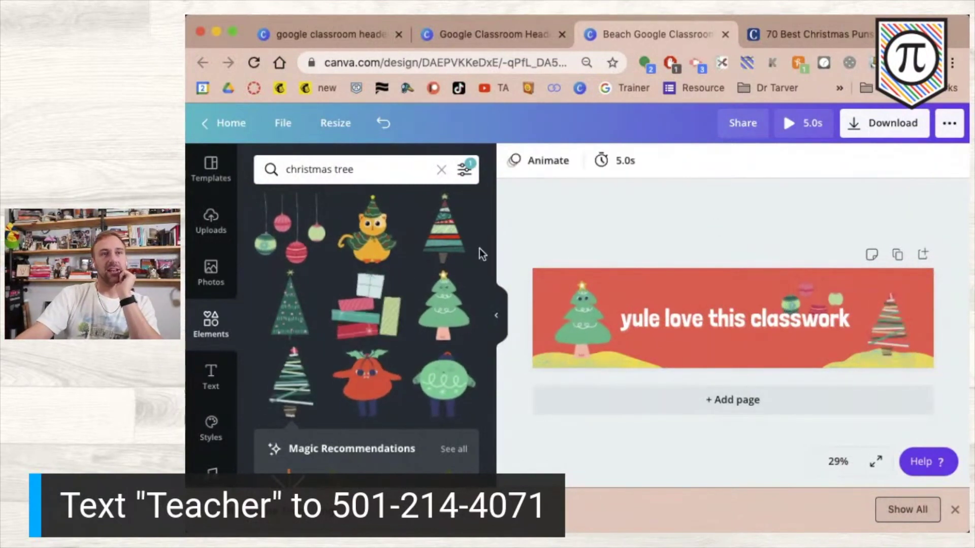
- Add the animated stack of presents, shrink and tilt it slightly, and place it beside the left tree's trunk
left_click(371, 313)
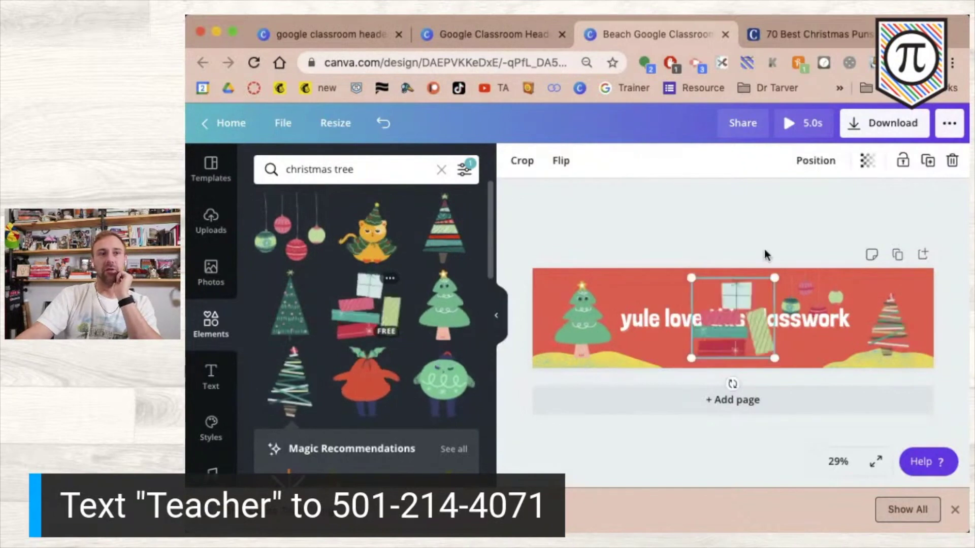
left_click_drag(682, 298, 609, 339)
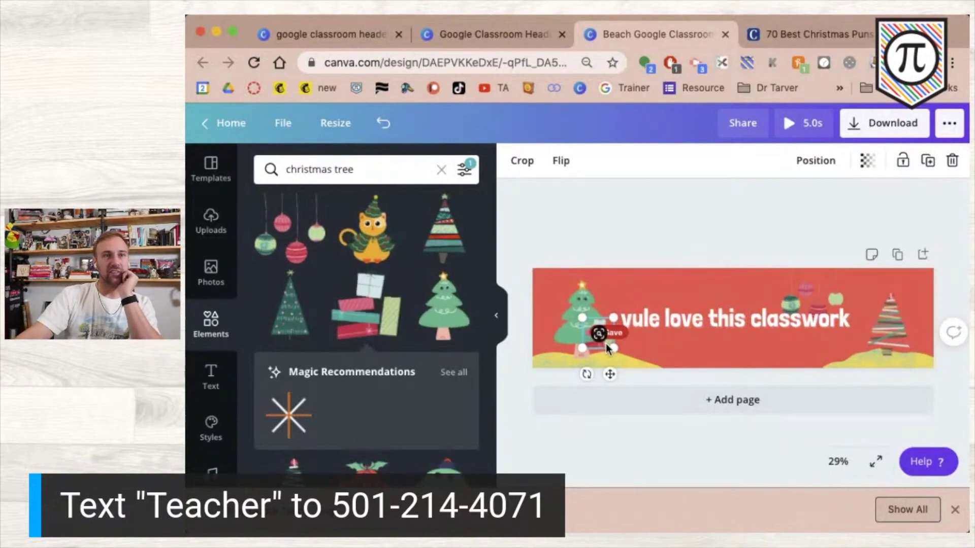
left_click_drag(607, 346, 614, 351)
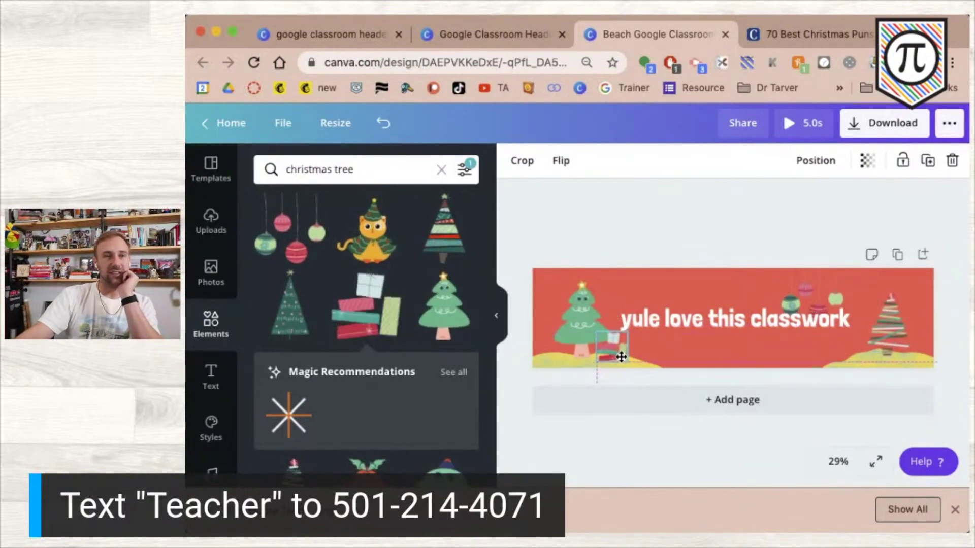
left_click_drag(633, 357, 614, 354)
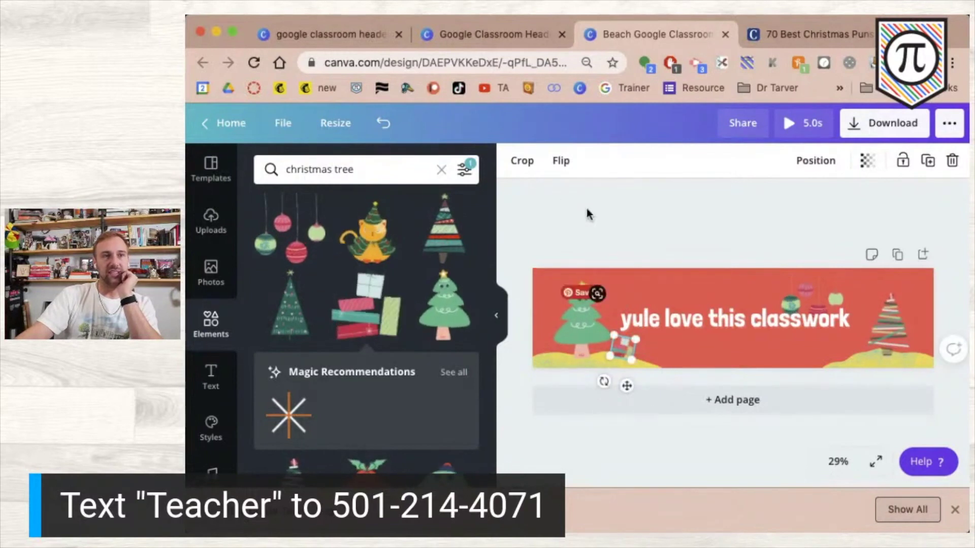
left_click(593, 219)
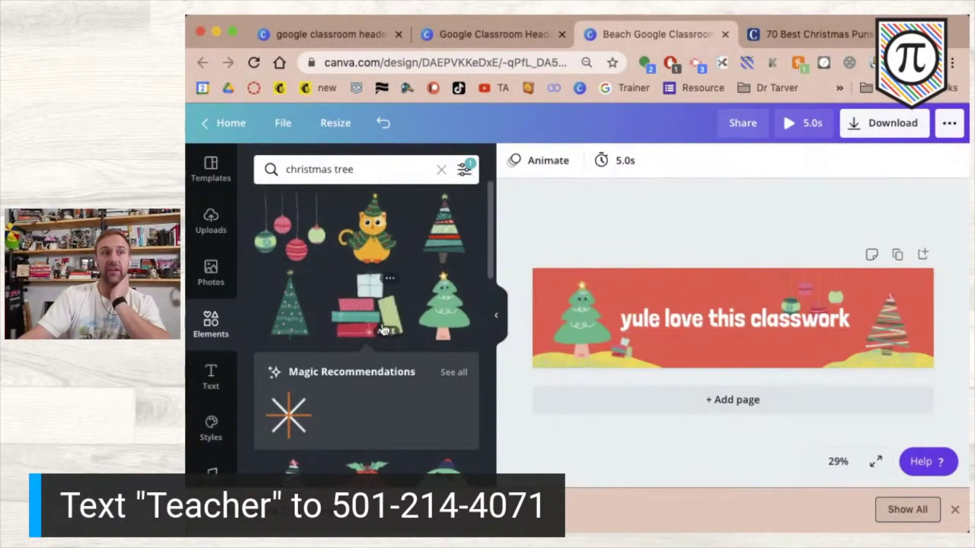
- Add the animated wreath character, shrink it, and place it above the words "love this" in the header
scroll(376, 371, "down", 5)
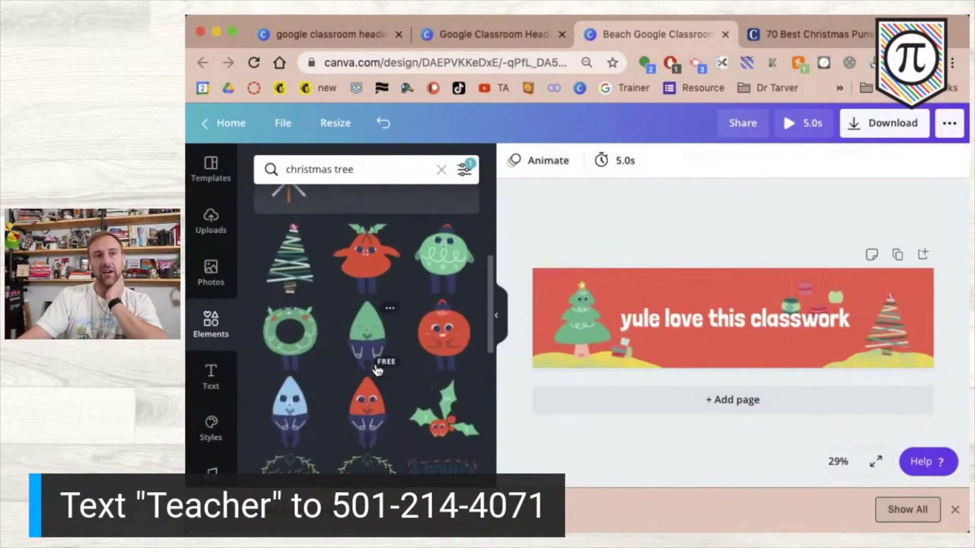
scroll(344, 359, "up", 1)
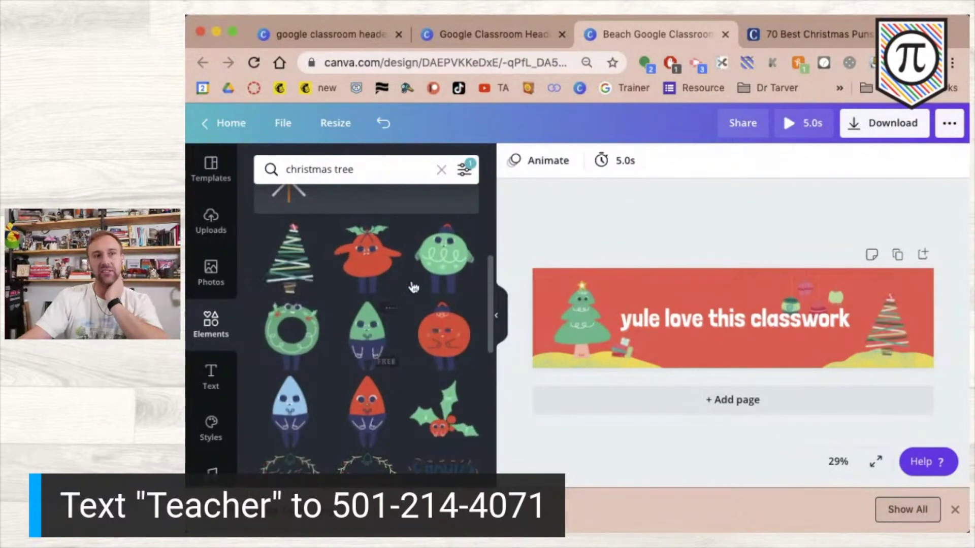
left_click(304, 333)
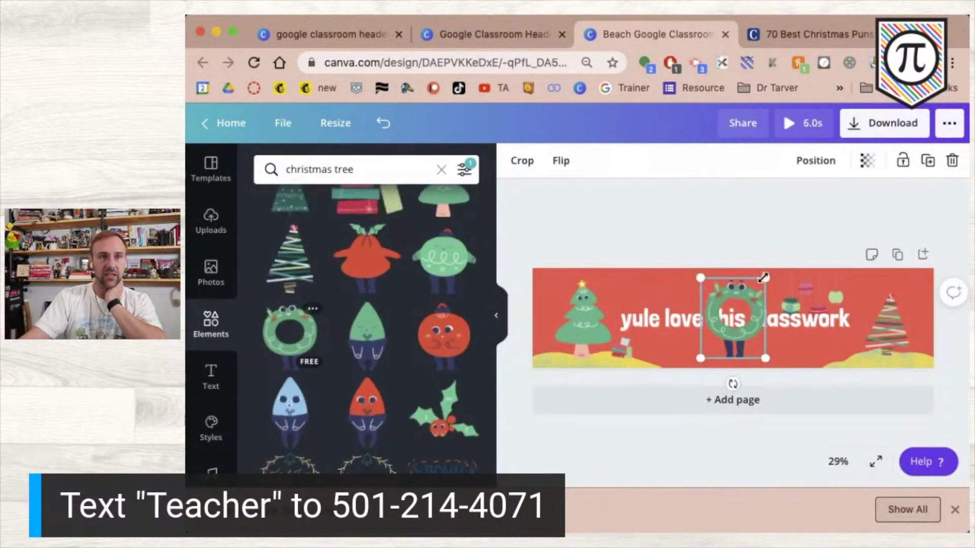
left_click_drag(765, 278, 683, 297)
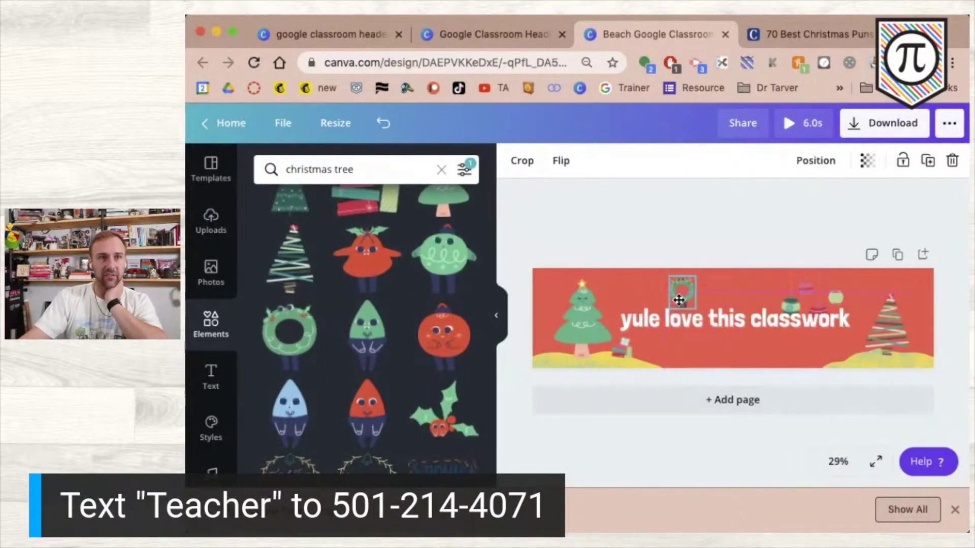
left_click(641, 249)
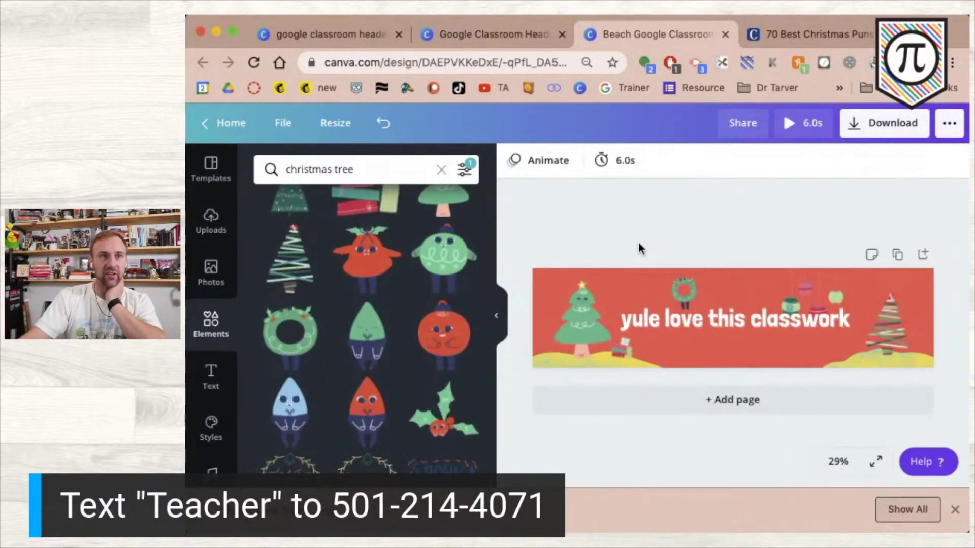
- Browse further animated "christmas tree" results and shift the smiling tree slightly toward the header's left edge
scroll(421, 325, "up", 3)
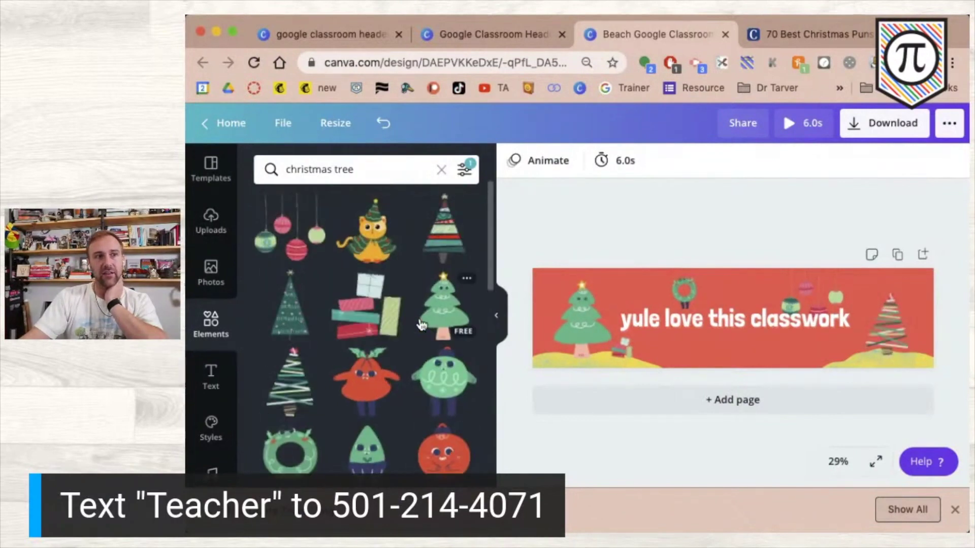
scroll(420, 325, "down", 5)
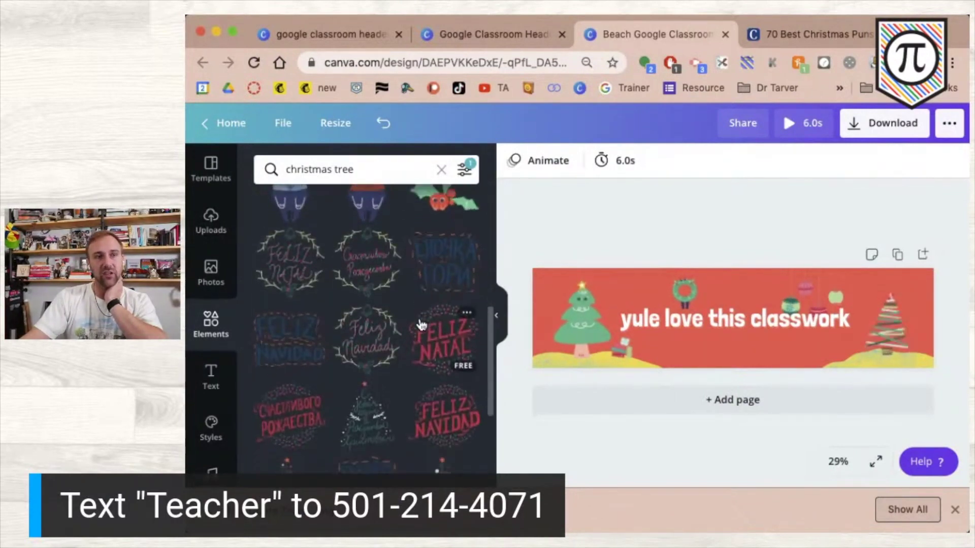
scroll(421, 325, "down", 2)
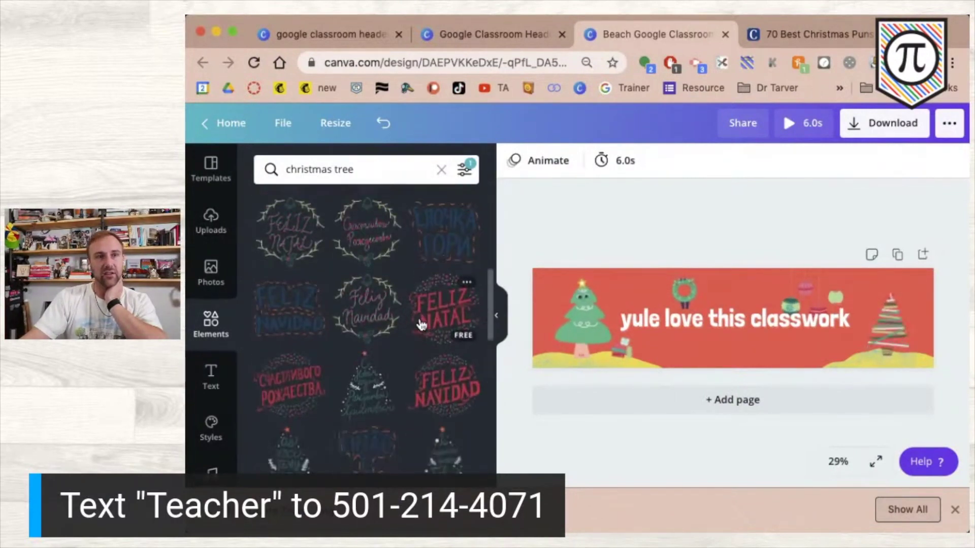
left_click(577, 345)
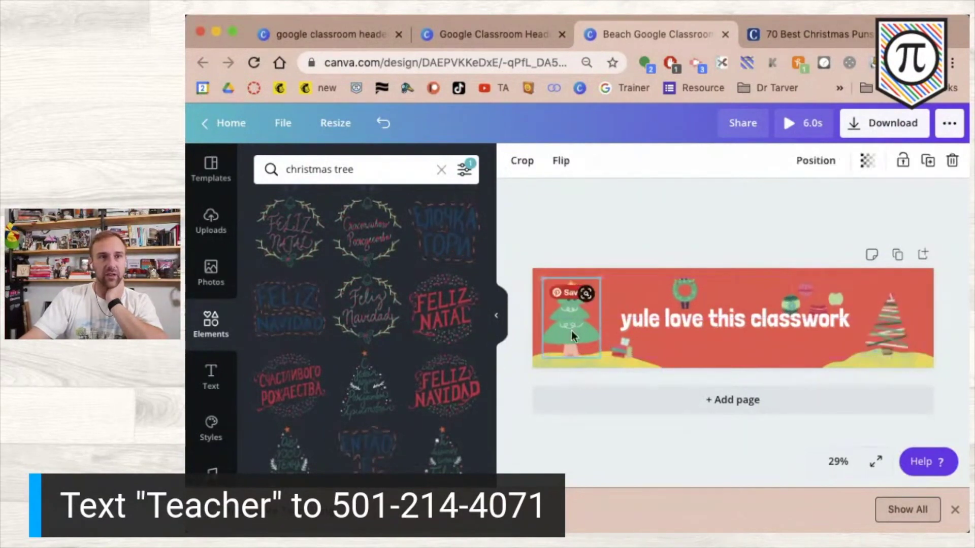
- Deselect the tree and preview the animated "yule love this classwork" header, closing the preview when finished
left_click(627, 211)
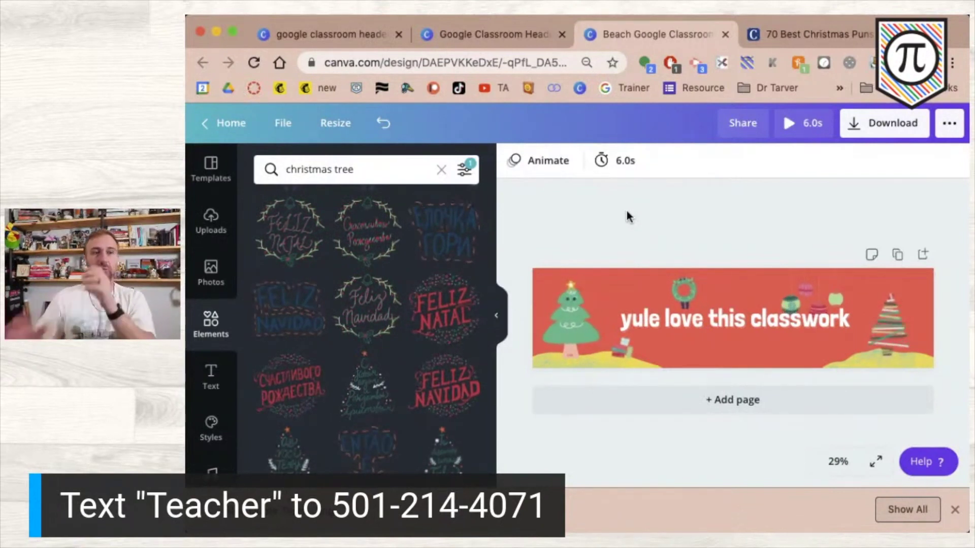
left_click(793, 122)
left_click(793, 122)
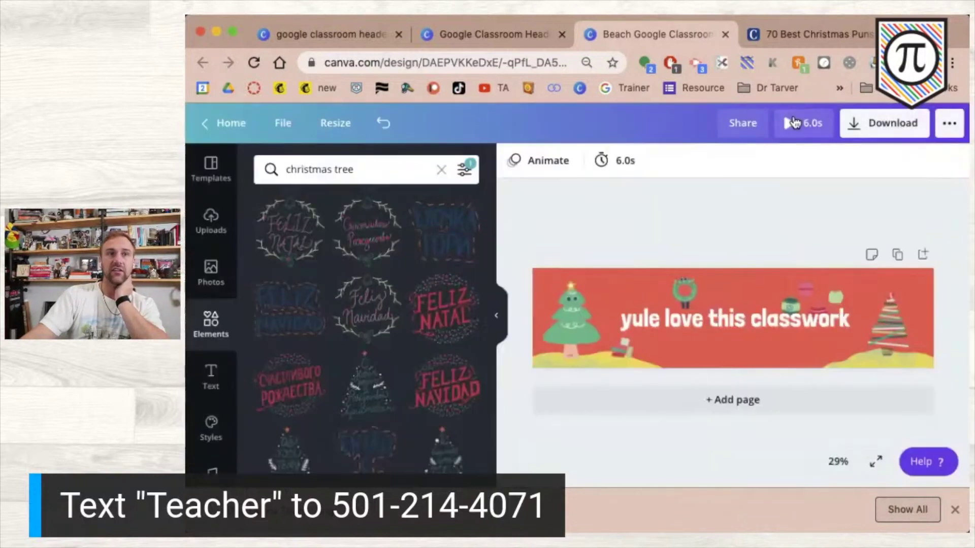
left_click(793, 123)
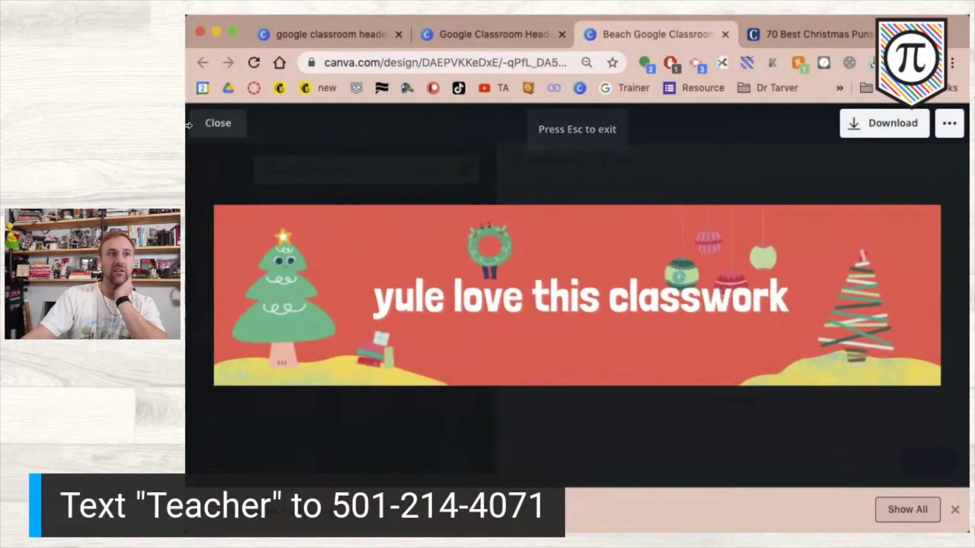
left_click(224, 131)
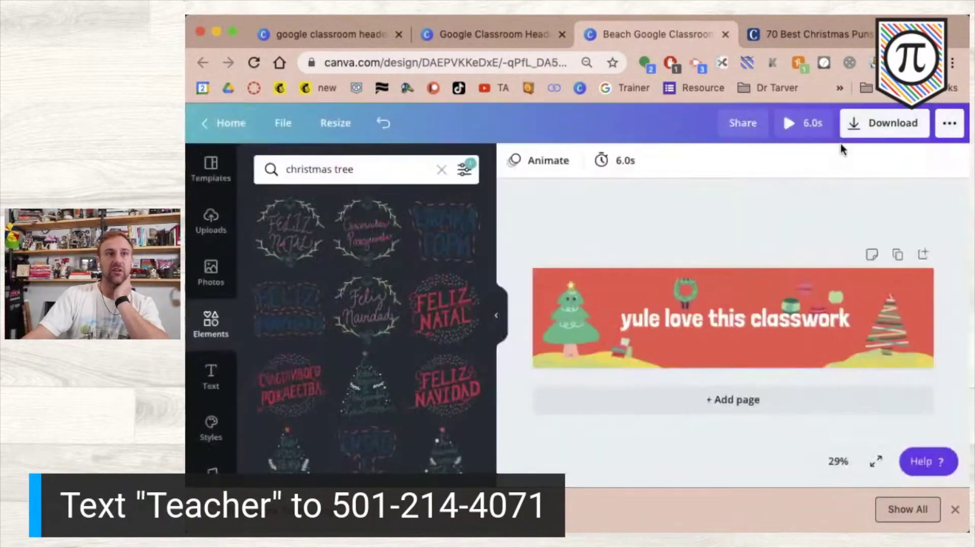
- Download the animated header as a GIF, with the search results collapsed, and dismiss the saved-design message
left_click(498, 322)
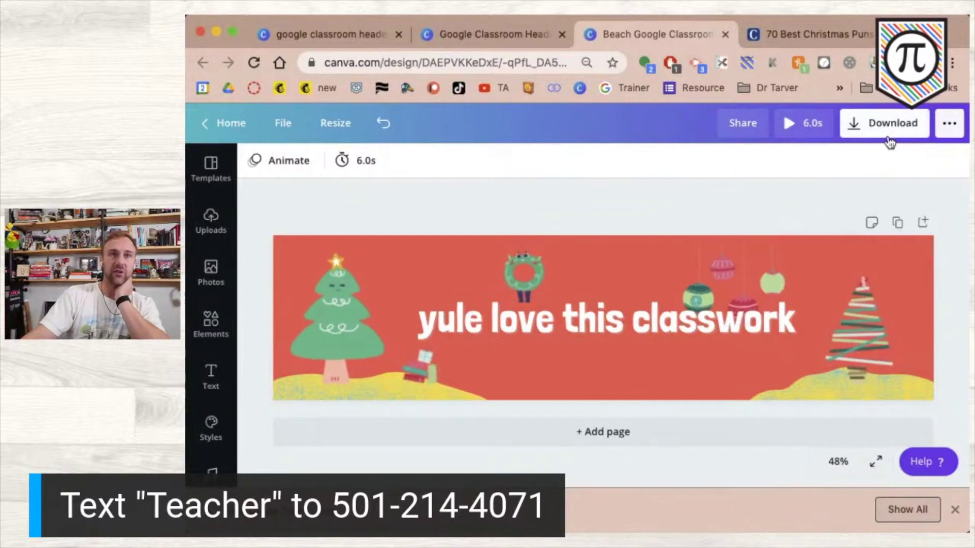
left_click(869, 127)
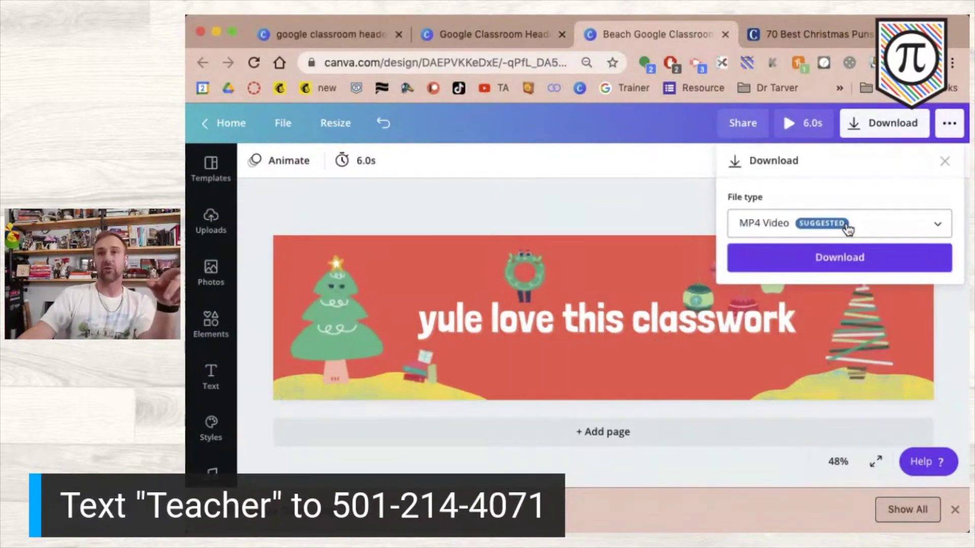
left_click(843, 226)
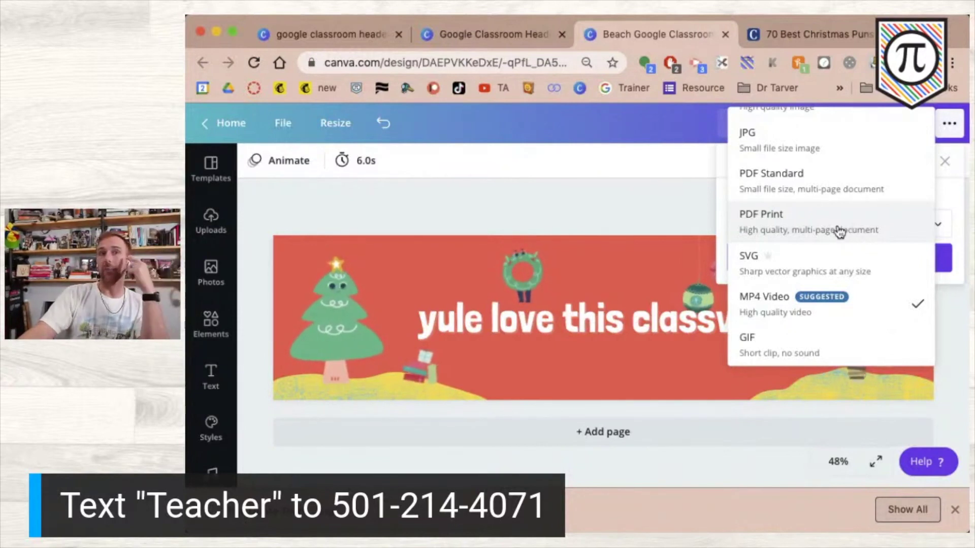
left_click(831, 340)
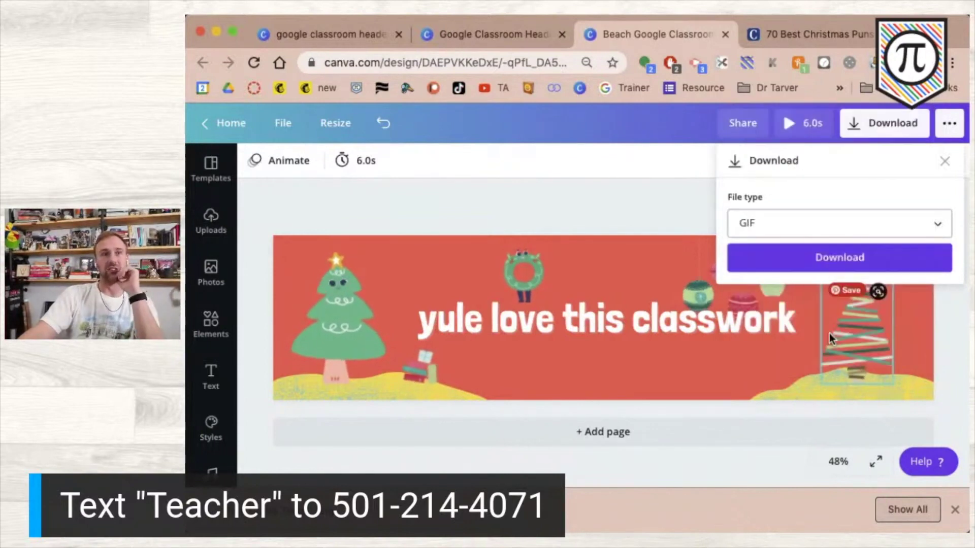
left_click(806, 259)
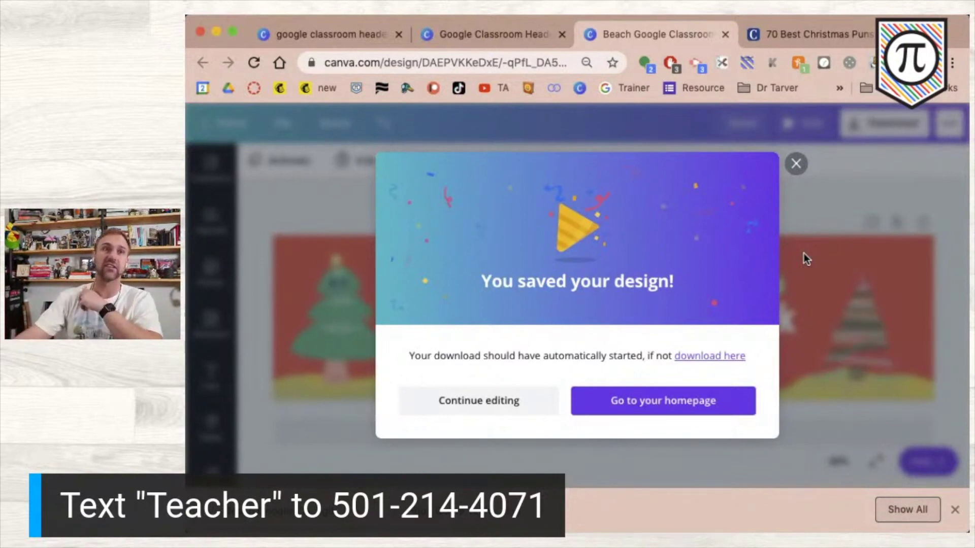
left_click(795, 164)
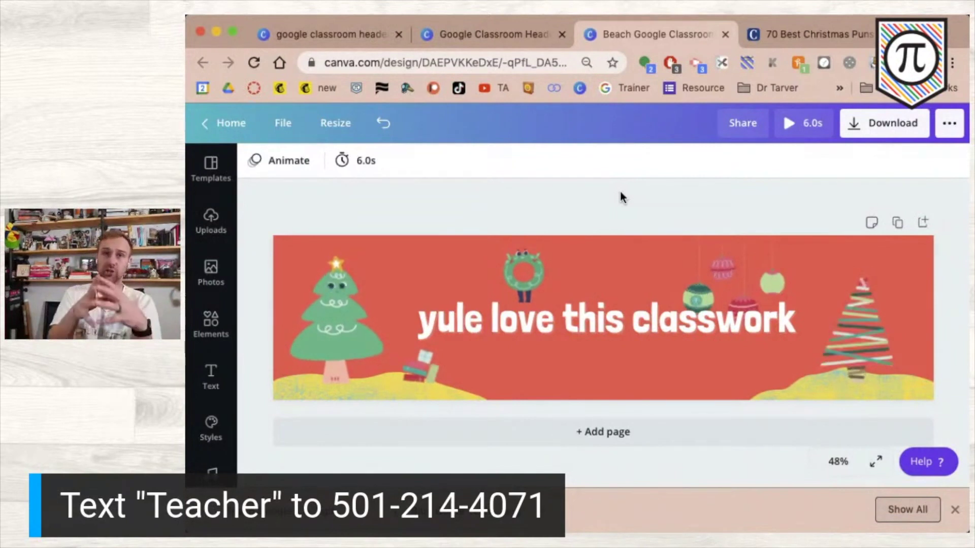
- Switch to Google Classroom in the browser page that holds the Canva header template search
left_click(354, 39)
left_click(351, 62)
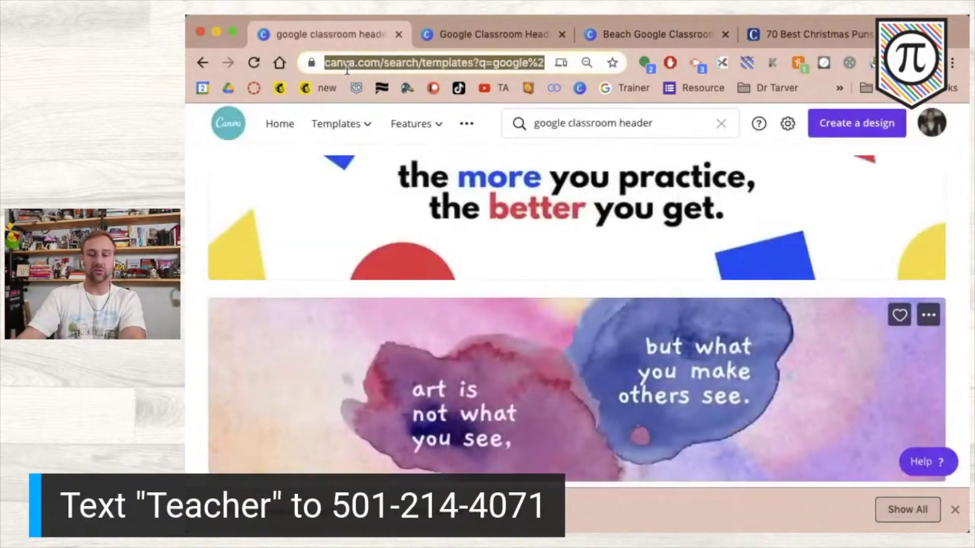
type("clas")
key("Return")
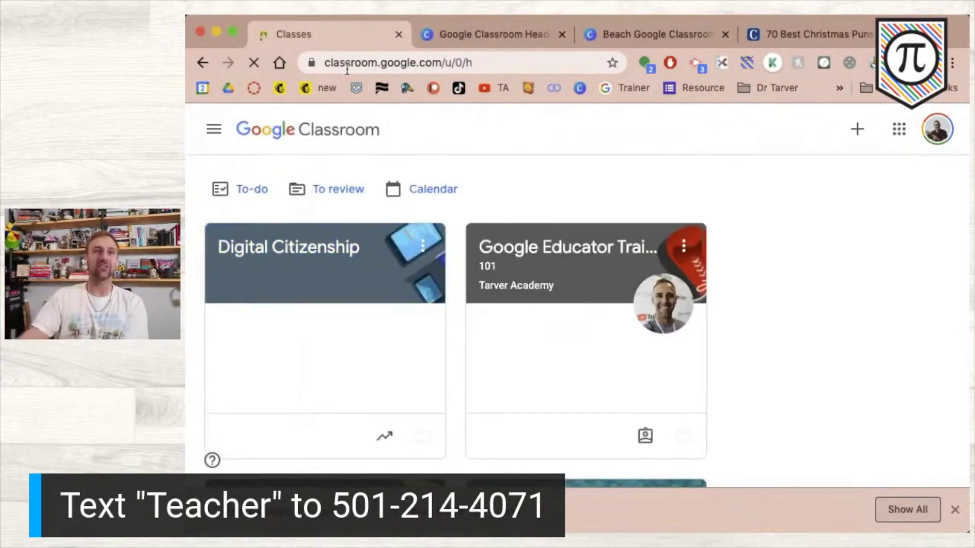
- Find the 1st Grade class among the classes and open its stream to check the current header
scroll(708, 357, "down", 4)
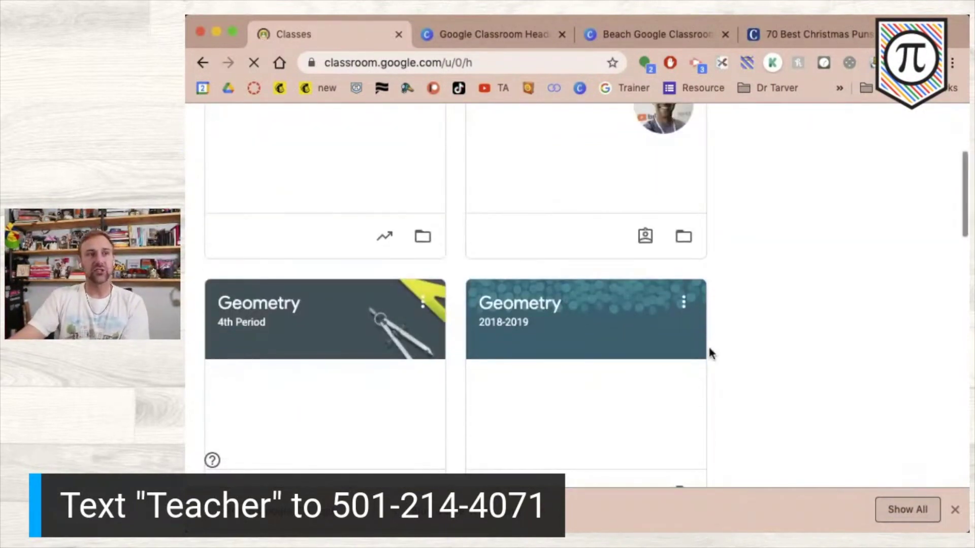
scroll(709, 353, "down", 6)
scroll(709, 353, "down", 5)
scroll(709, 352, "up", 1)
scroll(710, 353, "down", 3)
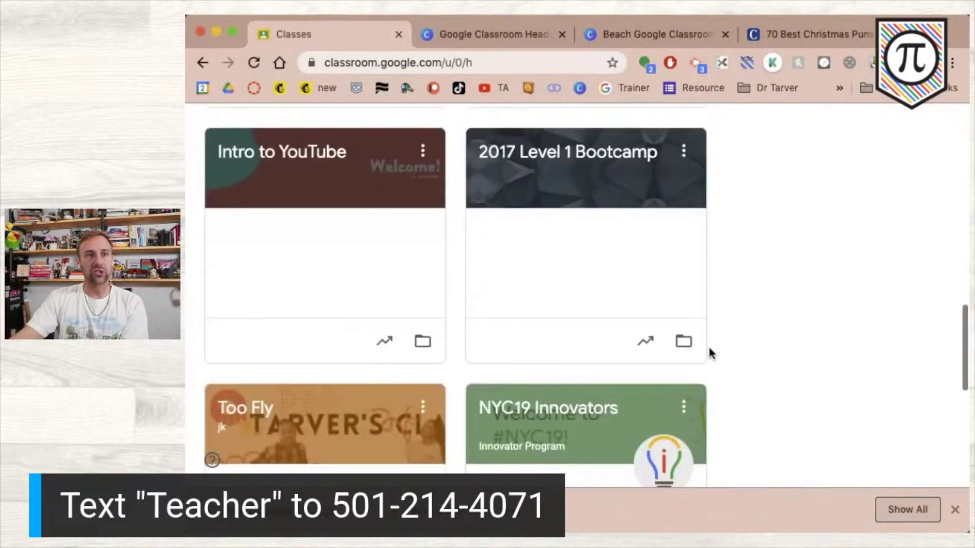
scroll(709, 354, "down", 2)
scroll(709, 353, "down", 5)
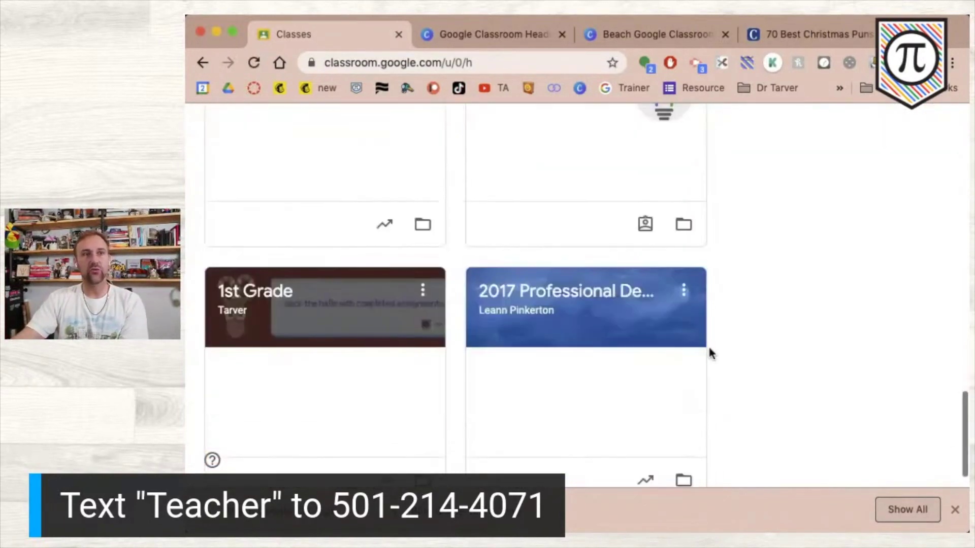
scroll(708, 348, "up", 1)
scroll(325, 314, "down", 2)
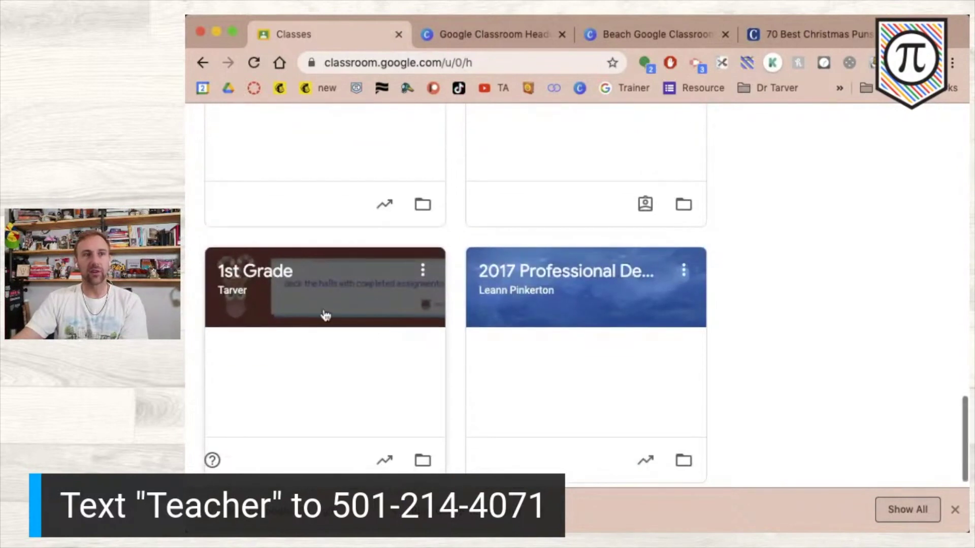
left_click(307, 290)
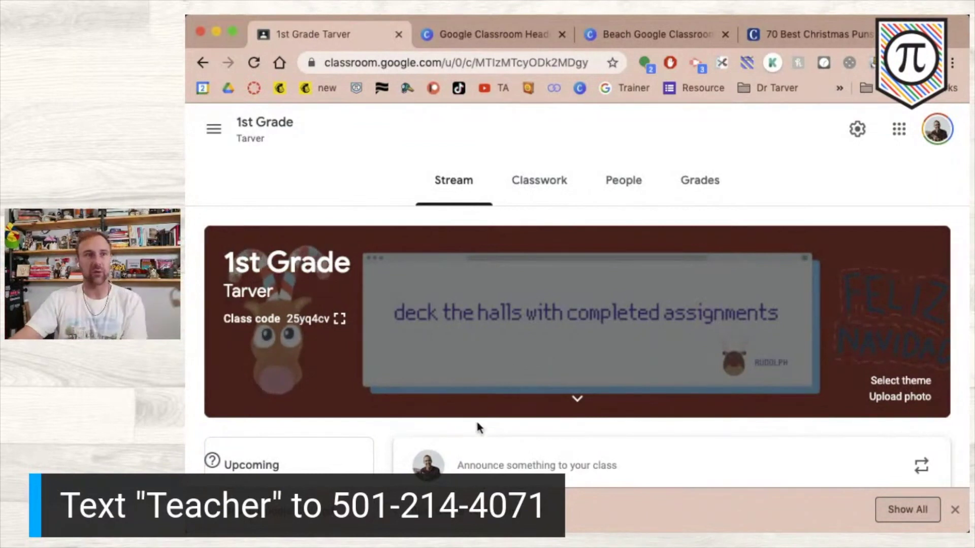
scroll(389, 358, "down", 2)
scroll(389, 358, "up", 2)
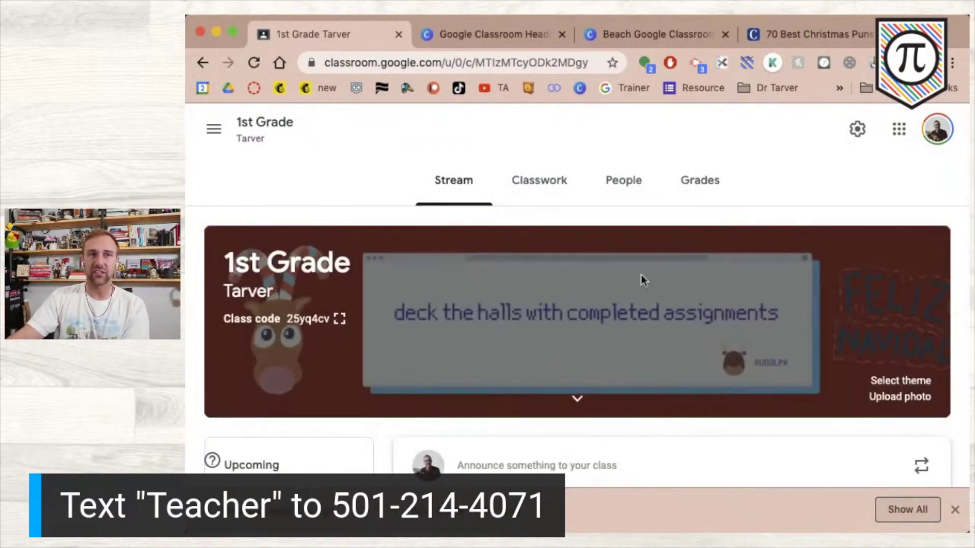
- Upload "Blue Quote Technology Google Classroom Header.png", expand the crop to the whole image, and apply it as the class theme
left_click(895, 402)
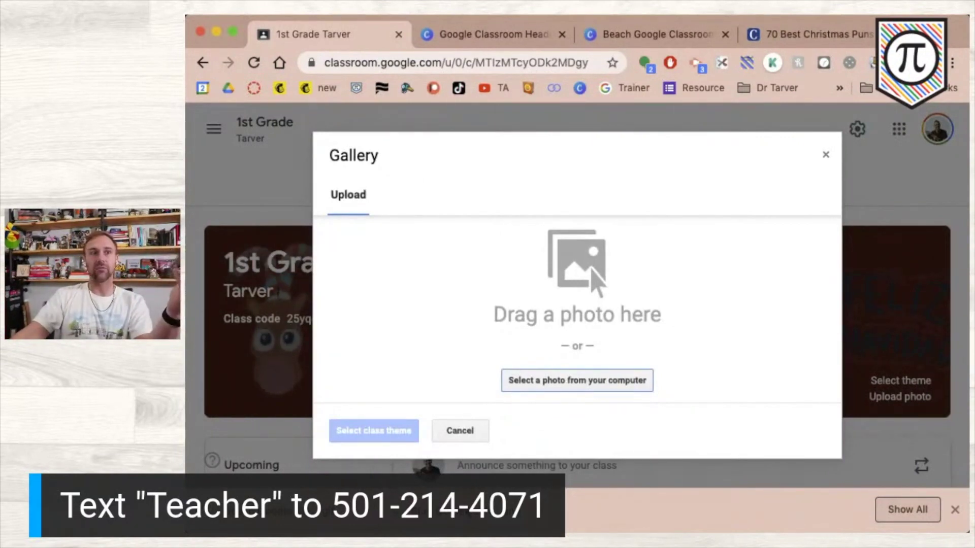
left_click_drag(491, 407, 508, 335)
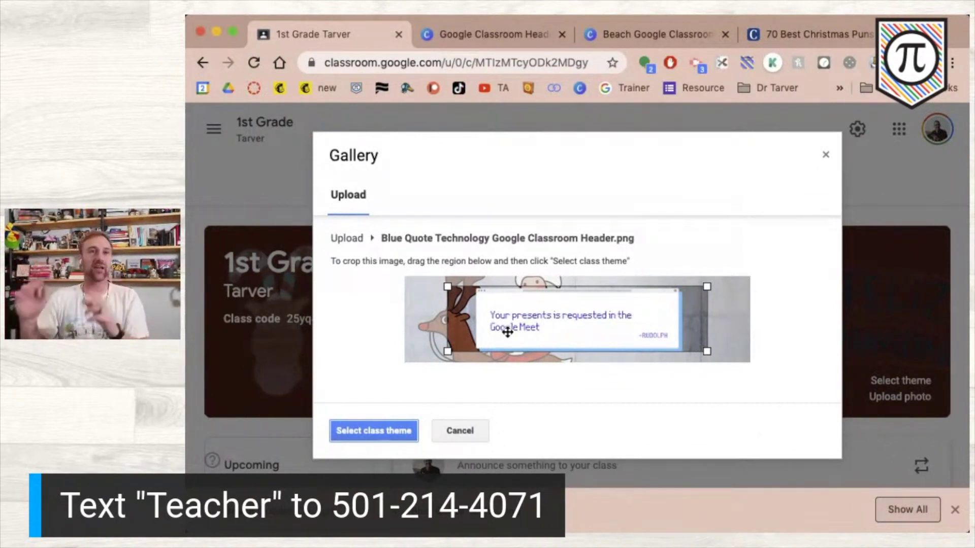
left_click_drag(446, 287, 350, 254)
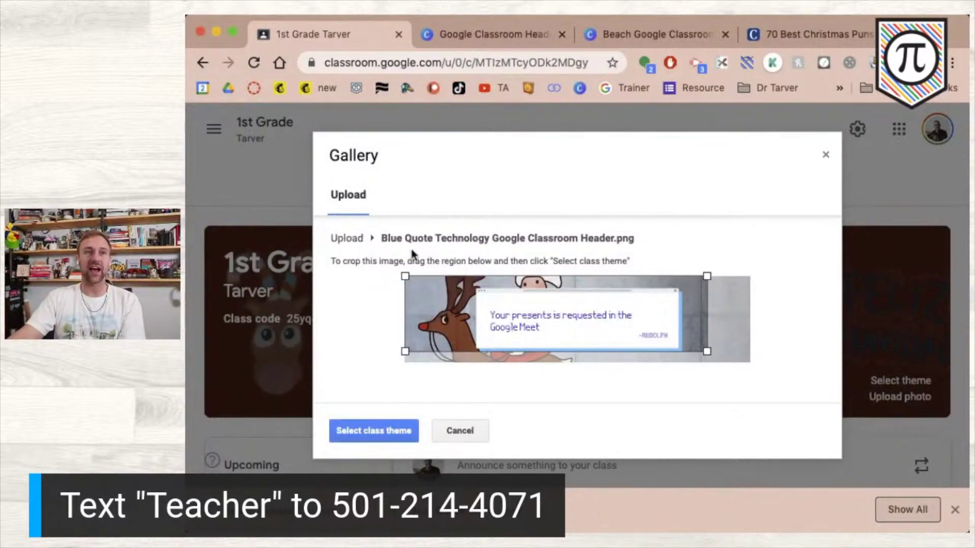
left_click_drag(707, 350, 836, 401)
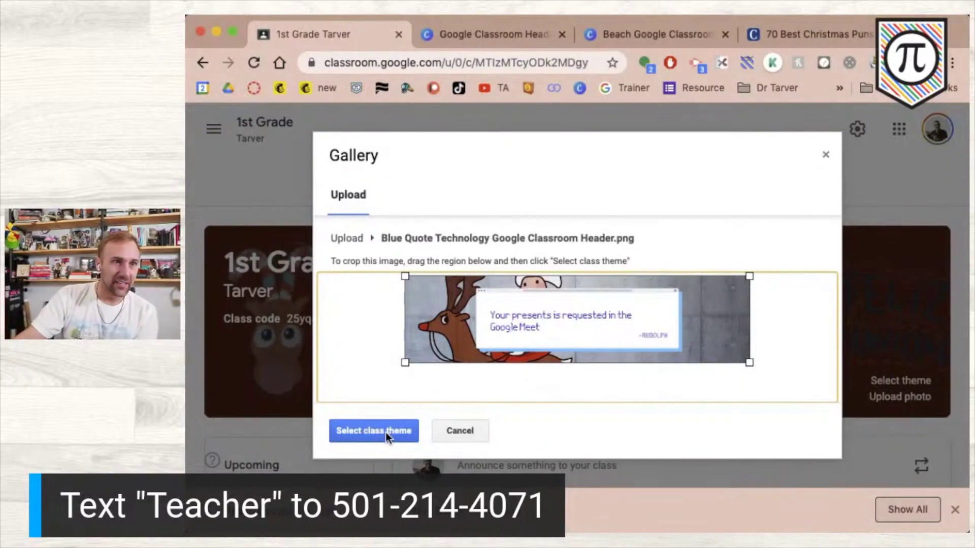
left_click(370, 434)
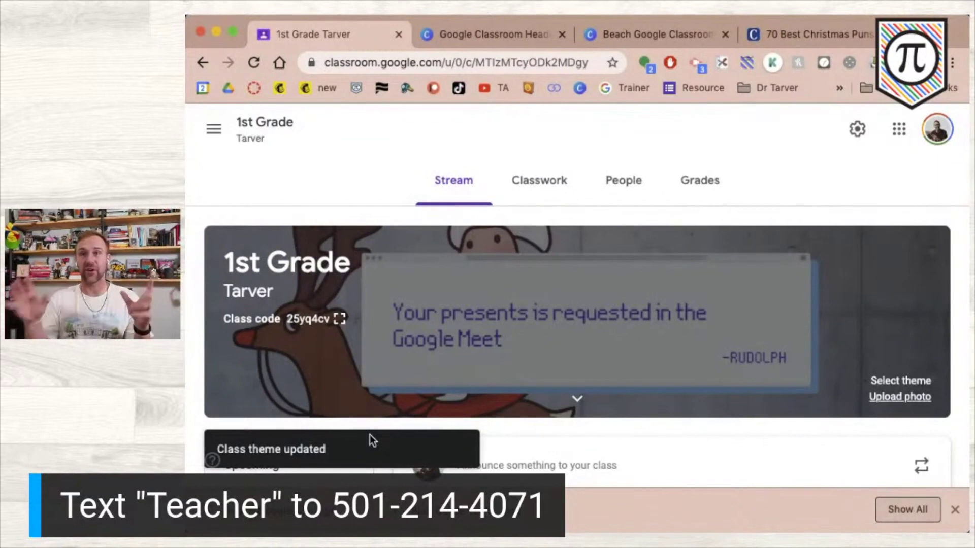
- Upload "Beach Google Classroom Header.gif", expand the crop to the full image, and set it as the 1st Grade class theme
left_click(880, 401)
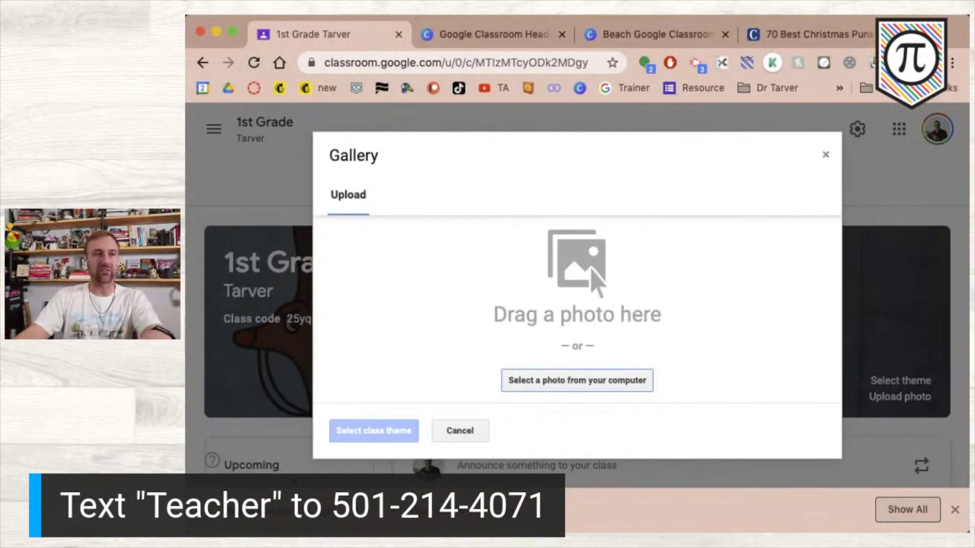
left_click_drag(965, 304, 475, 295)
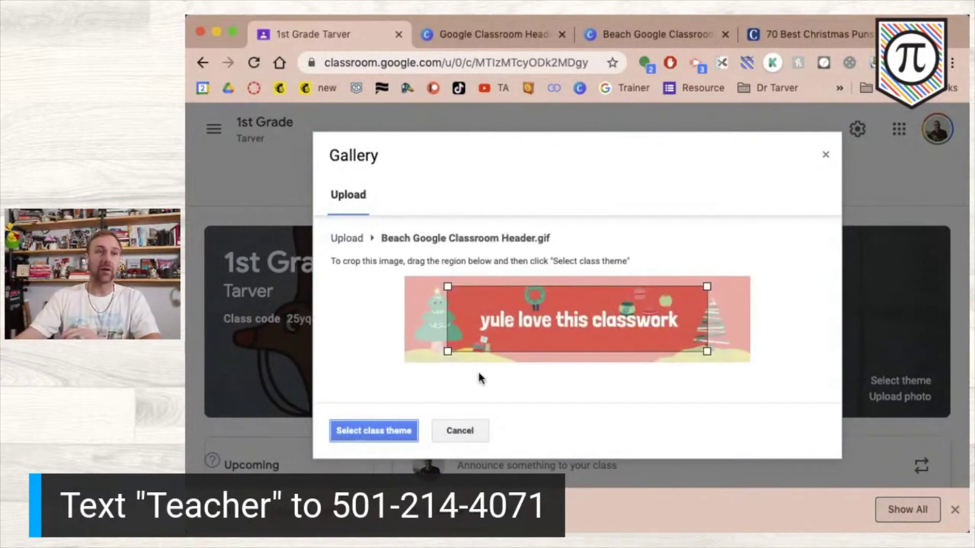
left_click_drag(448, 350, 360, 391)
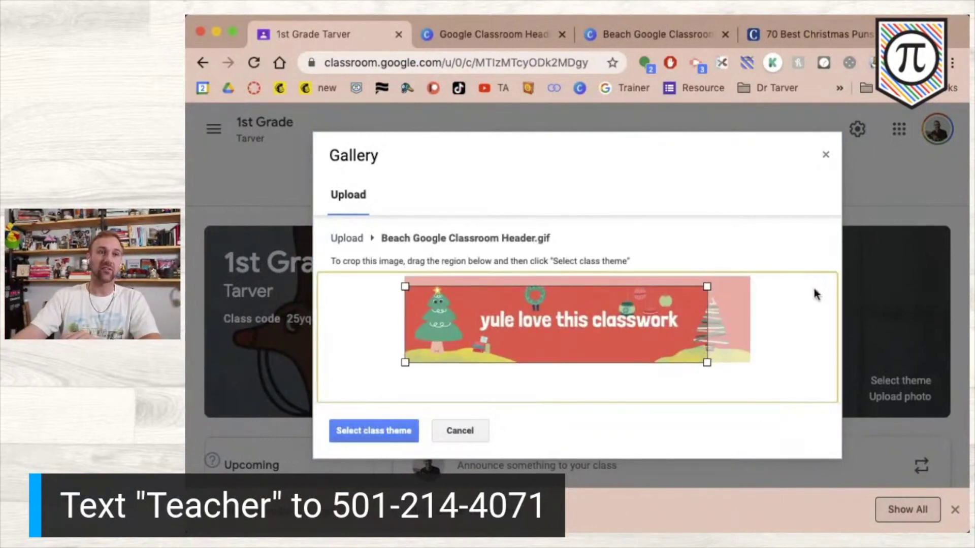
left_click_drag(699, 290, 753, 269)
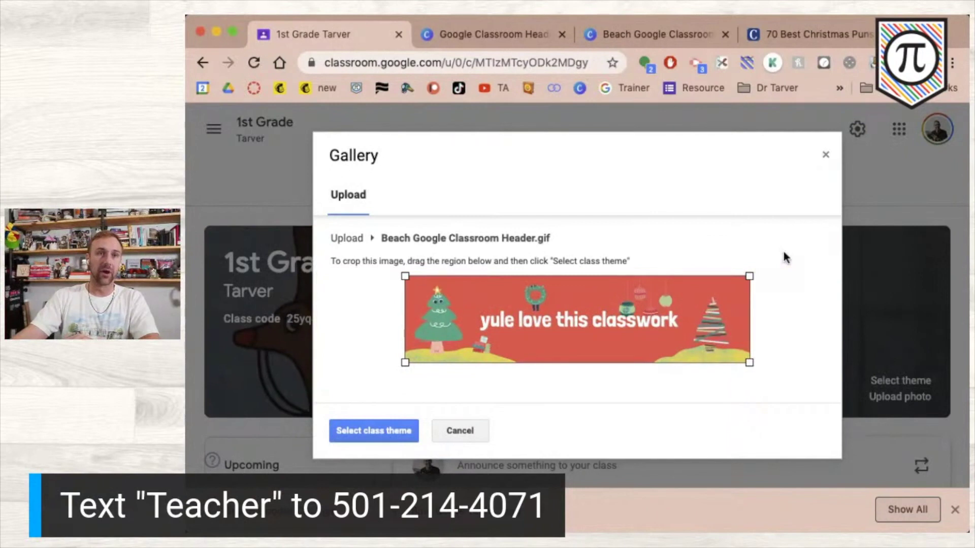
left_click(388, 431)
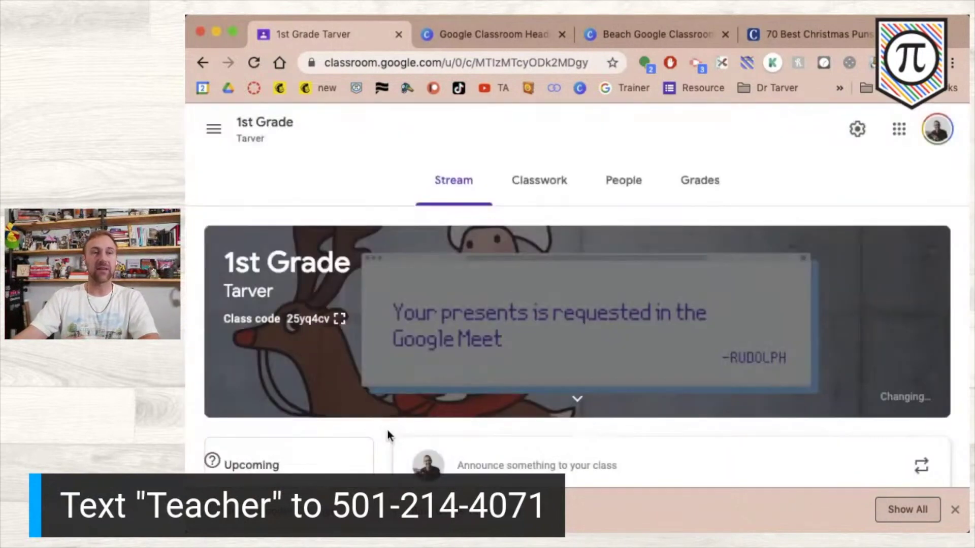
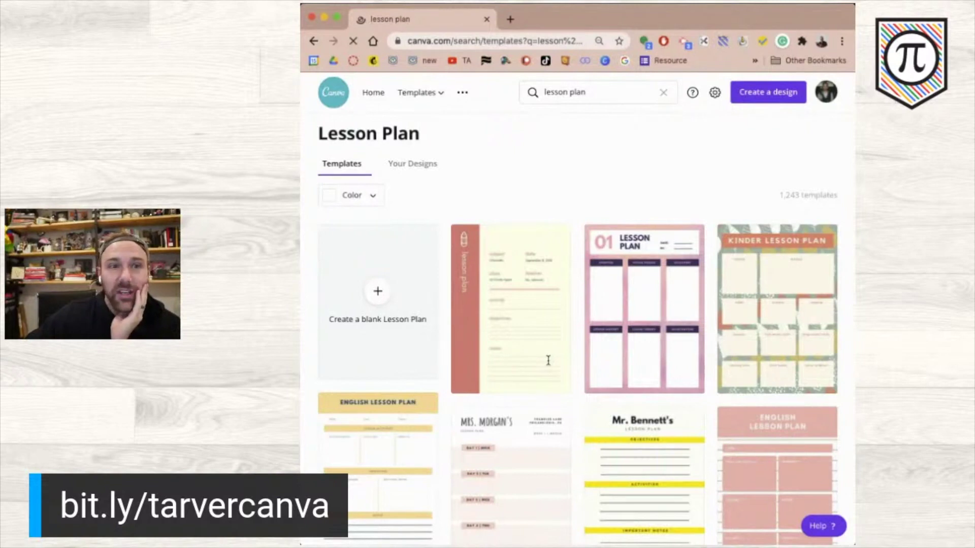
- Browse the lesson plan templates in Canva and compare their layouts
scroll(547, 361, "down", 3)
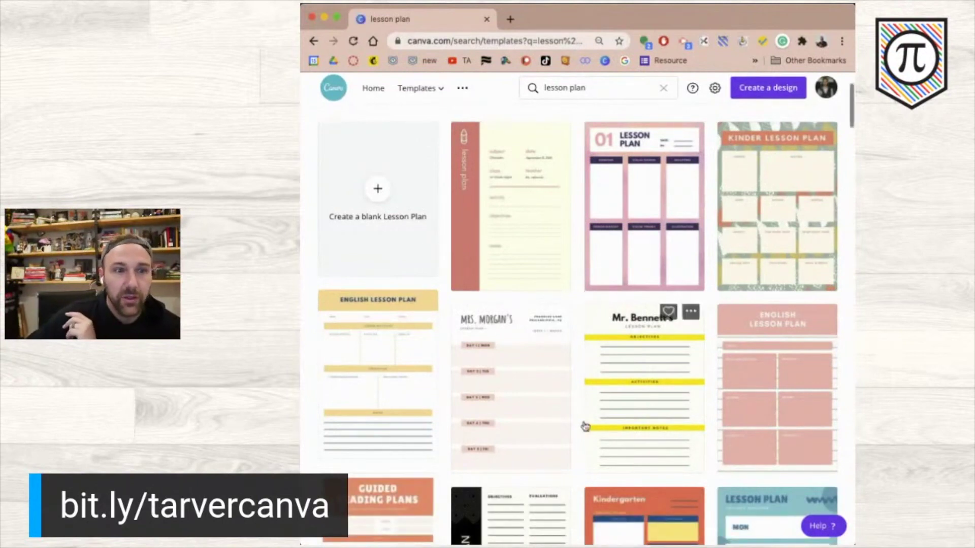
scroll(588, 429, "down", 5)
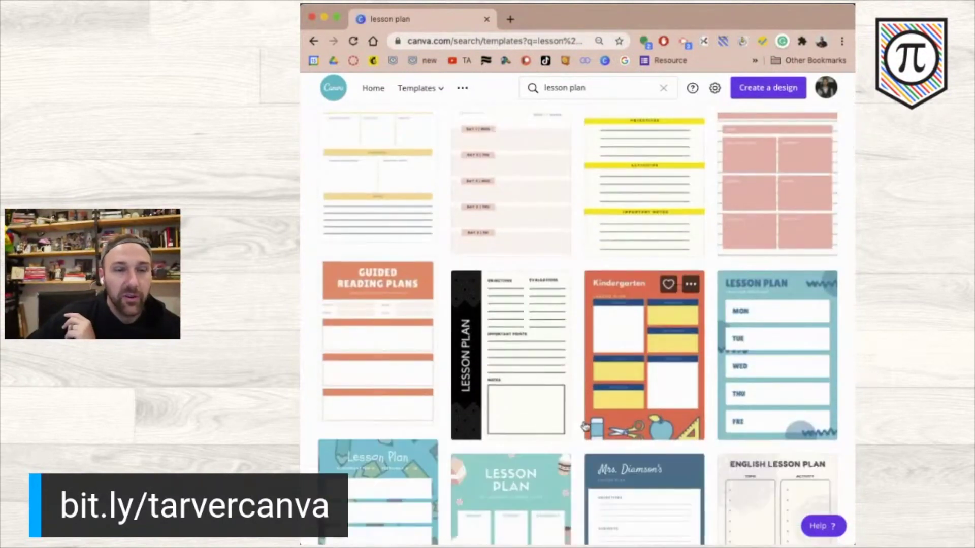
scroll(586, 428, "down", 3)
scroll(585, 427, "down", 1)
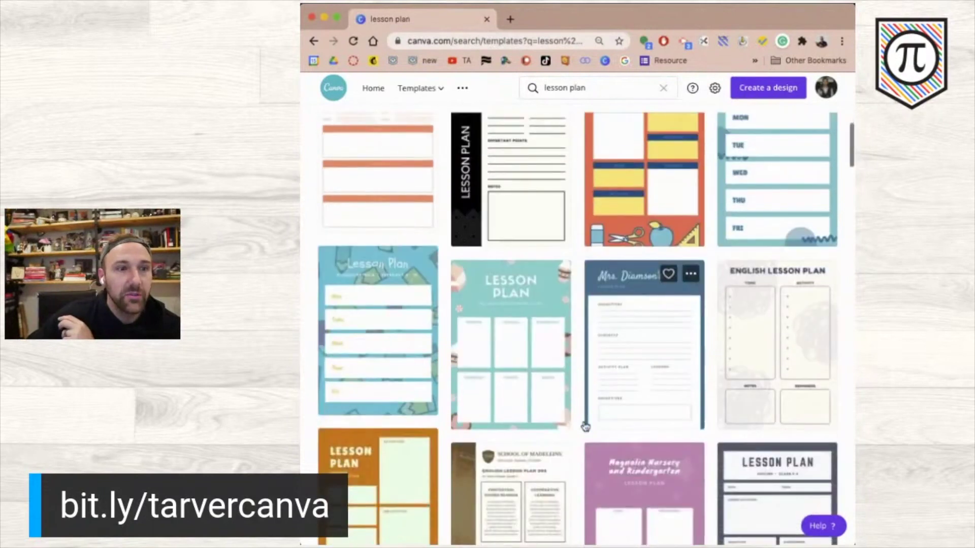
scroll(595, 341, "up", 3)
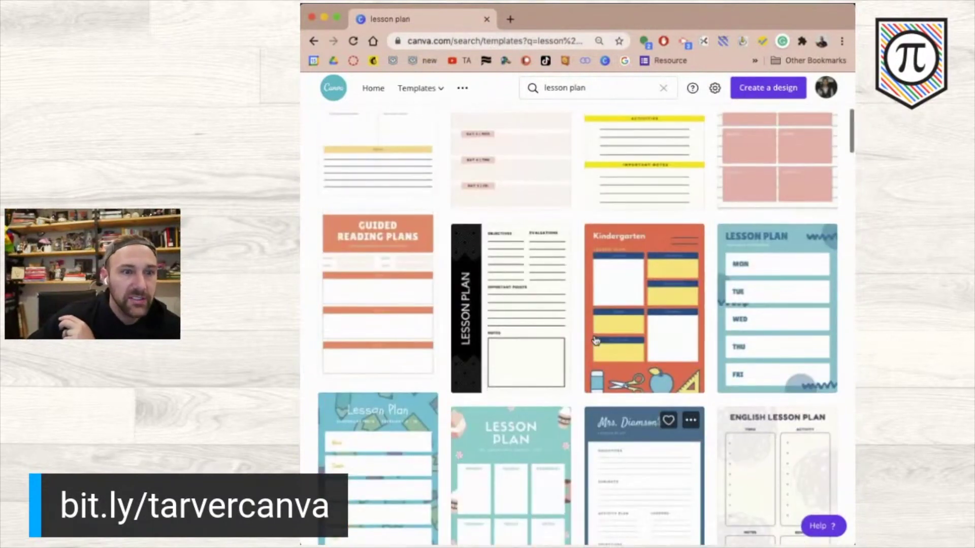
scroll(596, 340, "down", 7)
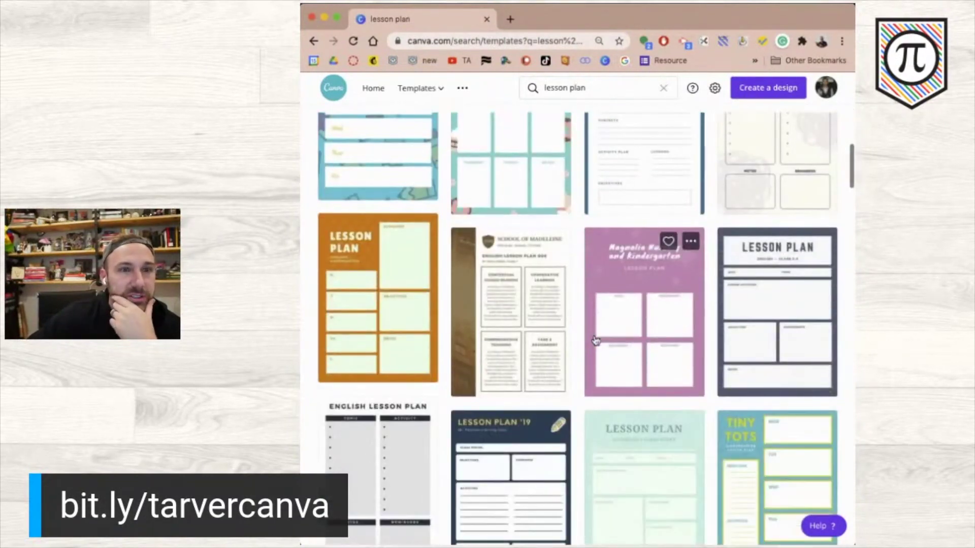
scroll(595, 340, "down", 2)
scroll(378, 203, "up", 1)
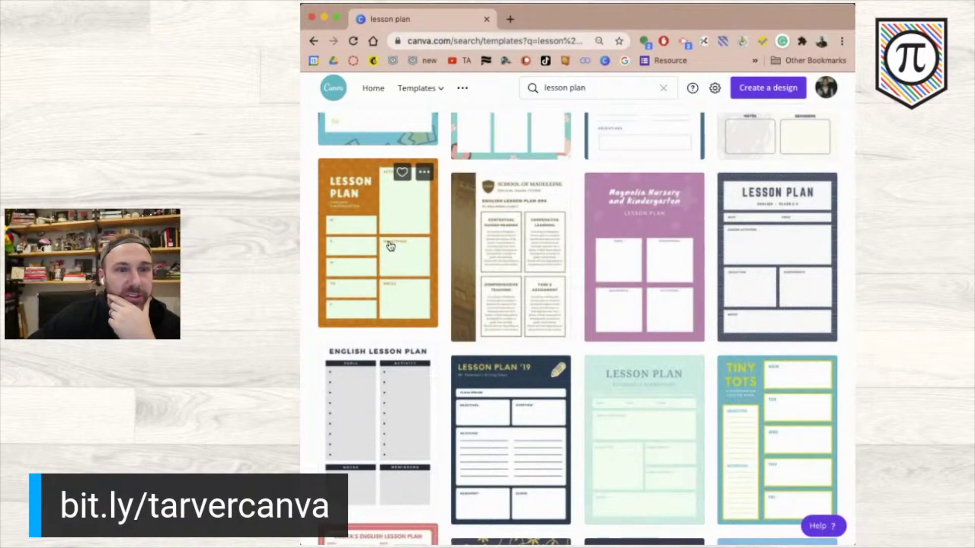
- Open the blue and white "Weekly Lesson Plan" template with orange subject squares as an editable design
scroll(611, 425, "down", 4)
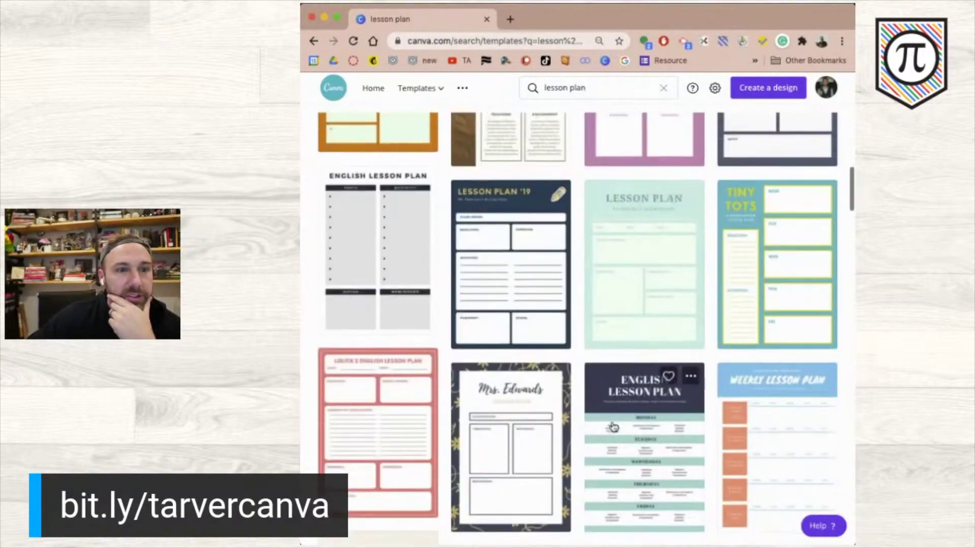
scroll(612, 427, "down", 2)
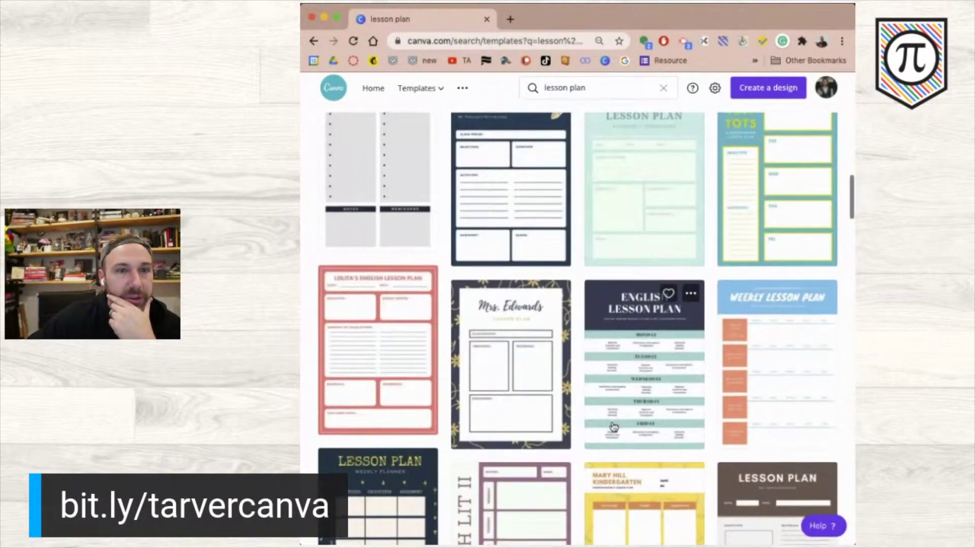
left_click(790, 385)
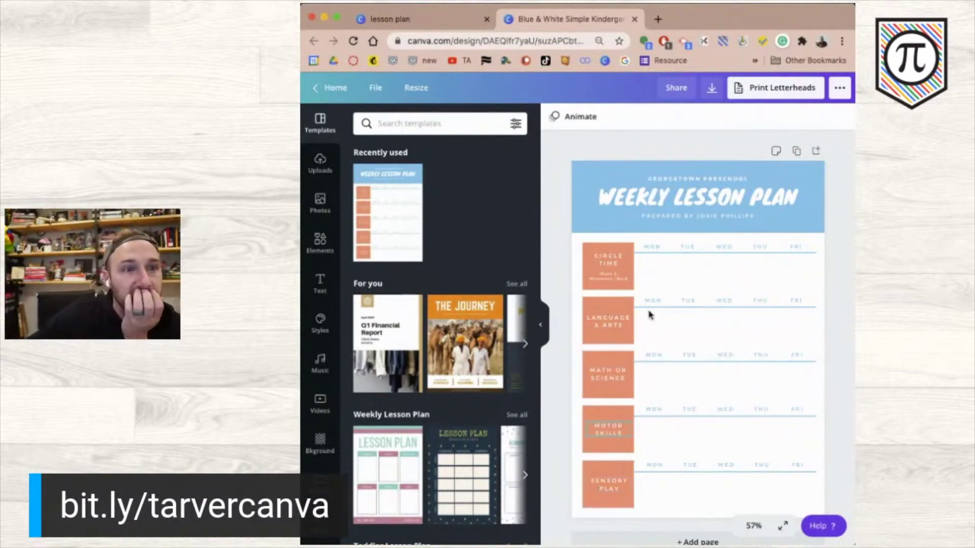
- Delete the subject labels from all five orange squares, including the small subtitle in the first square
left_click(612, 265)
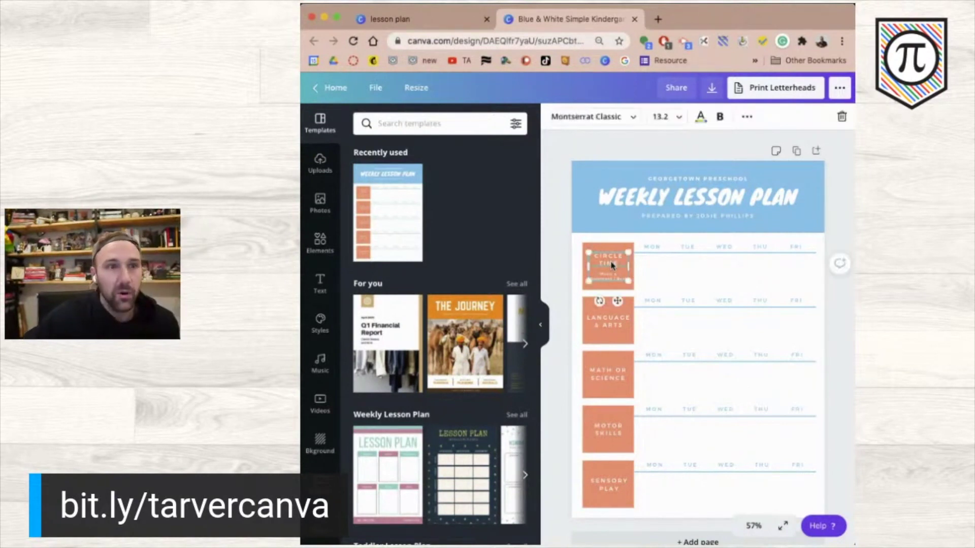
key("Delete")
left_click(615, 278)
key("Delete")
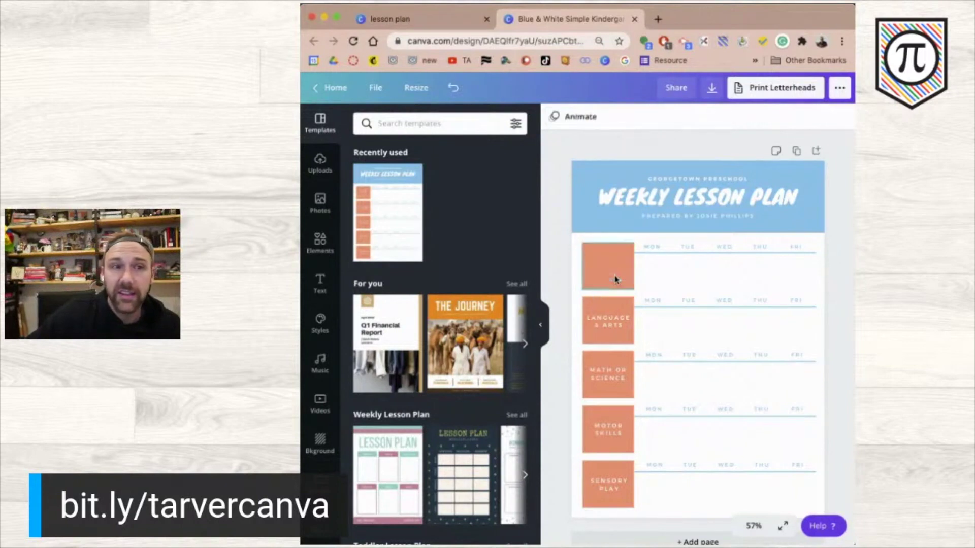
left_click(615, 321)
key("Delete")
left_click(618, 385)
key("Delete")
left_click(604, 435)
key("Delete")
left_click(599, 484)
key("Delete")
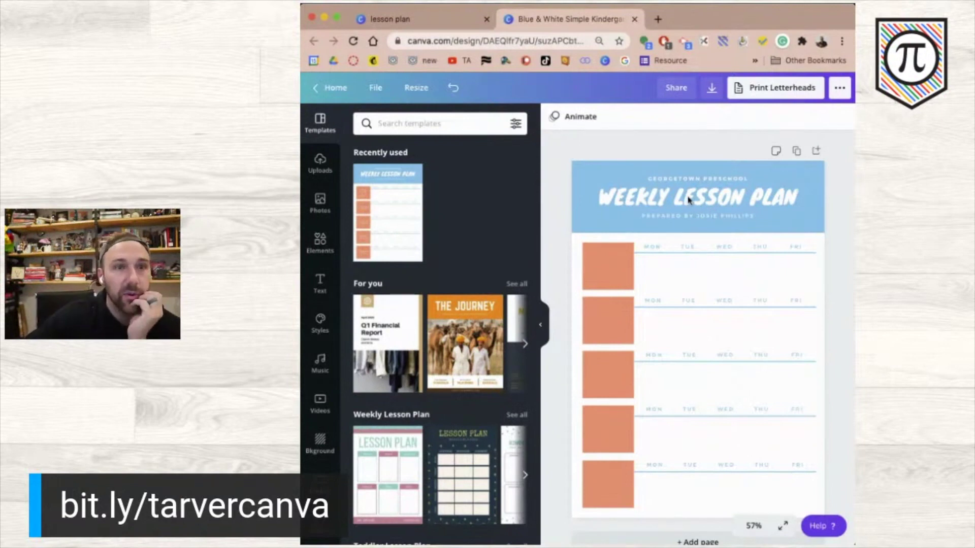
- Remove the school name line and the "Prepared by" line from the header, keeping only the "Weekly Lesson Plan" title
left_click(667, 204)
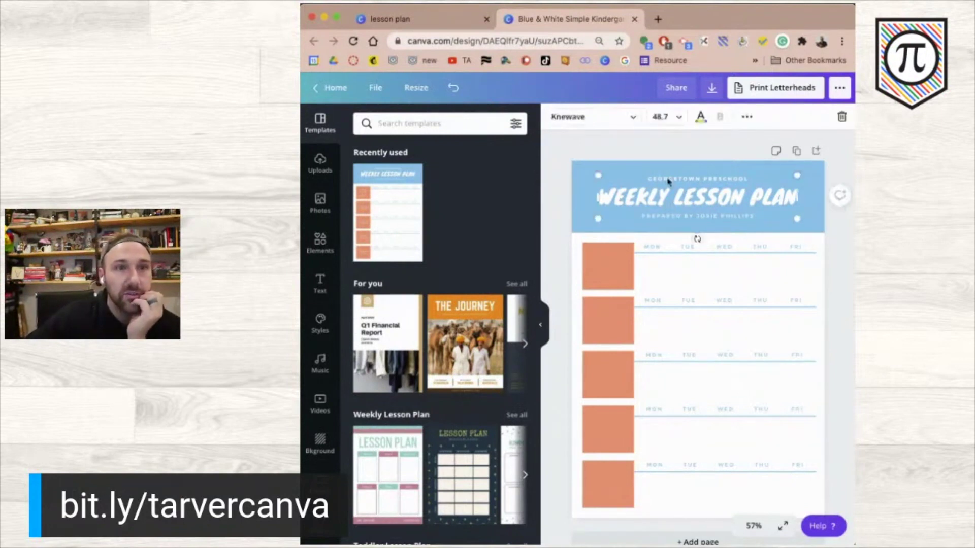
double_click(666, 180)
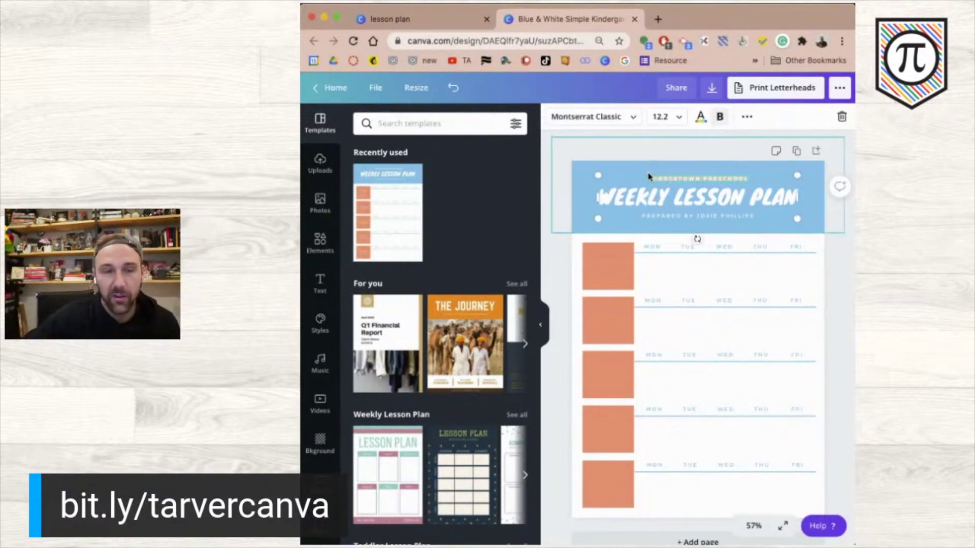
key("BackSpace")
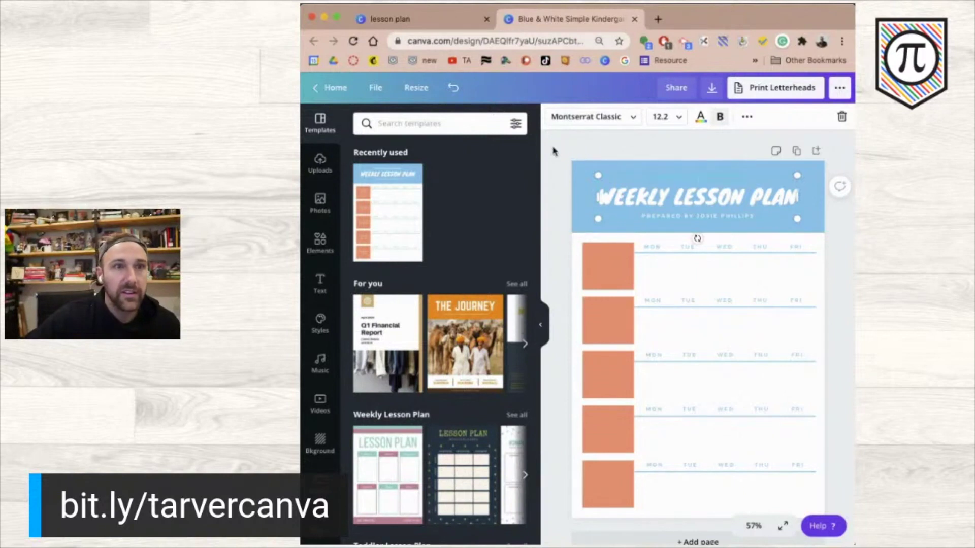
left_click(555, 153)
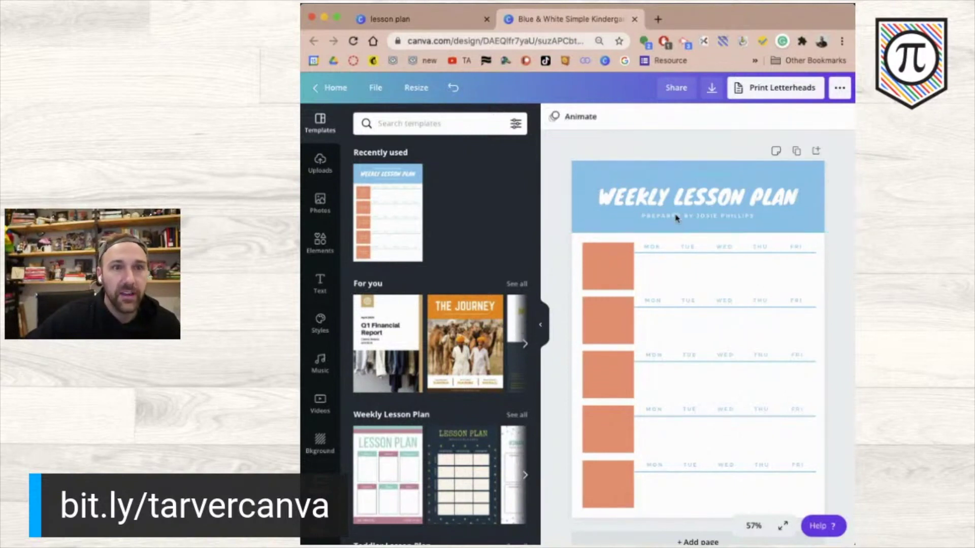
left_click(711, 219)
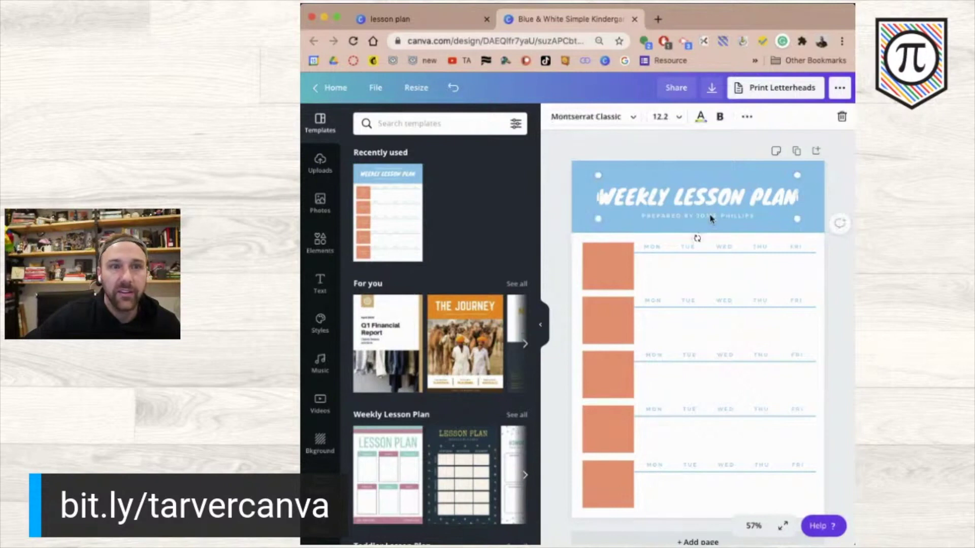
key("BackSpace")
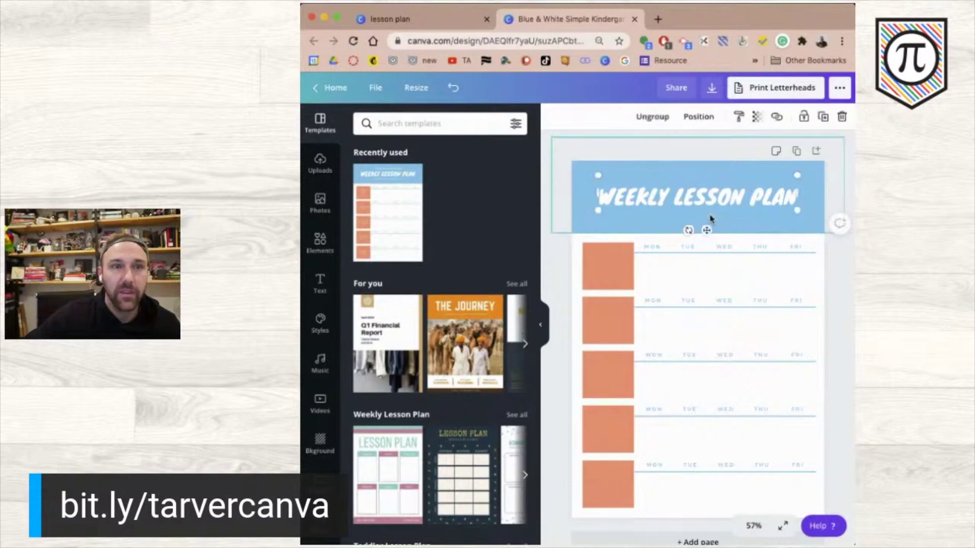
left_click(553, 157)
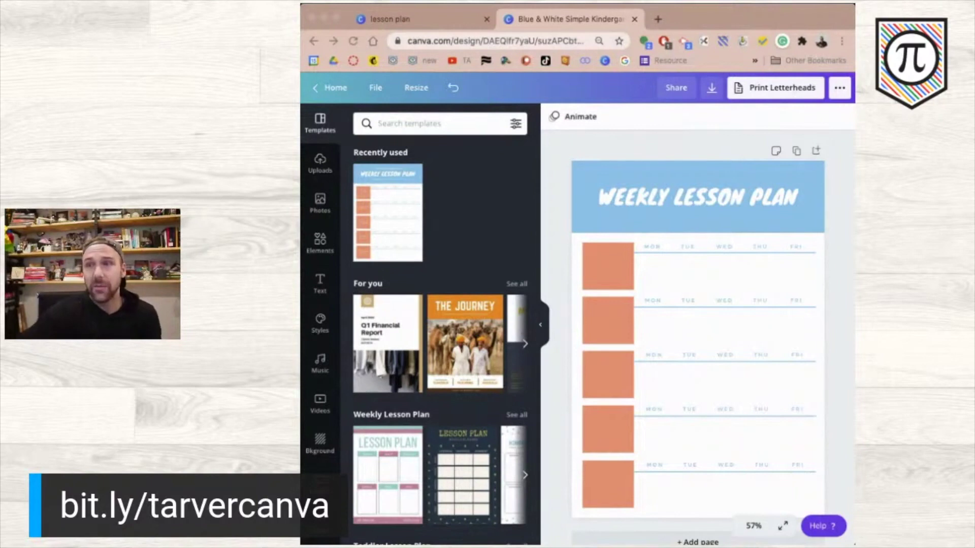
- Try light blue and navy on the header banner, and settle on the rust-red Tarver Academy brand colour
left_click(699, 25)
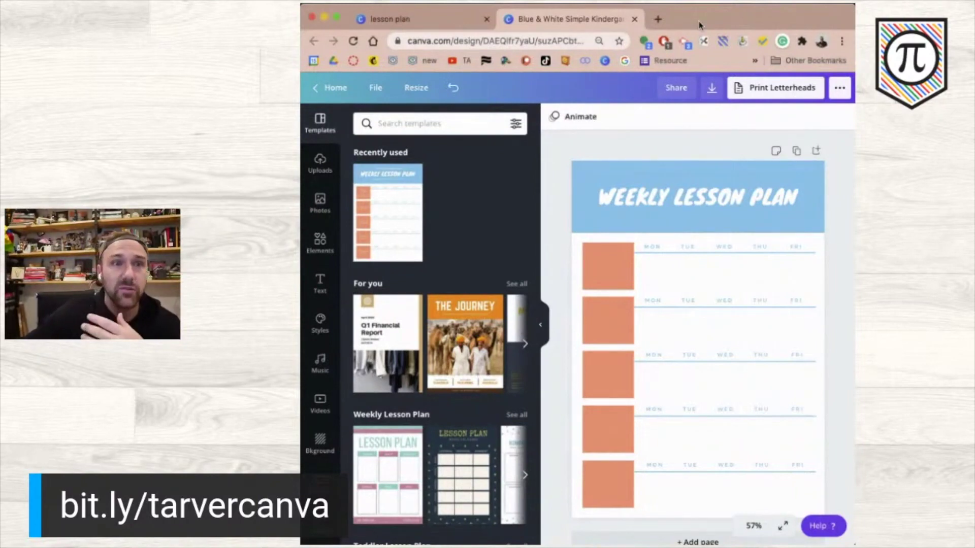
left_click(593, 181)
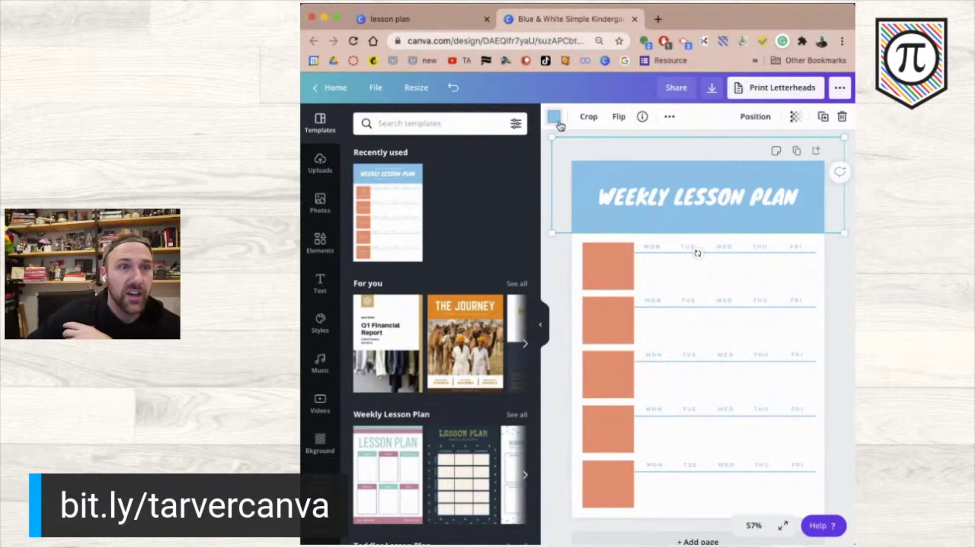
left_click(558, 122)
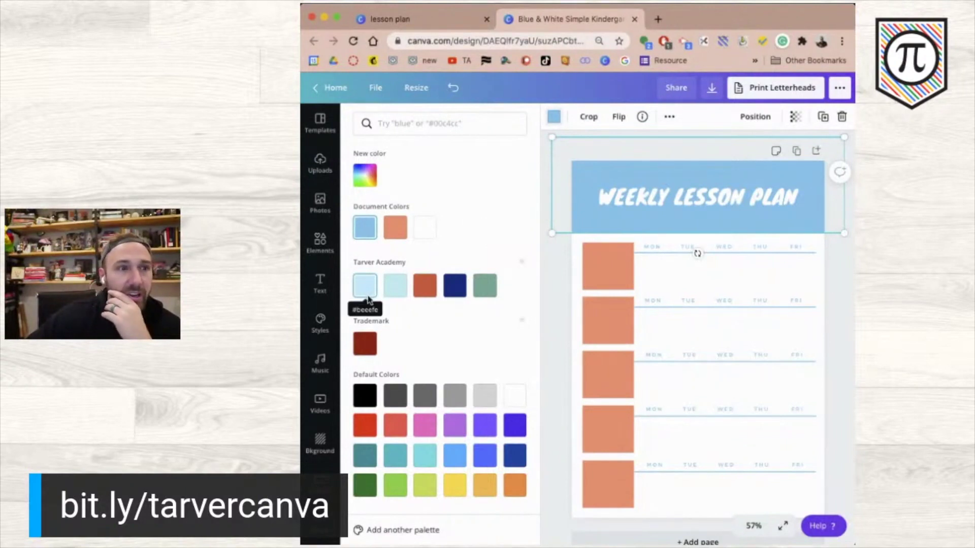
left_click(367, 301)
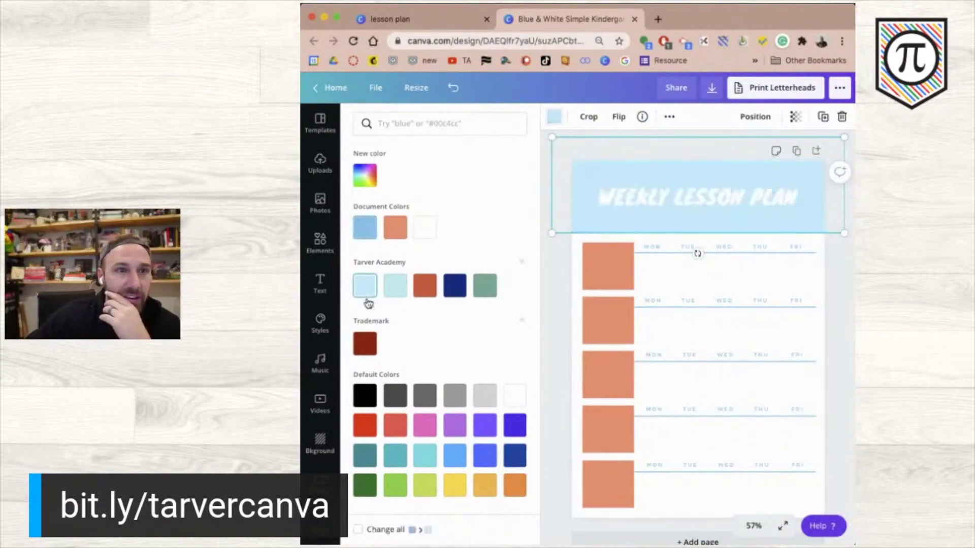
left_click(449, 290)
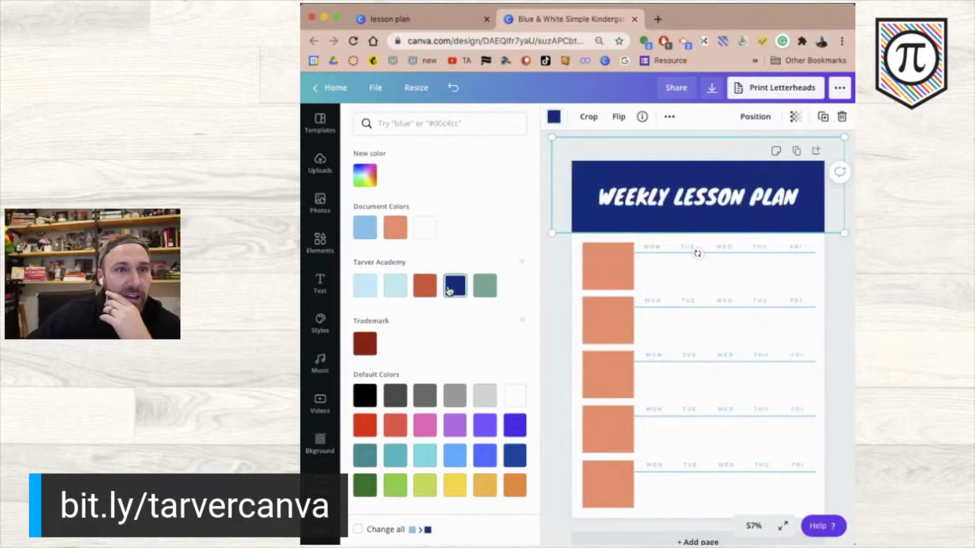
left_click(417, 285)
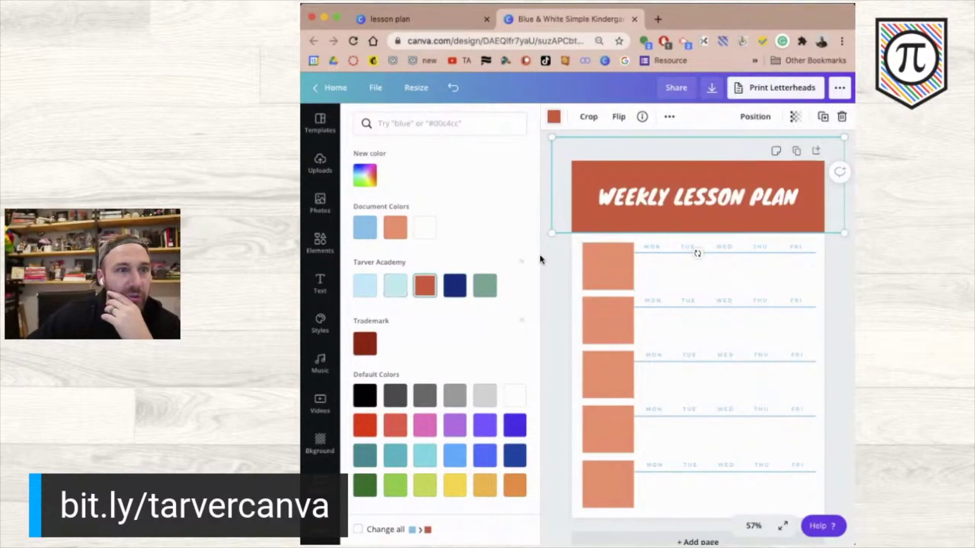
key("Escape")
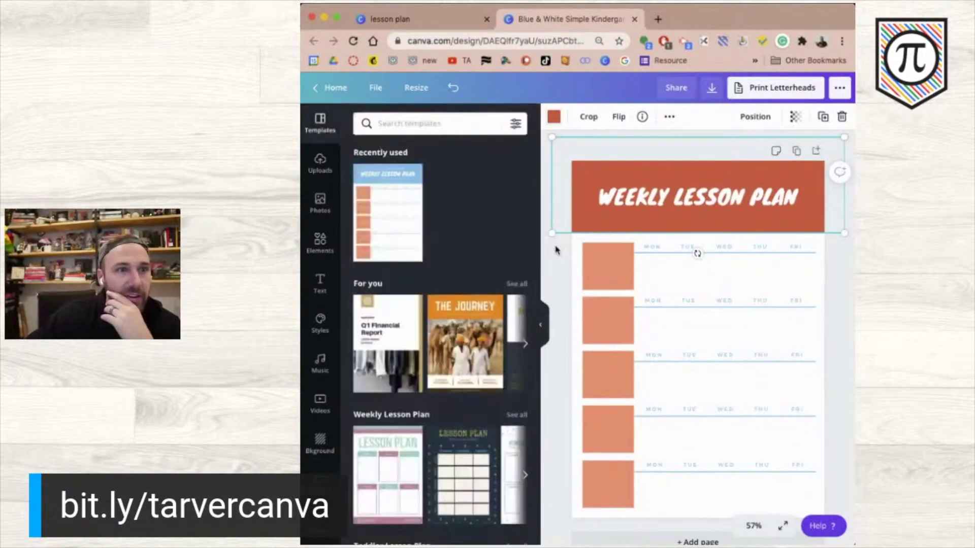
- Recolour the first and second orange squares with the green Tarver Academy brand colour
left_click(598, 268)
left_click(554, 117)
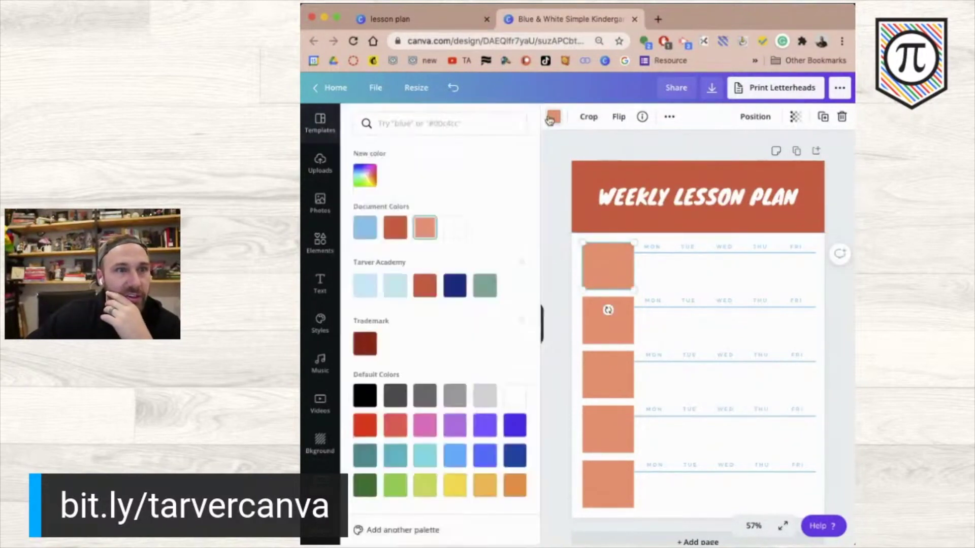
left_click(484, 286)
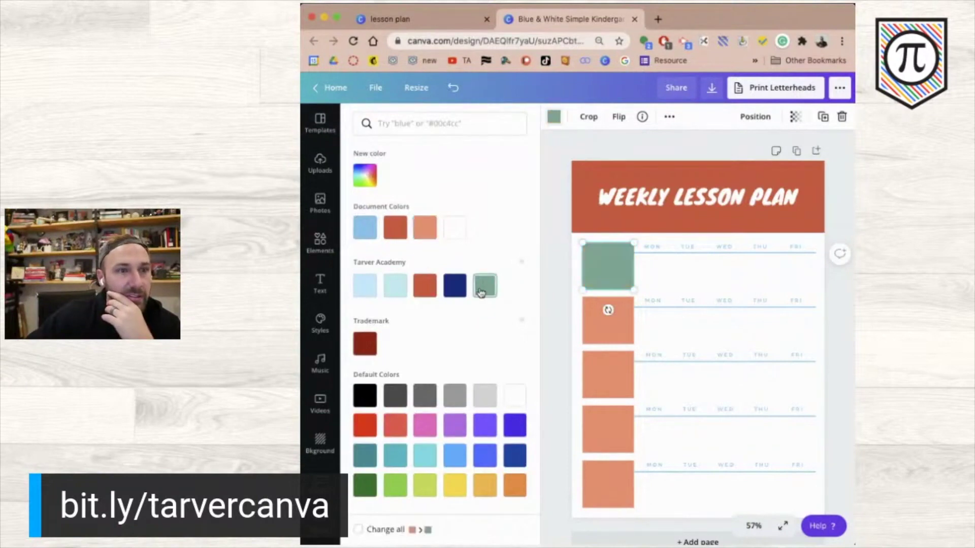
left_click(595, 311)
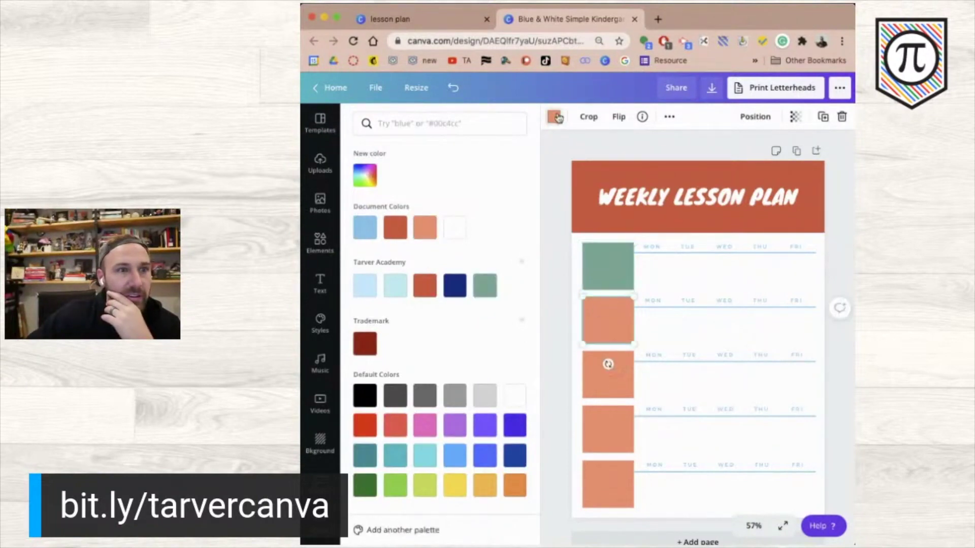
key("Escape")
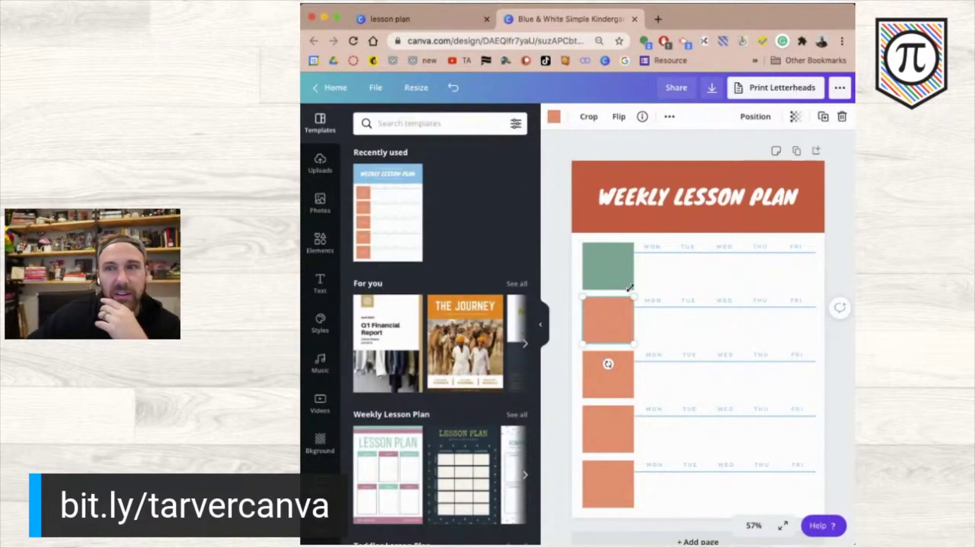
left_click(553, 116)
left_click(484, 287)
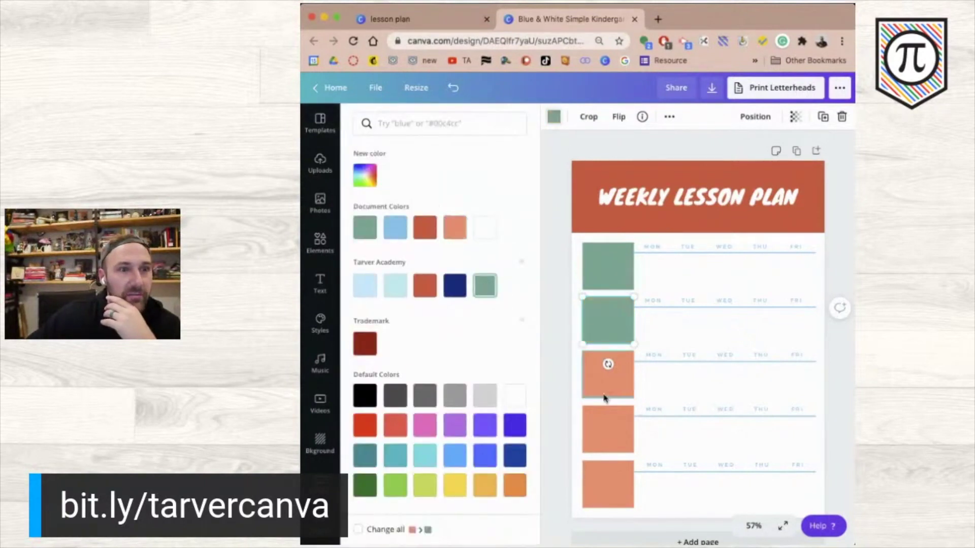
- Try the navy Tarver Academy brand colour on the first square and return it to green
left_click(604, 391)
left_click(616, 265)
left_click(450, 290)
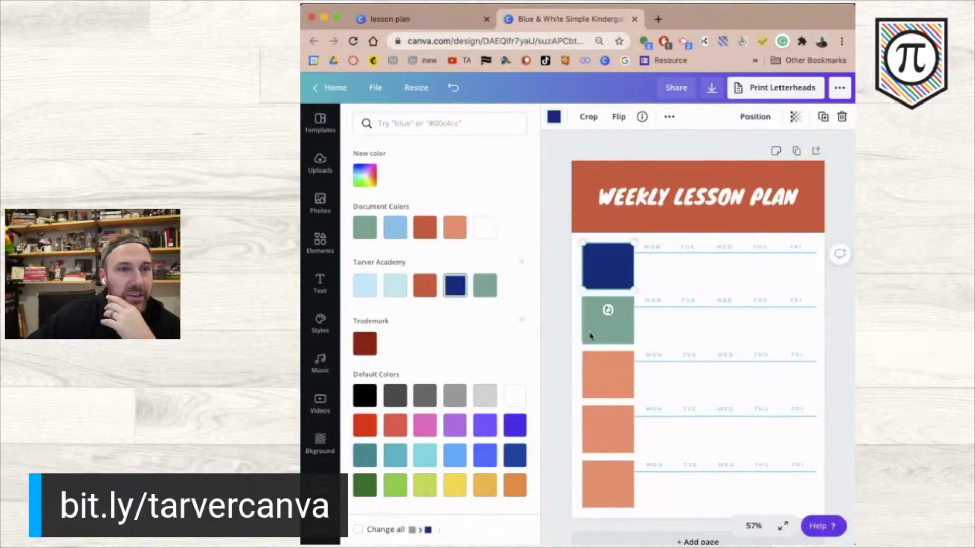
left_click(617, 271)
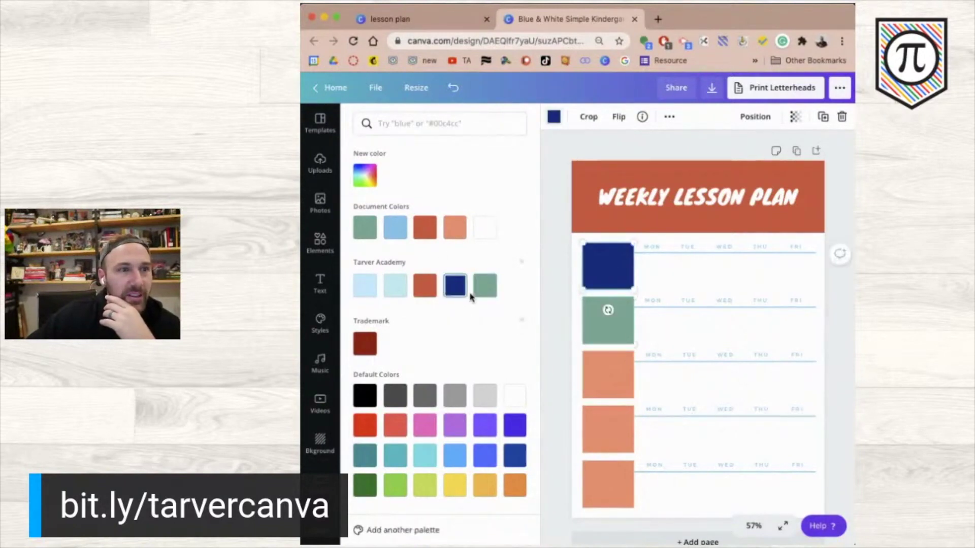
left_click(478, 290)
- Recolour the third, fourth and fifth squares with the green Tarver Academy brand colour
left_click(617, 391)
left_click(489, 288)
left_click(587, 425)
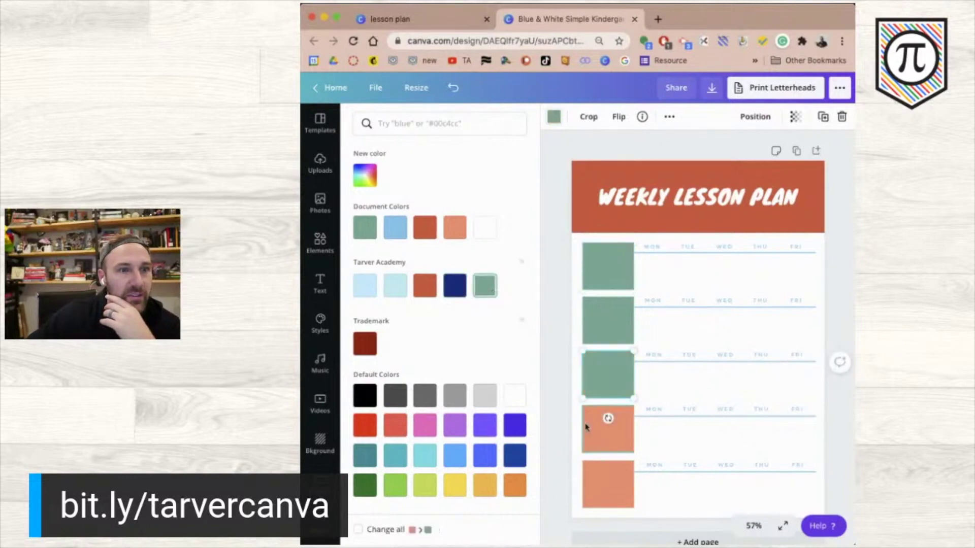
left_click(485, 285)
left_click(593, 489)
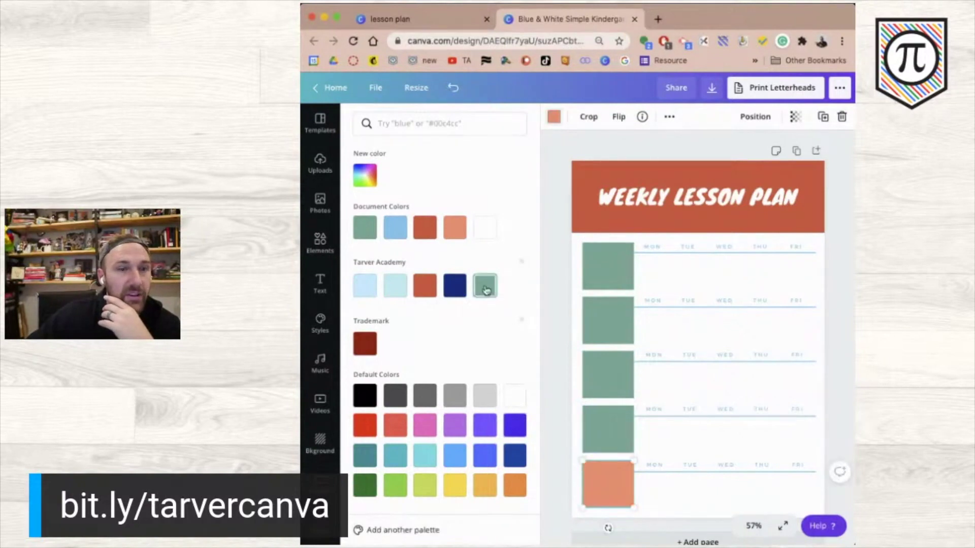
left_click(551, 198)
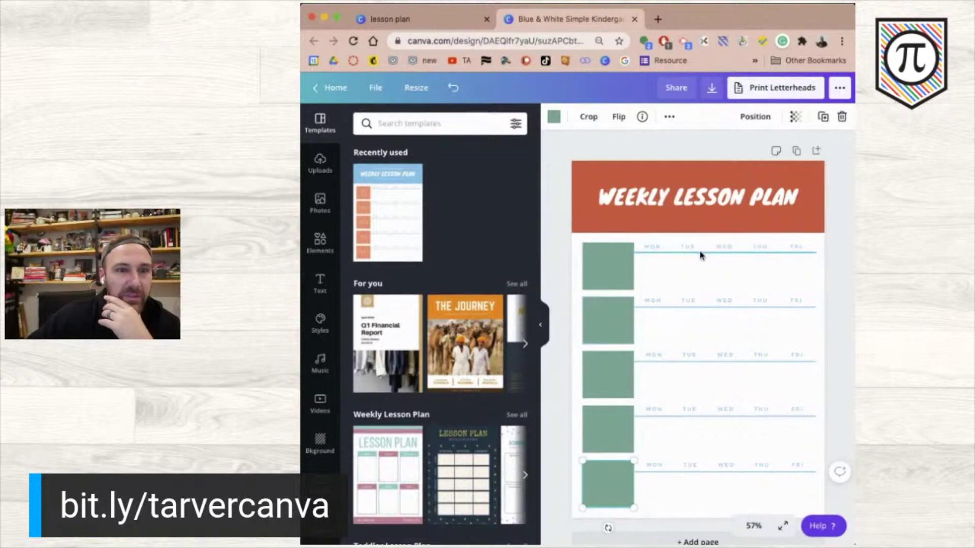
left_click(580, 167)
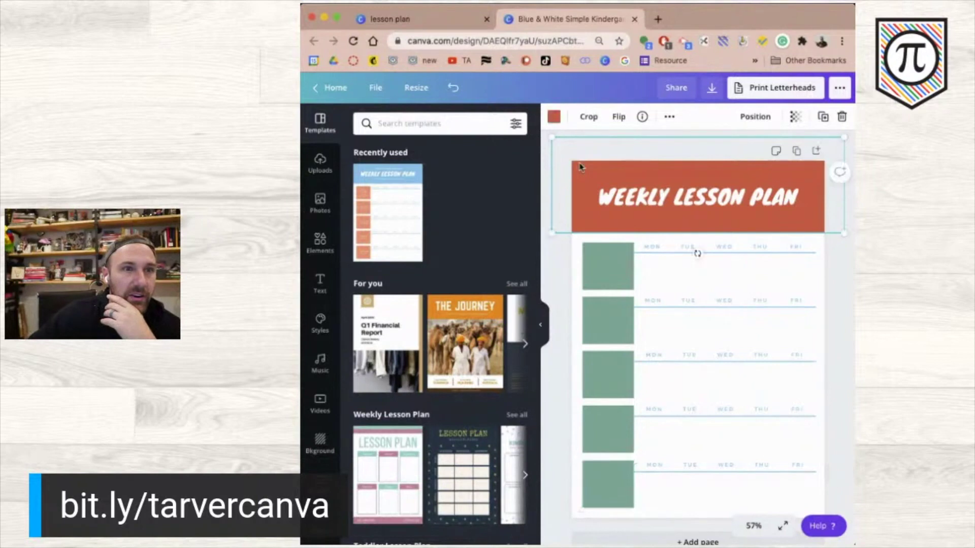
left_click(554, 118)
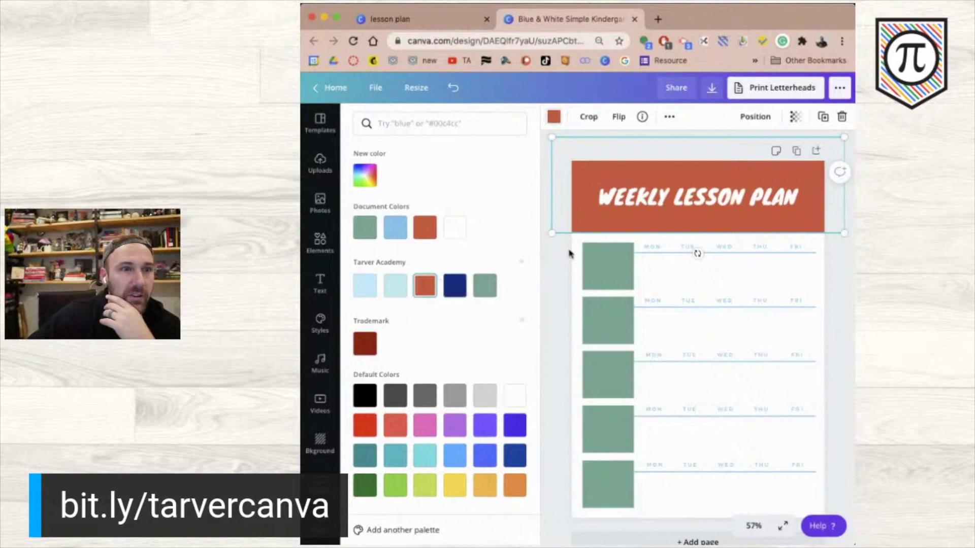
key("Escape")
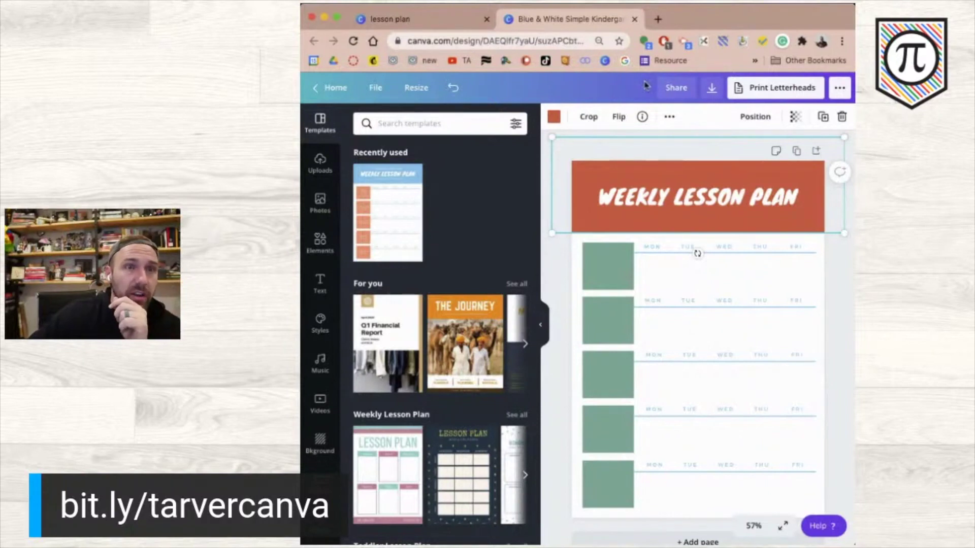
- Download the weekly lesson plan design as a PNG and dismiss the saved-design dialog
left_click(713, 90)
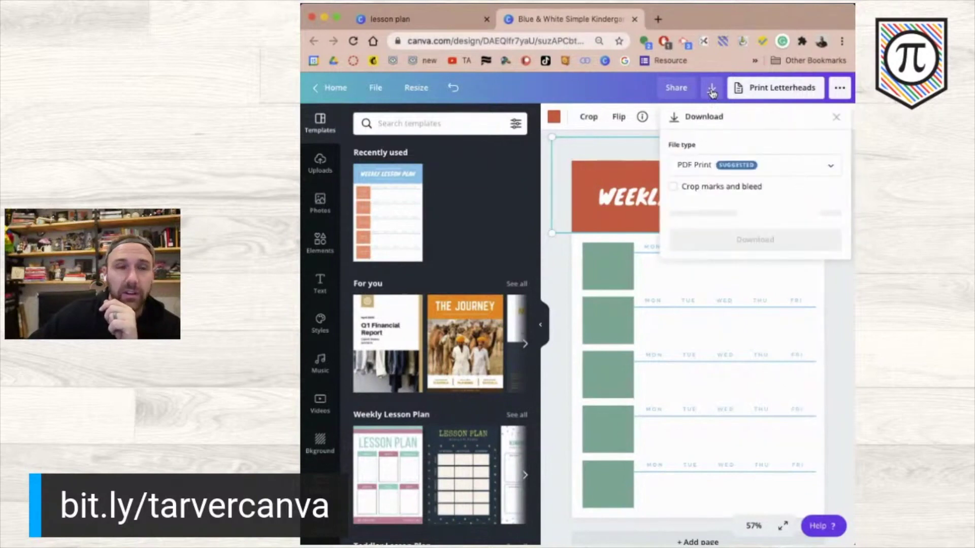
left_click(699, 166)
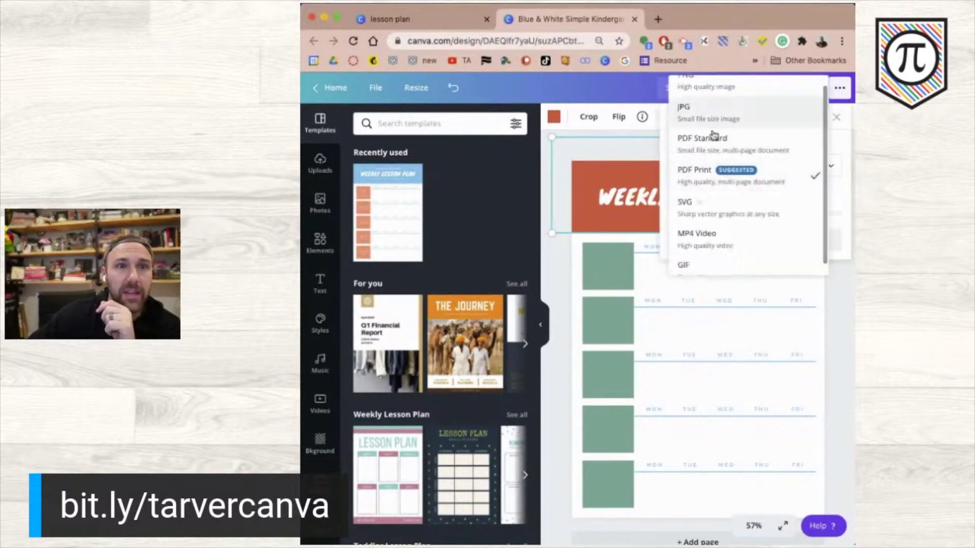
scroll(714, 134, "up", 1)
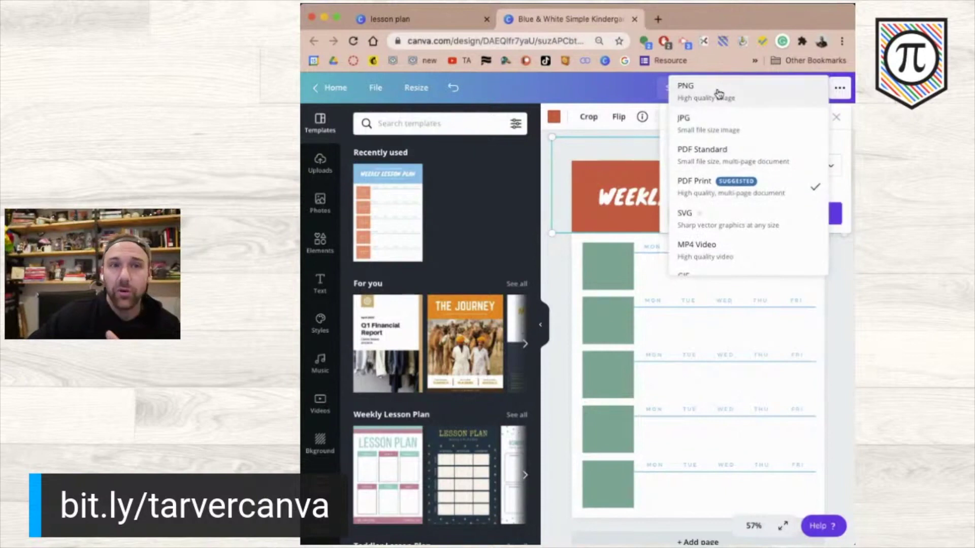
left_click(717, 94)
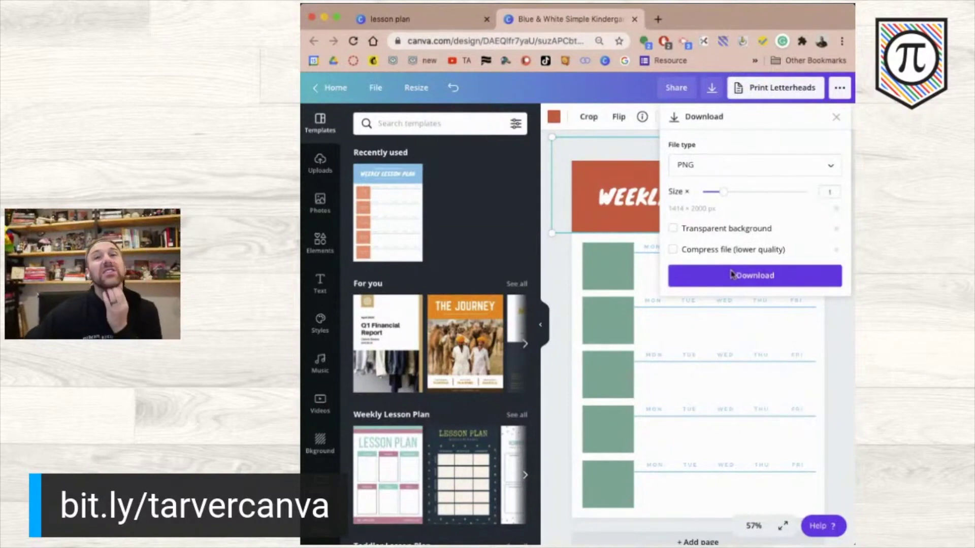
left_click(731, 274)
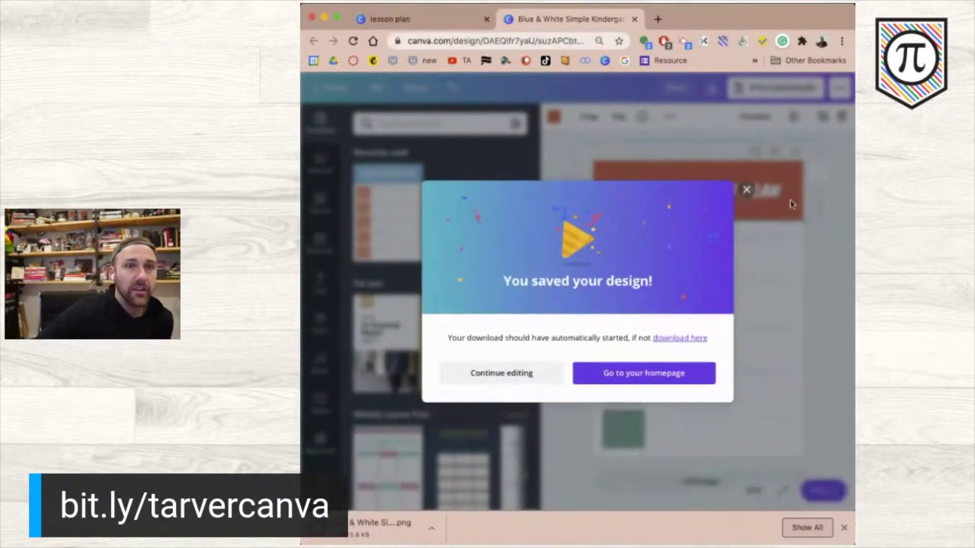
left_click(748, 190)
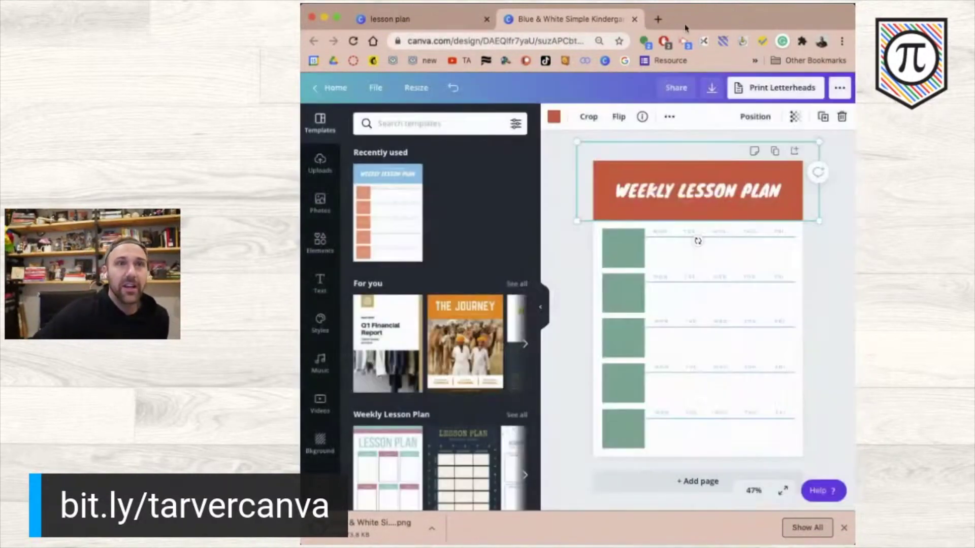
- Switch to Google Drive in a new browser tab and open the Templates - Slides folder inside Resources
left_click(658, 21)
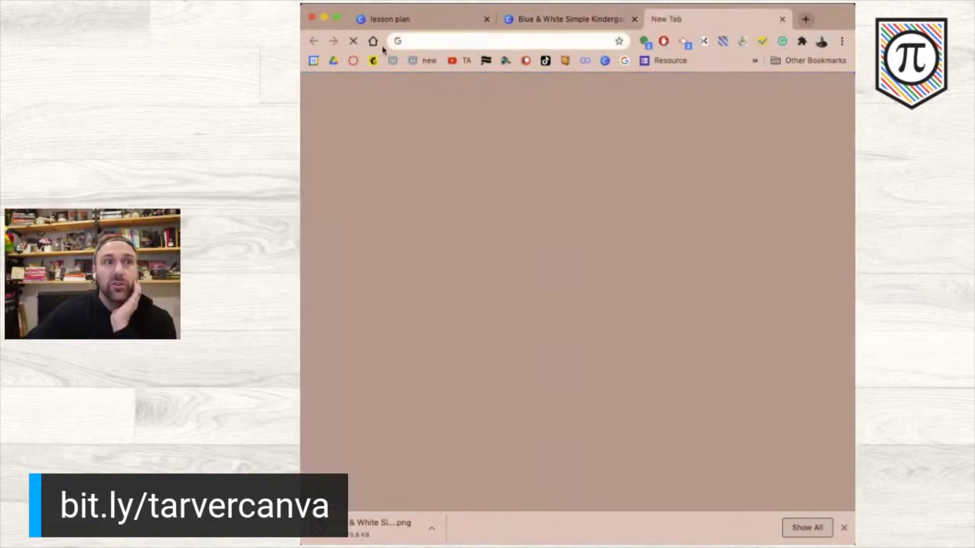
left_click(333, 62)
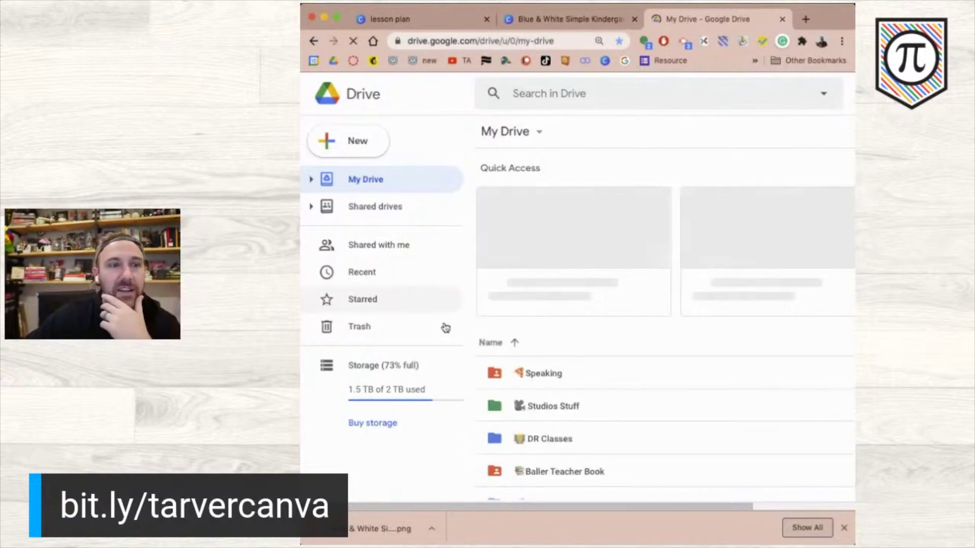
scroll(543, 393, "down", 1)
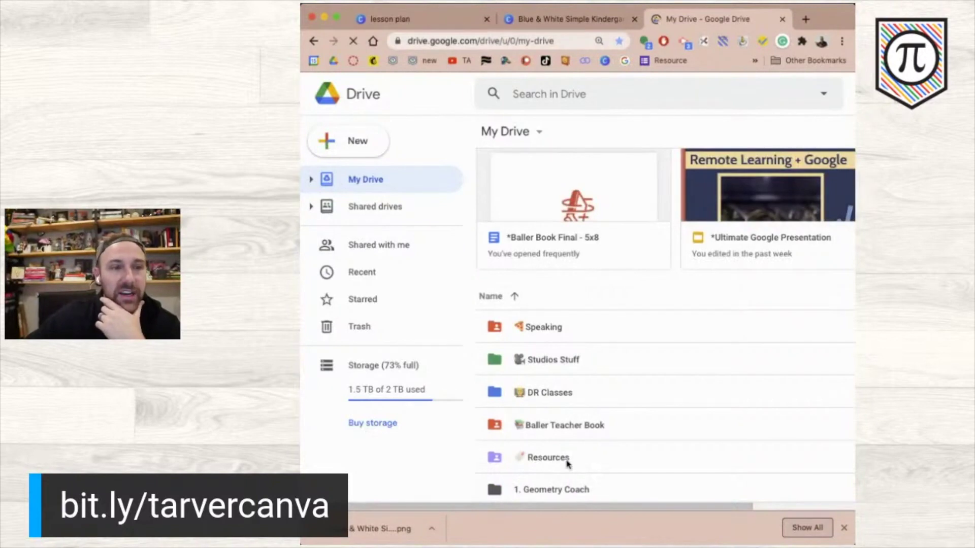
double_click(567, 459)
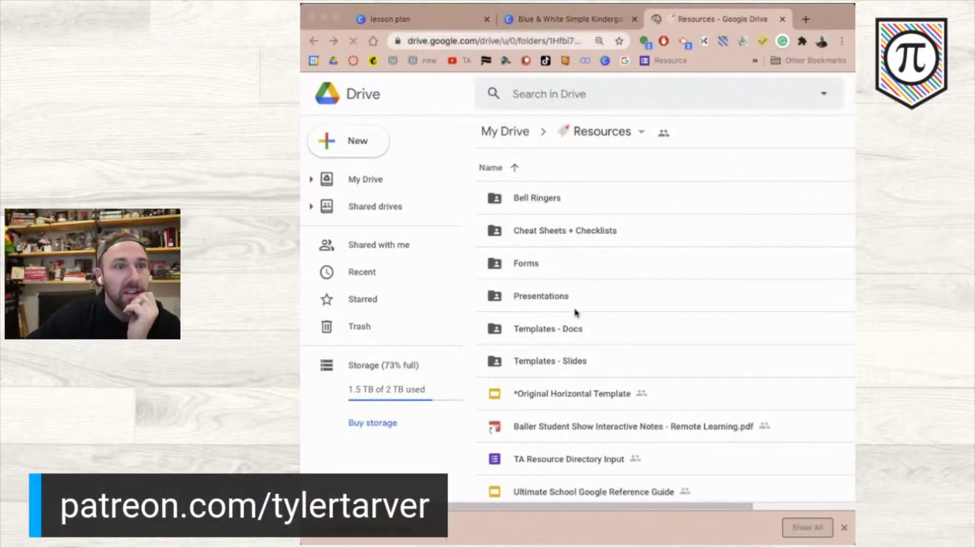
left_click(554, 361)
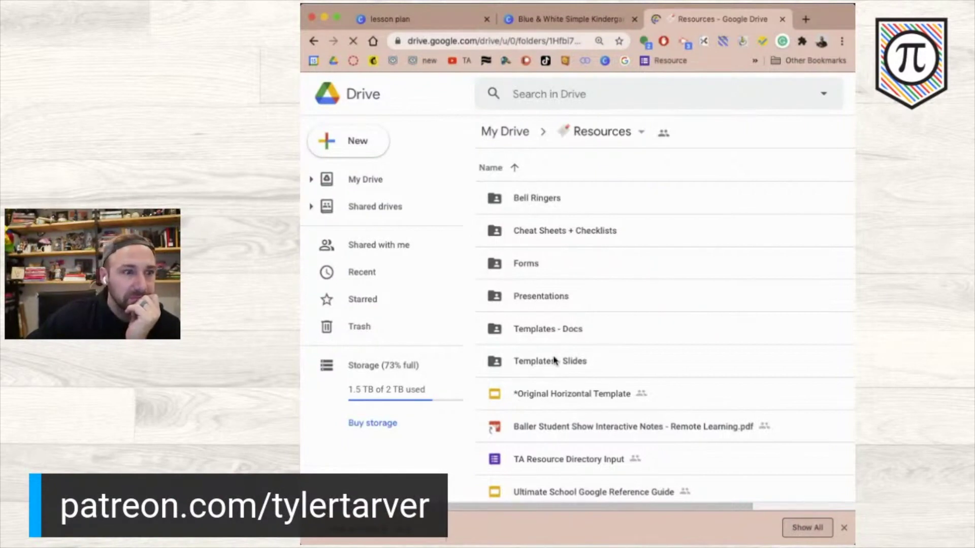
double_click(554, 361)
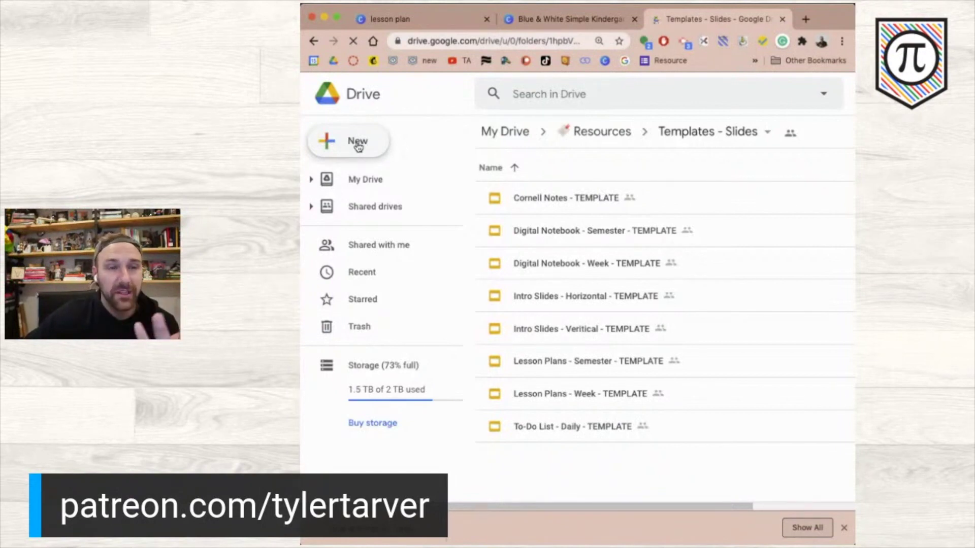
- Create a blank Google Slides presentation in the shared Templates - Slides folder and dismiss the theme choices
left_click(358, 147)
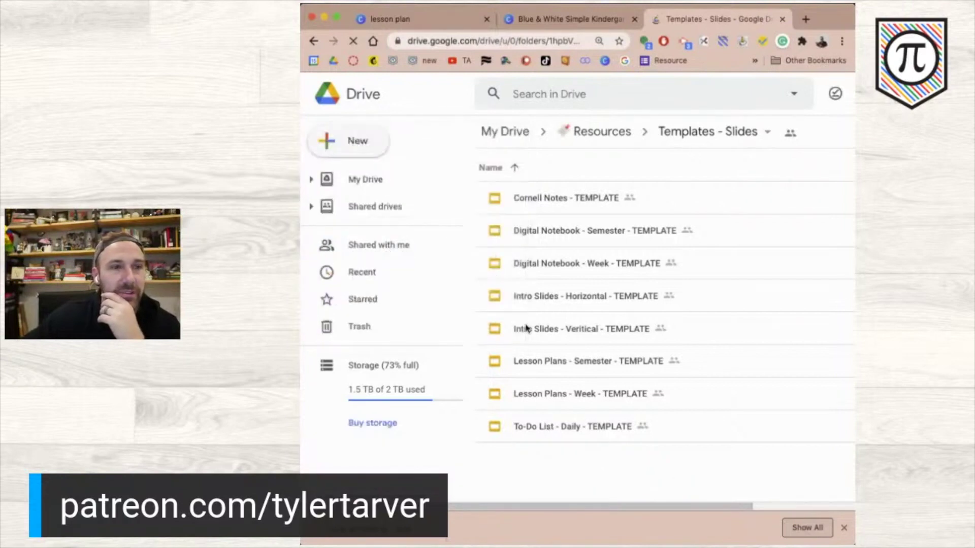
left_click(345, 147)
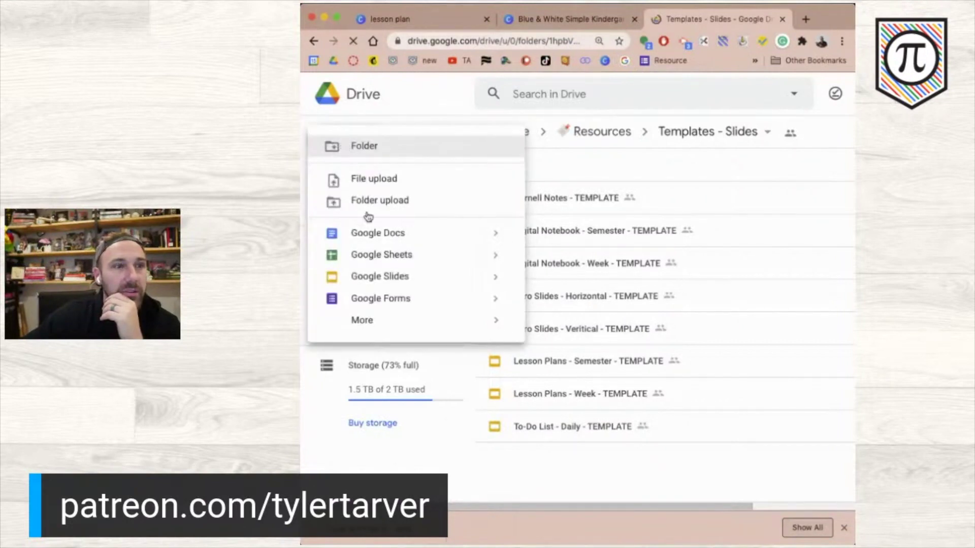
left_click(371, 276)
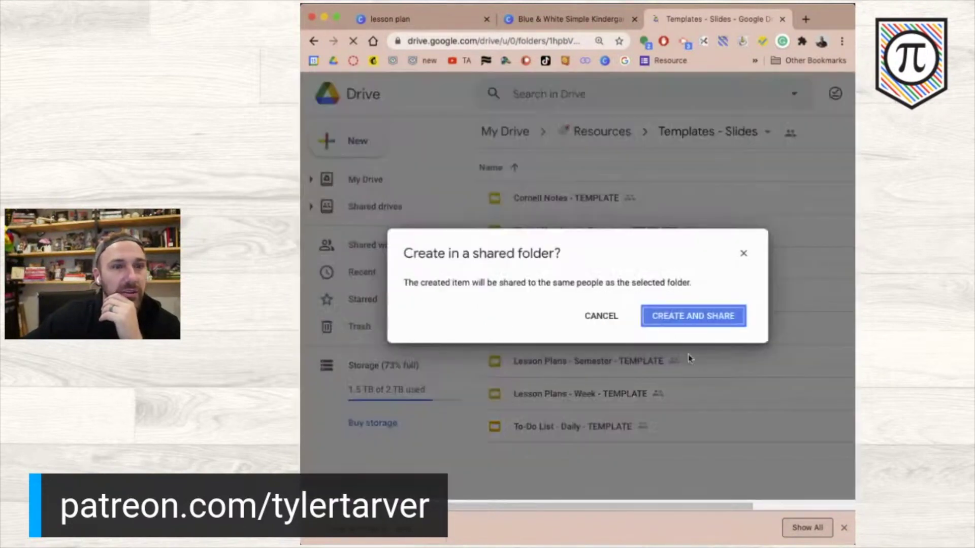
left_click(698, 320)
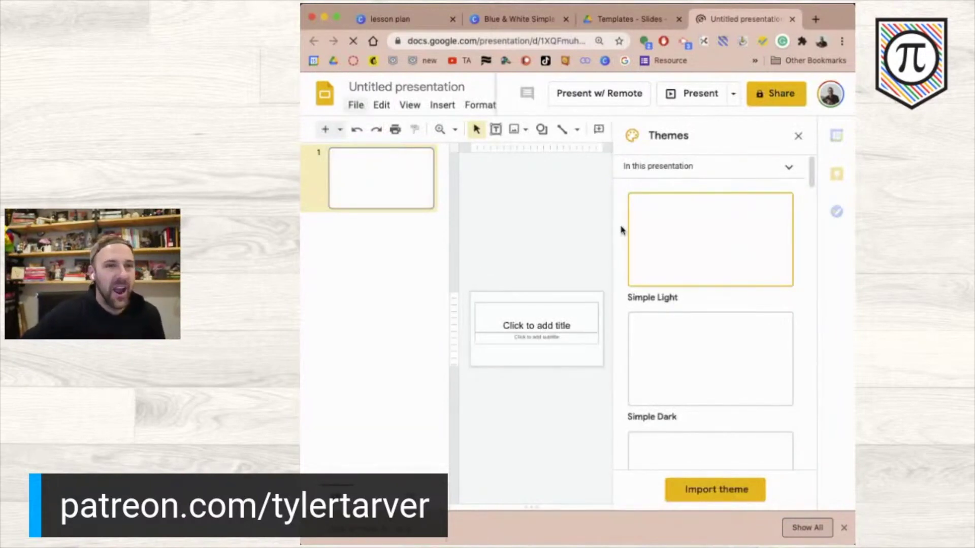
left_click(798, 138)
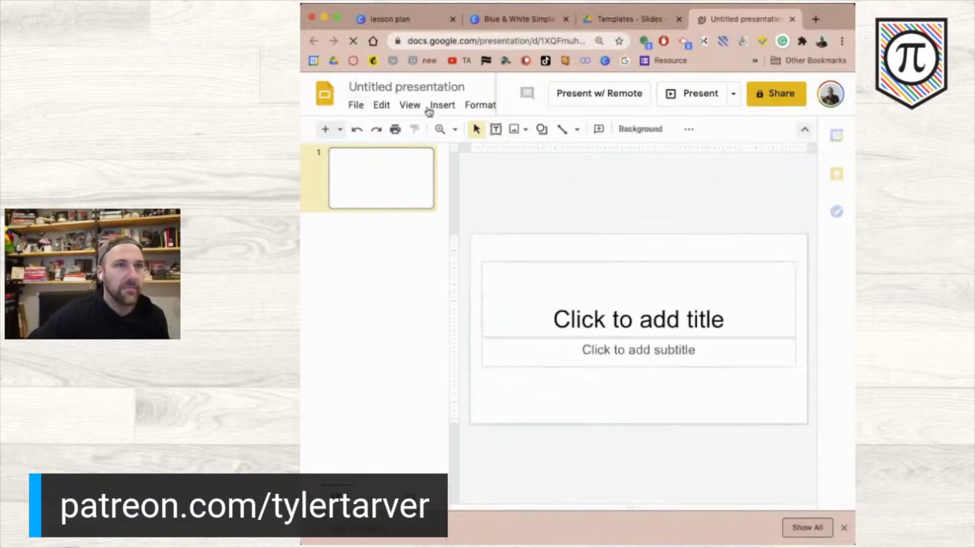
- Set the presentation's page size to a custom 8.5 × 11 inches
left_click(357, 105)
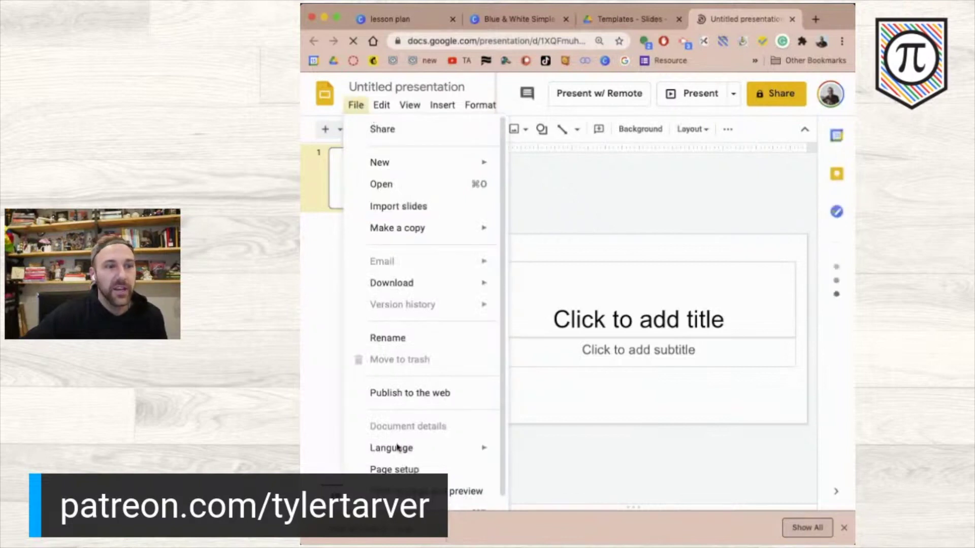
left_click(391, 471)
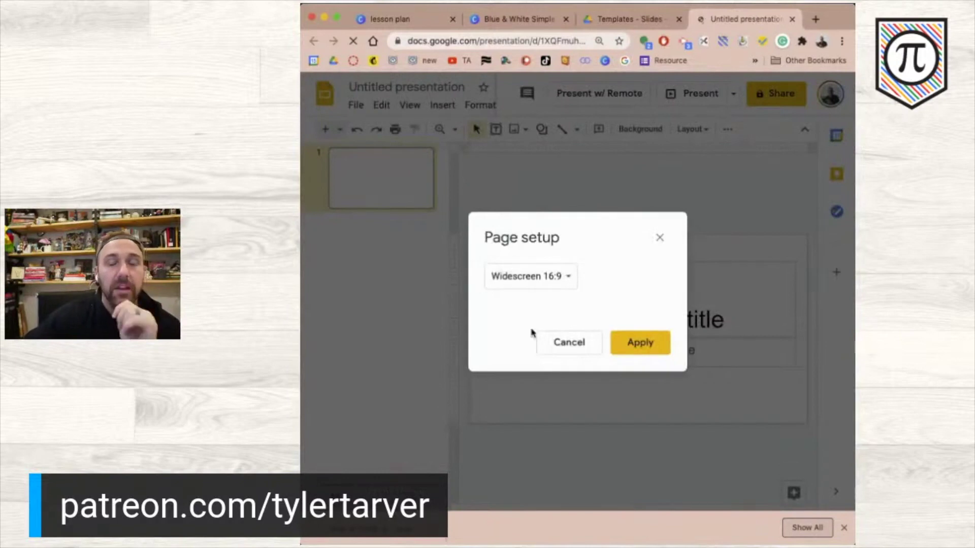
left_click(561, 280)
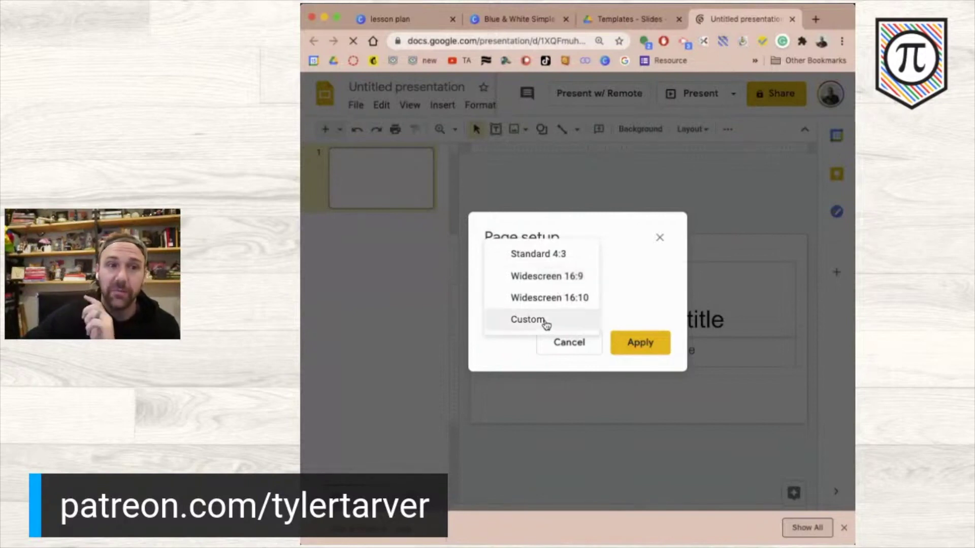
left_click(546, 324)
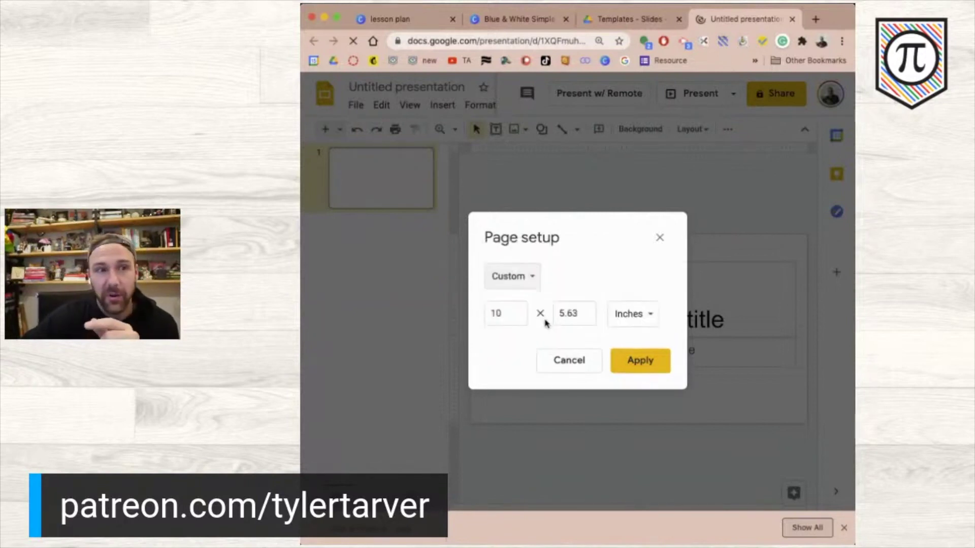
left_click(507, 312)
type("8")
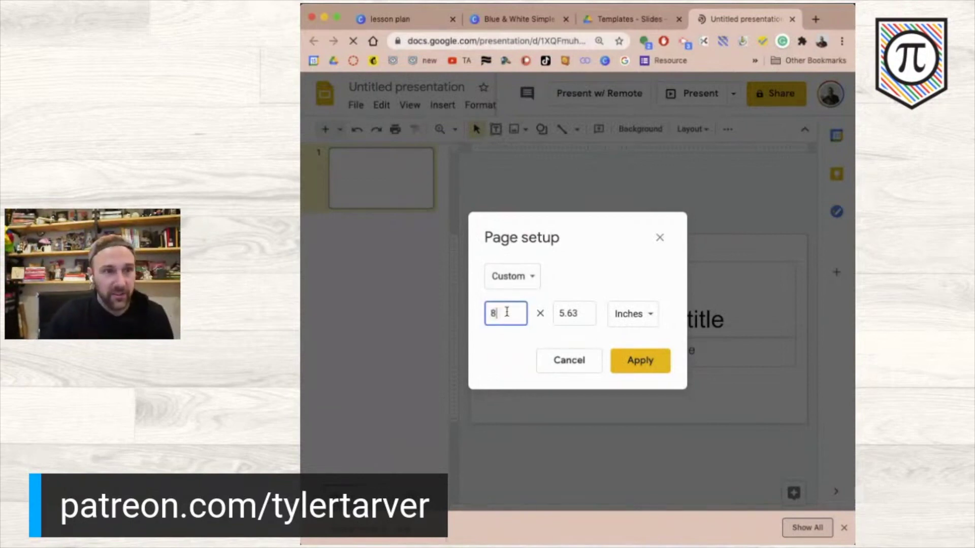
type(".5")
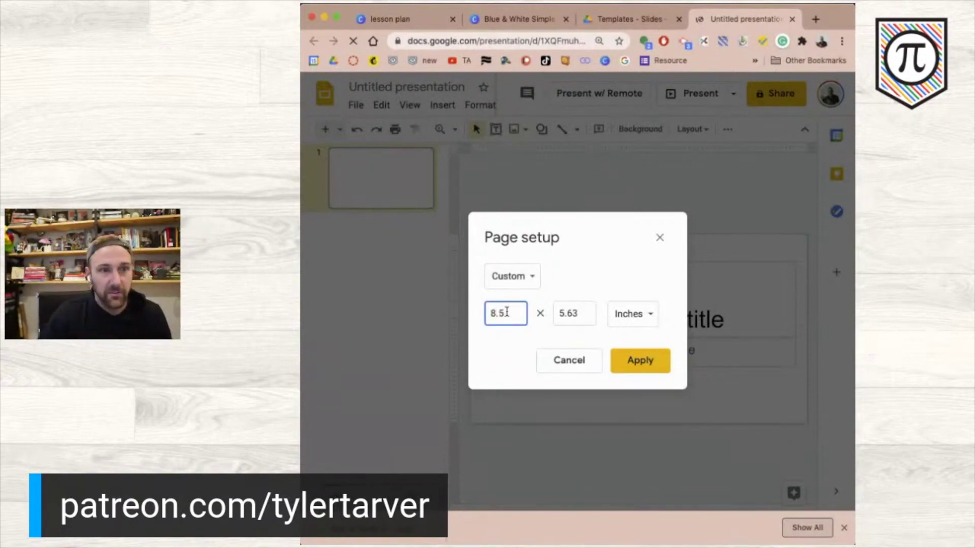
key("Tab")
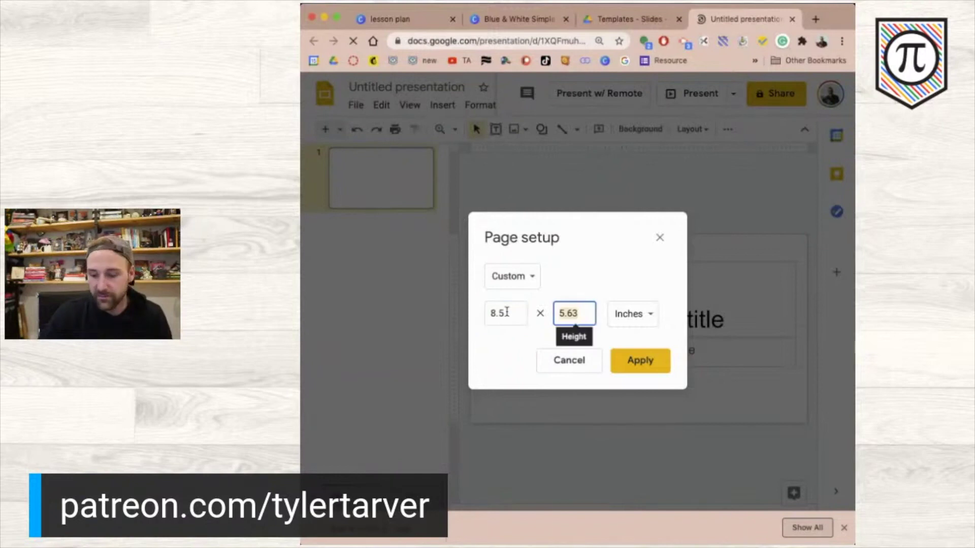
type("11")
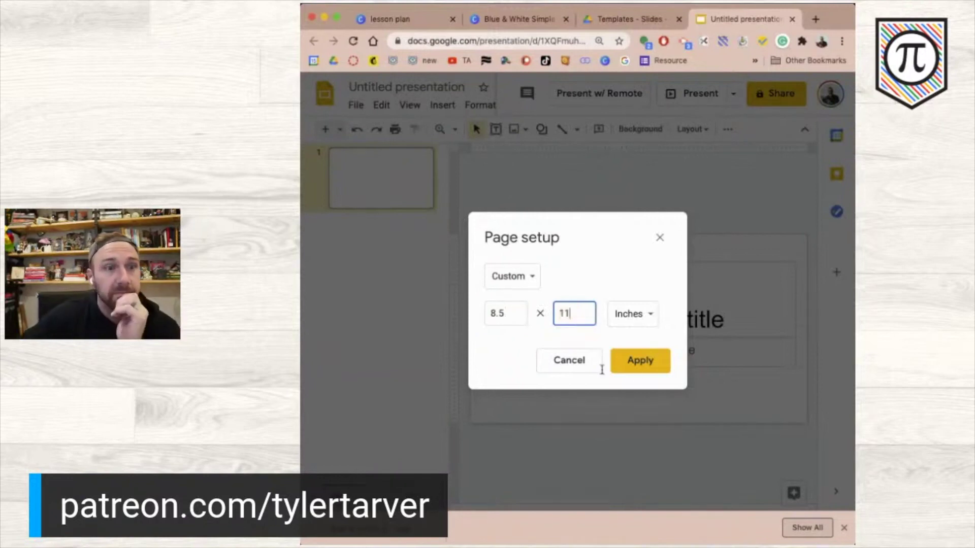
left_click(641, 361)
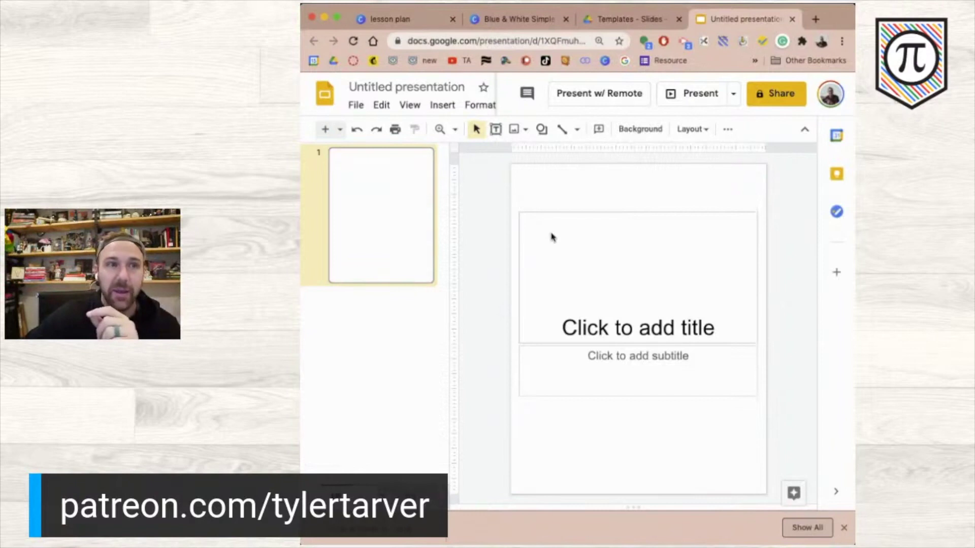
- Set the downloaded weekly lesson plan PNG as the slide's background image
left_click(634, 131)
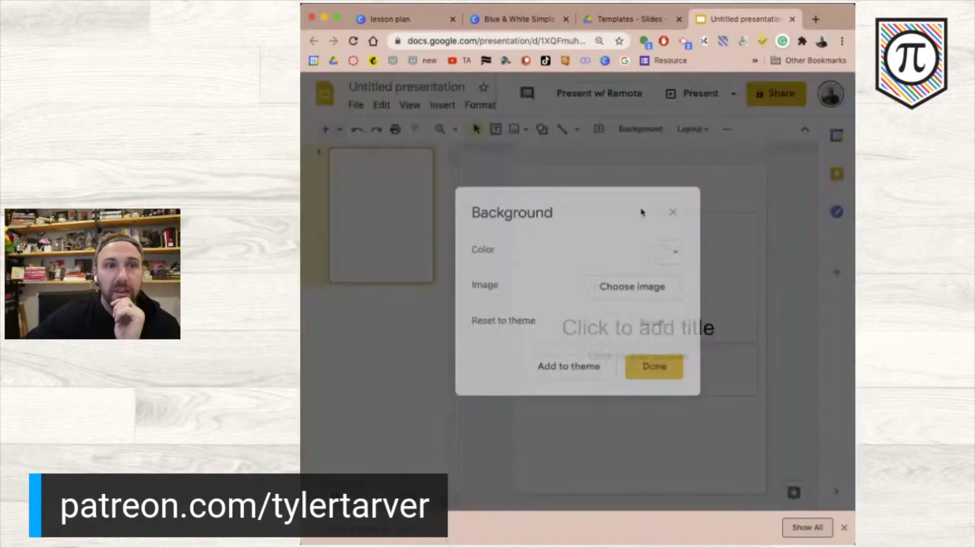
left_click(639, 287)
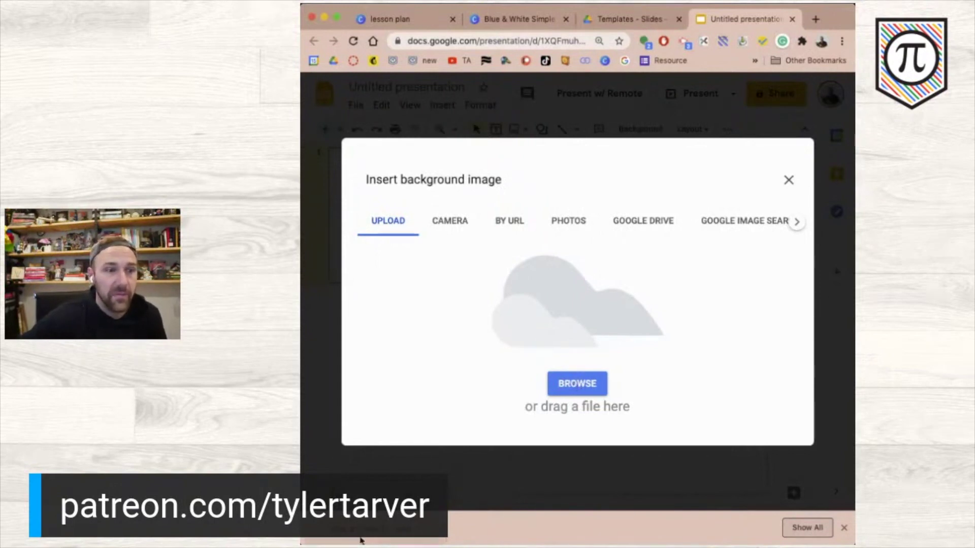
left_click_drag(376, 528, 489, 385)
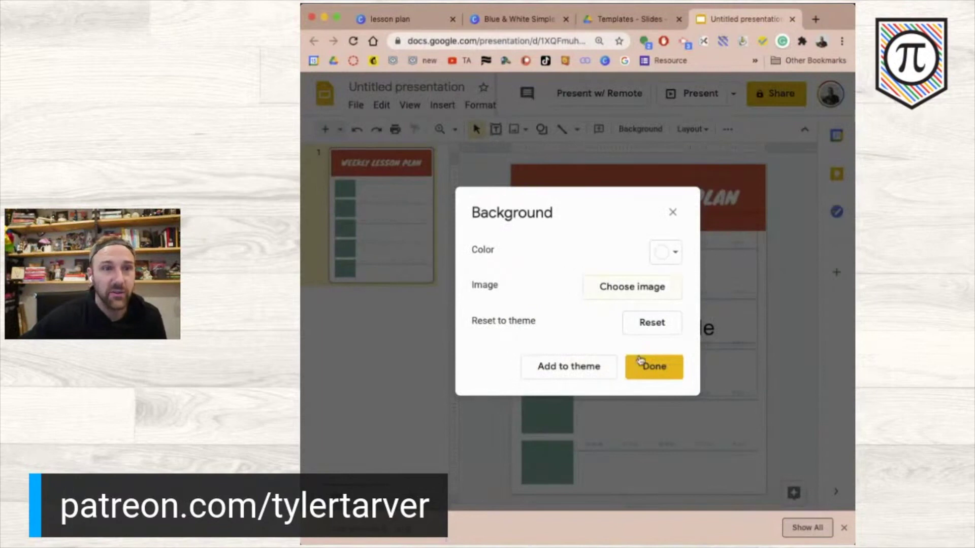
left_click(663, 369)
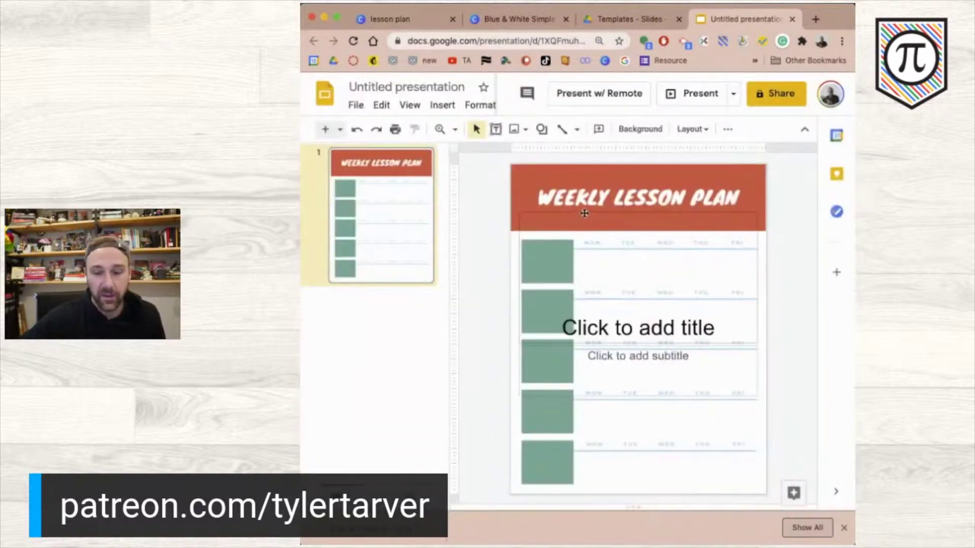
- Delete the title and subtitle placeholders from the lesson plan slide
left_click(601, 348)
key("Delete")
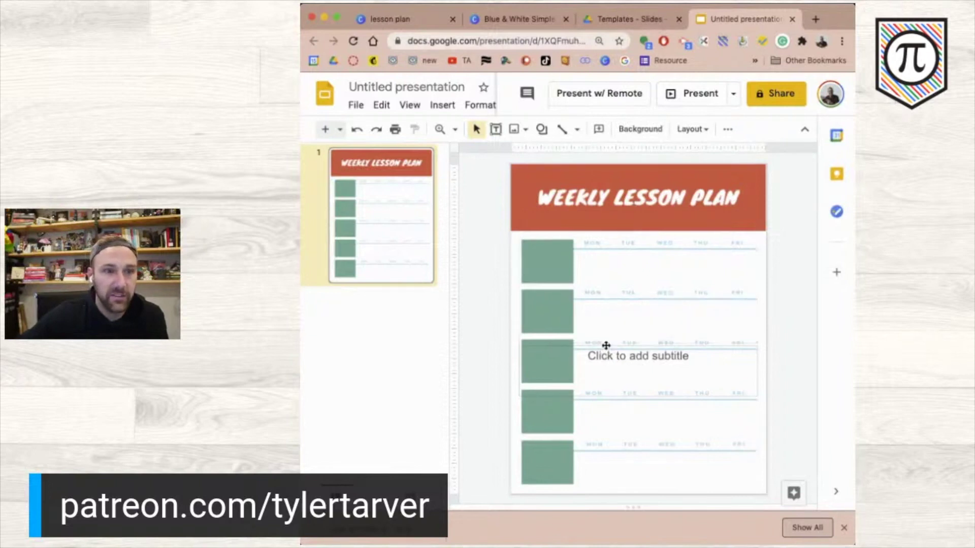
left_click(606, 348)
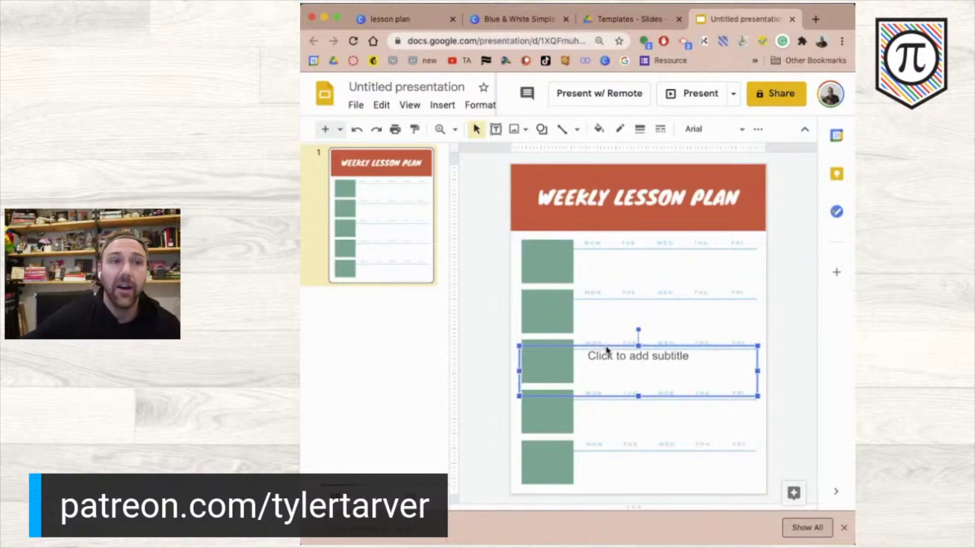
key("Delete")
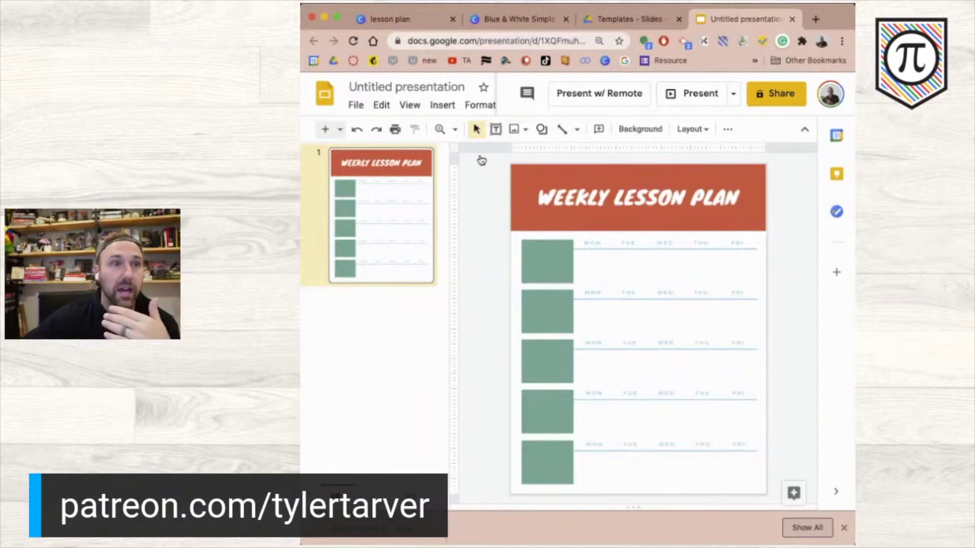
- Rename the presentation "Weekly Lesson Plan"
left_click(408, 84)
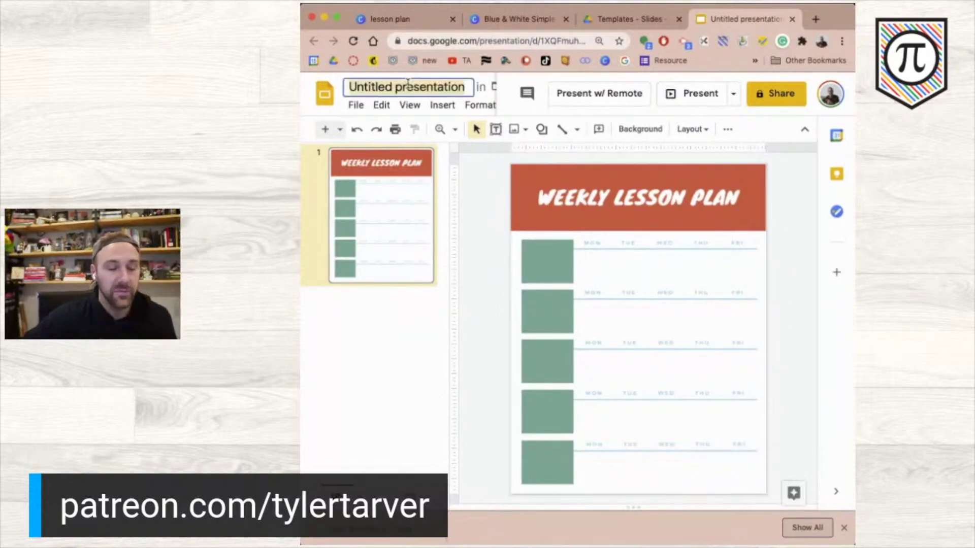
type("Week")
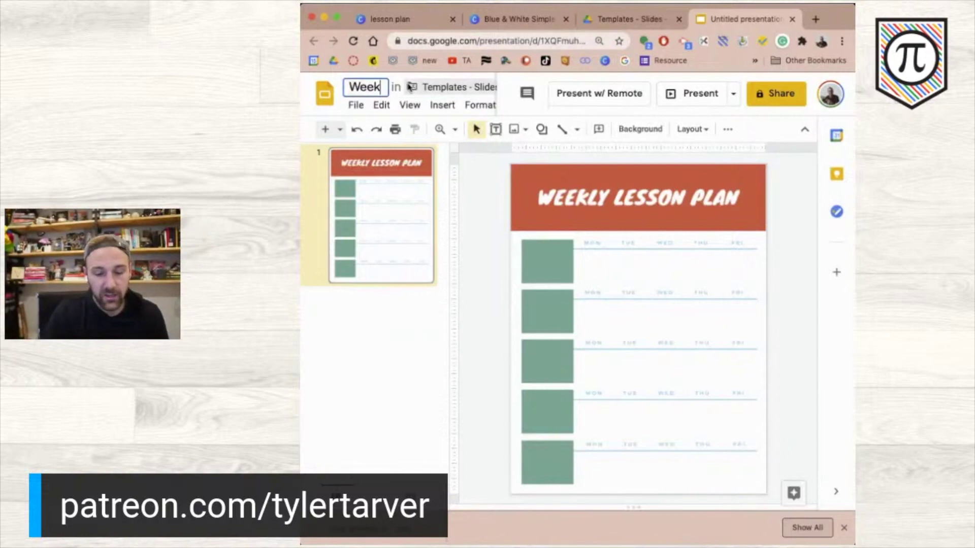
type("ly Lesson PLan")
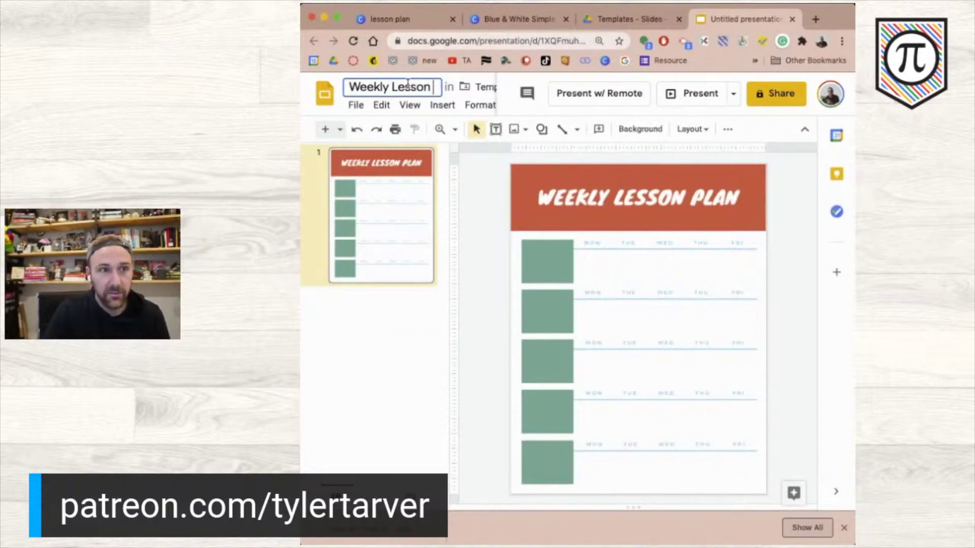
key("BackSpace")
key("BackSpace")
key("BackSpace")
type("lan")
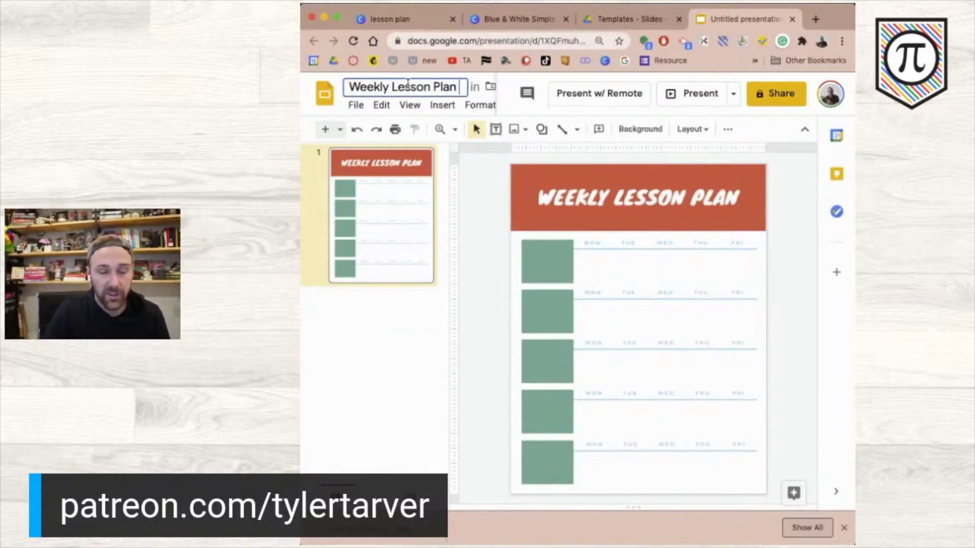
type(" - Early")
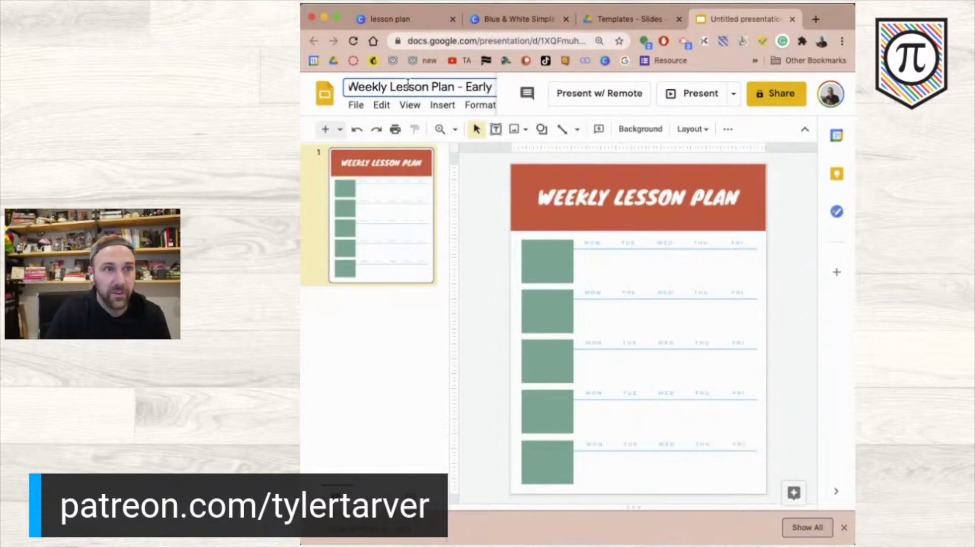
key("Return")
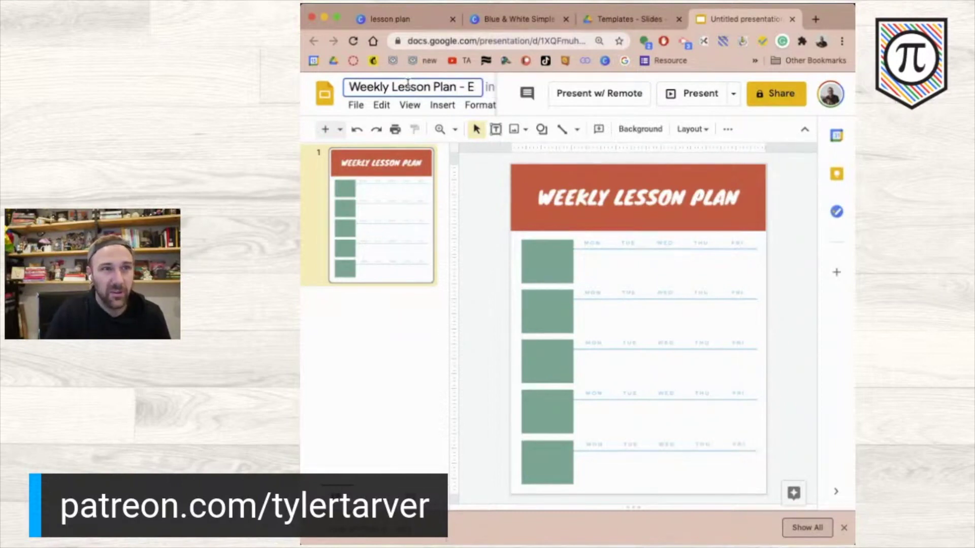
key("BackSpace")
key("BackSpace")
key("BackSpace")
key("BackSpace")
key("BackSpace")
key("BackSpace")
key("BackSpace")
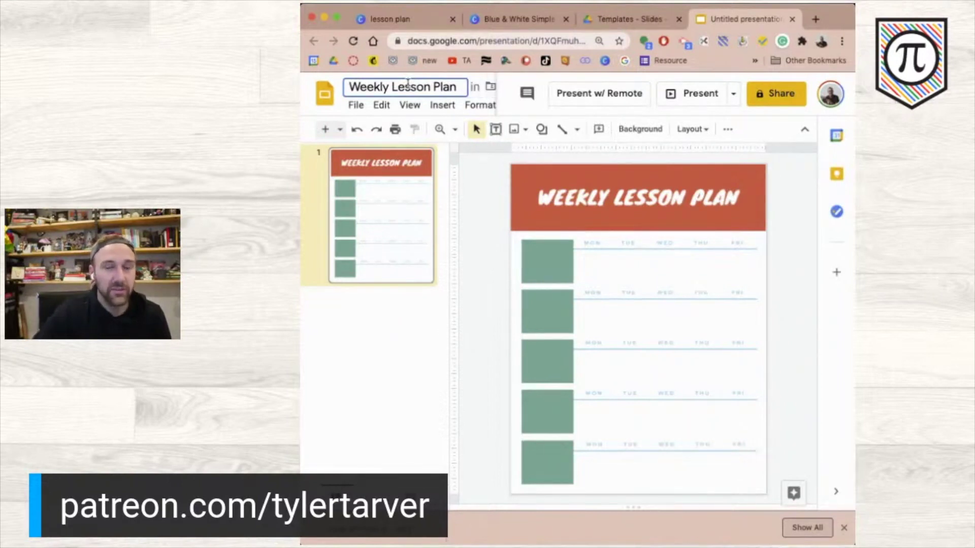
left_click(479, 192)
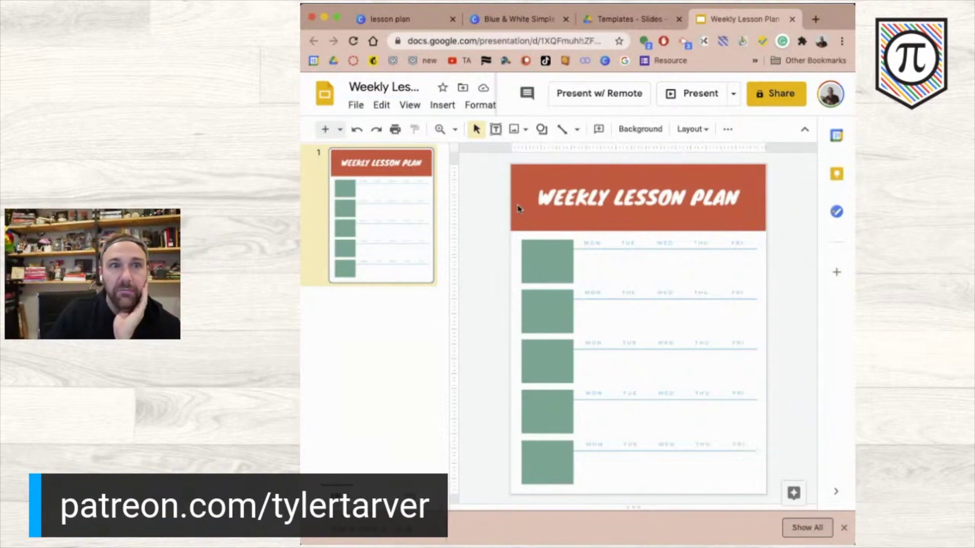
- Show the theme's master and layouts, and return to the lesson plan slide
key("super+minus")
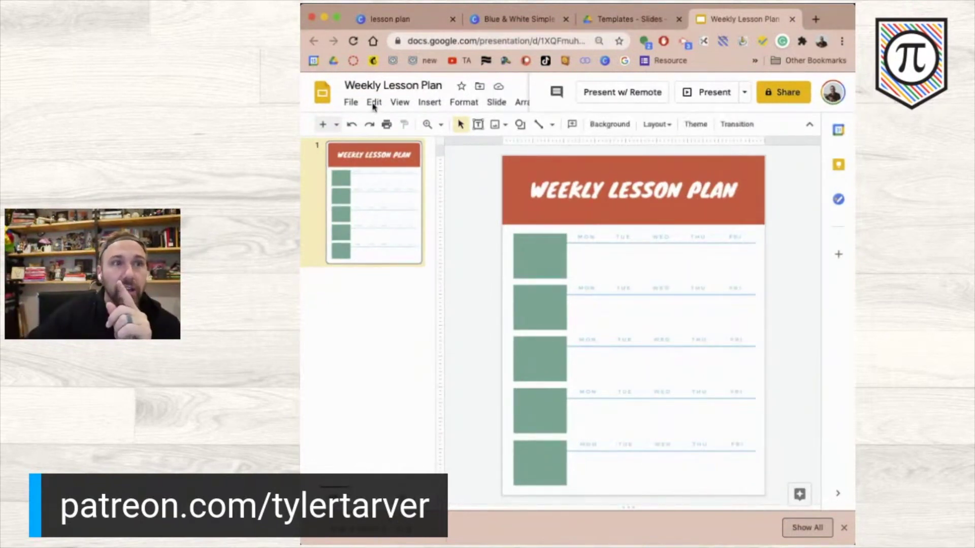
key("super+minus")
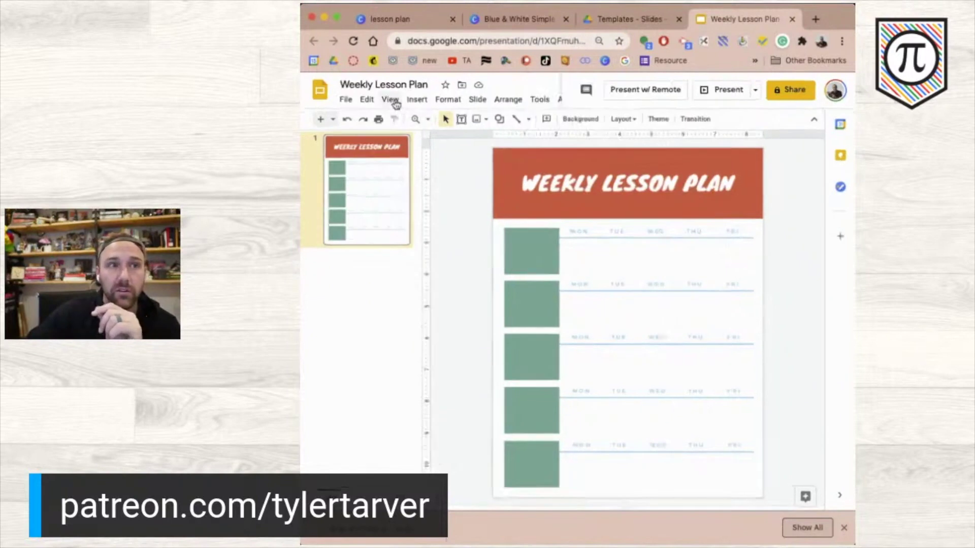
left_click(390, 99)
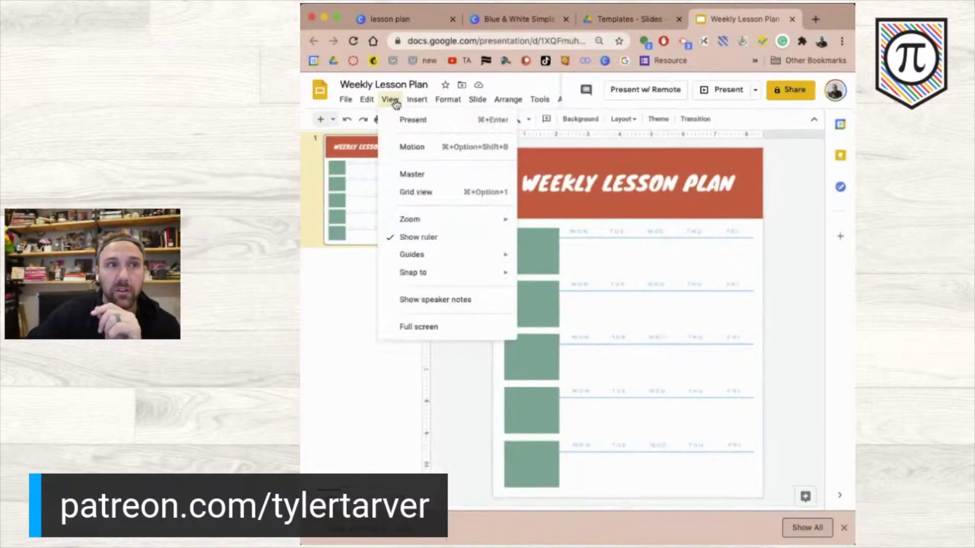
left_click(410, 175)
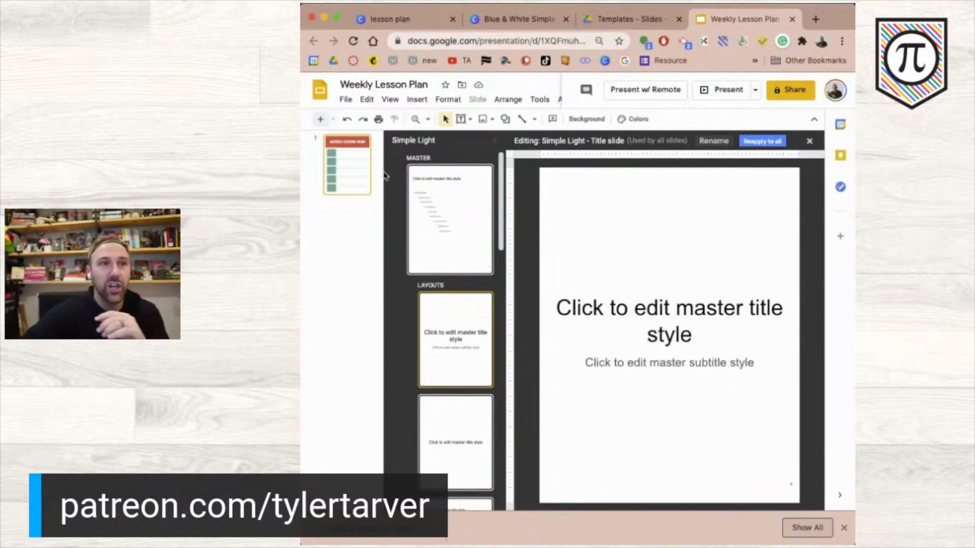
left_click(350, 182)
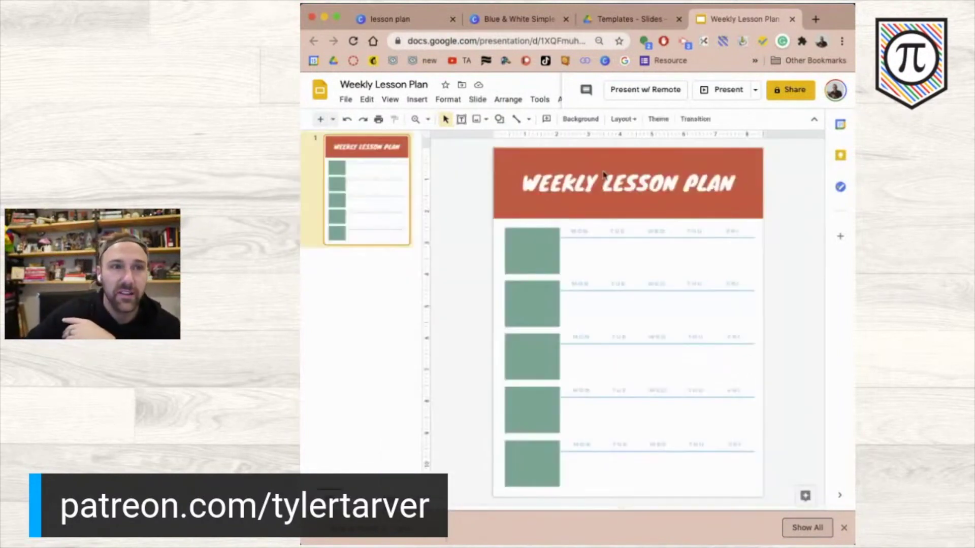
- Add a text box about 5 inches wide above the slide's heading, reading "Tarver Academy Lesson Plans"
left_click(462, 120)
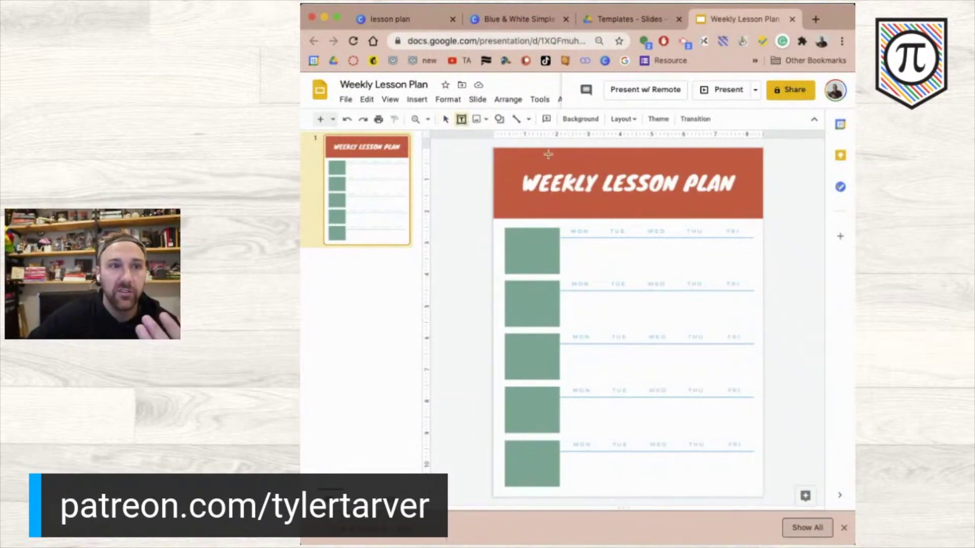
left_click_drag(549, 156, 712, 168)
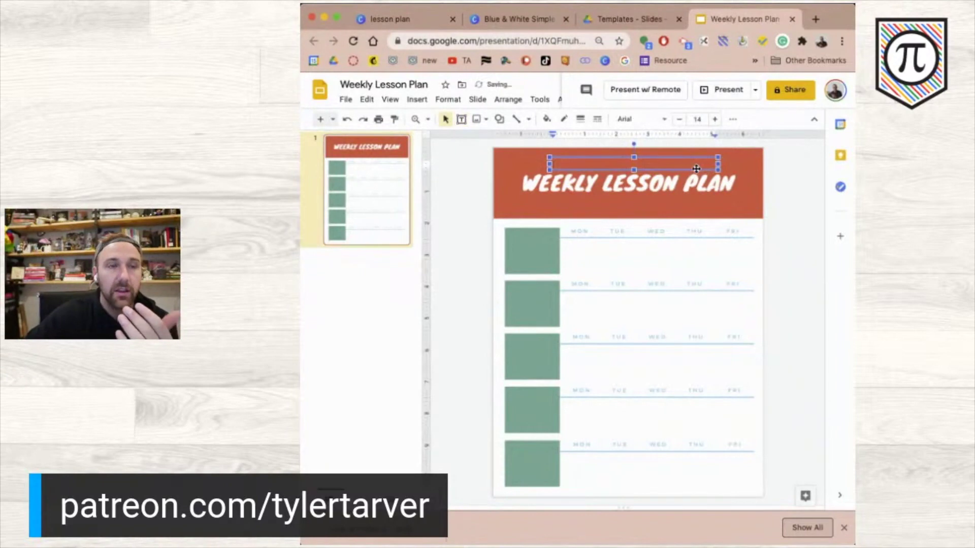
type("Scho")
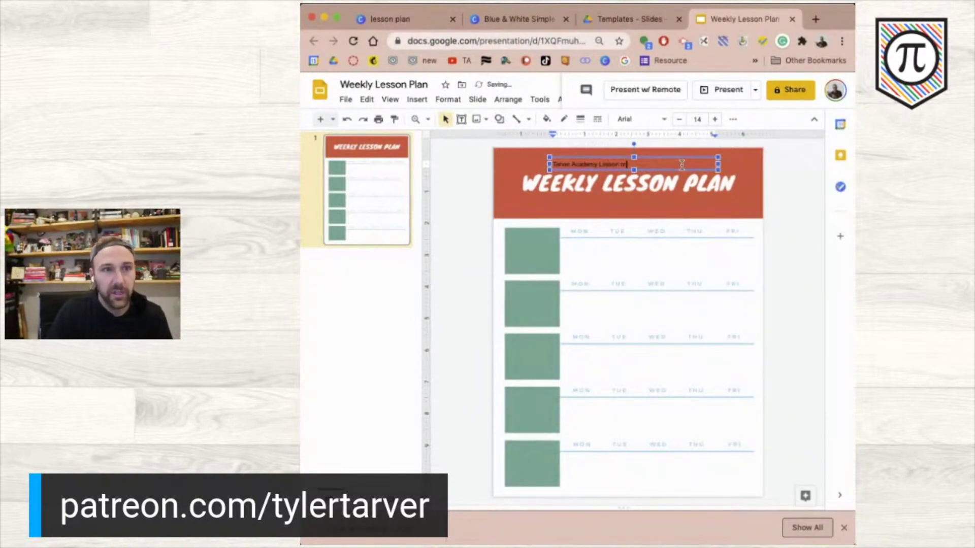
type("s")
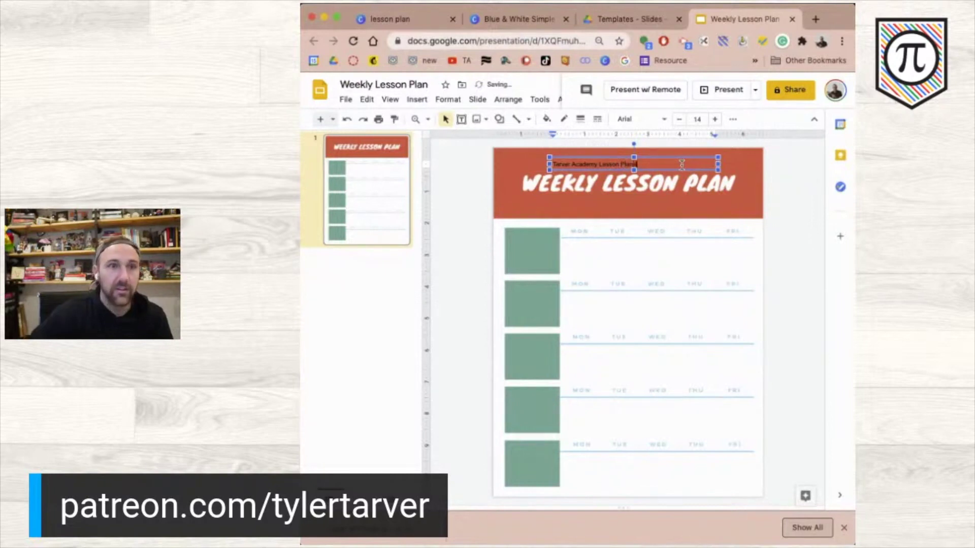
- Set the "Tarver Academy Lesson Plans" text in bold Roboto and give its box a white border
key("super+a")
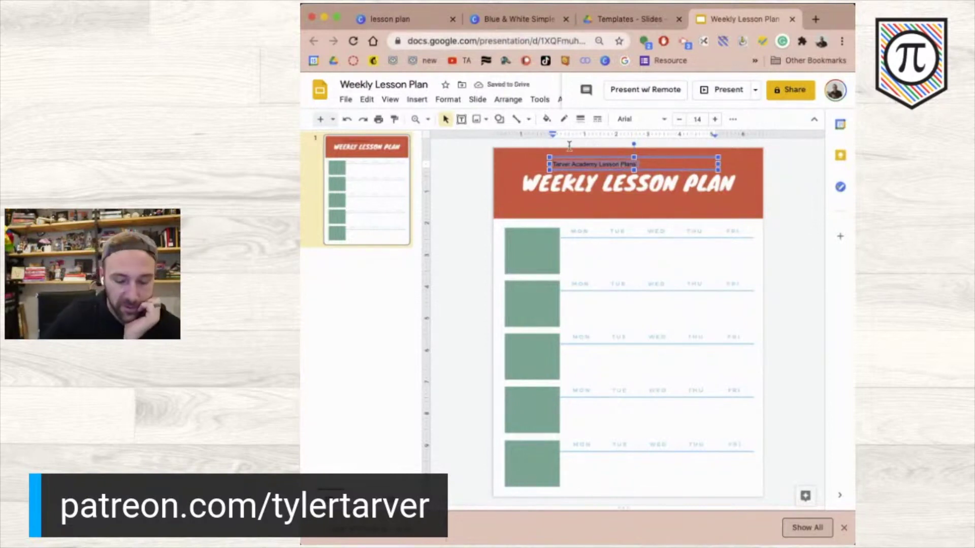
left_click(639, 119)
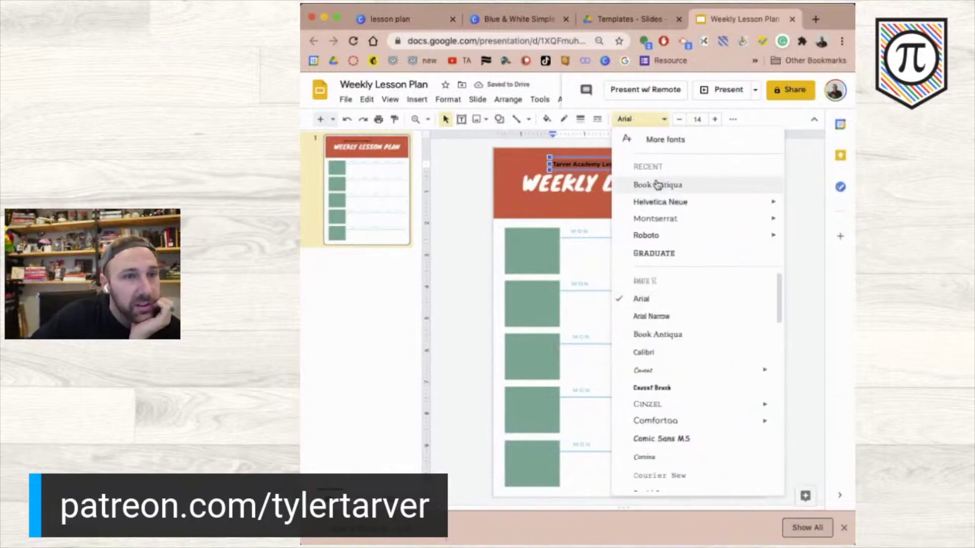
left_click(660, 236)
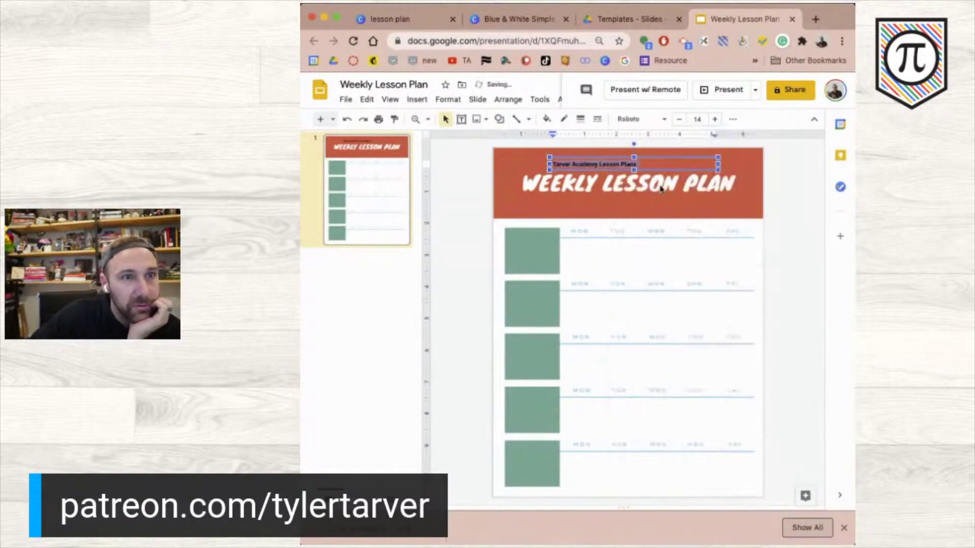
left_click(563, 118)
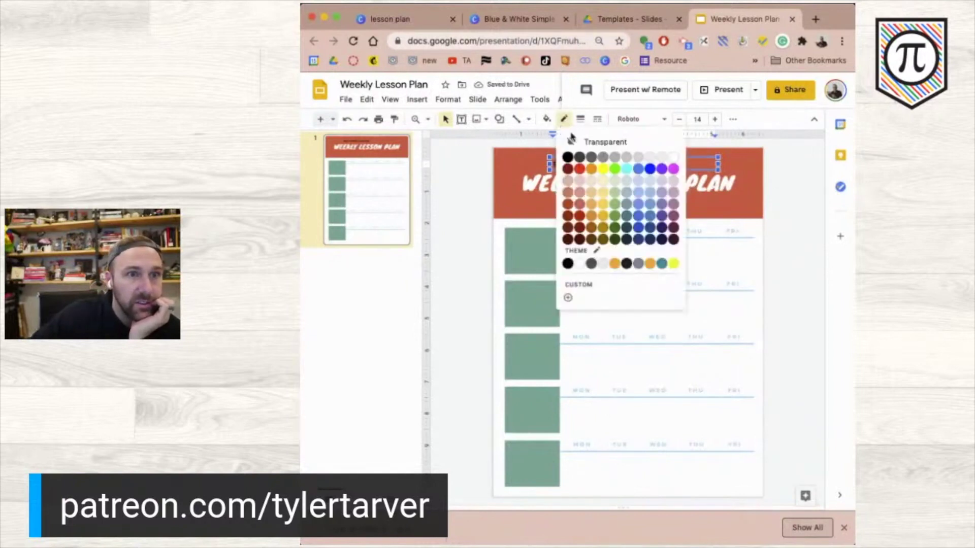
left_click(674, 158)
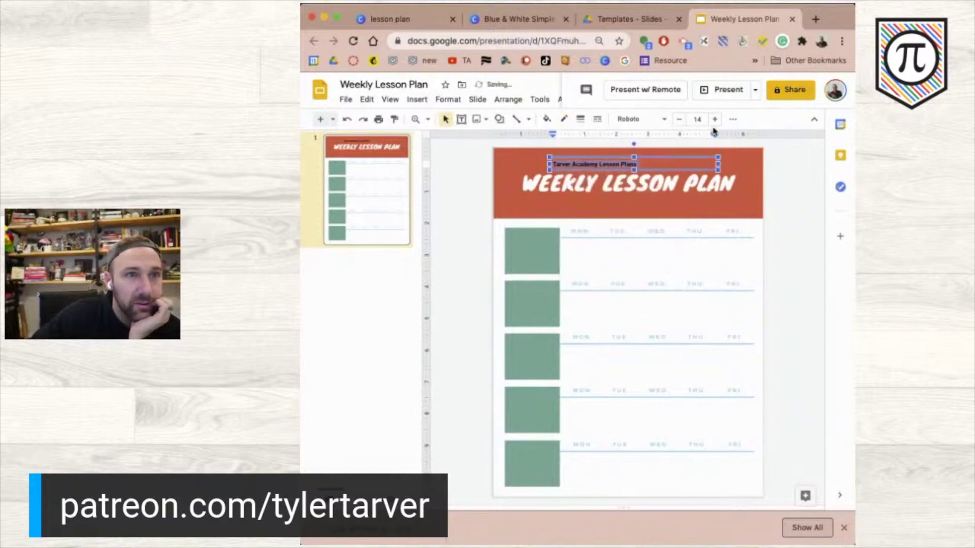
- Colour the "Tarver Academy Lesson Plans" text white
left_click(733, 120)
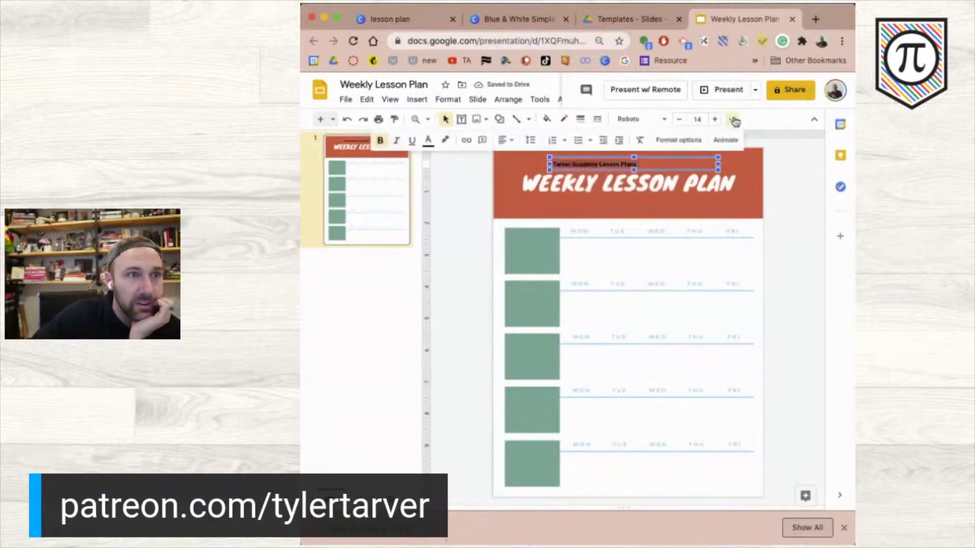
left_click(428, 141)
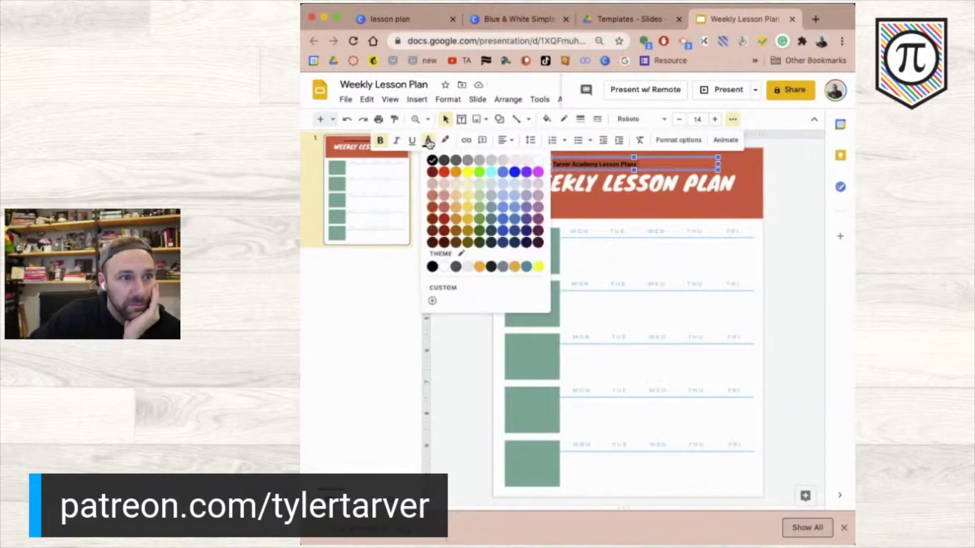
left_click(537, 160)
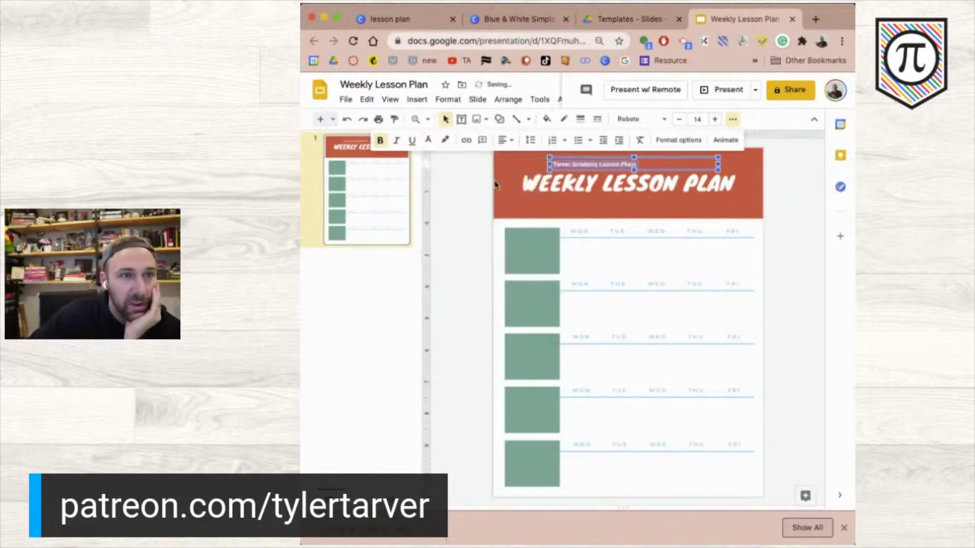
left_click(554, 202)
- Make the border of the "Tarver Academy Lesson Plans" text box transparent and deselect the box
left_click(645, 164)
left_click(565, 119)
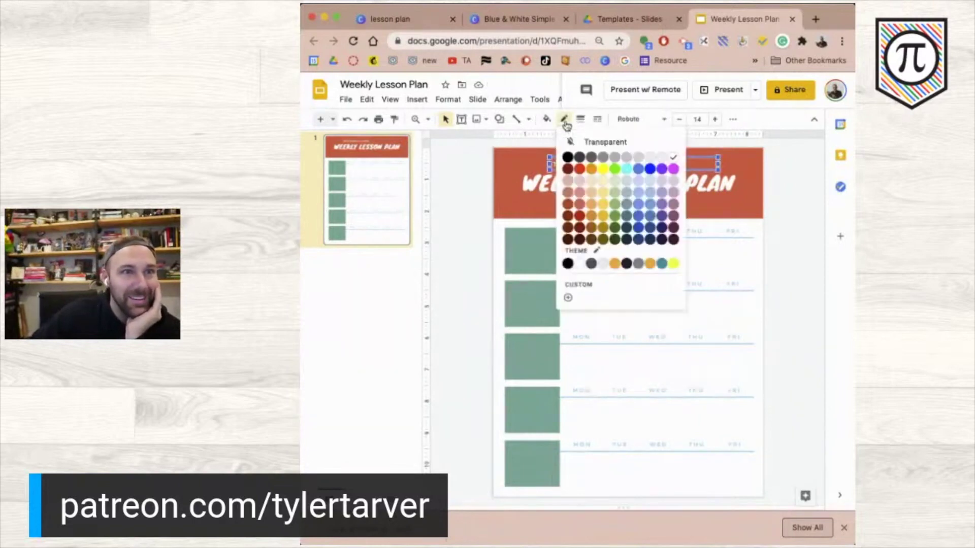
left_click(574, 142)
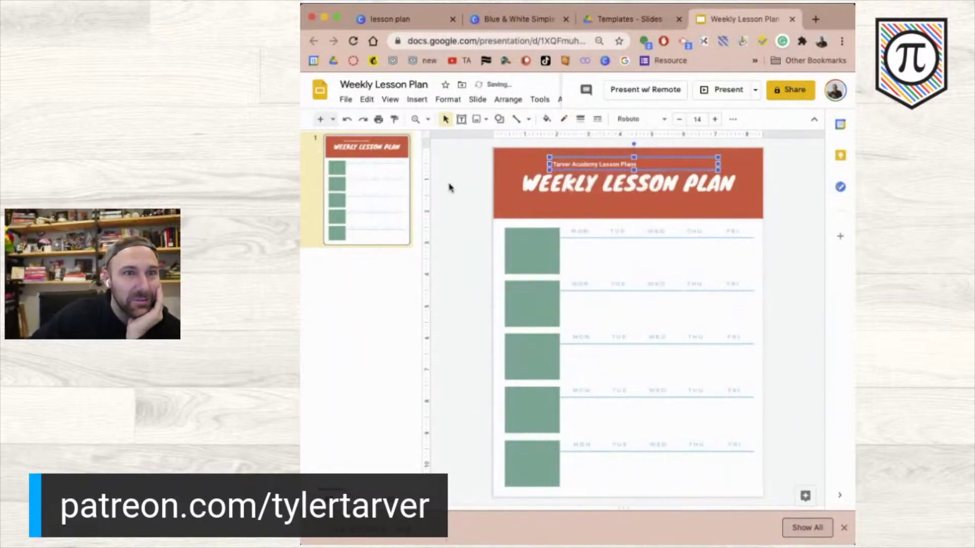
left_click(446, 216)
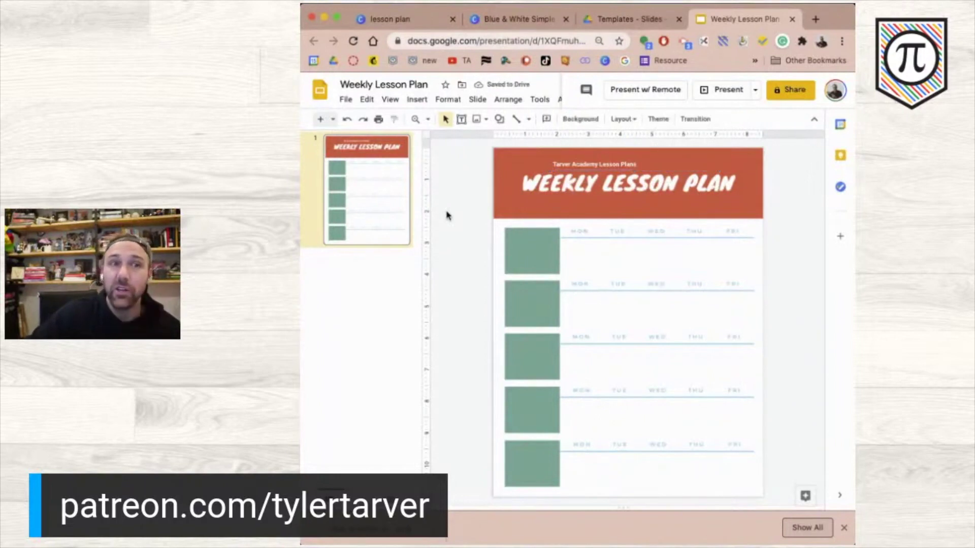
- Delete the "Tarver Academy Lesson Plans" text box from the slide
left_click(610, 160)
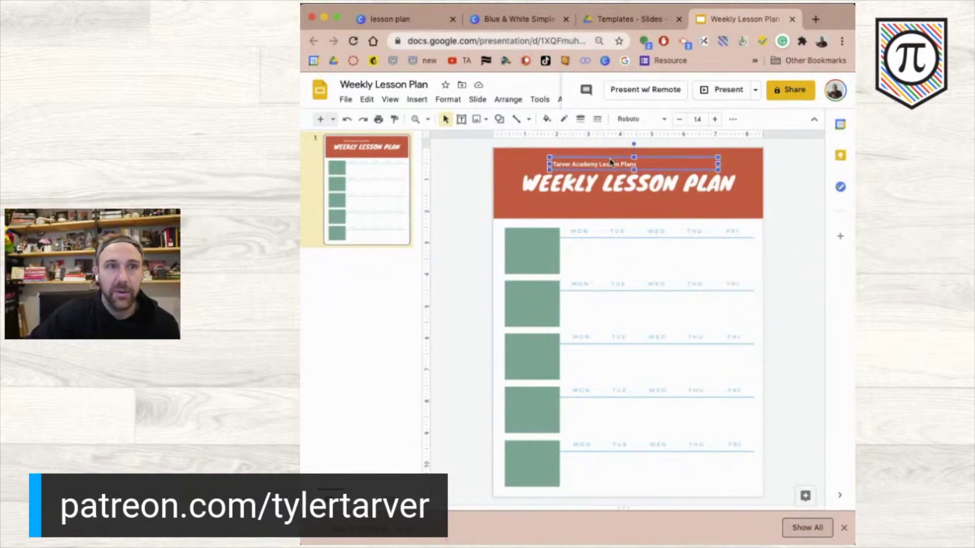
key("Delete")
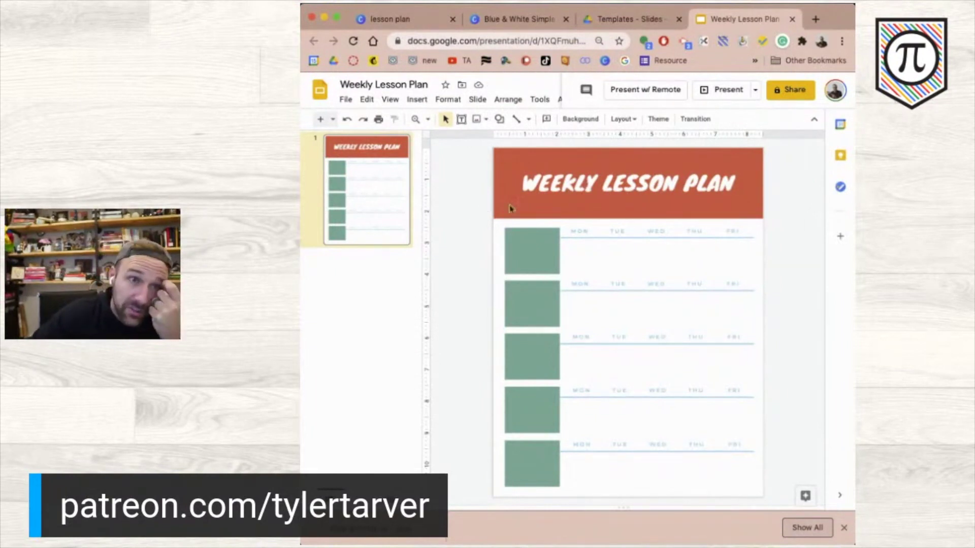
- Add a text box about 4 inches wide below the slide's heading, containing "WEEK"
left_click(461, 119)
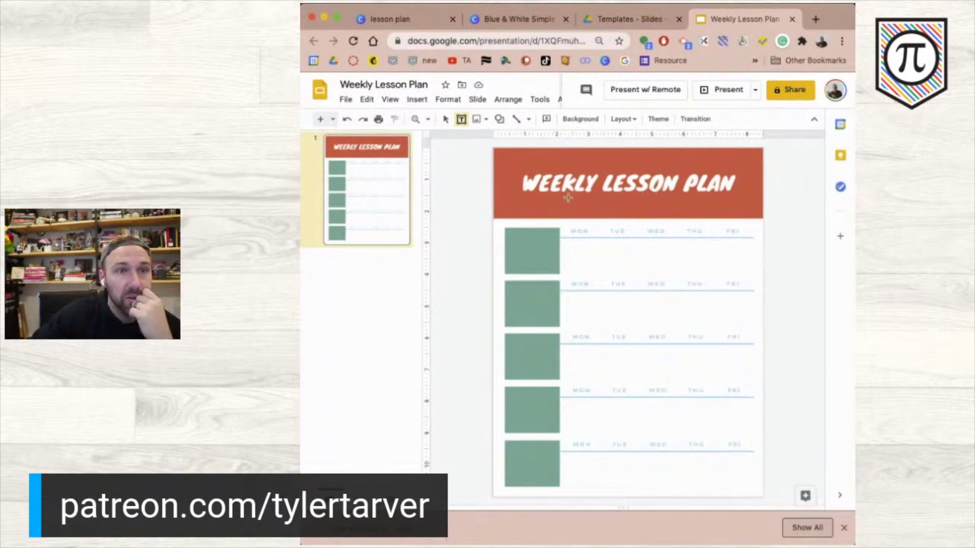
left_click_drag(567, 198, 693, 210)
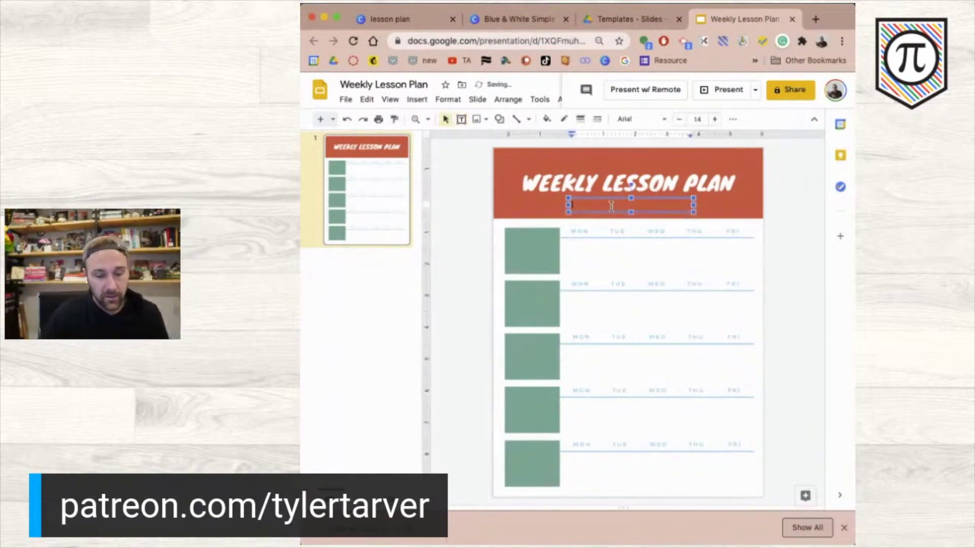
type("Mr")
- Format the "WEEK" text below the heading as bold, size 18 and white
key("ctrl+a")
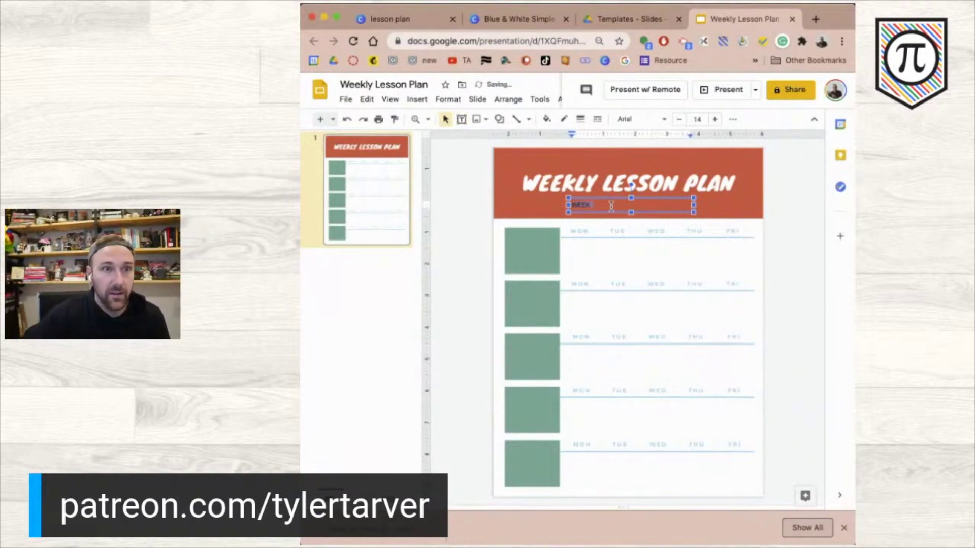
left_click(715, 119)
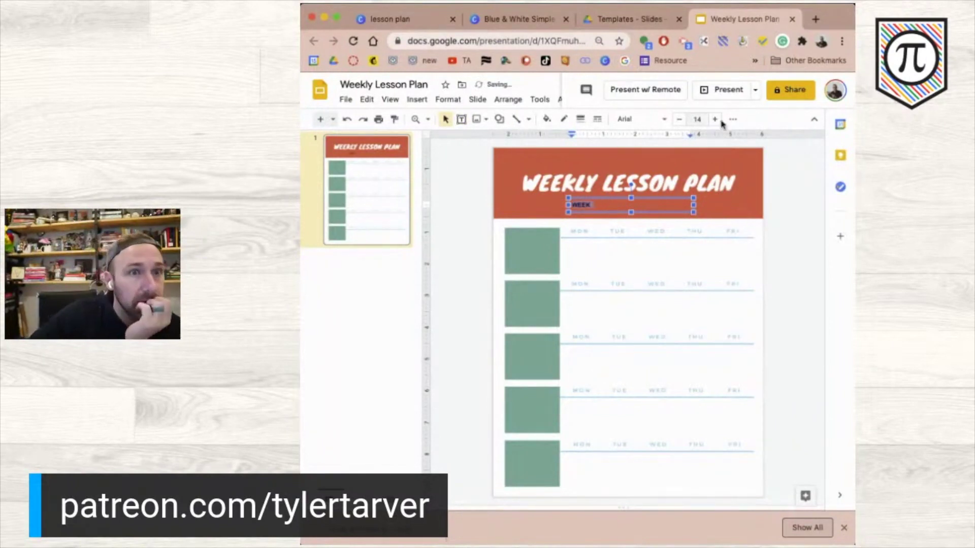
left_click(715, 119)
left_click(715, 119)
left_click(715, 120)
left_click(733, 119)
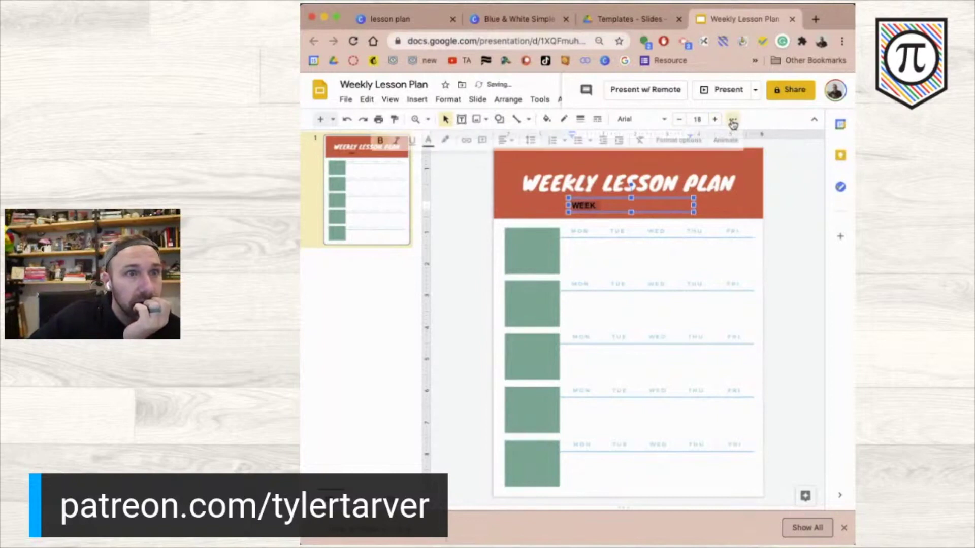
left_click(429, 142)
left_click(537, 161)
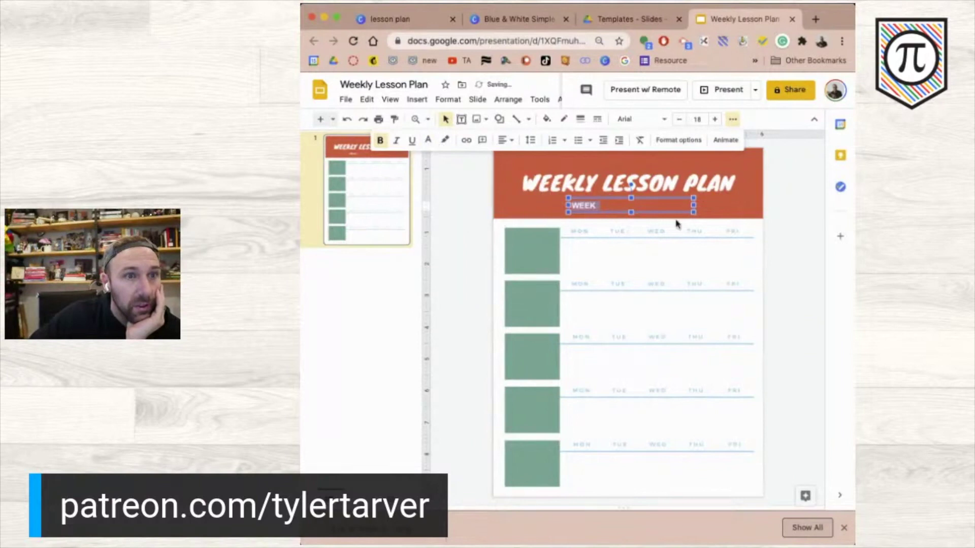
- Extend the text below the heading to "WEEK #" and set it in Roboto, size 21
left_click(641, 205)
type("#")
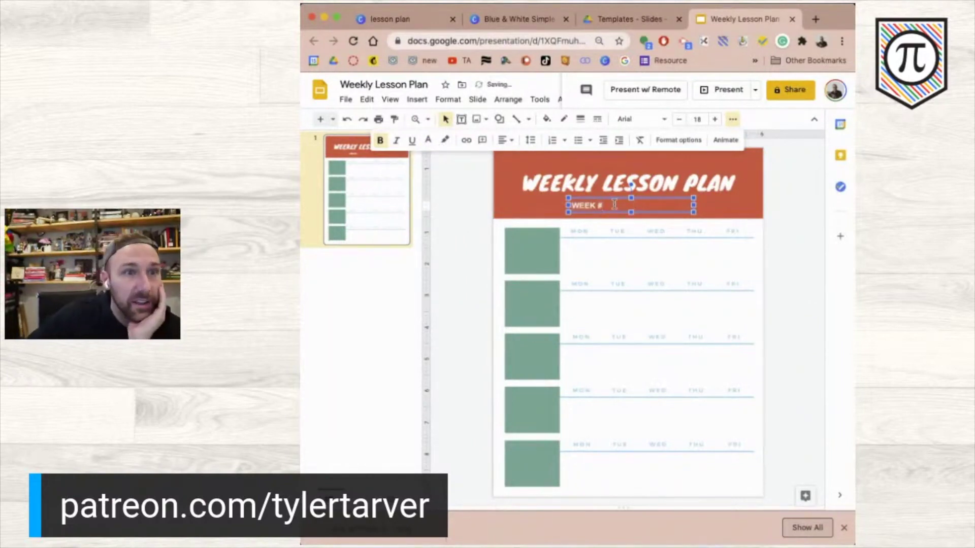
left_click(645, 120)
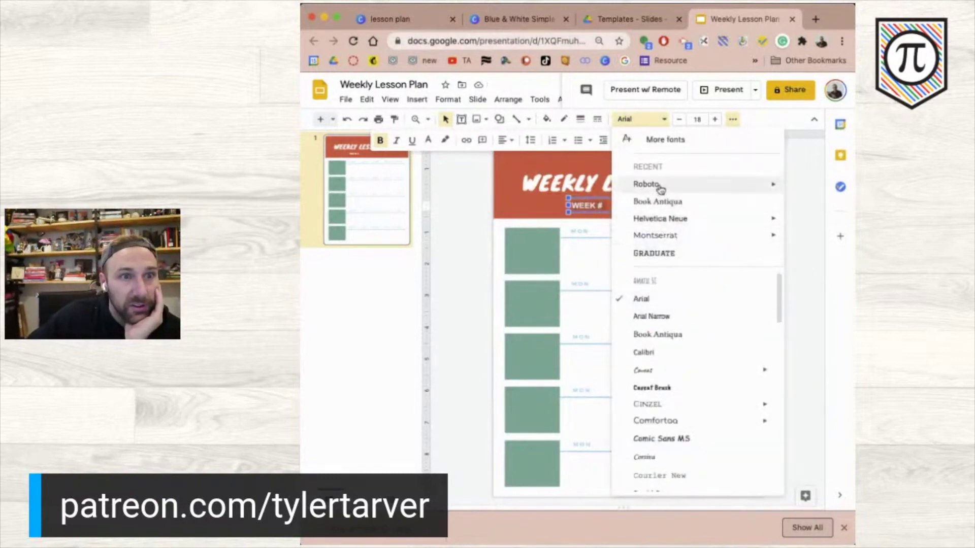
left_click(655, 184)
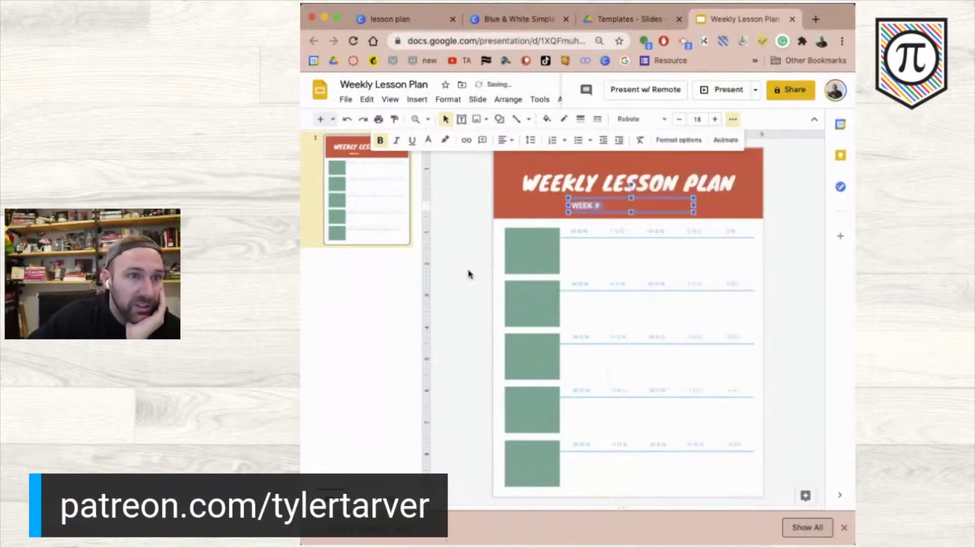
triple_click(716, 120)
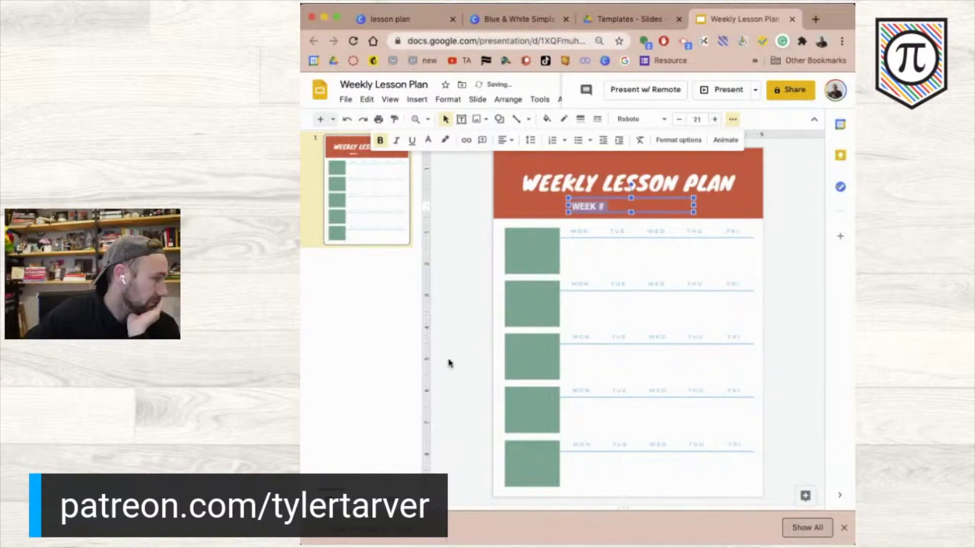
left_click(472, 249)
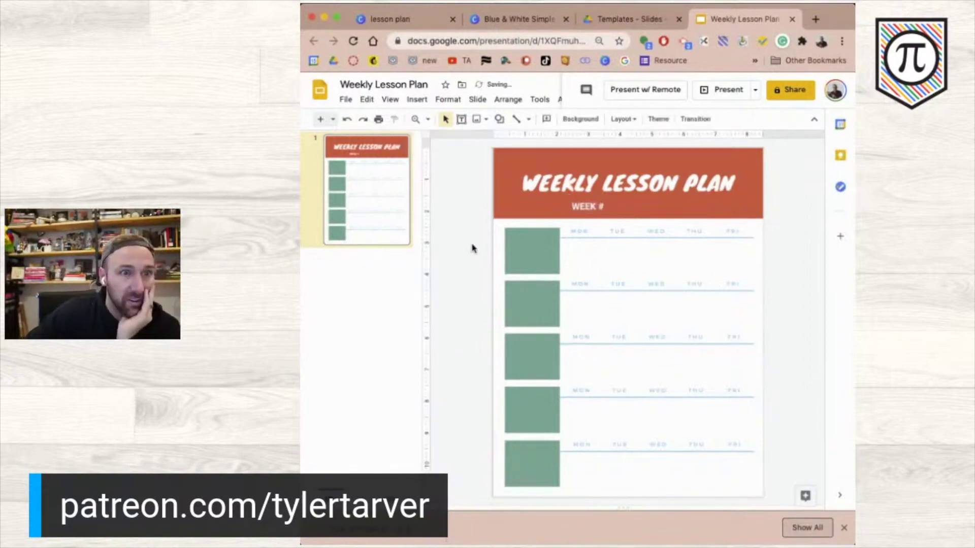
- Nudge the "WEEK #" text box slightly up and right, closer to the heading, and deselect it
left_click(582, 202)
left_click_drag(580, 198, 581, 196)
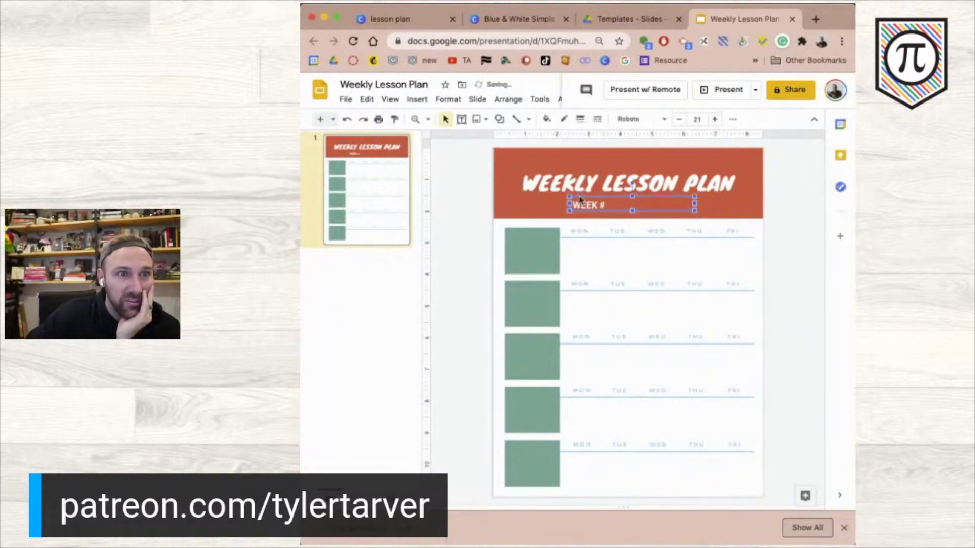
left_click(533, 223)
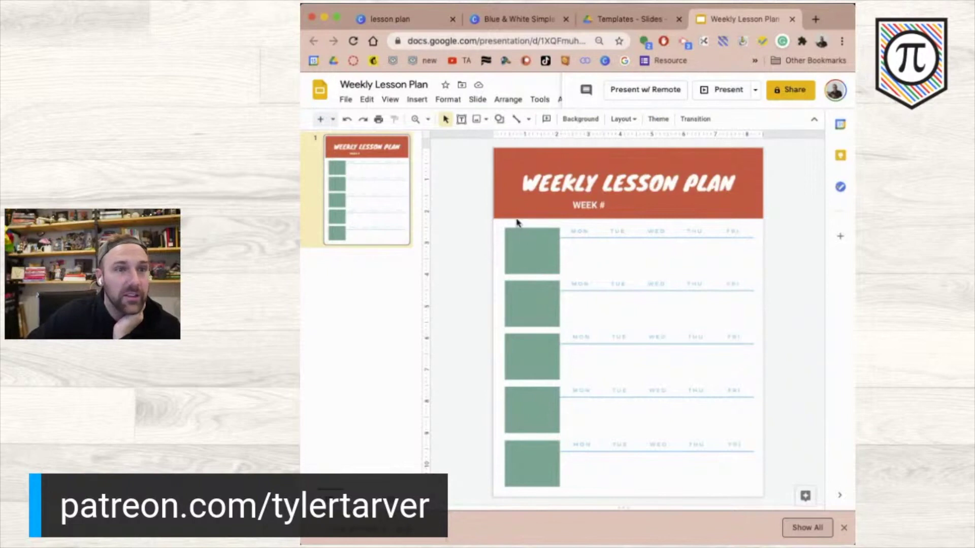
- Add a text box covering the first green square, containing "OPENING ACTIVITY"
left_click(461, 119)
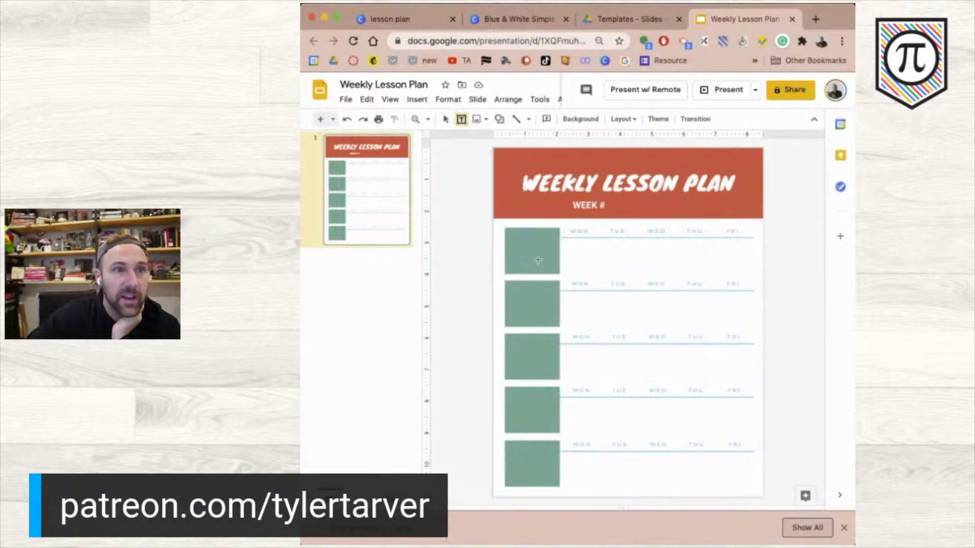
left_click_drag(554, 274, 558, 273)
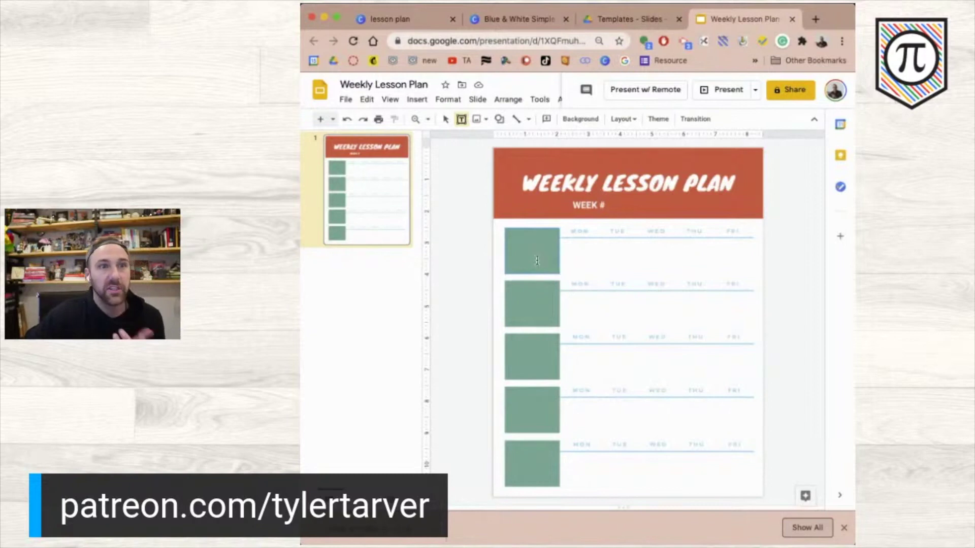
left_click(538, 260)
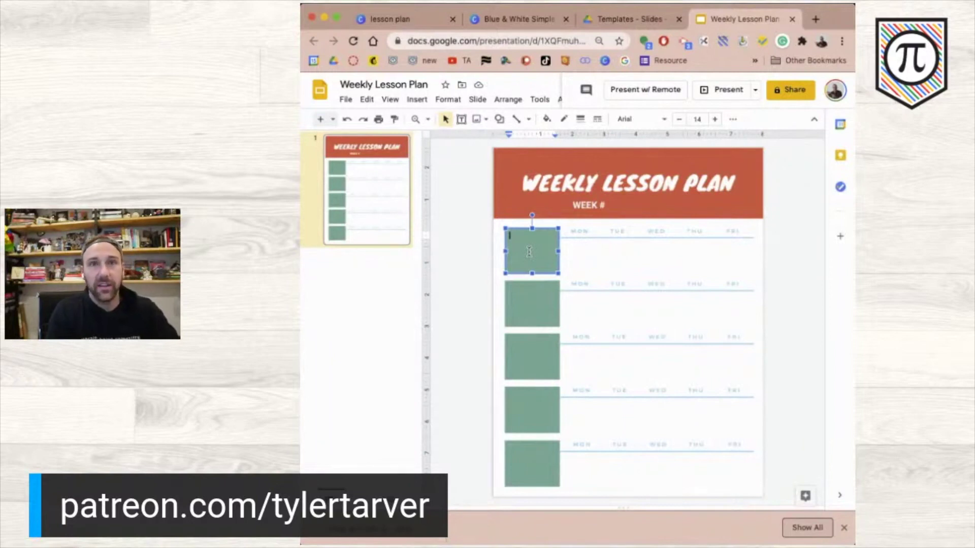
type("OPE")
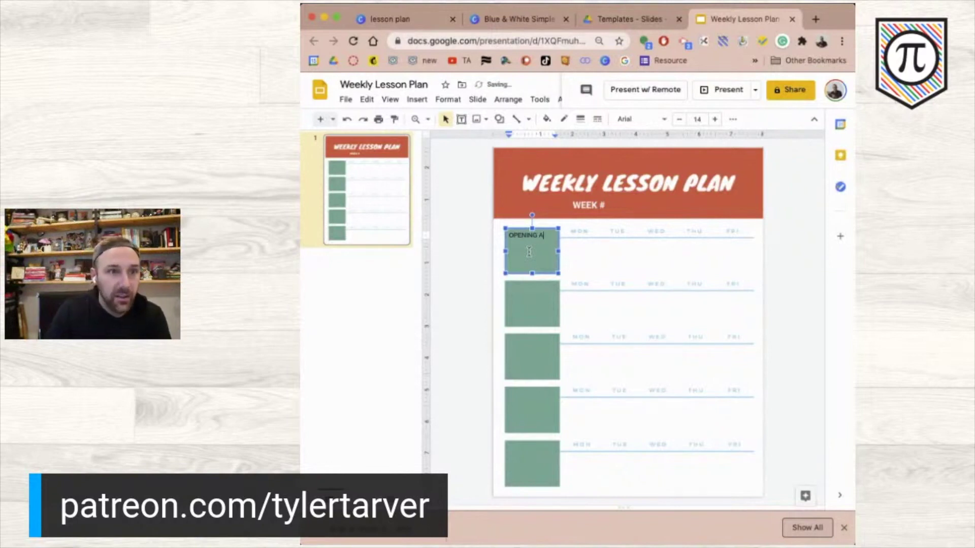
type("NING ACTIVITY")
key("Escape")
- Format the "OPENING ACTIVITY" text as bold Roboto, size 20
key("ctrl+b")
left_click(651, 119)
left_click(646, 184)
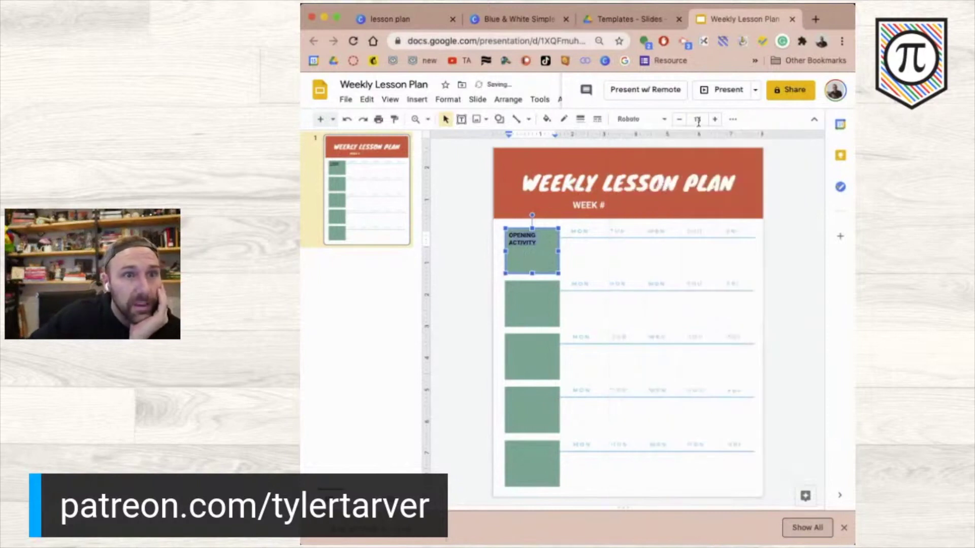
left_click(714, 120)
left_click(715, 120)
left_click(714, 119)
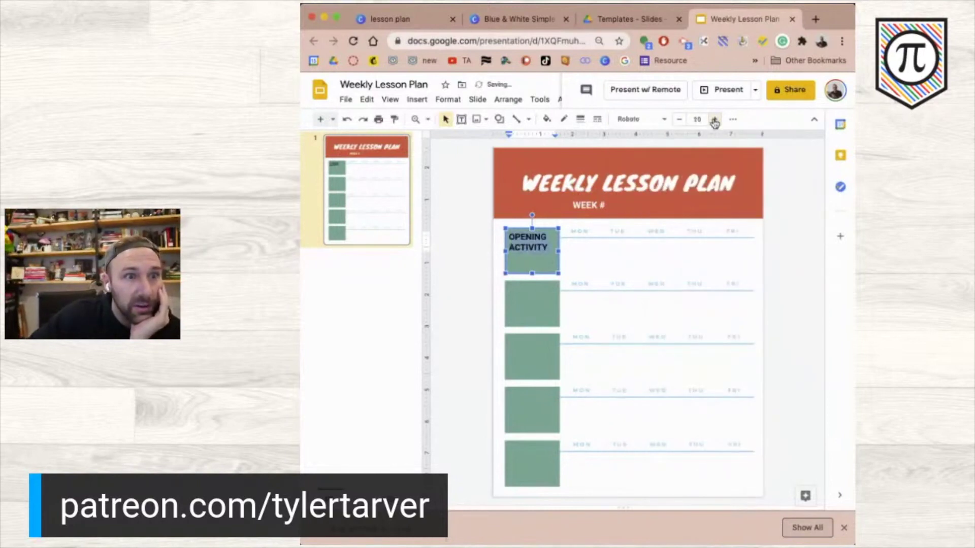
- Centre the "OPENING ACTIVITY" text horizontally and vertically within its box
left_click(732, 119)
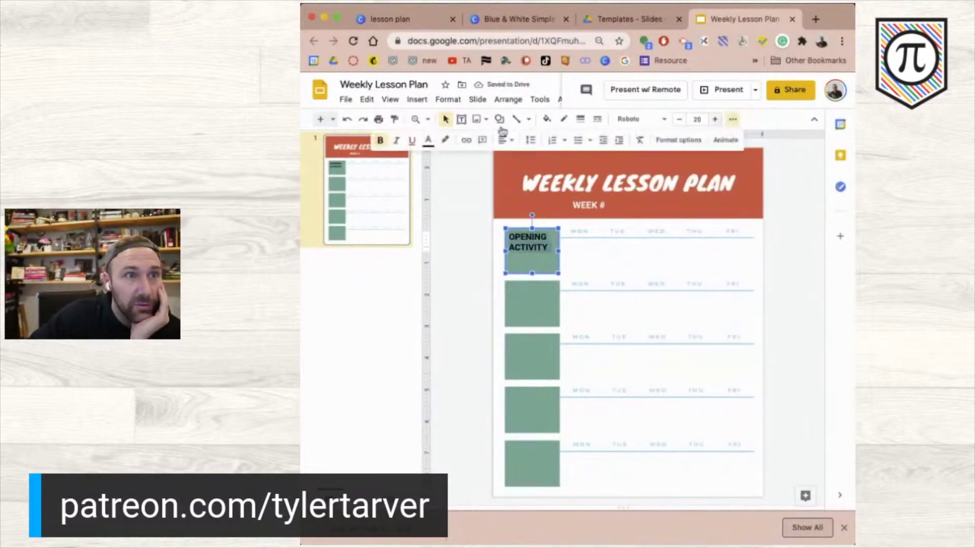
left_click(504, 141)
left_click(520, 160)
left_click(521, 174)
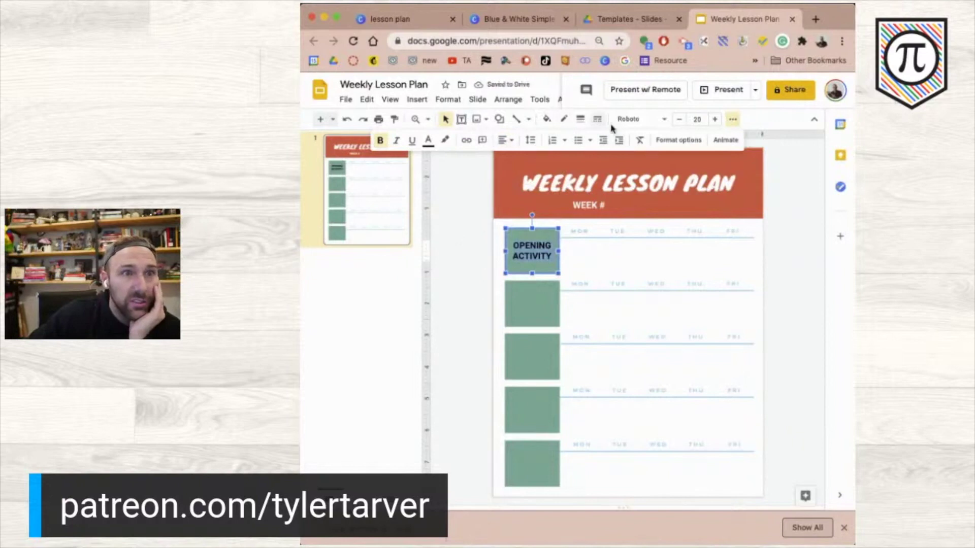
- Colour the "OPENING ACTIVITY" text white and deselect its box
left_click(428, 141)
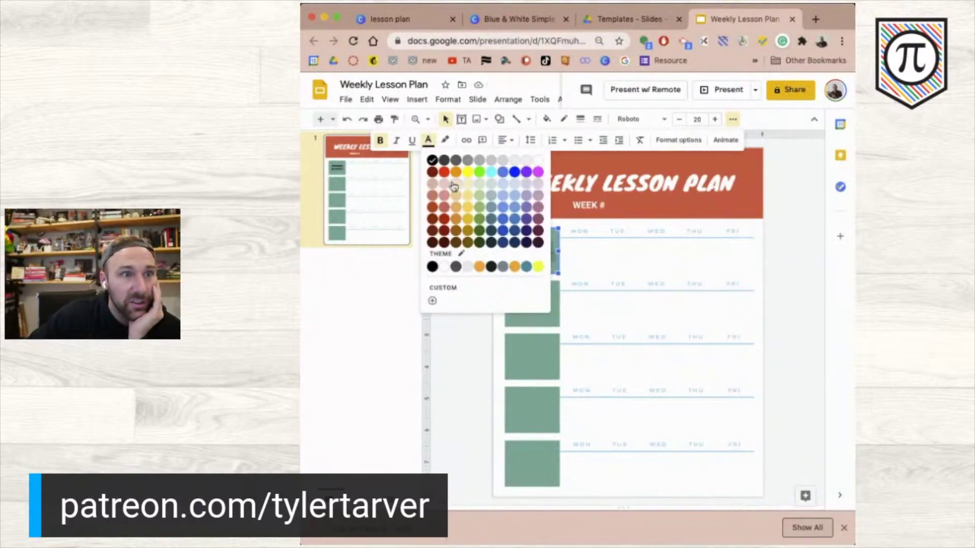
left_click(538, 160)
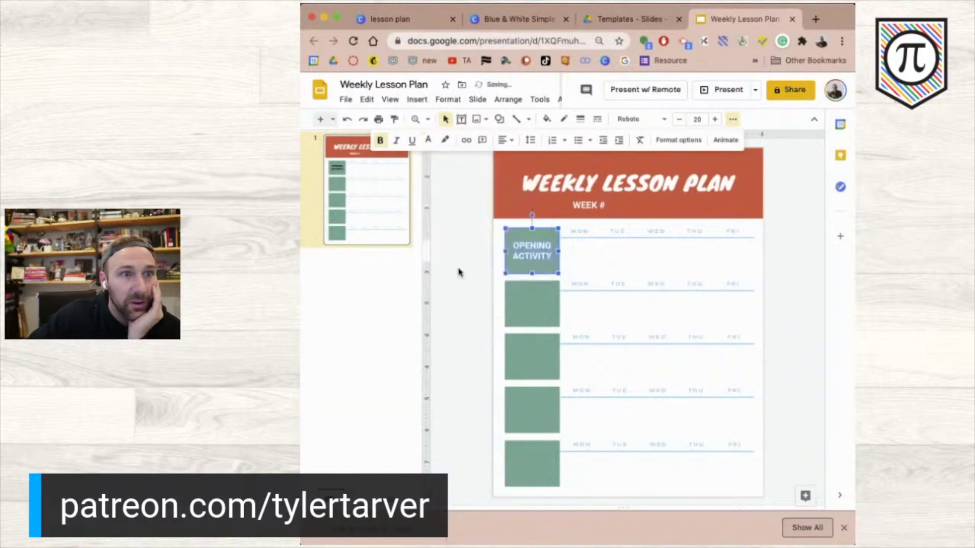
left_click(461, 227)
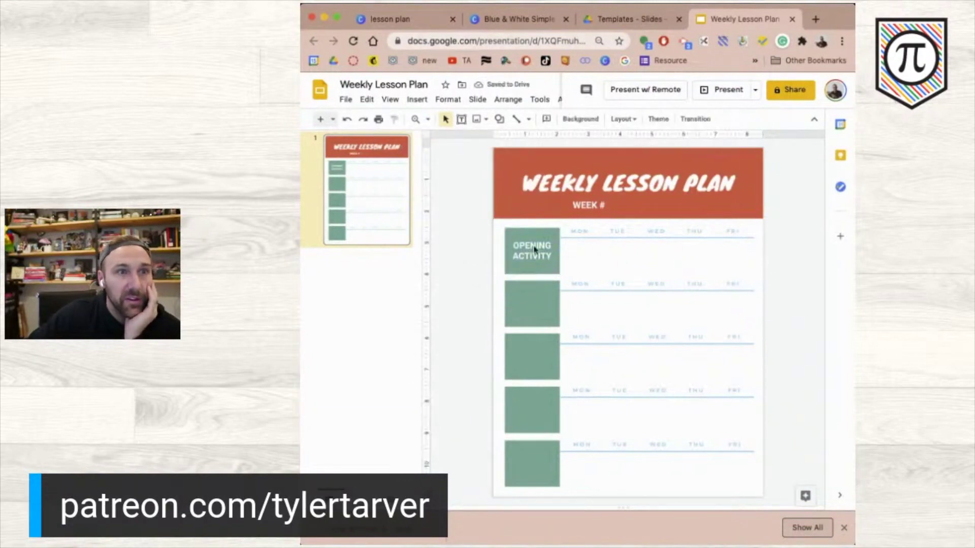
- Duplicate the "OPENING ACTIVITY" text box onto each of the four green squares below it
left_click(534, 250)
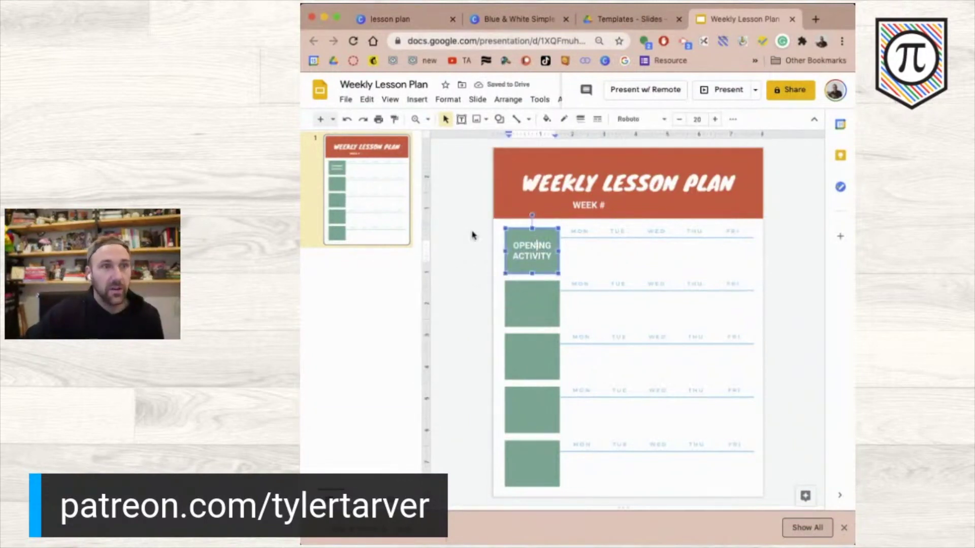
left_click(469, 232)
left_click(525, 242)
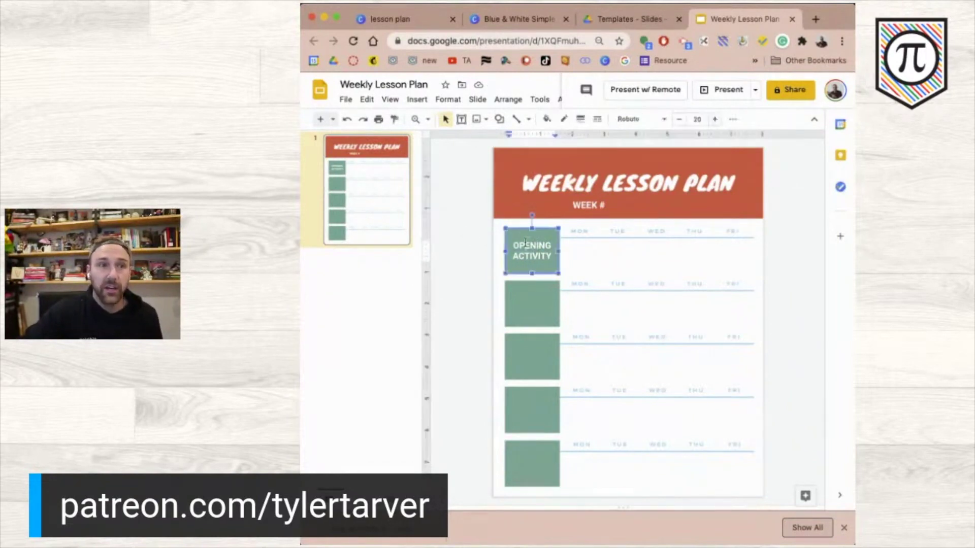
left_click_drag(518, 228, 521, 388)
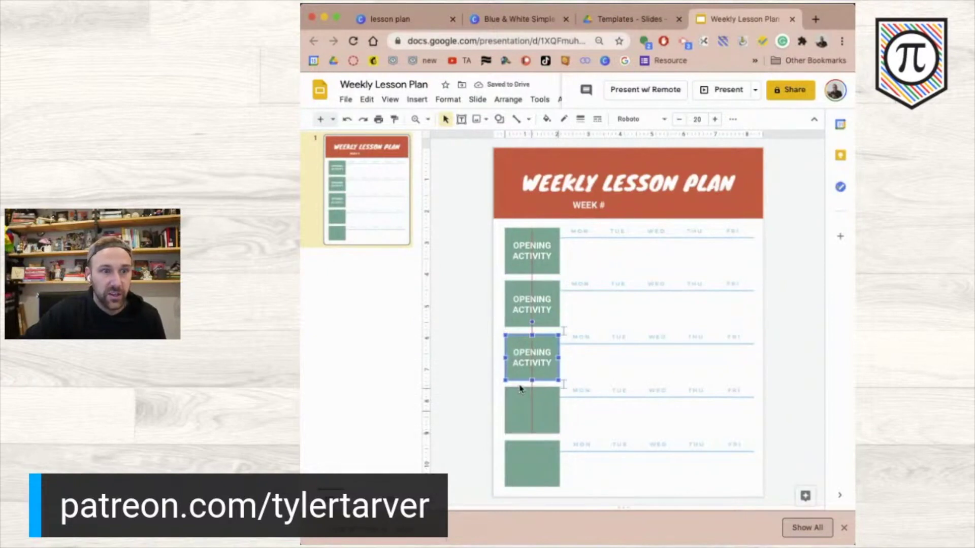
left_click_drag(521, 388, 520, 389)
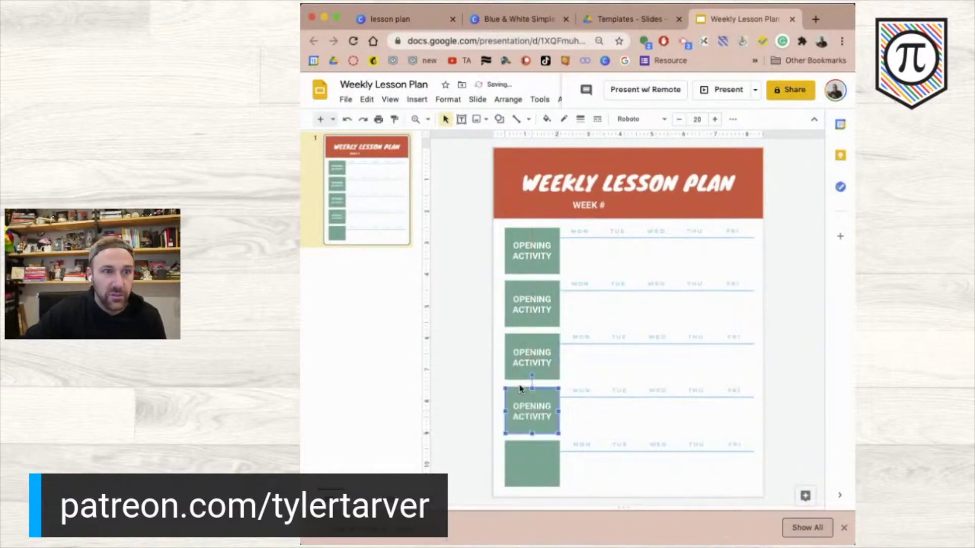
left_click(480, 428)
left_click(520, 420)
left_click_drag(521, 387, 521, 440)
key("Escape")
- Replace the text in the second, third and fourth green squares with "WRITING", "READING" and "MATH"
left_click(533, 308)
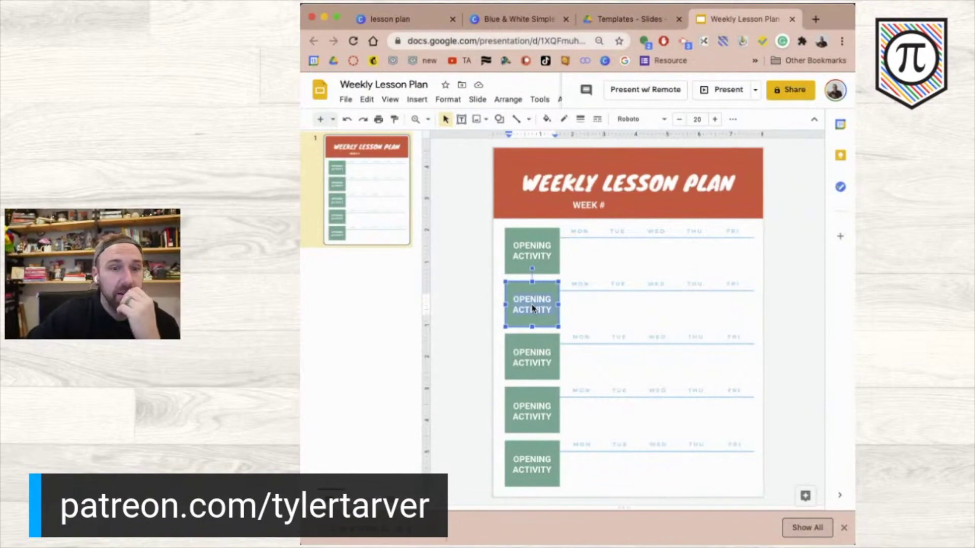
type("WRITING")
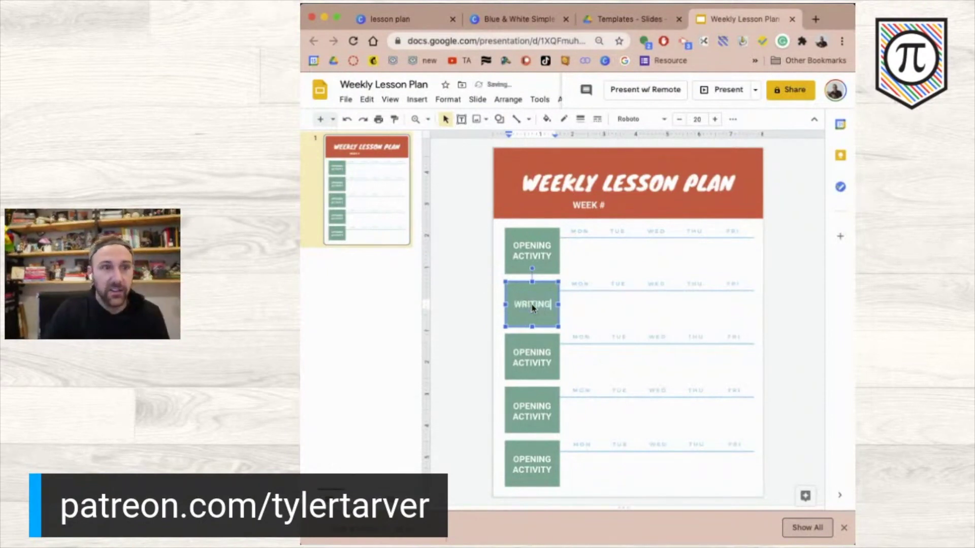
left_click(537, 362)
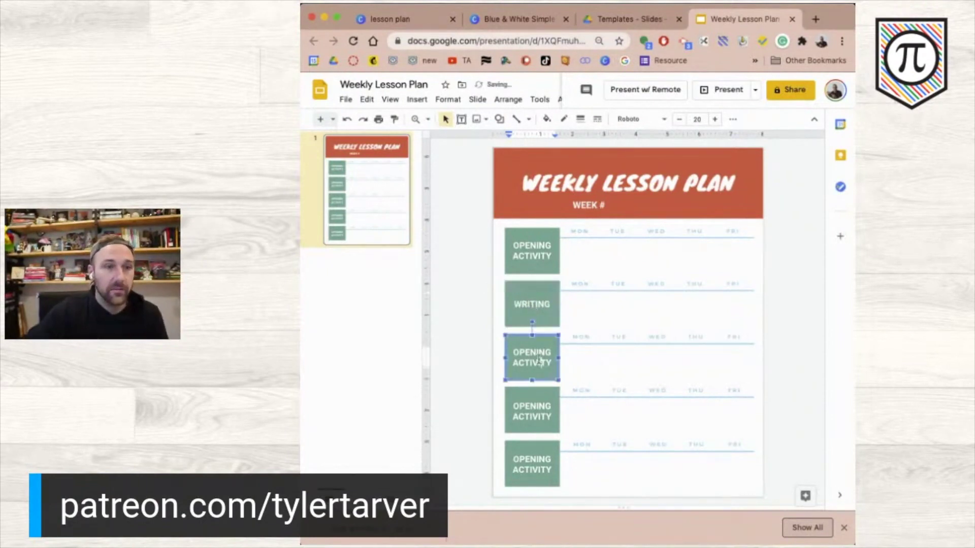
type("READING")
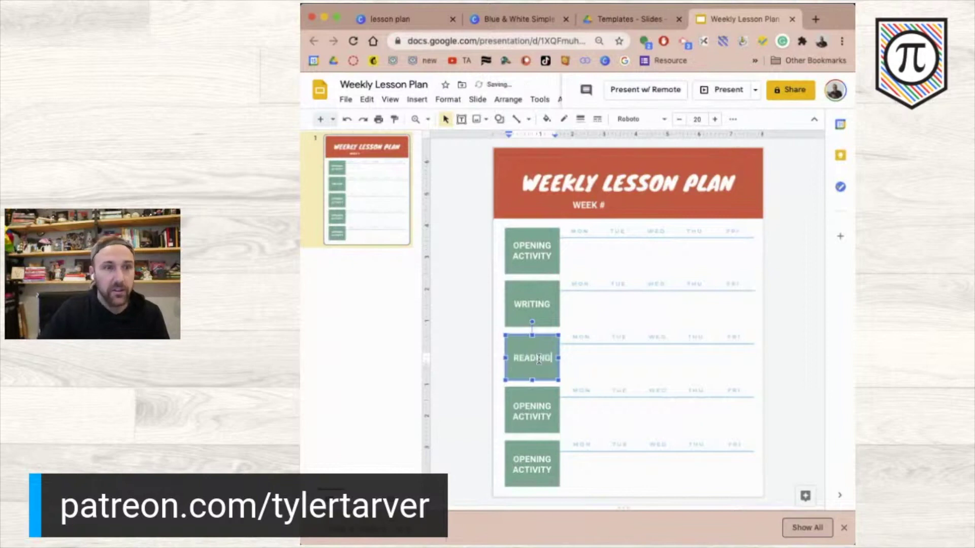
left_click(540, 416)
type("MATH")
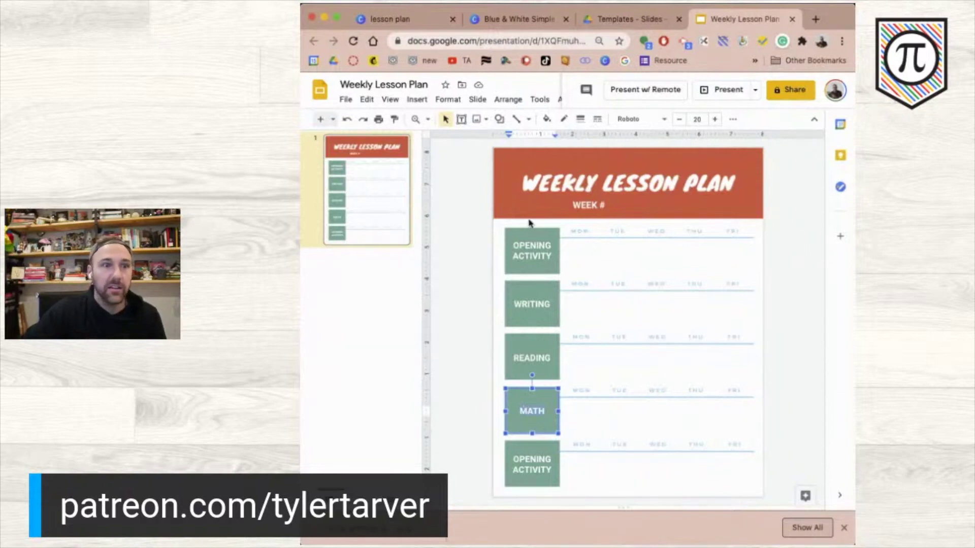
- Replace the text in the lowest green square with "END-OF-DAY PROCEDURES", split over two lines
left_click(526, 454)
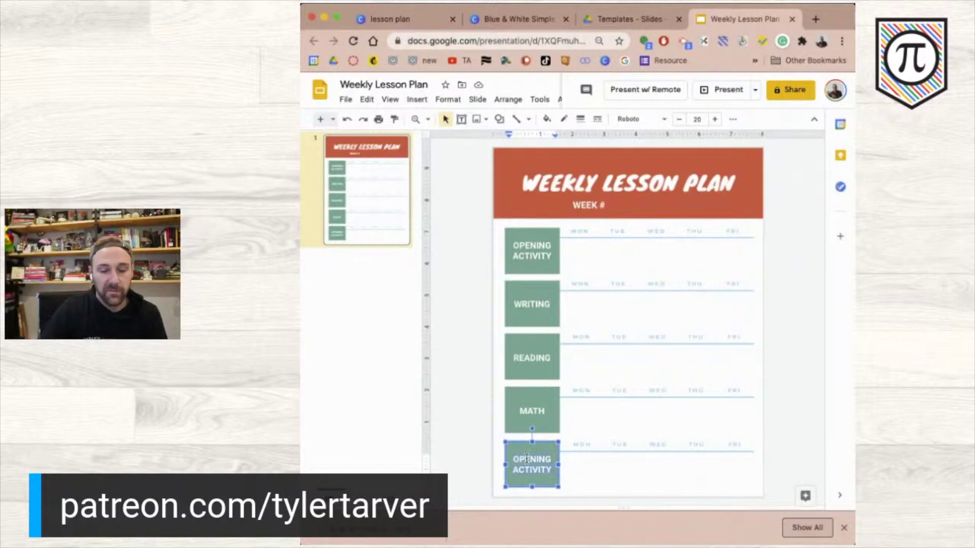
type("EXIT")
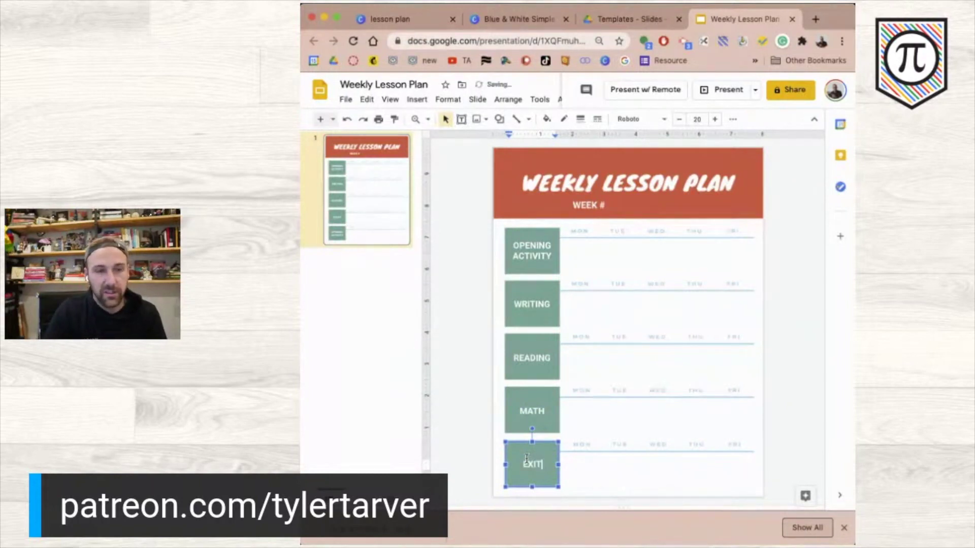
type("-")
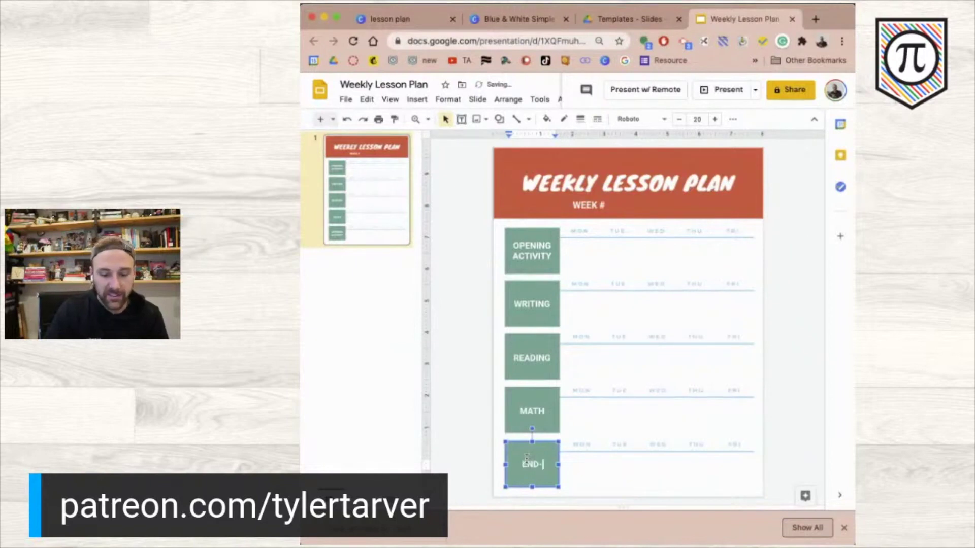
type("OF-DAY")
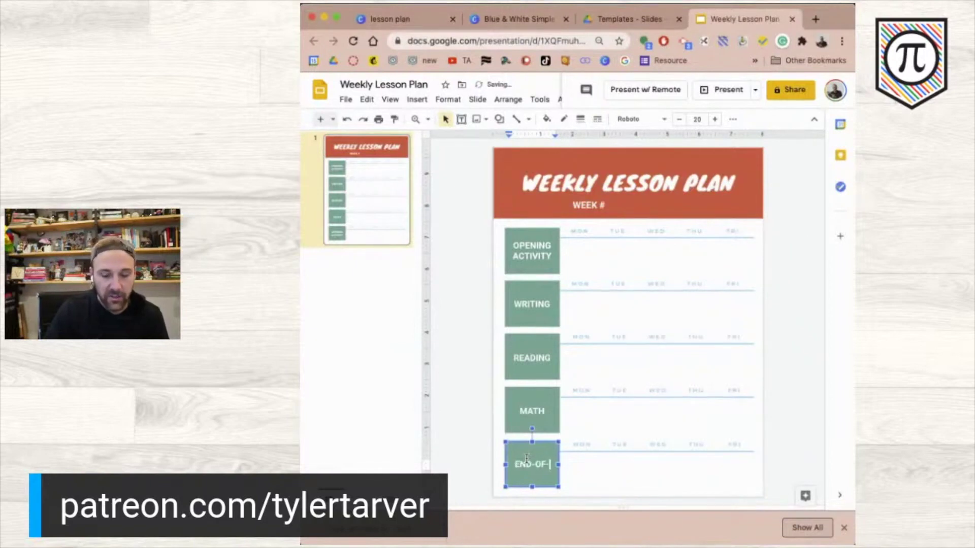
key("Return")
type("PROCEDURES")
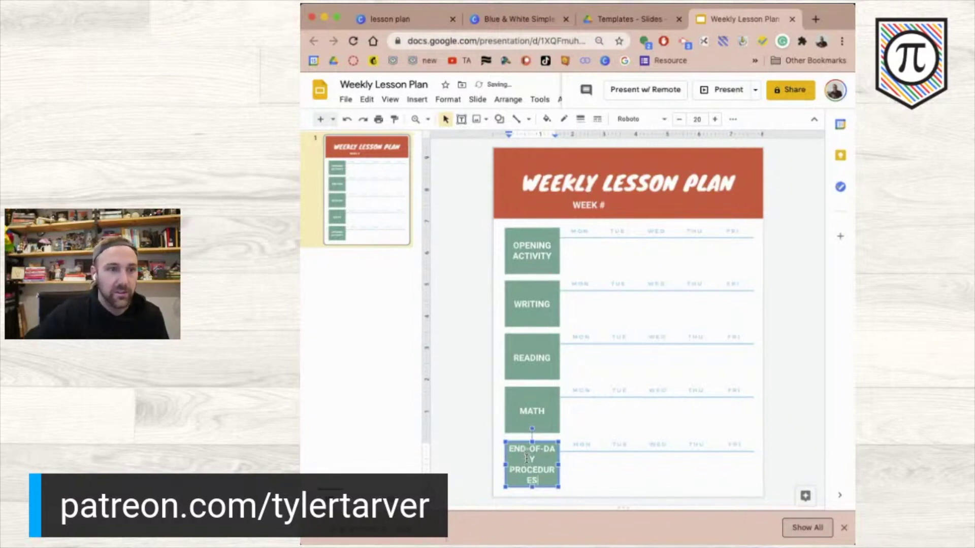
- Reduce the "END-OF-DAY PROCEDURES" text to font size 16 and deselect its box
left_click(679, 120)
left_click(679, 120)
left_click(679, 120)
left_click(680, 120)
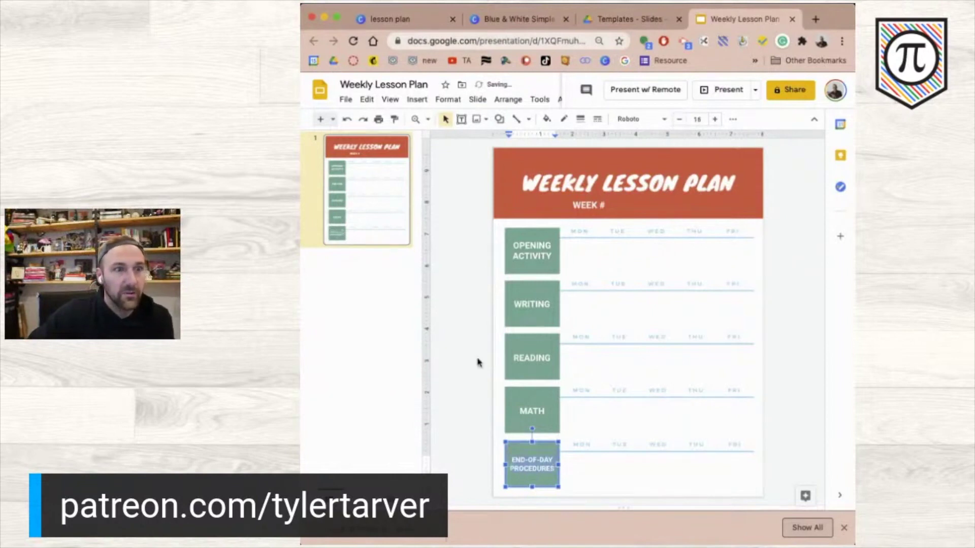
left_click(485, 431)
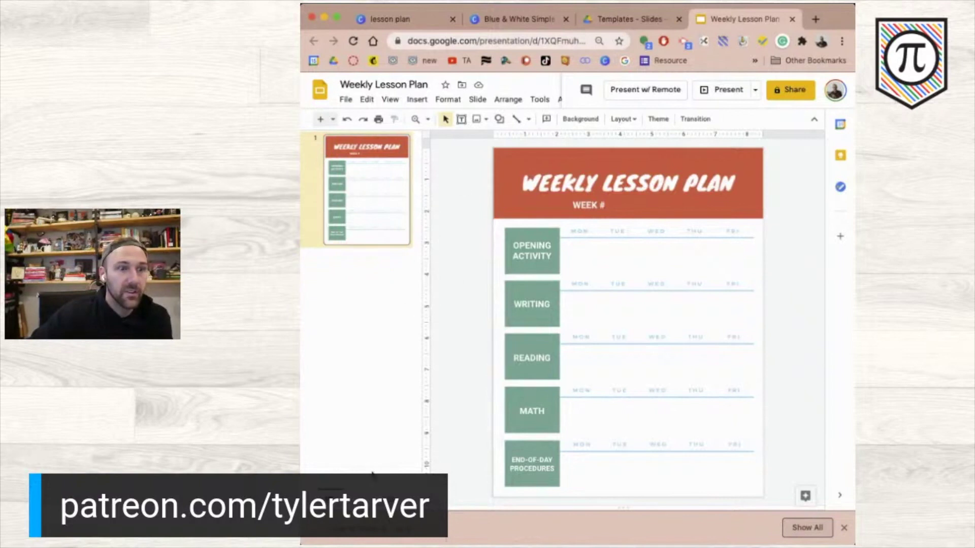
- View the slide grid and the theme's master layouts, and return to the lesson plan slide
key("ctrl+alt+1")
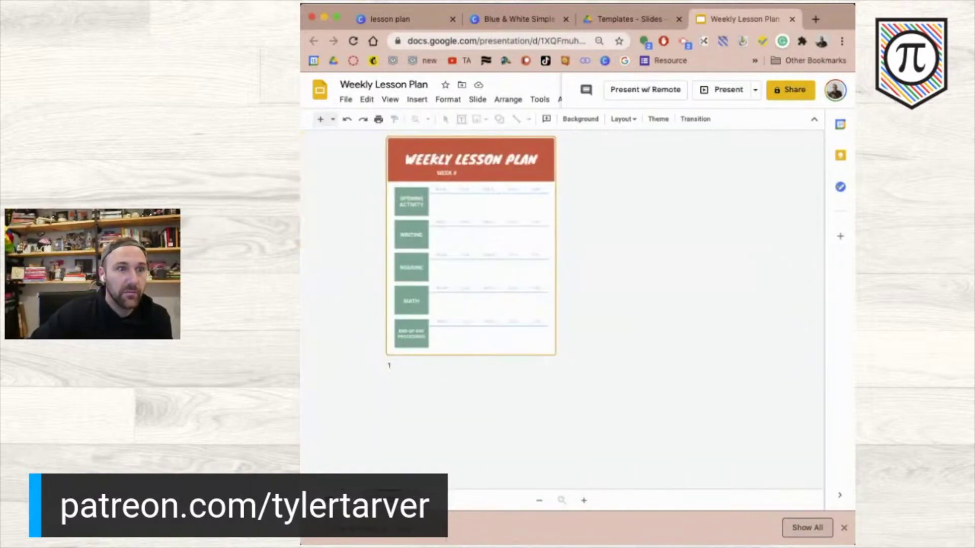
key("ctrl+alt+1")
left_click(390, 99)
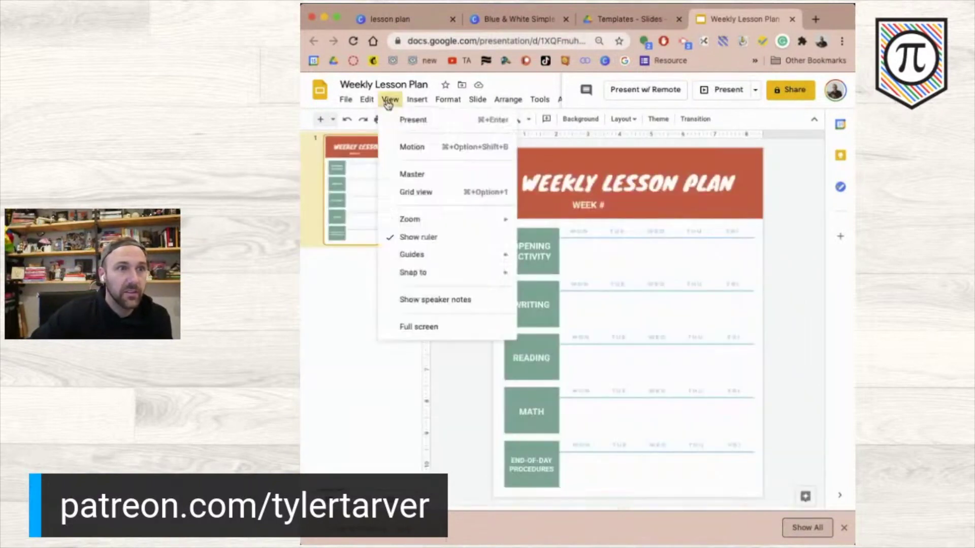
left_click(440, 174)
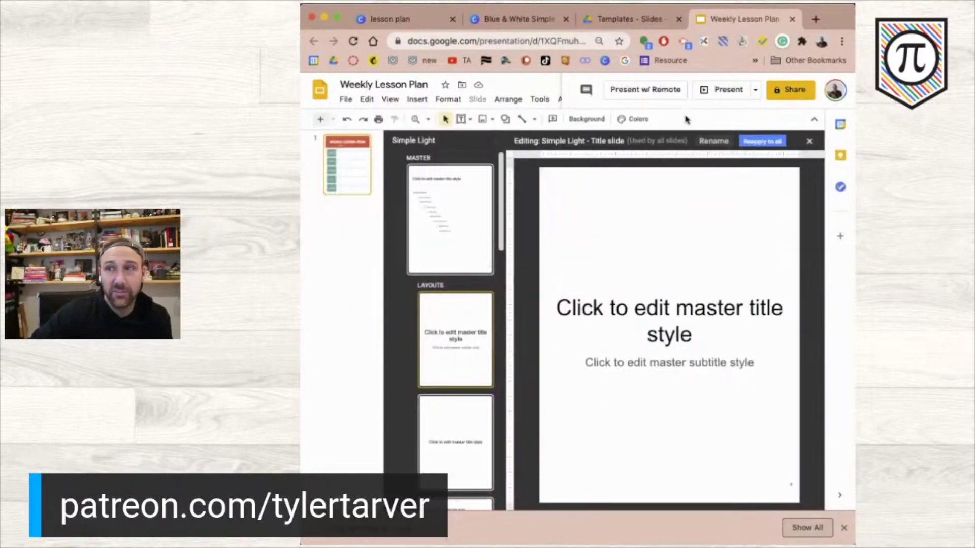
left_click(351, 176)
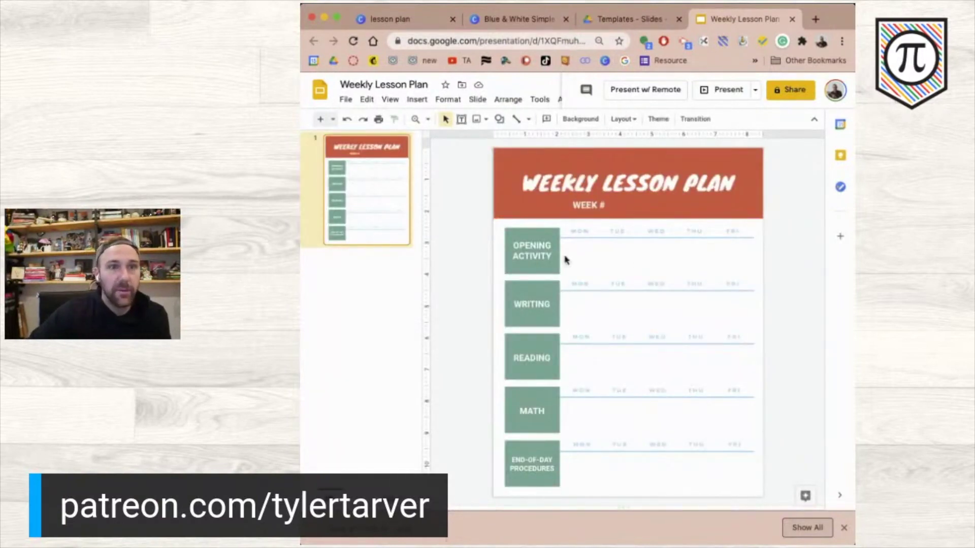
- Draw a text box of about 1.18 by 1.12 in under MON in the OPENING ACTIVITY row and set its font to Roboto
left_click(466, 119)
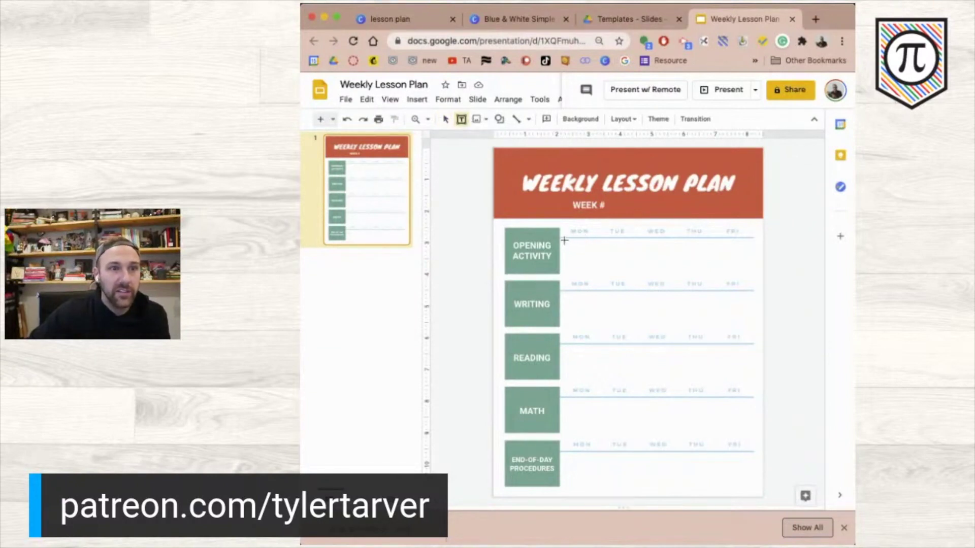
left_click_drag(562, 239, 600, 276)
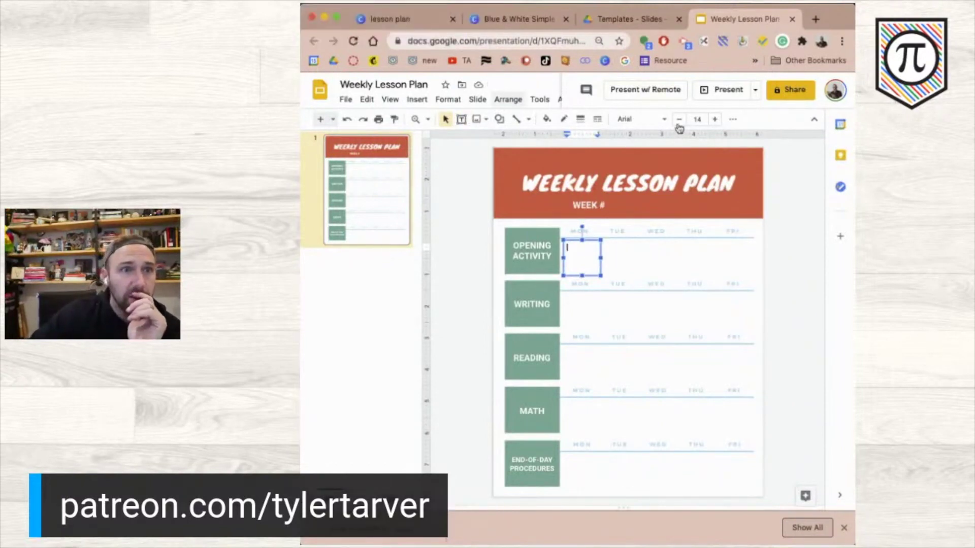
left_click(651, 119)
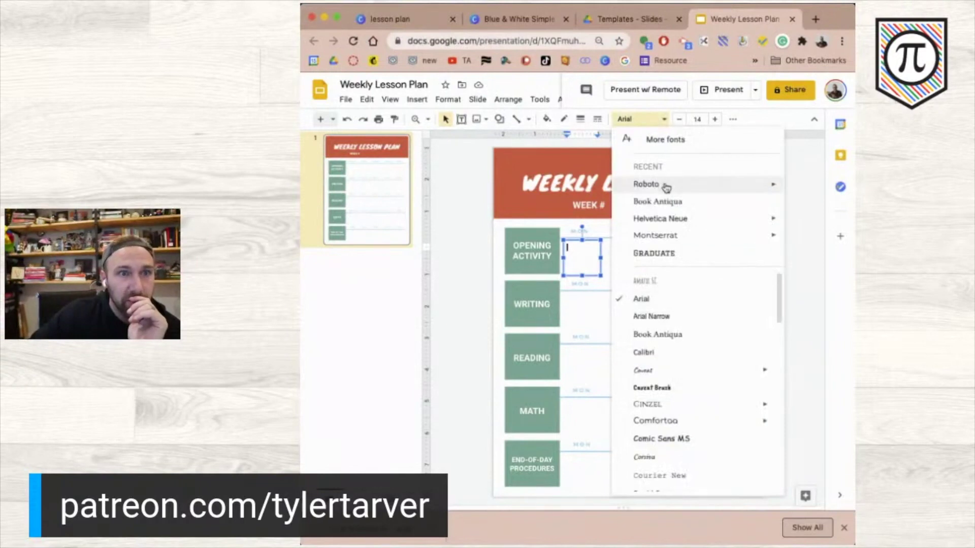
left_click(665, 186)
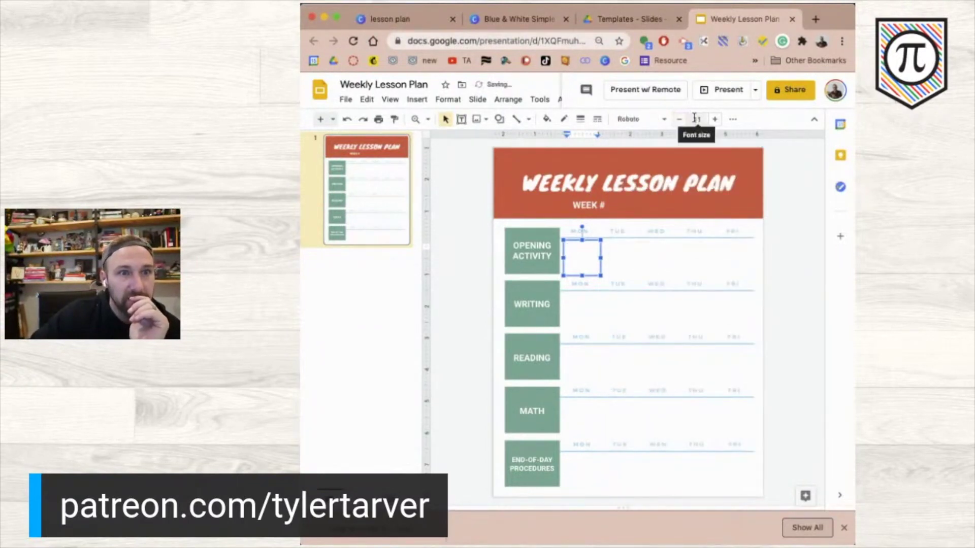
- Set the font size of the Monday text box to 12 and clear the trial text from it
left_click(713, 121)
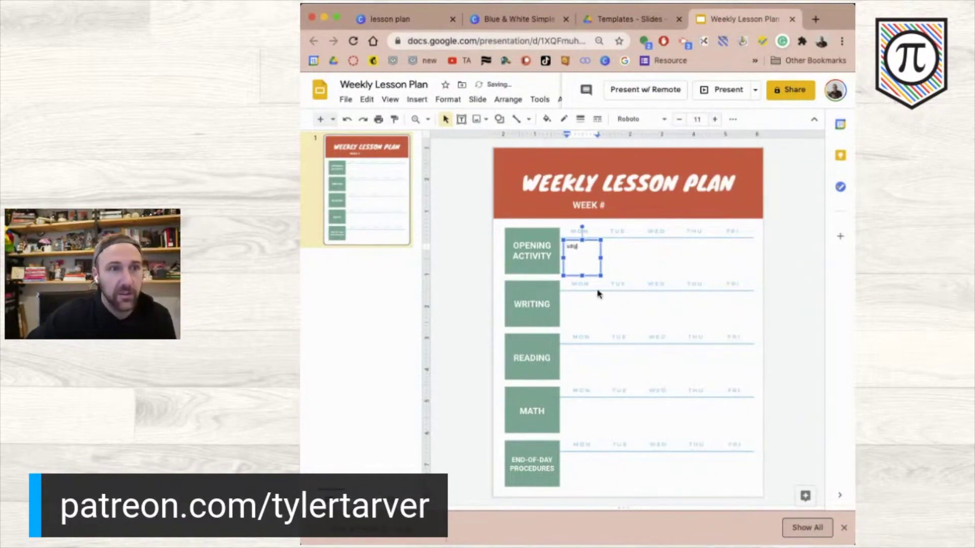
key("BackSpace")
key("BackSpace")
key("BackSpace")
key("BackSpace")
key("BackSpace")
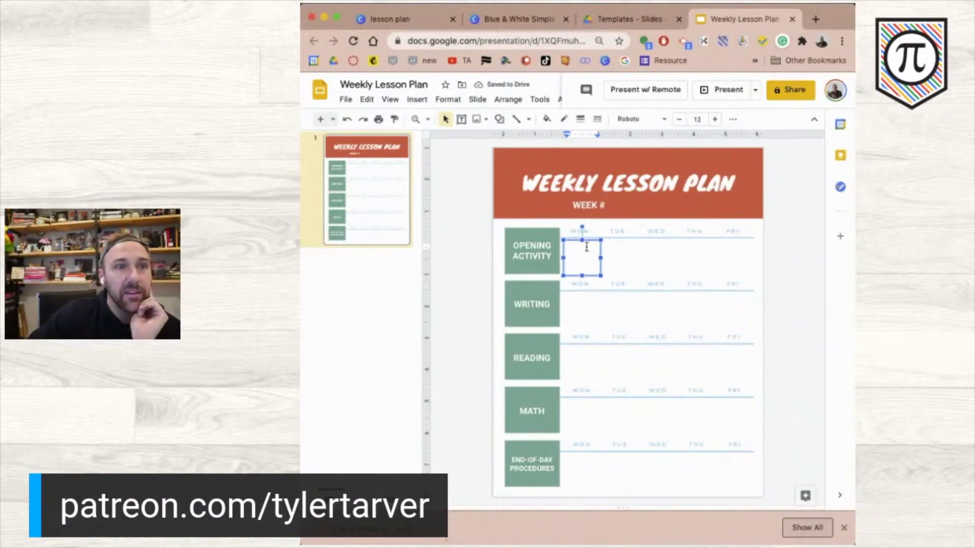
- Examine the size, position, text fitting and other formatting options of the Monday text box
left_click(733, 121)
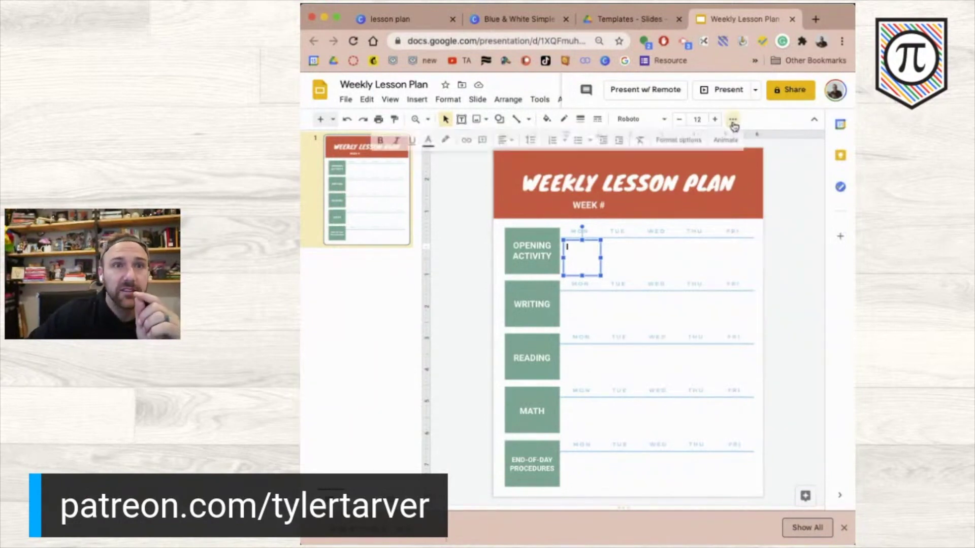
left_click(733, 122)
left_click(733, 122)
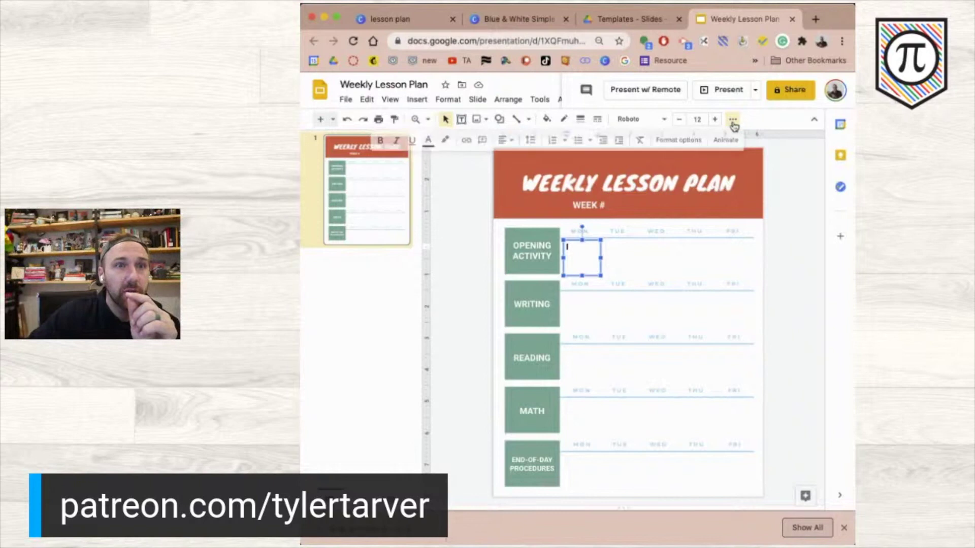
left_click(693, 140)
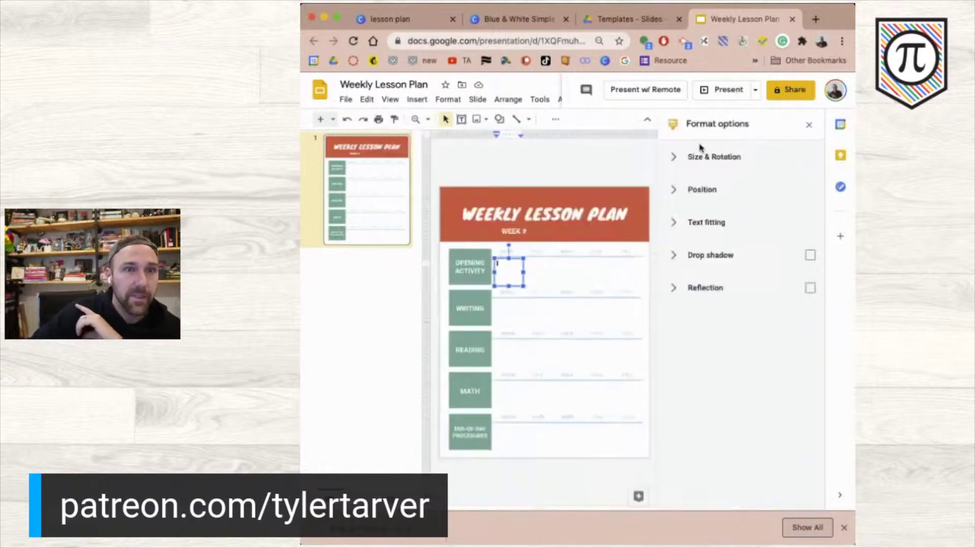
left_click(674, 159)
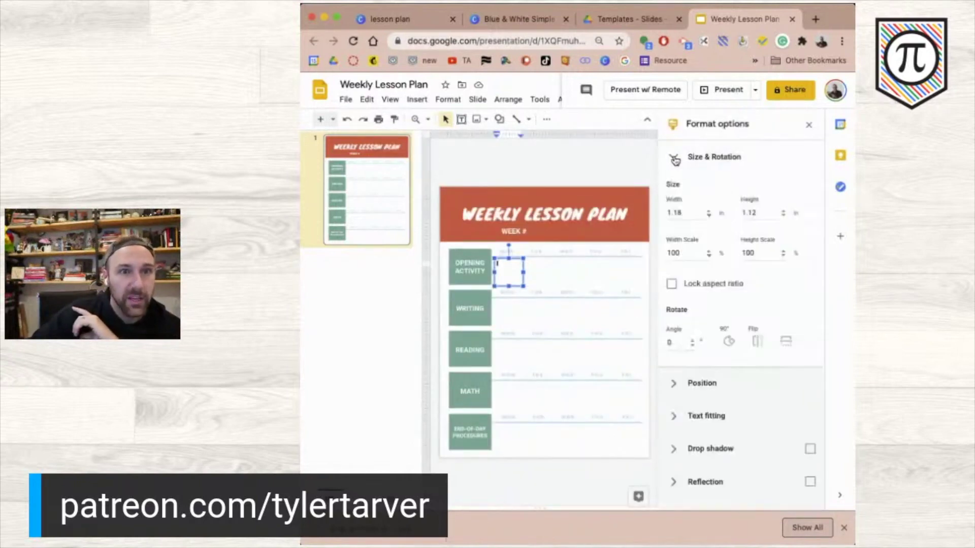
left_click(675, 159)
left_click(673, 192)
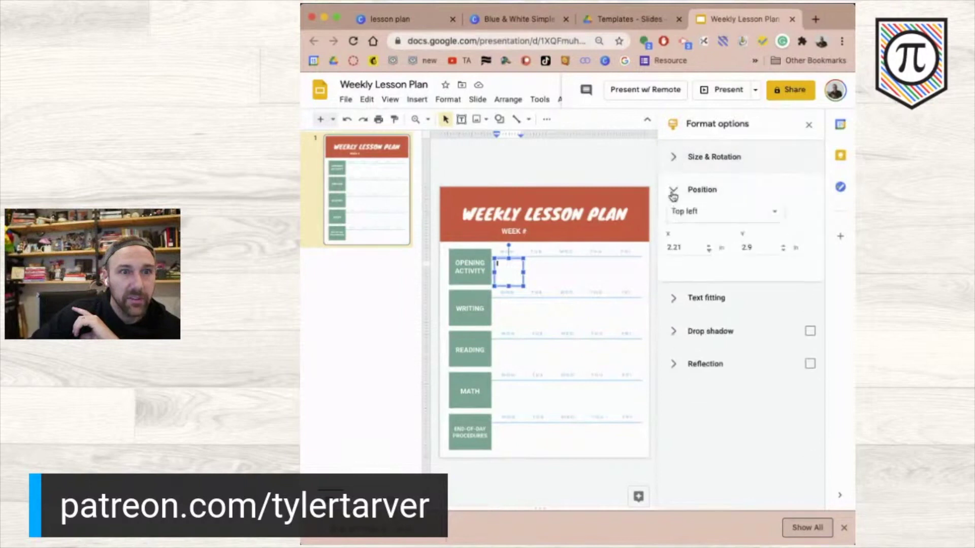
left_click(673, 192)
left_click(673, 223)
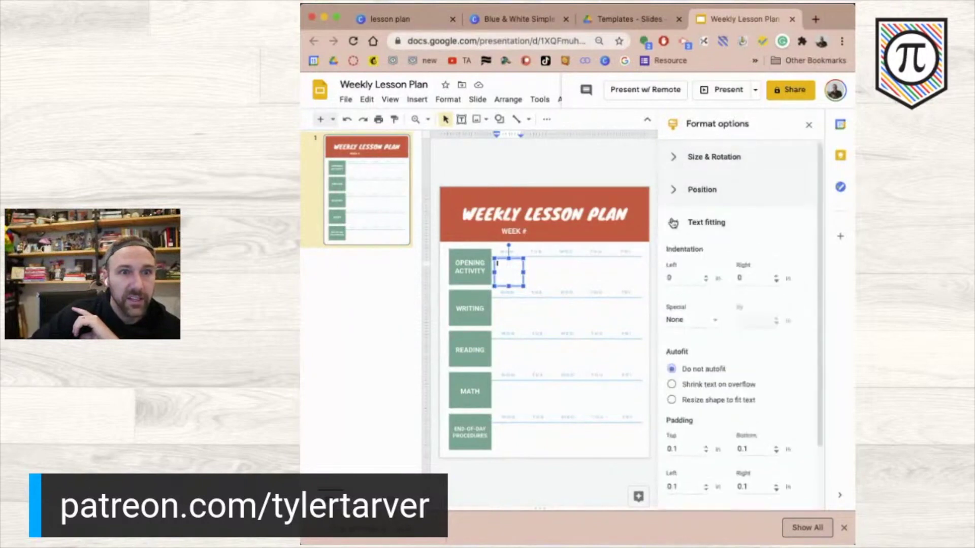
left_click(673, 223)
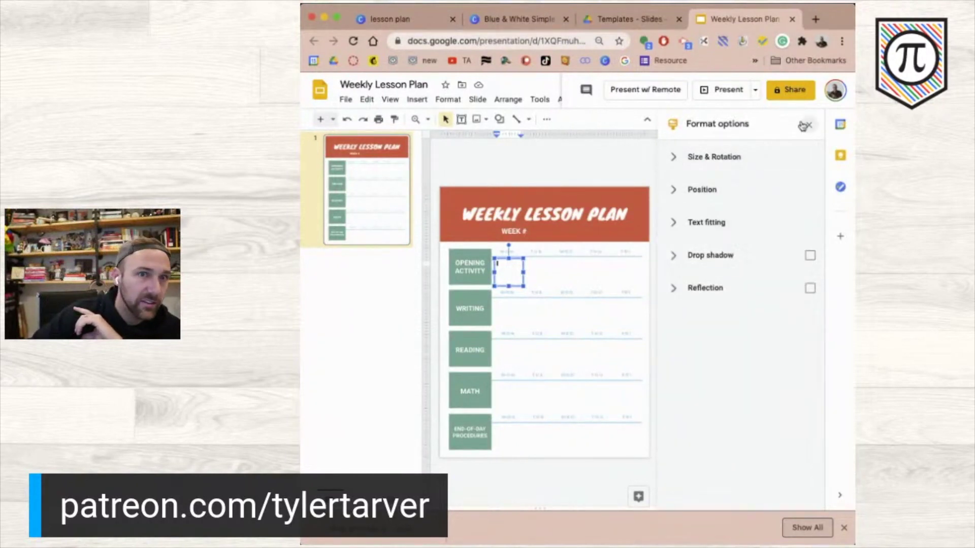
left_click(808, 125)
right_click(582, 249)
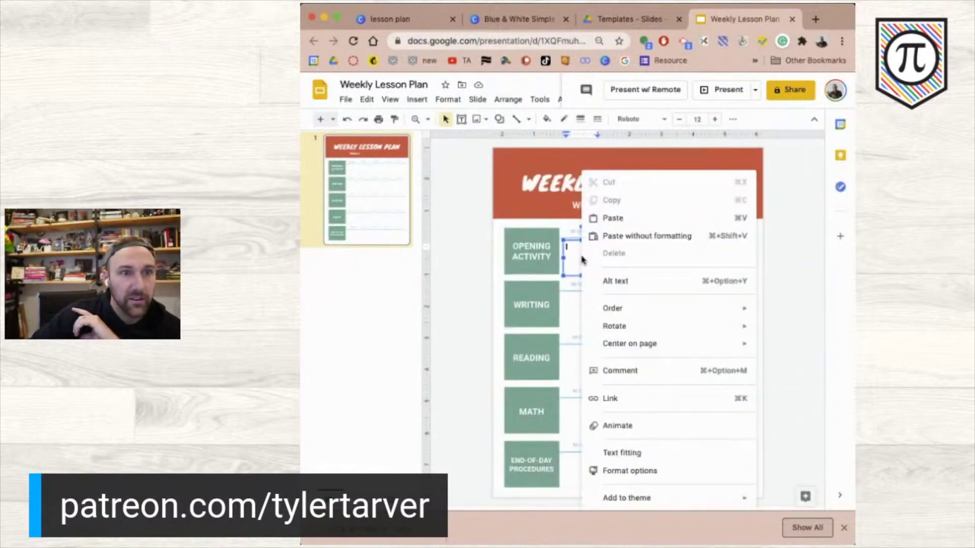
left_click(571, 253)
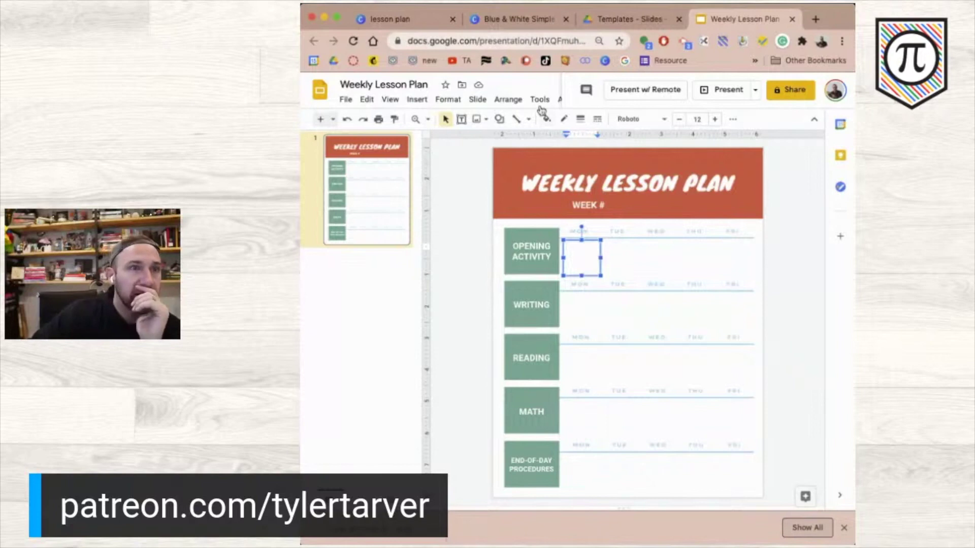
- Widen the browser window, and try the Monday box with several lines of "Asdf" sample text before emptying it again
left_click_drag(854, 301, 892, 309)
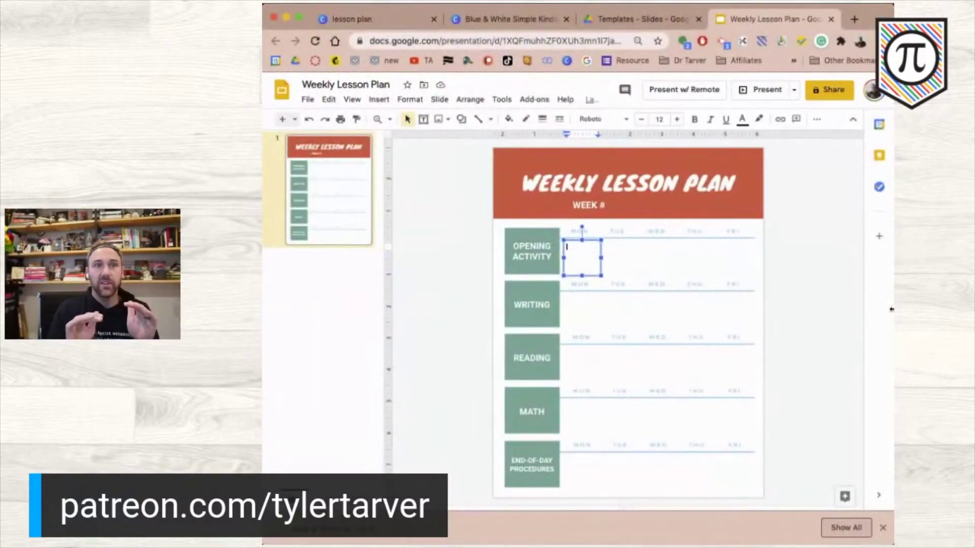
type("Asdf")
key("Return")
type("Asdf")
key("Return")
type("Asdfasdf")
key("Return")
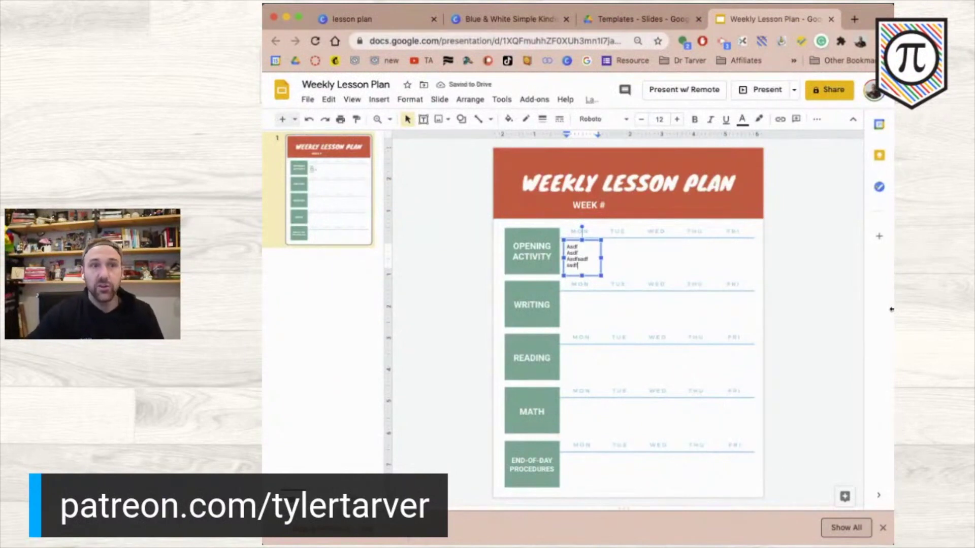
key("ctrl+a")
key("BackSpace")
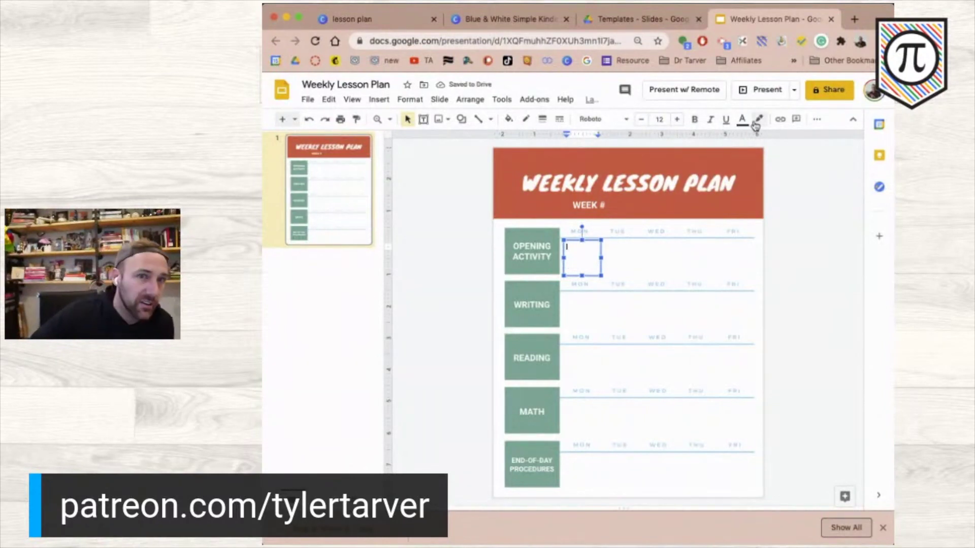
- Set the text colour of the Monday box to the theme's dark grey and deselect the box
left_click(817, 121)
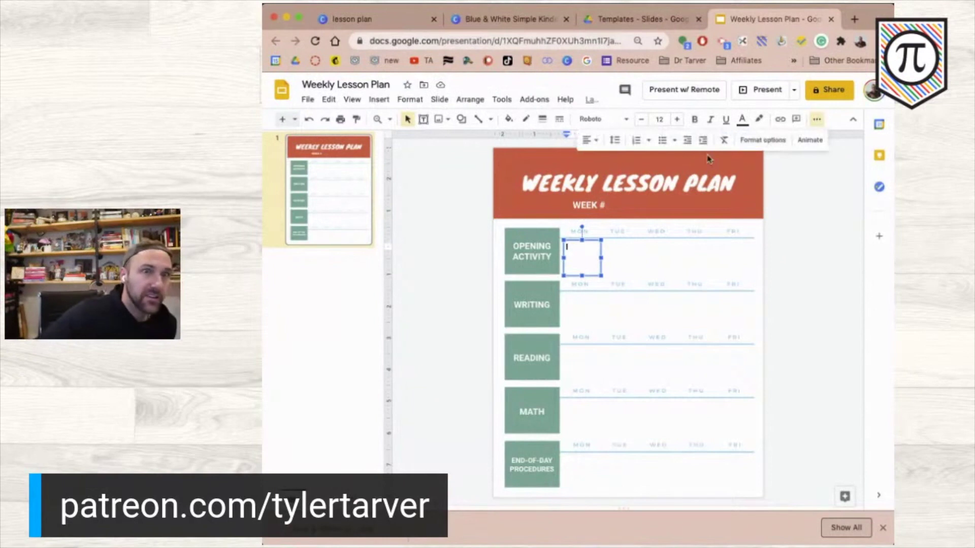
left_click(742, 120)
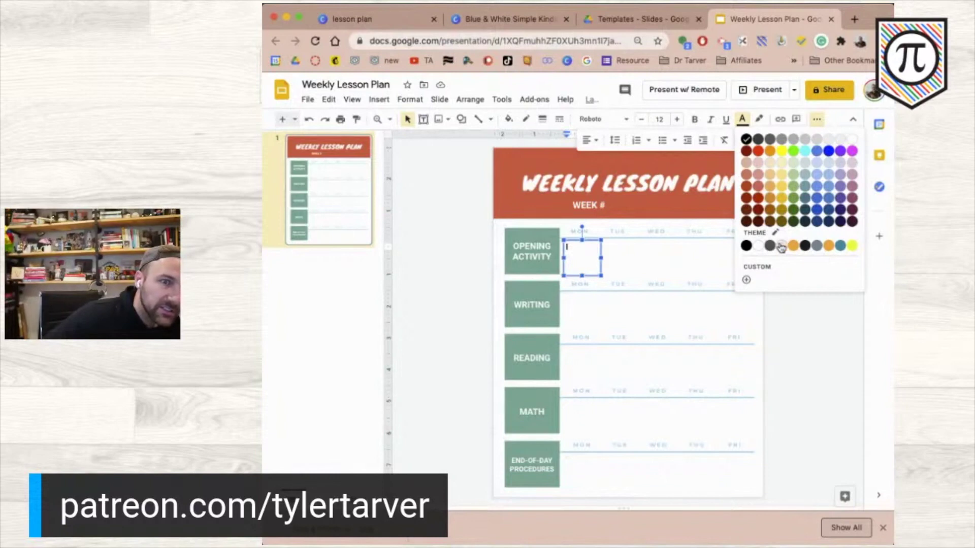
left_click(781, 246)
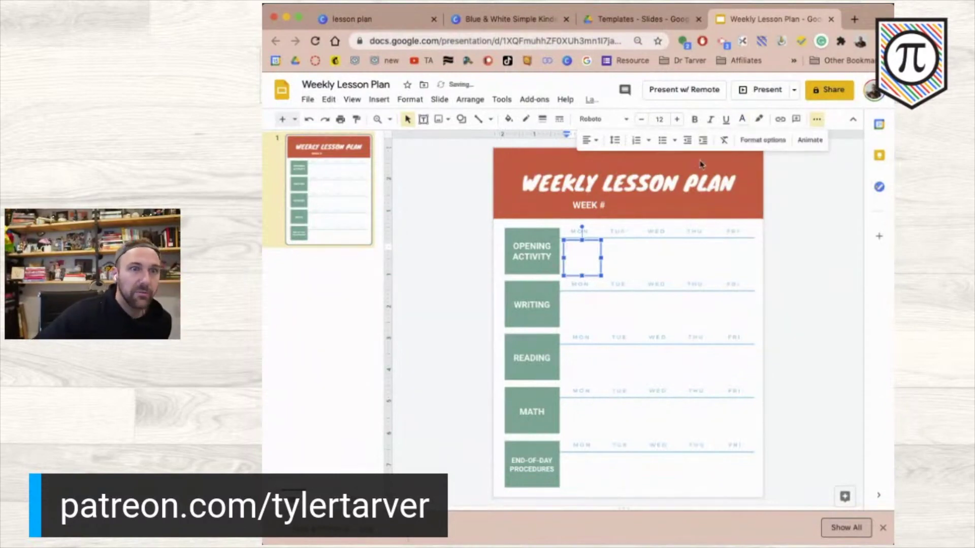
left_click(742, 120)
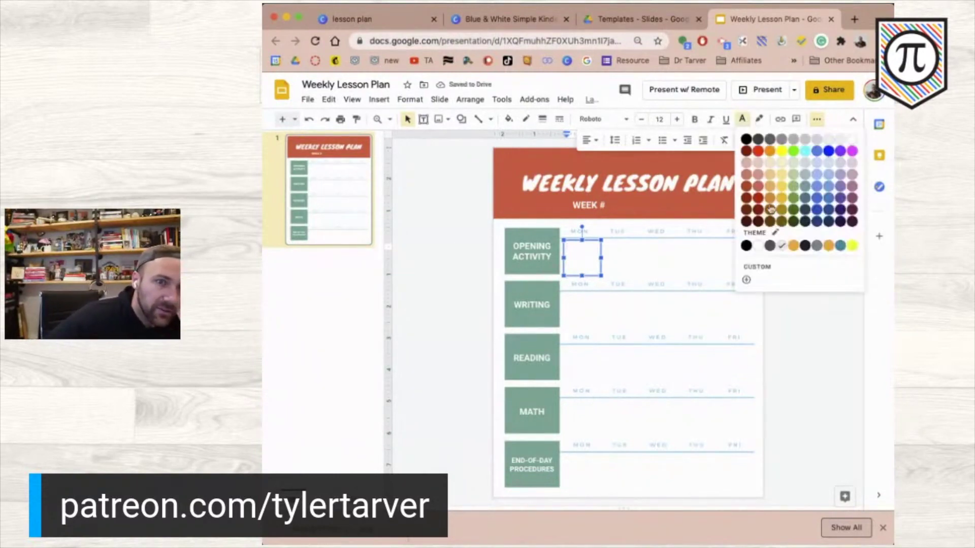
left_click(770, 247)
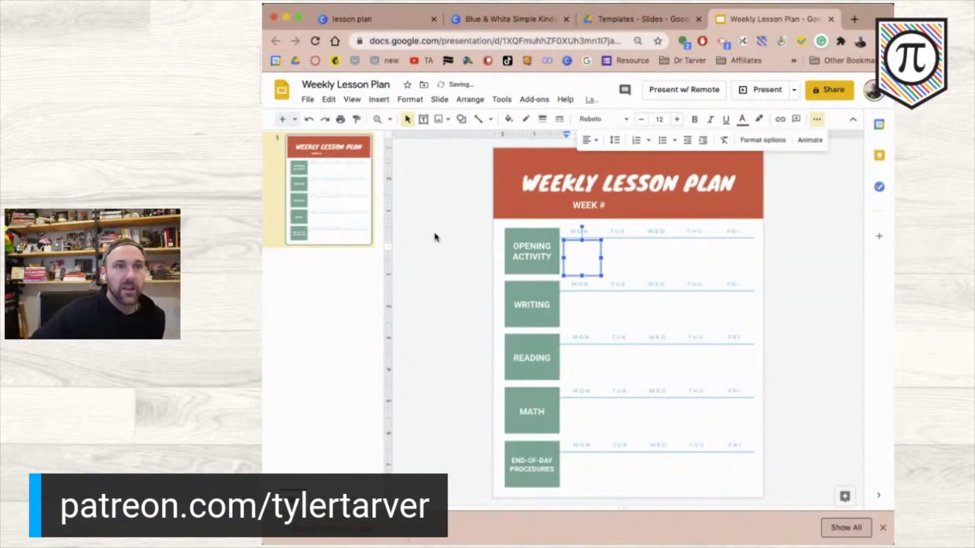
left_click(822, 272)
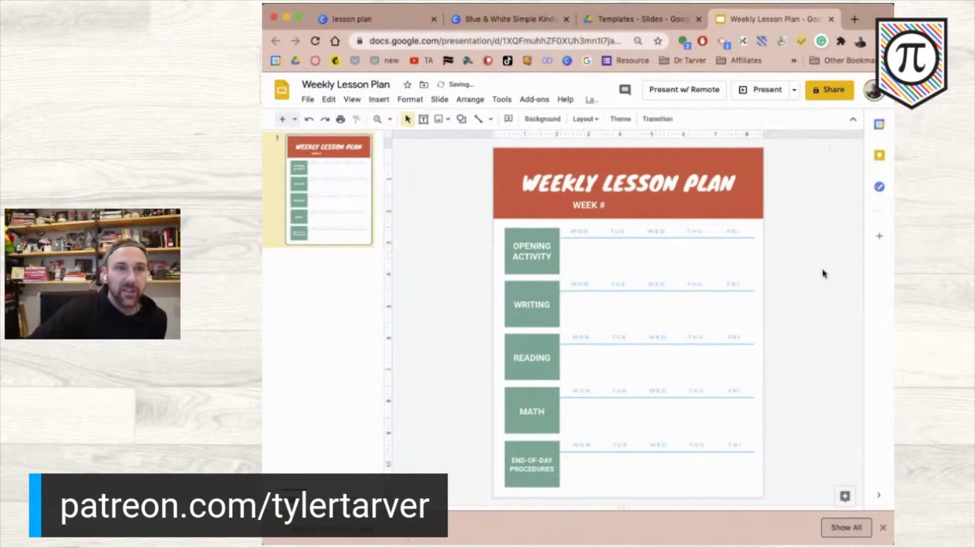
- Duplicate the empty Monday text box of the Opening Activity row into the Tuesday, Wednesday and Thursday columns
left_click(573, 247)
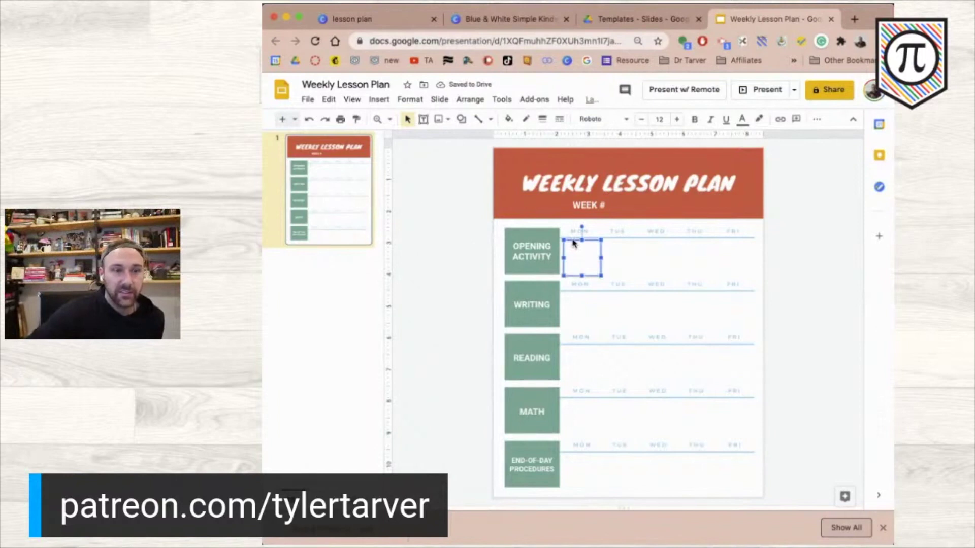
left_click_drag(572, 244, 613, 243)
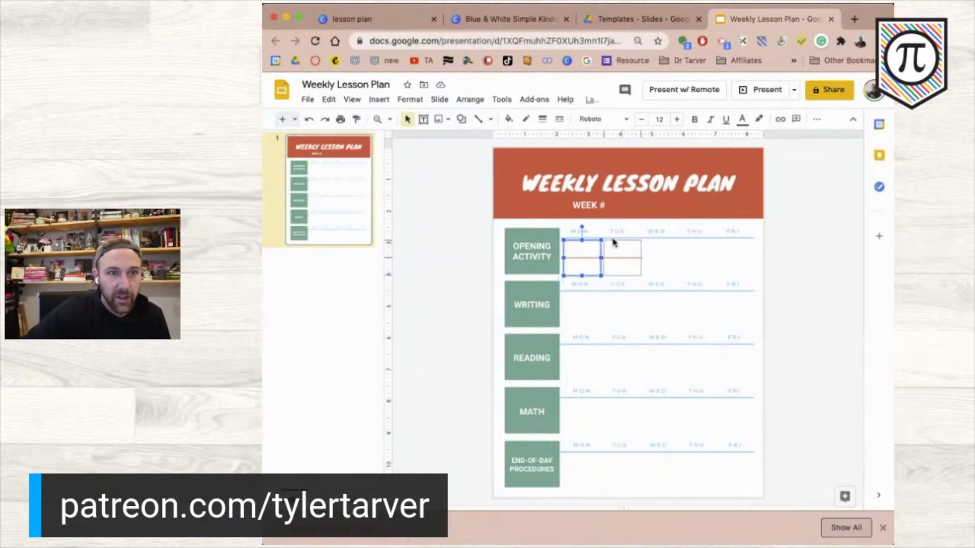
left_click_drag(613, 243, 613, 243)
left_click(587, 246)
left_click(614, 245)
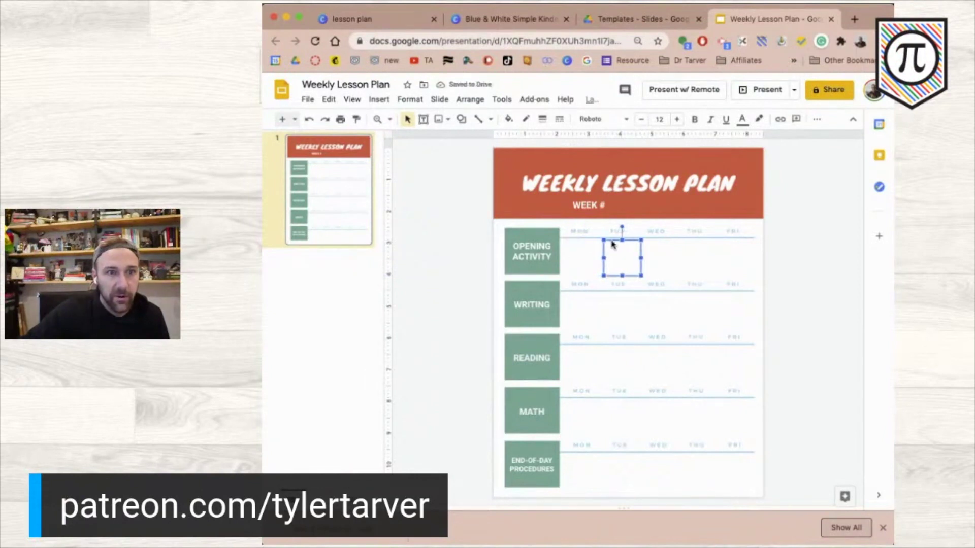
left_click_drag(612, 243, 691, 241)
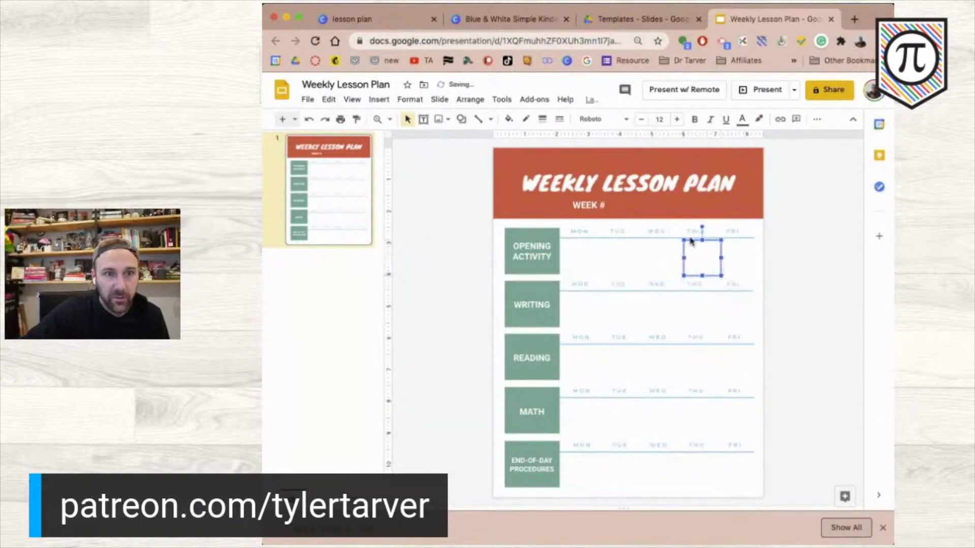
- Undo the latest text box copies in the Opening Activity row
key("super+z")
key("super+z")
key("super+z")
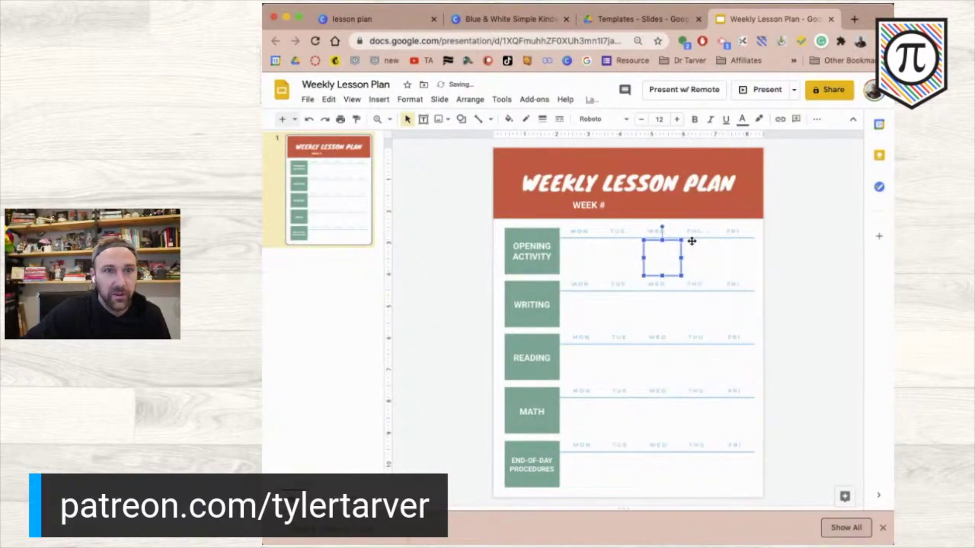
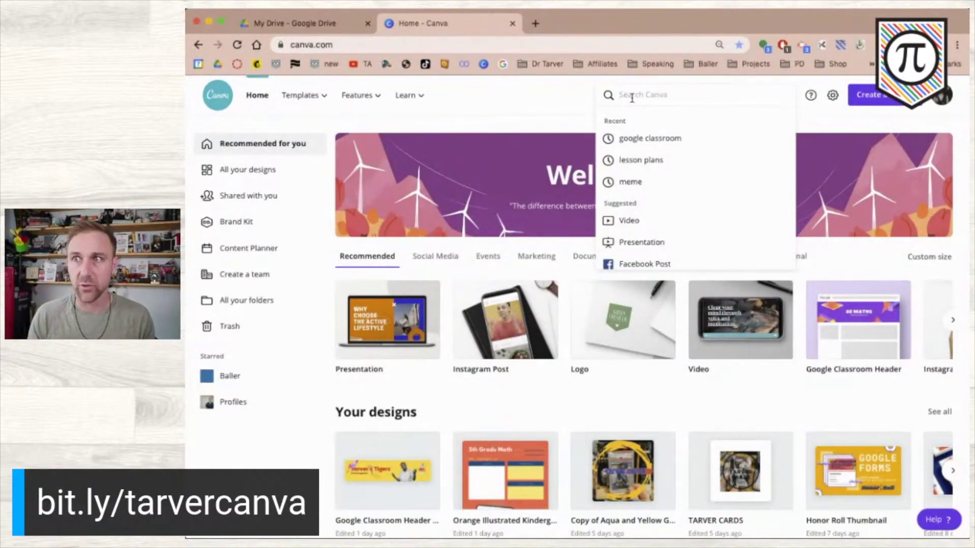
- Search the Canva templates for "lesson plan" and browse through the designs
type("lesson plan")
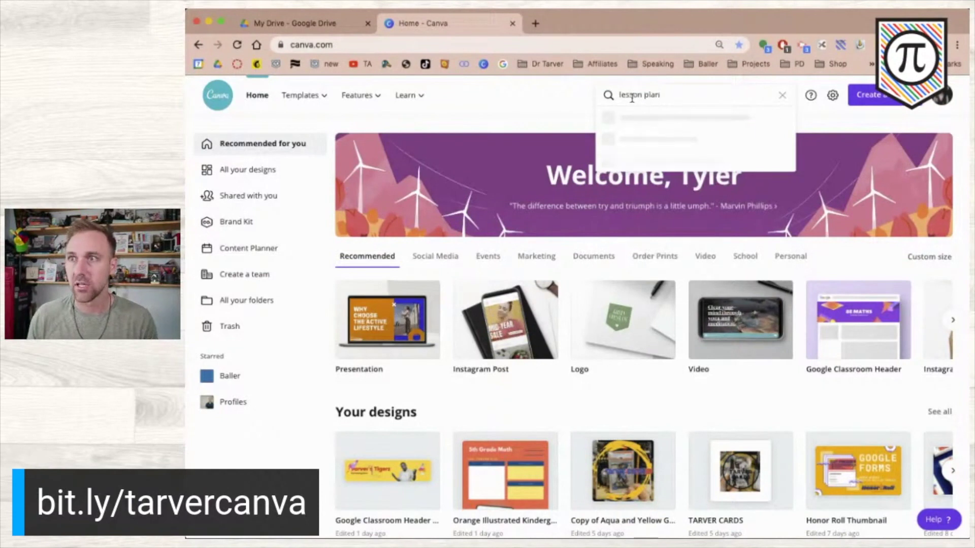
left_click(671, 162)
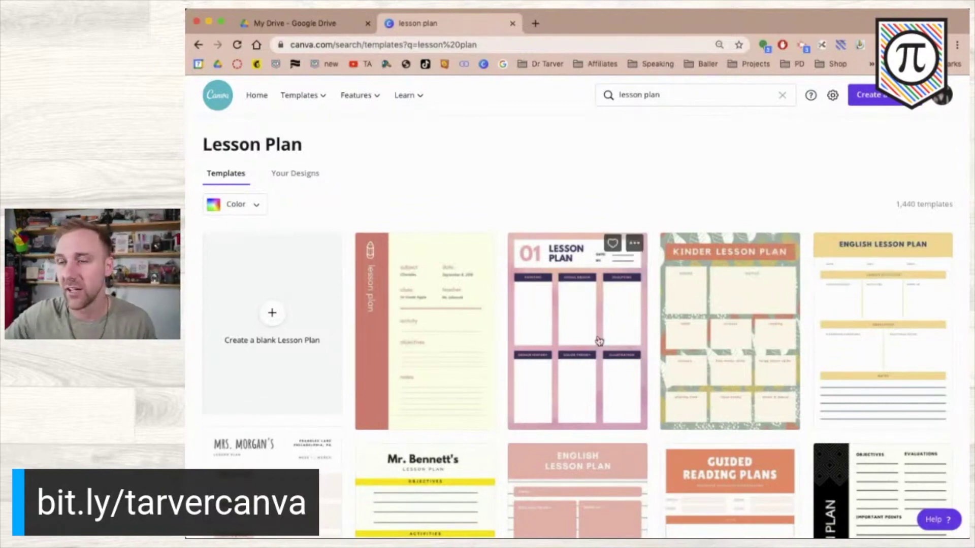
scroll(598, 340, "down", 4)
scroll(599, 340, "down", 2)
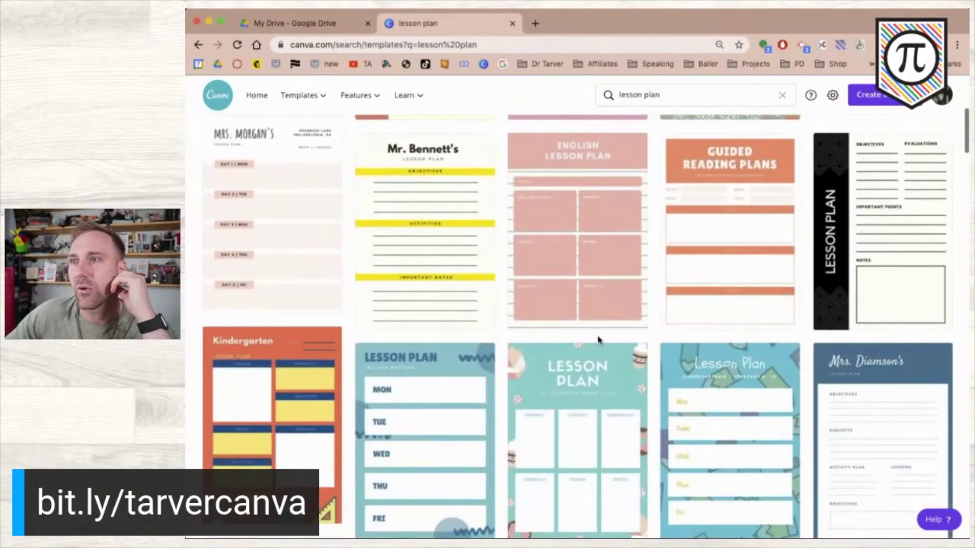
scroll(599, 338, "down", 1)
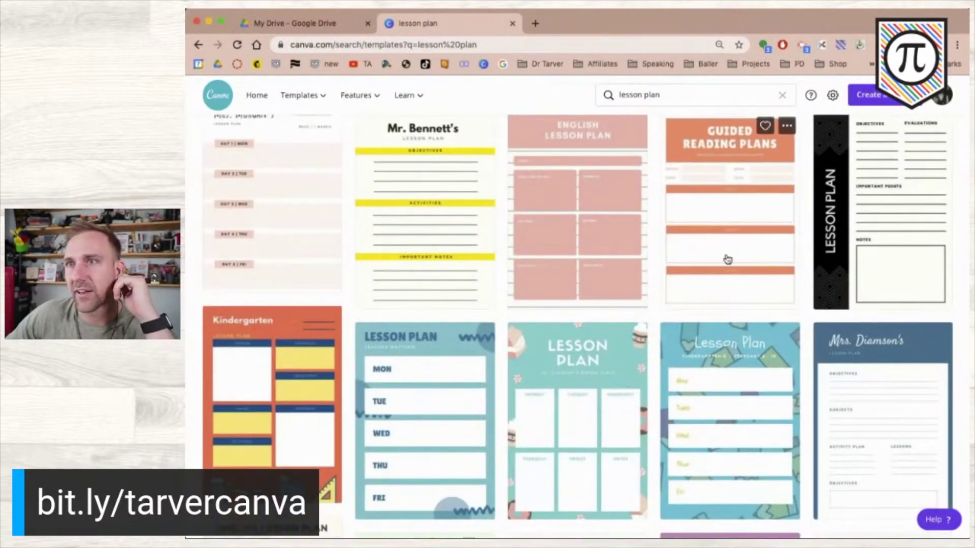
scroll(683, 262, "down", 2)
scroll(683, 261, "down", 4)
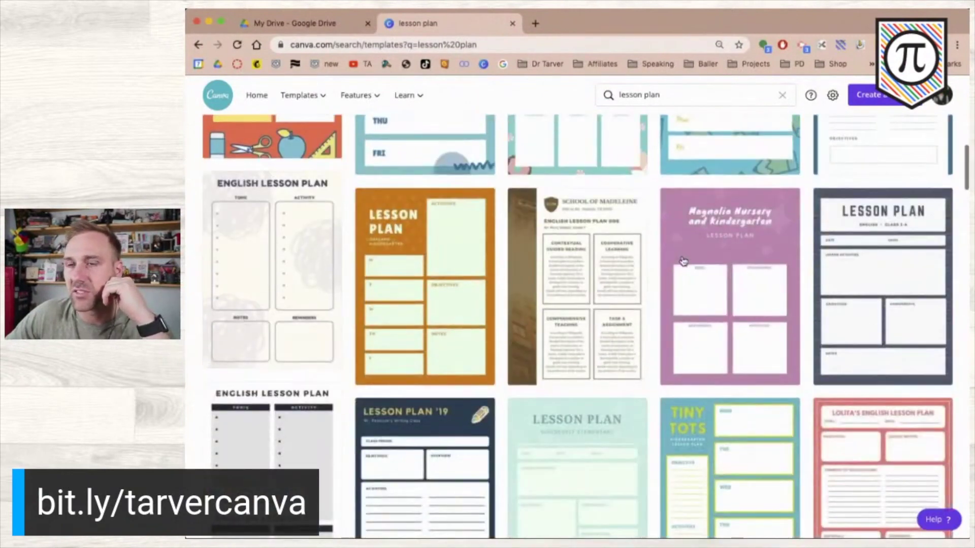
scroll(683, 261, "down", 2)
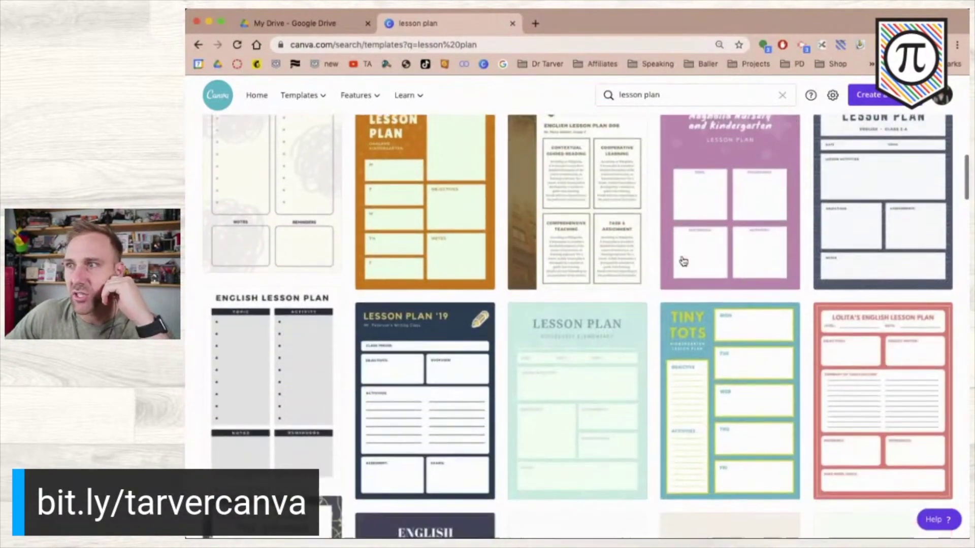
scroll(664, 262, "up", 2)
scroll(664, 263, "down", 1)
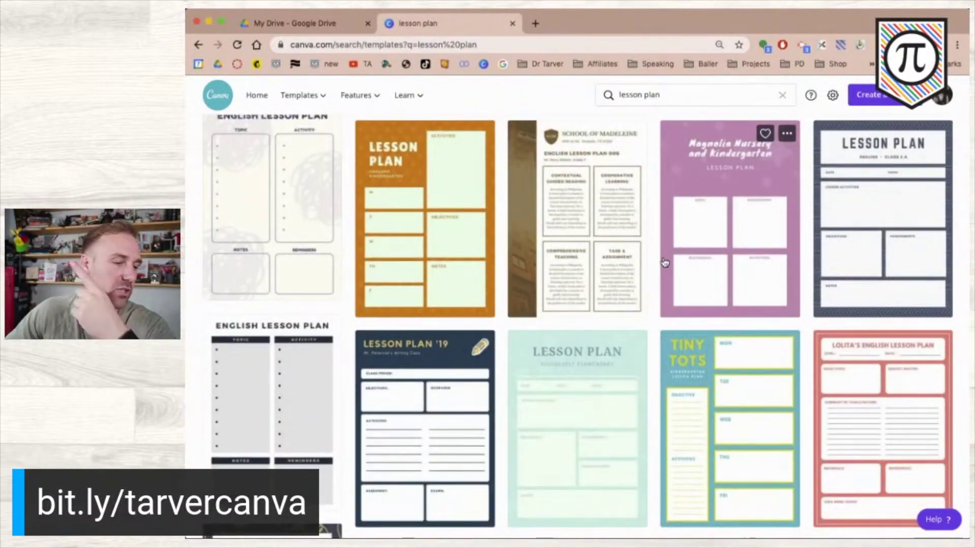
scroll(664, 262, "down", 3)
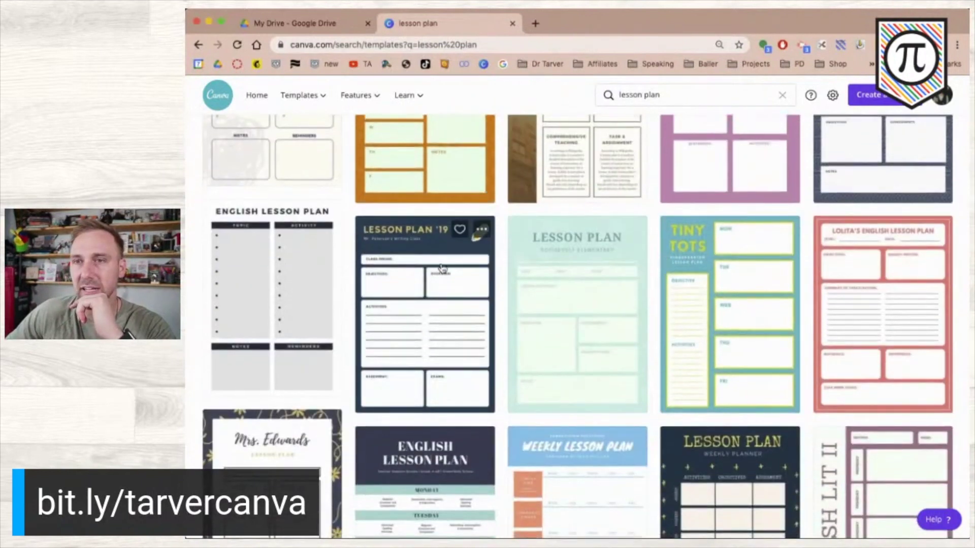
- Open the navy "Lesson Plan '19" template with the pencil icon for editing, and close the search results page
left_click(409, 271)
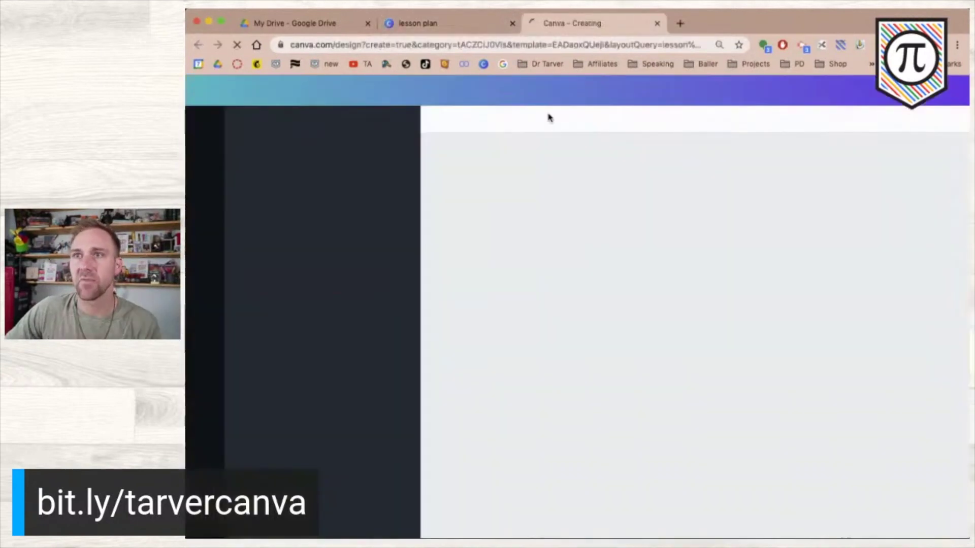
left_click(512, 24)
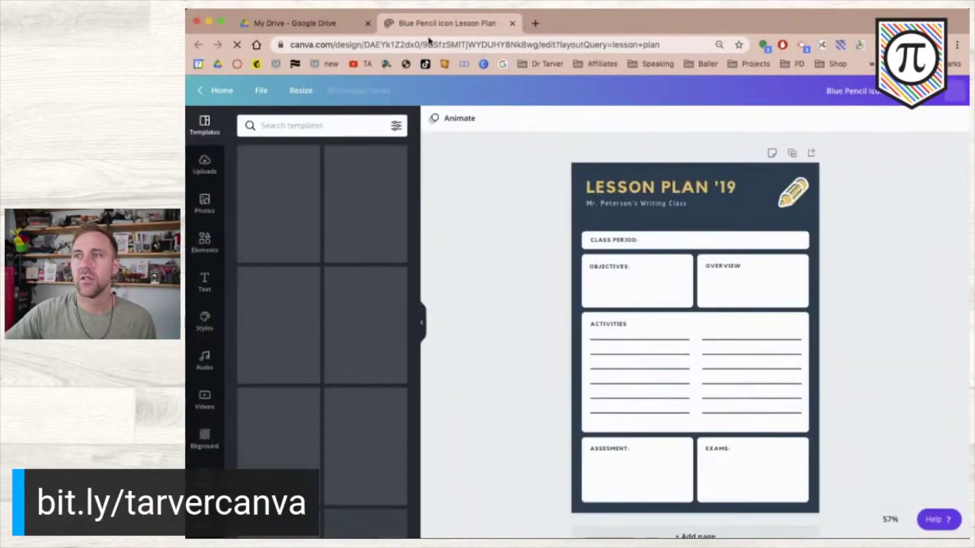
left_click(422, 324)
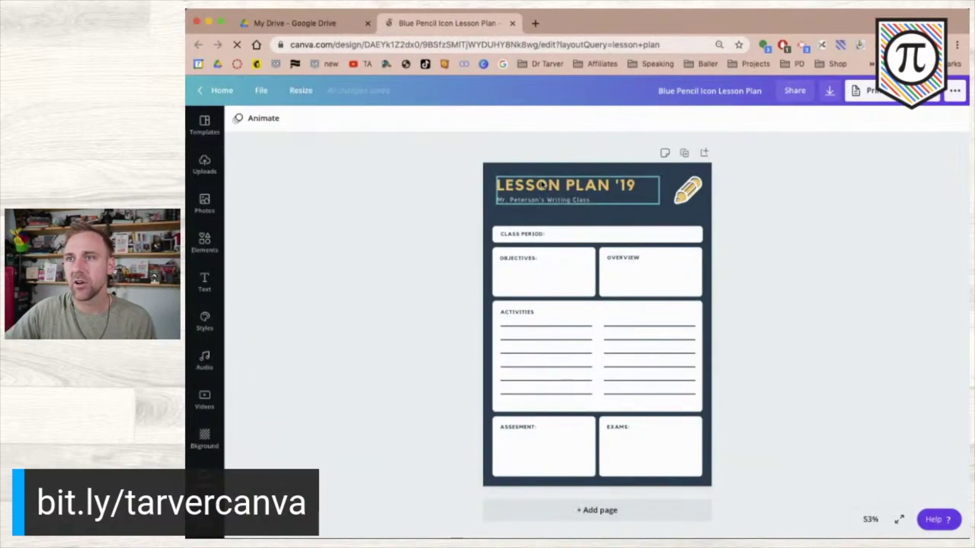
- Remove "'19" from the template's title and delete the subtitle text with the teacher's name below it
left_click(627, 188)
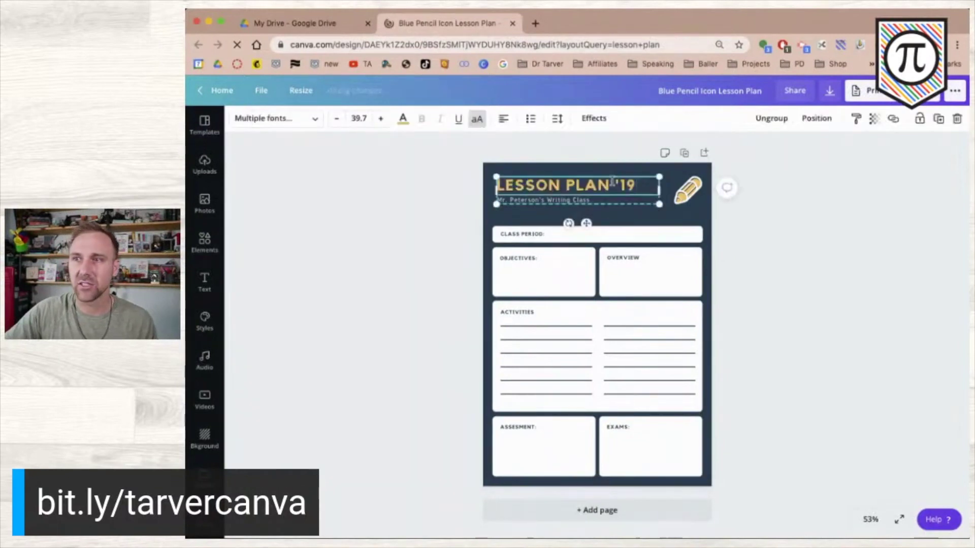
left_click_drag(613, 181, 648, 190)
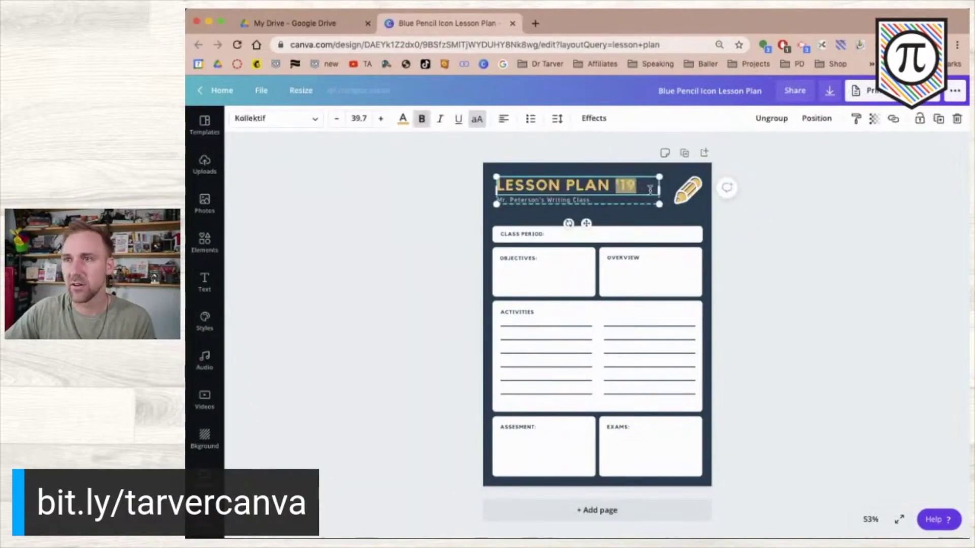
key("BackSpace")
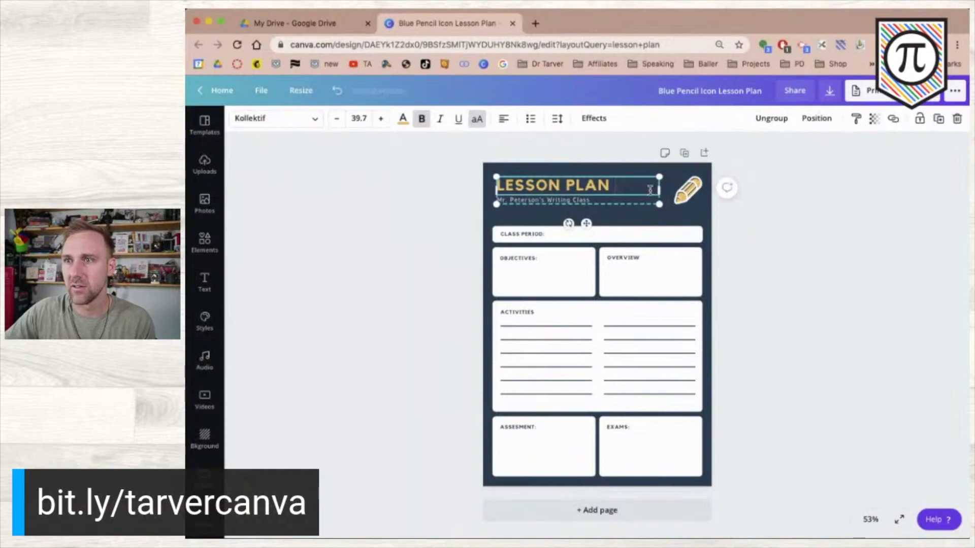
double_click(515, 202)
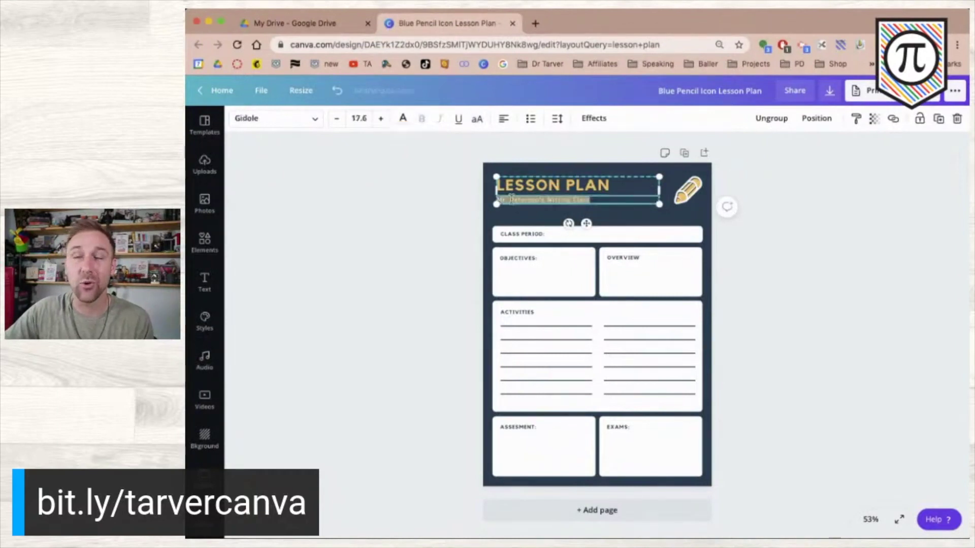
key("BackSpace")
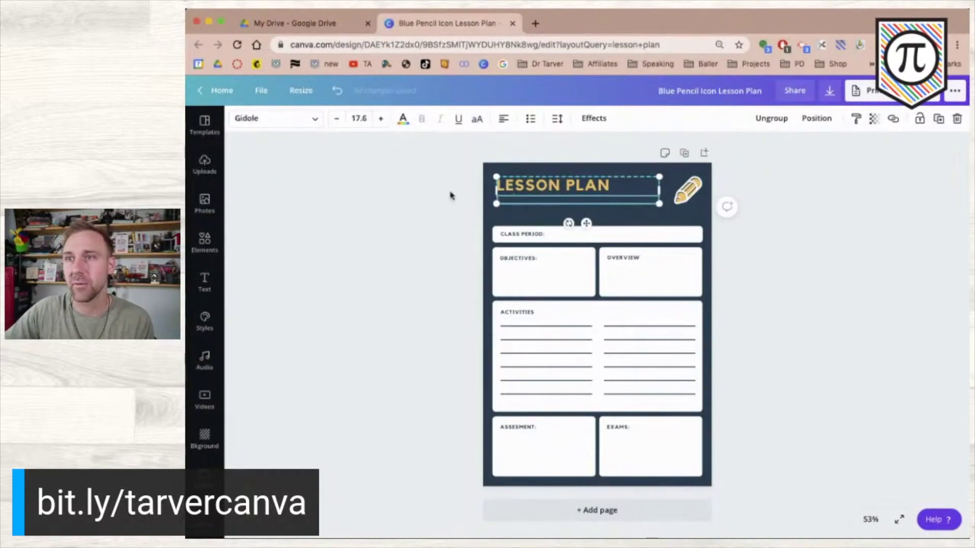
left_click(450, 195)
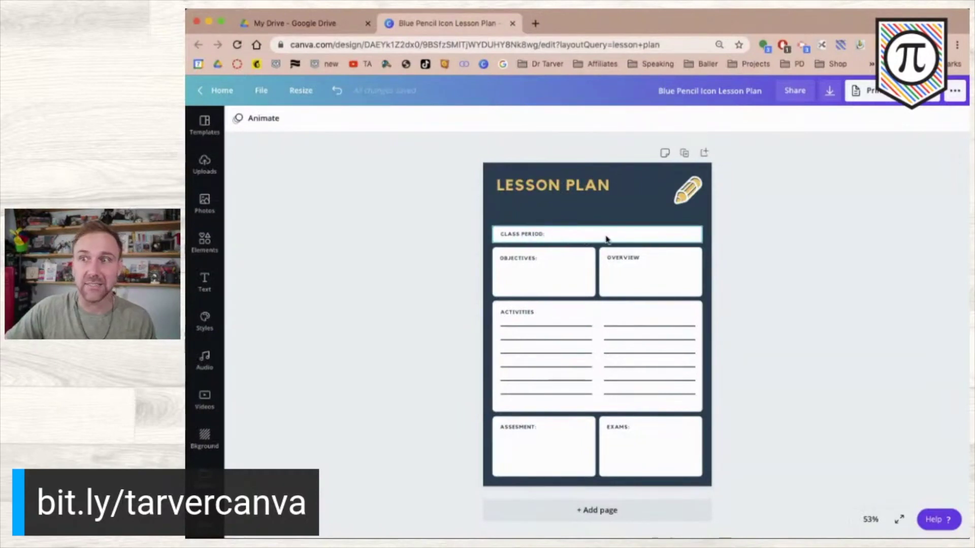
- Check the colour choices for the navy page background, and open the Baller folder to look through its images
left_click(489, 166)
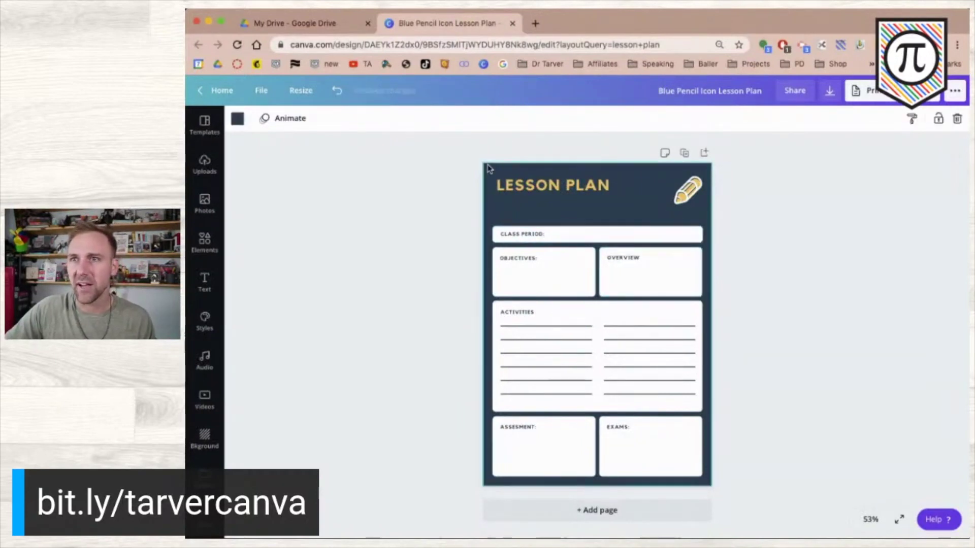
left_click(235, 119)
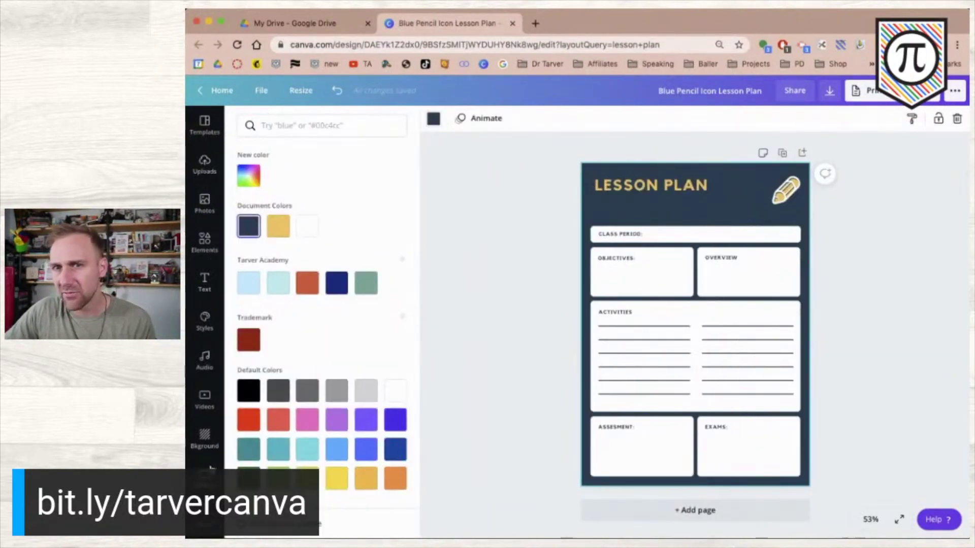
left_click(204, 478)
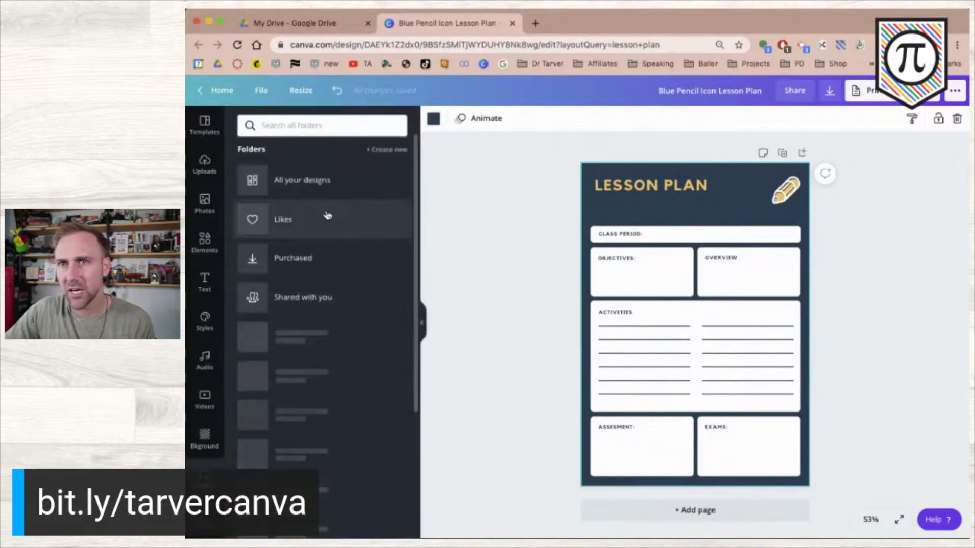
left_click(338, 415)
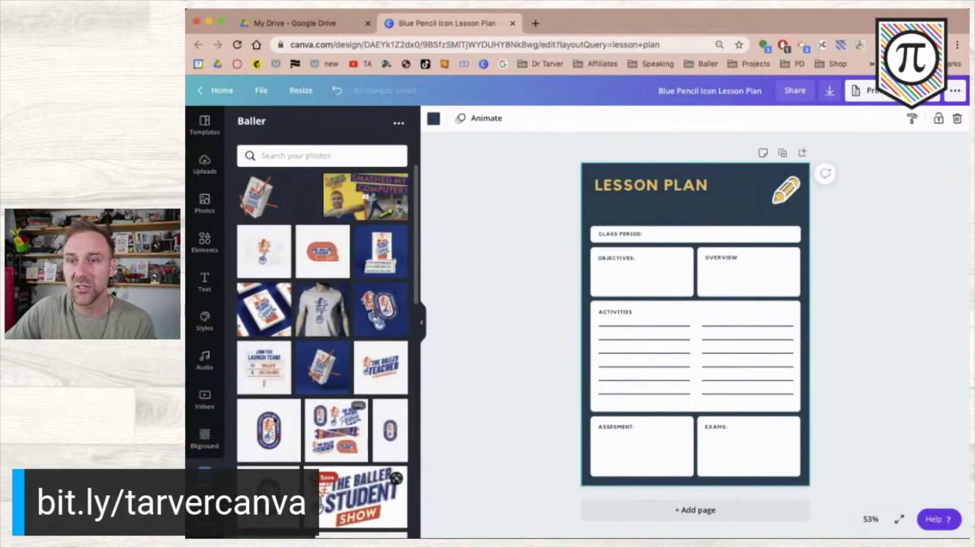
scroll(269, 435, "down", 2)
scroll(269, 435, "up", 2)
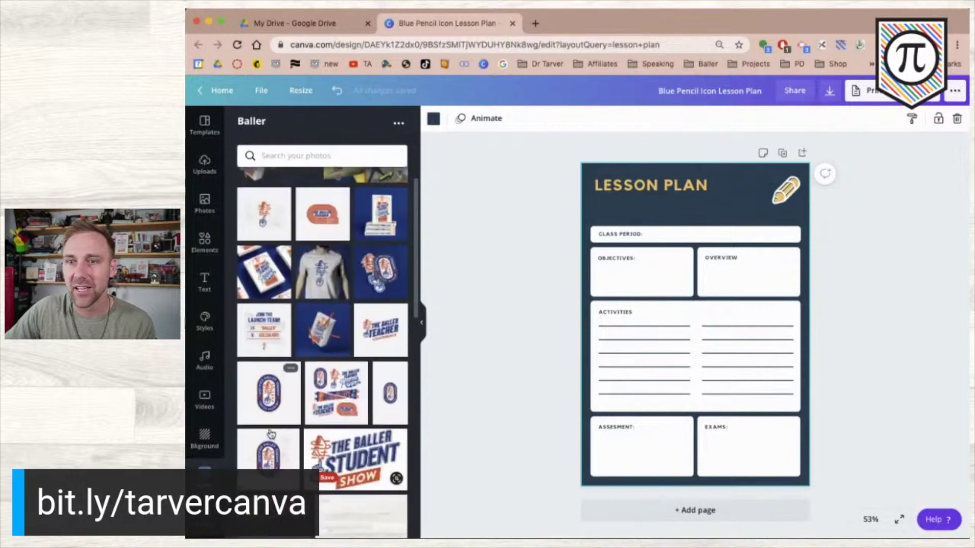
scroll(282, 348, "down", 2)
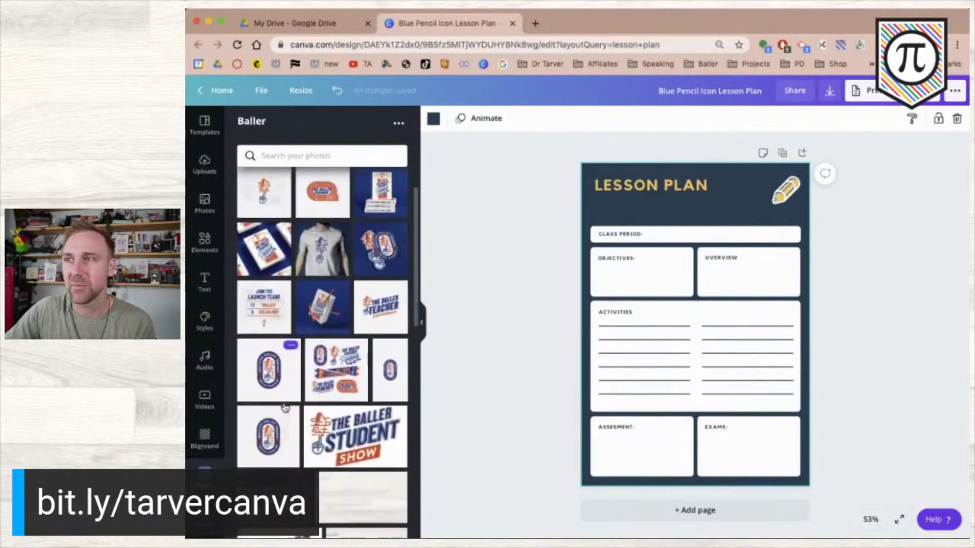
- Delete the pencil icon from the header and set the light wood texture from the Baller folder as the page background
left_click(794, 189)
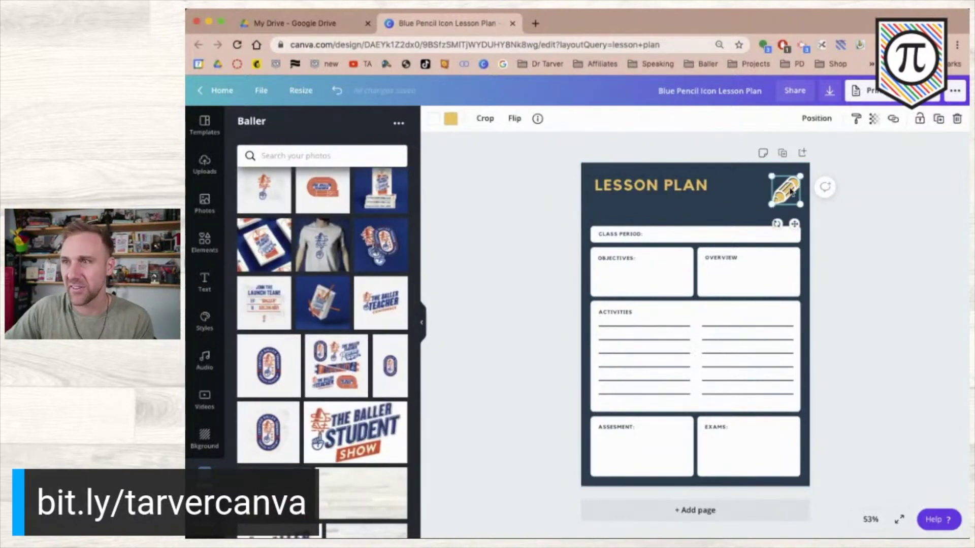
key("Delete")
scroll(256, 434, "down", 5)
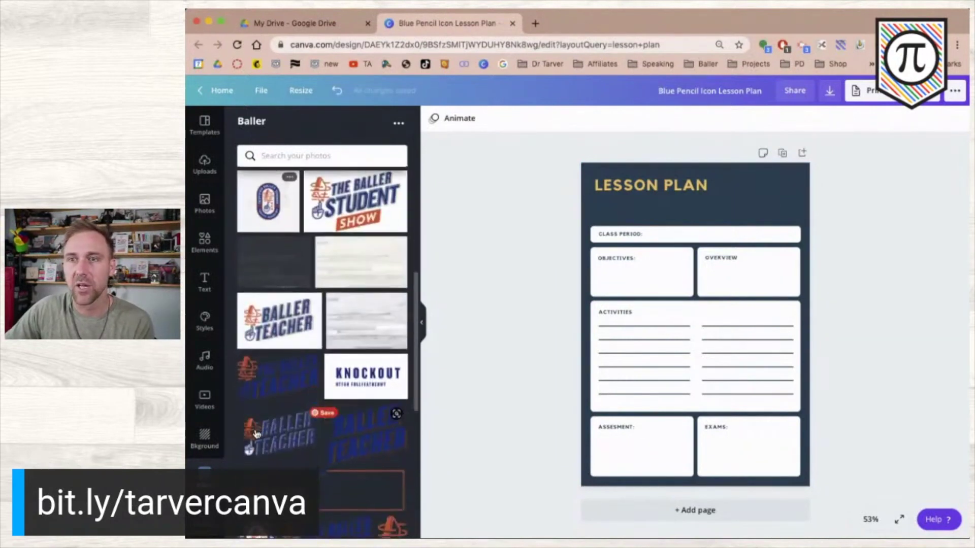
left_click_drag(370, 272, 680, 172)
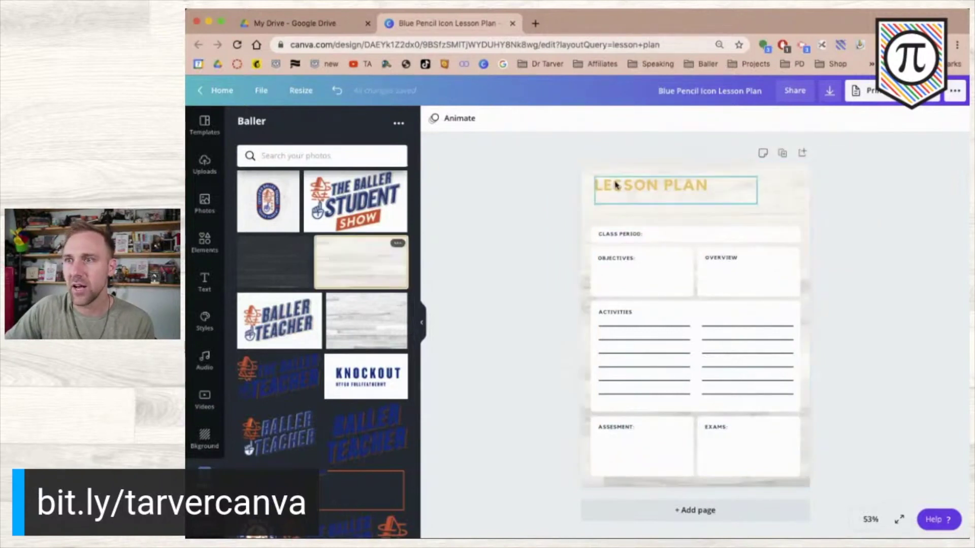
- Select the "Lesson Plan" title text for restyling
left_click(612, 187)
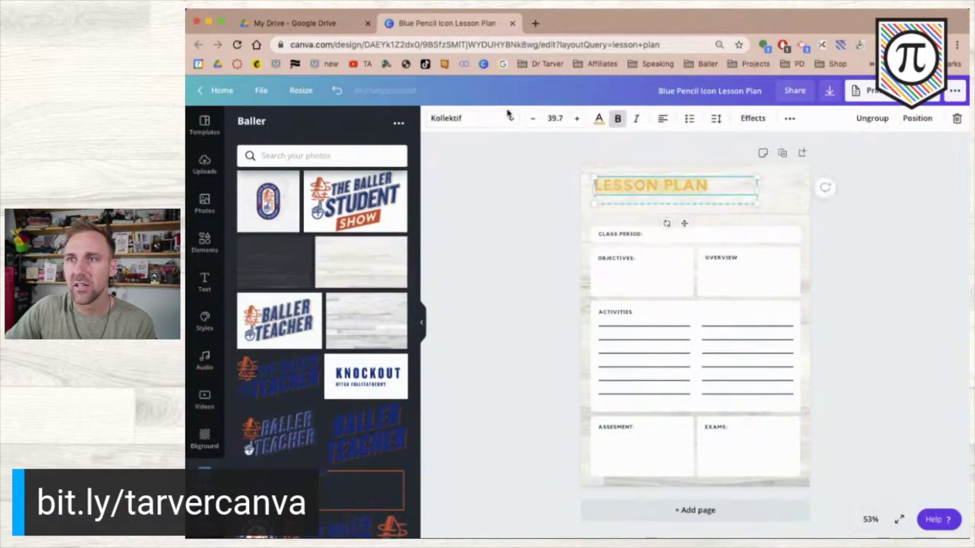
- Recolor the LESSON PLAN title with the orange-red swatch from the Tarver Academy brand colors
left_click(598, 119)
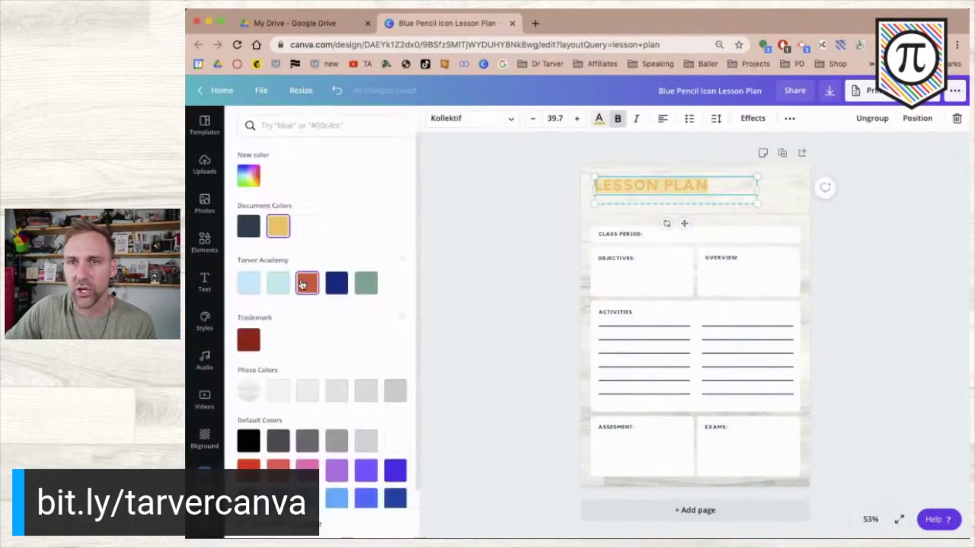
left_click(303, 284)
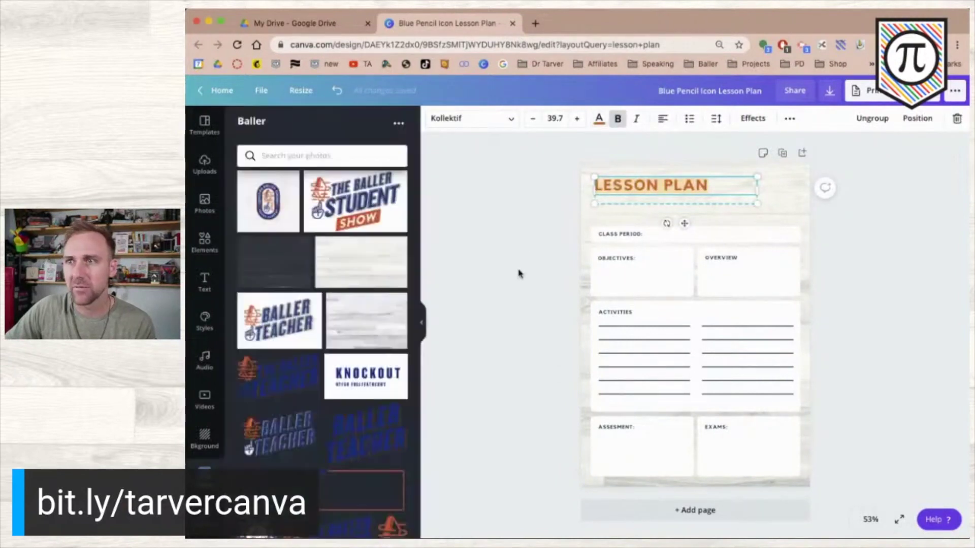
left_click(527, 256)
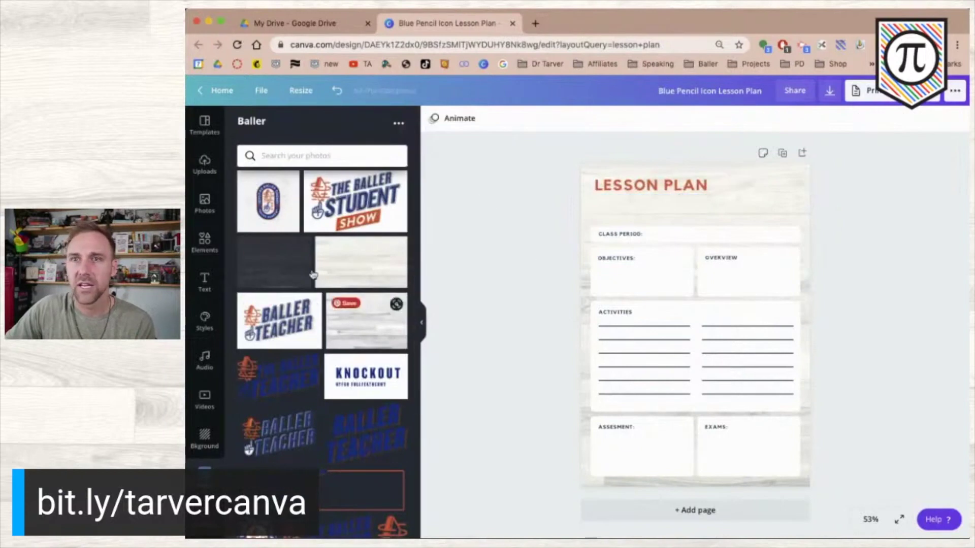
- Add the pencil-and-hand logo from the Baller folder, shrink it into the page's upper-left corner, and move the LESSON PLAN title beside it
scroll(289, 300, "down", 5)
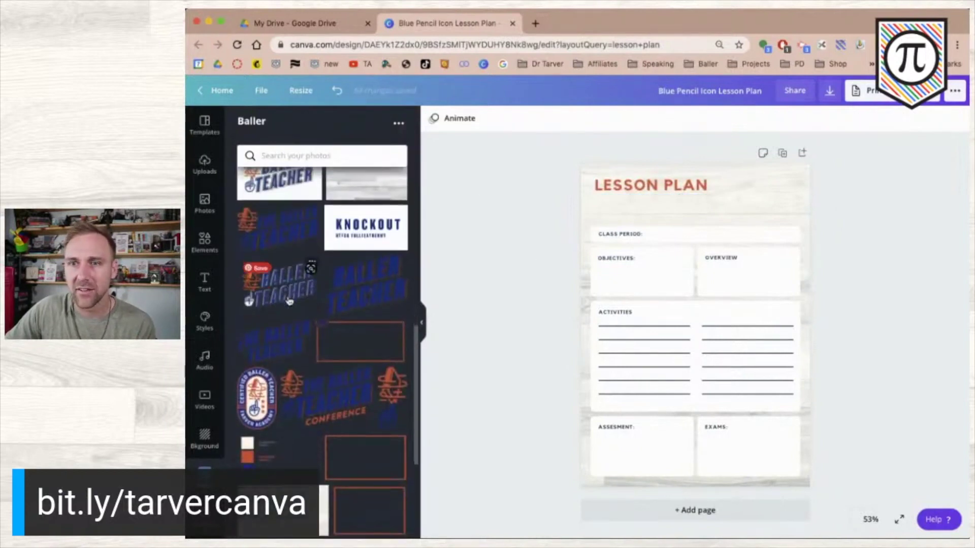
scroll(290, 301, "down", 2)
left_click(394, 353)
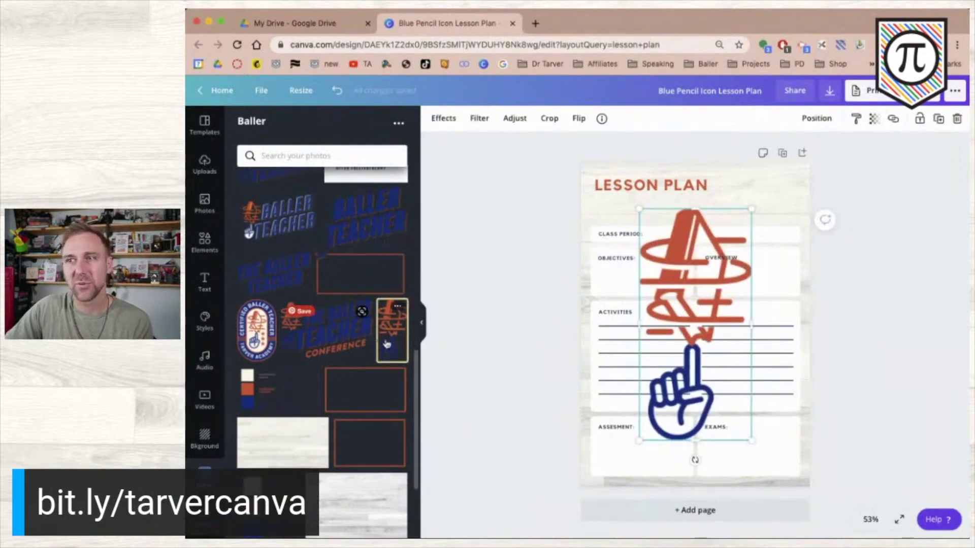
left_click_drag(714, 362, 660, 259)
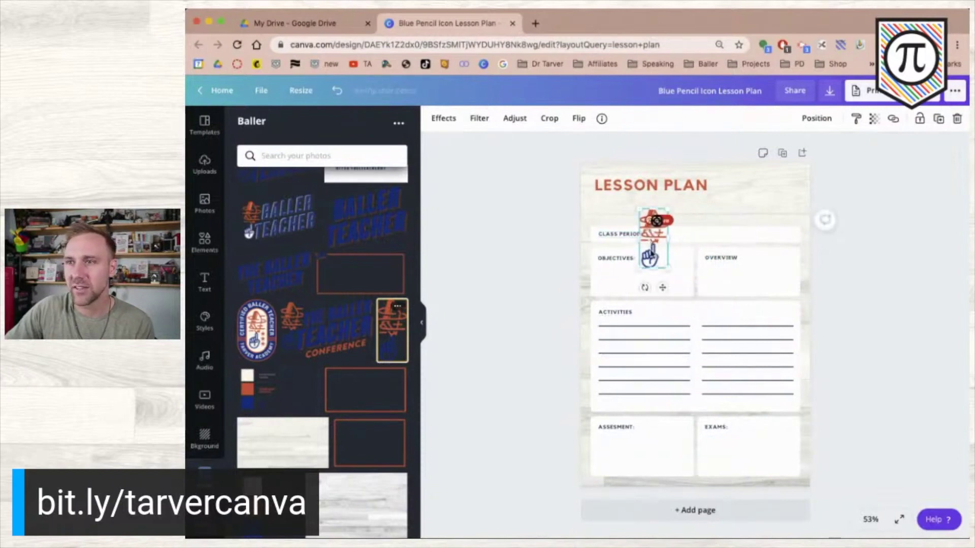
left_click_drag(653, 249, 604, 202)
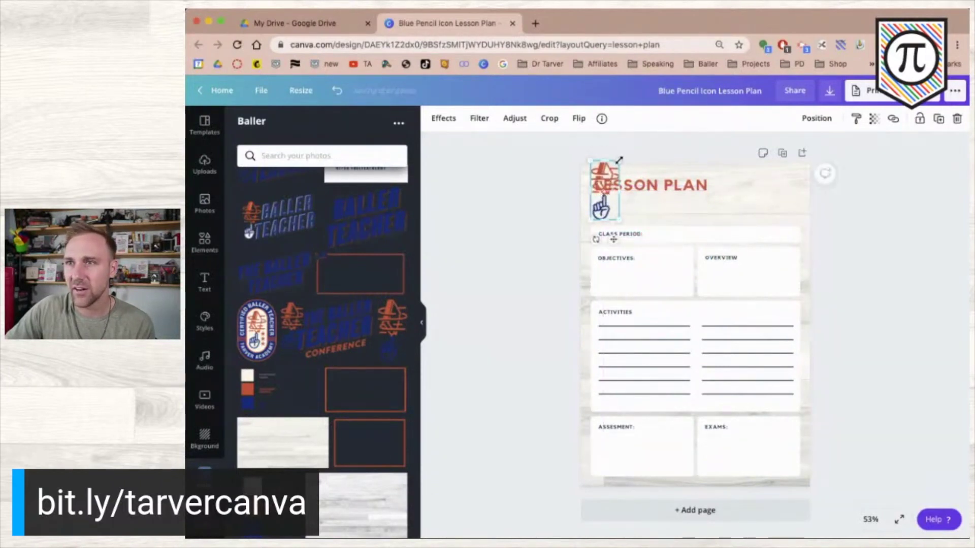
mouse_move(612, 166)
left_mouse_down()
mouse_move(611, 178)
mouse_move(677, 212)
mouse_move(666, 215)
left_mouse_up()
left_click(565, 169)
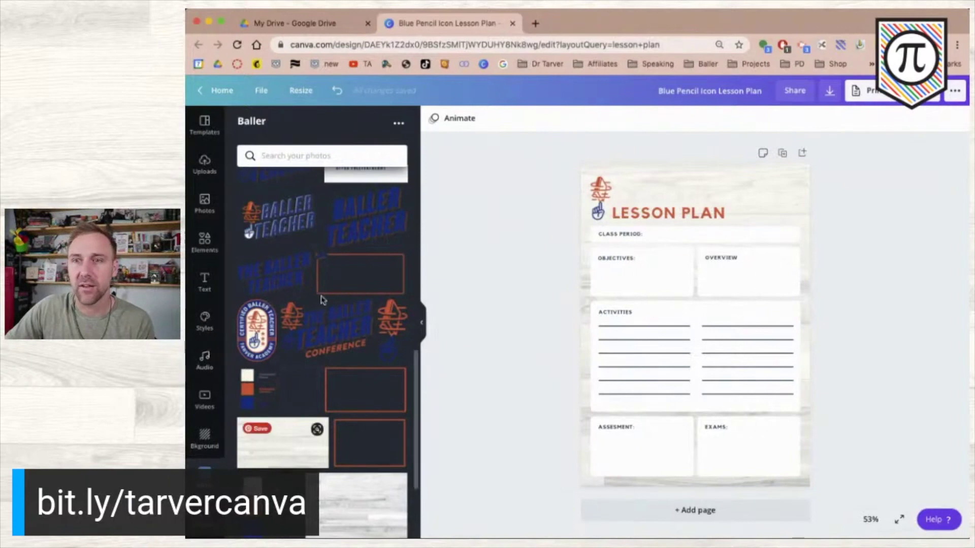
- Add the Certified Baller Teacher badge from the Baller folder and shrink it into the page's upper-right corner
left_click(254, 342)
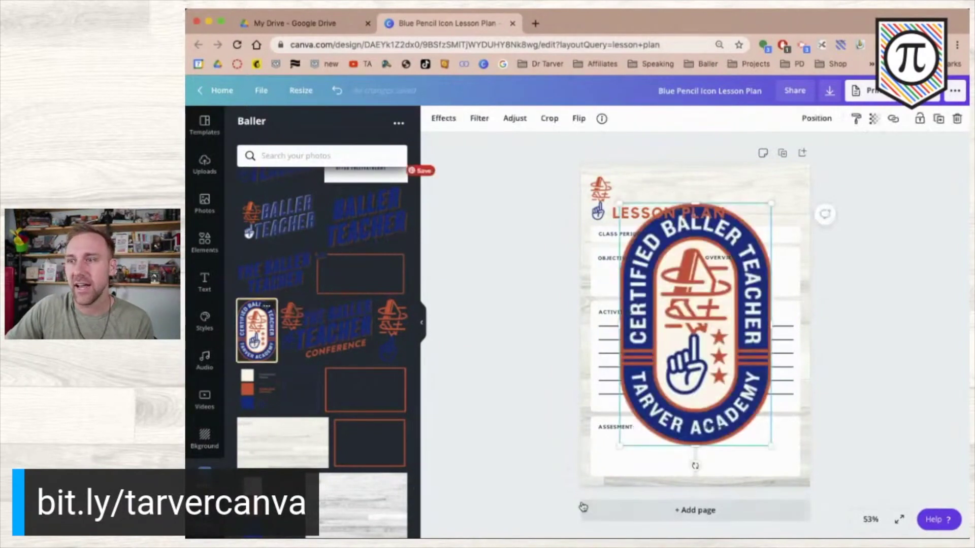
left_click_drag(628, 437, 764, 275)
left_click_drag(756, 237, 770, 220)
left_click(883, 236)
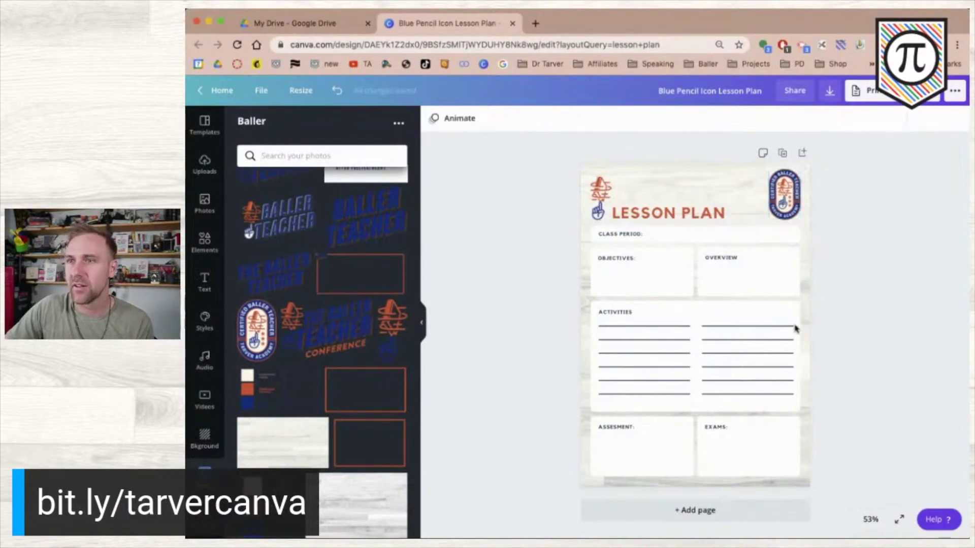
- Delete the pencil-and-hand logo and move the LESSON PLAN title up to the page's upper-left corner
left_click(600, 209)
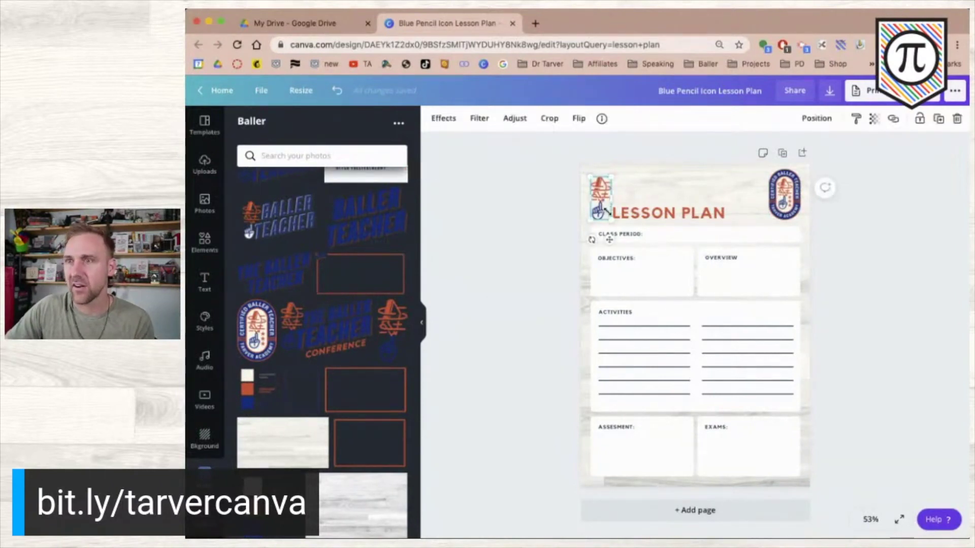
key("Delete")
left_click_drag(640, 213, 615, 181)
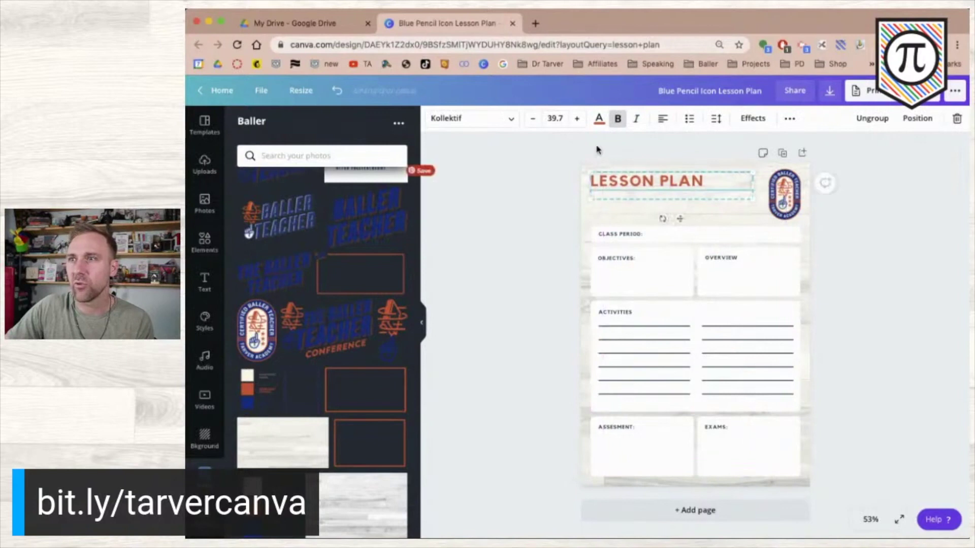
left_click(601, 153)
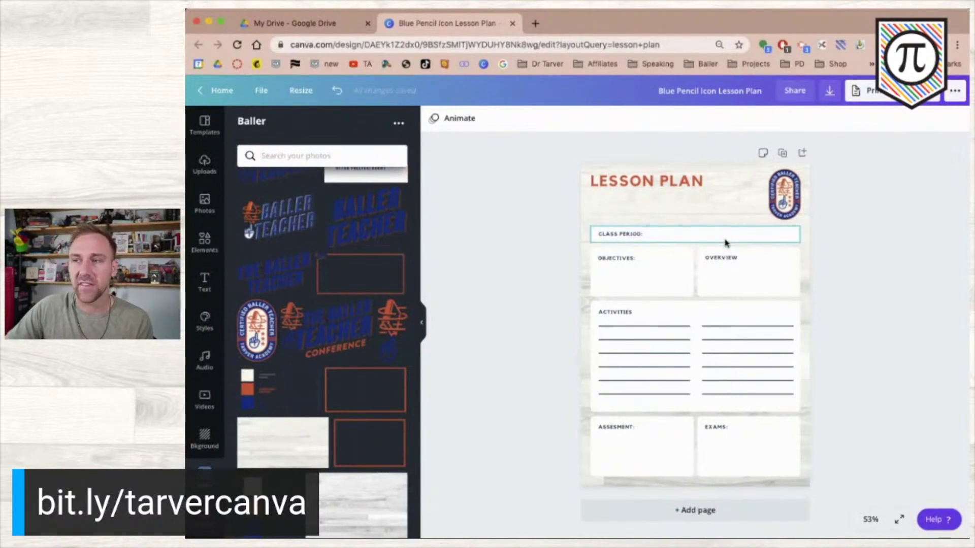
- Narrow the CLASS PERIOD box to the width of the OBJECTIVES box and place a copy with its label directly above
left_click(739, 242)
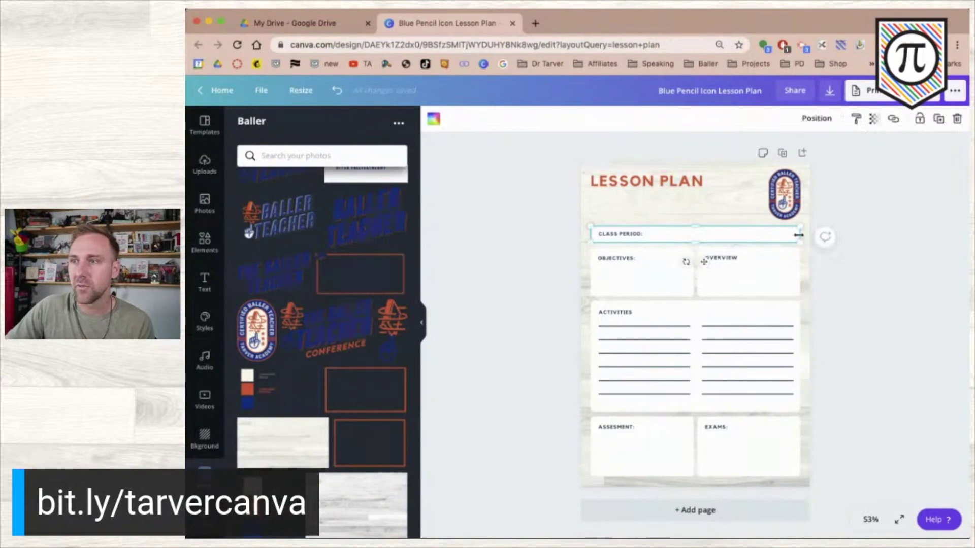
left_click_drag(775, 231, 693, 233)
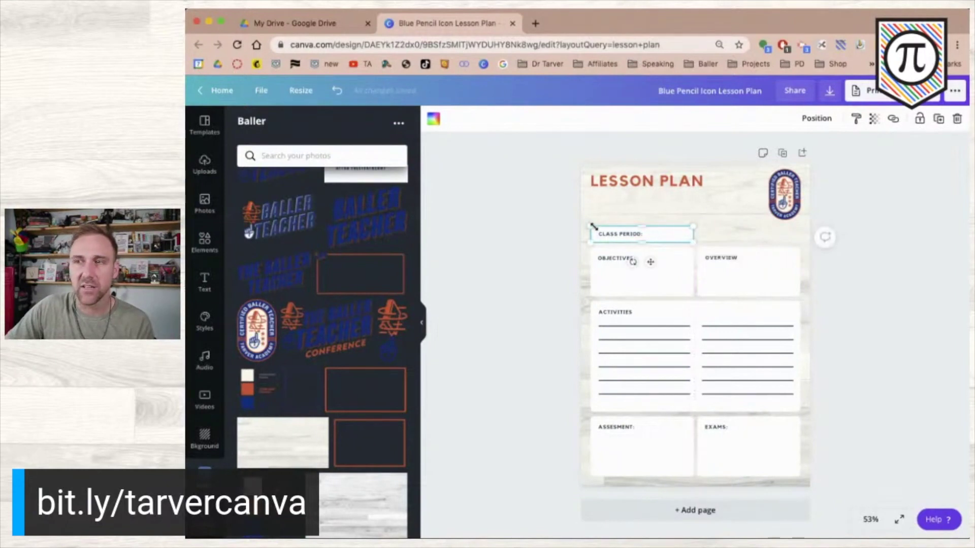
left_click_drag(544, 231, 661, 217)
left_click(539, 225)
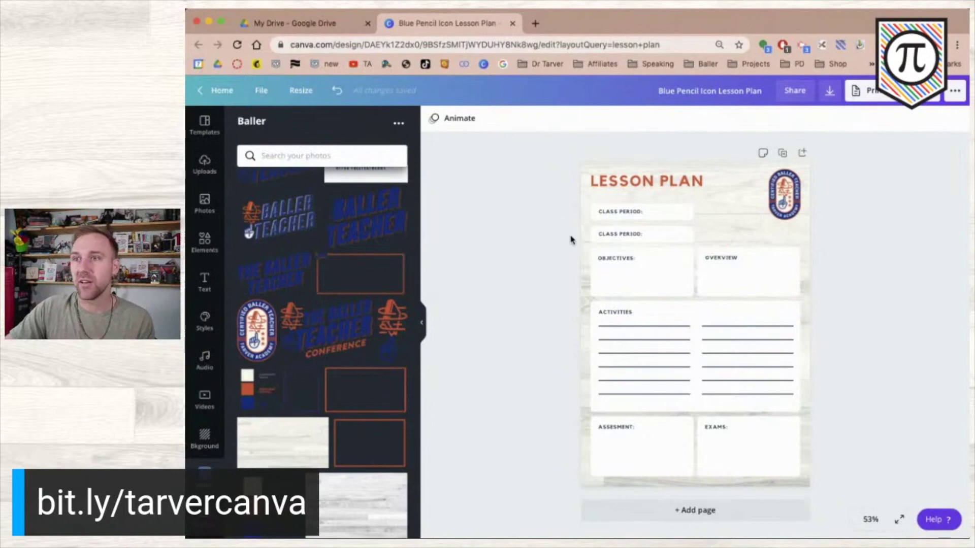
- Duplicate the lower CLASS PERIOD box with its label and place the copy above the OVERVIEW box
left_click_drag(569, 233, 641, 245)
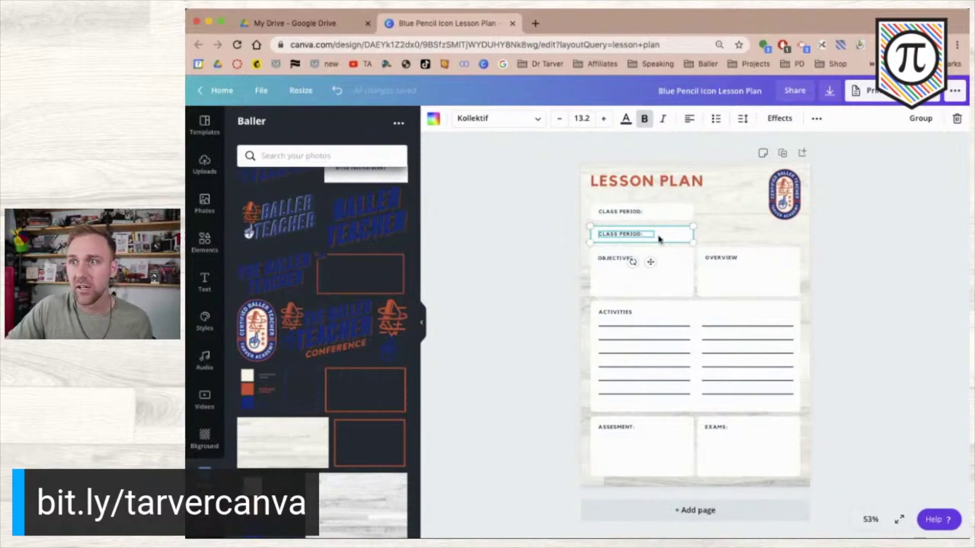
left_click_drag(659, 238, 764, 234)
left_click(820, 335)
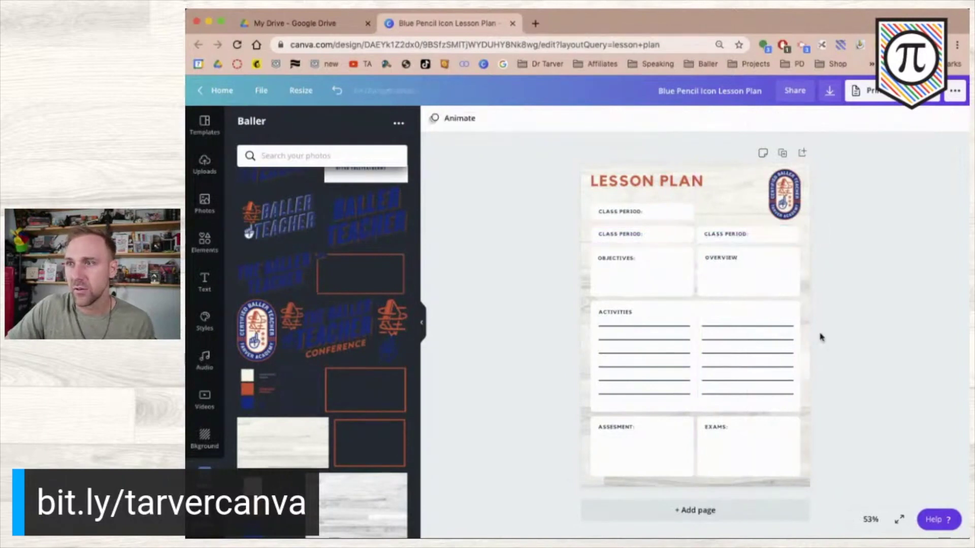
- Change the uppermost CLASS PERIOD label to WEEK#
left_click(728, 233)
left_click(729, 234)
left_click(614, 212)
left_click(611, 211)
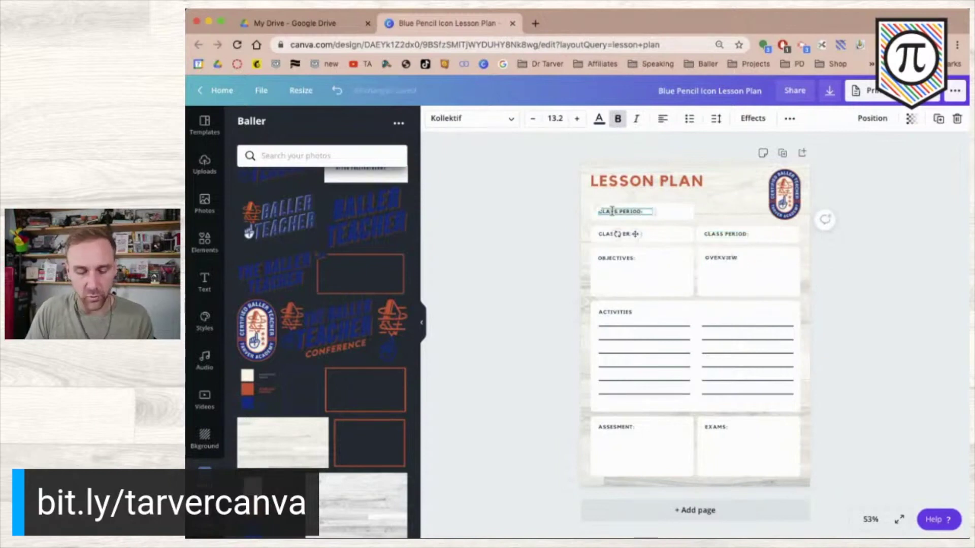
type("WEEK:")
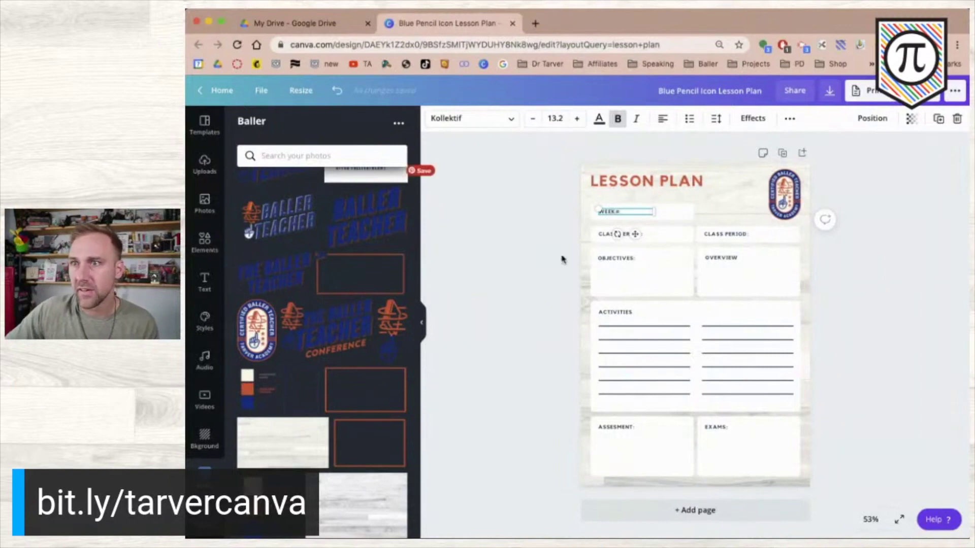
left_click(537, 259)
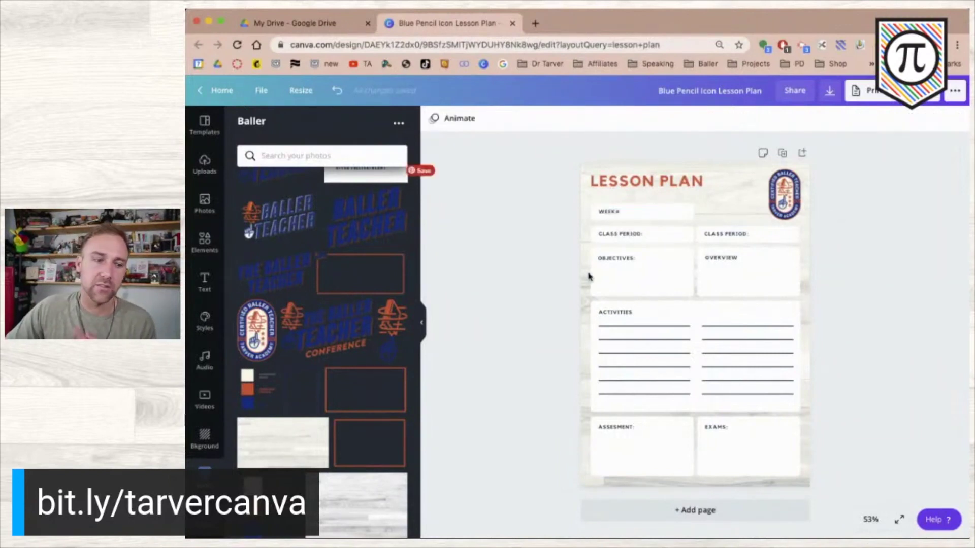
- Change the CLASS PERIOD label above the OVERVIEW box to DAY
left_click(728, 234)
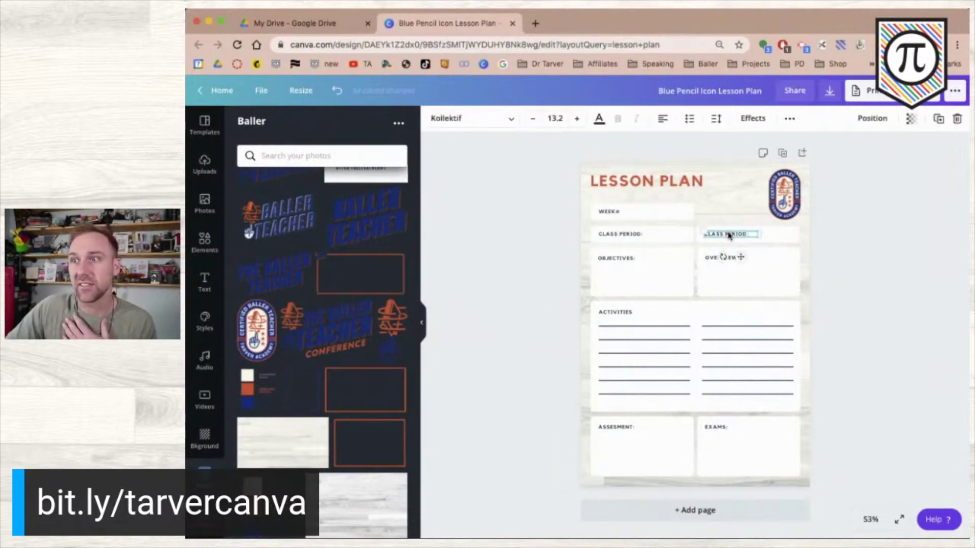
type("DAY")
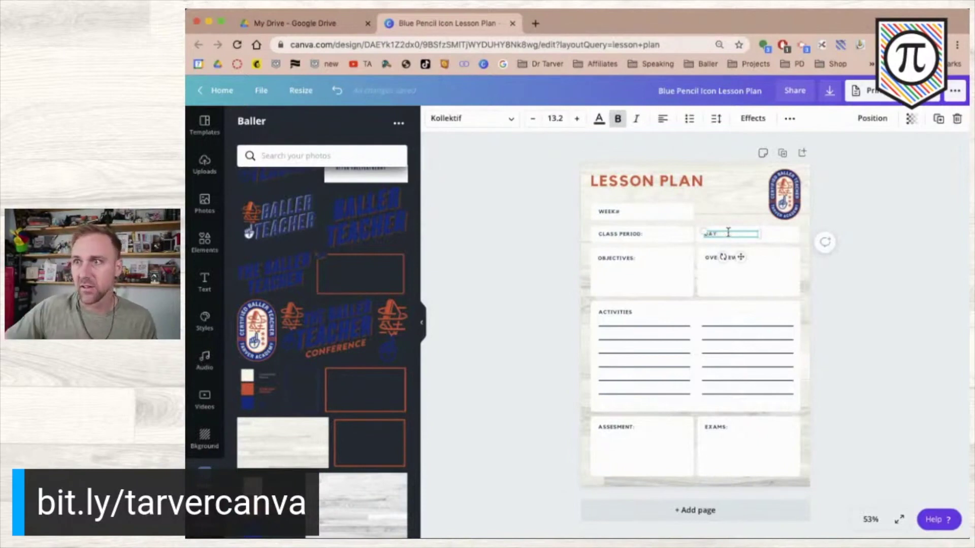
left_click(883, 265)
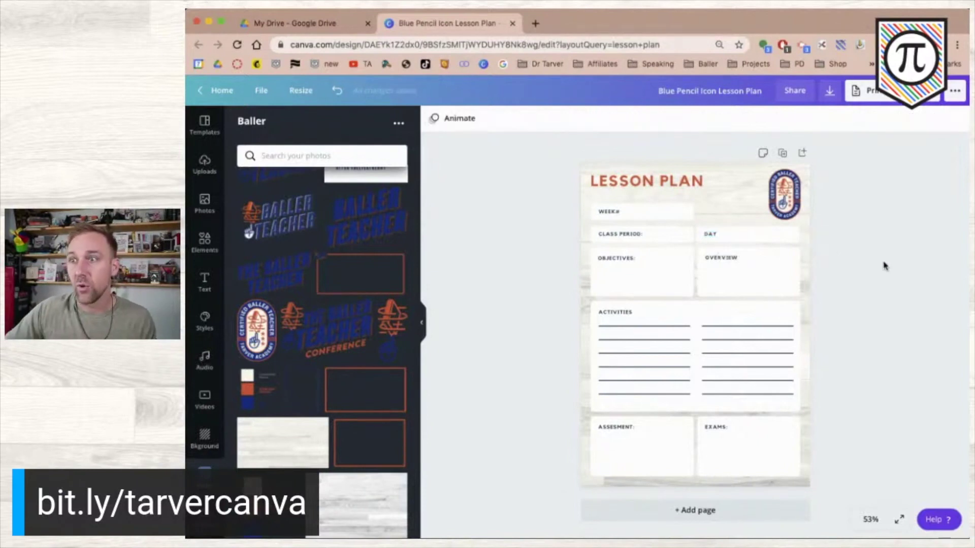
- Try to widen the DAY text box across its white field
left_click(711, 234)
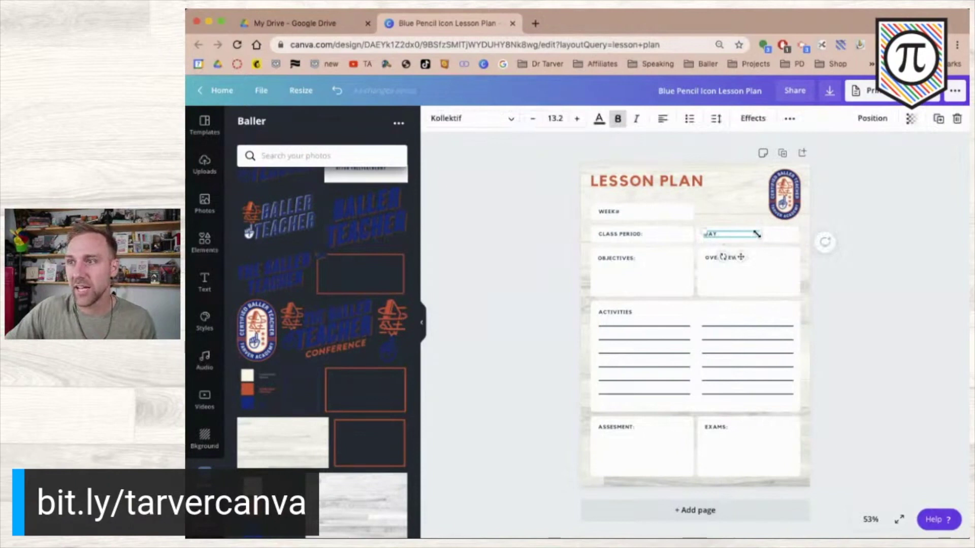
left_click_drag(760, 233, 792, 236)
key("super+z")
left_click(878, 222)
- Stretch the DAY text box to nearly the full width of its white field
left_click(727, 235)
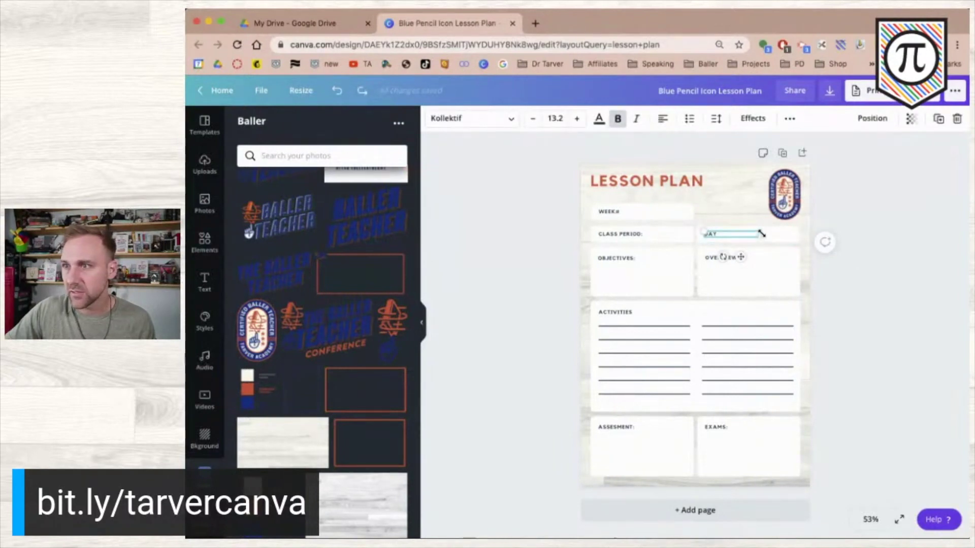
scroll(760, 233, "up", 10)
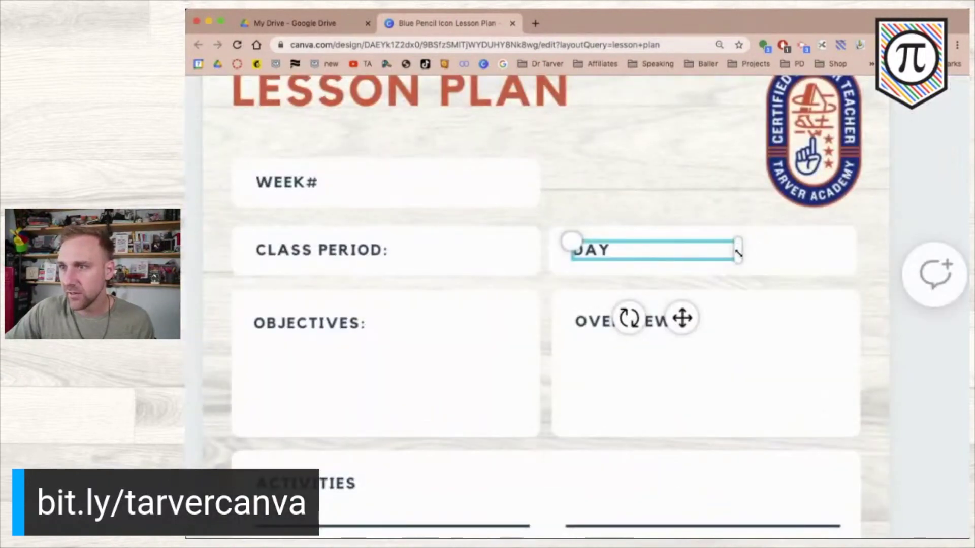
left_click_drag(738, 251, 843, 270)
scroll(843, 270, "down", 10)
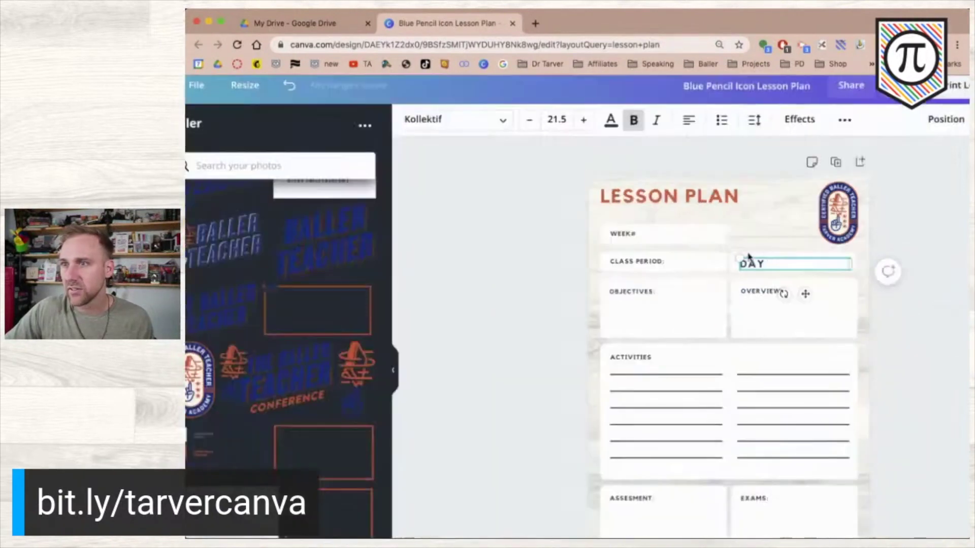
- Set the DAY label's font size to 13.2 to match the WEEK# label
left_click(628, 233)
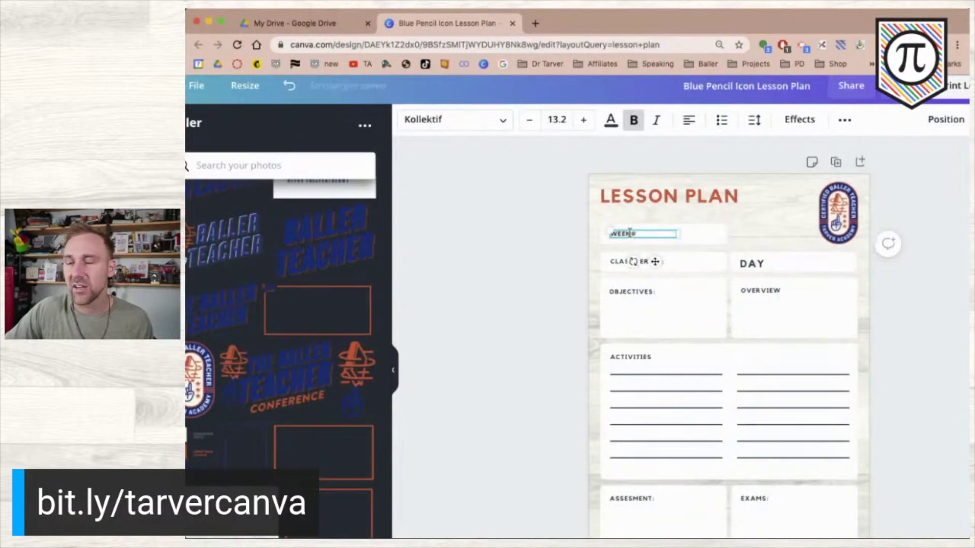
left_click(751, 264)
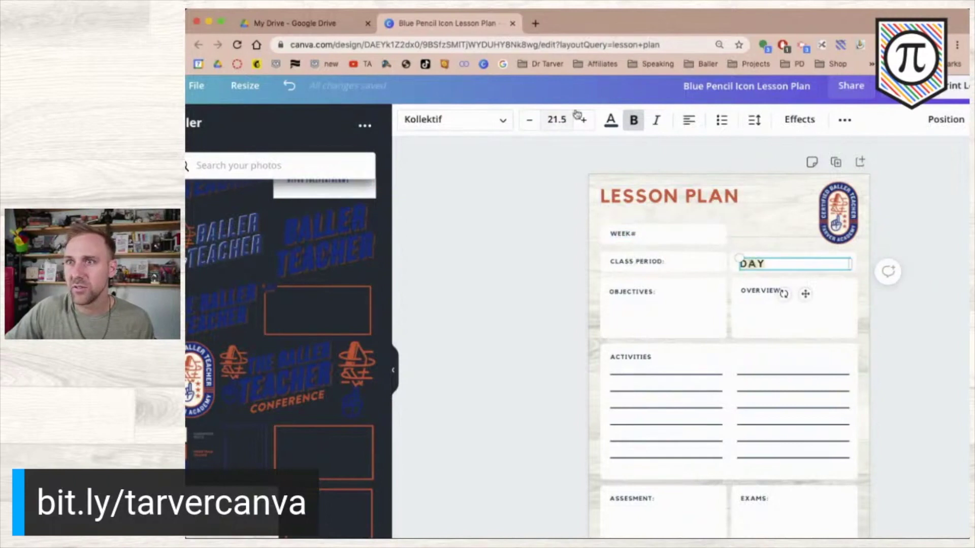
left_click(560, 119)
key("BackSpace")
key("BackSpace")
key("BackSpace")
key("BackSpace")
type("13.2")
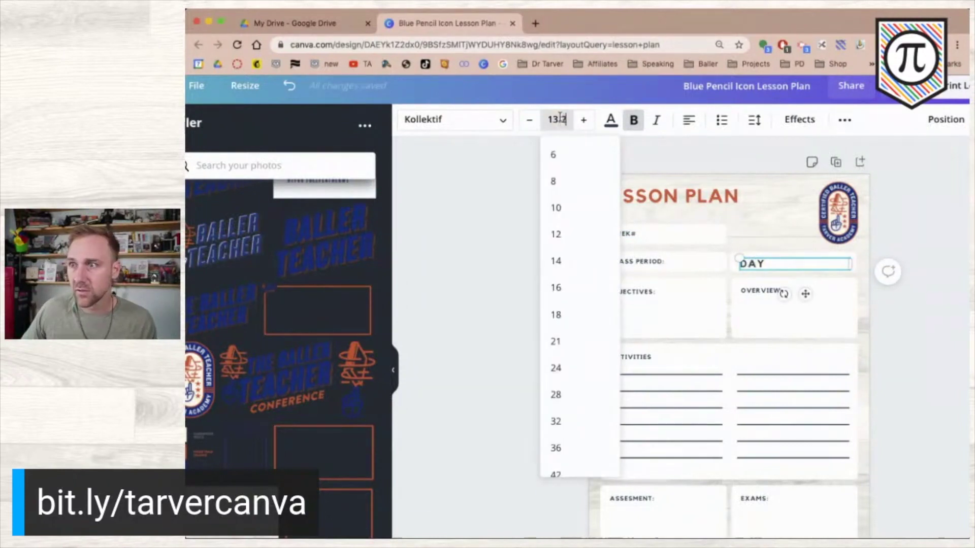
key("Return")
left_click(885, 235)
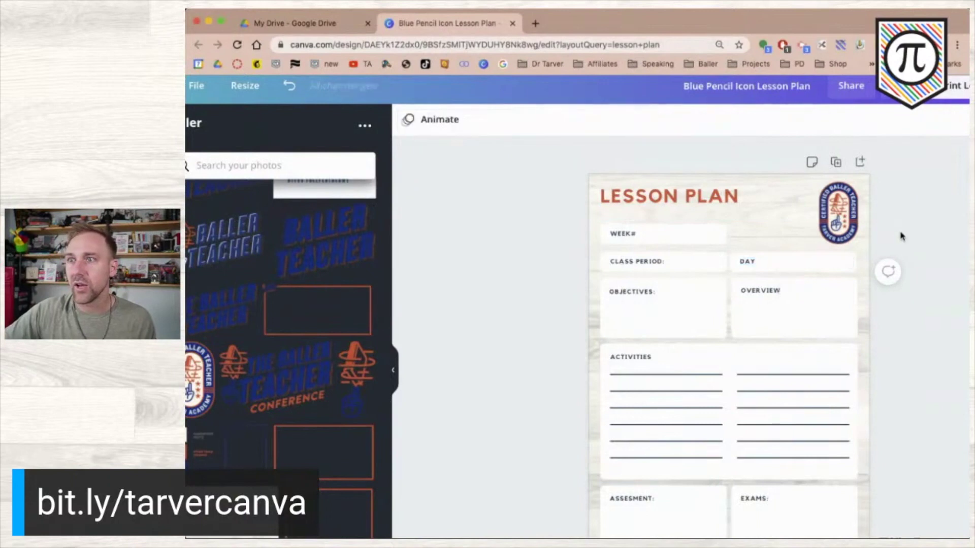
- Extend the DAY label beside CLASS PERIOD so it reads "DAY - M T W TH F"
left_click(761, 259)
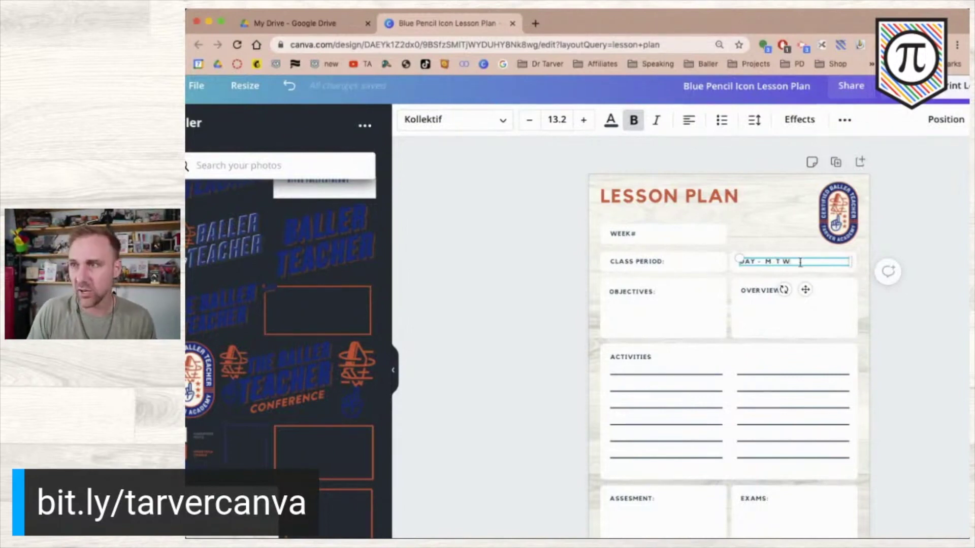
type("TH")
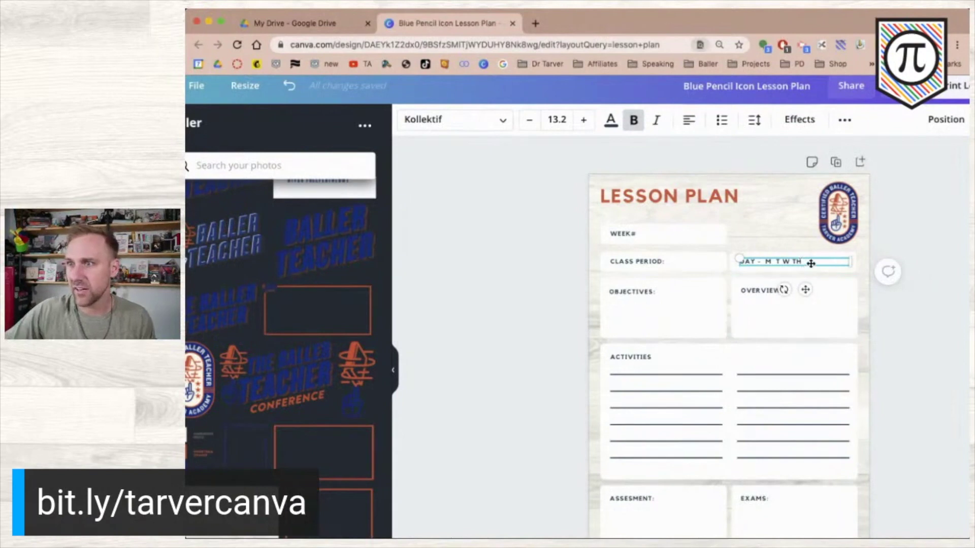
left_click(819, 261)
left_click(815, 261)
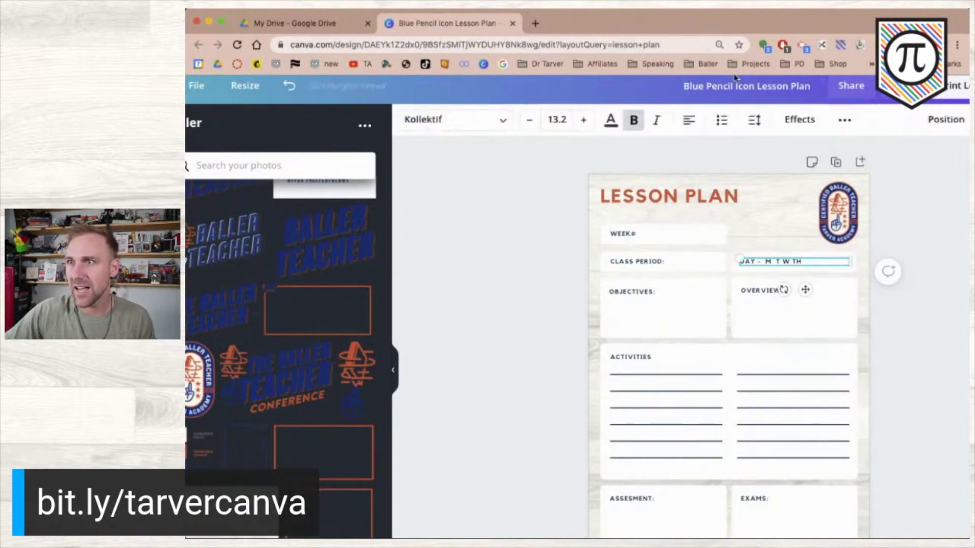
left_click(815, 261)
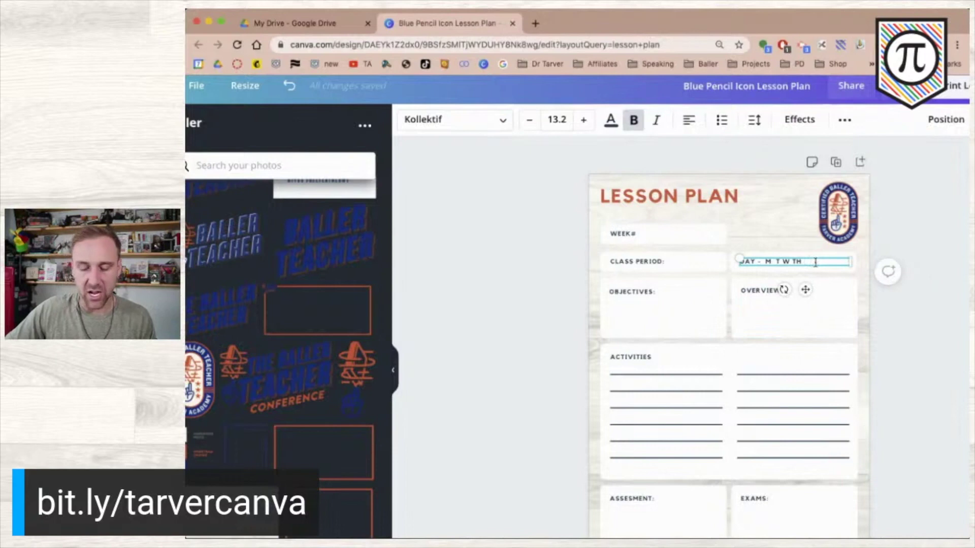
- Spread out the weekday letters M, T, W, TH and F in the DAY label with extra spaces
left_click(775, 261)
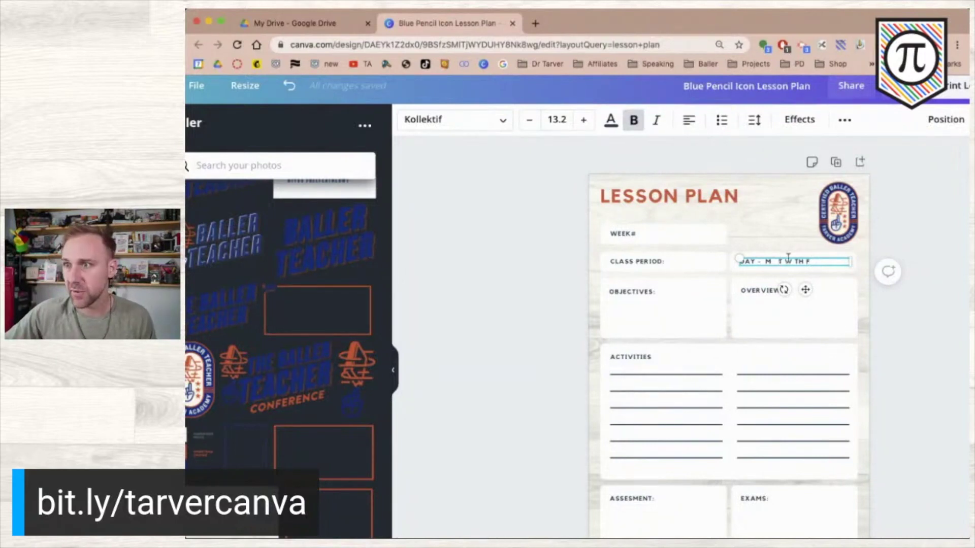
left_click(784, 262)
left_click(806, 262)
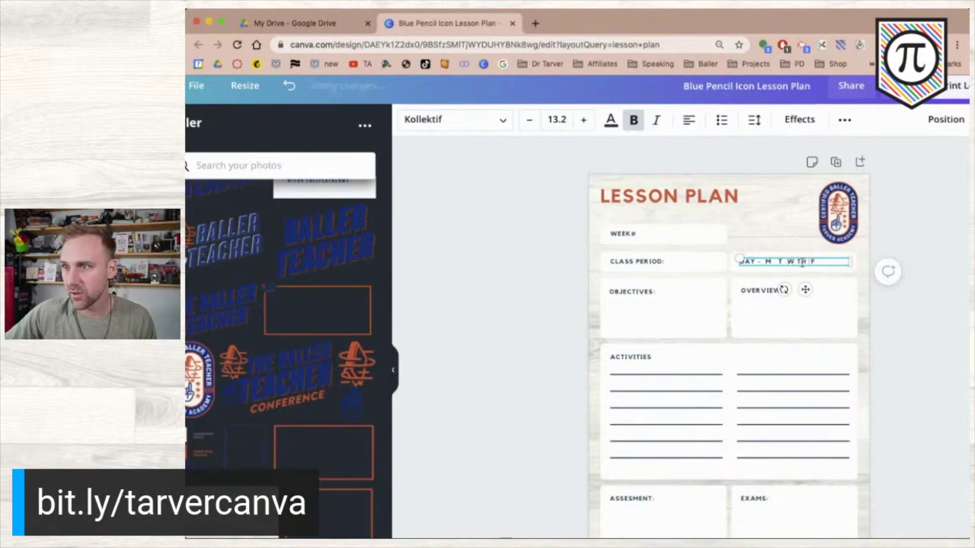
left_click(769, 262)
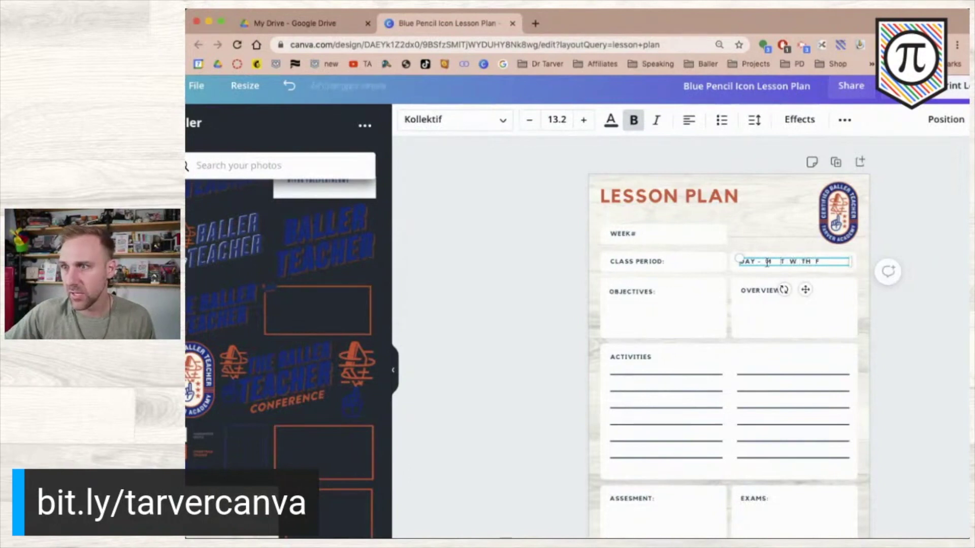
left_click(764, 262)
left_click(788, 261)
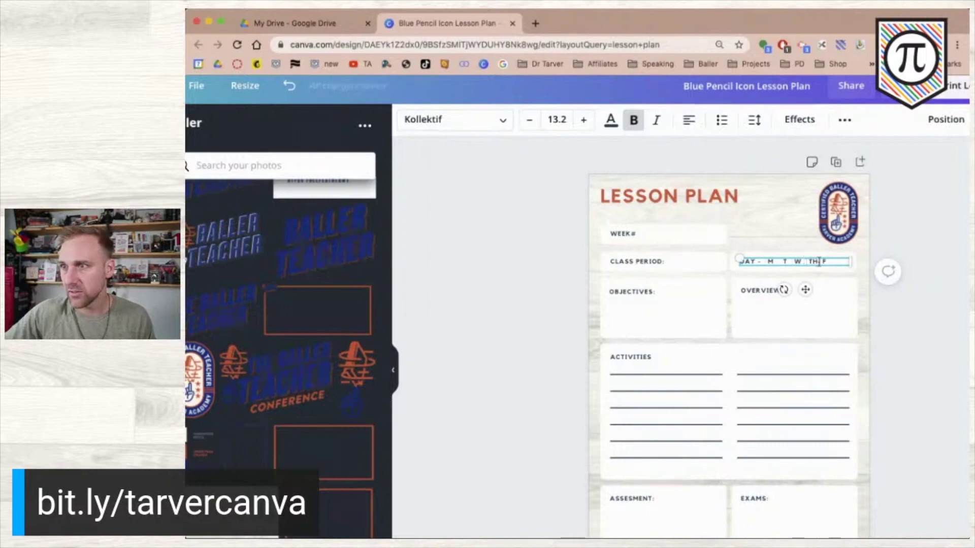
left_click(819, 262)
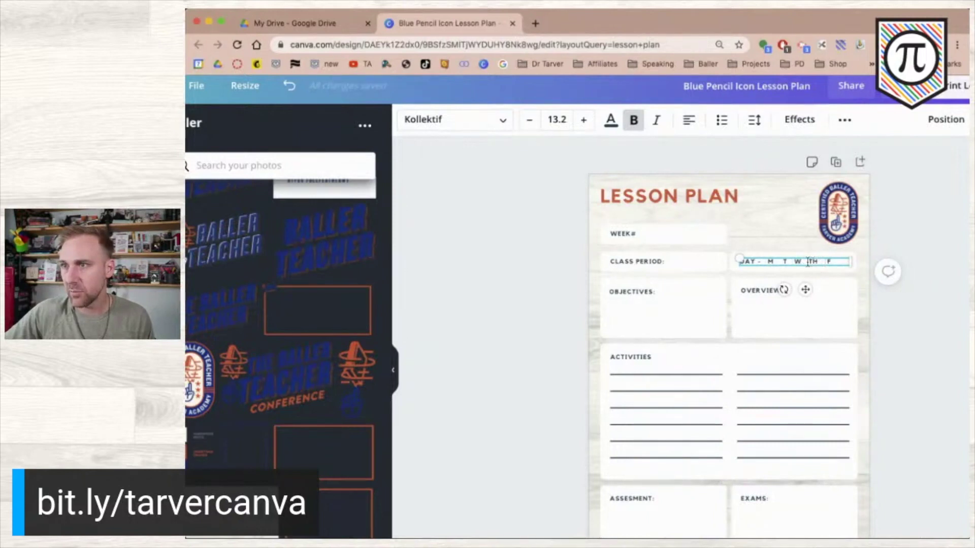
left_click(775, 261)
left_click(545, 318)
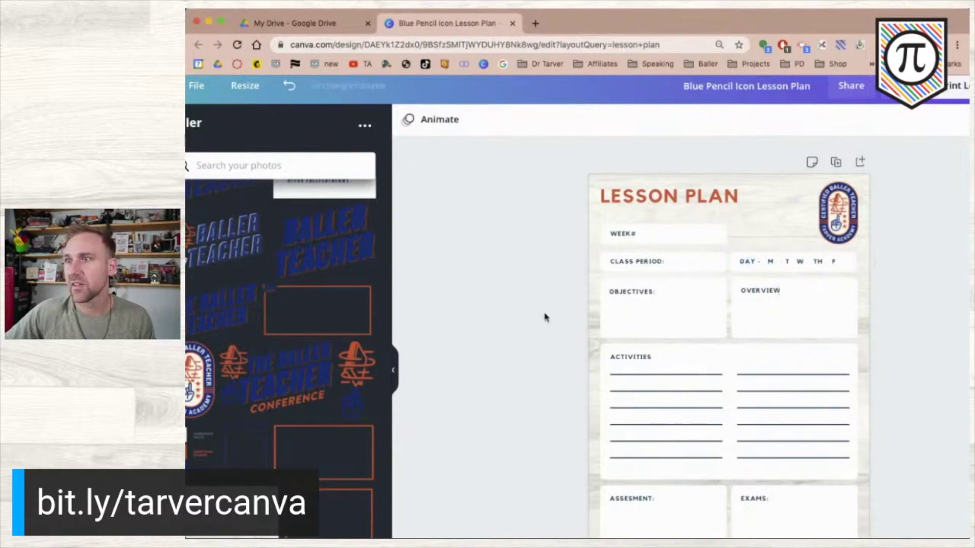
- Add one more space between T and W in the DAY label
left_click(795, 262)
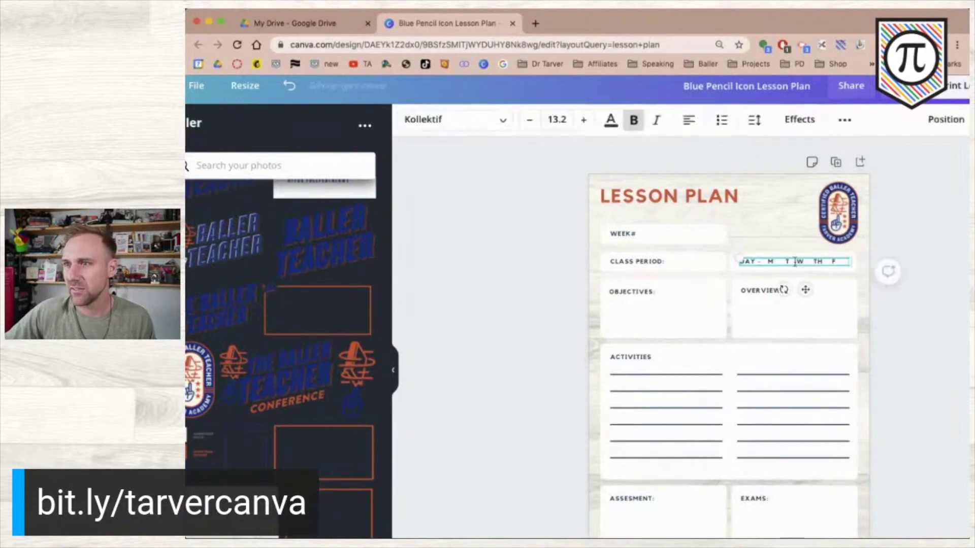
left_click(795, 262)
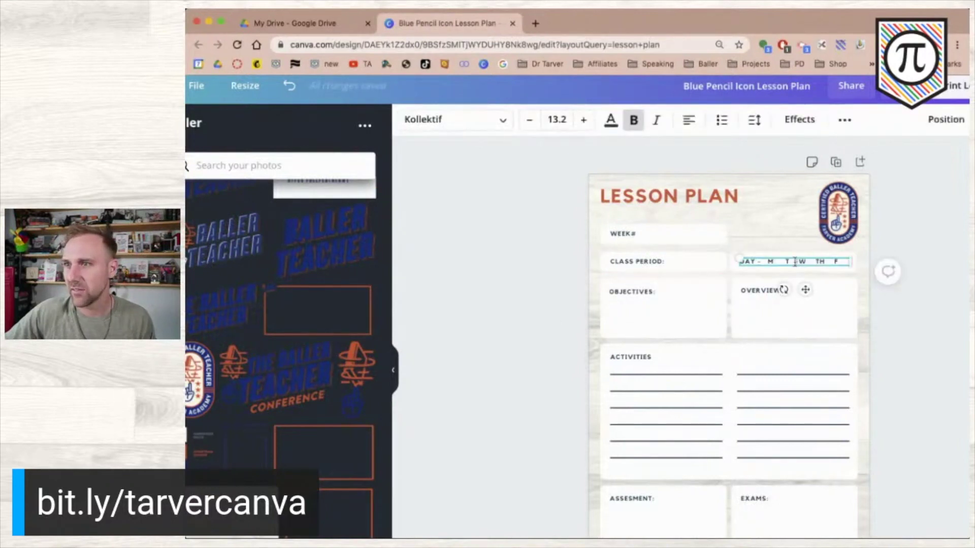
left_click(943, 265)
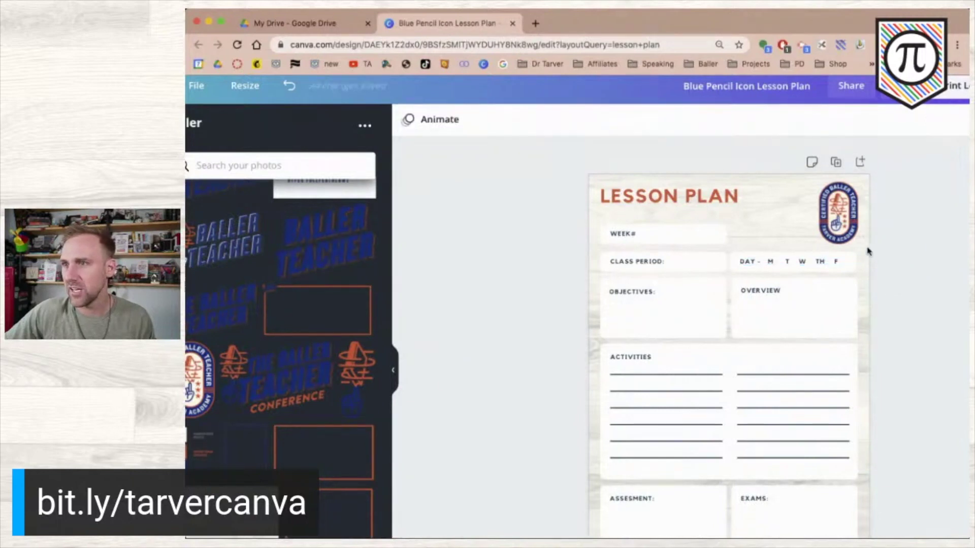
- Try adding more space around TH in the DAY label, and undo the change
left_click(817, 262)
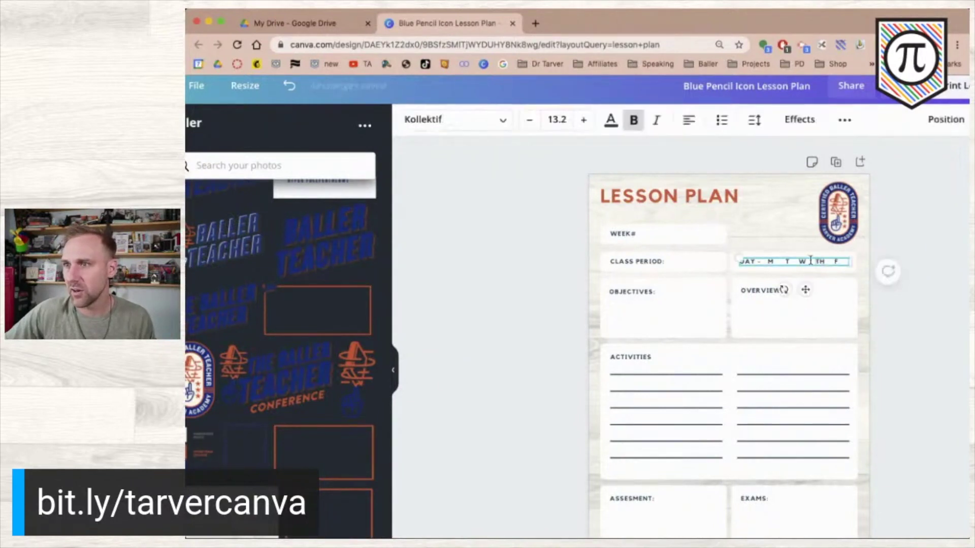
left_click(833, 265)
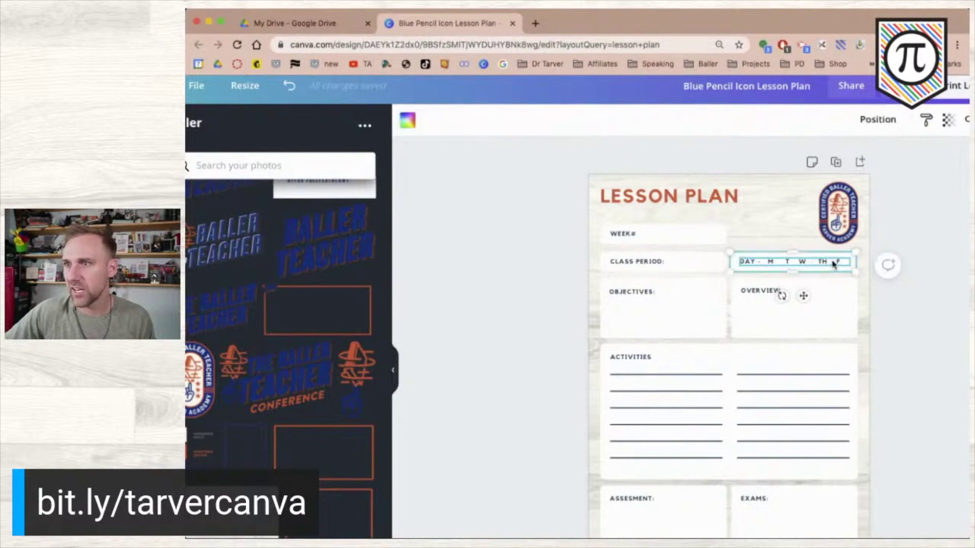
left_click(834, 264)
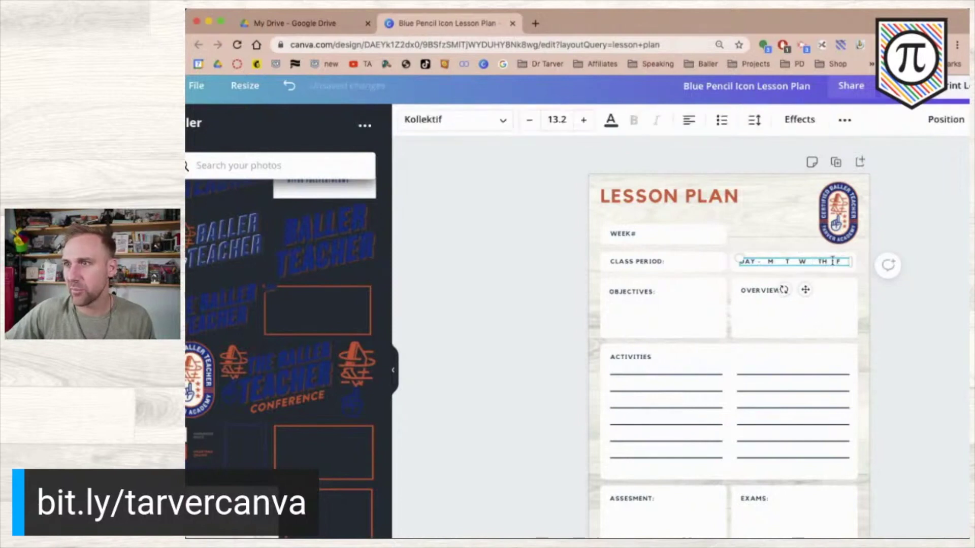
left_click(936, 252)
key("super+z")
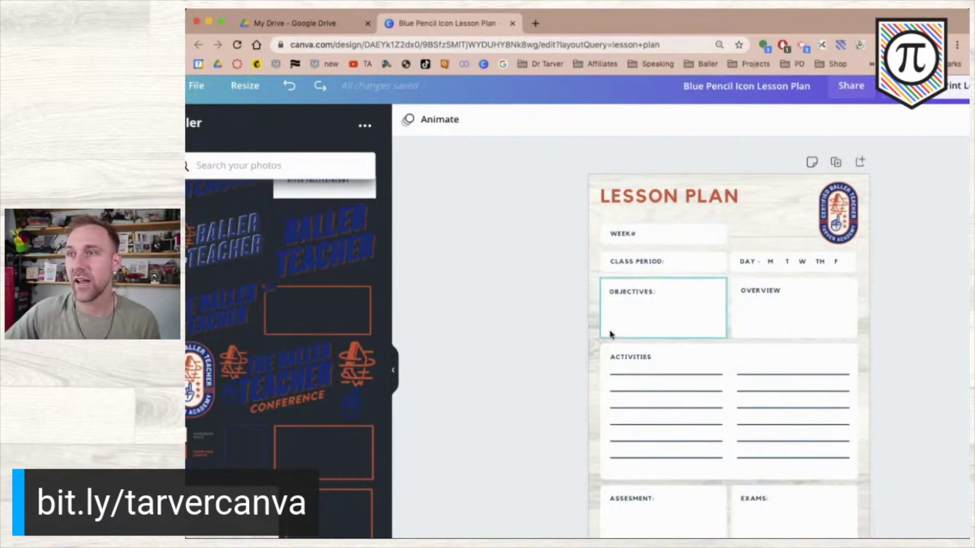
- Nudge the badge logo left so its edge lines up with the right edge of the DAY field
left_click(838, 216)
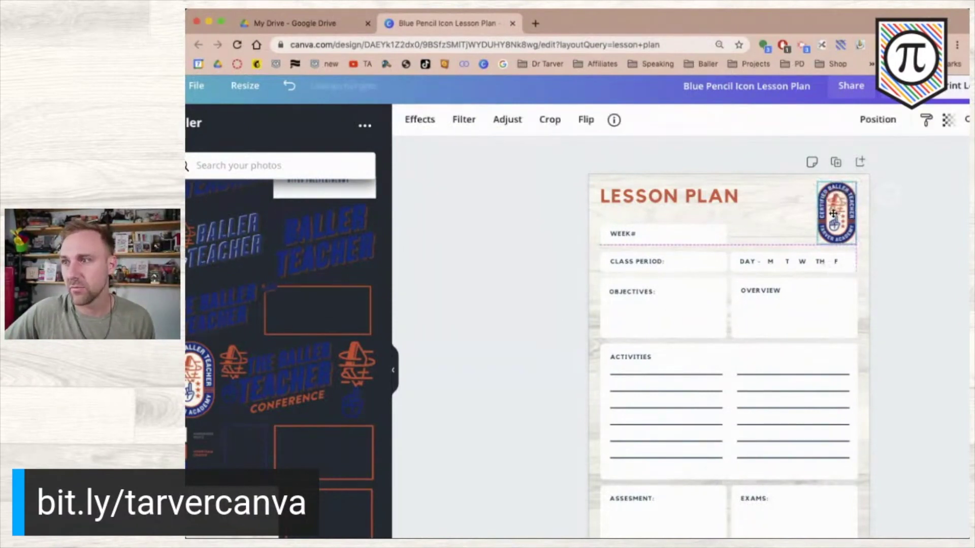
left_click(932, 241)
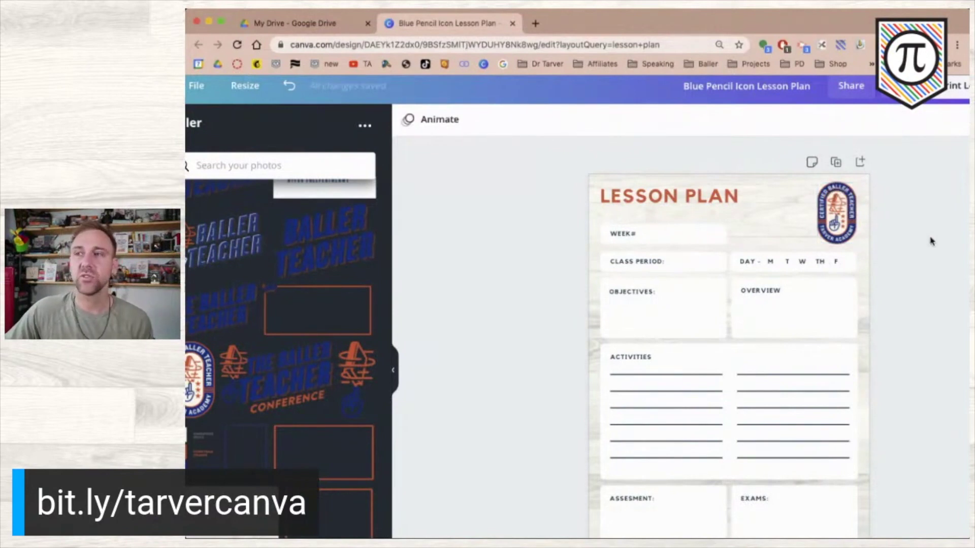
left_click(721, 193)
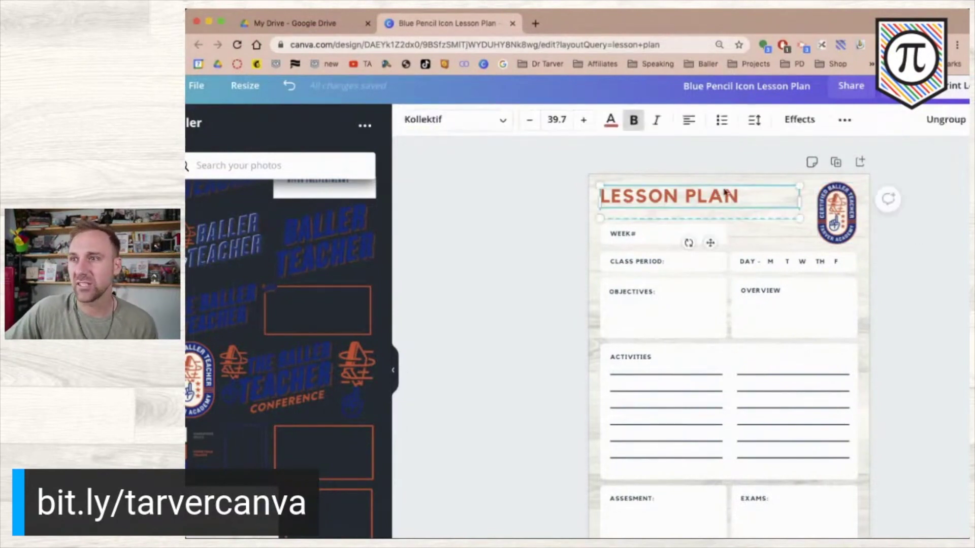
double_click(705, 197)
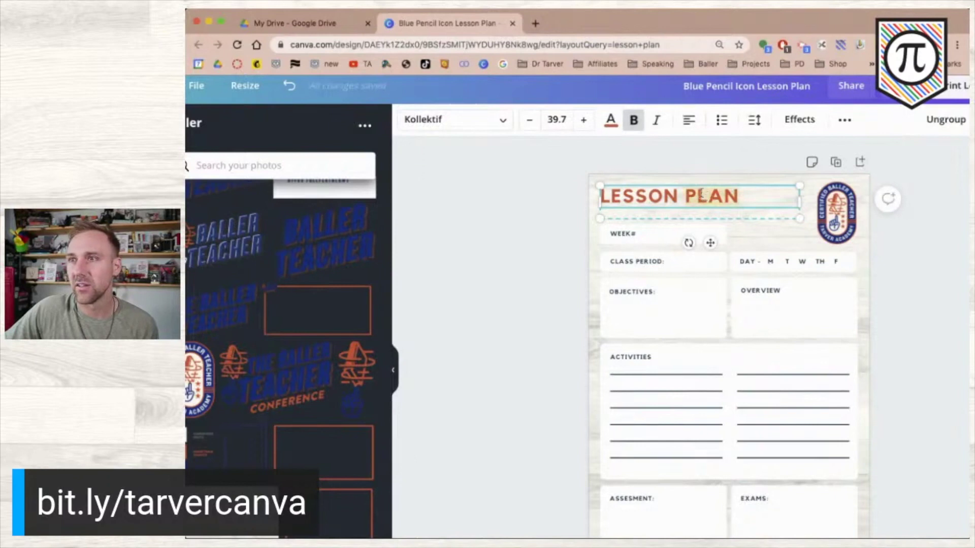
left_click(496, 218)
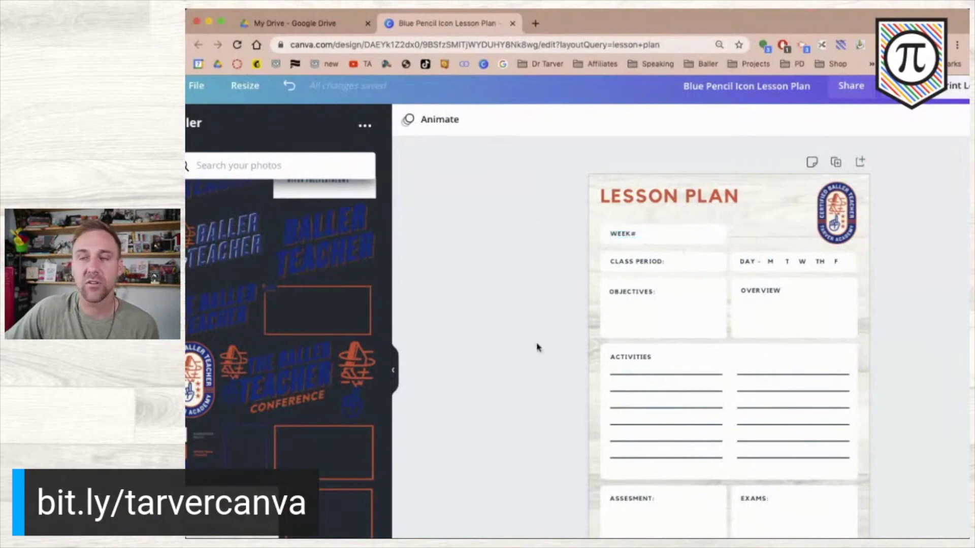
- Shift the LESSON PLAN title right and place a small BALLER TEACHER logo in the page's upper-left corner
scroll(541, 362, "down", 2)
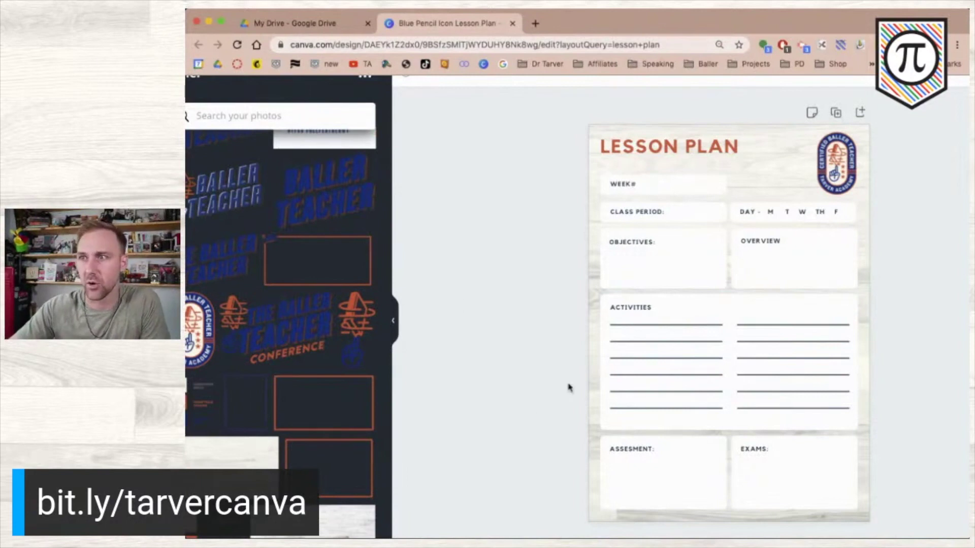
left_click_drag(649, 152, 714, 164)
scroll(315, 213, "up", 2)
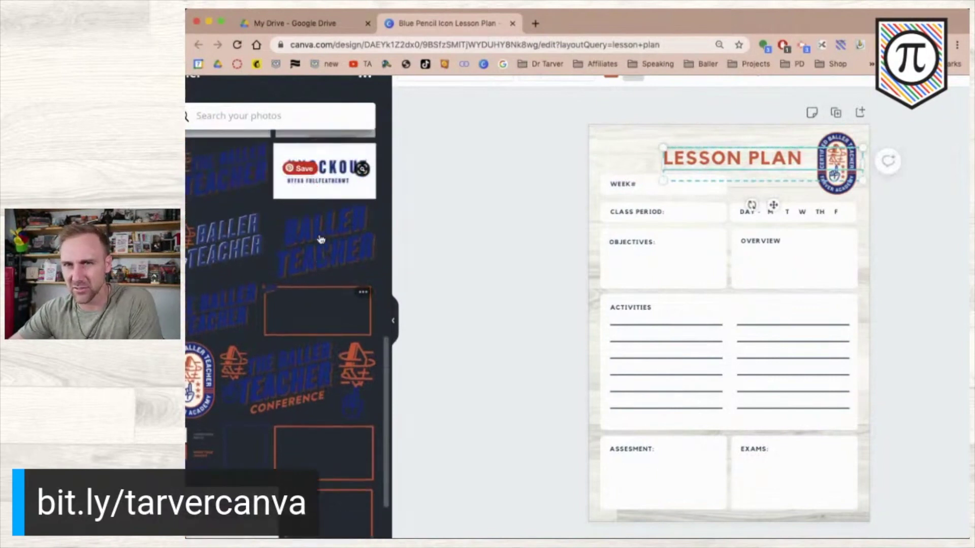
left_click(228, 241)
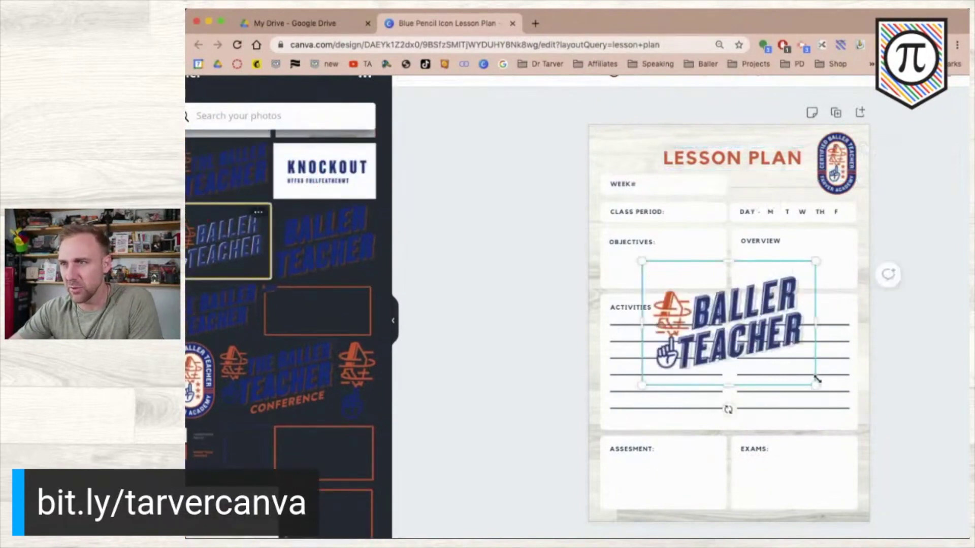
left_click_drag(816, 381, 734, 331)
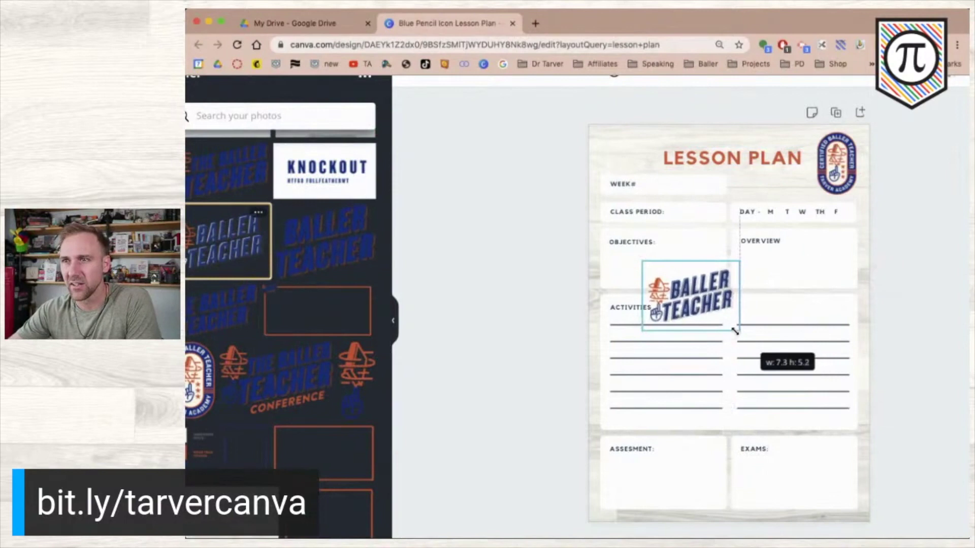
left_click_drag(682, 272, 619, 154)
left_click(630, 108)
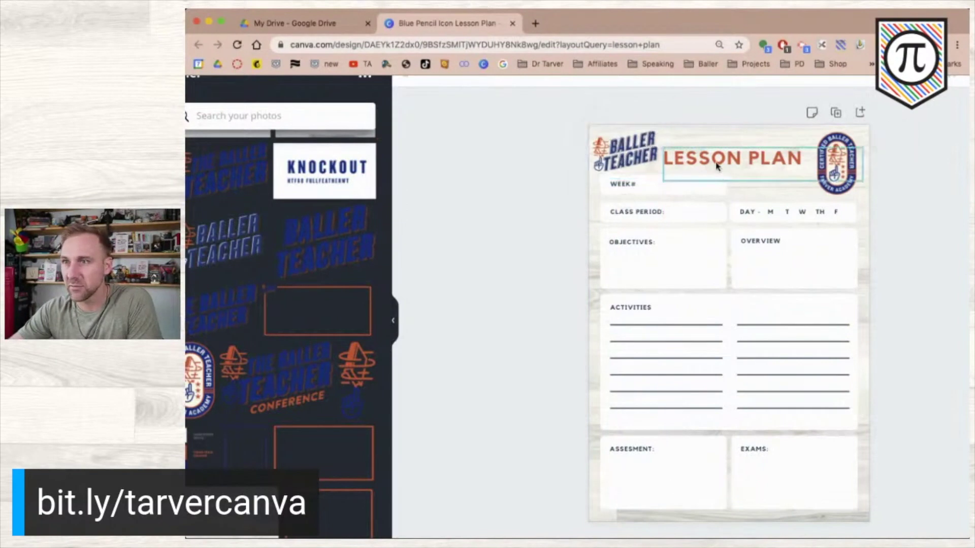
- Shrink the BALLER TEACHER logo slightly against the page's left edge and line up the LESSON PLAN title beside it
left_click_drag(716, 162, 717, 153)
left_click(513, 153)
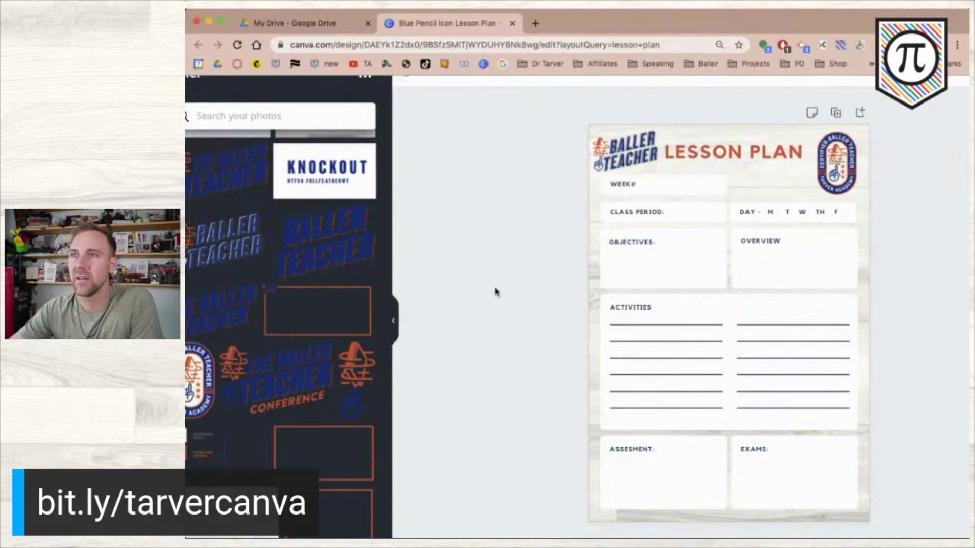
left_click(628, 153)
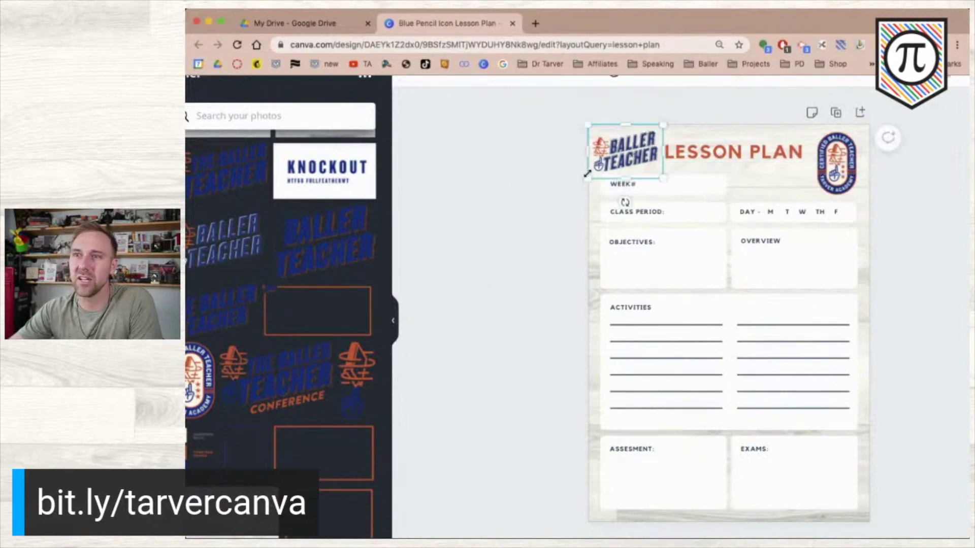
left_click_drag(588, 177, 593, 174)
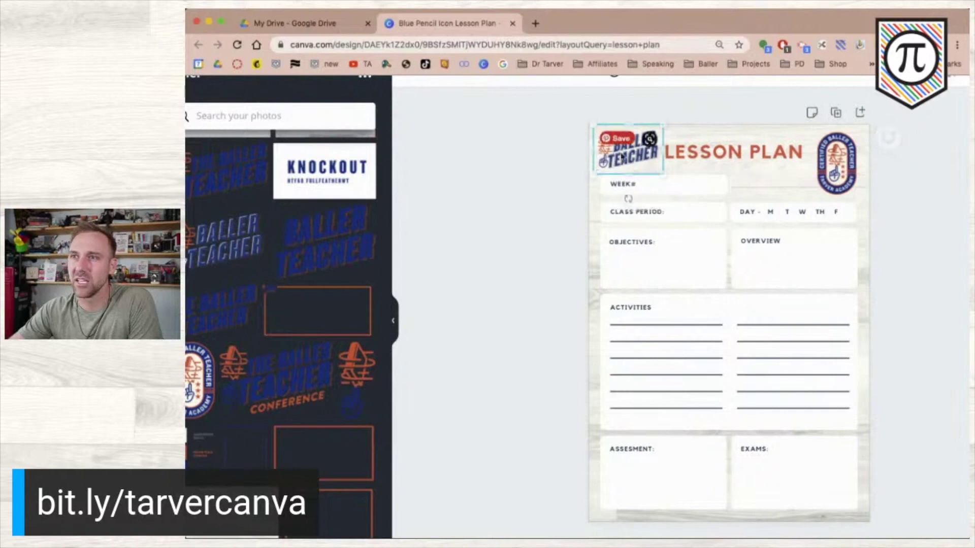
left_click_drag(631, 158, 630, 153)
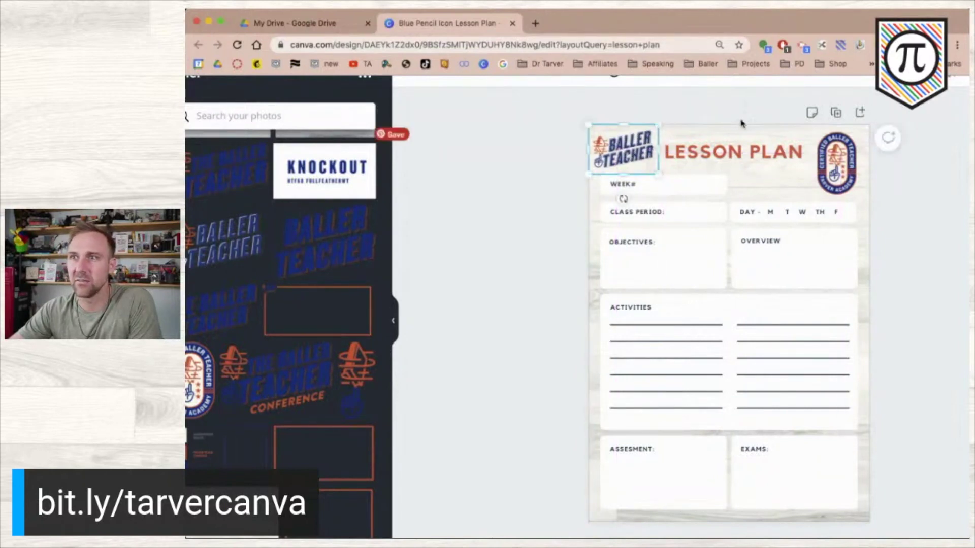
left_click(695, 157)
mouse_move(696, 157)
left_mouse_down()
mouse_move(681, 164)
mouse_move(692, 156)
left_mouse_up()
left_click(518, 166)
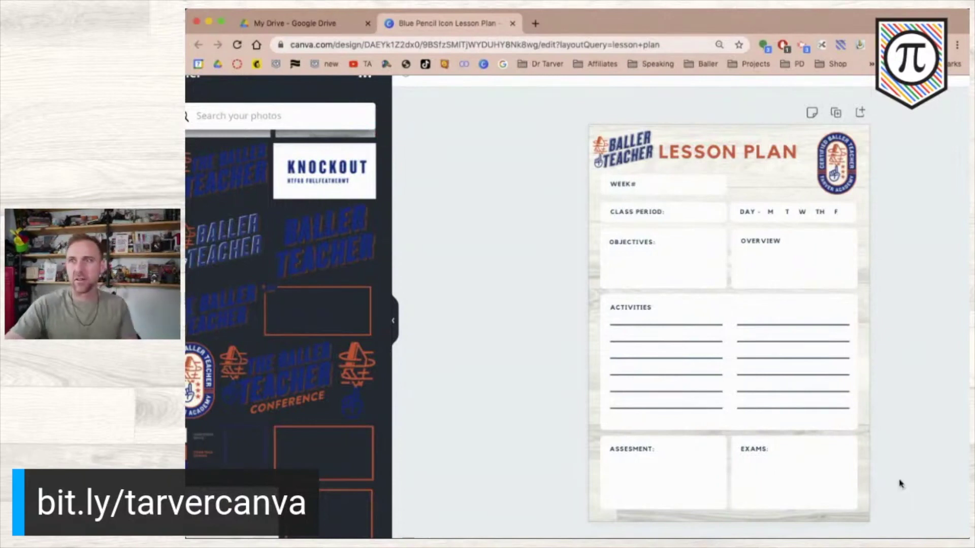
- Delete the BALLER TEACHER logo and move the LESSON PLAN title back to the page's upper-left margin
left_click(627, 159)
key("BackSpace")
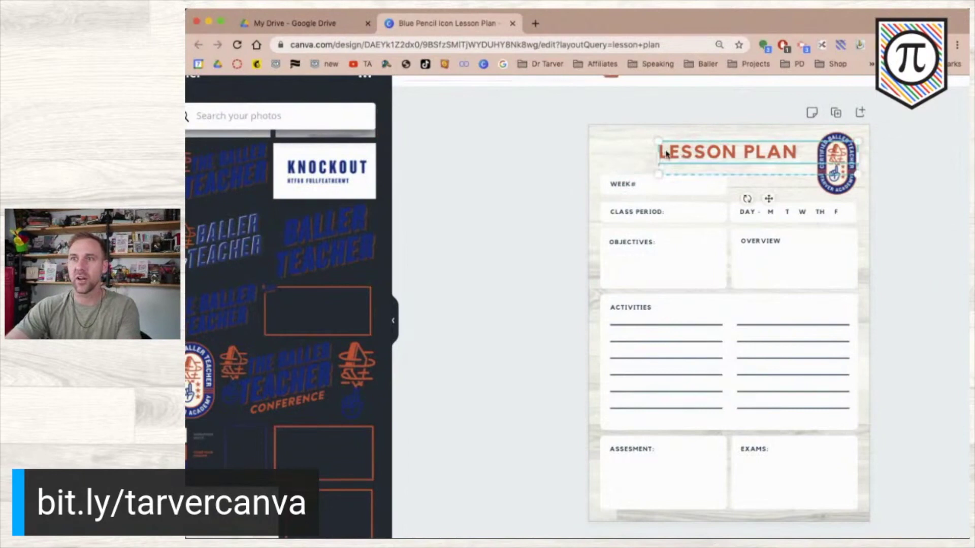
left_click_drag(683, 152, 623, 150)
left_click(526, 154)
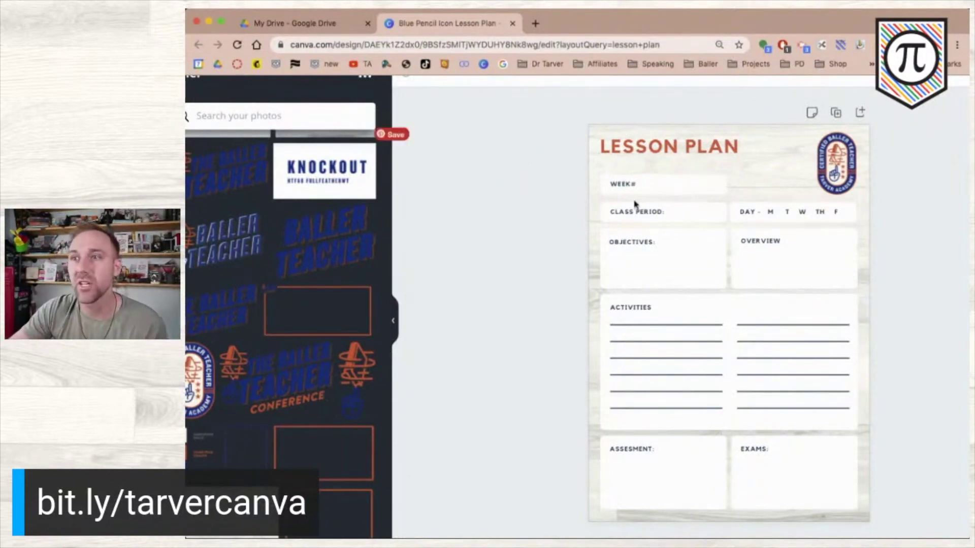
- Move the WEEK# label and its white field up to just below the LESSON PLAN title
left_click_drag(561, 175, 691, 169)
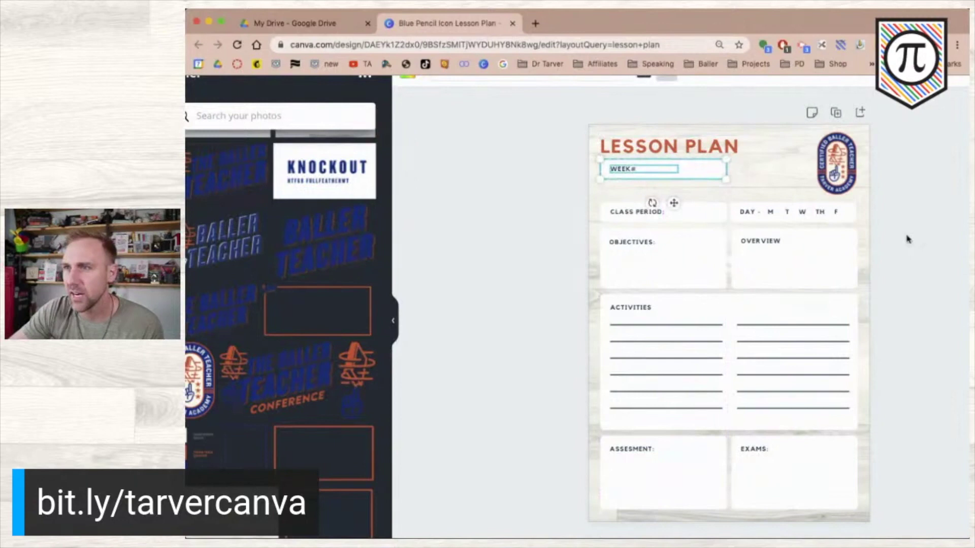
- Move the DAY weekday label and its white field to just below the WEEK# field
left_click(747, 213)
left_click_drag(766, 216, 635, 192)
left_click(503, 216)
- Nudge the CLASS PERIOD label and its field down slightly to even out the gap below the DAY field
left_click(619, 215)
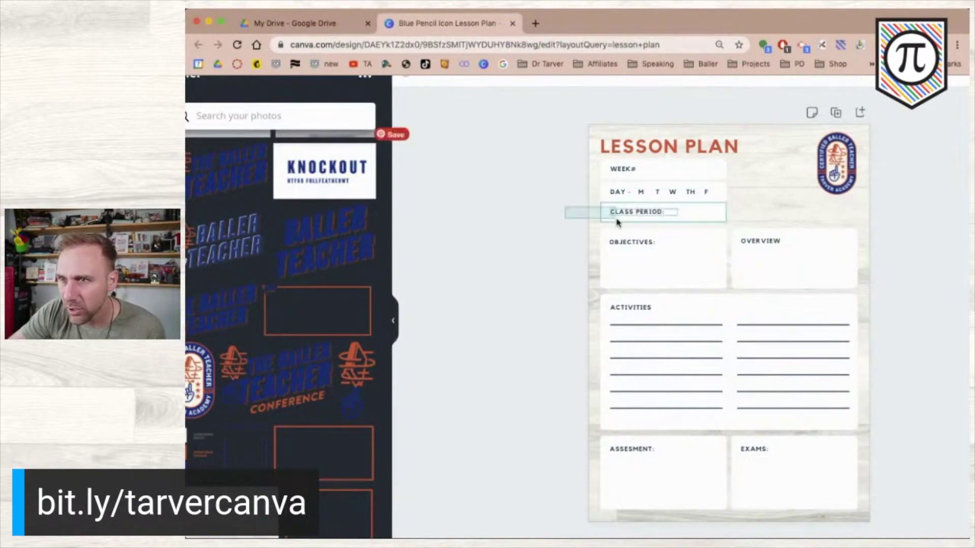
left_click_drag(699, 222, 699, 219)
key("Up")
key("Up")
key("Up")
key("Up")
key("Up")
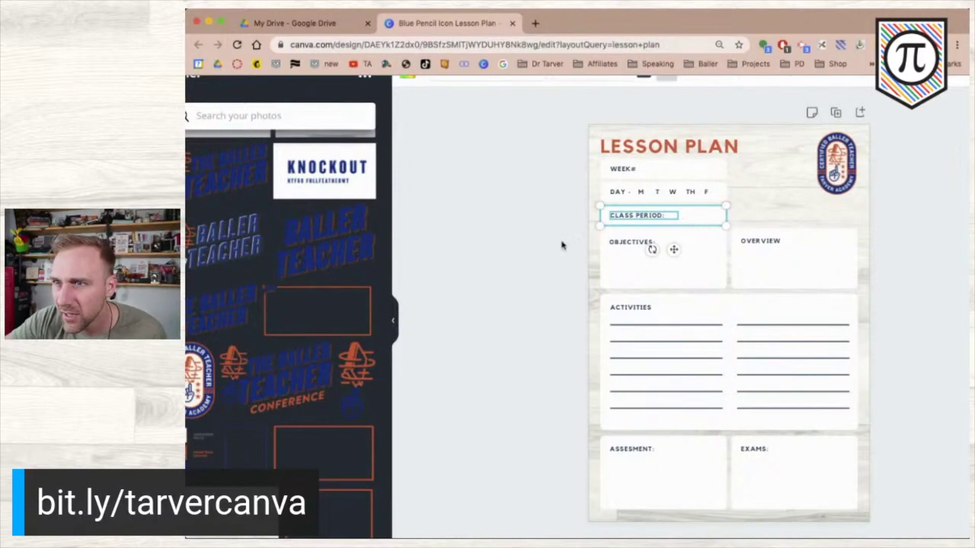
- Nudge the OBJECTIVES and OVERVIEW boxes with their labels slightly down together
left_click(512, 264)
left_click_drag(548, 243, 875, 272)
key("Down")
key("Down")
key("Down")
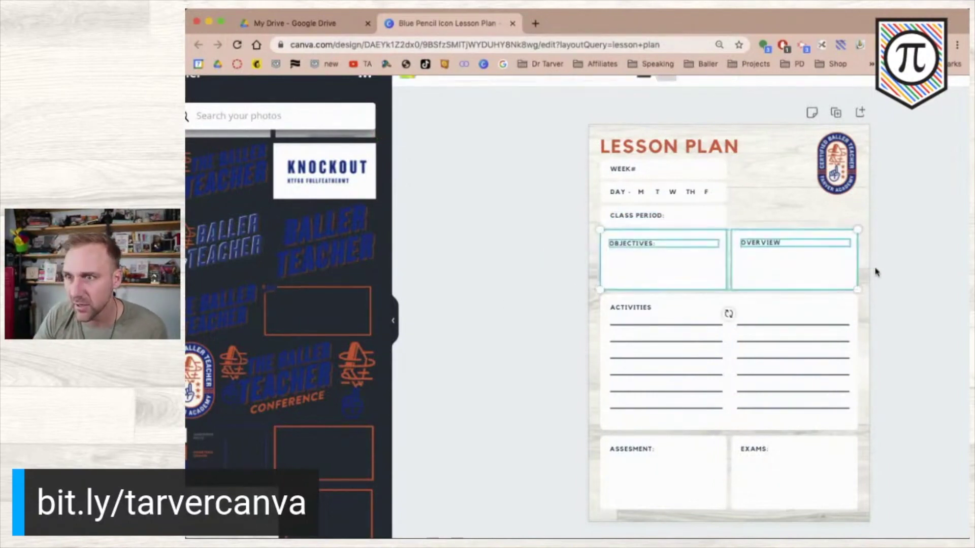
left_click(525, 302)
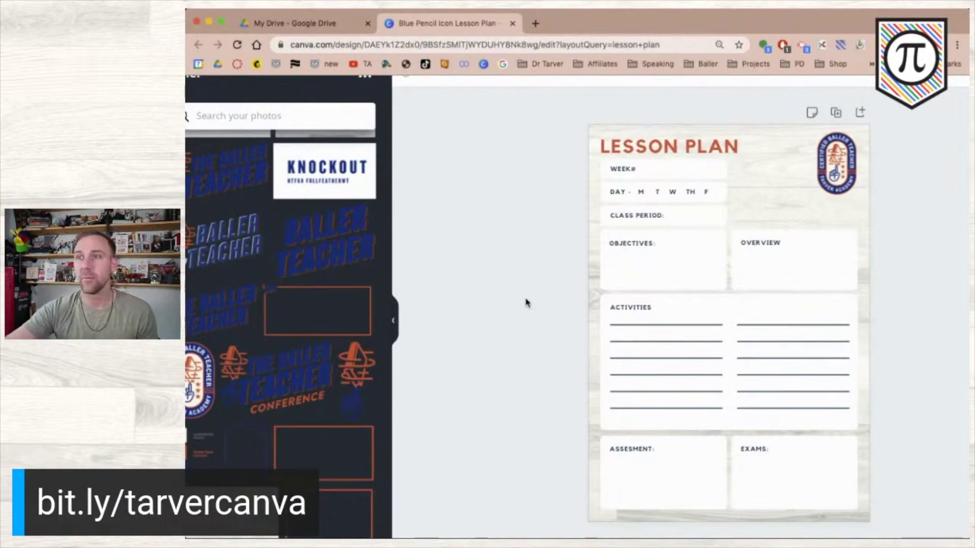
- Duplicate the CLASS PERIOD field with its label and place the copy beside it, above the OVERVIEW box
left_click_drag(560, 213, 671, 221)
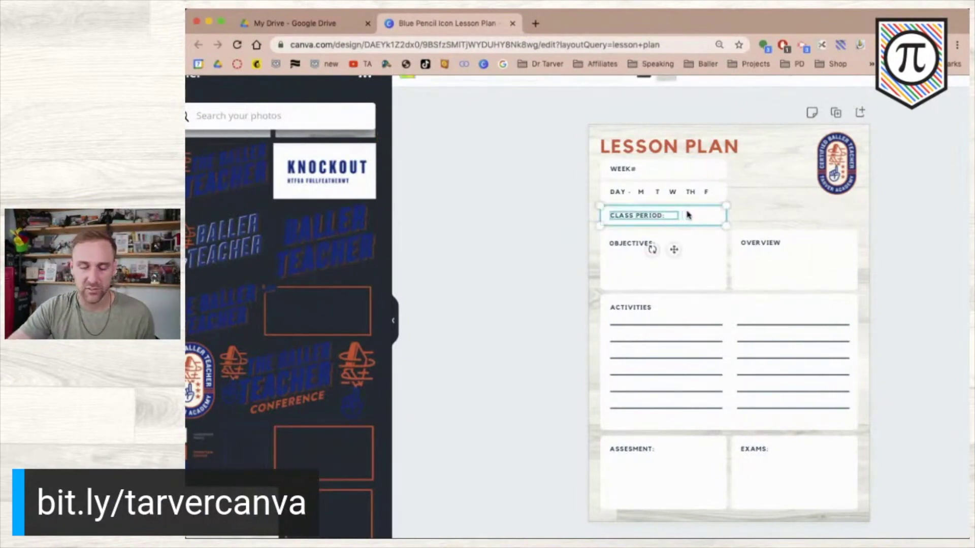
left_click_drag(684, 213, 780, 217)
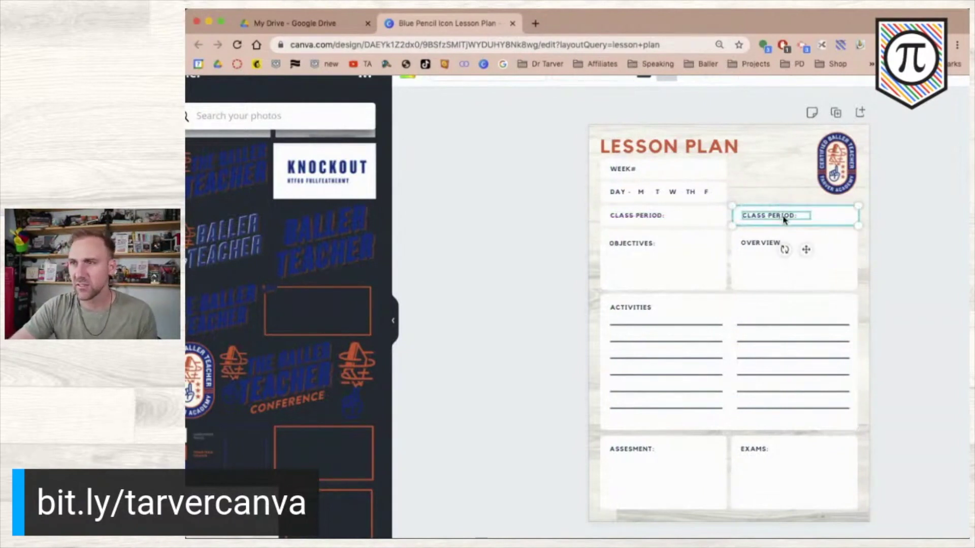
left_click(479, 211)
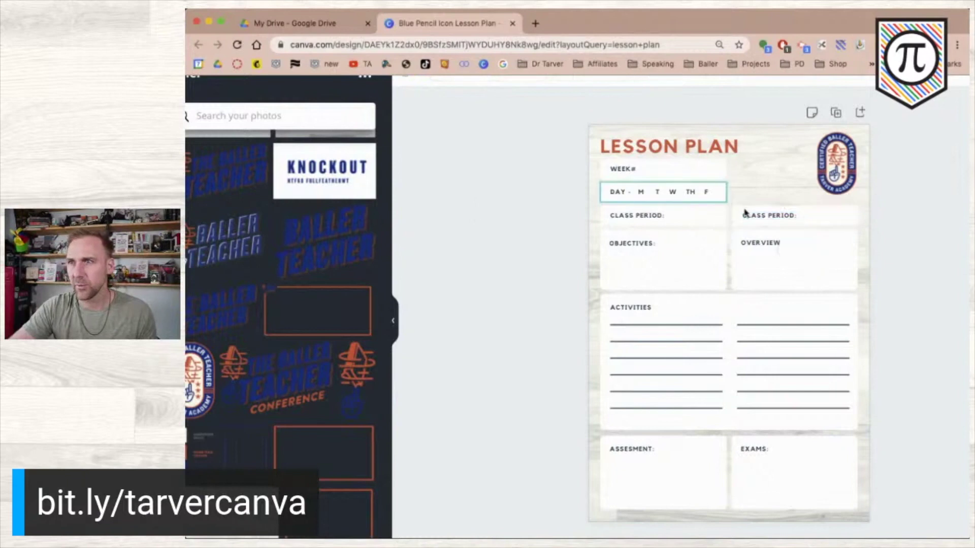
- Relabel the copied CLASS PERIOD field as UNIT:
left_click(743, 216)
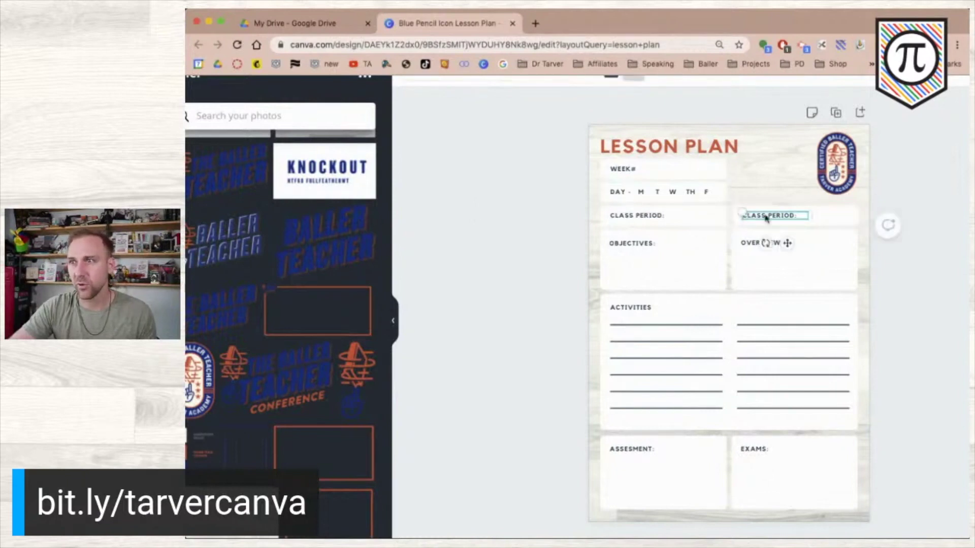
triple_click(765, 214)
type("UNTI")
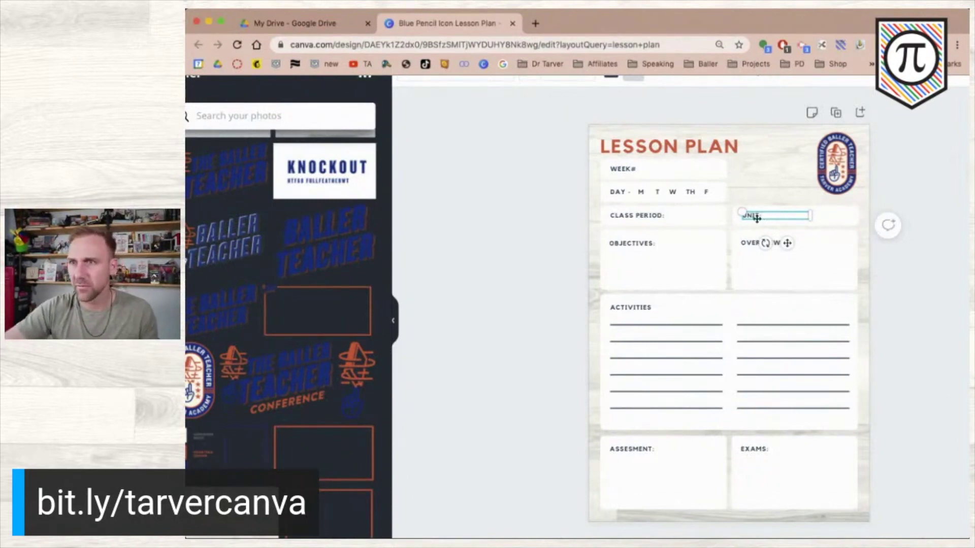
left_click(490, 200)
- Replace the dash after DAY in the weekday row with a colon
left_click(630, 193)
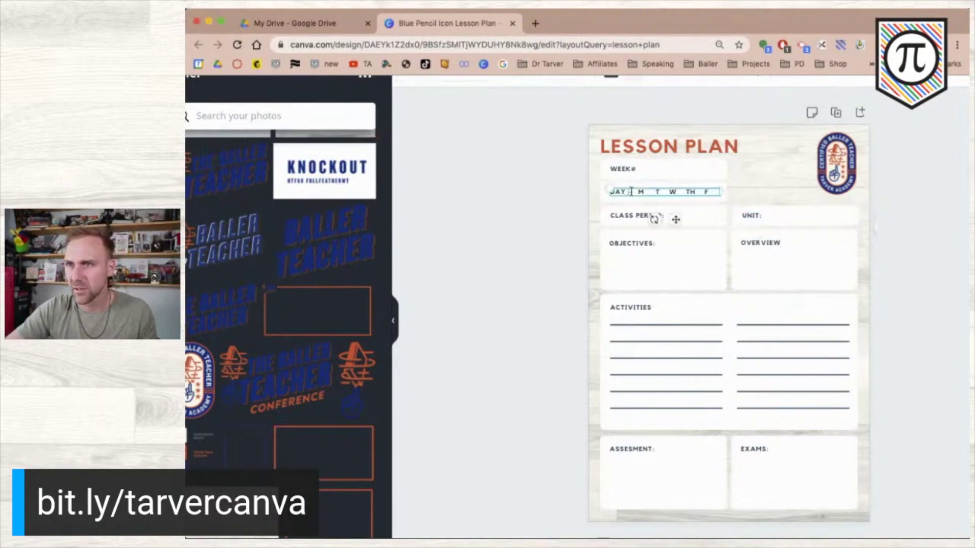
key("BackSpace")
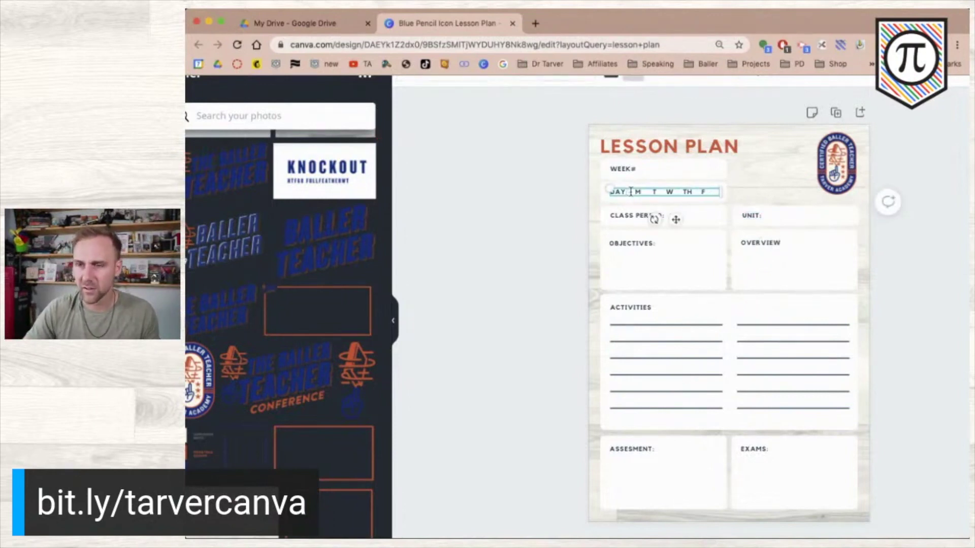
left_click(505, 235)
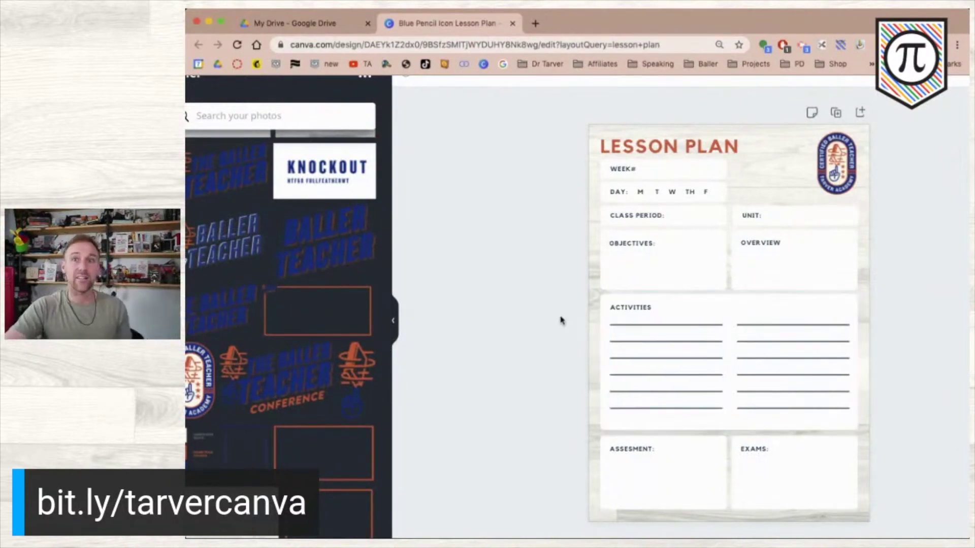
- Delete both columns of writing lines from the ACTIVITIES box
left_click(647, 329)
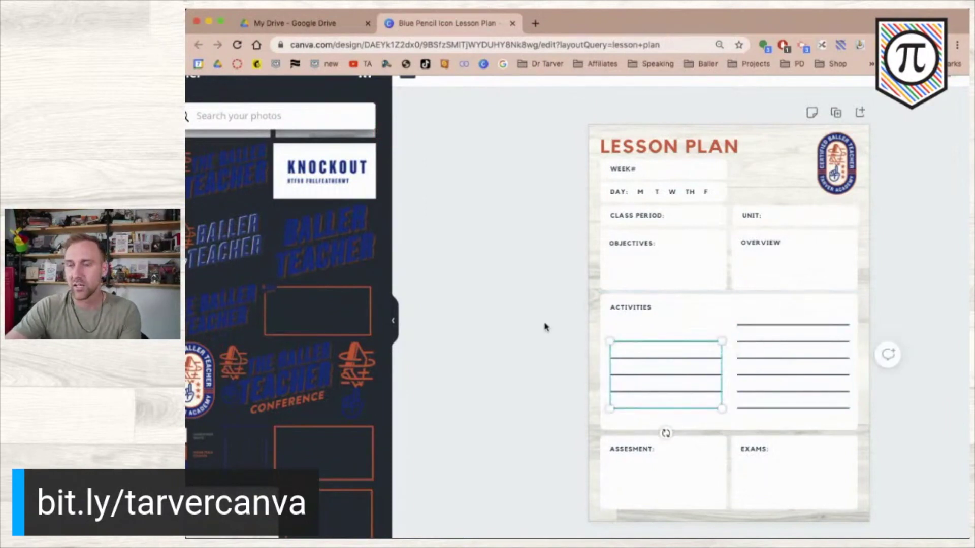
left_click_drag(544, 322, 798, 380)
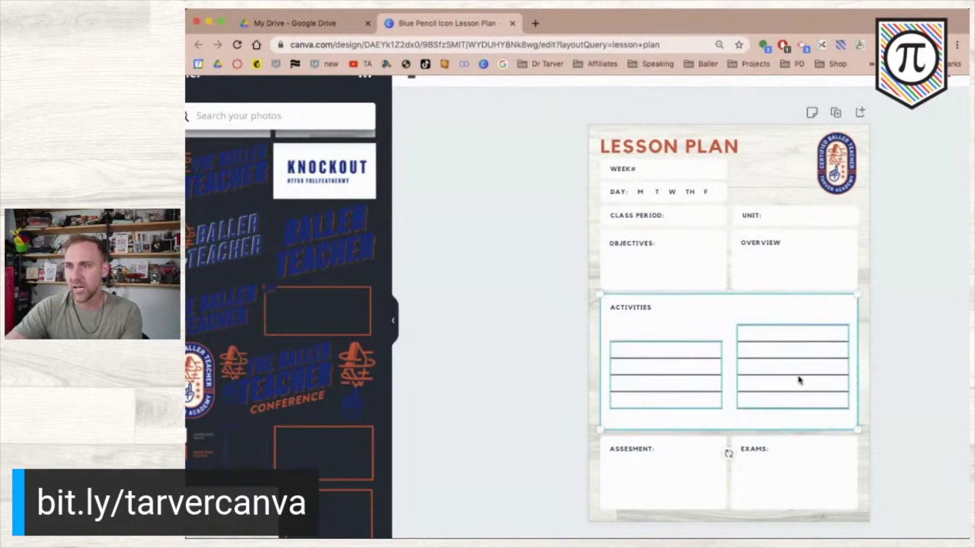
left_click(676, 365)
key("Delete")
left_click(807, 401)
key("Delete")
- Shorten the white ACTIVITIES box to a narrow full-width strip around its label
left_click(783, 386)
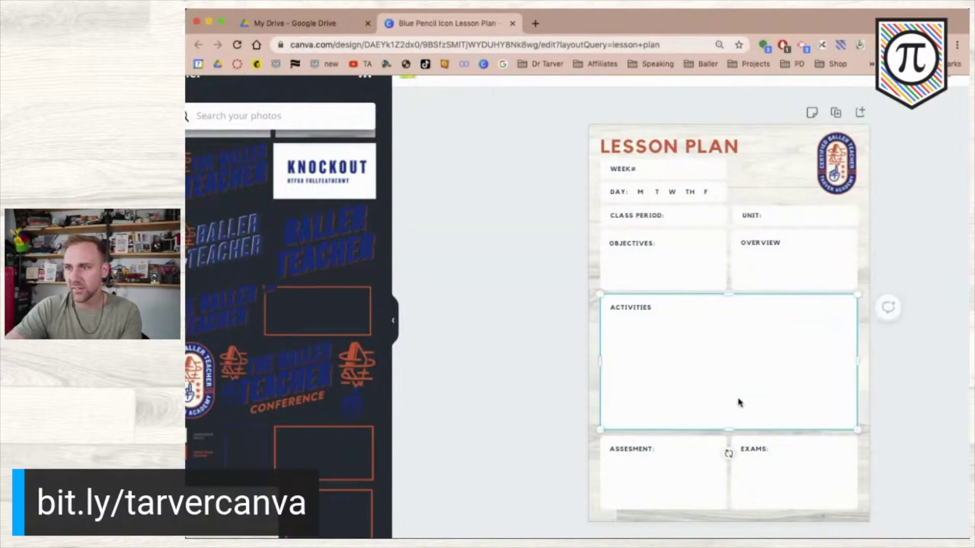
left_click_drag(735, 375, 735, 317)
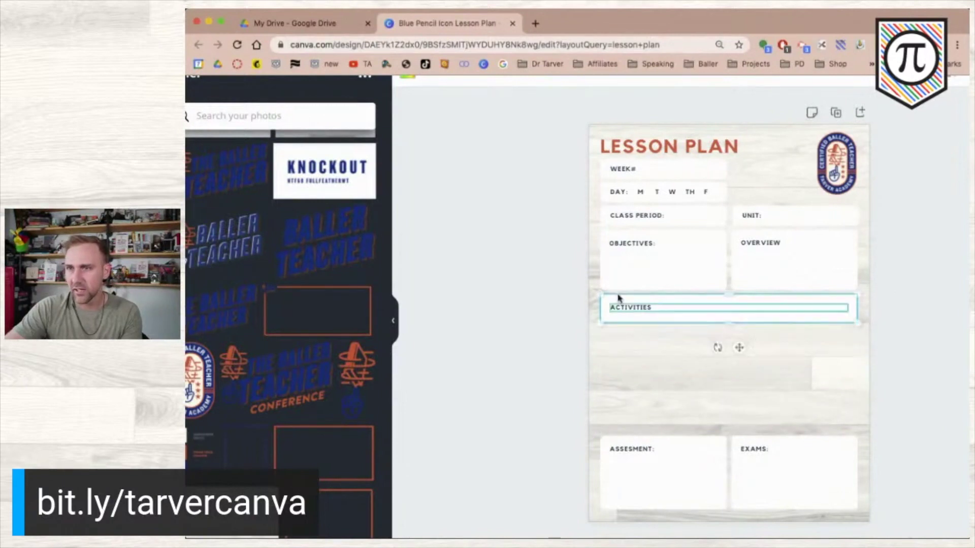
left_click(631, 307)
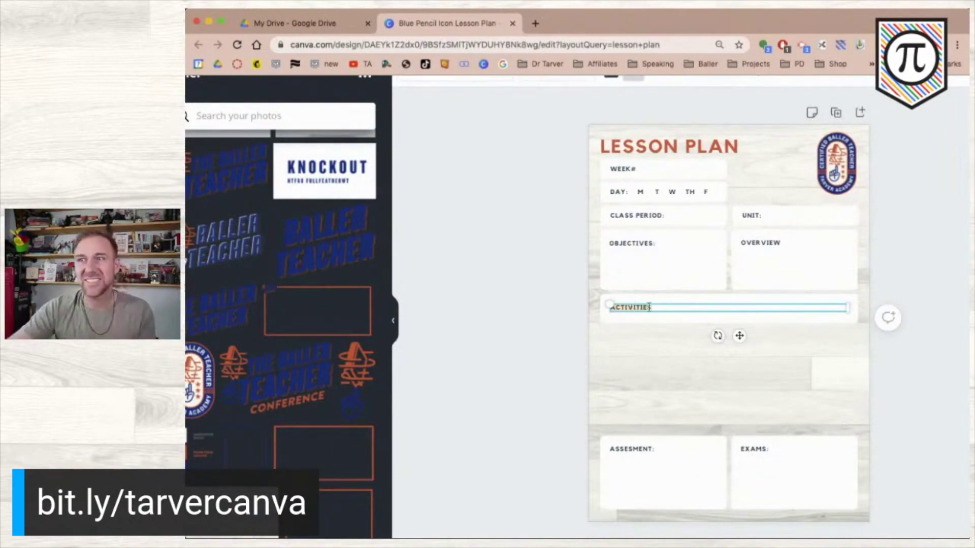
- Relabel the OVERVIEW box as STANDARDS:
left_click(788, 242)
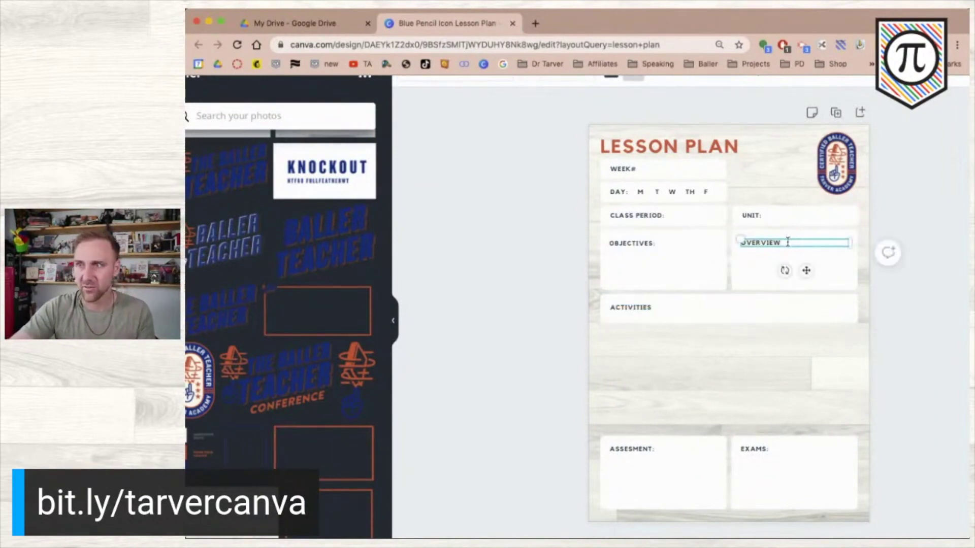
type("STANDARDS:")
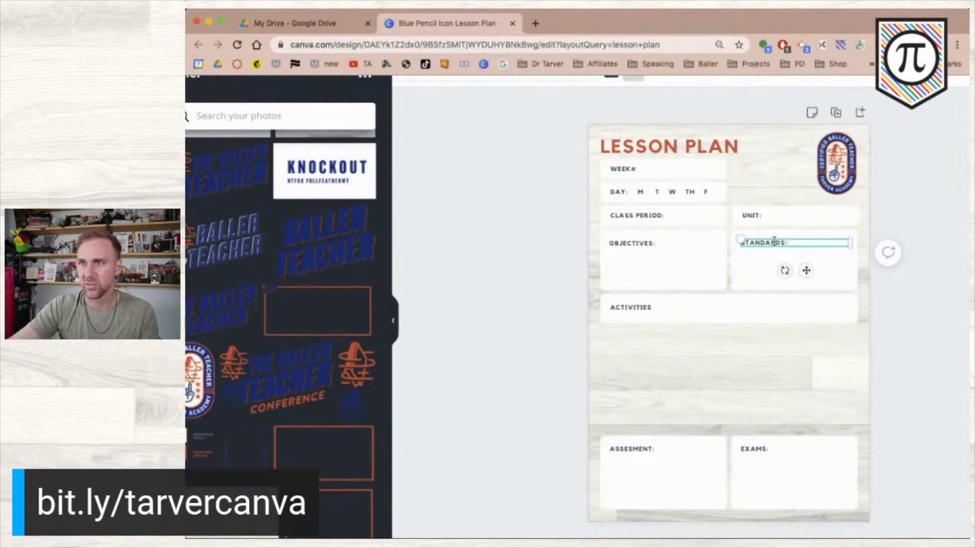
left_click(555, 312)
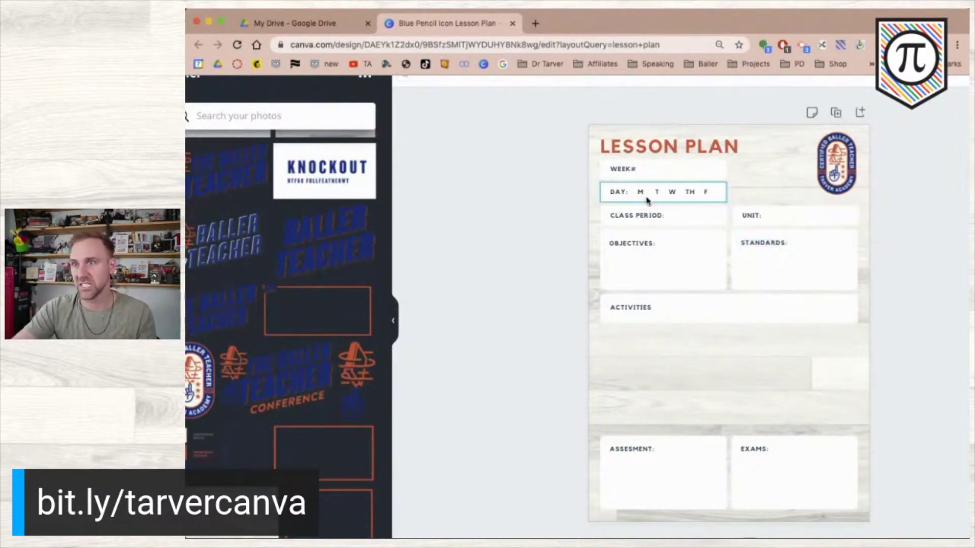
- Relabel the ACTIVITIES strip as WARM-UP
left_click(636, 308)
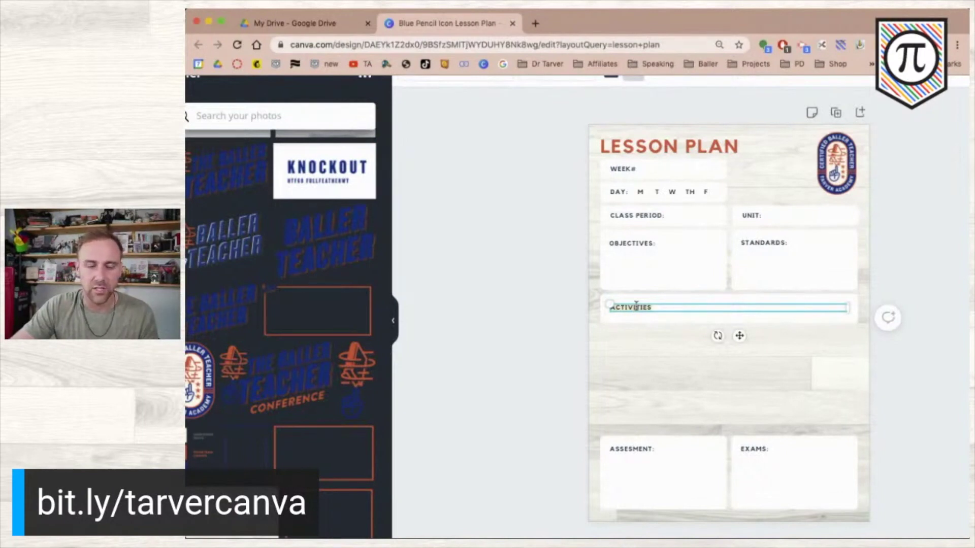
type("WARM")
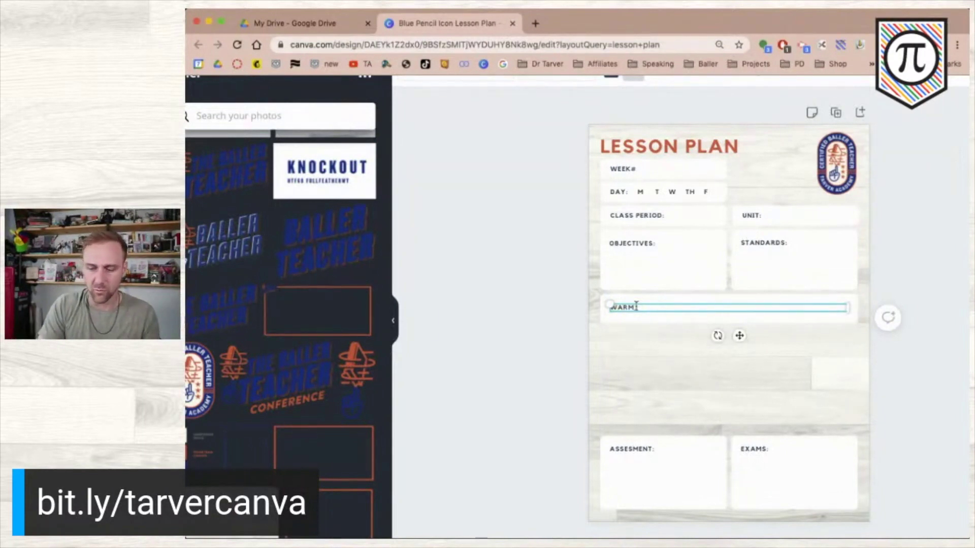
type("-UP")
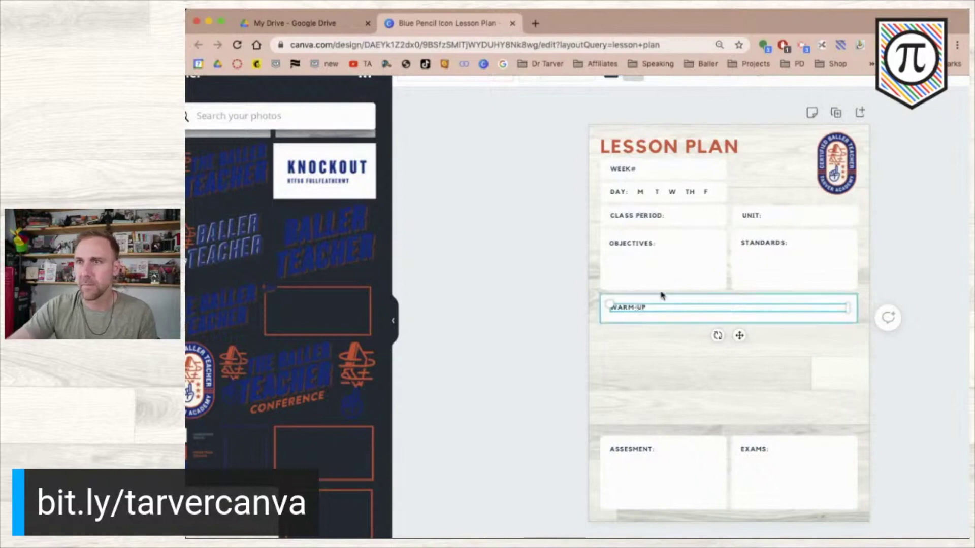
- Remove the trailing colons from the OBJECTIVES, STANDARDS, UNIT and CLASS PERIOD labels
left_click(659, 243)
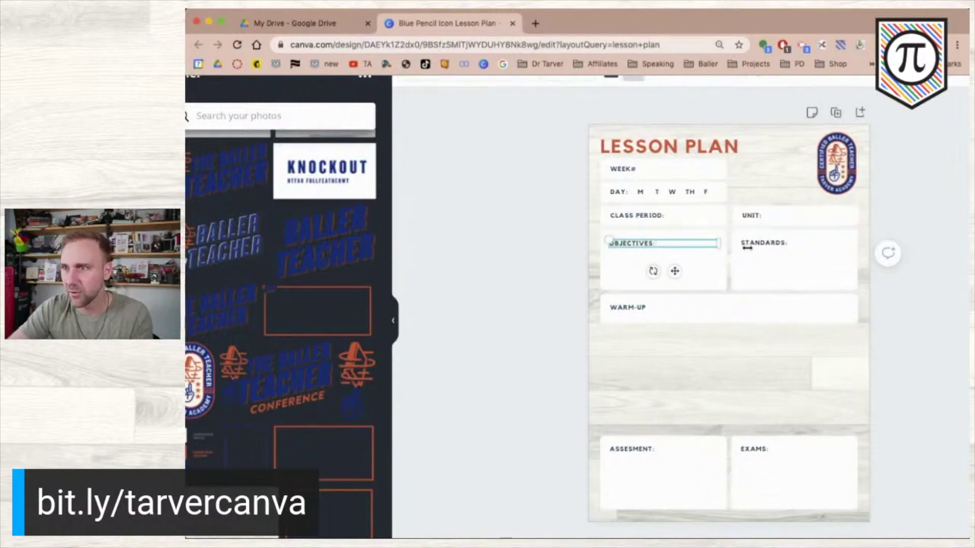
left_click(788, 244)
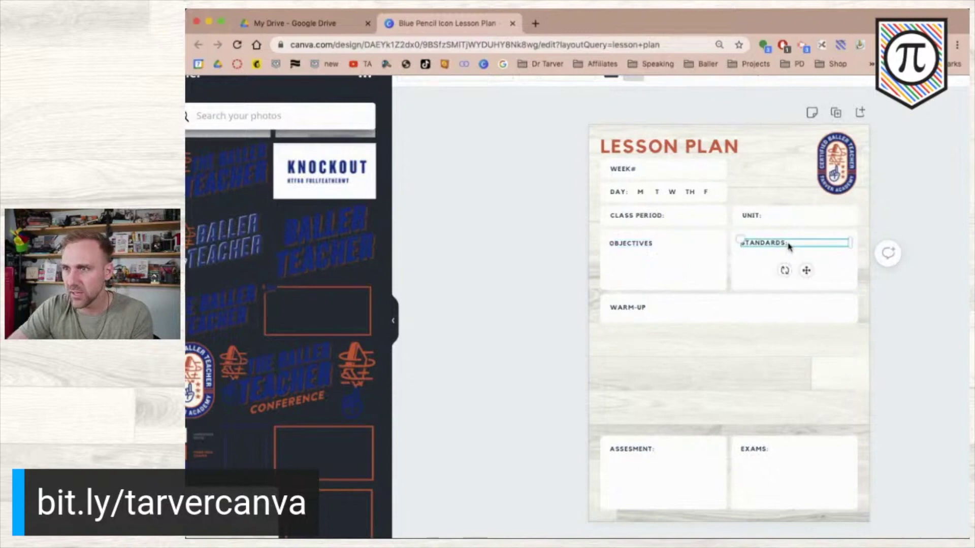
left_click(764, 214)
left_click(664, 215)
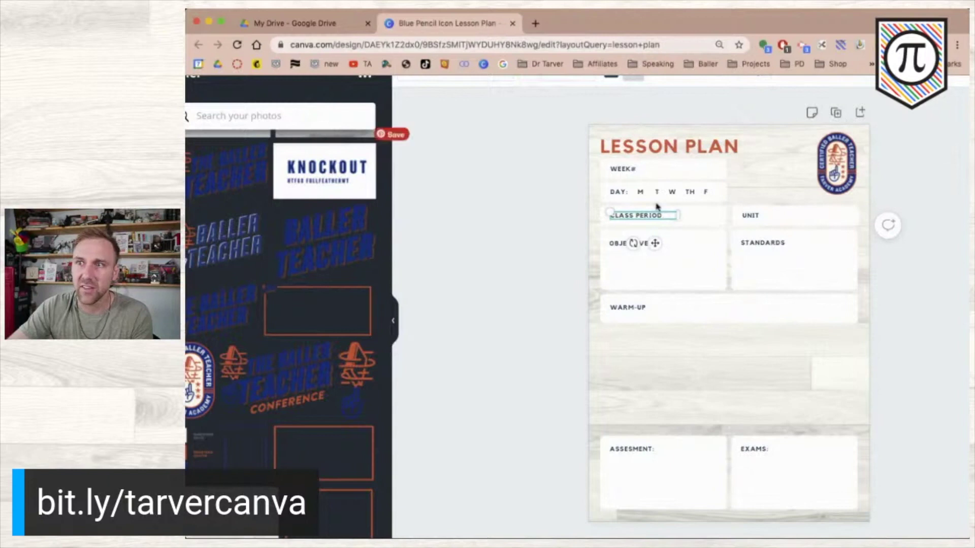
left_click(546, 295)
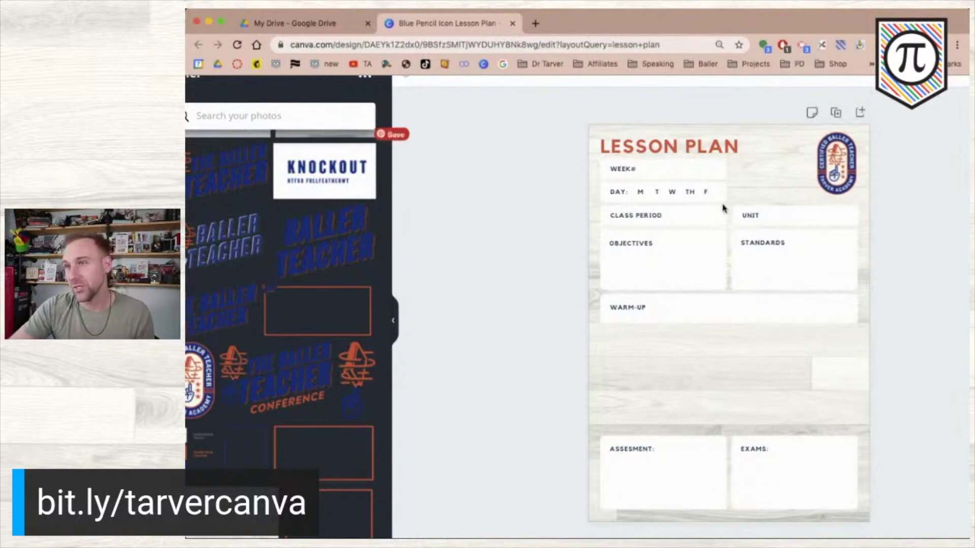
left_click(671, 146)
left_click_drag(671, 144, 673, 143)
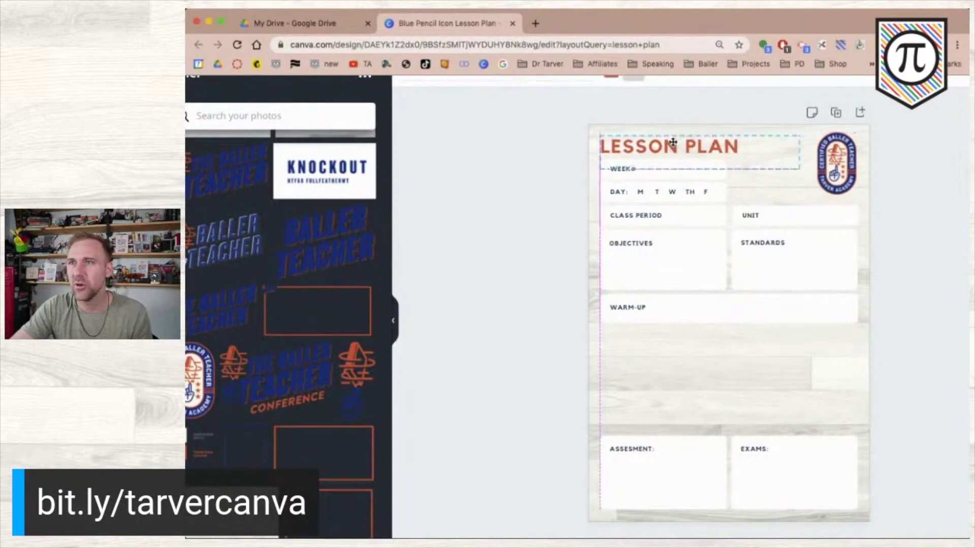
left_click(505, 192)
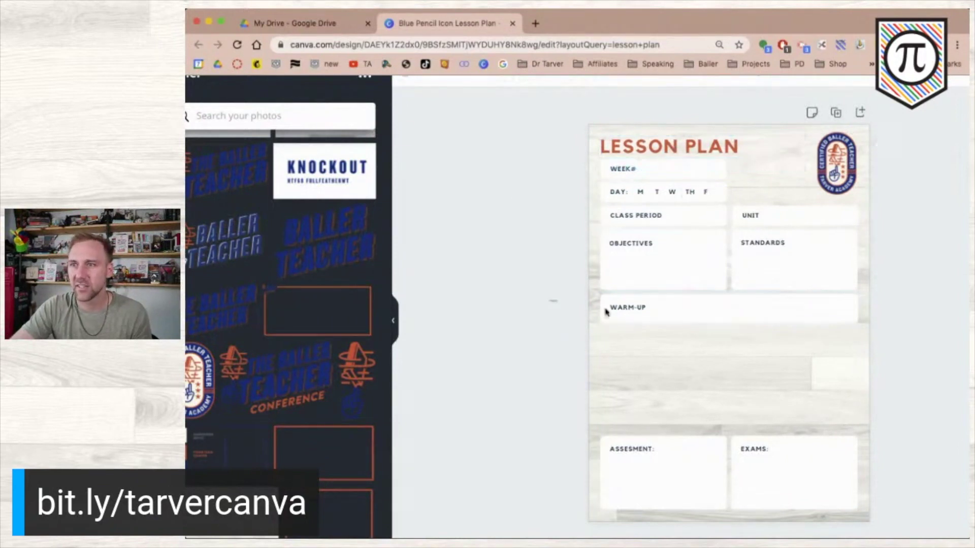
- Duplicate the WARM-UP strip with its label twice and stack the copies below the original
left_click_drag(606, 312, 690, 382)
left_click(579, 335)
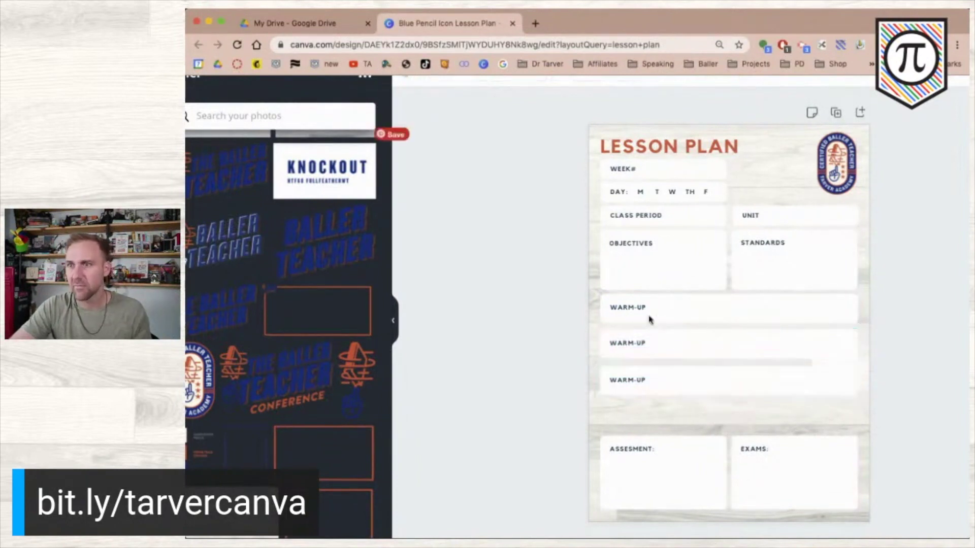
- Relabel the middle WARM-UP strip as PRESENTATION
left_click(638, 306)
left_click(638, 305)
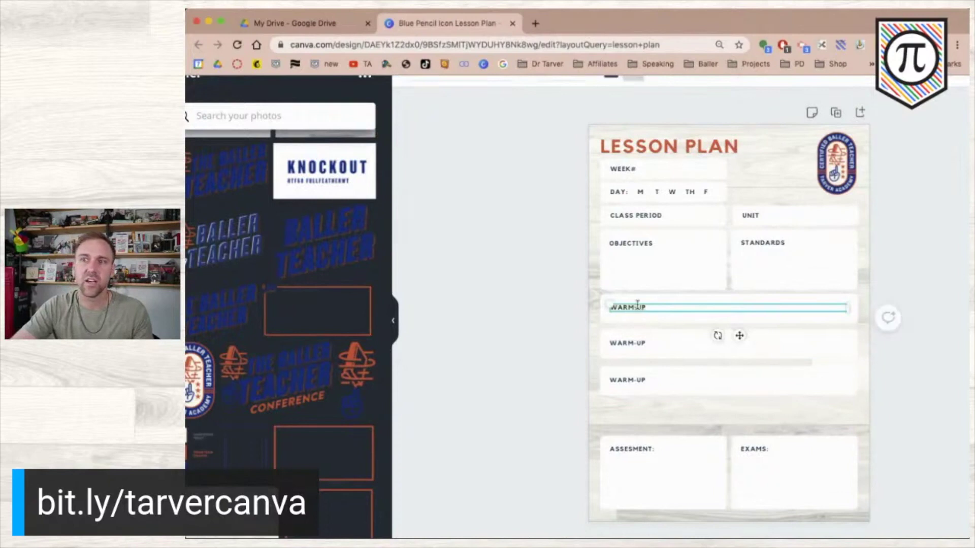
left_click(628, 342)
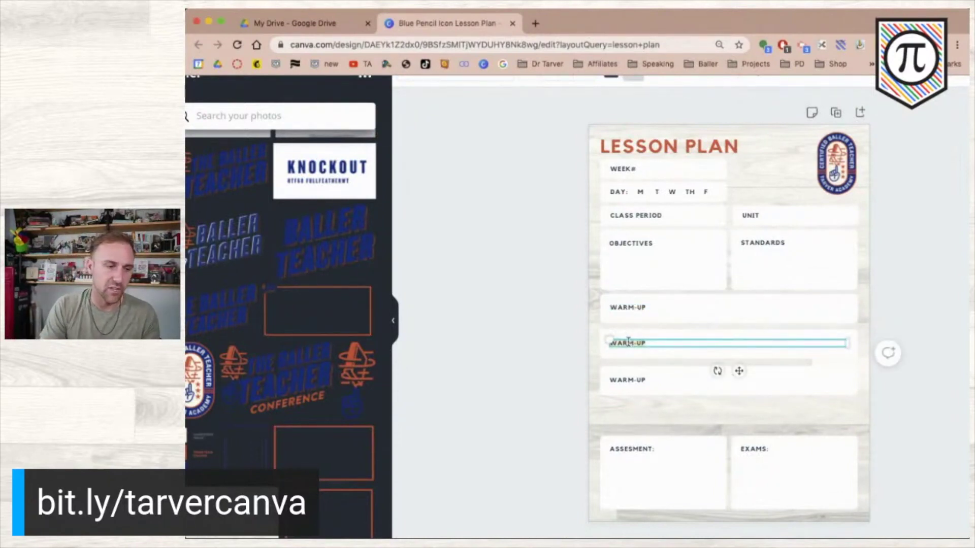
type("WRESENTATION")
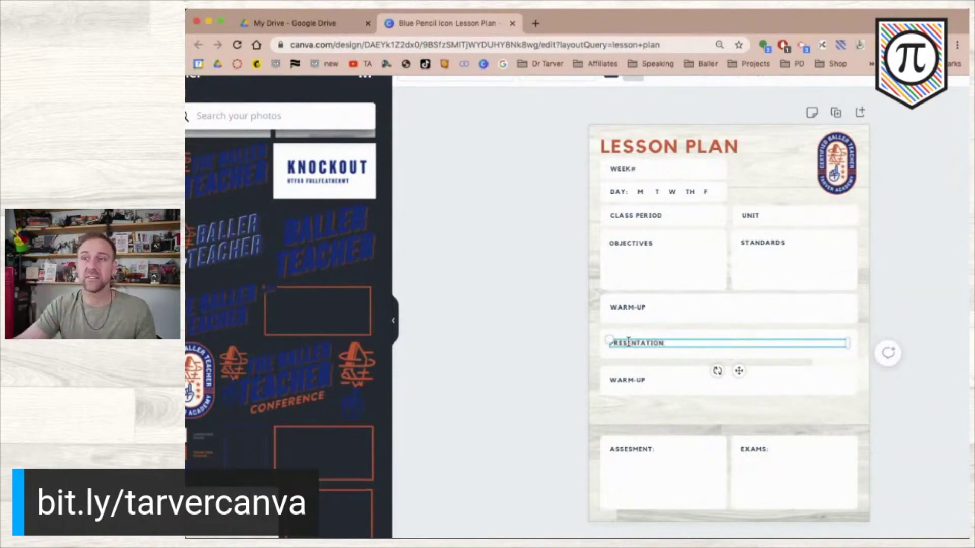
- Relabel the lowest WARM-UP strip as SUPPLEMENTARY
left_click(641, 380)
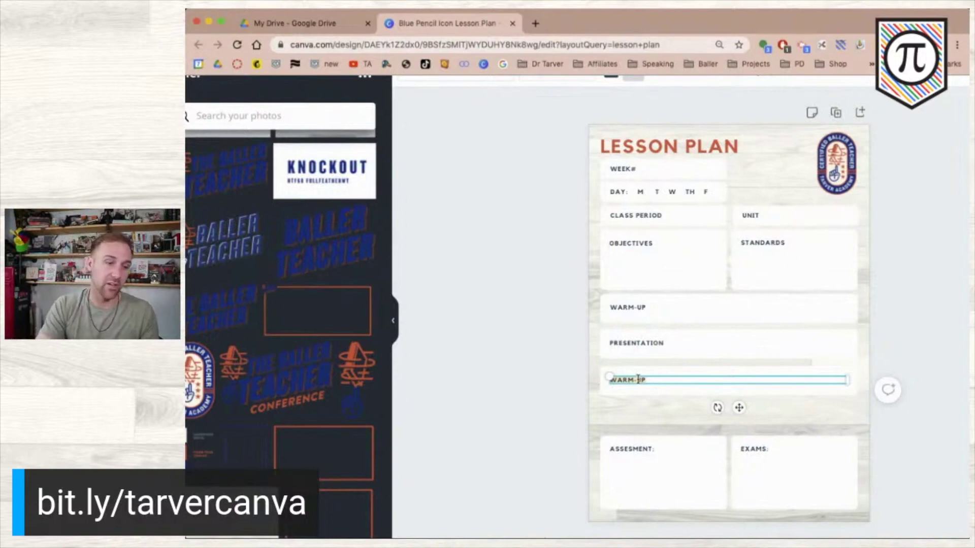
type("AS")
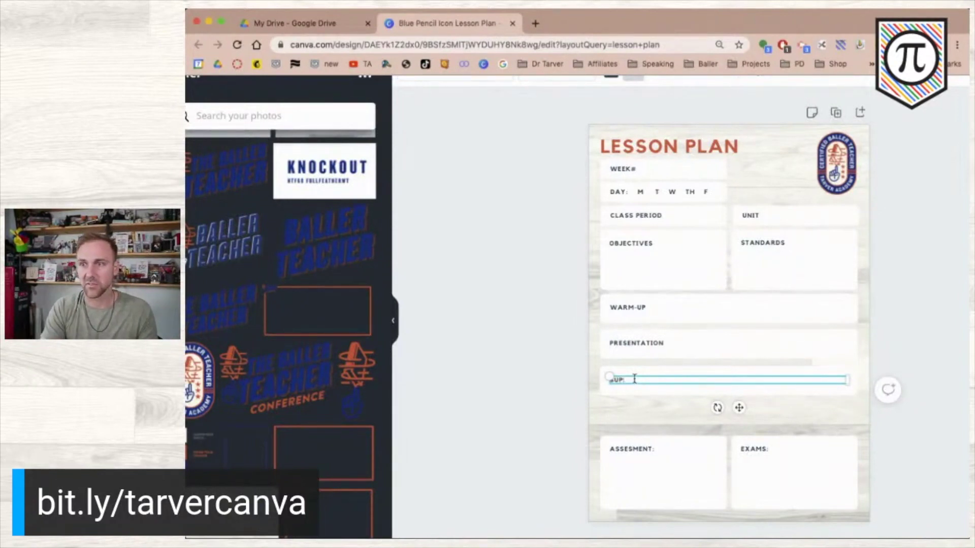
left_click(634, 379)
type("SUPPLEMENTARY RESOUR")
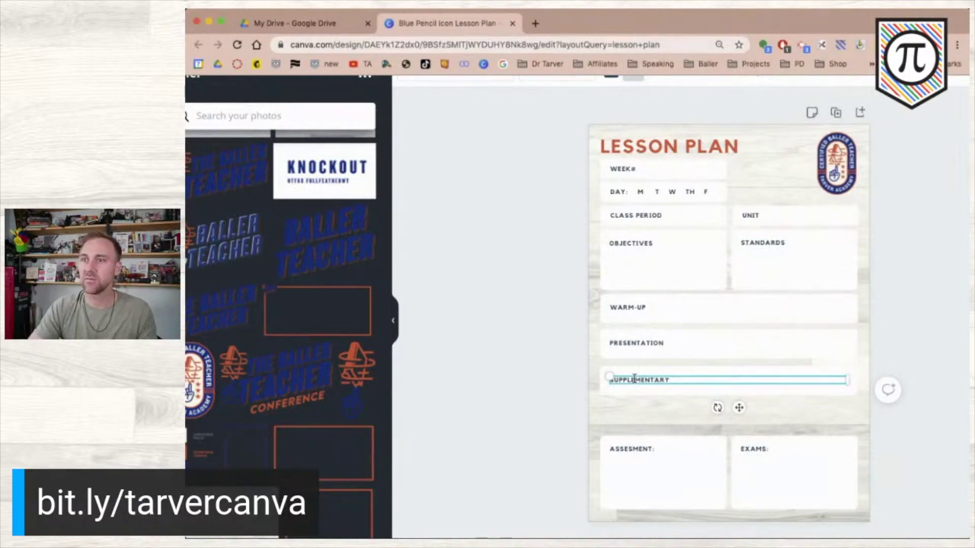
left_click(544, 396)
- Move the ASSESMENT and EXAMS boxes with their labels up to sit just below the SUPPLEMENTARY strip
left_click(647, 471)
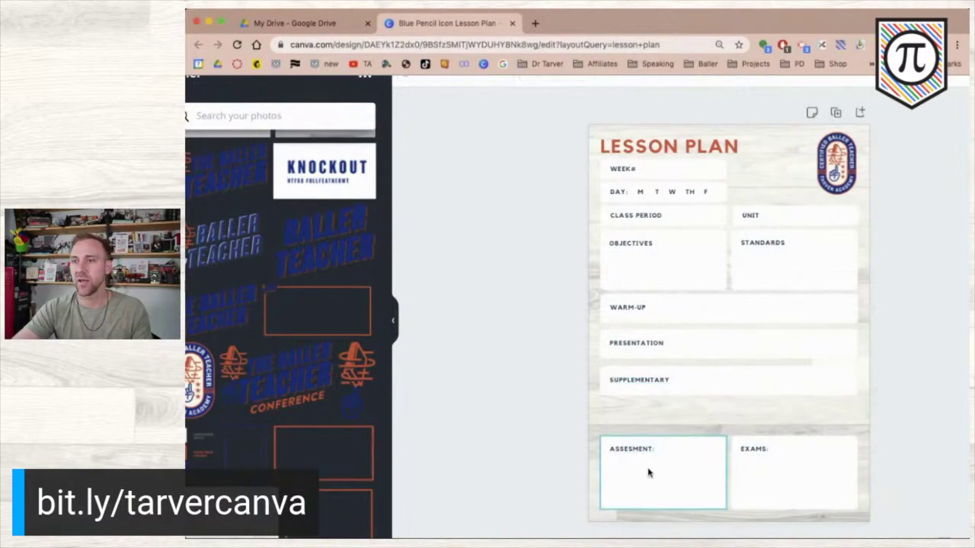
left_click(655, 453)
left_click(634, 461)
left_click(748, 410)
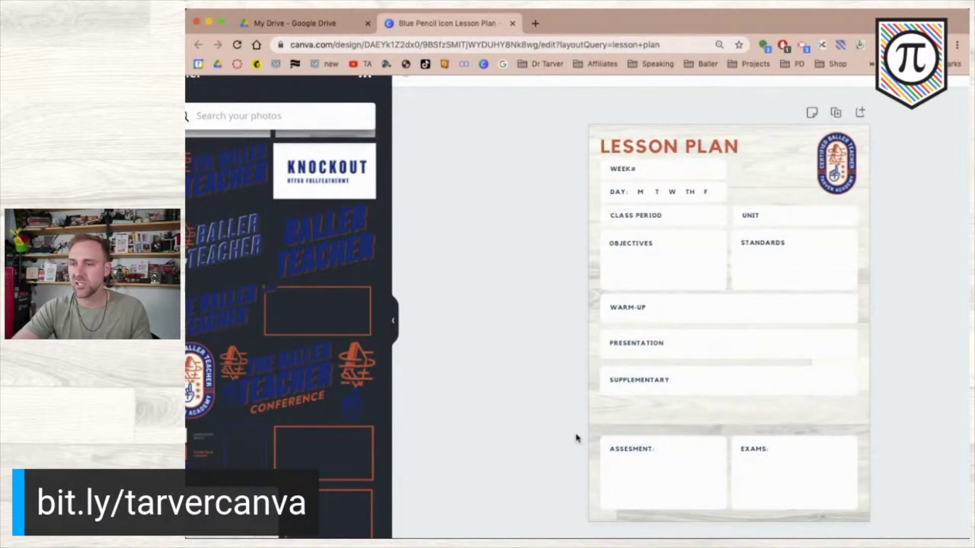
left_click_drag(559, 431, 903, 529)
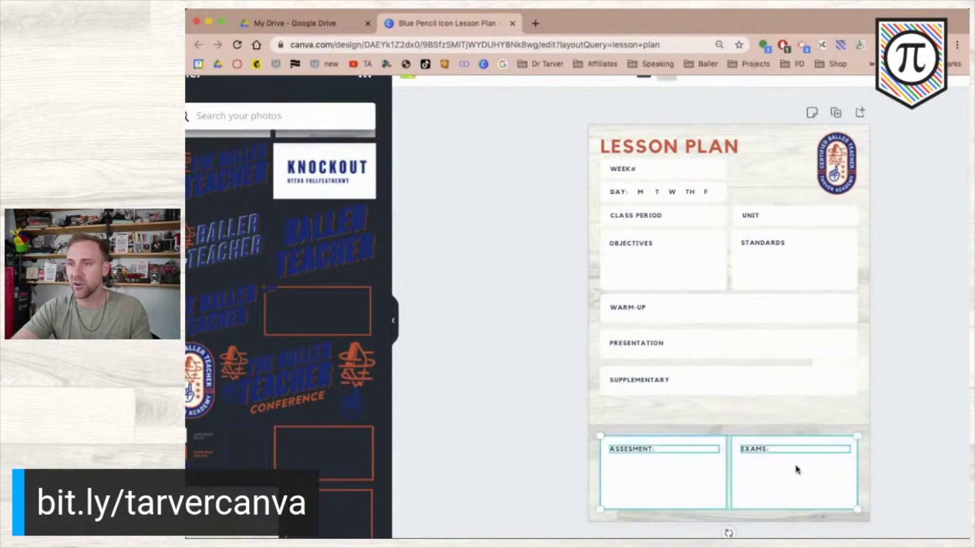
left_click_drag(796, 460, 796, 445)
left_click(577, 433)
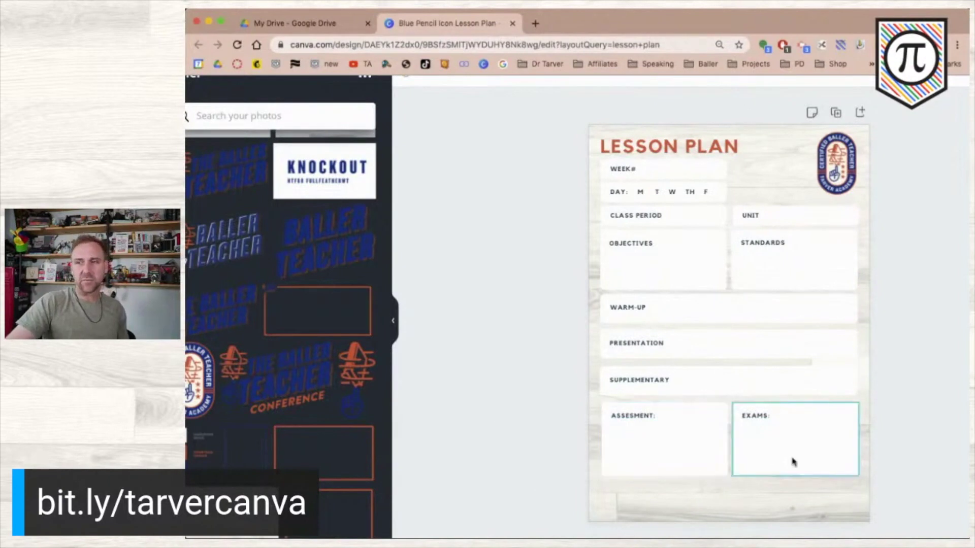
- Relabel the EXAMS box as REFLECTION without a colon and remove the trailing colon from the ASSESMENT label
left_click(758, 417)
type("REFLECTION")
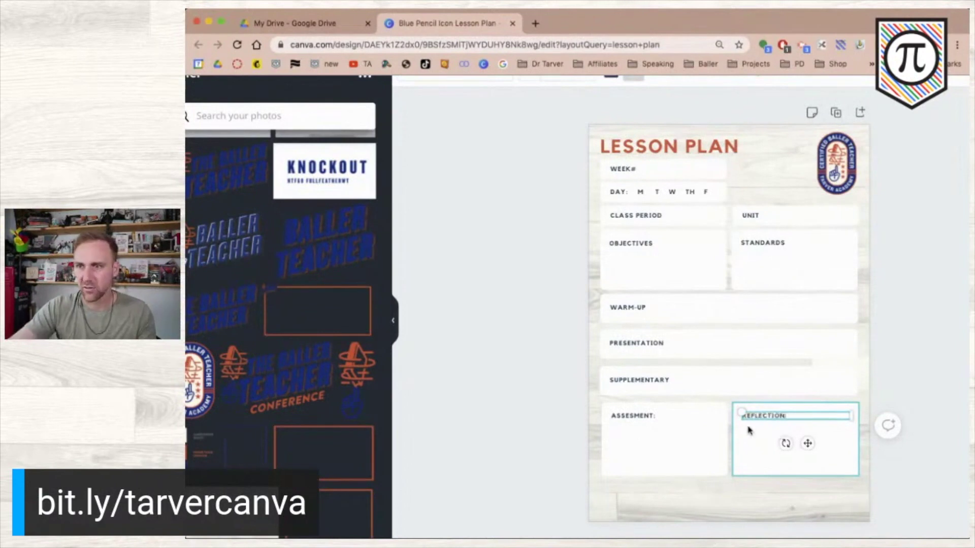
left_click(664, 417)
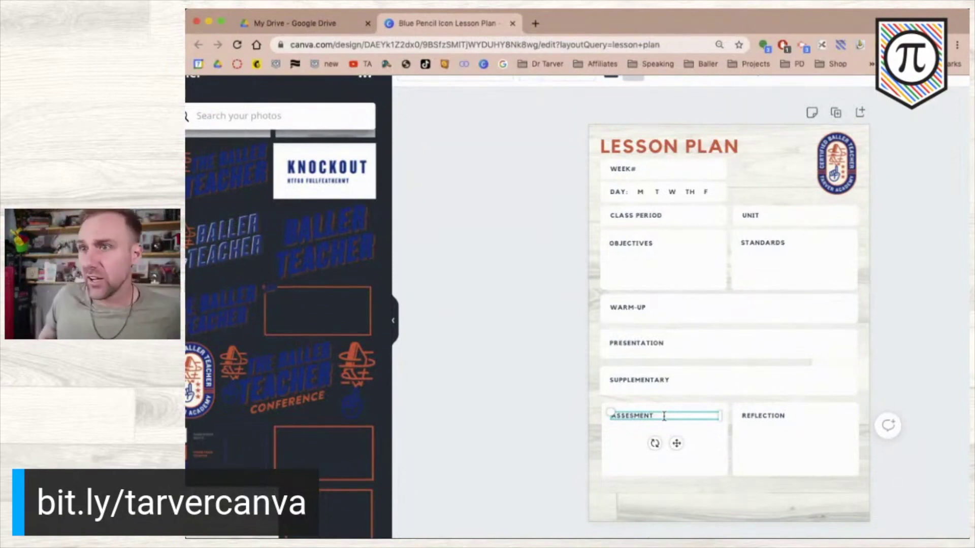
- Shift all the field boxes and their labels together slightly down the page, leaving a gap below the LESSON PLAN title
left_click_drag(567, 162, 753, 431)
left_click(457, 380)
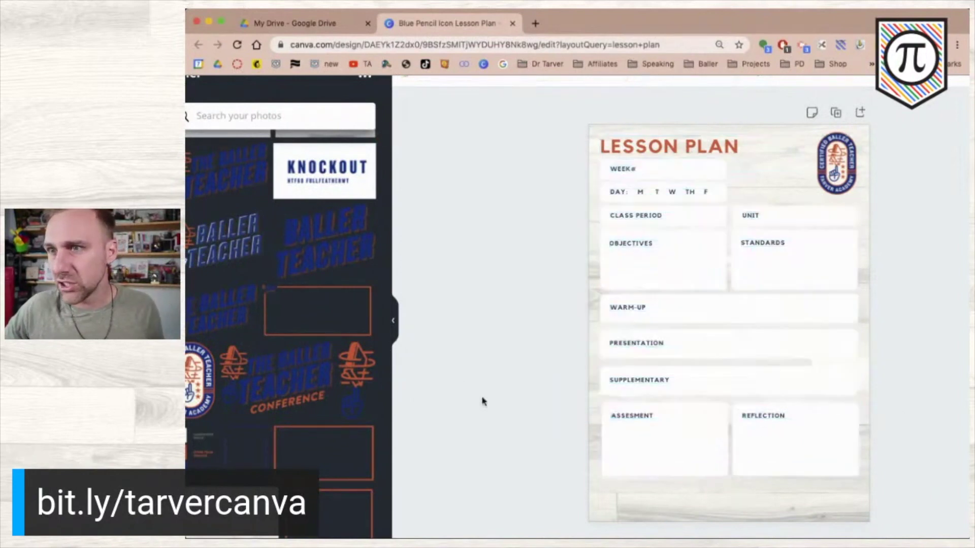
left_click_drag(536, 508, 761, 174)
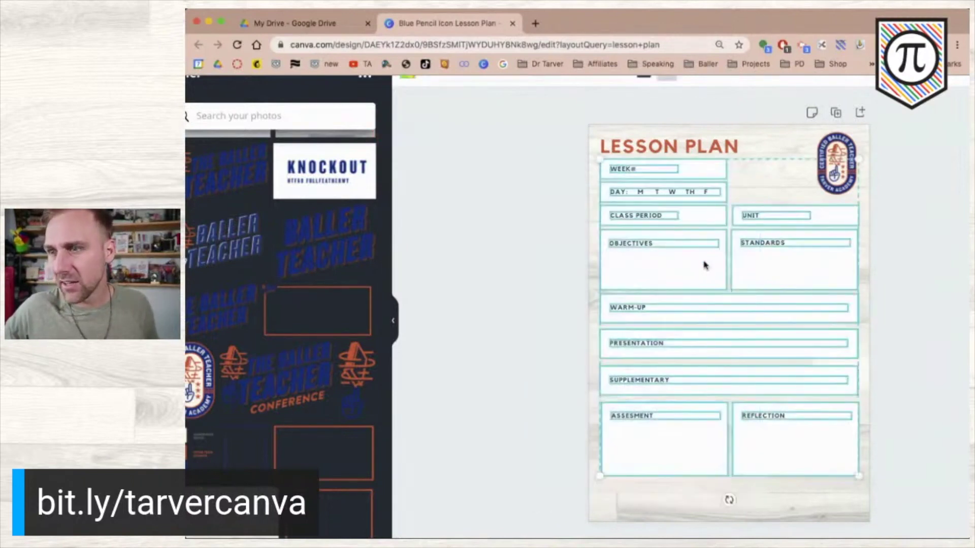
mouse_move(704, 268)
left_mouse_down()
mouse_move(704, 293)
mouse_move(703, 283)
left_mouse_up()
left_click(916, 244)
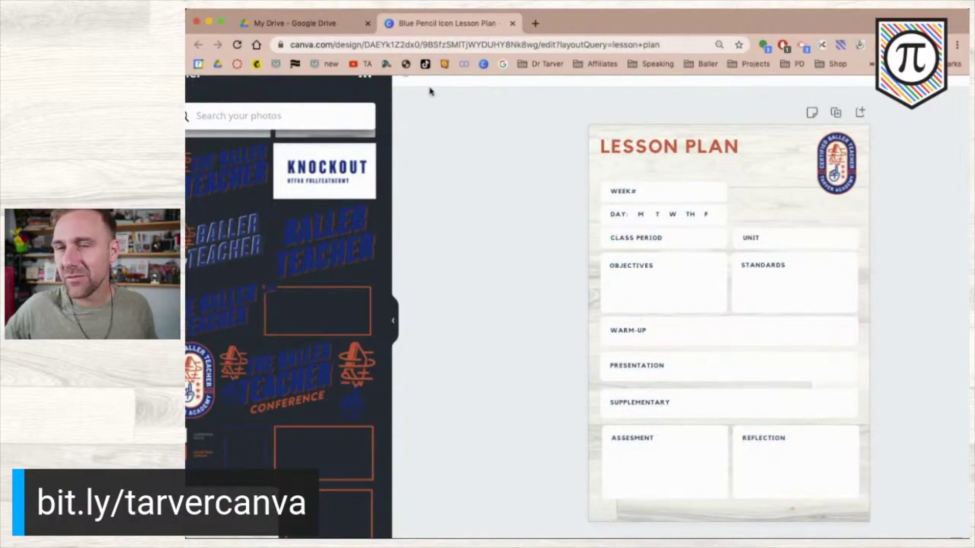
- Place a copy of the LESSON PLAN title at the page's foot and replace its text with the social handle, "//" and TARVERACADEMY.COM
left_click(393, 314)
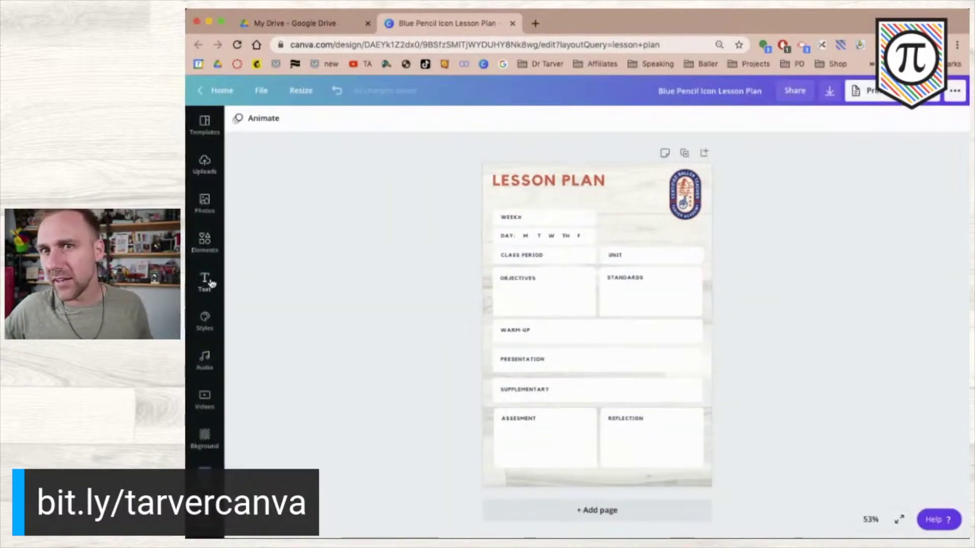
left_click(519, 181)
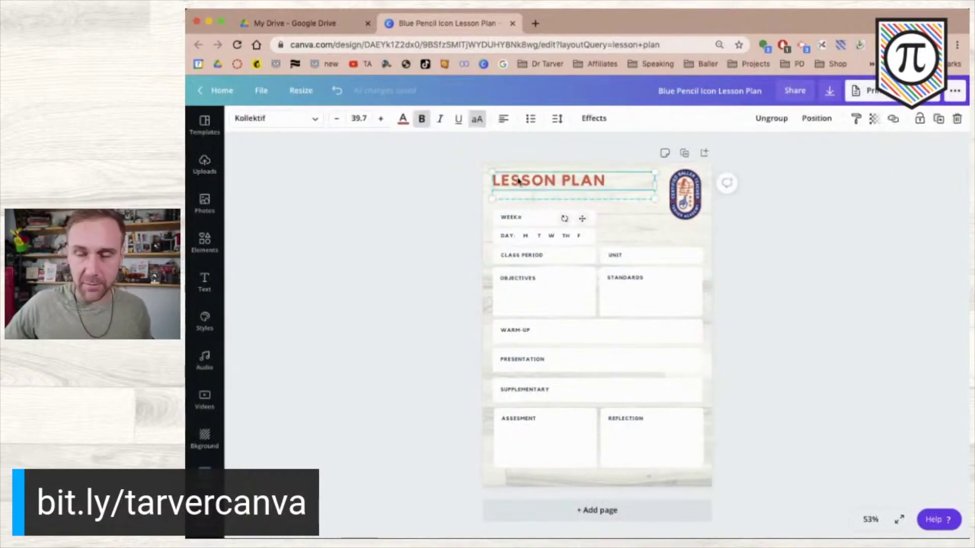
left_click_drag(518, 182, 528, 466)
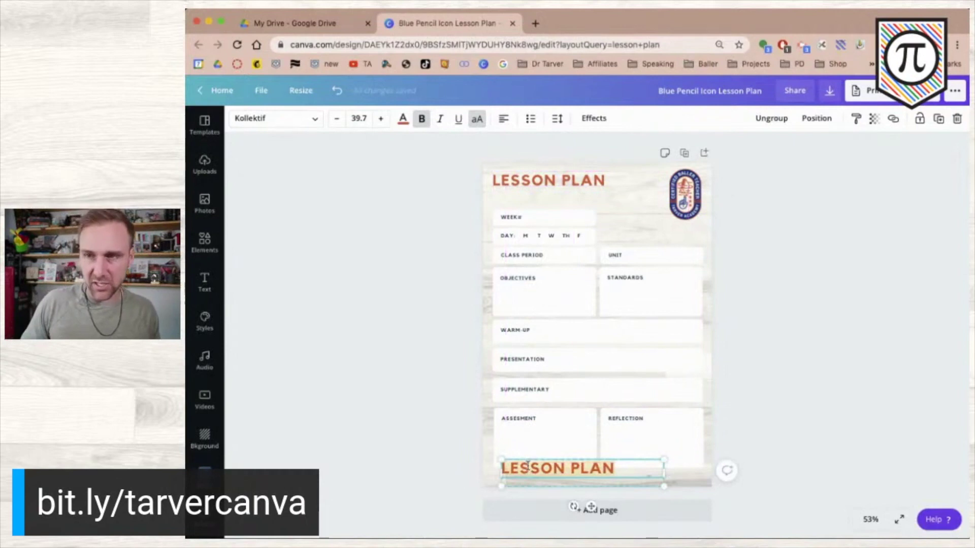
triple_click(528, 466)
type("@TYLERTARVER //")
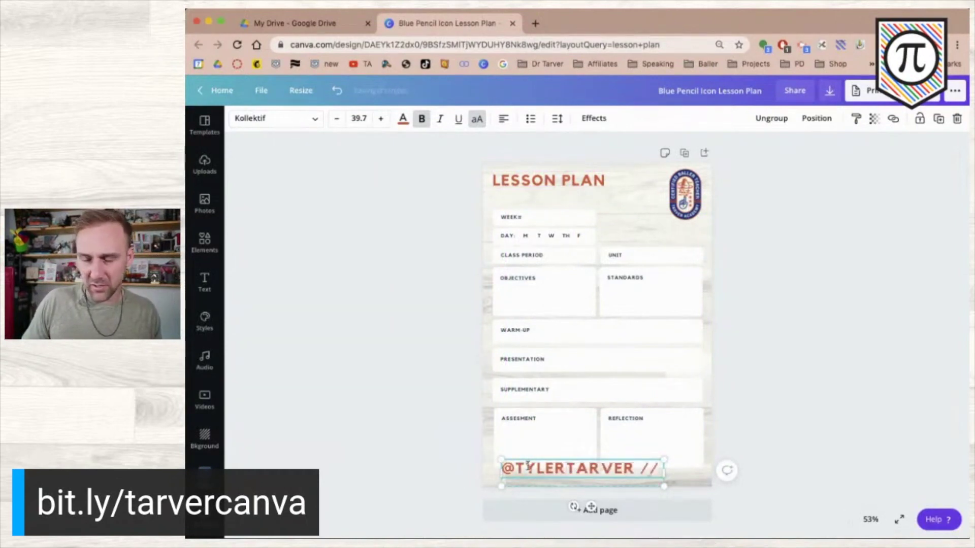
type(" TARVERACA")
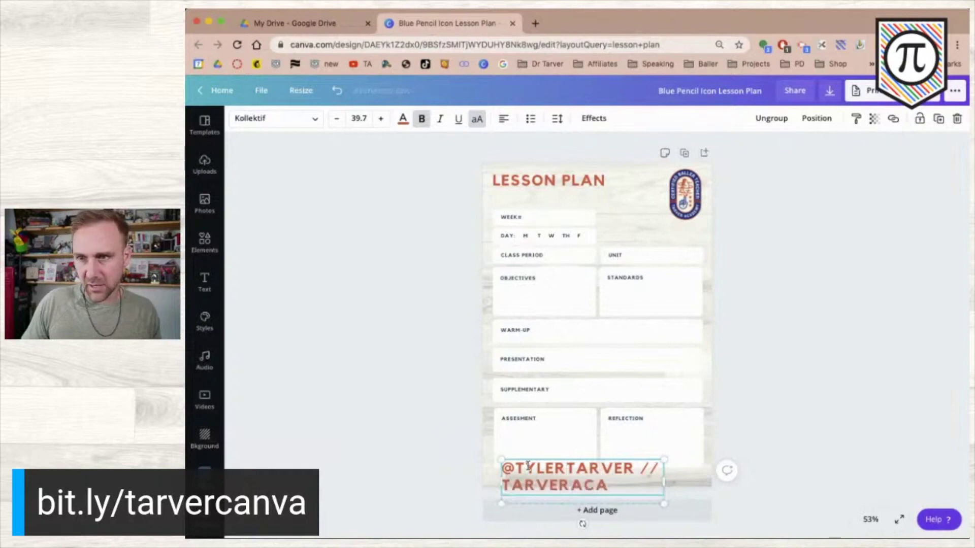
type("DEMY.COM")
key("ctrl+a")
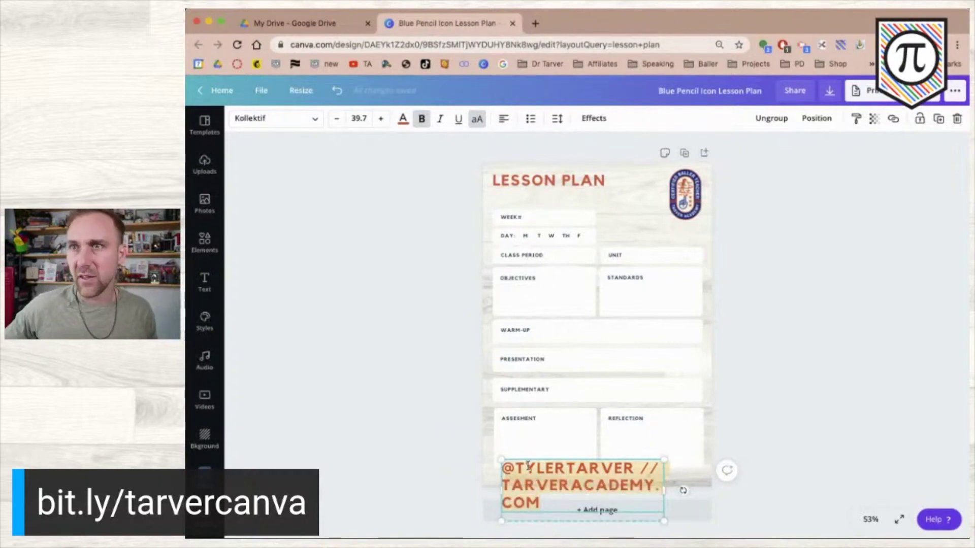
- Reduce the footer text's font size to 11.7
left_click(336, 119)
left_click(335, 119)
left_click(336, 118)
left_click(336, 119)
left_click(336, 119)
left_click(336, 119)
left_click(336, 119)
left_click(336, 119)
left_click(335, 119)
left_click(336, 119)
left_click(335, 118)
left_click(335, 119)
left_click(335, 119)
left_click(336, 119)
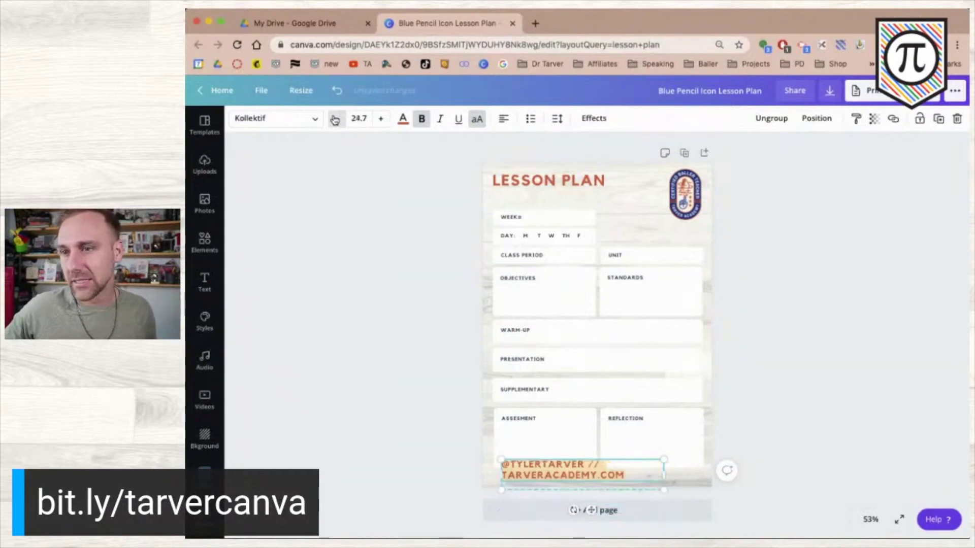
left_click(336, 119)
left_click(336, 119)
left_click(336, 119)
left_click(335, 119)
left_click(335, 119)
left_click(336, 118)
left_click(336, 119)
left_click(336, 118)
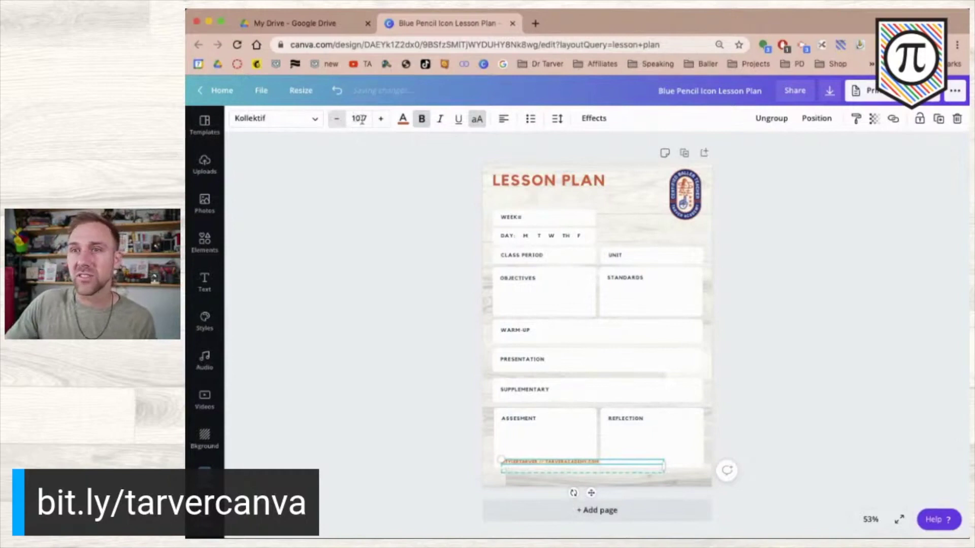
left_click(384, 123)
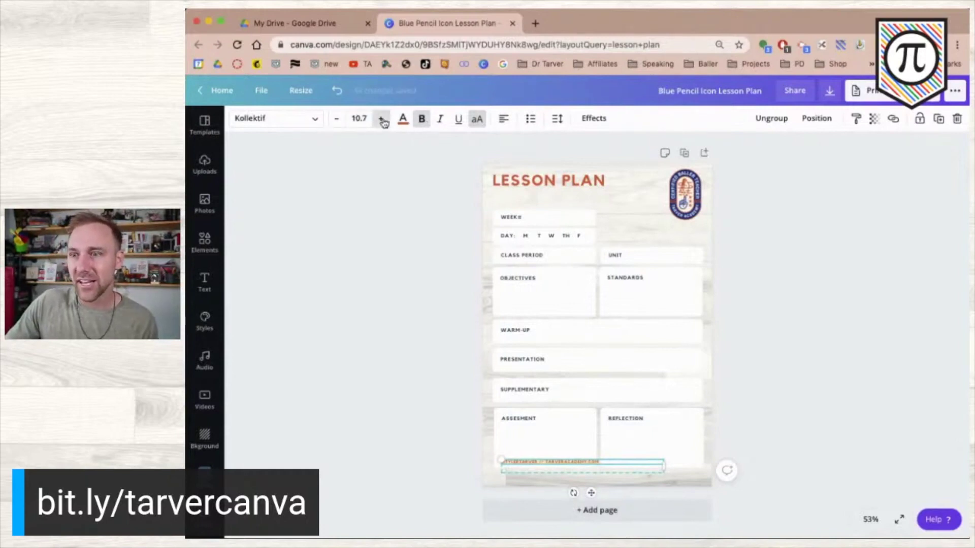
left_click(355, 341)
- Narrow the footer text box to fit its line and position it below the ASSESMENT and REFLECTION boxes
left_click_drag(519, 465, 562, 481)
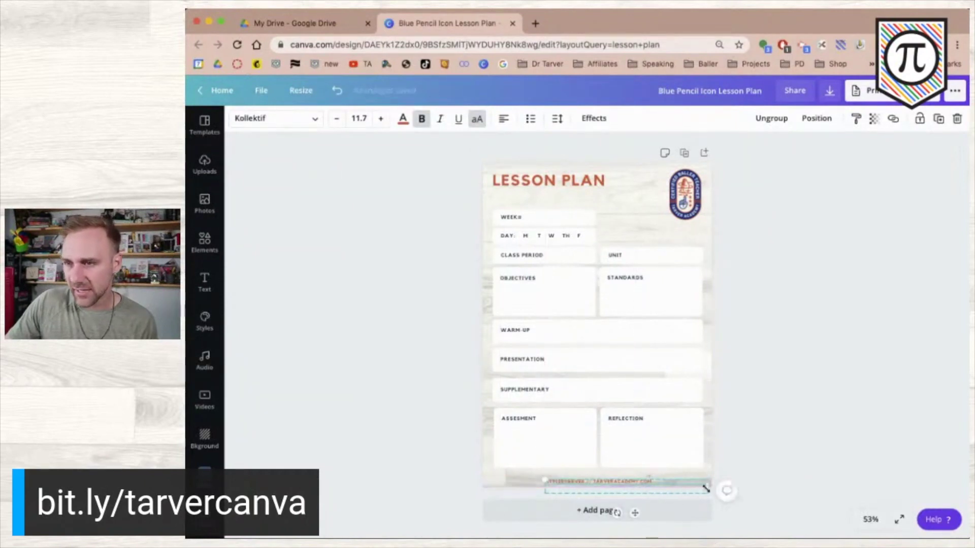
left_click_drag(707, 488, 656, 484)
left_click(370, 424)
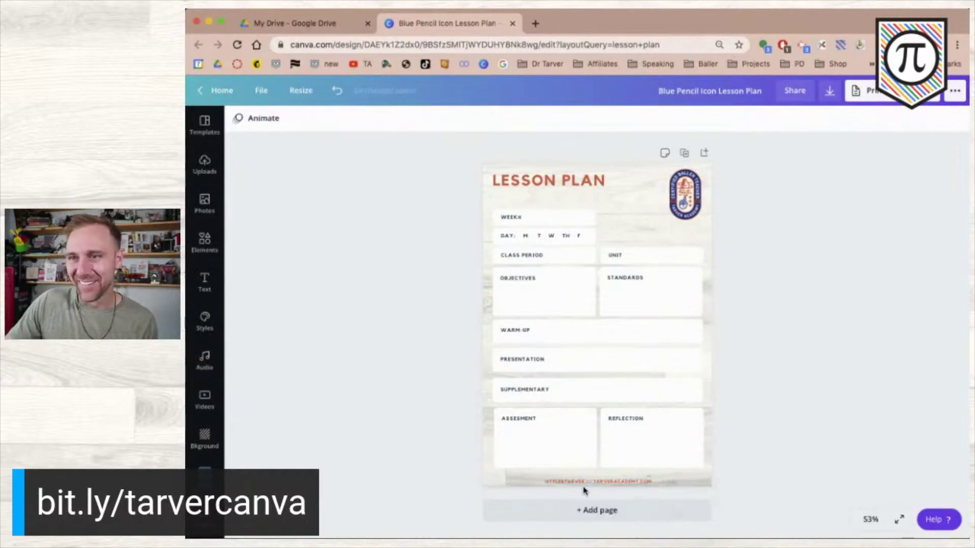
left_click_drag(581, 483, 593, 477)
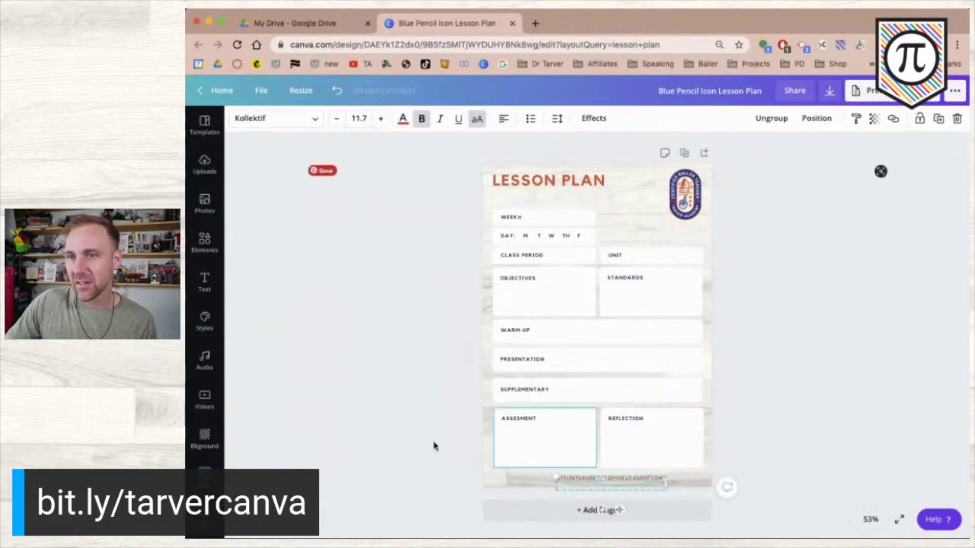
left_click(383, 437)
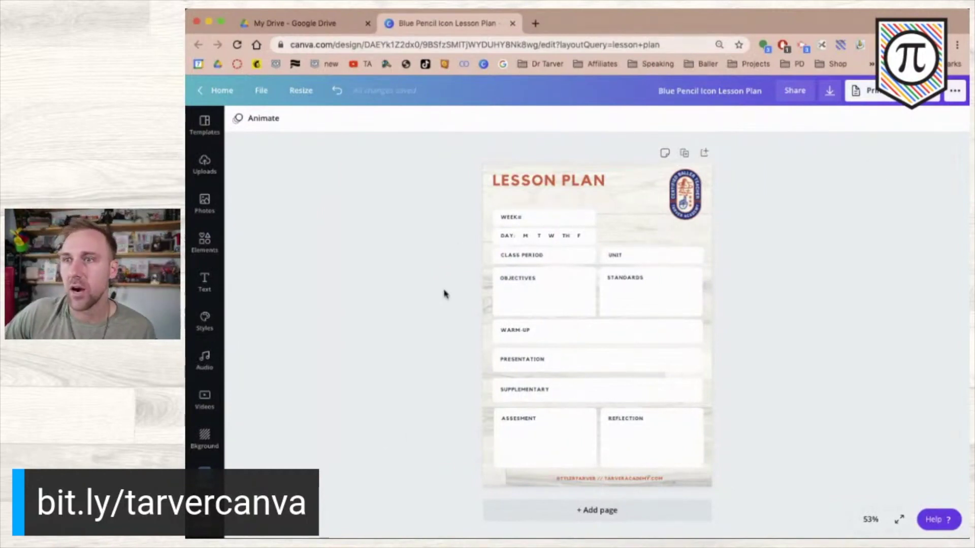
- Enlarge the badge logo beside the title to about 4.2 wide by 6.8 high
left_click(686, 195)
left_click_drag(668, 219, 640, 238)
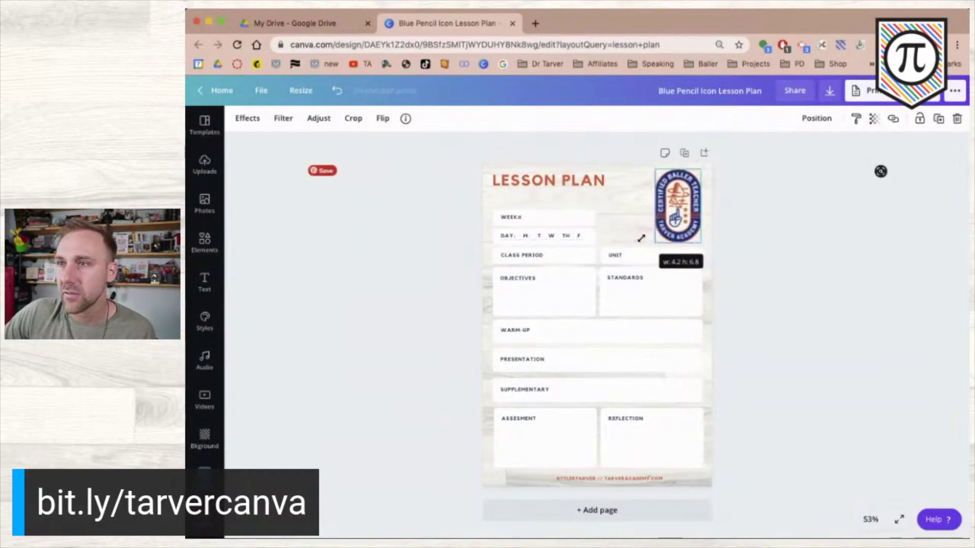
left_click(777, 233)
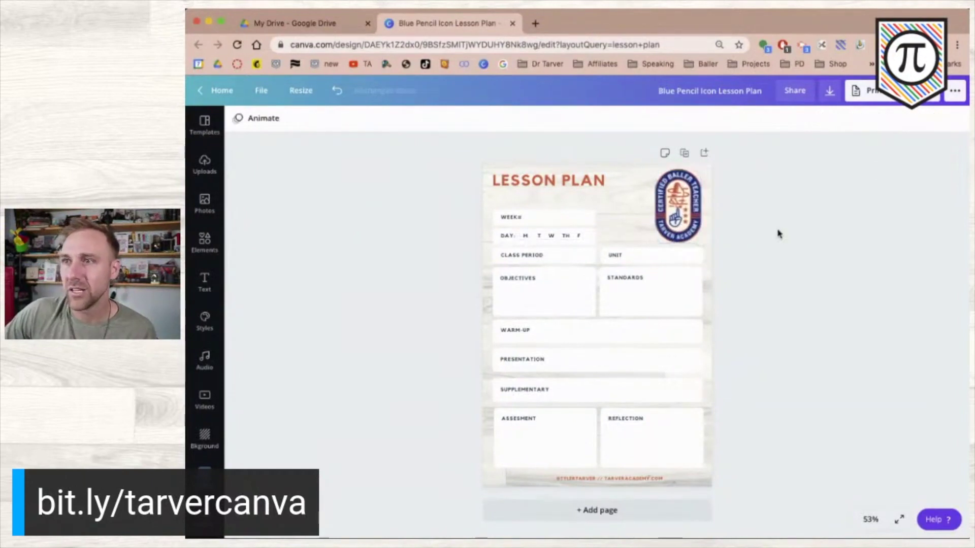
left_click(529, 217)
left_click(577, 211)
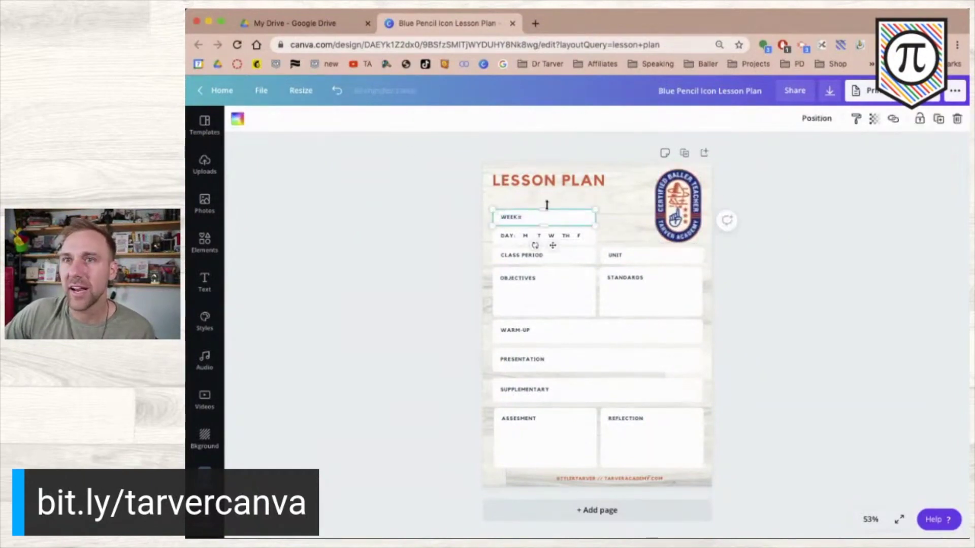
left_click(237, 121)
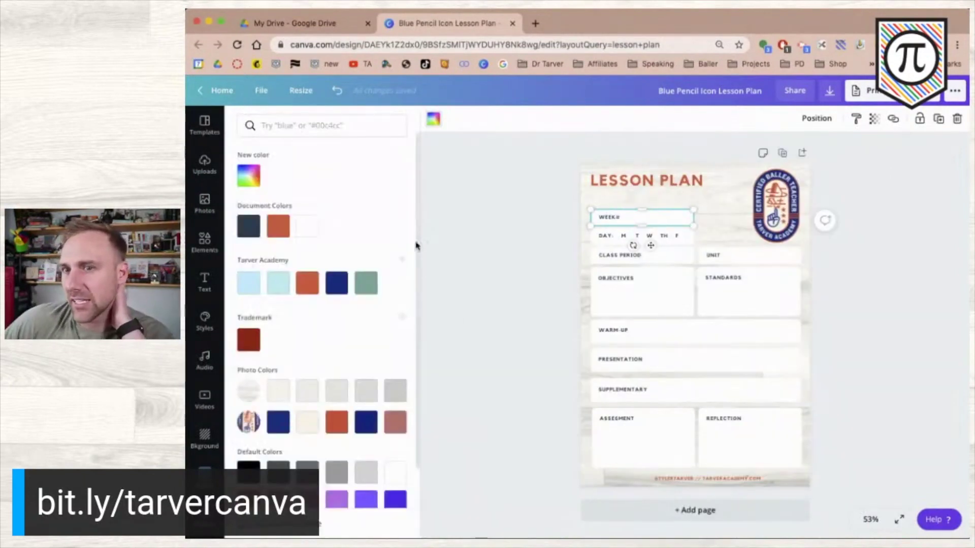
left_click(433, 118)
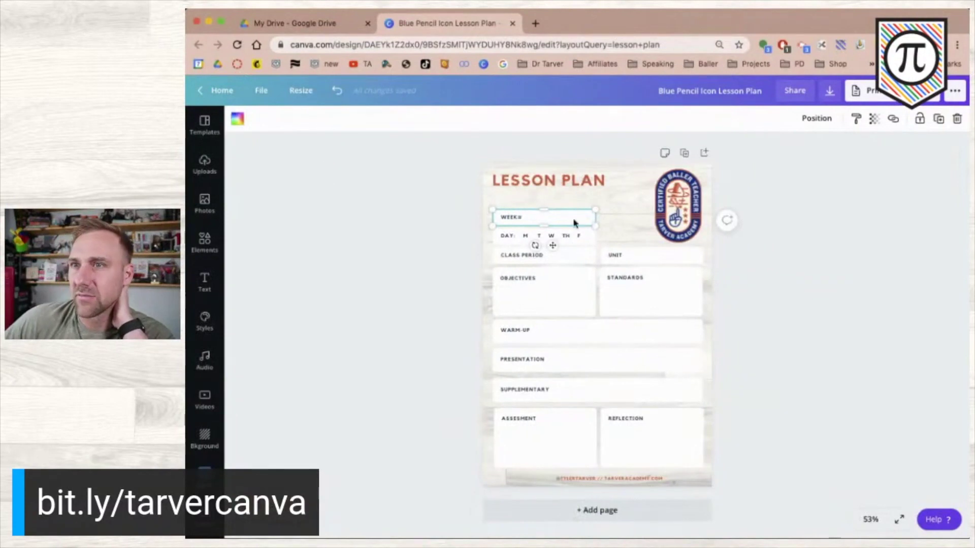
left_click(779, 270)
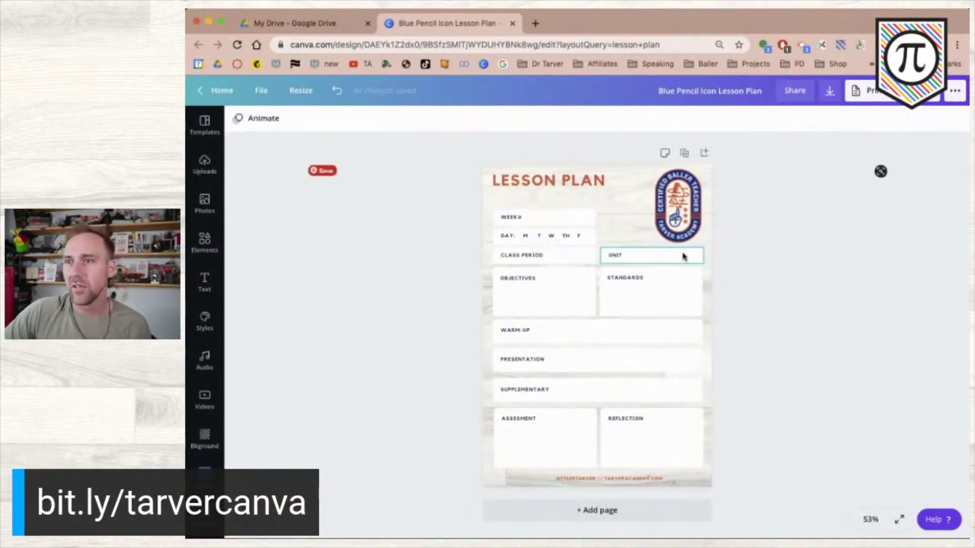
- Nudge the UNIT box with its label sideways to align with the STANDARDS box below it
scroll(604, 243, "up", 5)
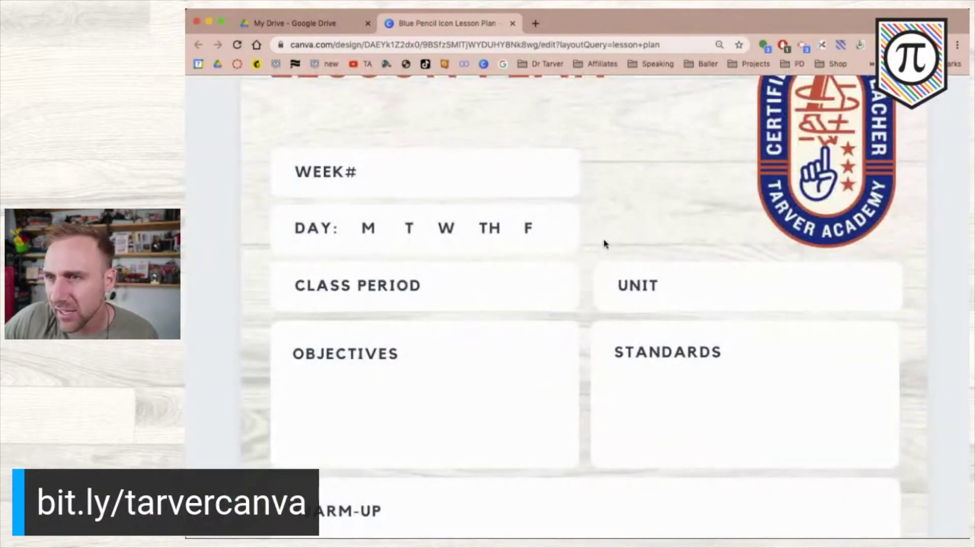
left_click(649, 256)
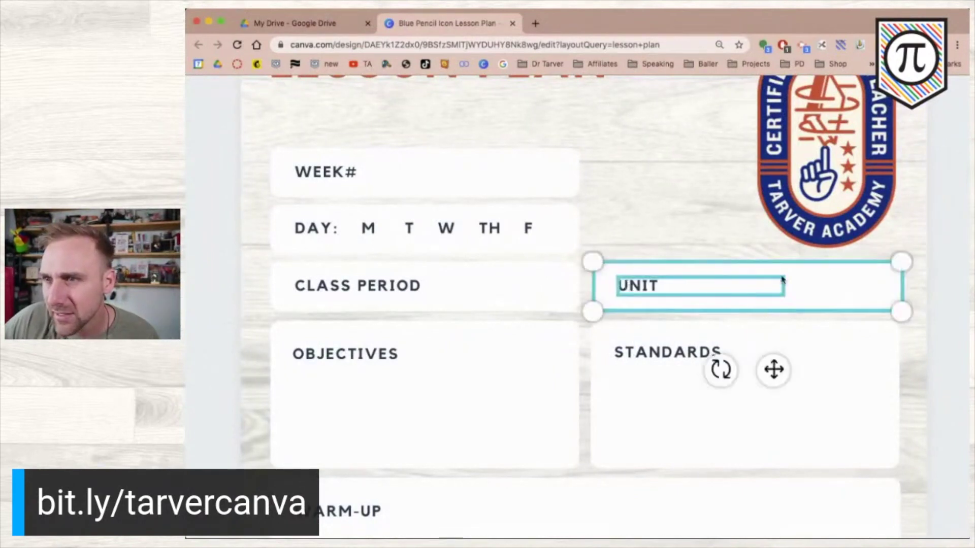
left_click_drag(788, 278, 789, 279)
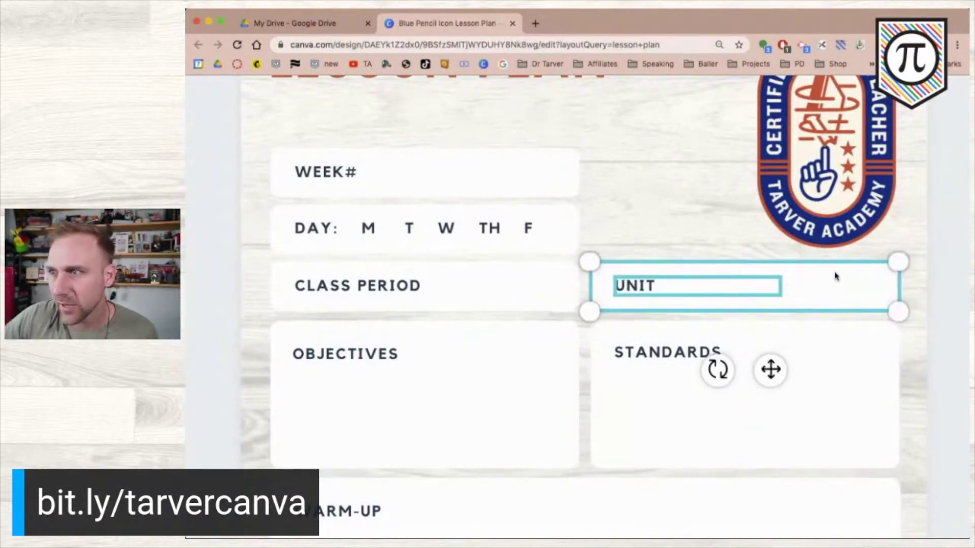
left_click(966, 326)
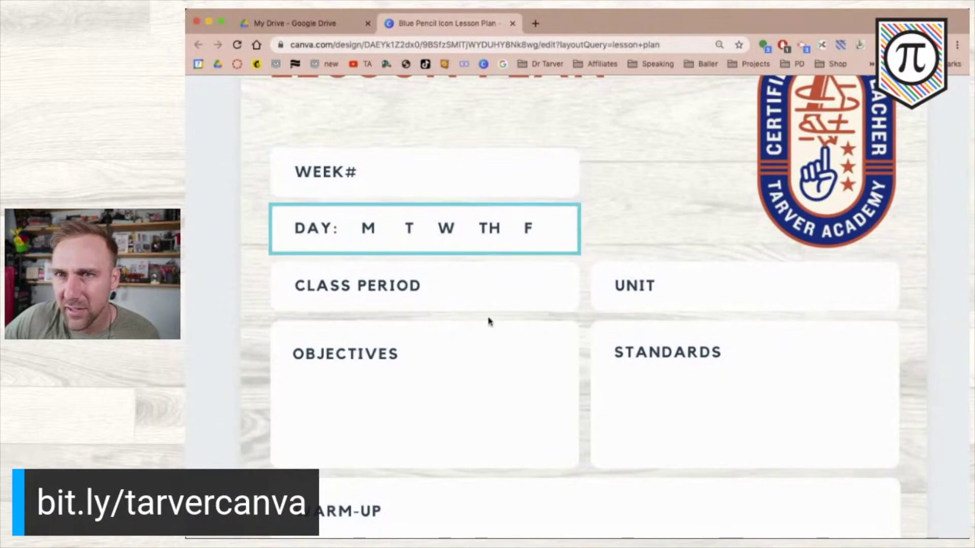
- Nudge the WEEK# box with its label upward to even out the gap above the DAY box
left_click_drag(210, 167, 356, 198)
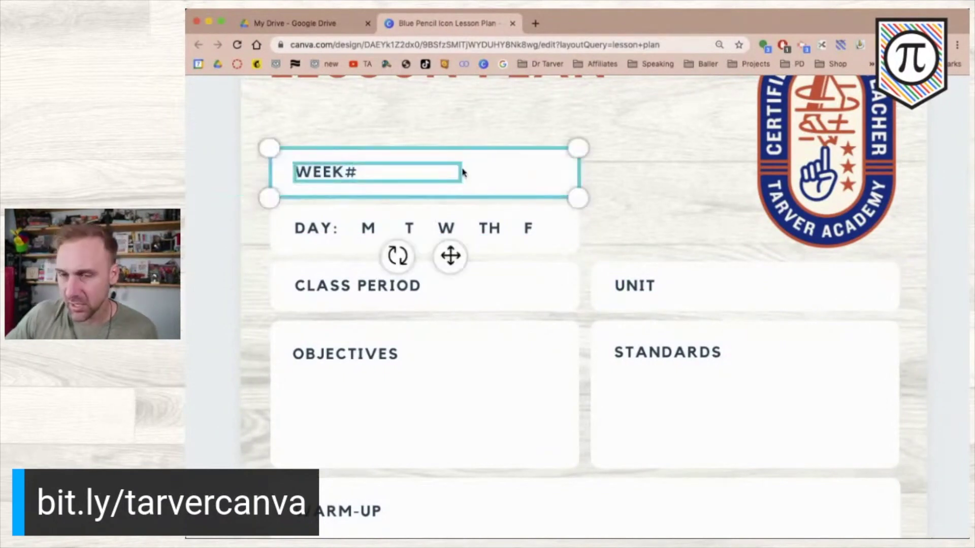
key("Up")
left_click(243, 275)
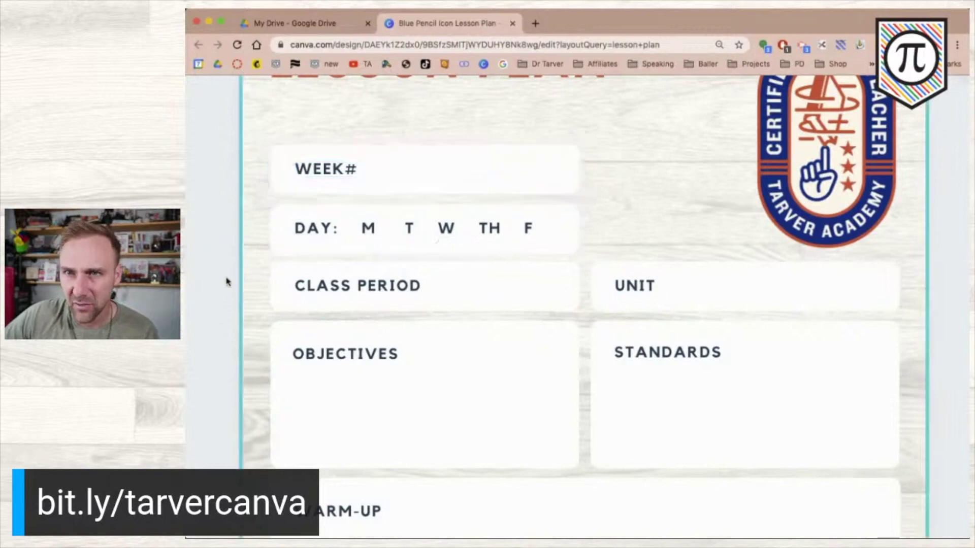
left_click_drag(244, 201, 488, 238)
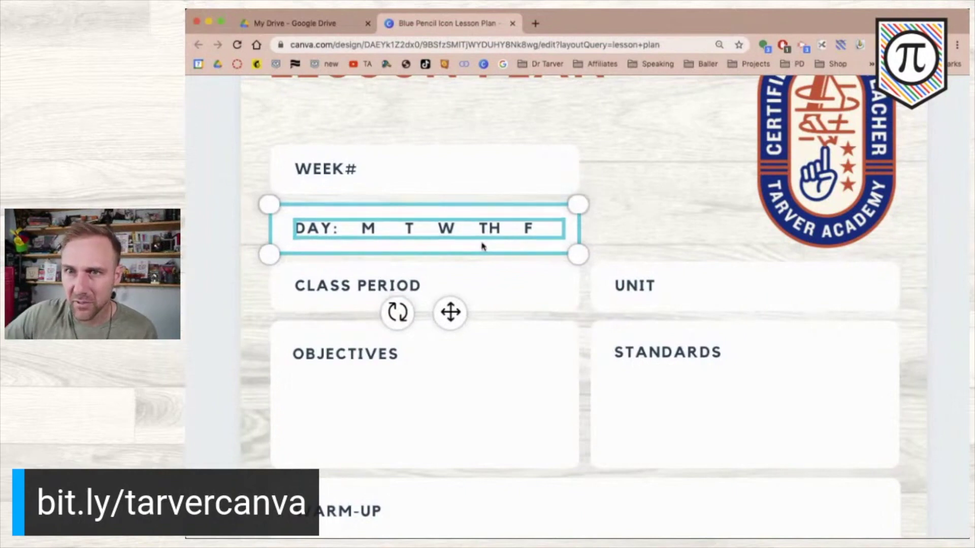
left_click(237, 374)
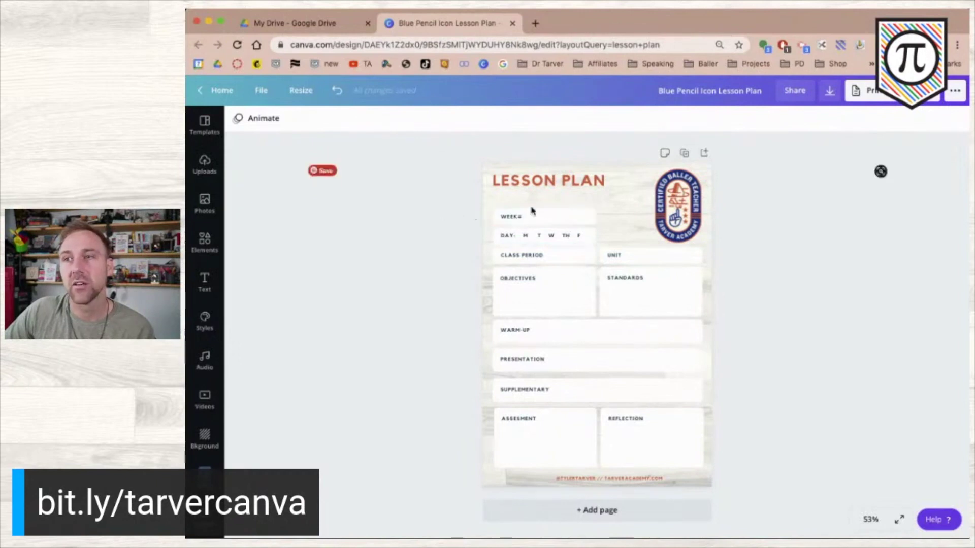
left_click_drag(519, 223, 556, 223)
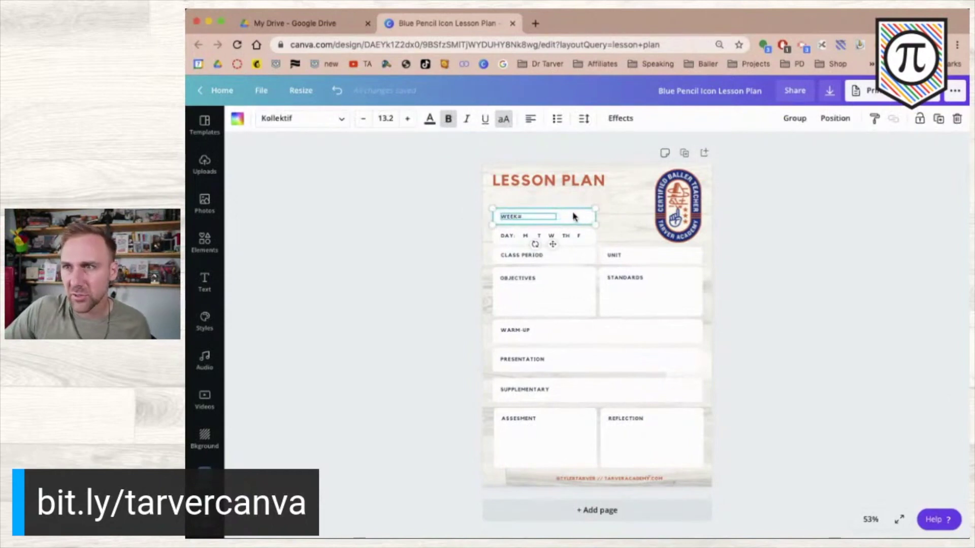
left_click(446, 243)
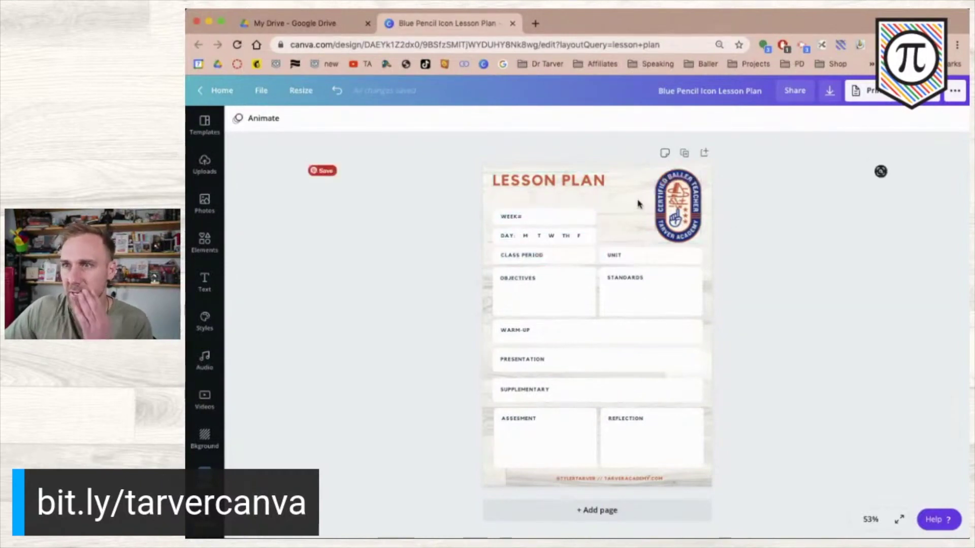
- Shrink the badge logo toward the page's upper corner so its lower edge clears the DAY row
left_click(677, 205)
left_click_drag(655, 242, 670, 225)
left_click(757, 249)
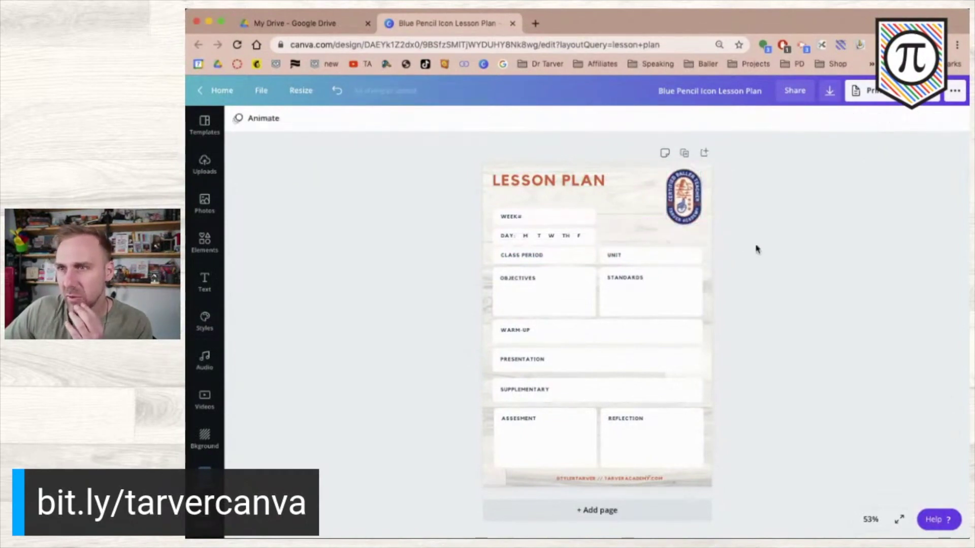
- Duplicate the UNIT box with its label and place the copy directly above it, level with the DAY box
double_click(635, 252)
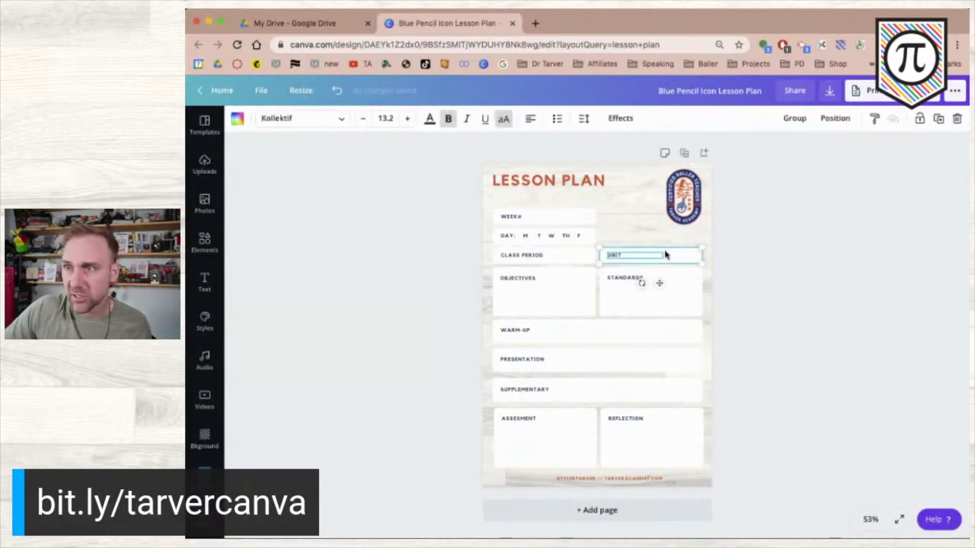
left_click_drag(669, 260, 669, 237)
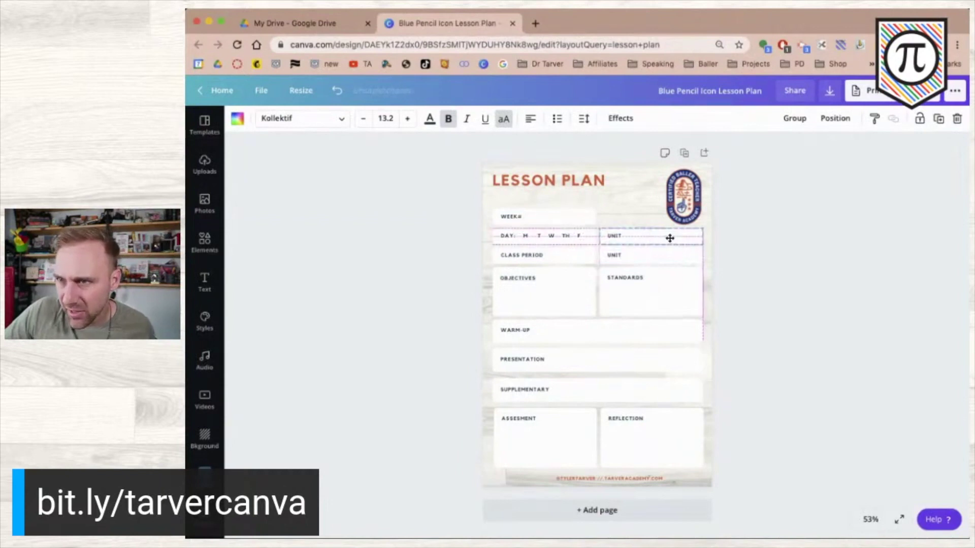
left_click(475, 259)
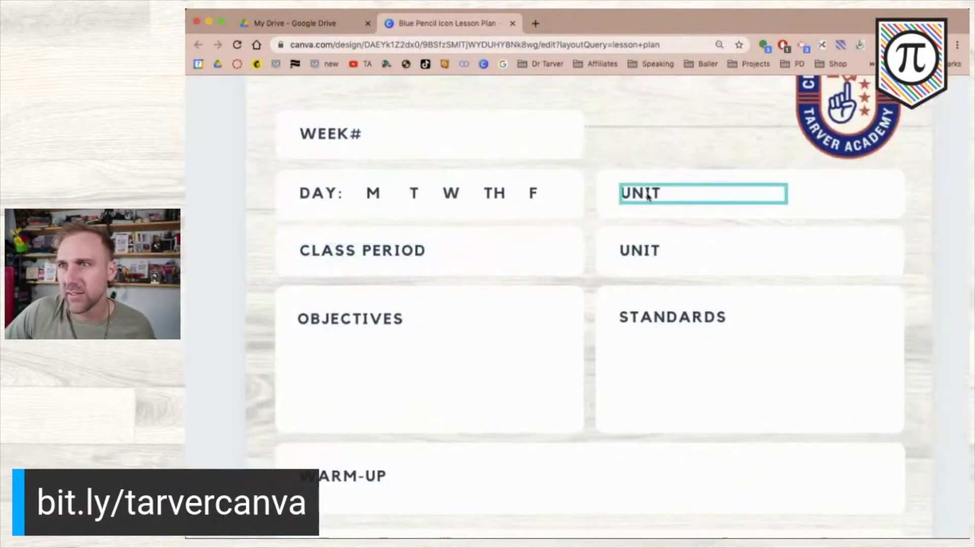
- Relabel the duplicated UNIT box beside DAY as SUBJECT
double_click(647, 193)
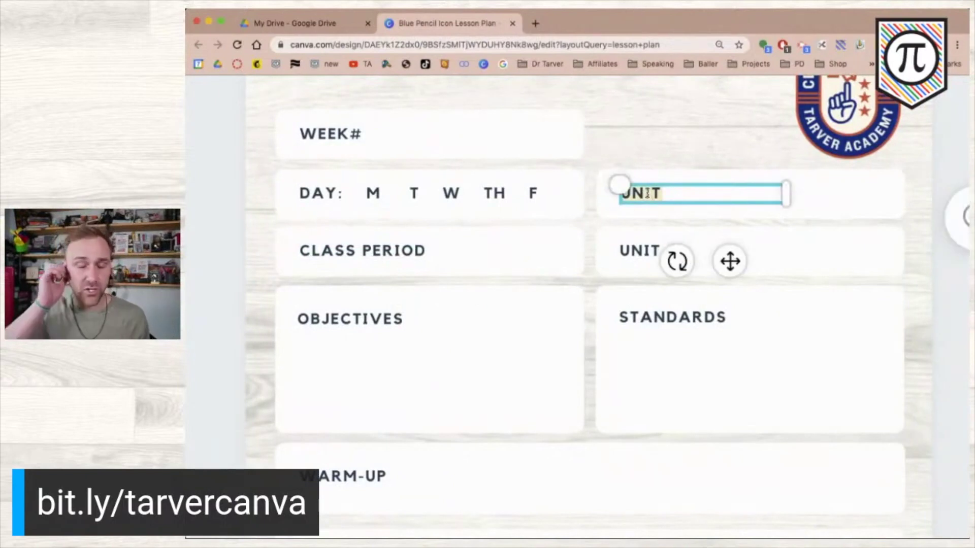
type("SUBJECT")
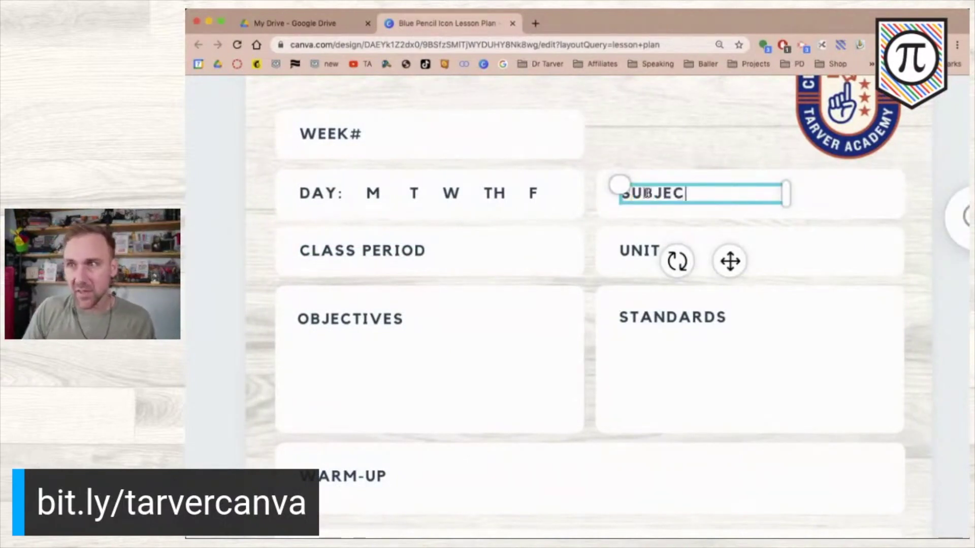
left_click(220, 357)
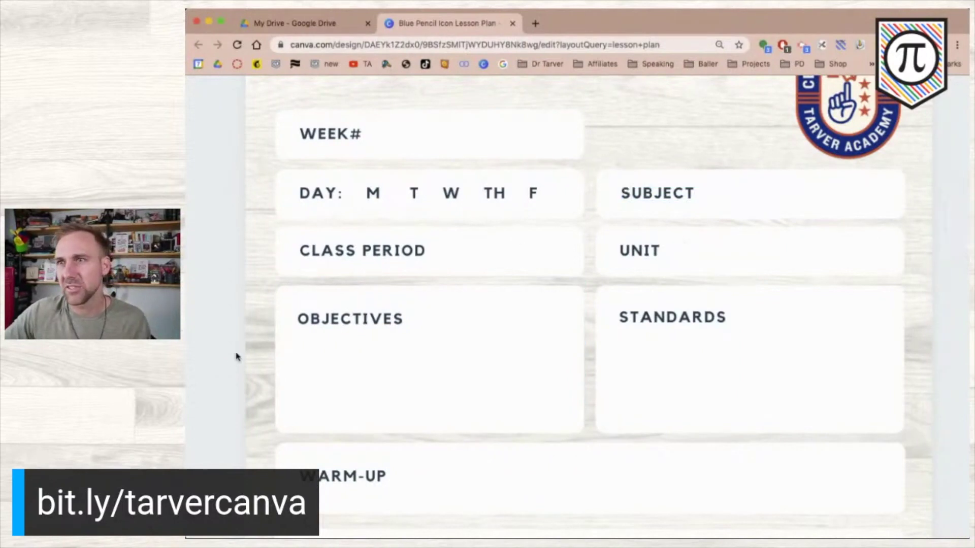
key("super+0")
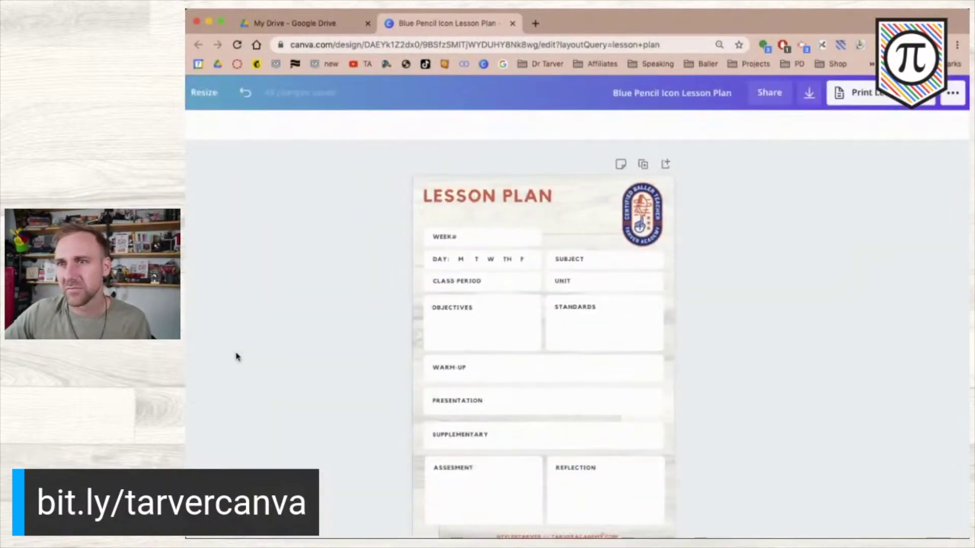
- Change the label of the box beside DAY to COURSE
left_click(563, 262)
type("COURSE")
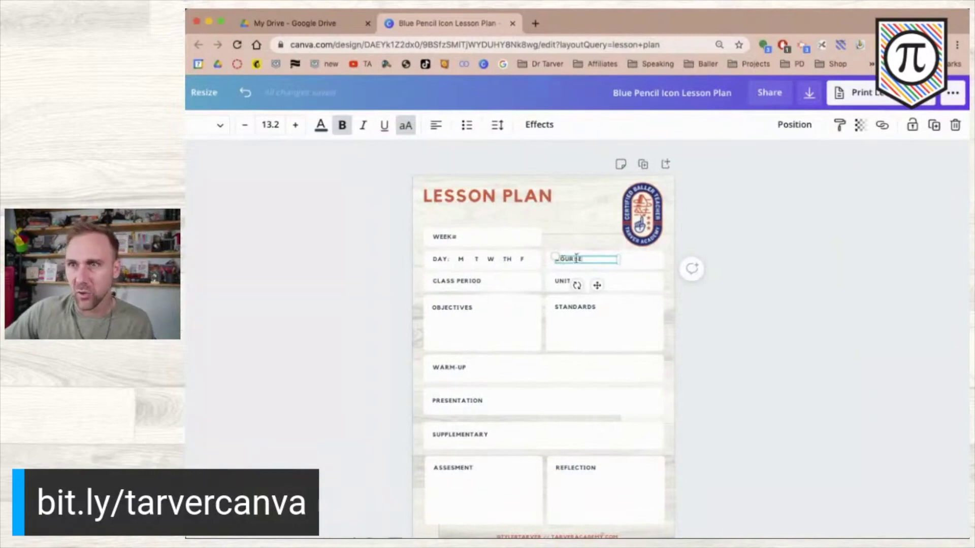
left_click(753, 305)
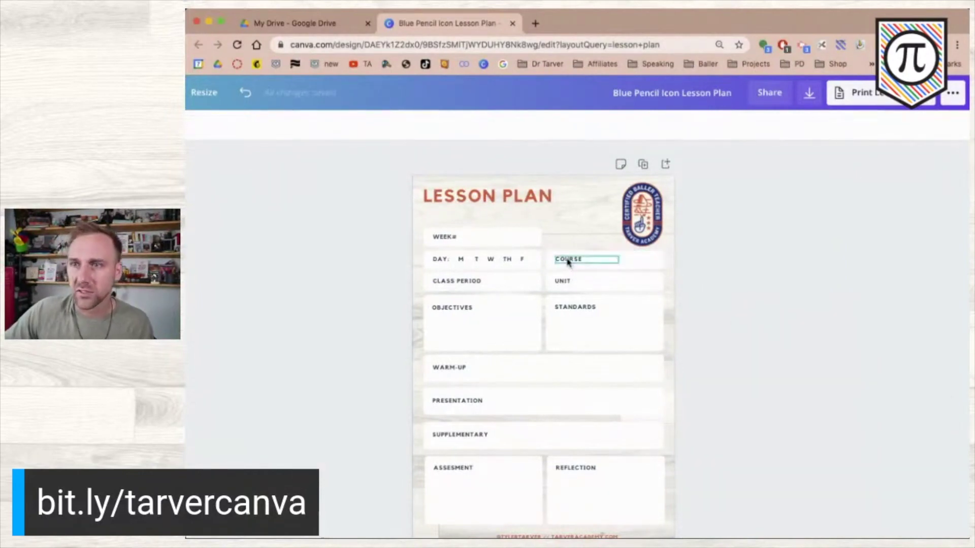
left_click(584, 260)
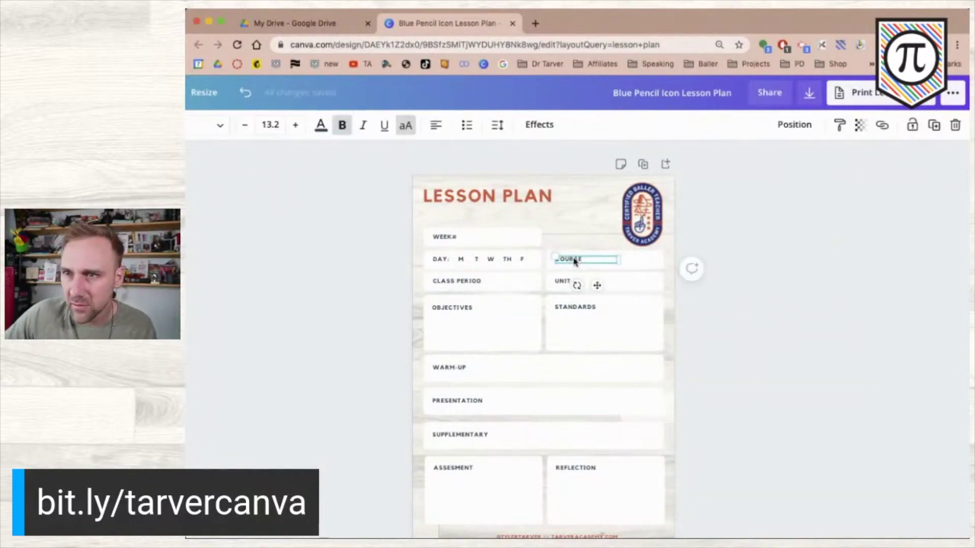
left_click(780, 293)
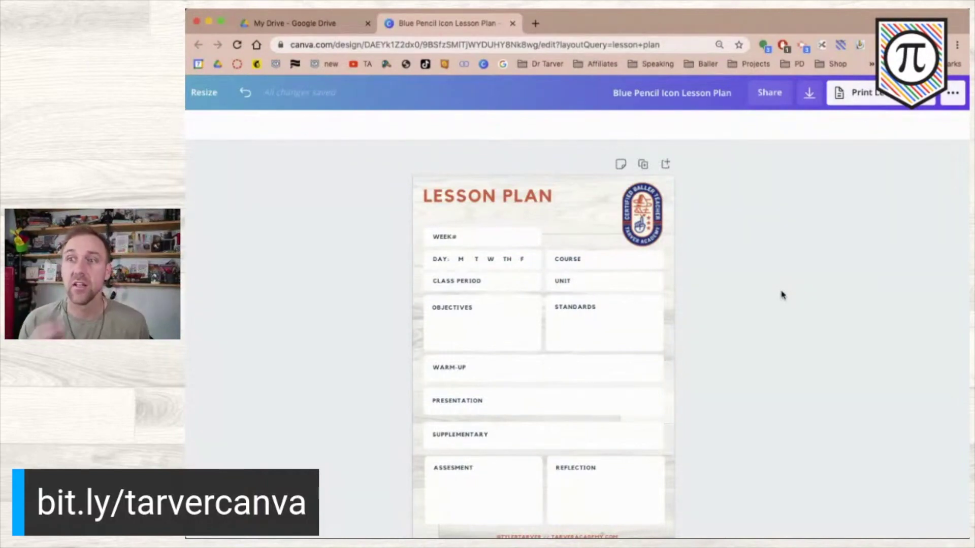
- Recolor the weekday letters M, T, W, TH and F in the DAY box with the badge logo's orange-red
left_click(485, 262)
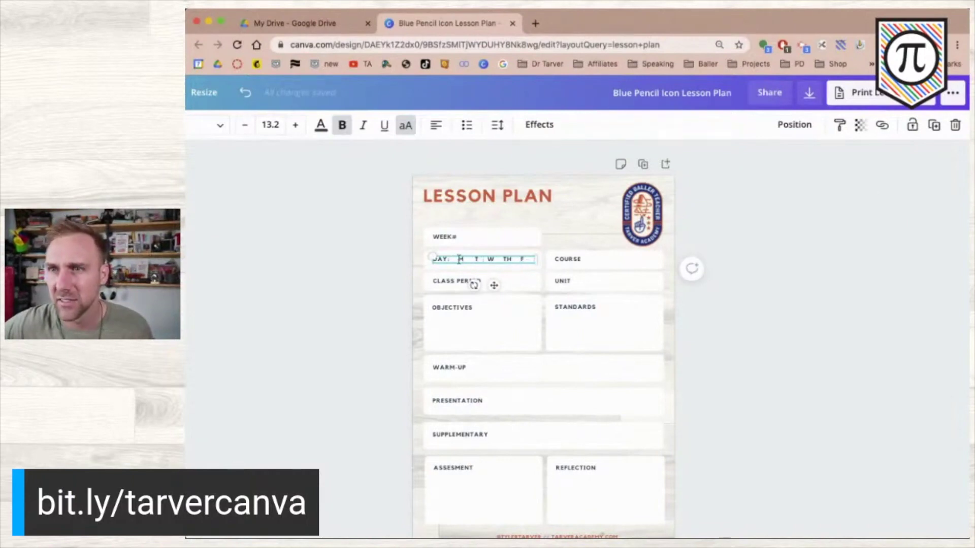
left_click_drag(456, 259, 531, 260)
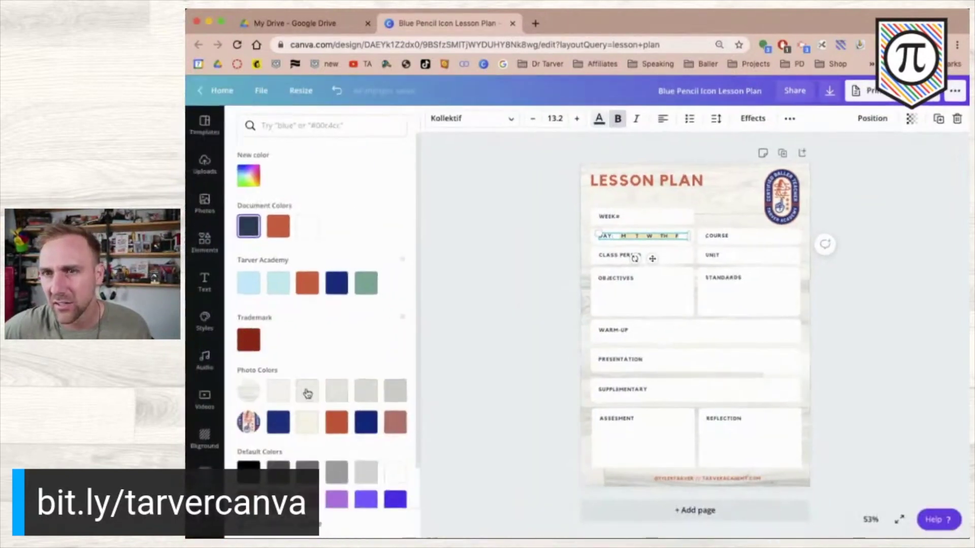
left_click(337, 422)
left_click(528, 275)
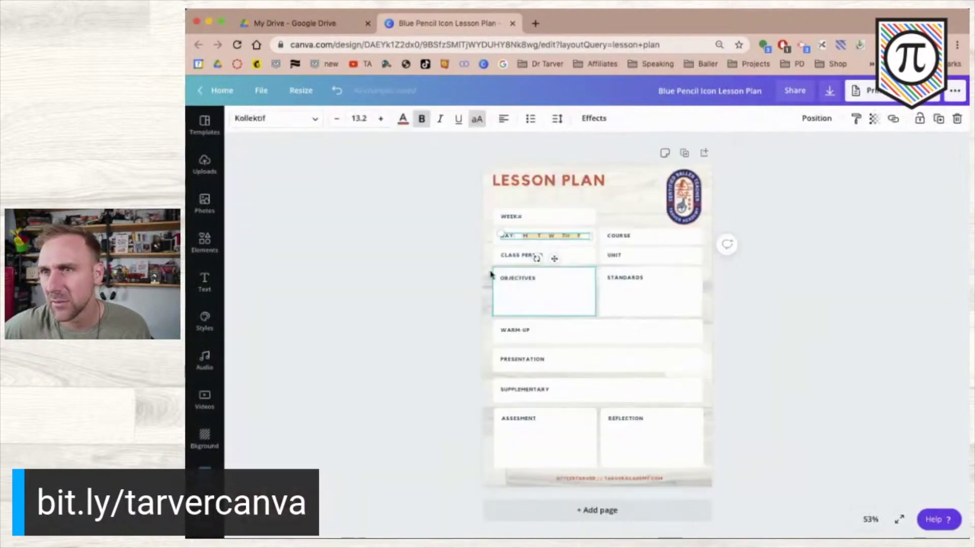
left_click(360, 301)
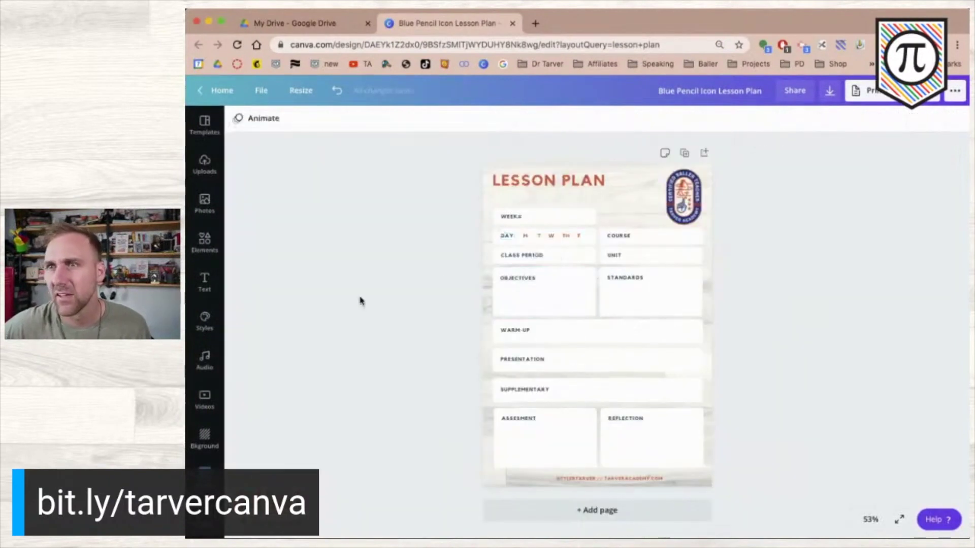
- Adjust the spacing between the weekday letters in the DAY box
left_click(576, 239)
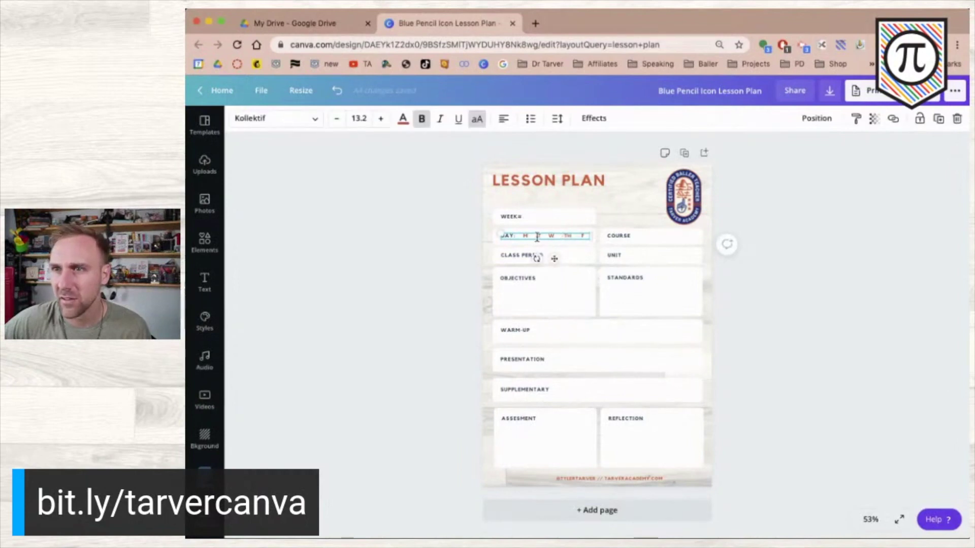
left_click(434, 237)
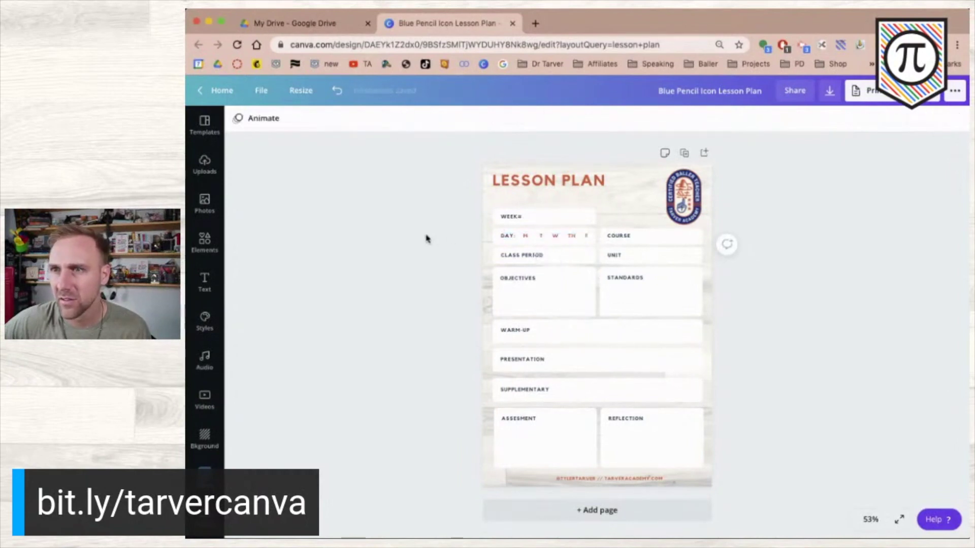
left_click(547, 239)
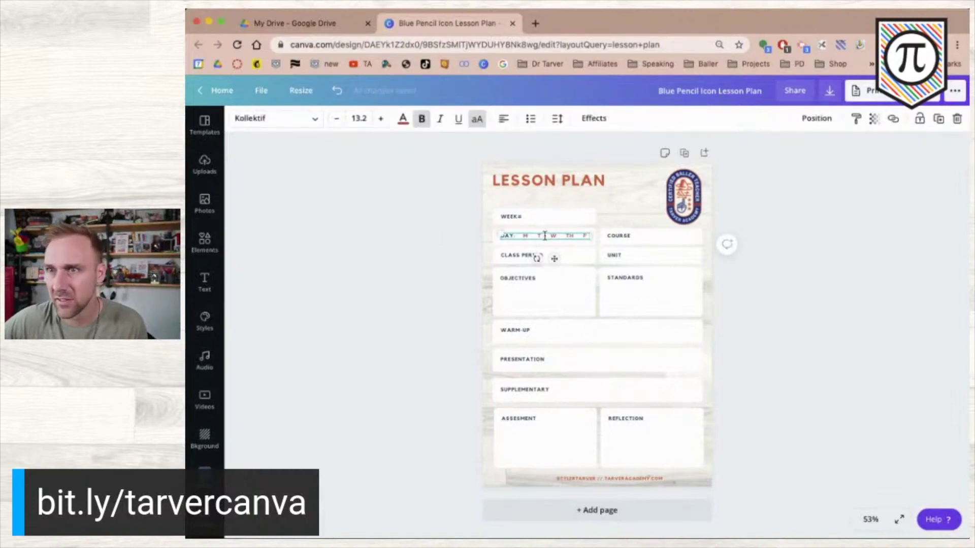
left_click(436, 244)
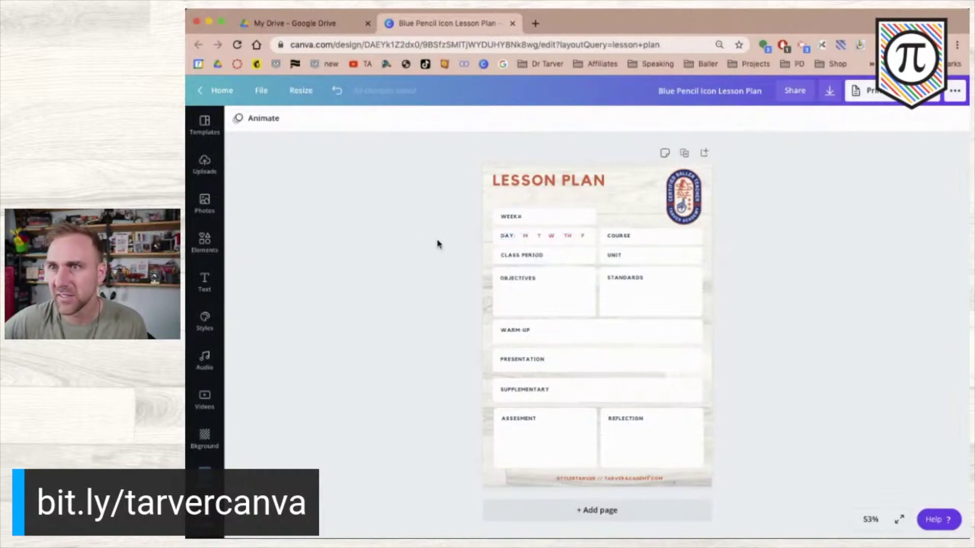
double_click(559, 236)
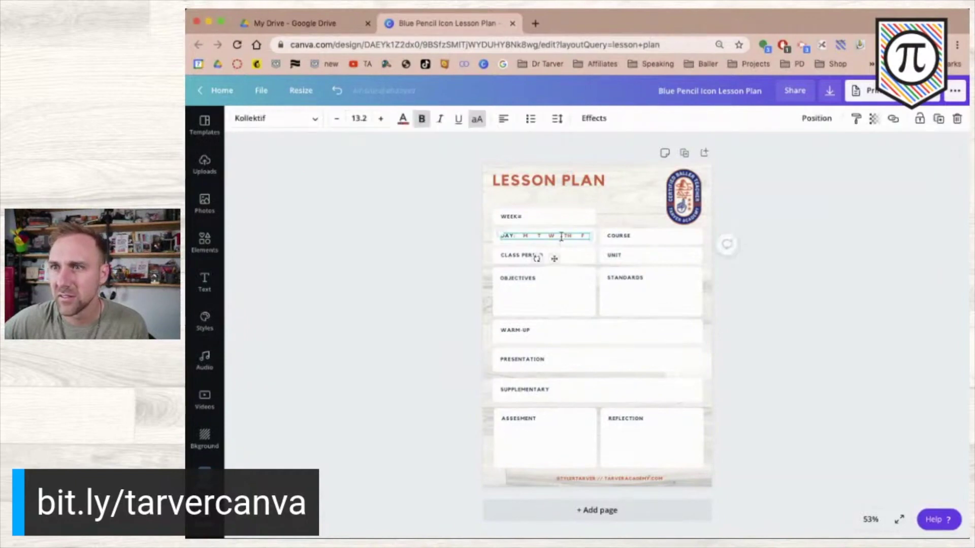
left_click(399, 279)
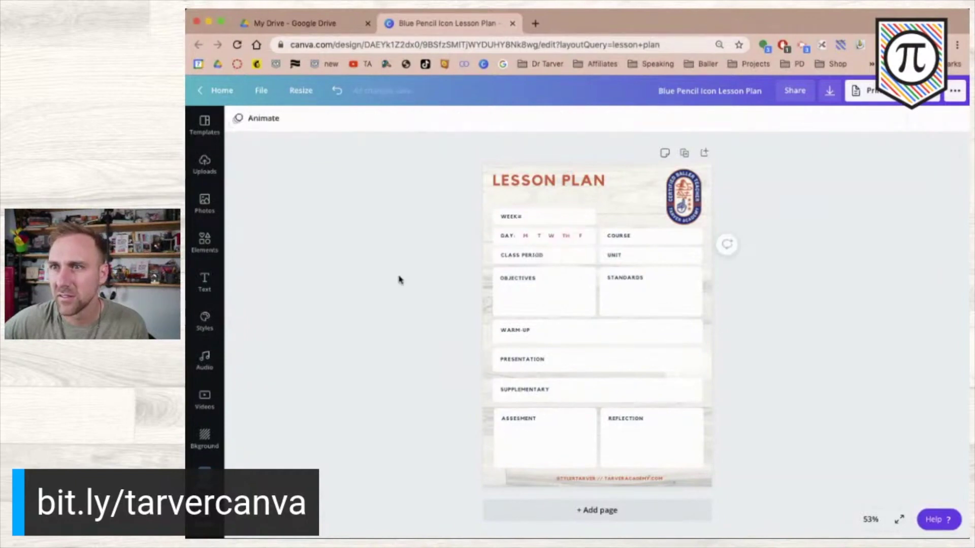
double_click(575, 236)
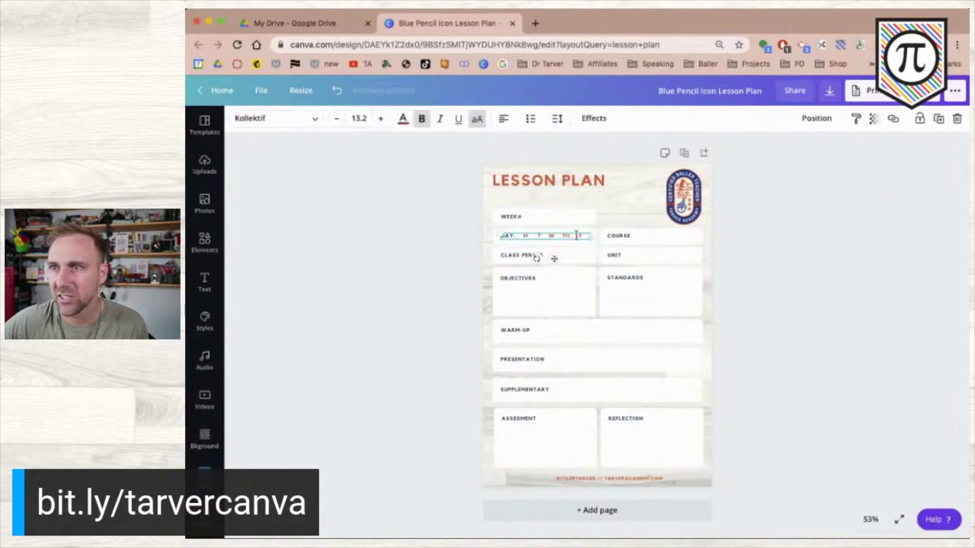
left_click(402, 328)
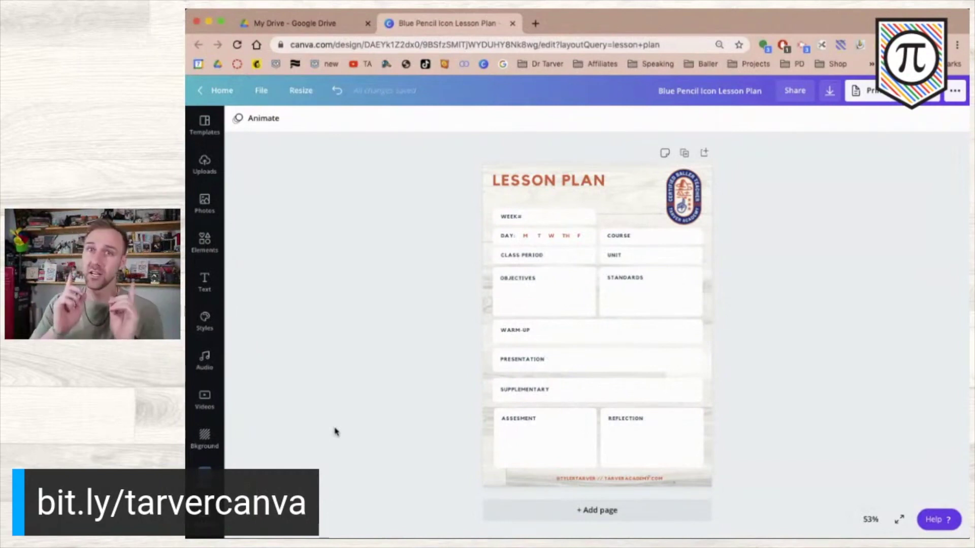
- Download the lesson plan as a PNG image at size 1
left_click(831, 91)
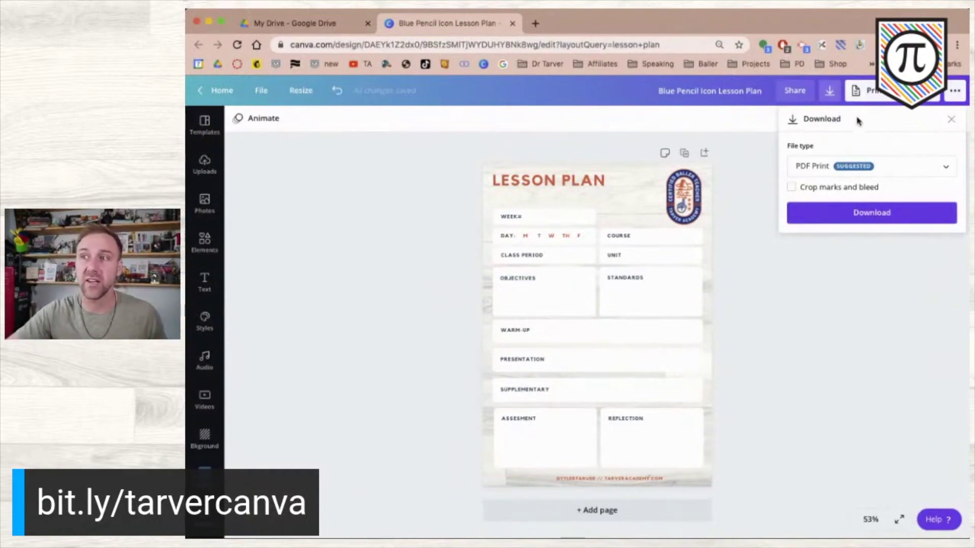
left_click(879, 164)
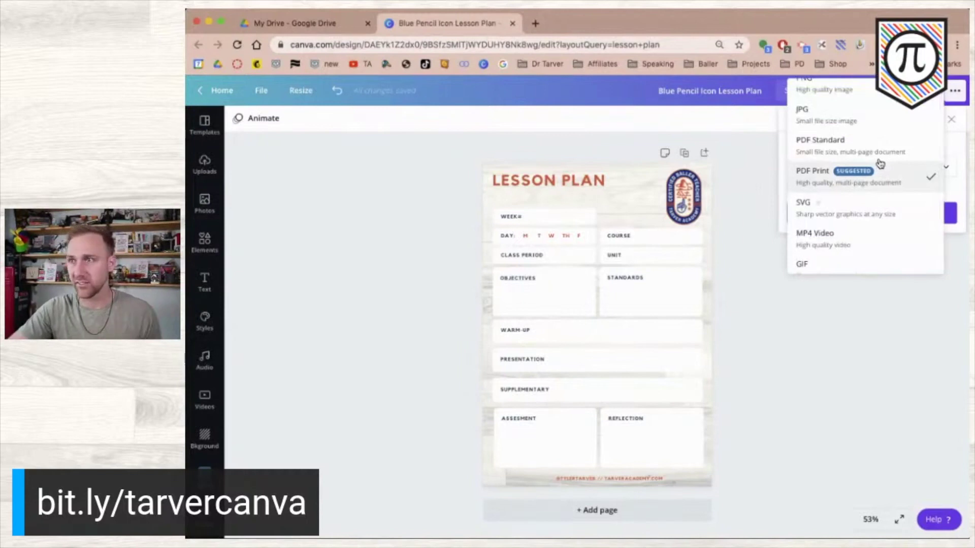
scroll(873, 153, "up", 1)
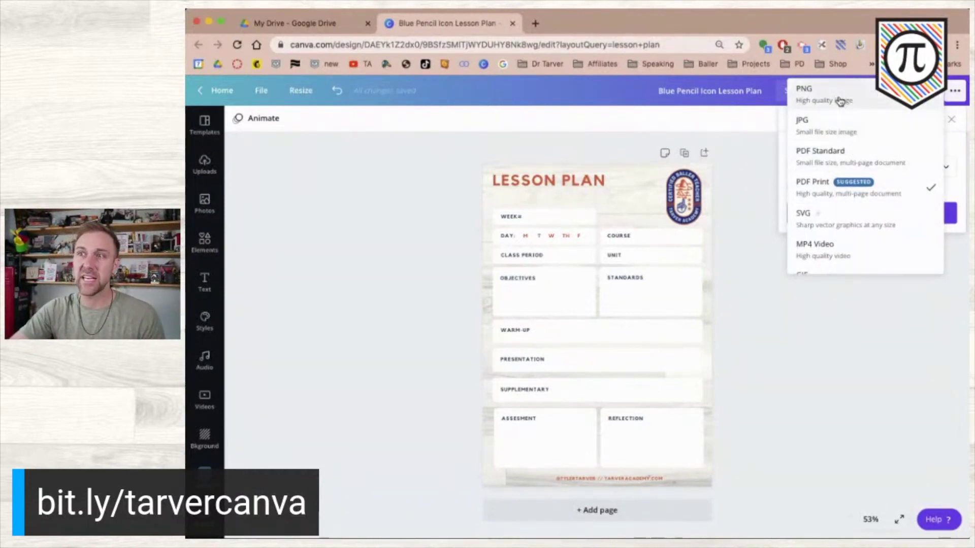
left_click(883, 105)
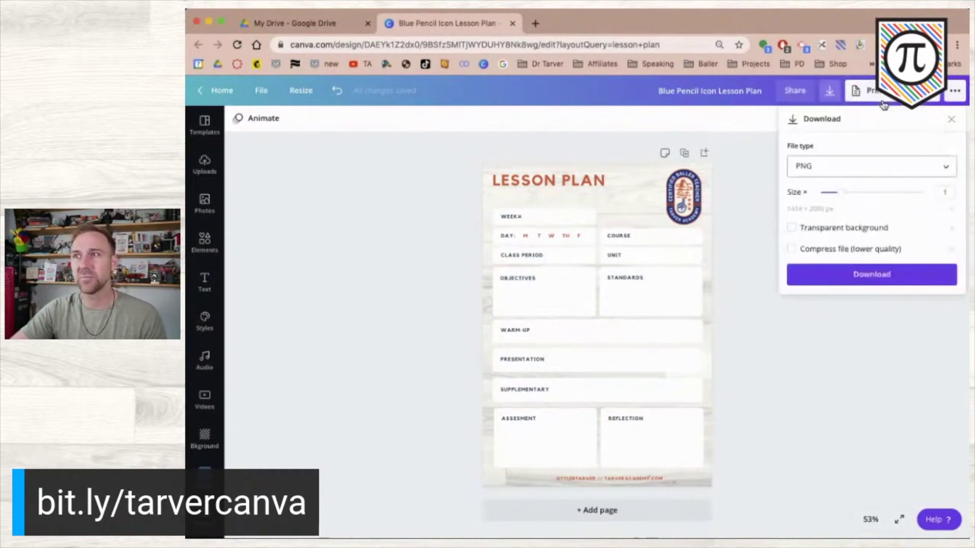
left_click(856, 280)
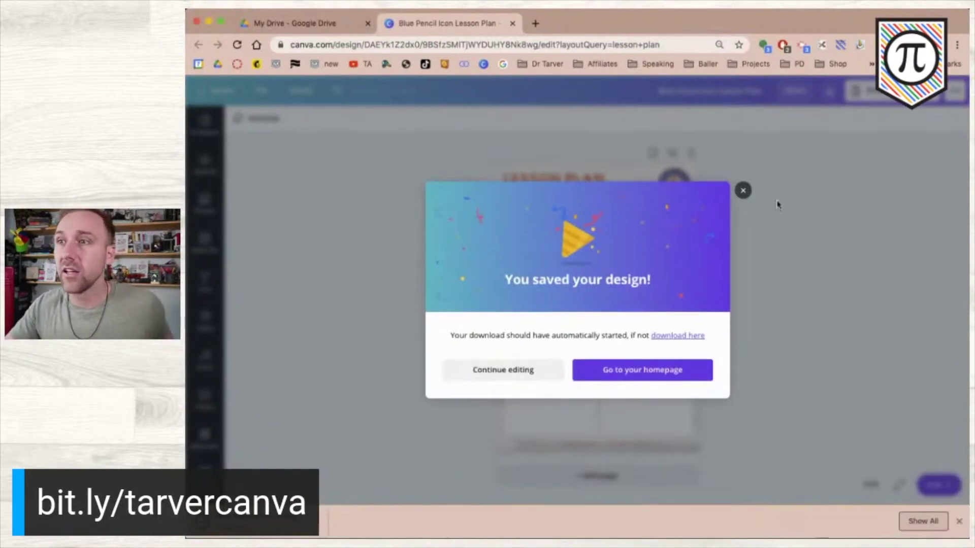
- Switch to Google Drive and open the Templates - Slides folder inside the Resources folder
left_click(743, 190)
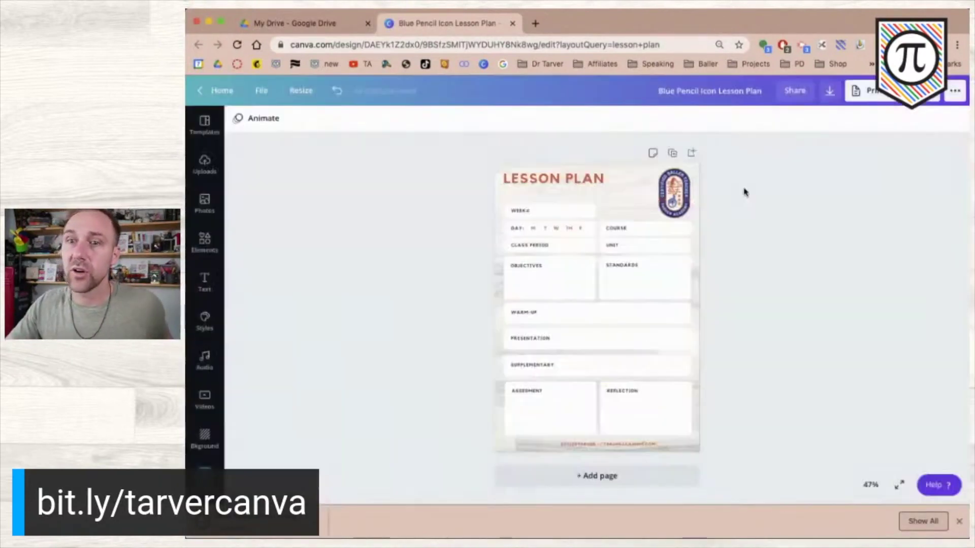
left_click(299, 30)
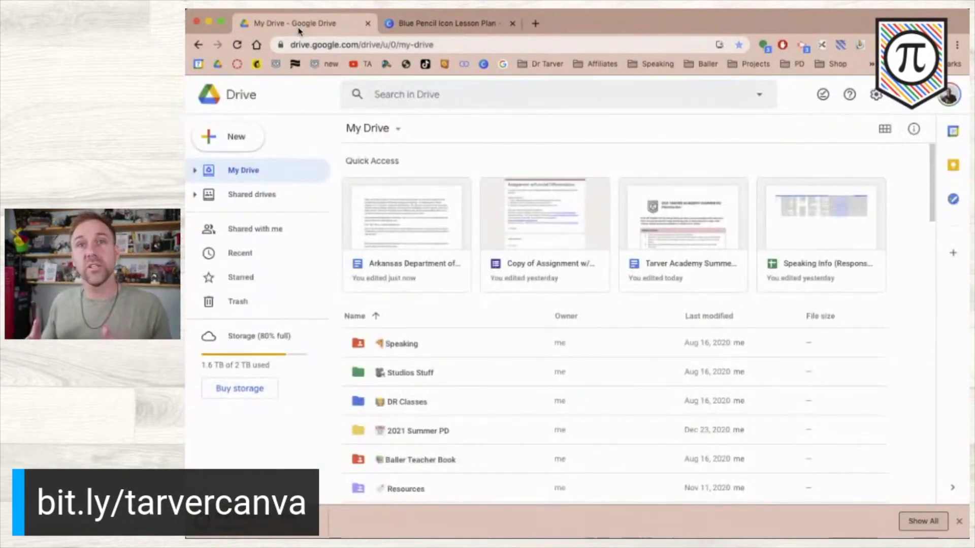
scroll(437, 358, "down", 2)
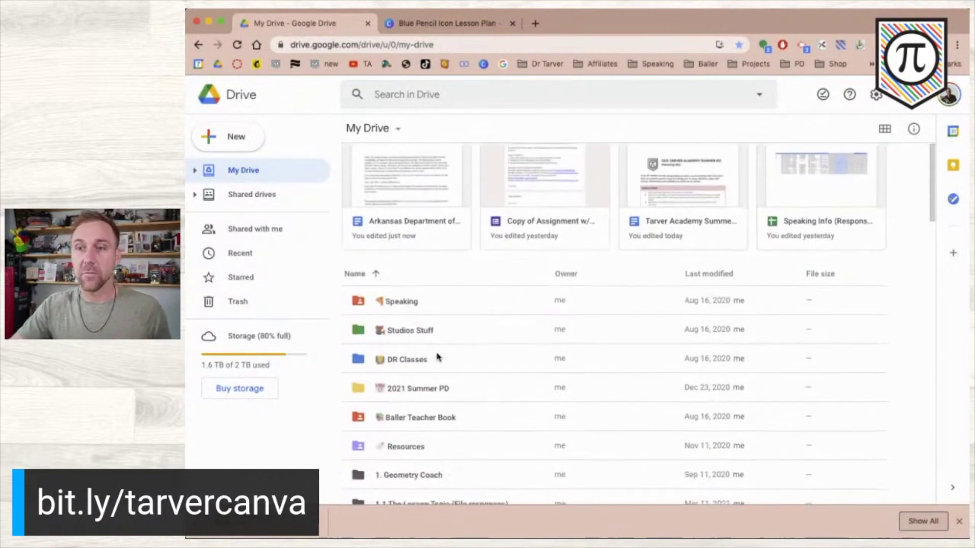
double_click(421, 444)
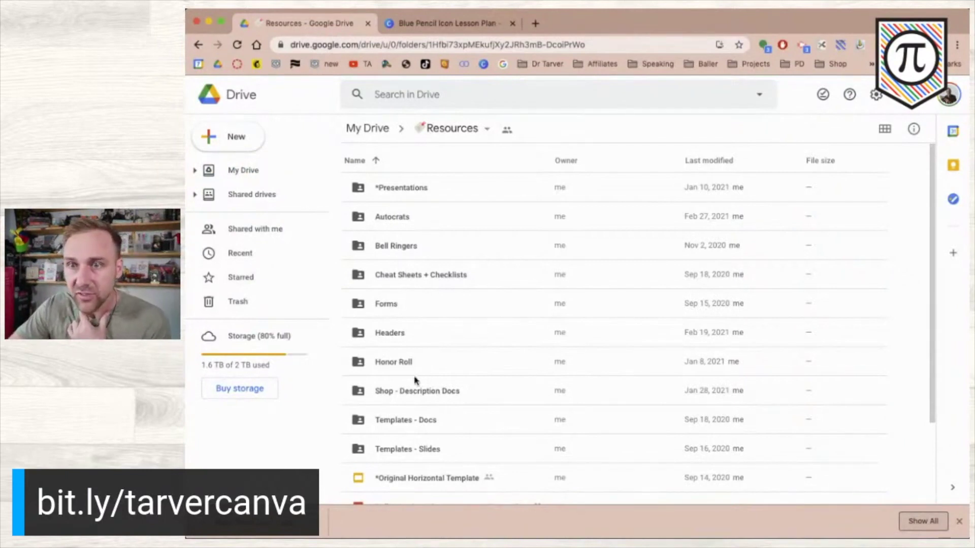
scroll(414, 449, "down", 2)
left_click(404, 427)
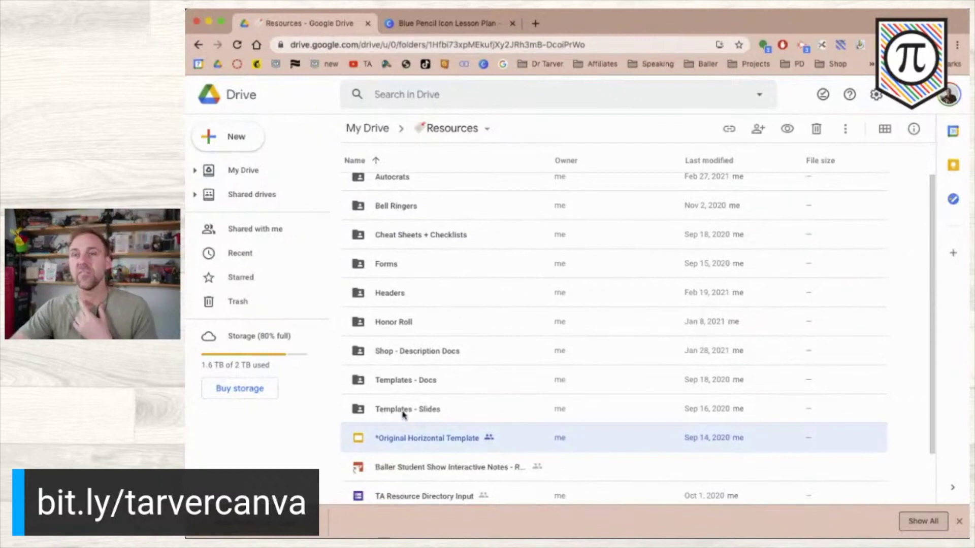
double_click(403, 414)
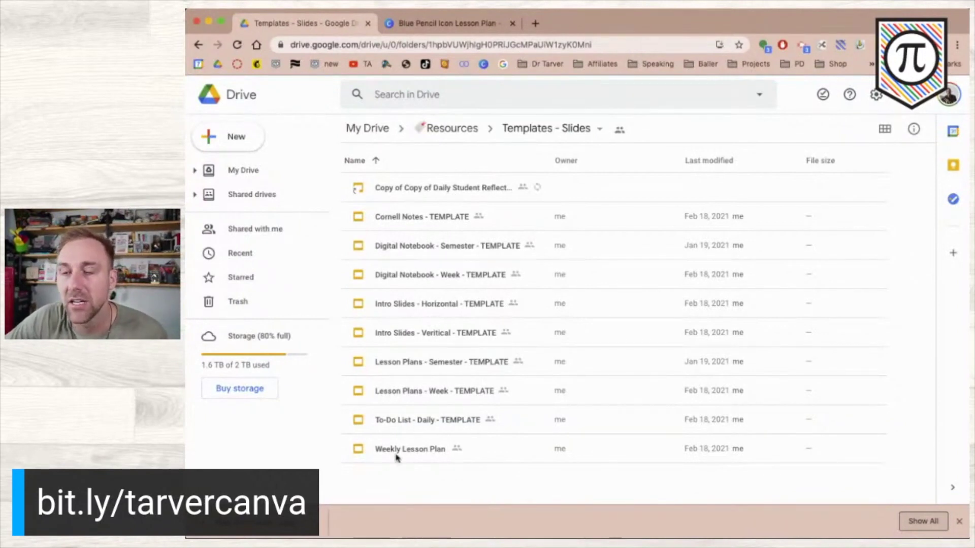
- Make a copy of the Lesson Plans - Week - TEMPLATE presentation
left_click(415, 395)
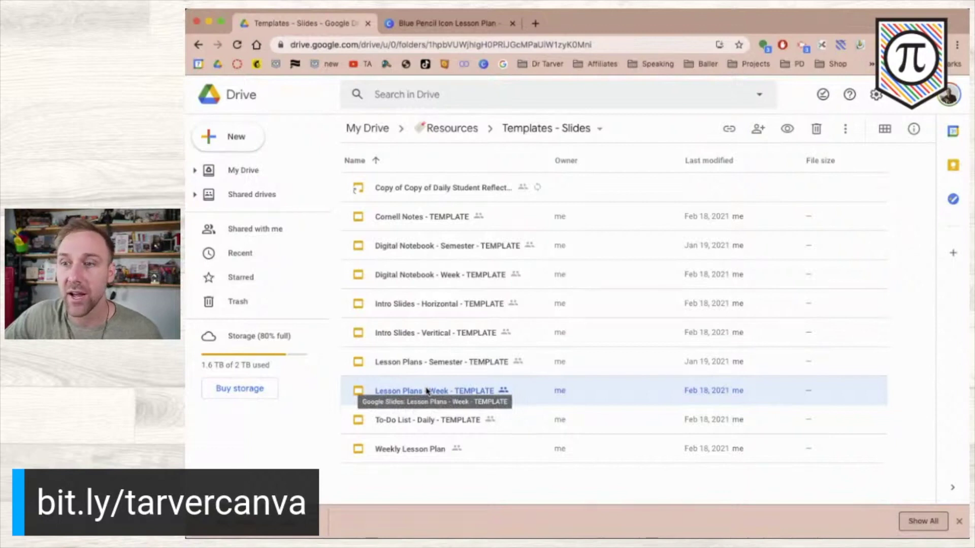
right_click(426, 391)
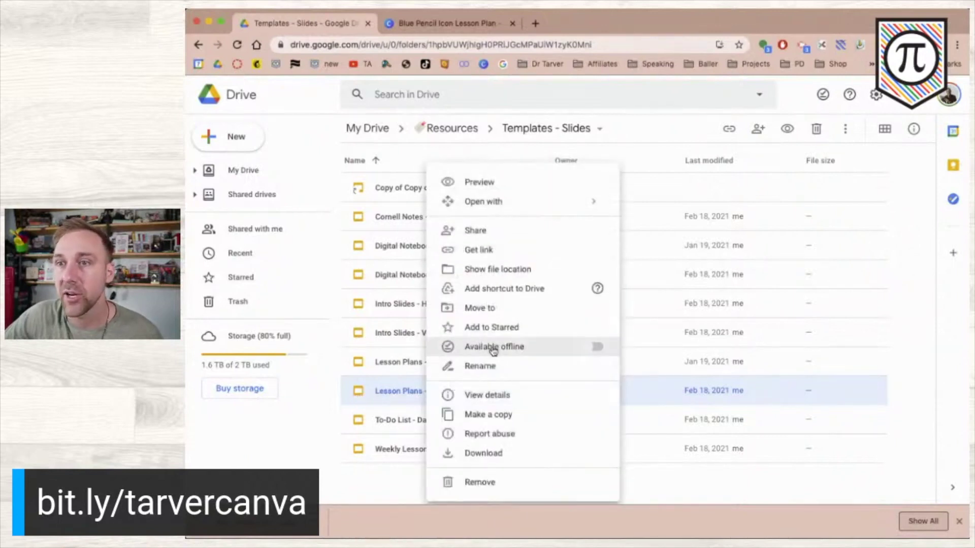
left_click(516, 412)
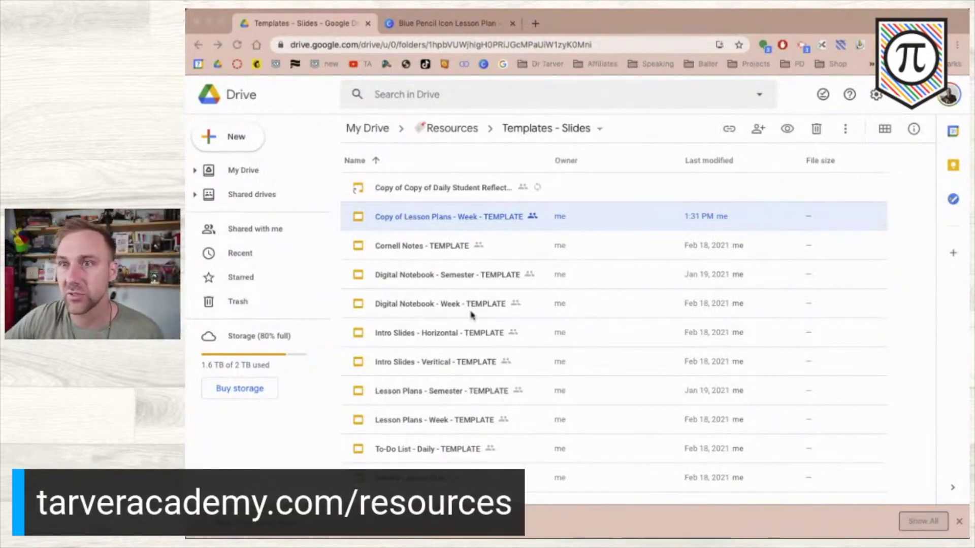
- Open the copied presentation, close the Canva design, and rename the copy as Lesson Plans HS - Week - TEMPLATE
double_click(455, 215)
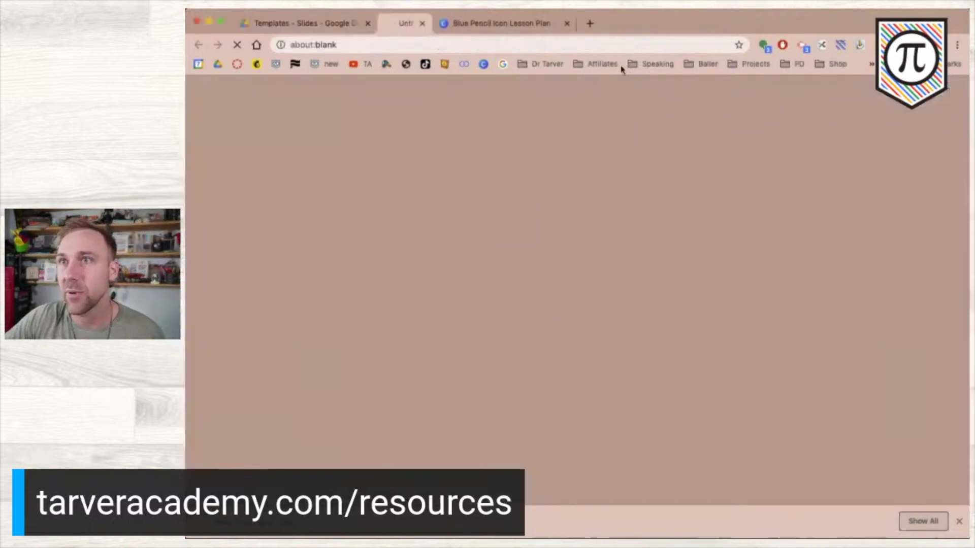
left_click(657, 24)
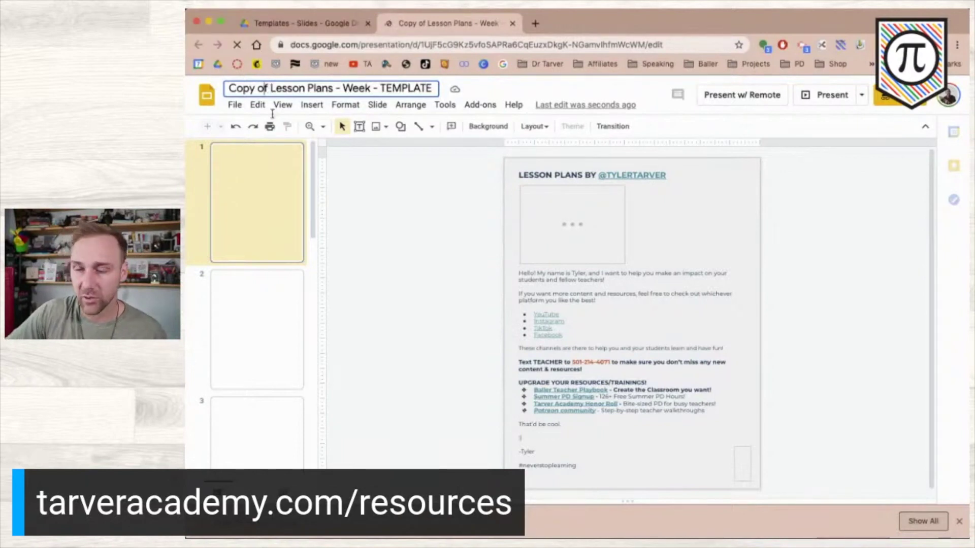
key("super+BackSpace")
type("C")
key("BackSpace")
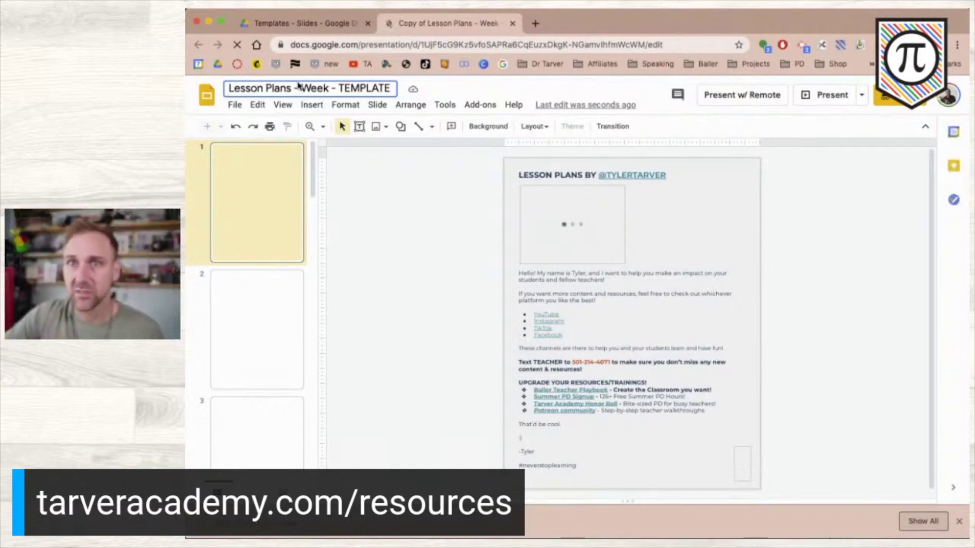
left_click(296, 89)
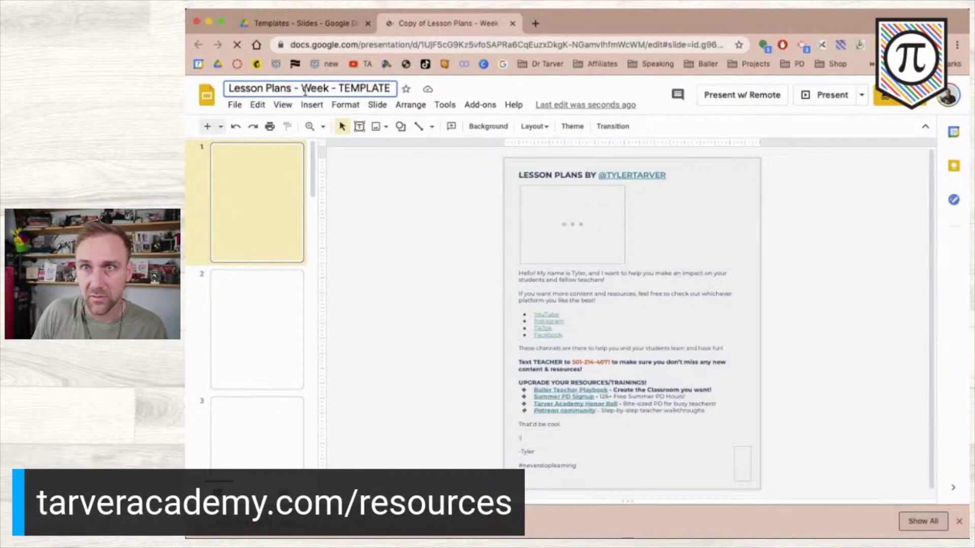
type("HS")
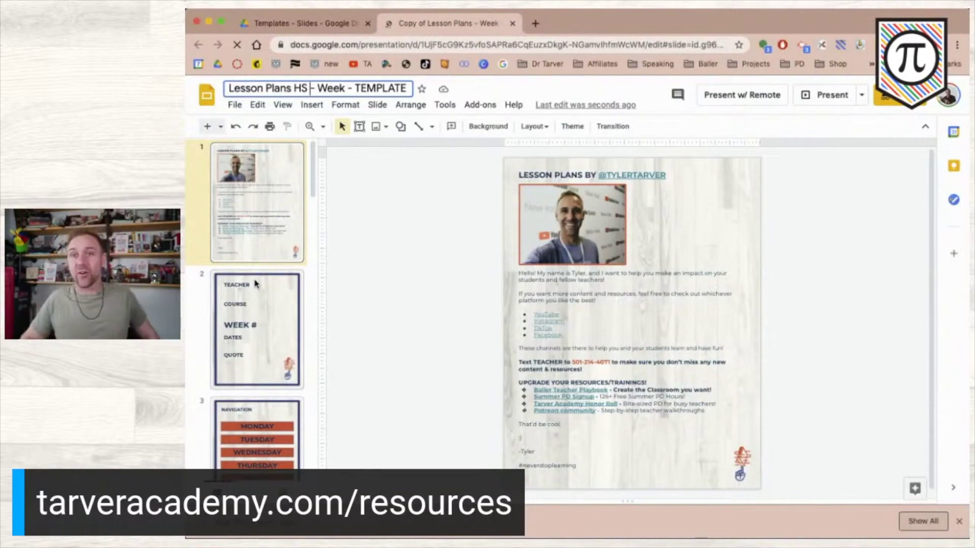
- Look over the cover slide with the TEACHER, COURSE, WEEK #, DATES and QUOTE fields
left_click(267, 314)
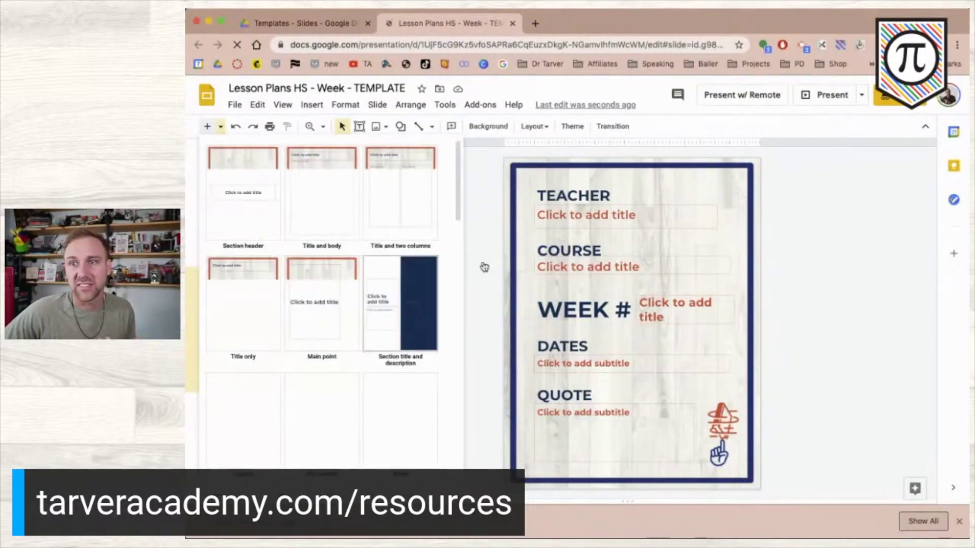
left_click(854, 318)
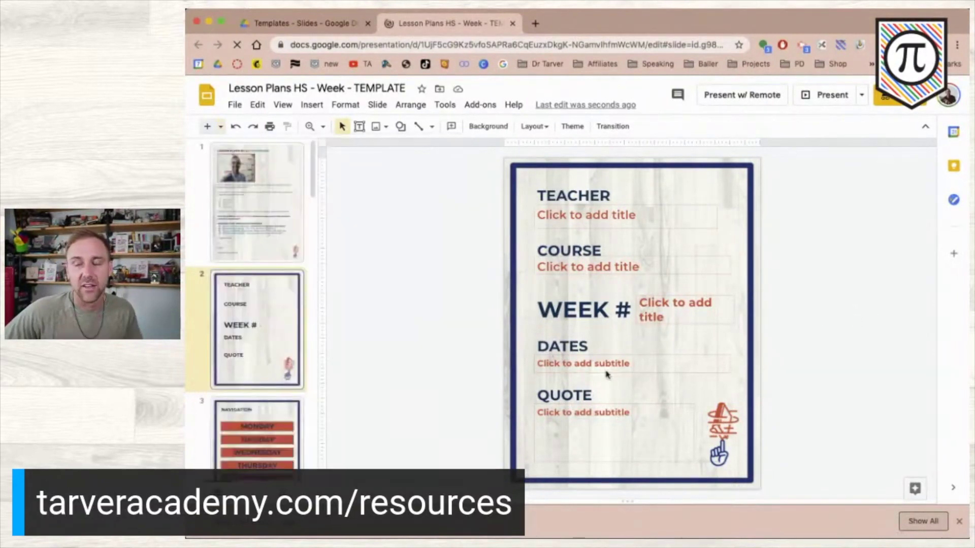
scroll(250, 326, "down", 2)
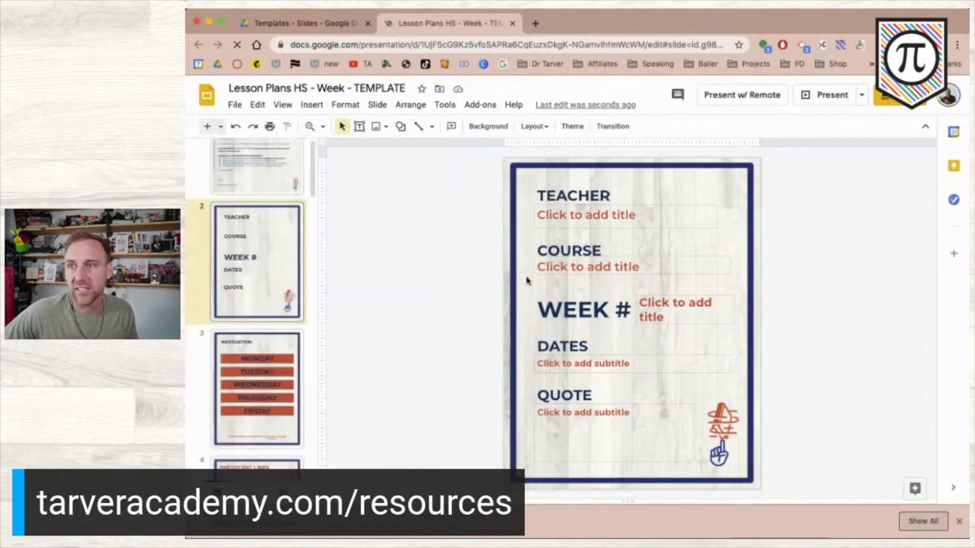
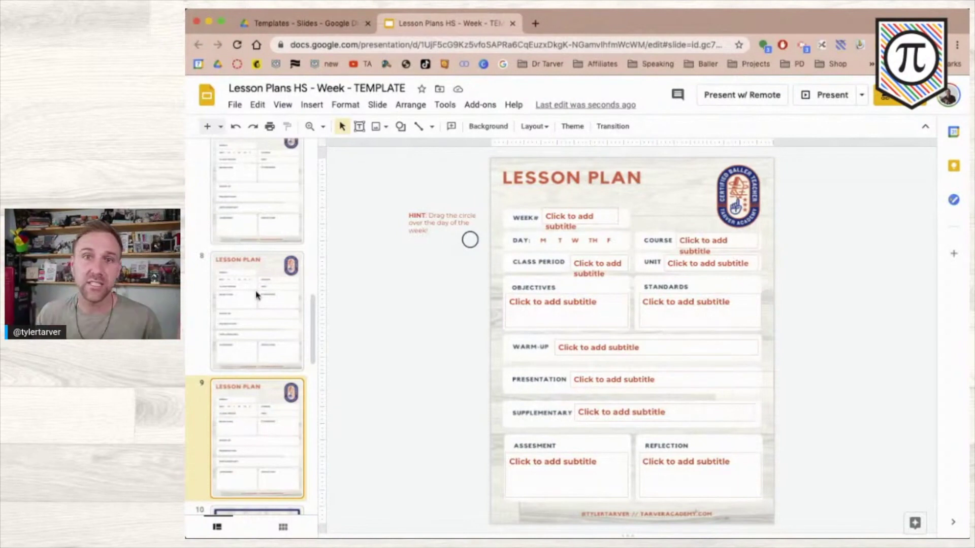
- Move the Google Help Videos, WEEK # and Week at a Glance slides together to directly after the Important Links slide
scroll(264, 314, "up", 8)
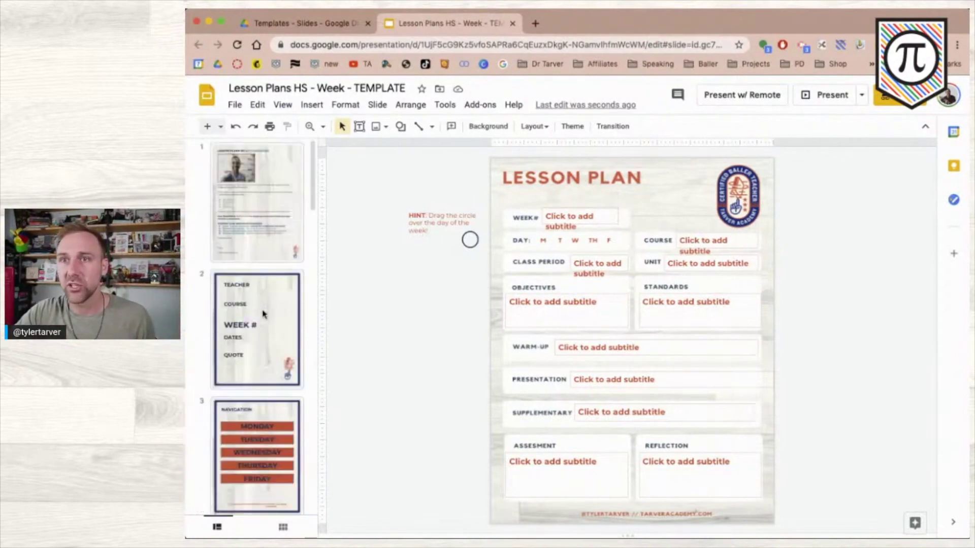
scroll(263, 314, "down", 8)
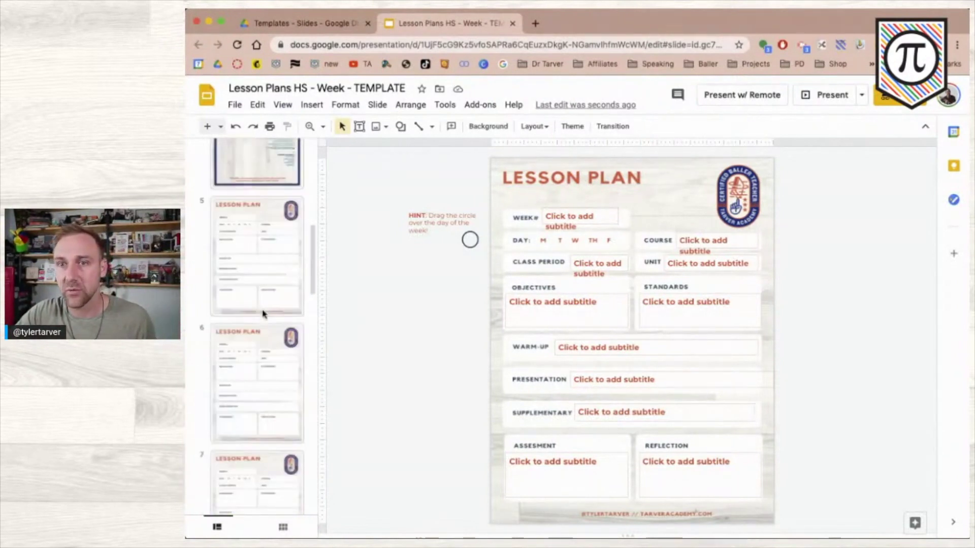
scroll(263, 314, "down", 5)
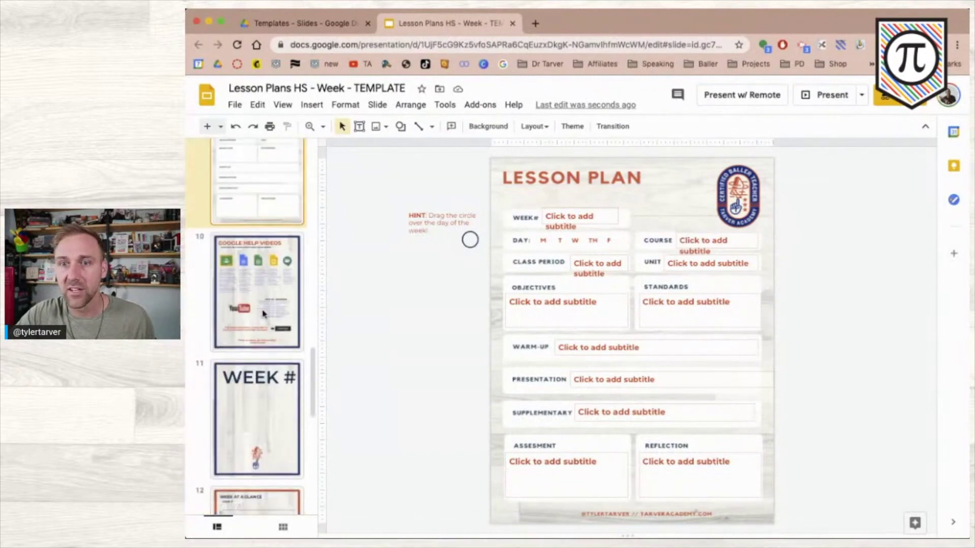
scroll(263, 313, "up", 2)
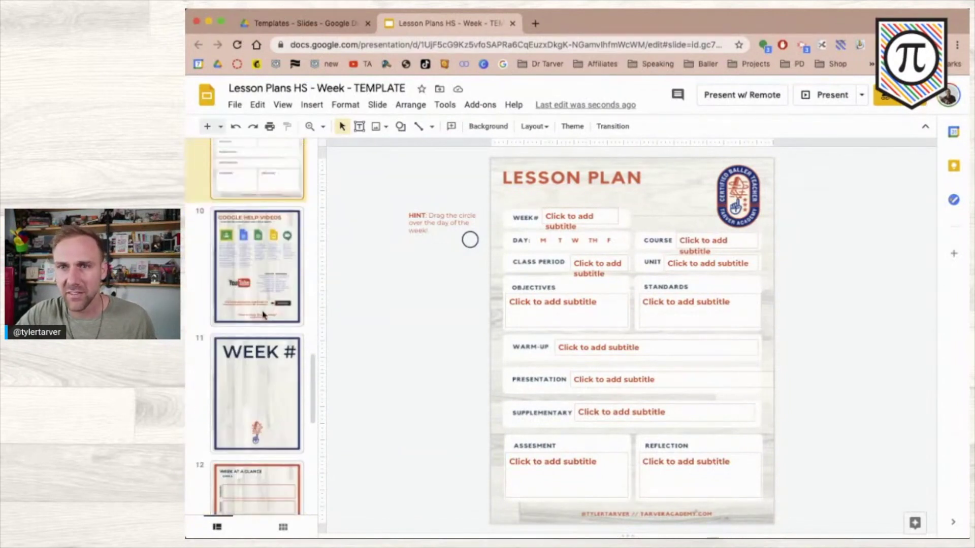
scroll(263, 314, "up", 15)
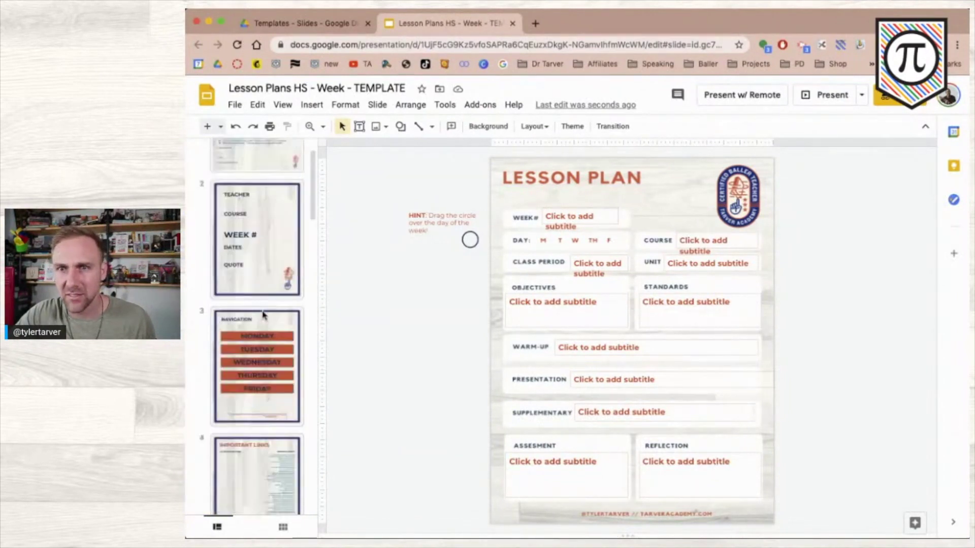
scroll(264, 314, "down", 15)
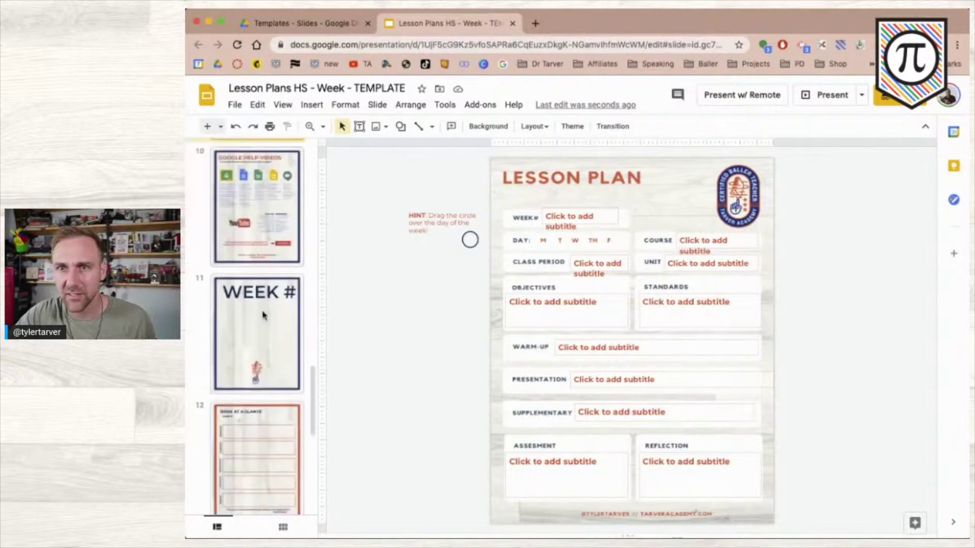
left_click(248, 261)
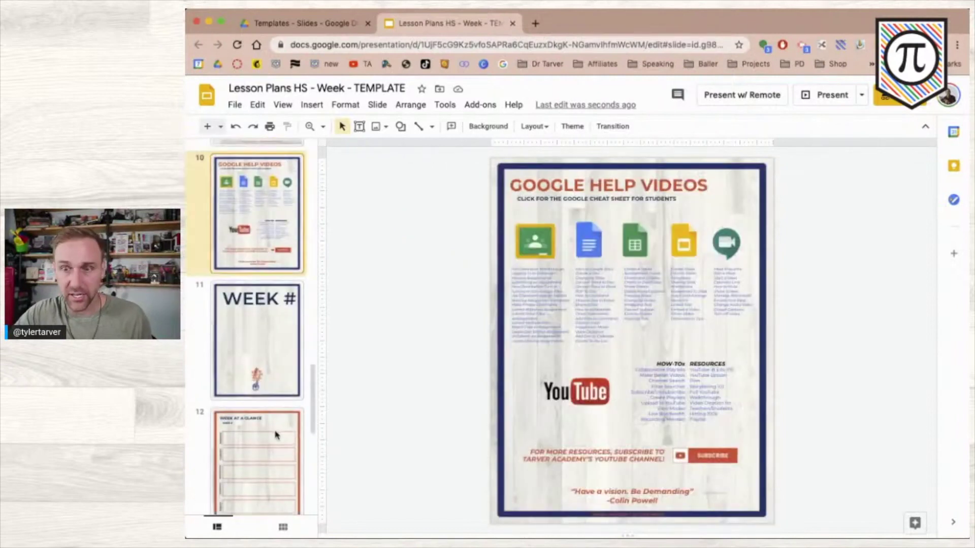
left_click(274, 449)
scroll(257, 210, "up", 4)
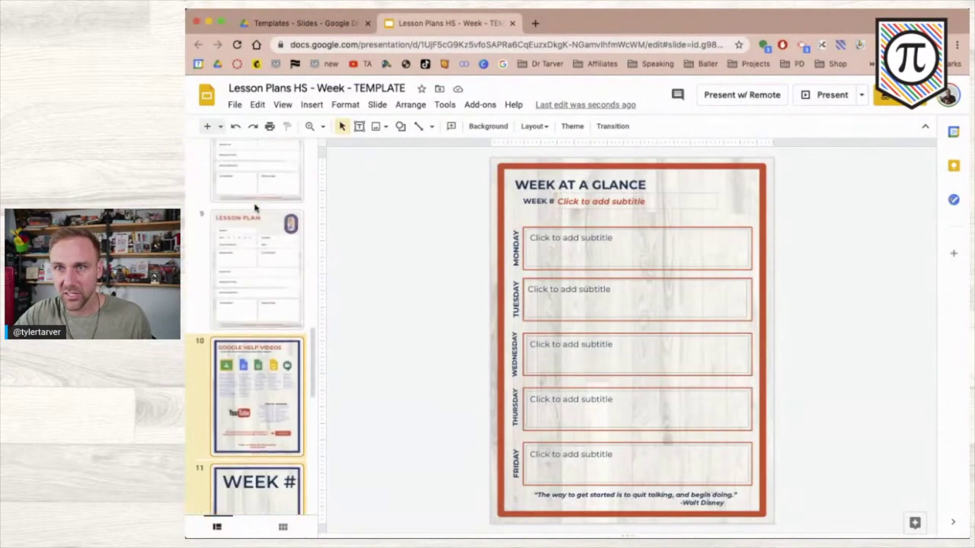
left_click_drag(257, 366, 245, 220)
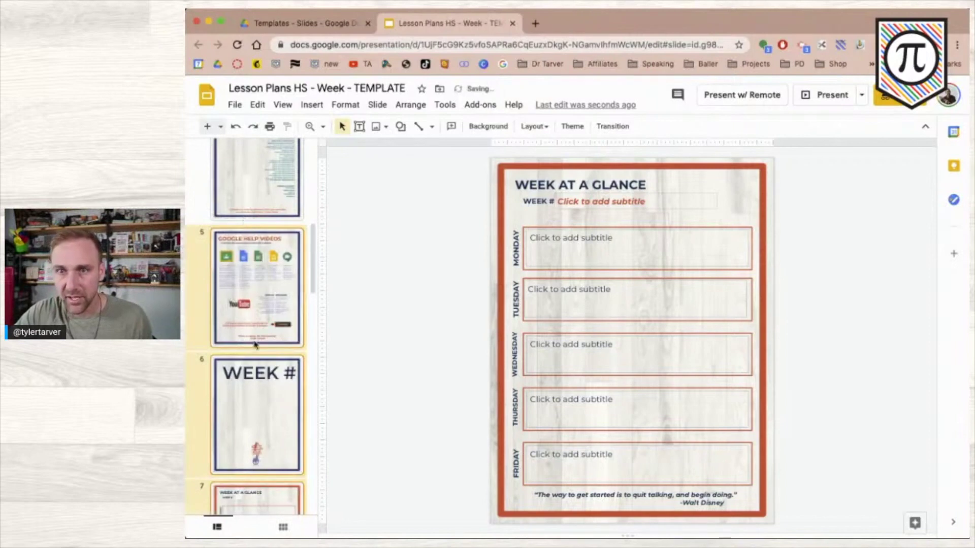
- Review the Big Wins from the Week, End of Week Reflections and closing slides after the lesson plan pages
scroll(255, 335, "down", 9)
scroll(255, 345, "down", 6)
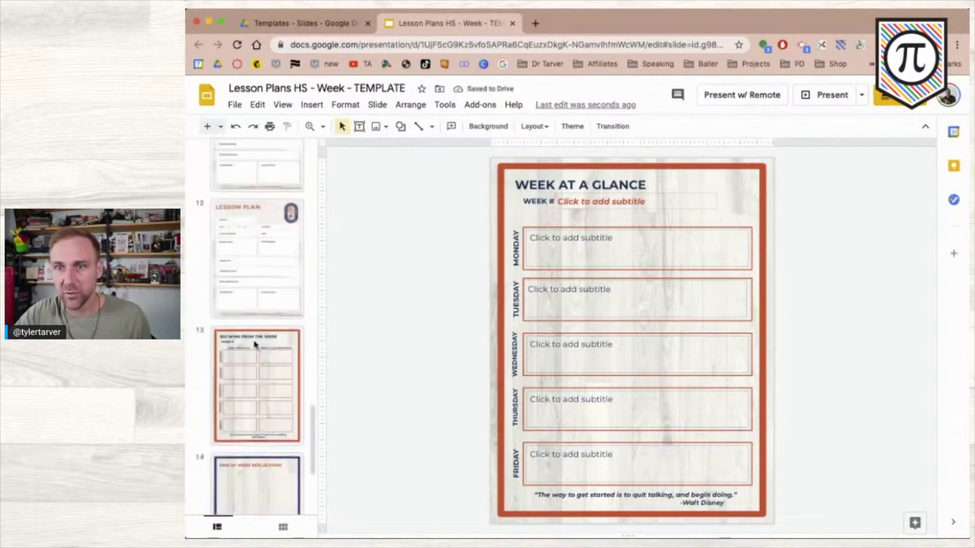
left_click(266, 364)
scroll(266, 364, "down", 2)
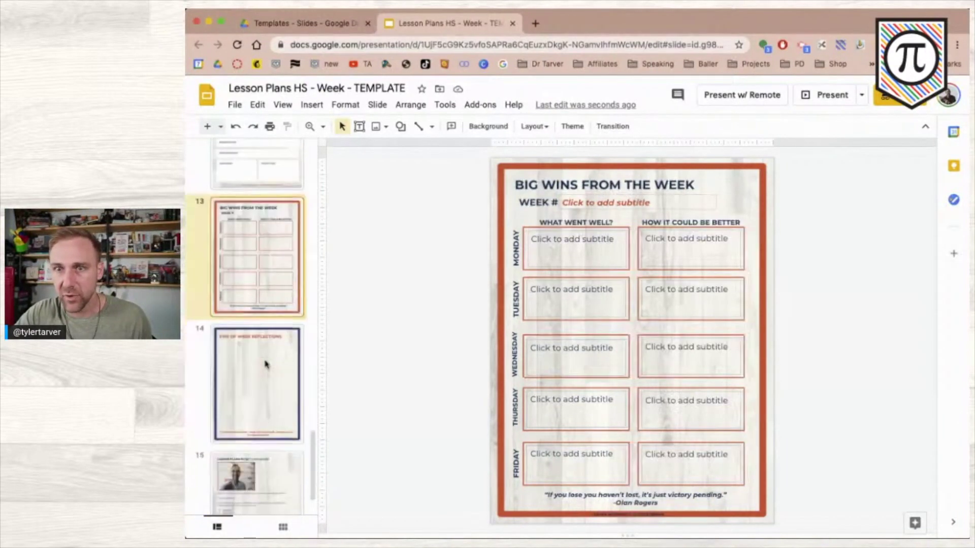
left_click(266, 364)
scroll(266, 364, "down", 2)
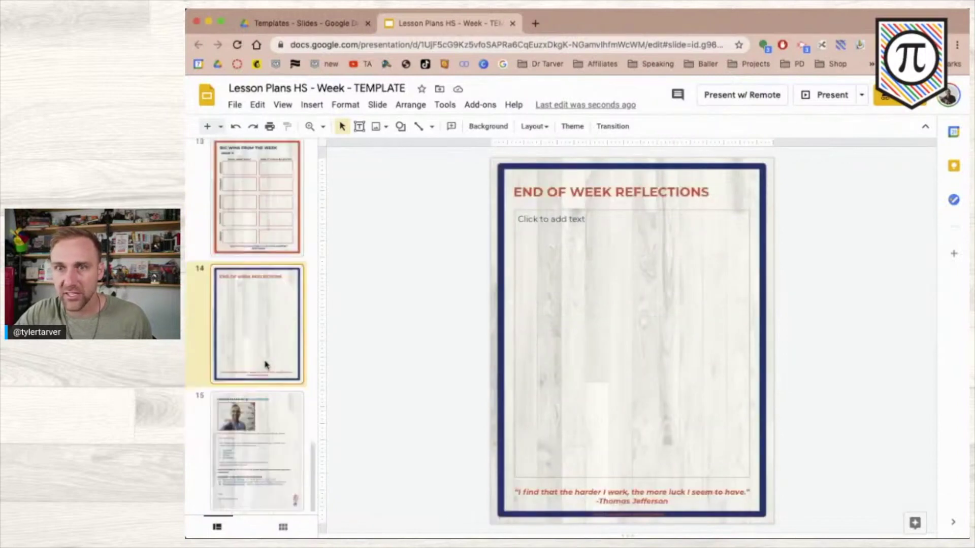
left_click(269, 443)
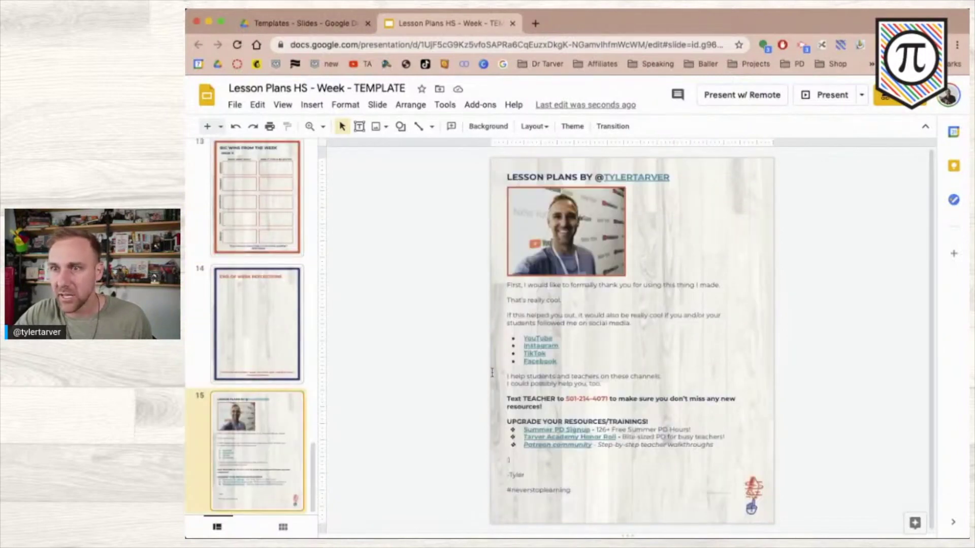
scroll(239, 307, "up", 3)
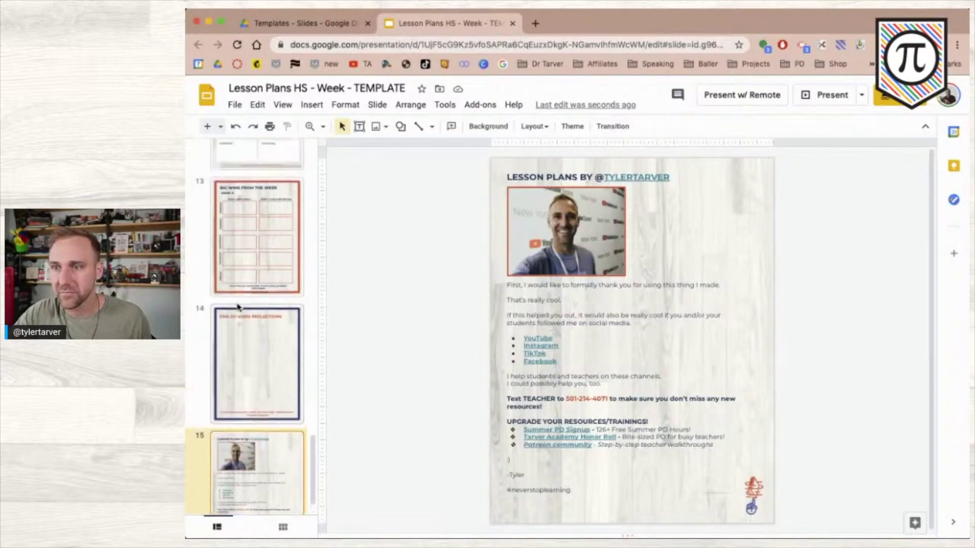
scroll(238, 308, "up", 20)
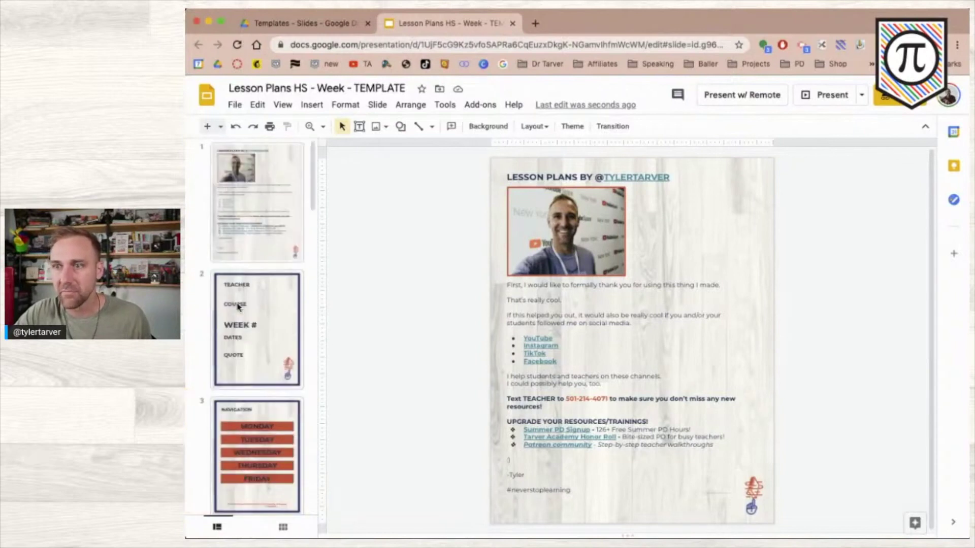
- Update the introduction slide's text and check the presentation's link access, keeping Anyone with the link as Viewer
left_click(250, 233)
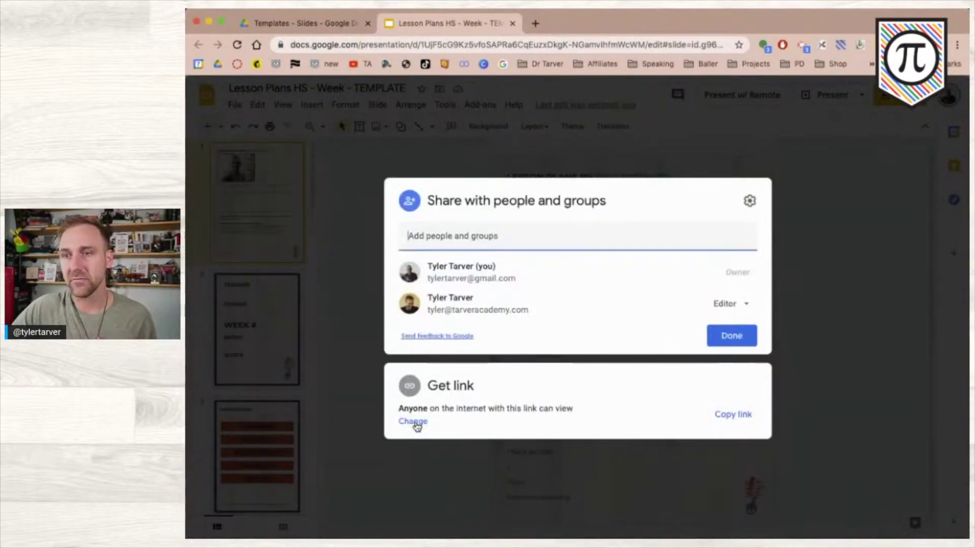
left_click(414, 424)
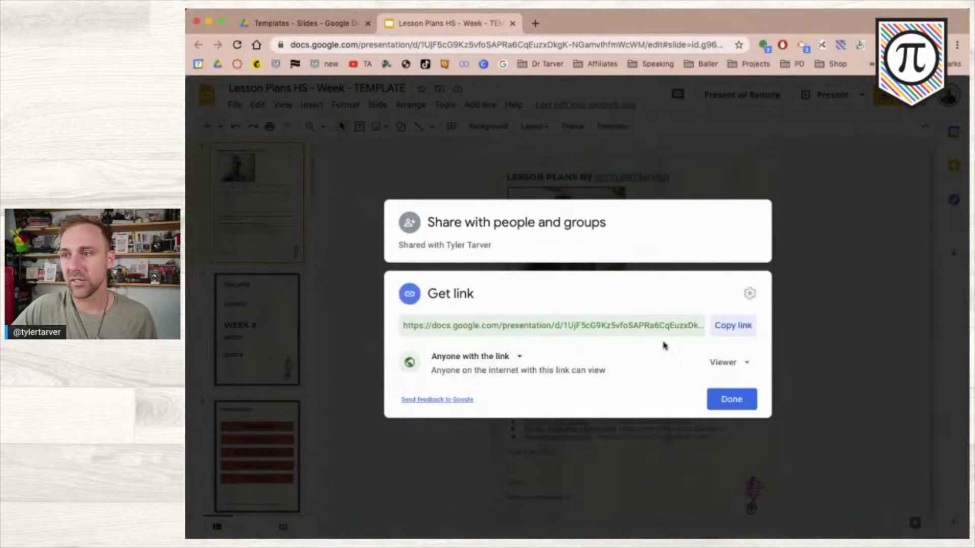
left_click(734, 399)
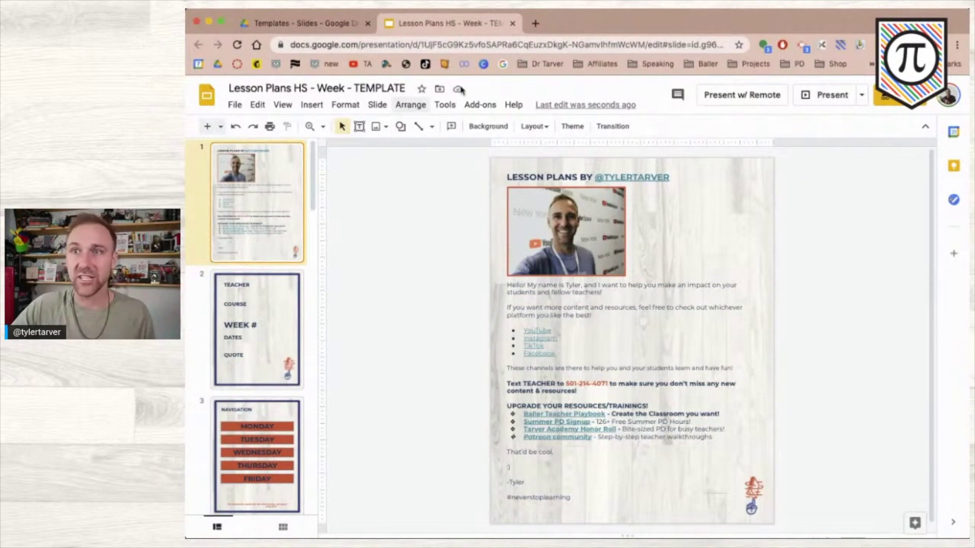
- Replace the edit ending of the presentation's URL with copy, copy the full address, and load the Copy document page
left_click(505, 39)
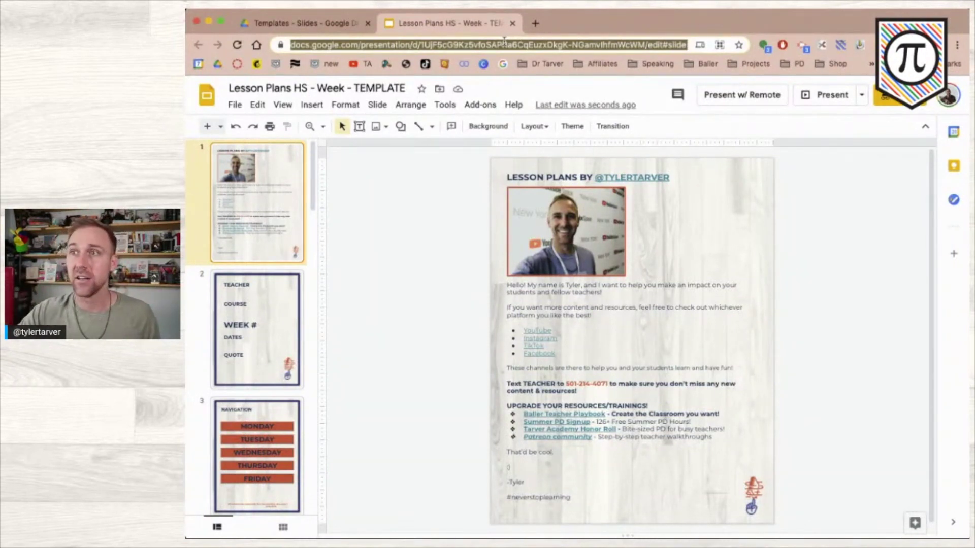
left_click(634, 45)
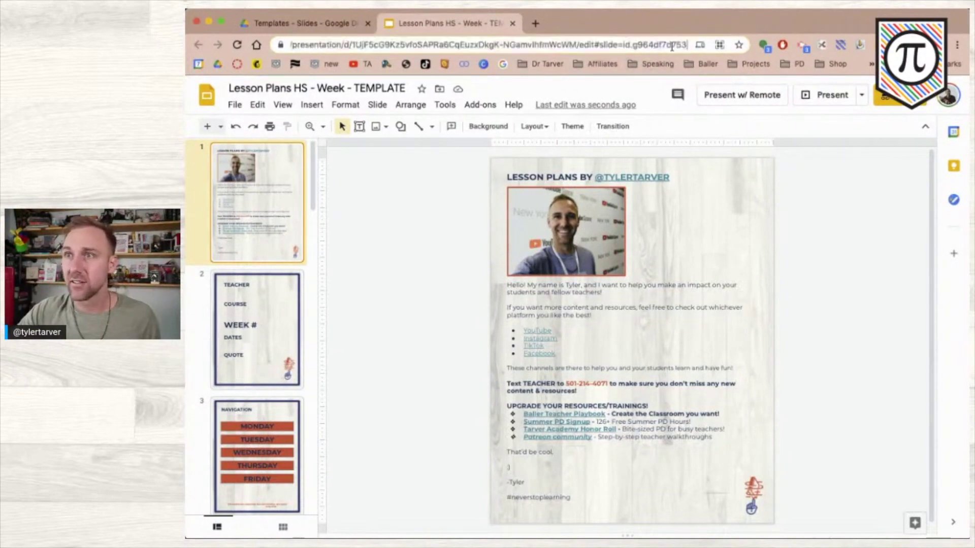
left_click_drag(592, 46, 726, 58)
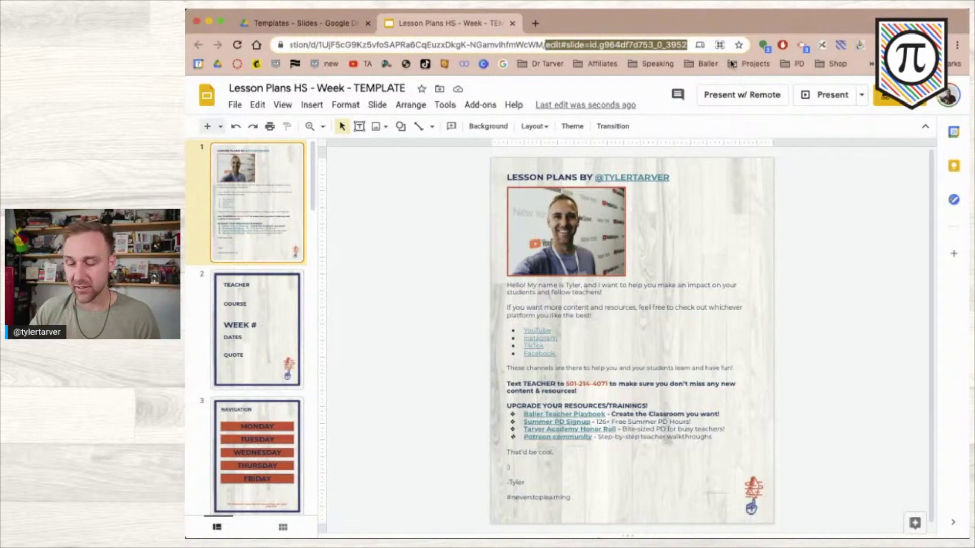
key("BackSpace")
type("copy")
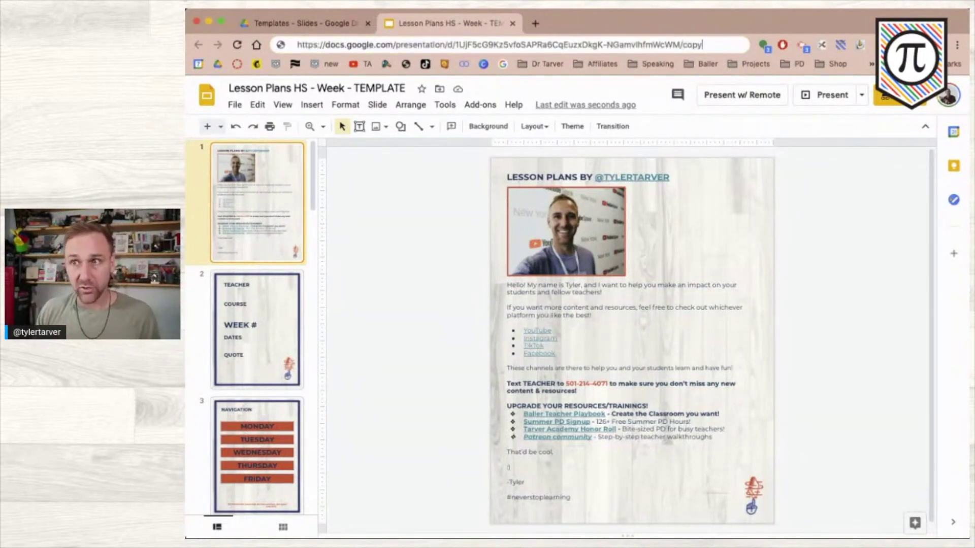
key("super+a")
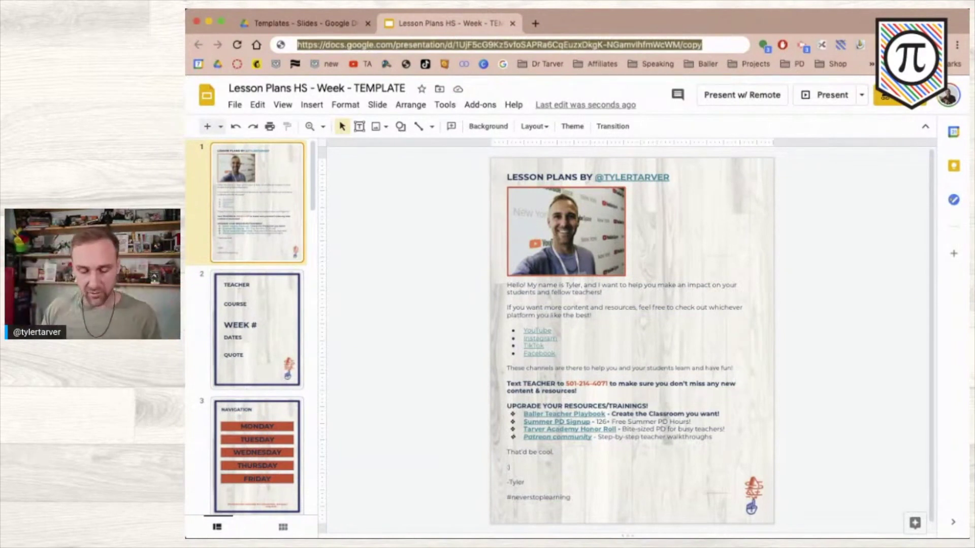
key("Return")
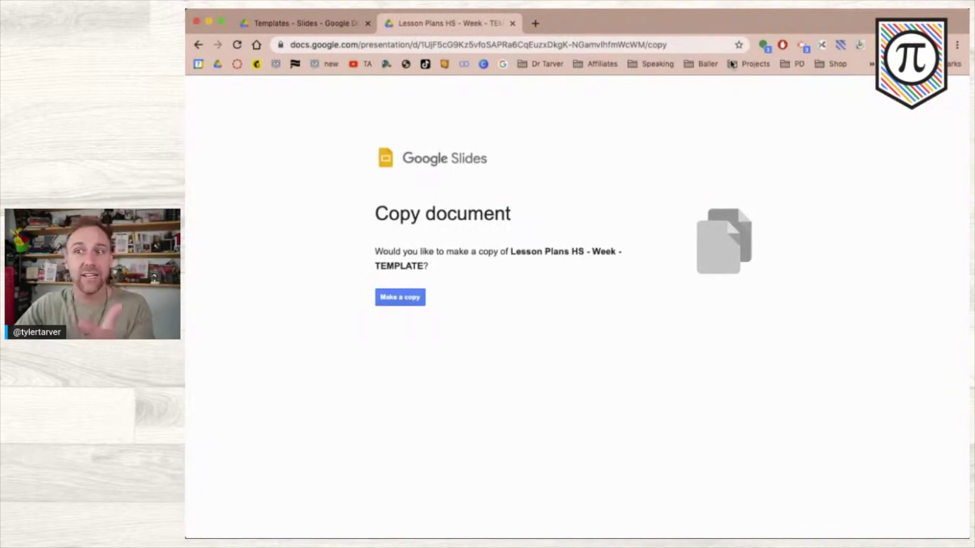
- Go to solo.to and open the My Page editor
left_click(493, 46)
type("solo.to")
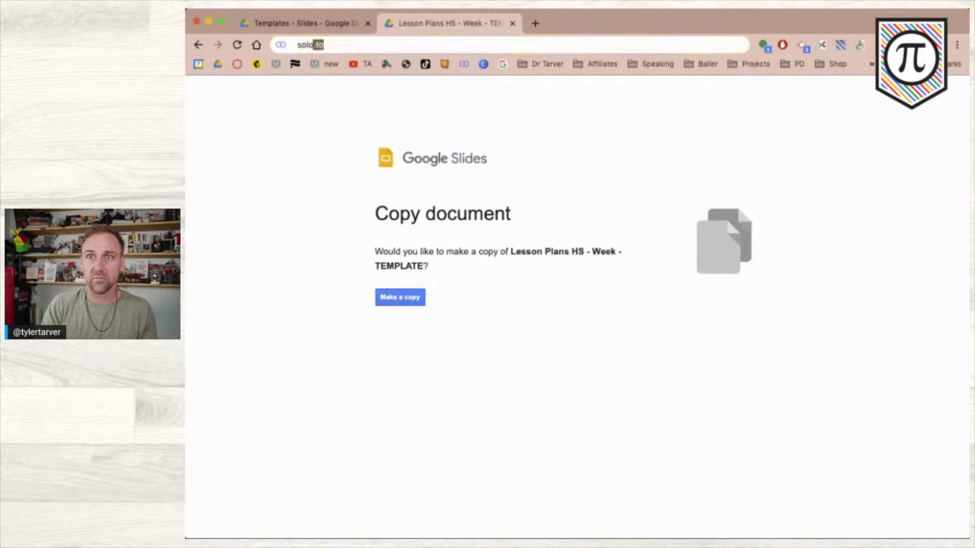
key("Return")
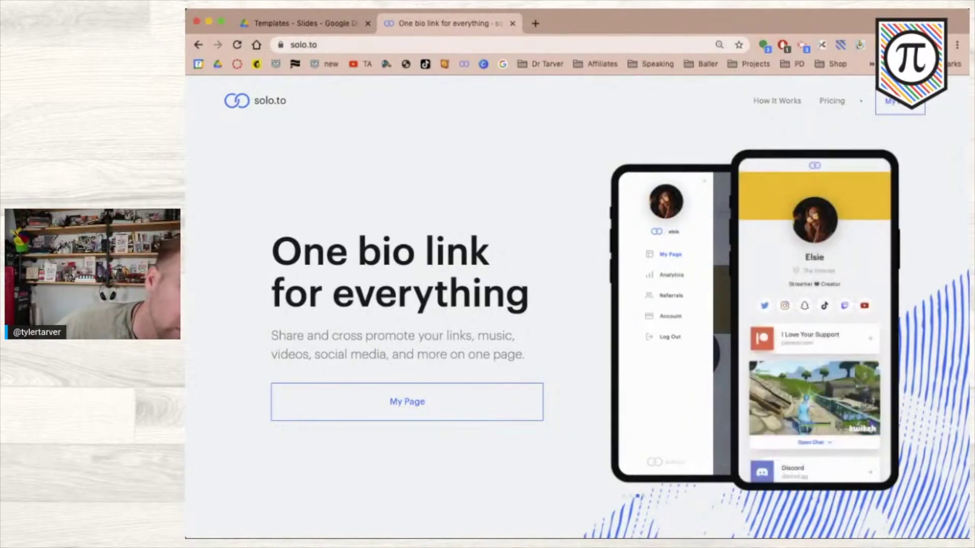
key("super+Tab")
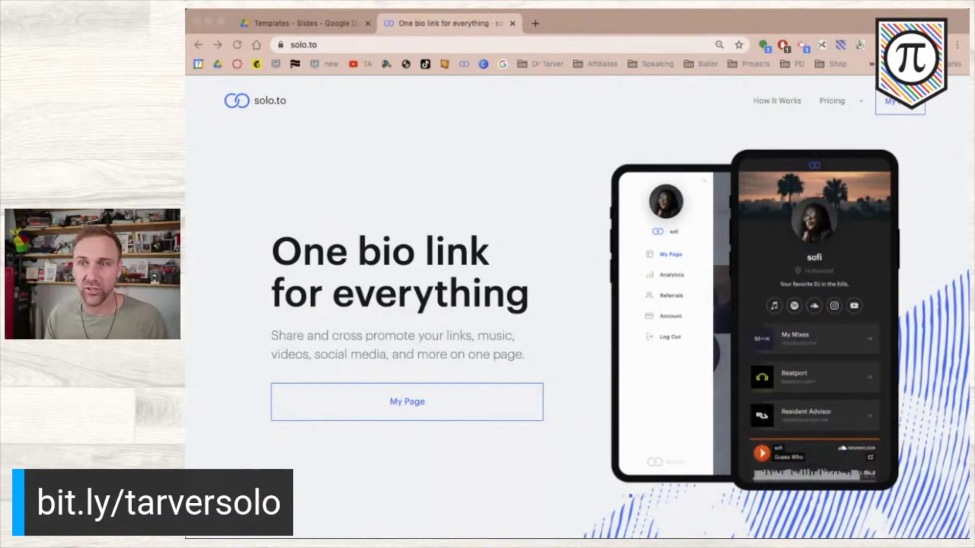
left_click(571, 28)
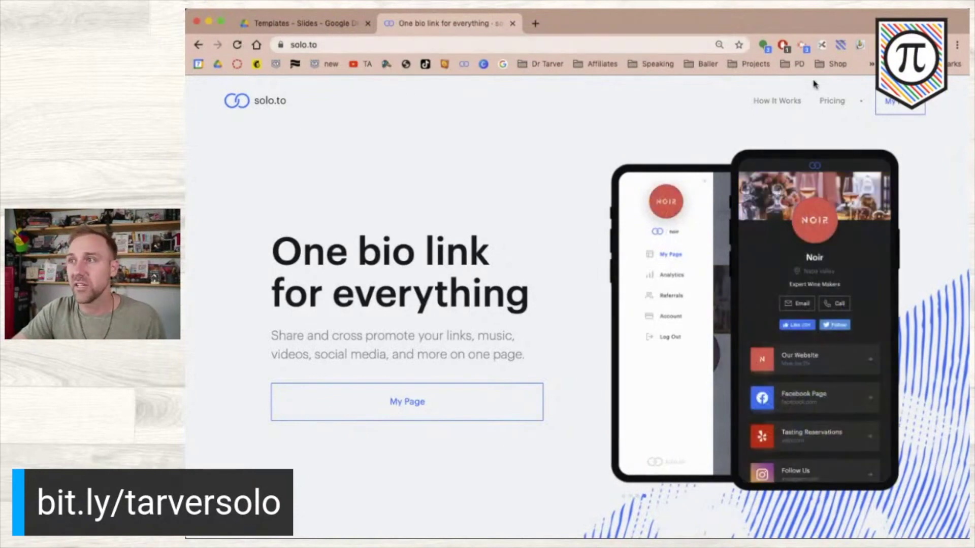
left_click(889, 100)
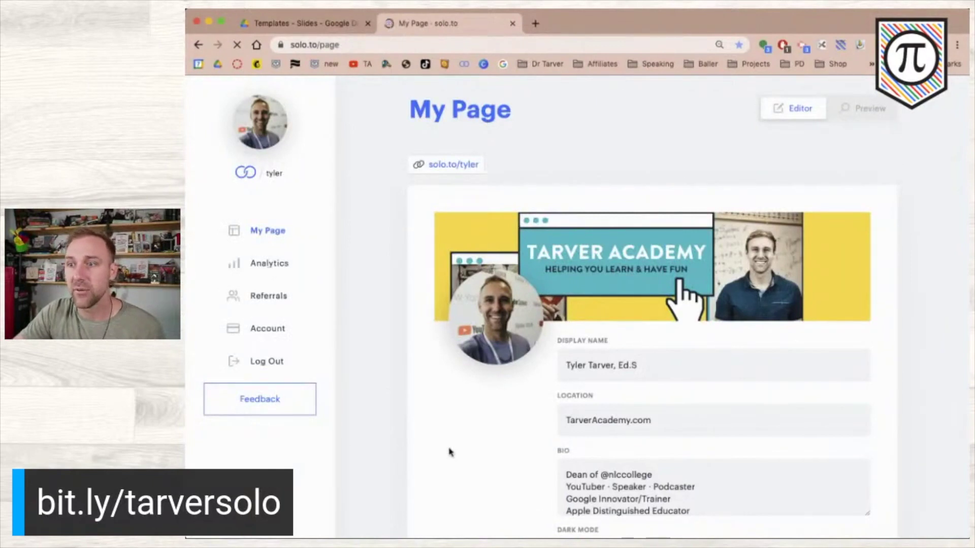
- Add a new link under Links & Embeds and paste the template's copy URL into it
scroll(449, 452, "down", 10)
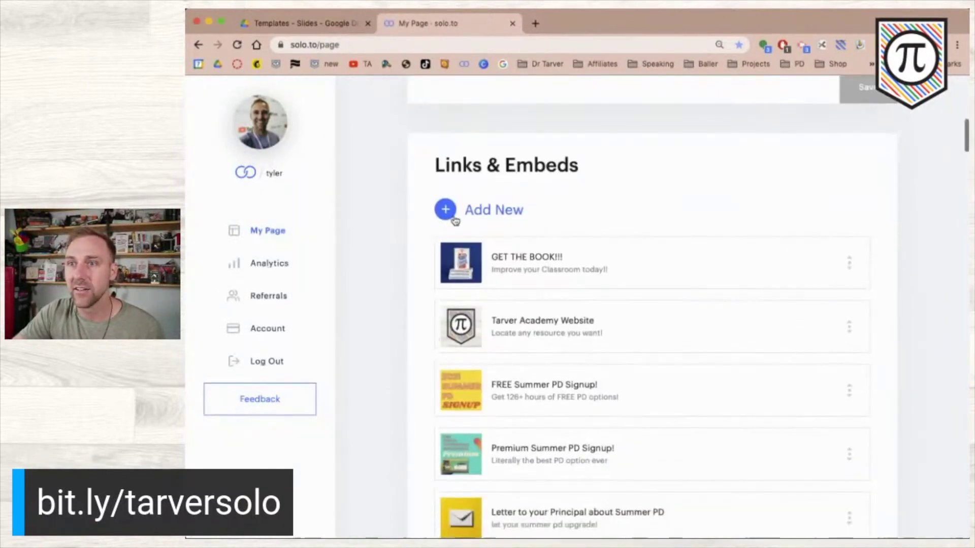
left_click(465, 215)
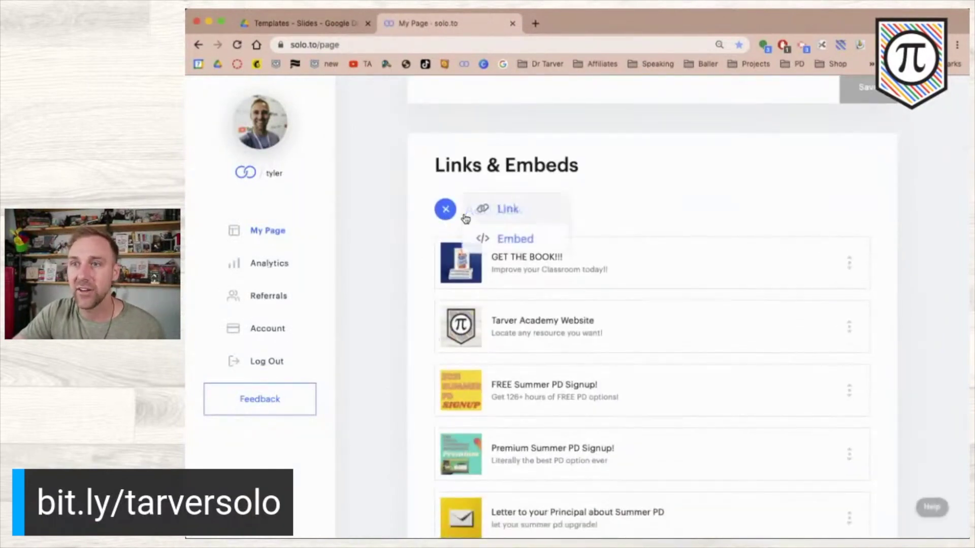
left_click(500, 216)
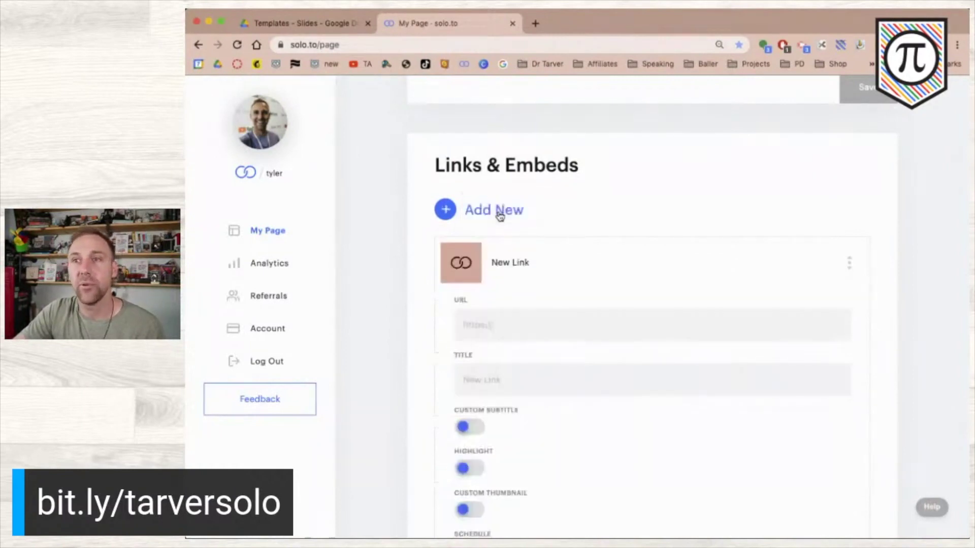
left_click(518, 331)
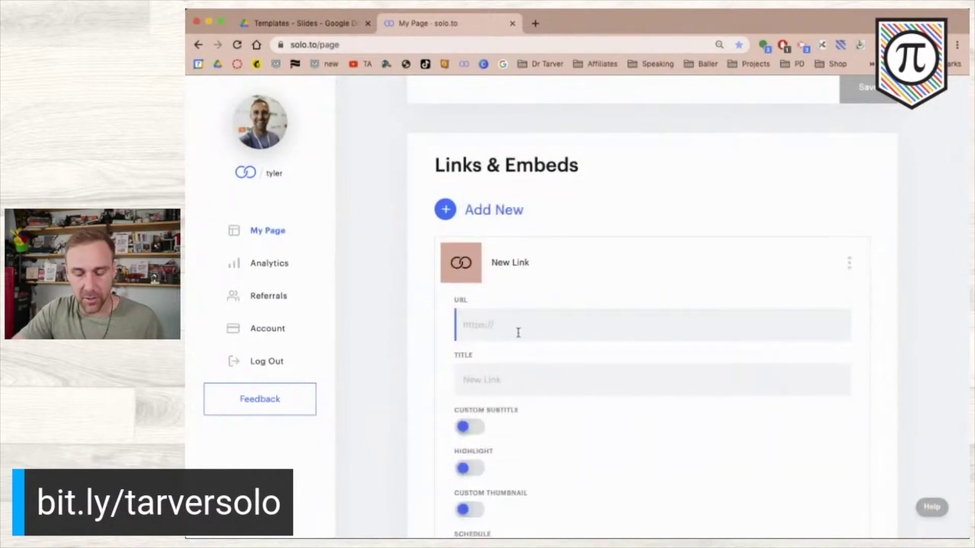
key("super+v")
- Title the new link High School Lesson Plan Template
left_click(511, 380)
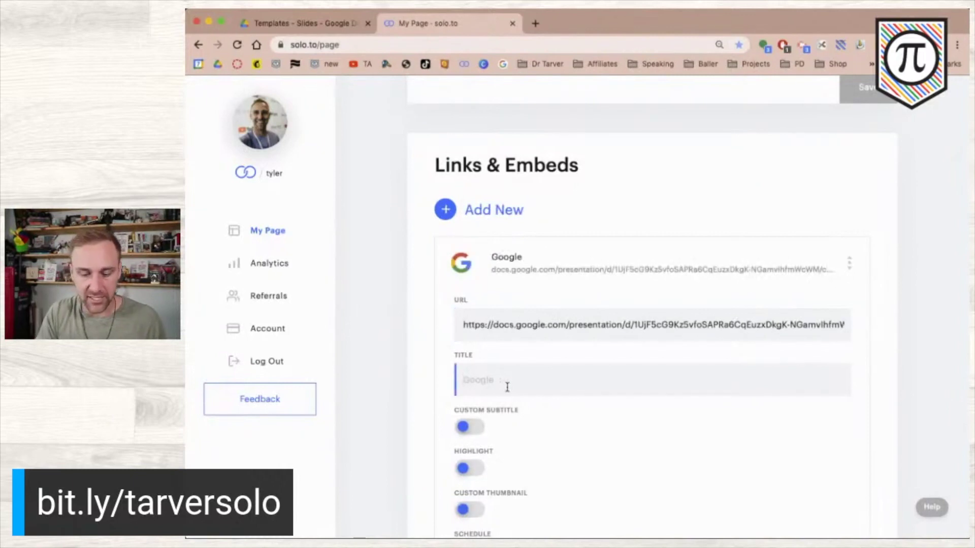
type("HS")
key("BackSpace")
key("BackSpace")
type("igh School Lesson Plan")
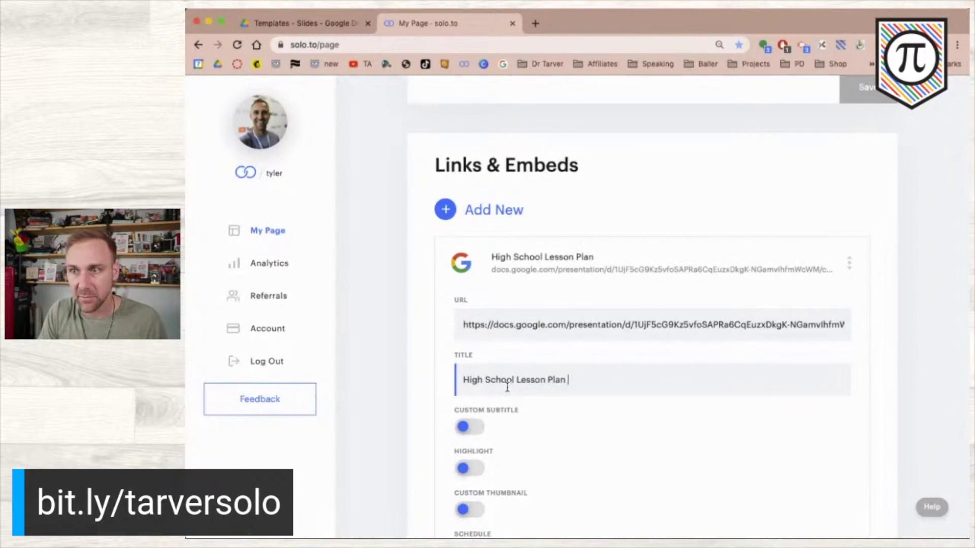
type(" Template")
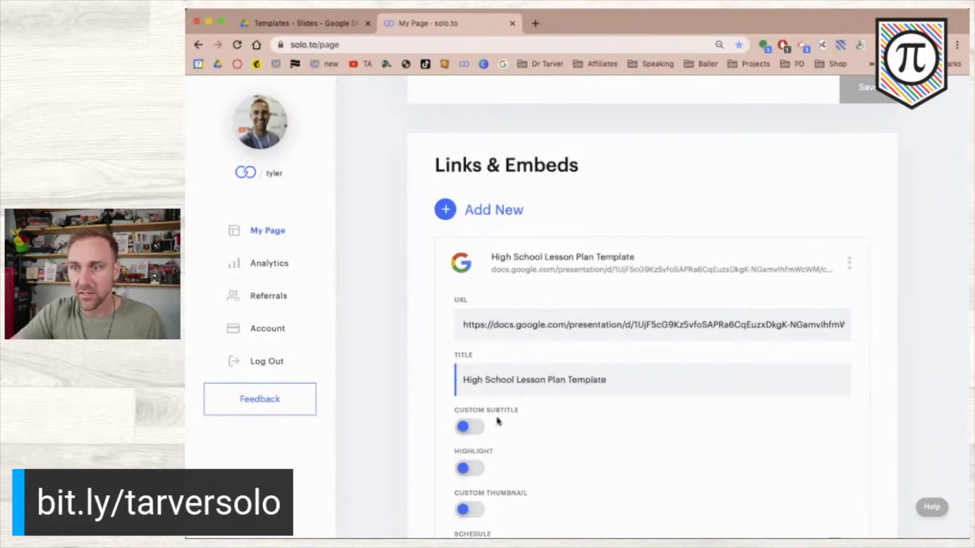
- Enable a custom subtitle for the new link and set it to Google Slides Template!
left_click(469, 427)
left_click(504, 460)
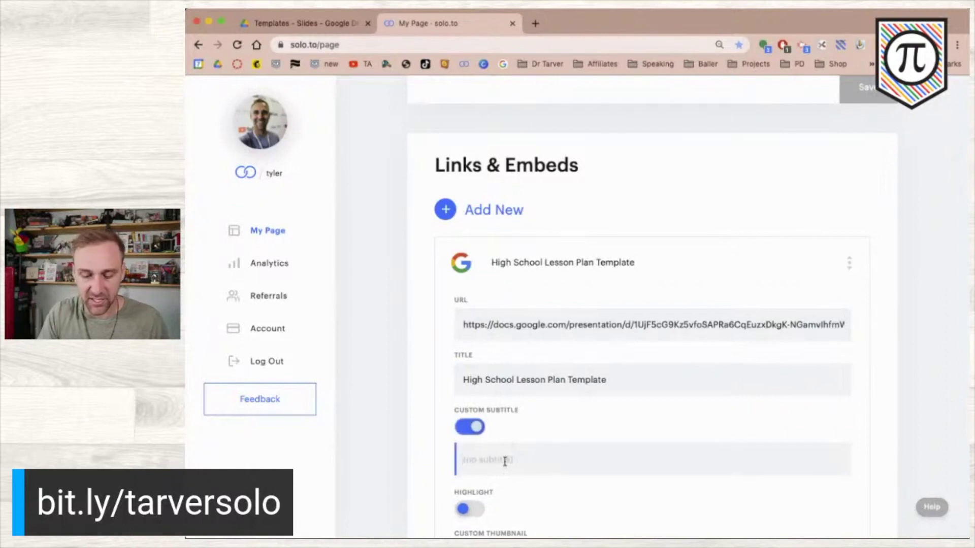
type("Google Slides")
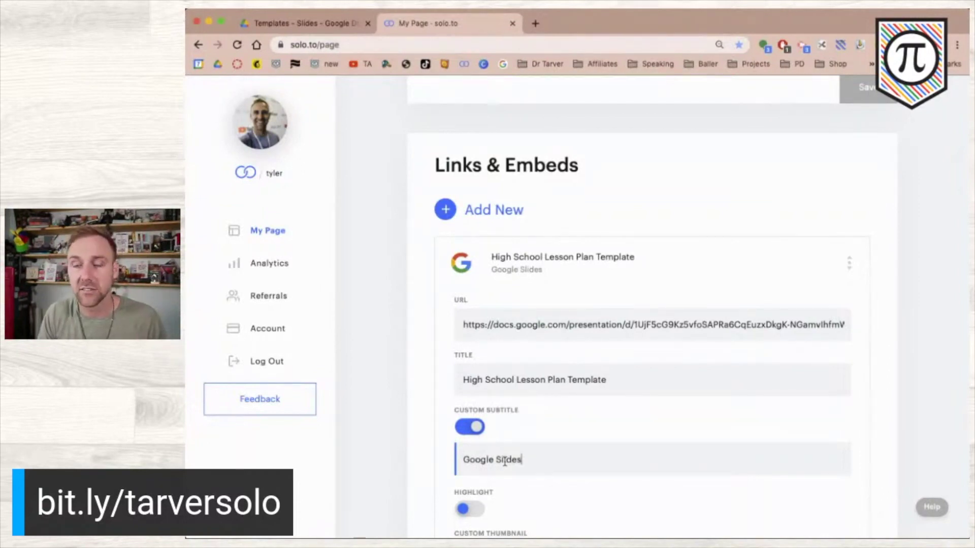
type("Template!")
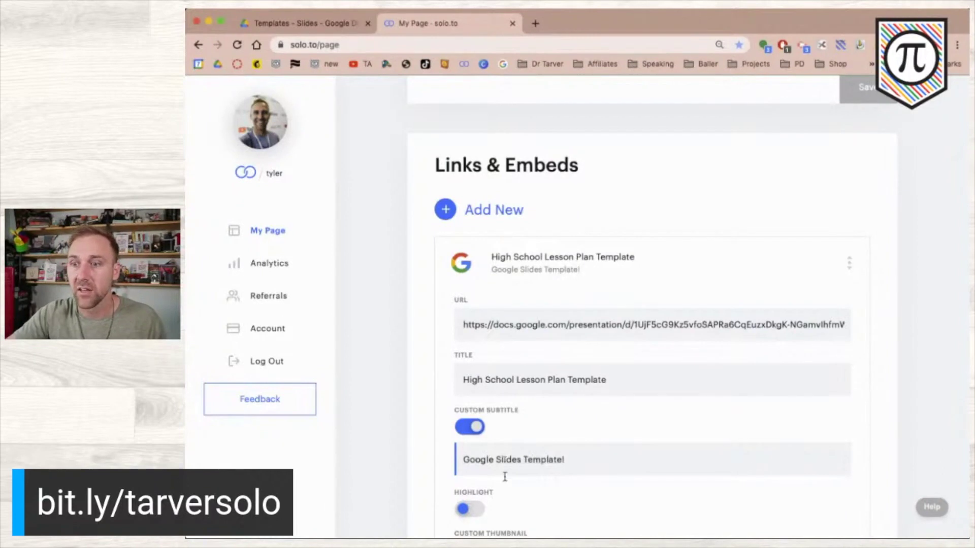
- Enable a custom thumbnail for the link, upload the TEMPLATE graphic uncropped, and finish editing the link
scroll(504, 476, "down", 3)
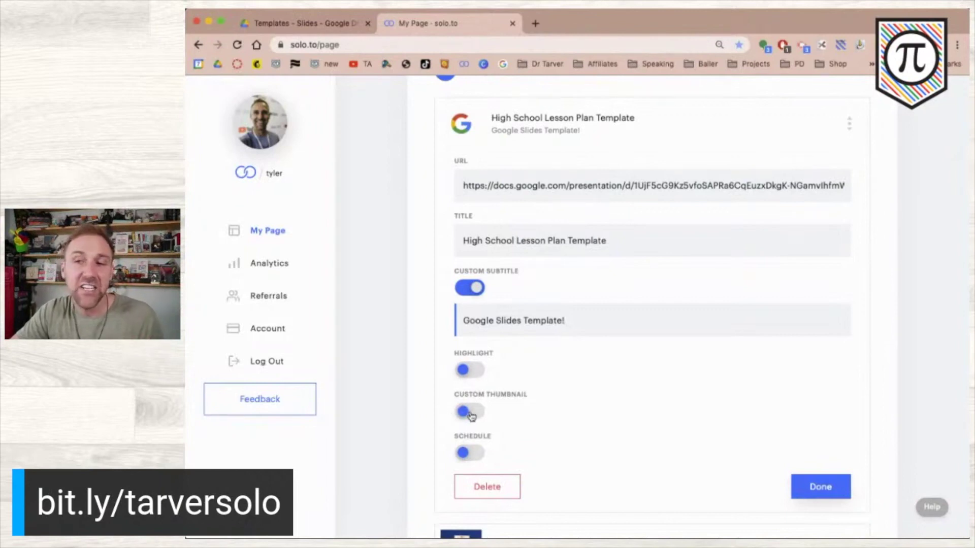
left_click(470, 413)
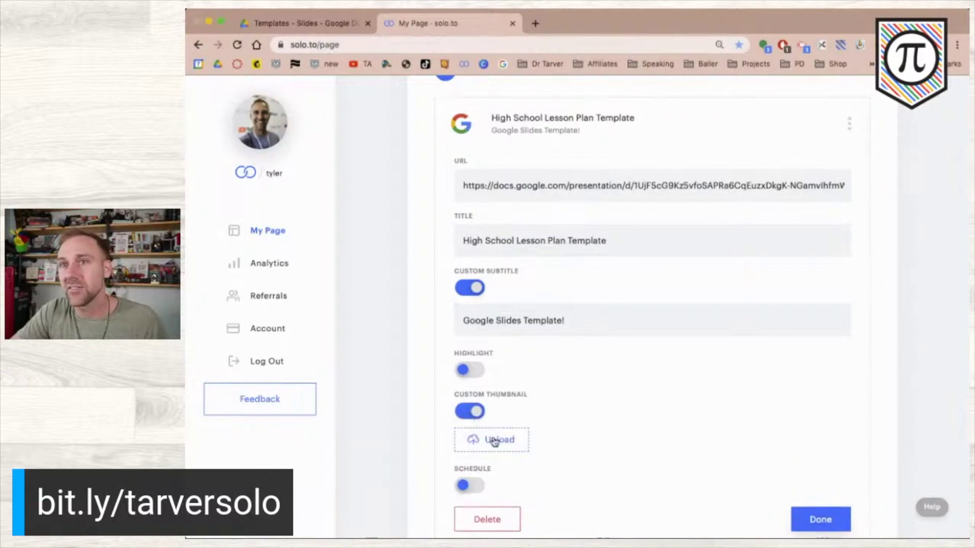
left_click(486, 432)
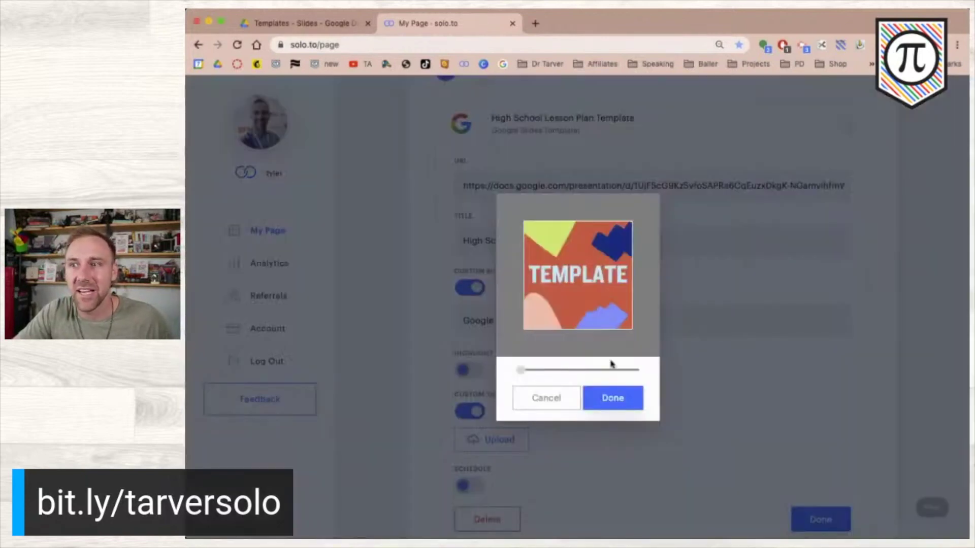
left_click(626, 400)
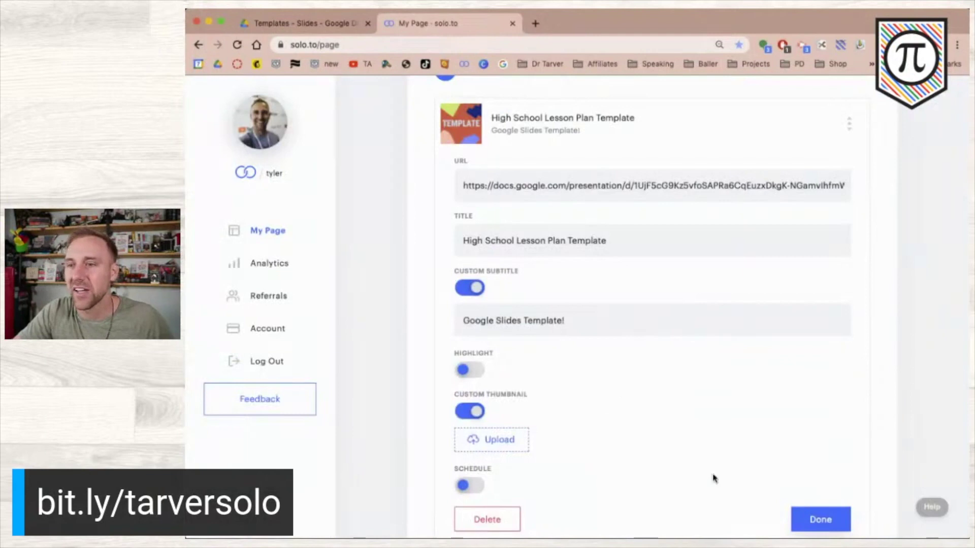
scroll(714, 477, "down", 3)
left_click(825, 417)
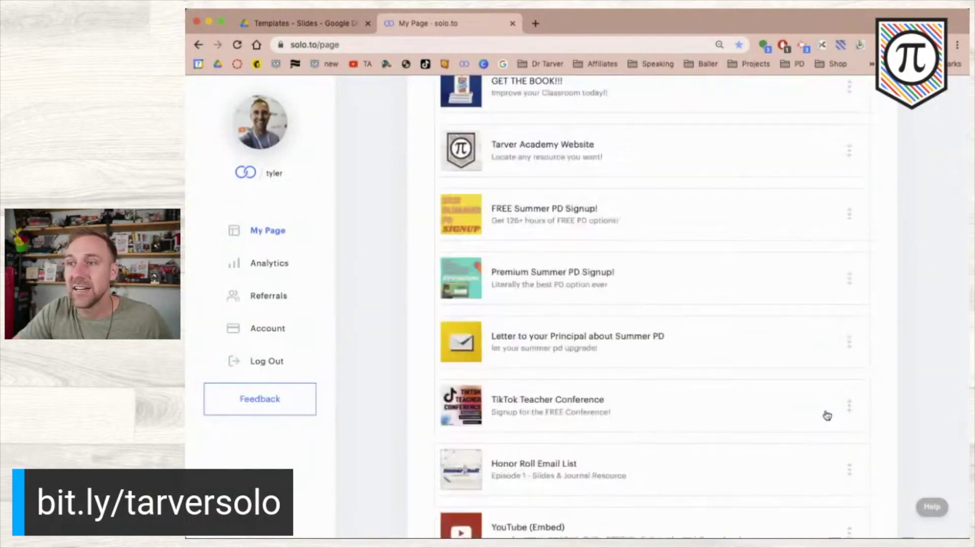
- Move the new template link further down the Links & Embeds list and save the section
scroll(702, 237, "up", 5)
left_click_drag(848, 196, 796, 424)
scroll(834, 433, "down", 10)
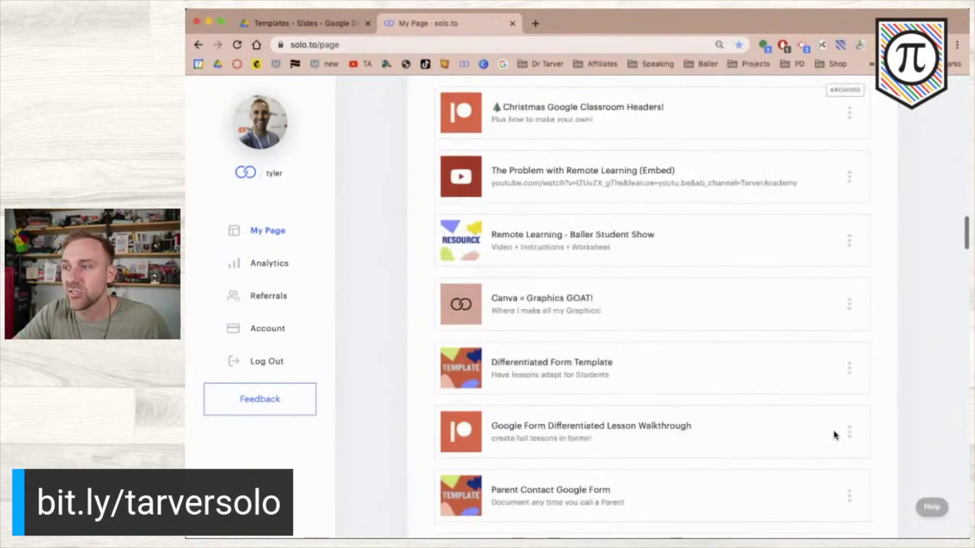
scroll(833, 433, "down", 10)
scroll(833, 435, "up", 2)
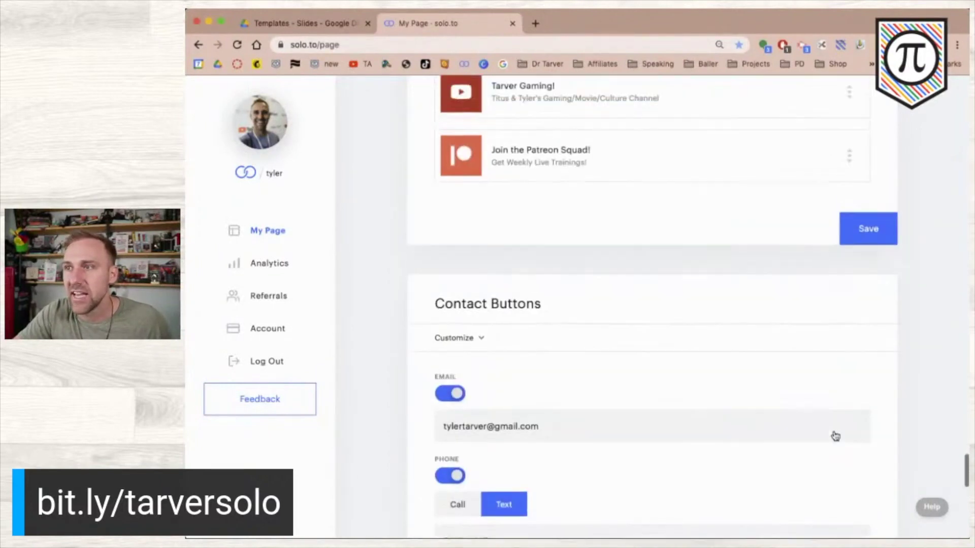
left_click(861, 236)
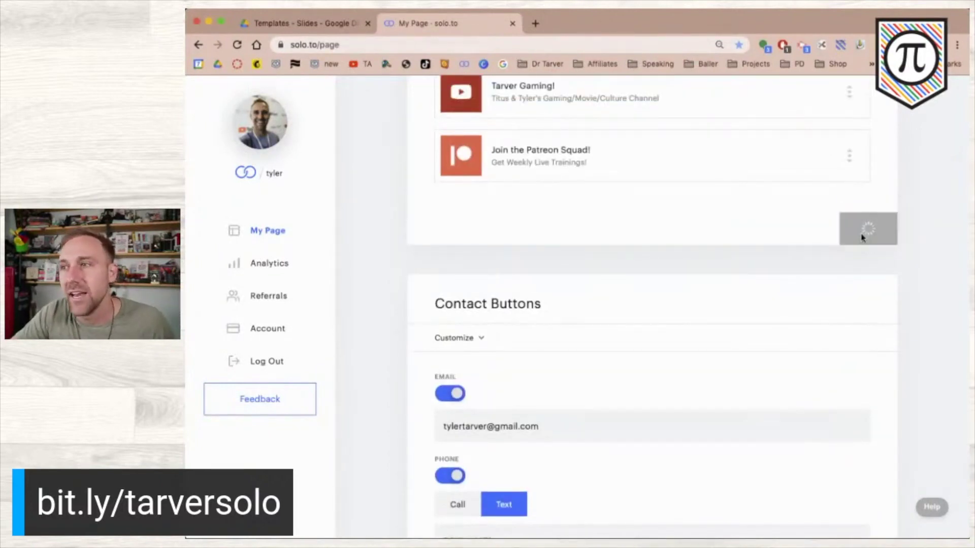
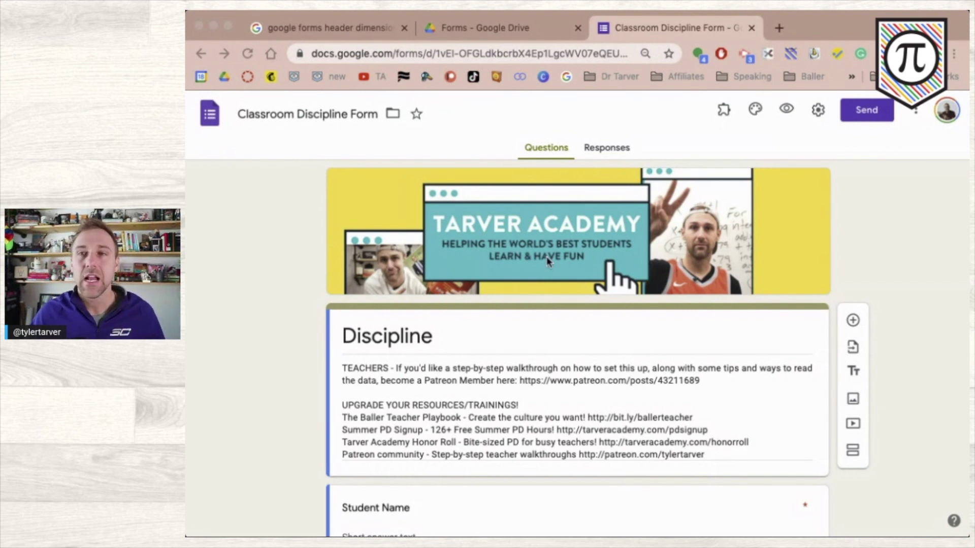
scroll(480, 245, "up", 2)
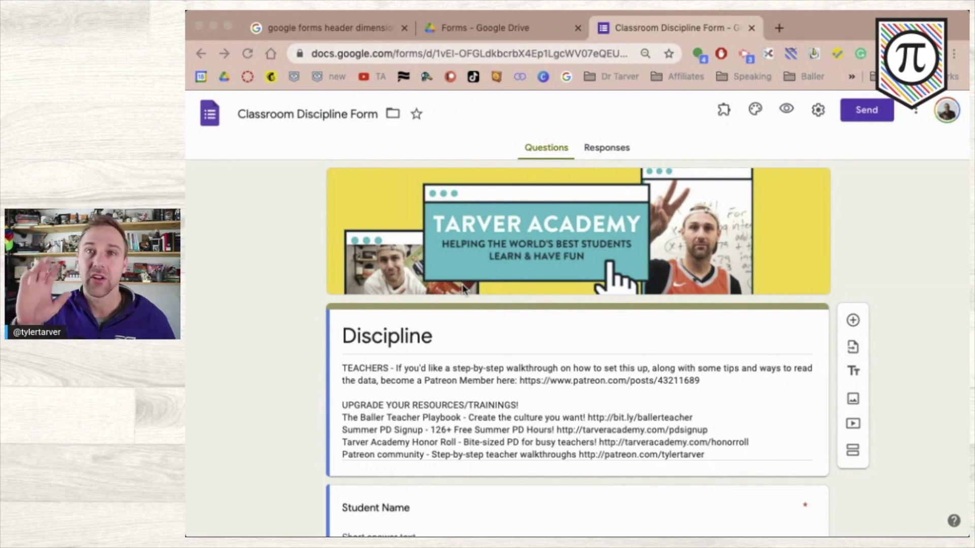
scroll(564, 296, "down", 1)
scroll(565, 300, "up", 1)
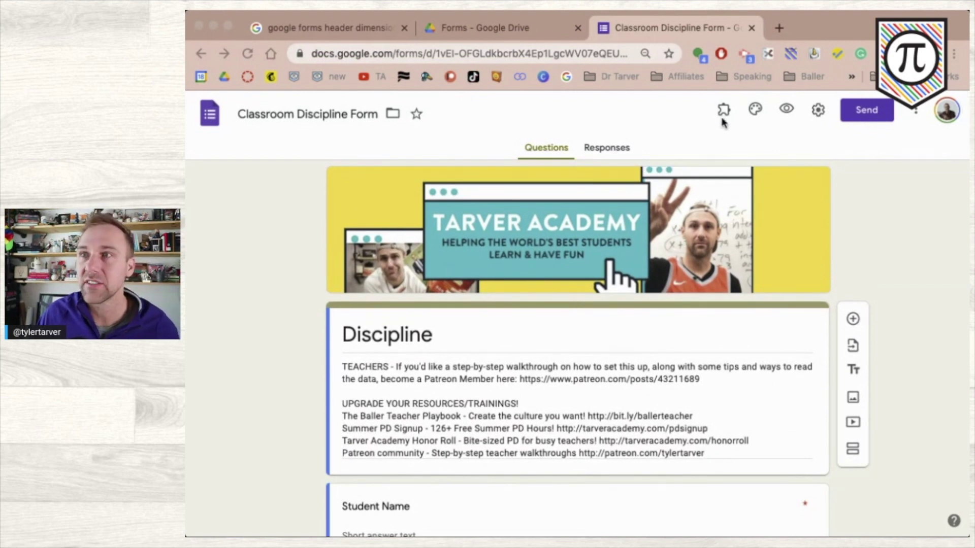
- Examine the Classroom Discipline Form's header banner, opening questions and theme options
scroll(790, 295, "down", 5)
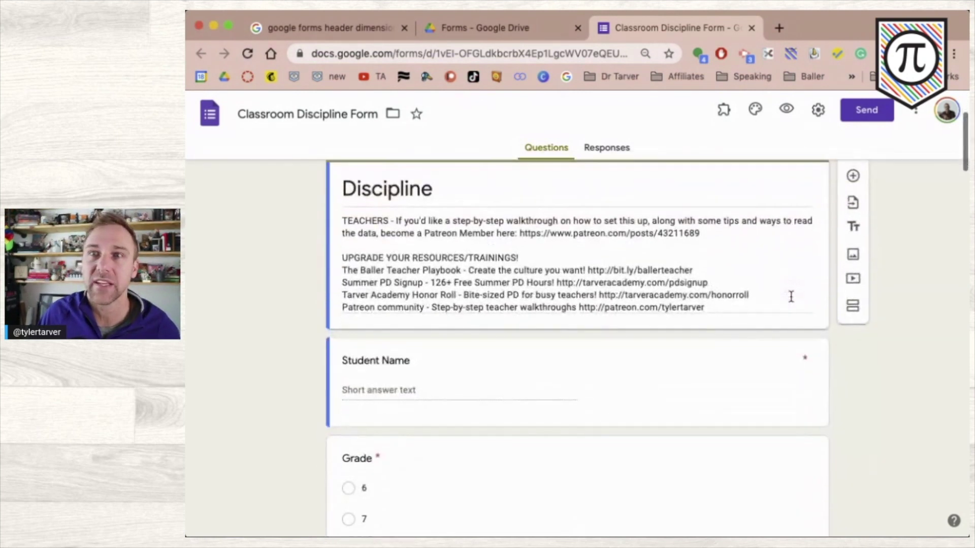
scroll(791, 297, "up", 1)
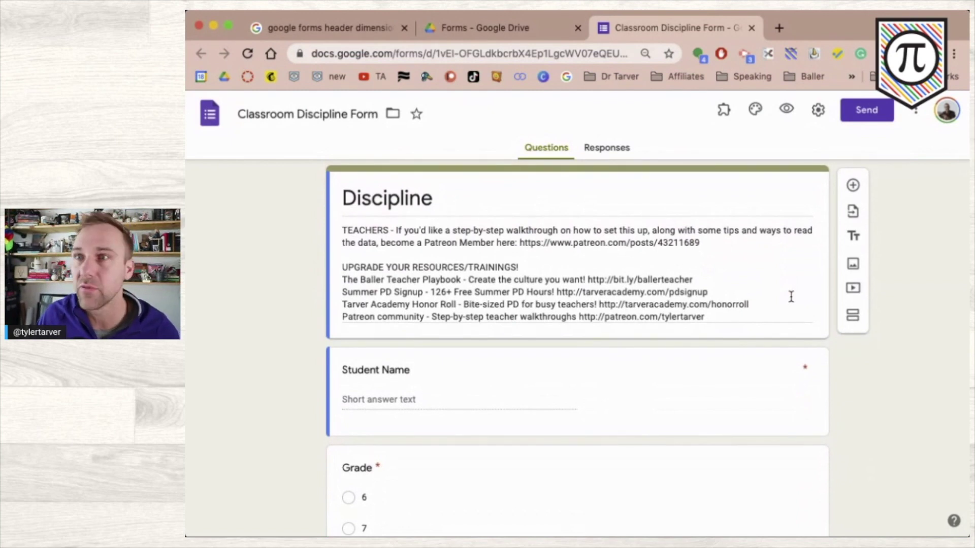
scroll(791, 296, "up", 5)
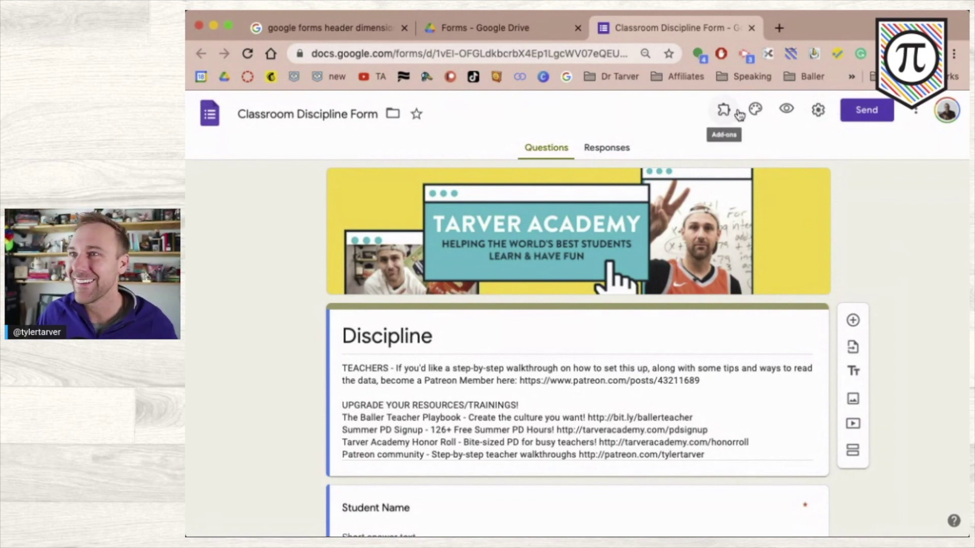
left_click(757, 110)
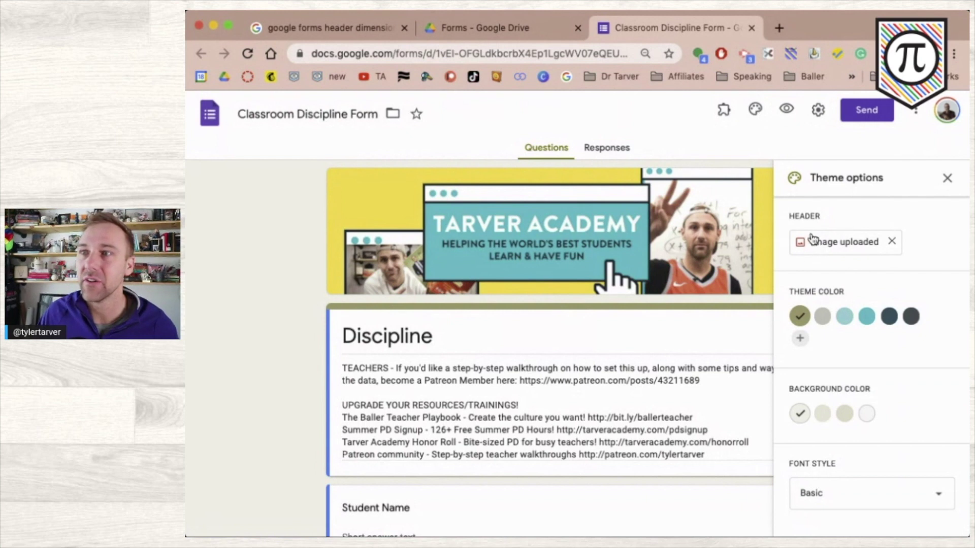
left_click(947, 177)
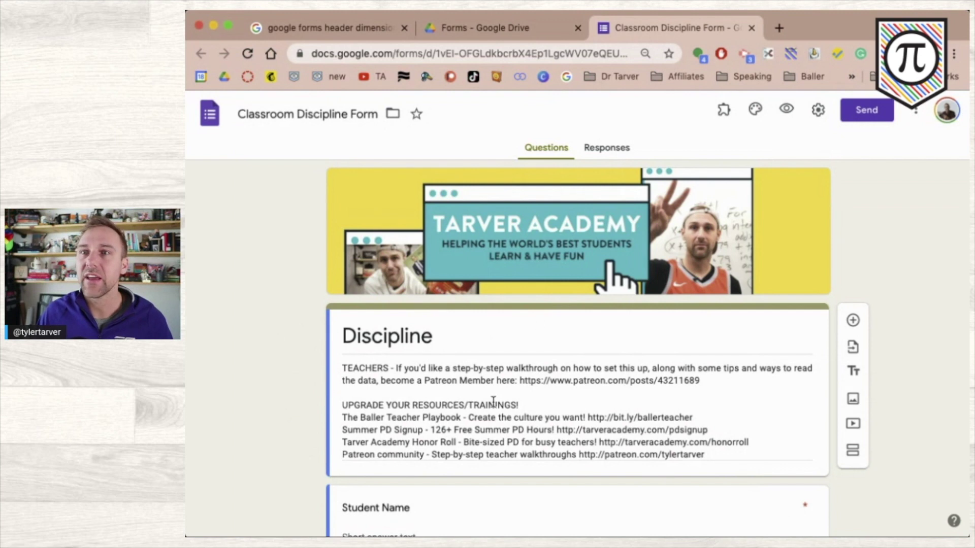
scroll(577, 315, "down", 1)
scroll(577, 315, "up", 1)
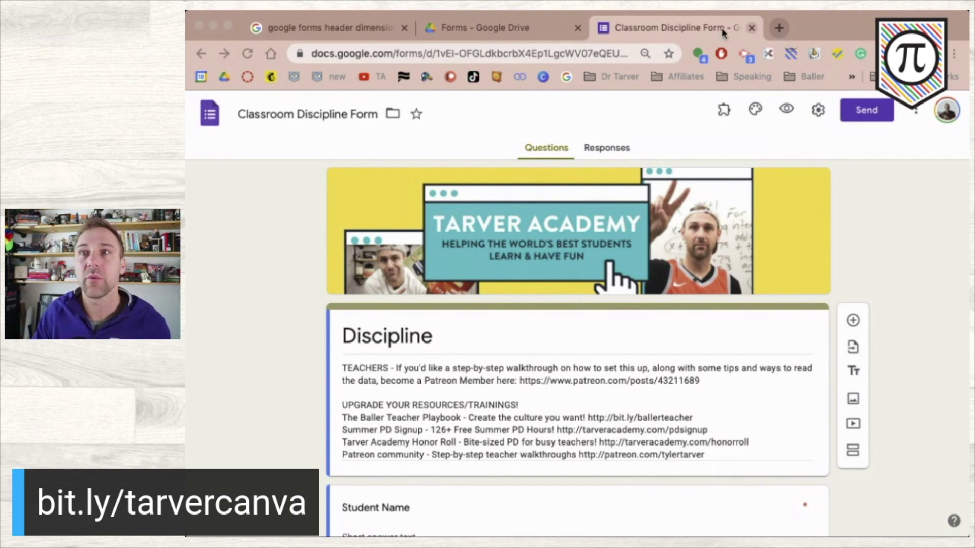
- Load canva.com in place of the Forms Drive folder and dismiss the Honey tips popup
left_click(532, 24)
left_click(526, 53)
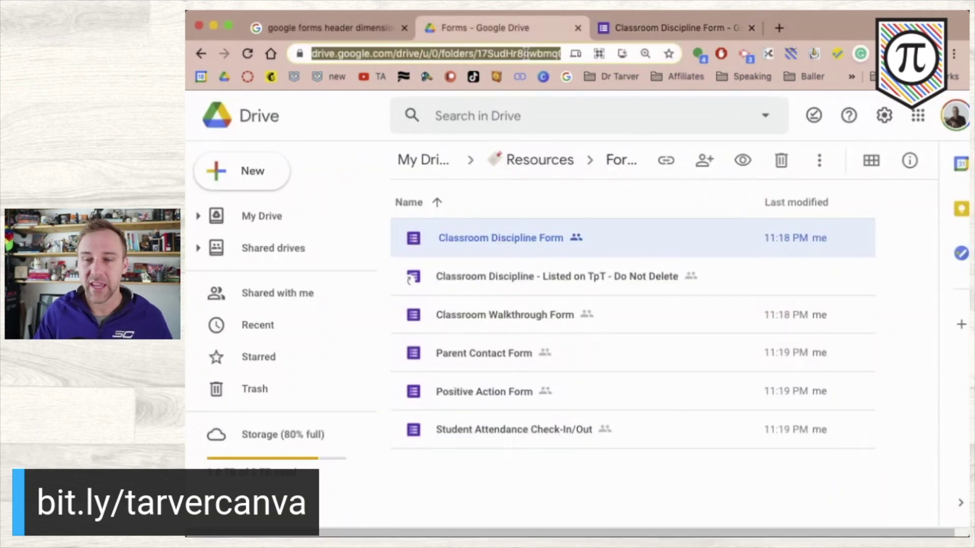
type("canva.com")
key("Return")
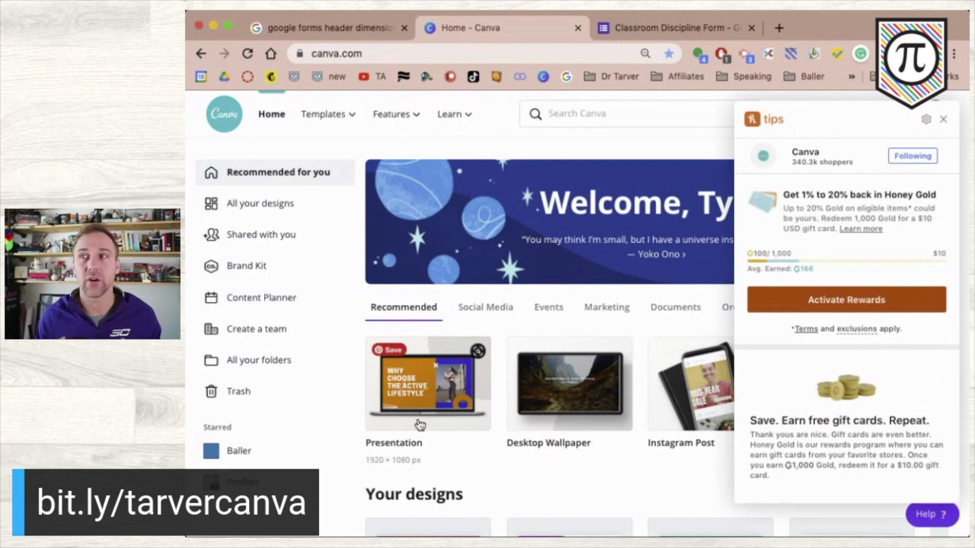
left_click(942, 119)
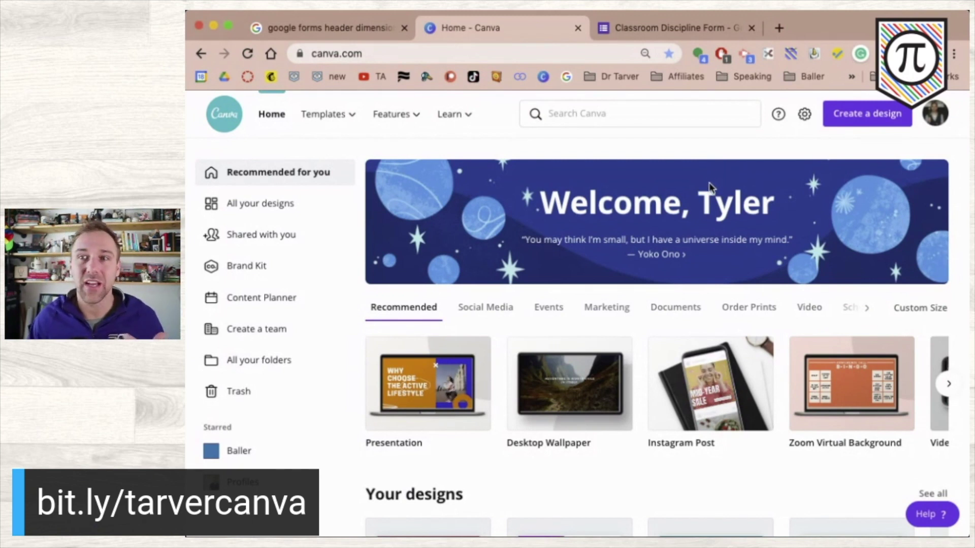
scroll(584, 428, "down", 3)
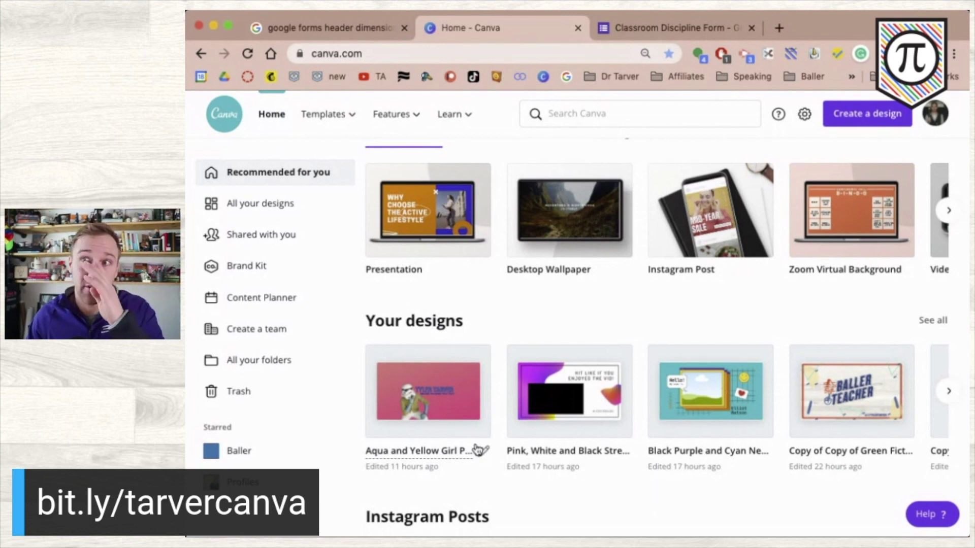
- Rerun the Google search for google forms header dimensions and examine the recommended pixel size in the featured answer
left_click(316, 26)
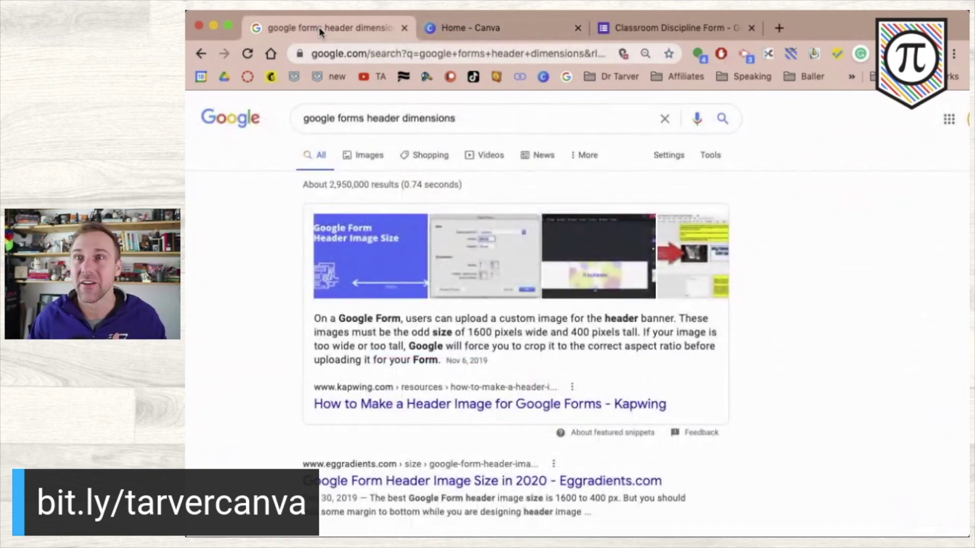
double_click(322, 118)
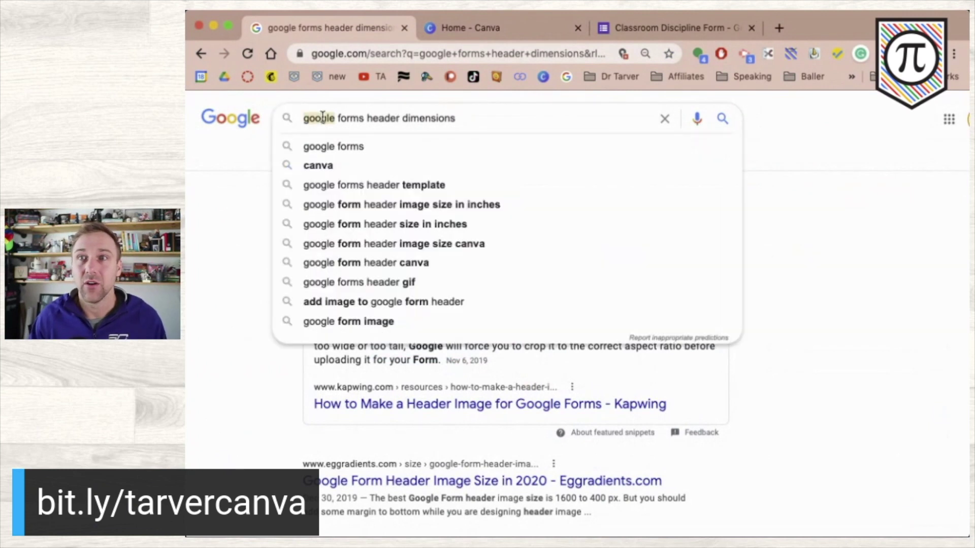
left_click(305, 119)
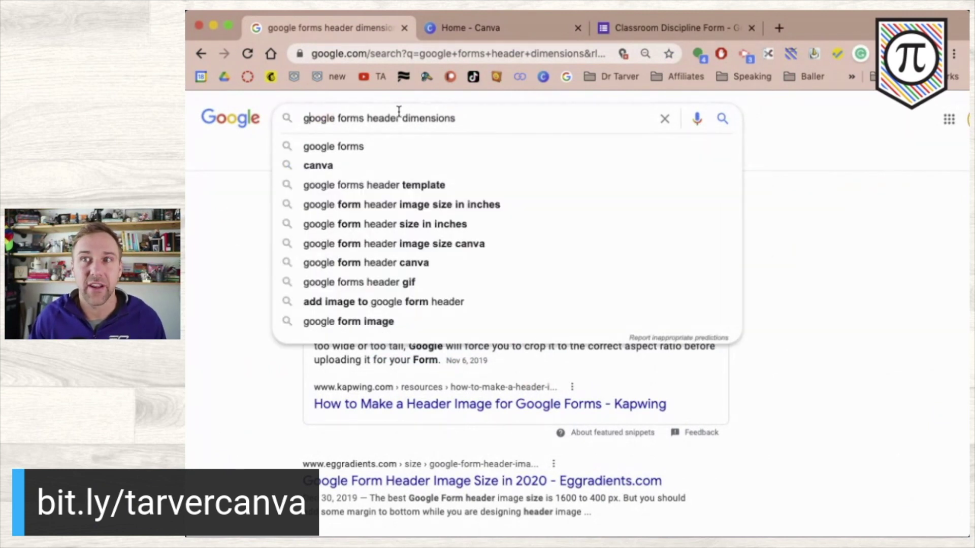
key("Return")
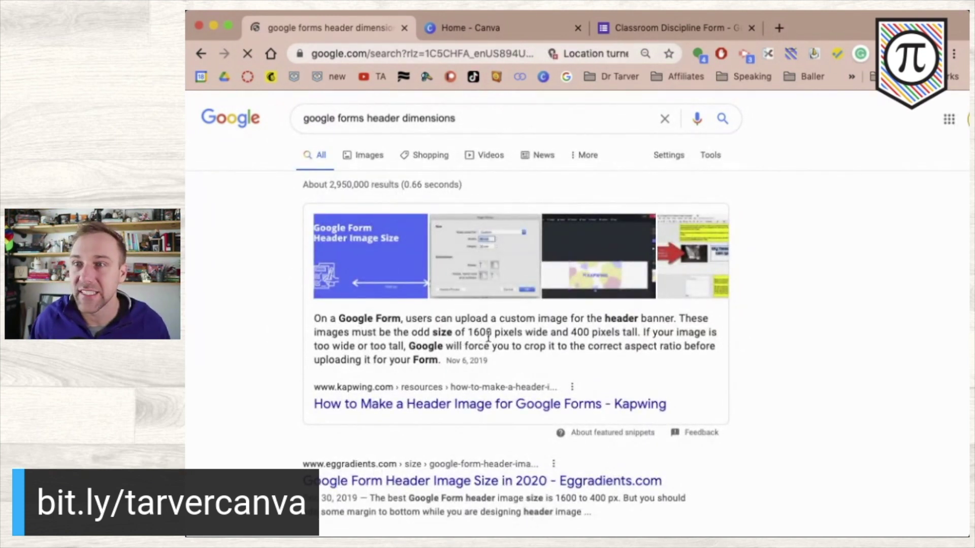
left_click_drag(468, 333, 629, 335)
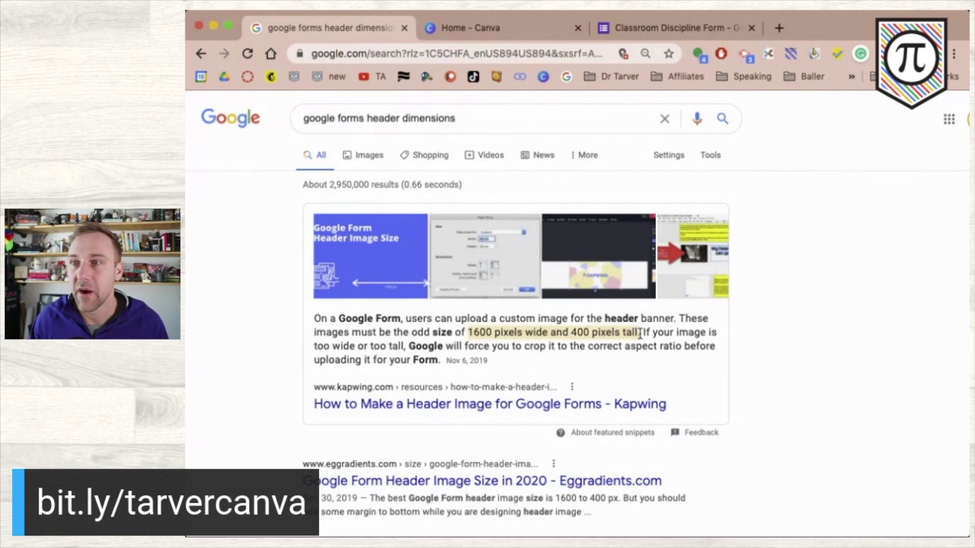
scroll(550, 345, "up", 5)
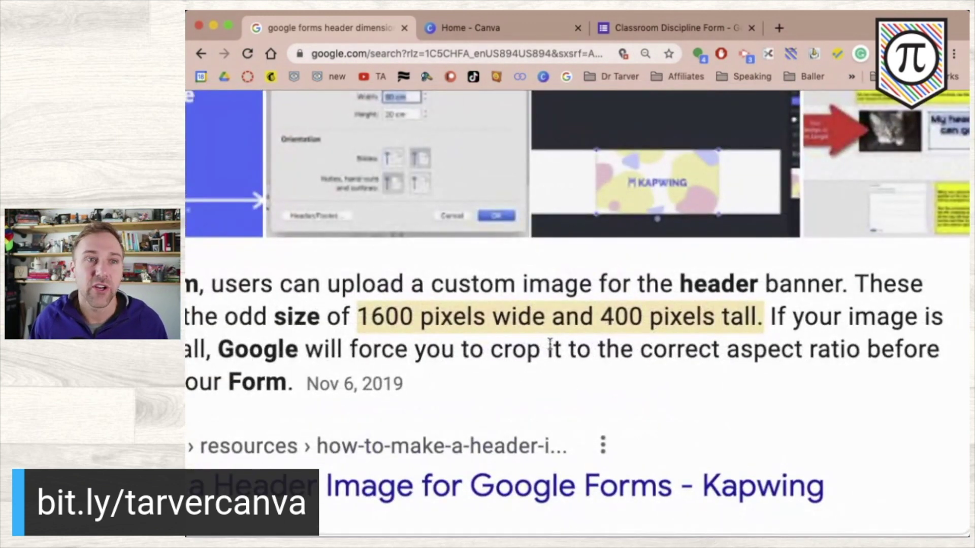
scroll(549, 345, "down", 5)
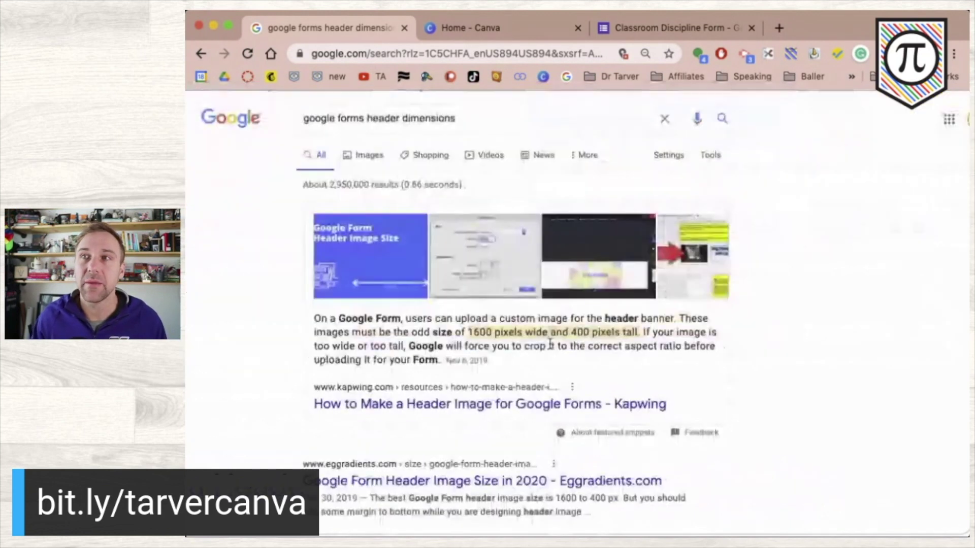
- Search Canva for google classroom header and show the Google Classroom Header templates
left_click(480, 28)
left_click(617, 114)
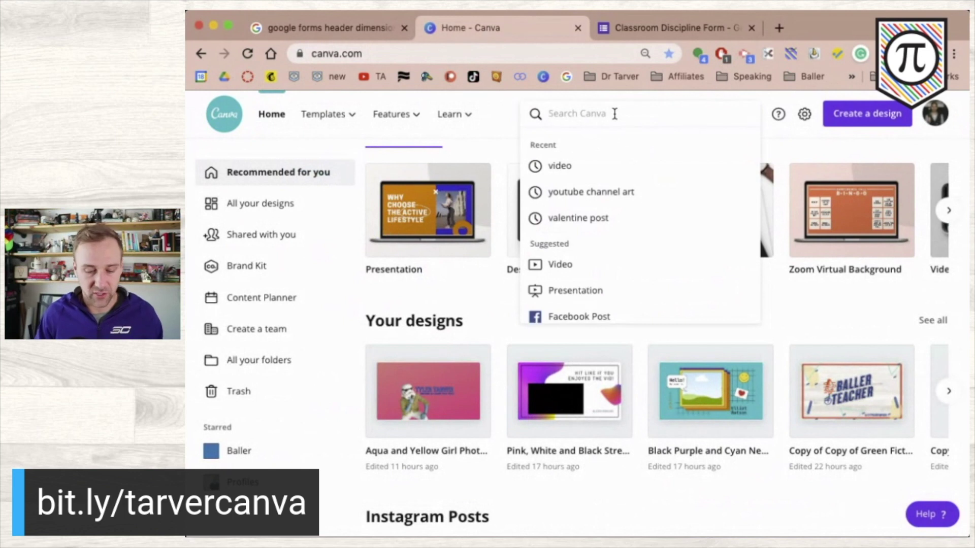
type("google clas")
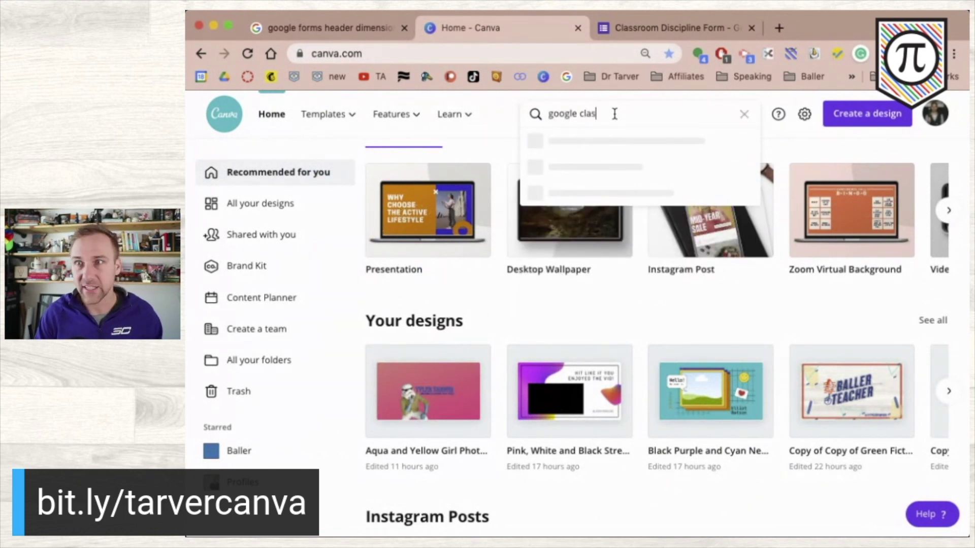
type("sroom header")
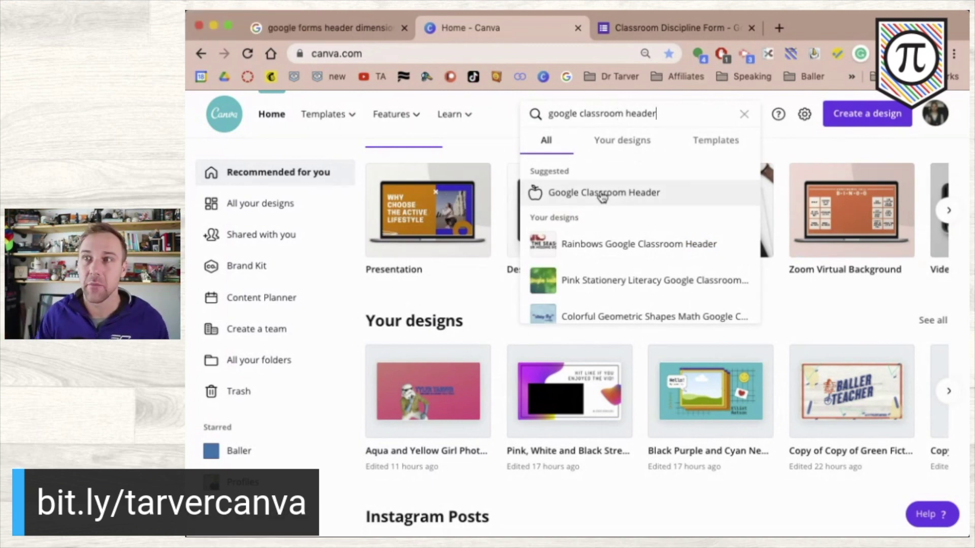
left_click(602, 196)
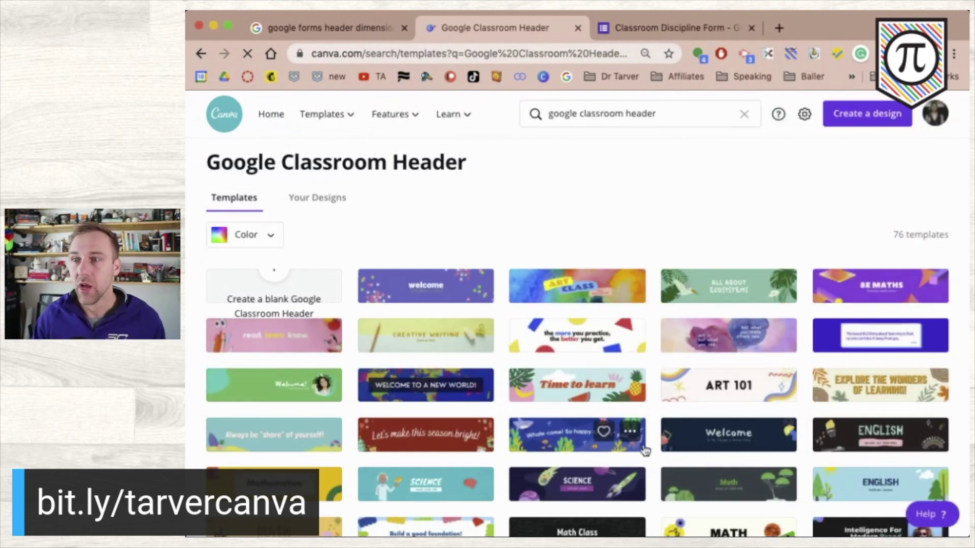
- Browse the Google Classroom Header templates and open the yellow and navy Design Tech 101 robot template for editing
scroll(644, 450, "down", 3)
scroll(644, 449, "down", 1)
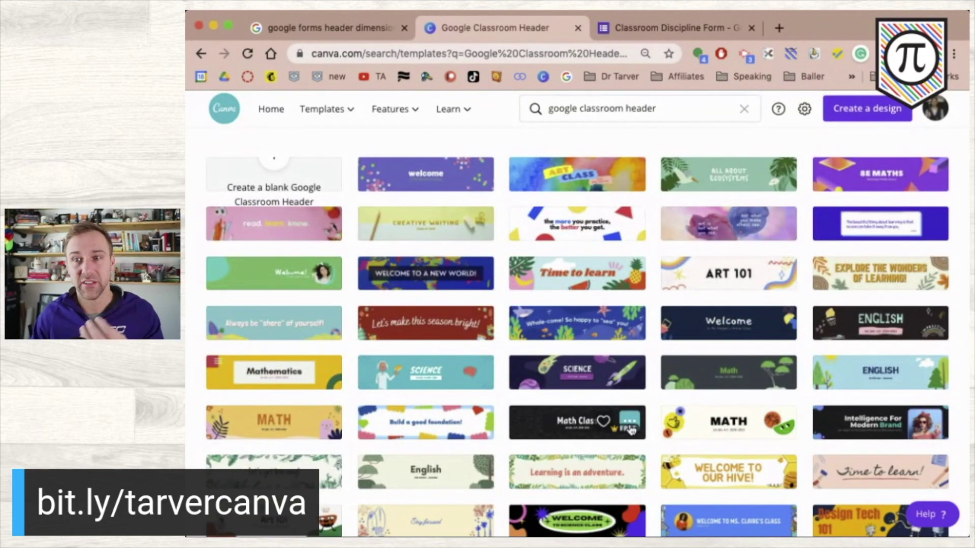
scroll(631, 430, "down", 3)
scroll(645, 366, "down", 1)
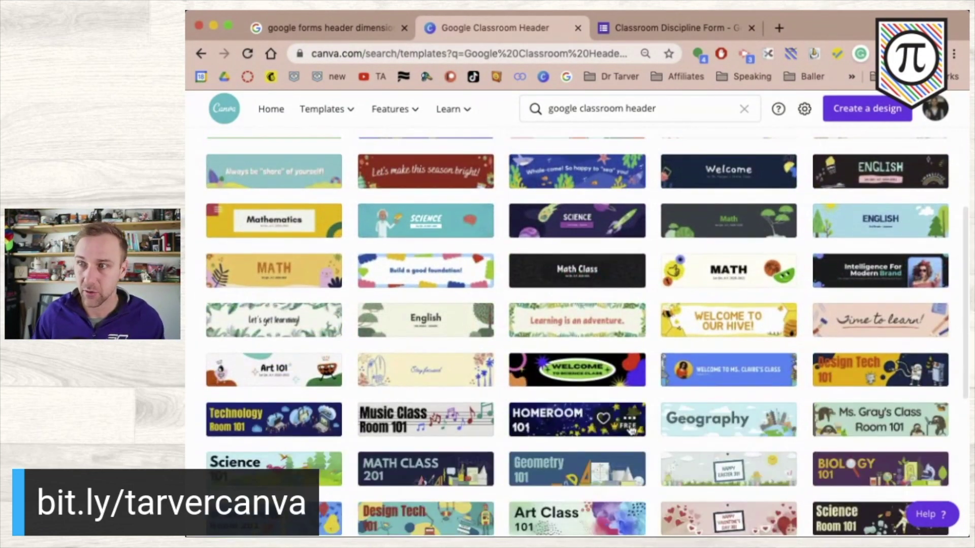
scroll(762, 386, "down", 3)
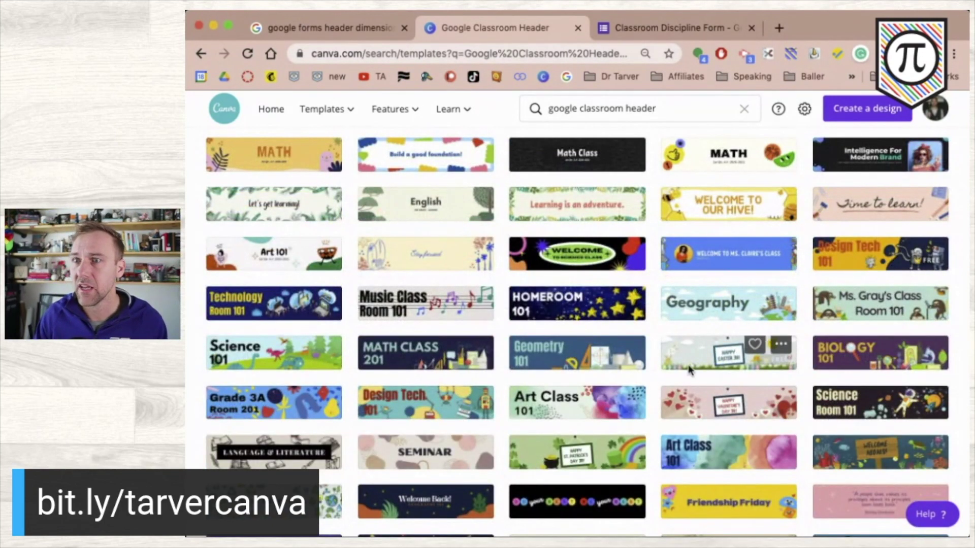
scroll(689, 370, "down", 4)
scroll(689, 370, "up", 2)
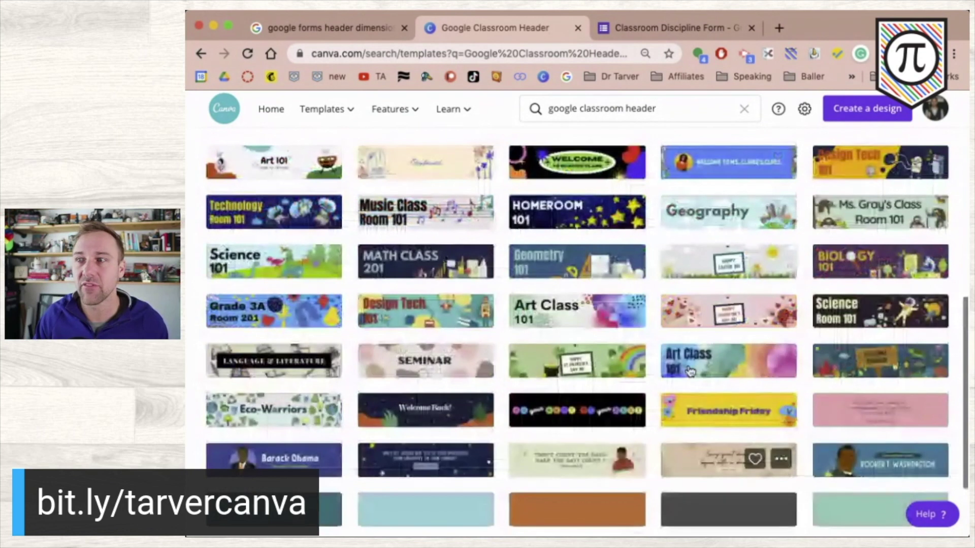
scroll(690, 371, "up", 10)
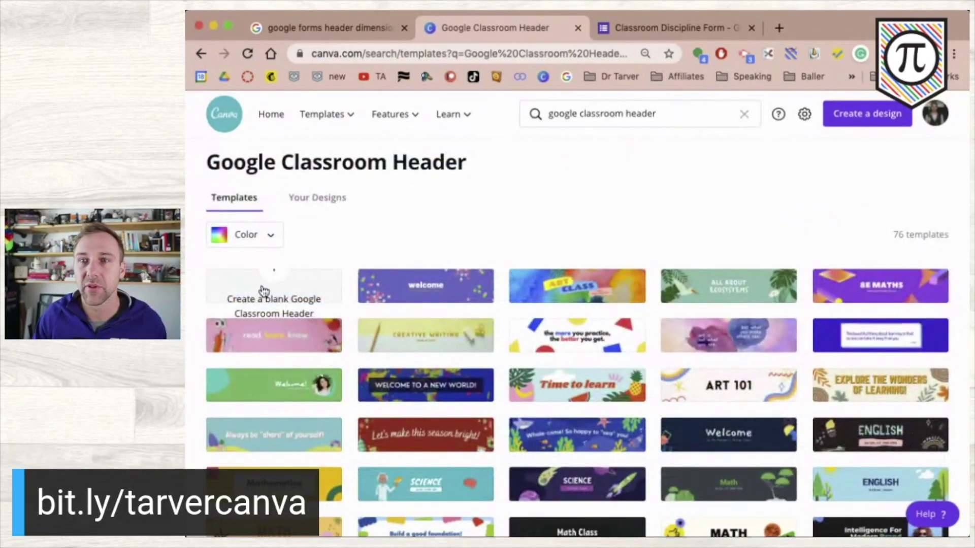
scroll(694, 449, "down", 5)
scroll(695, 449, "down", 2)
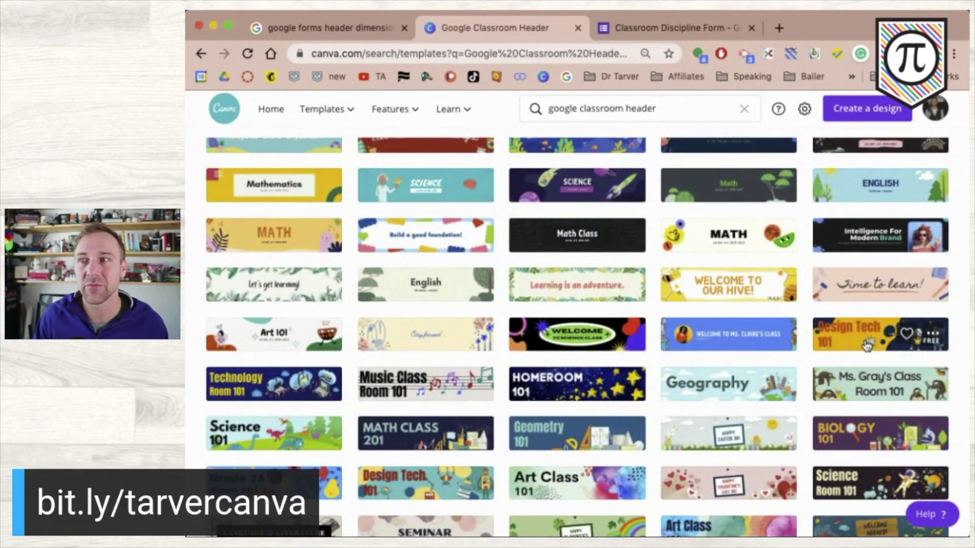
left_click(867, 346)
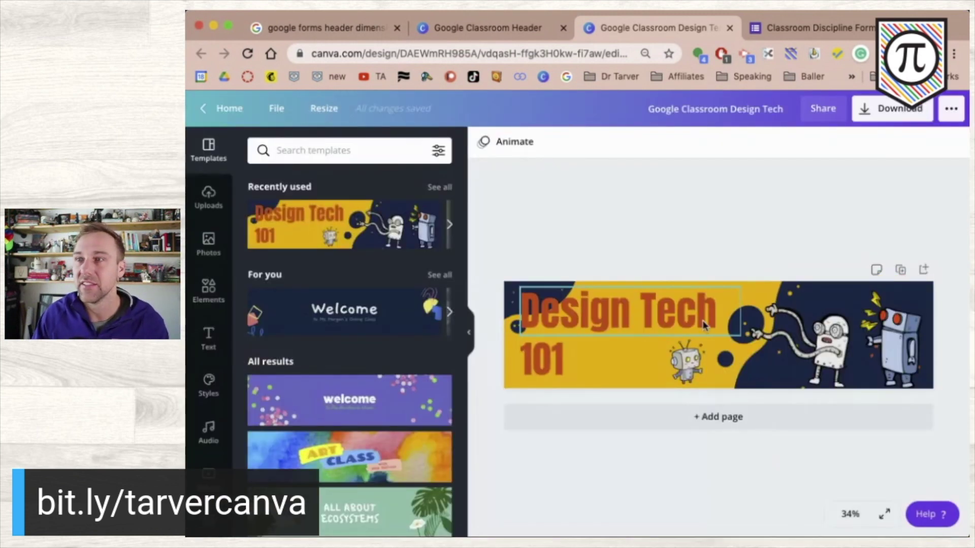
- Resize the Design Tech design to a custom size of 1600 x 400 px without making a copy
left_click(327, 109)
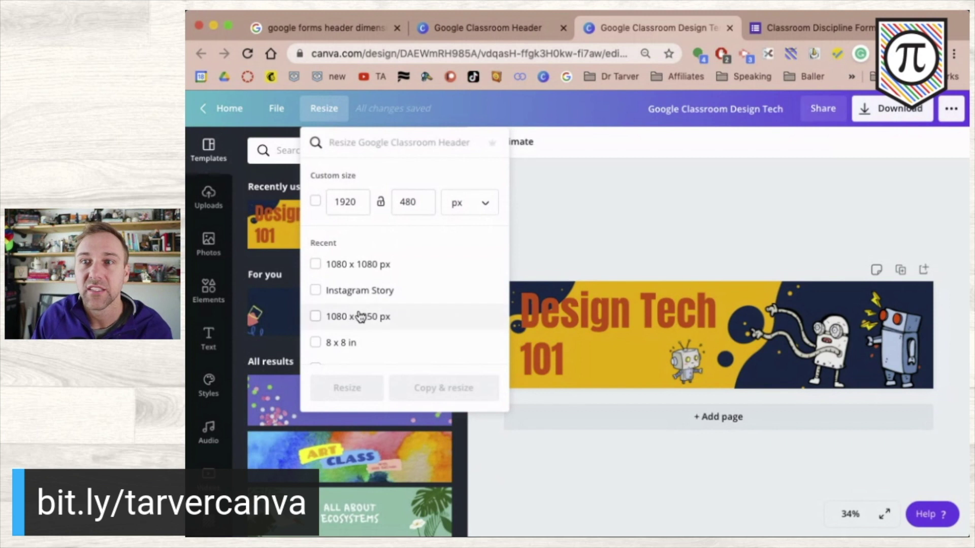
scroll(358, 315, "down", 3)
scroll(357, 325, "down", 3)
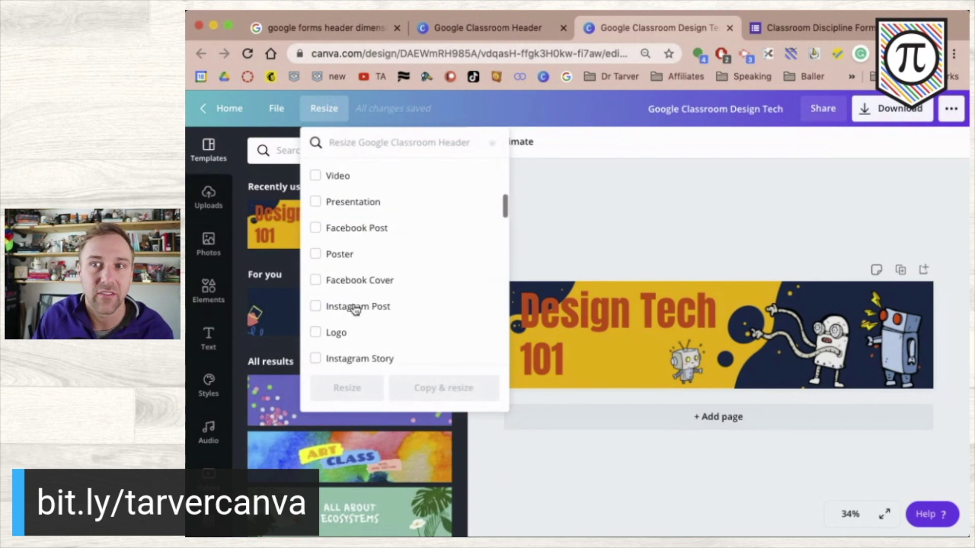
scroll(345, 218, "down", 2)
scroll(343, 218, "up", 10)
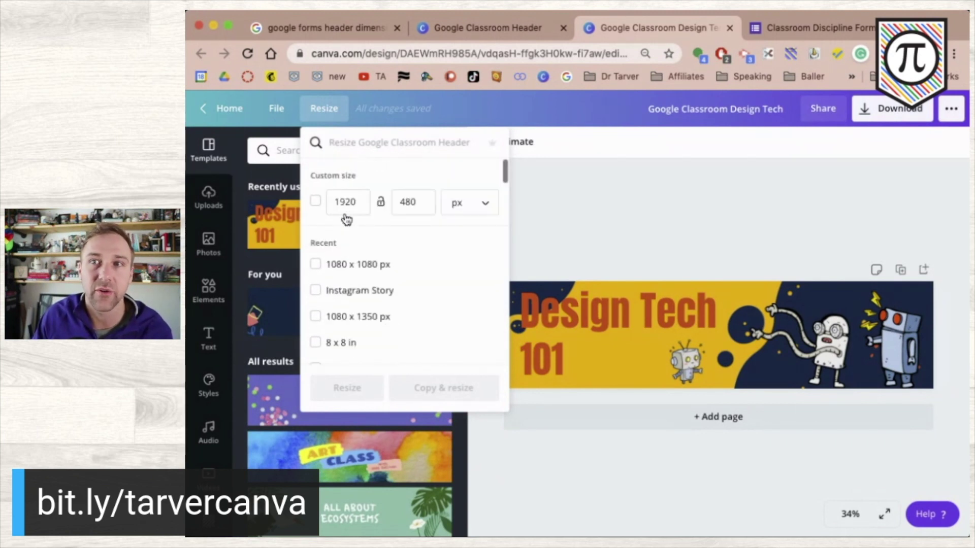
left_click(314, 201)
left_click(345, 202)
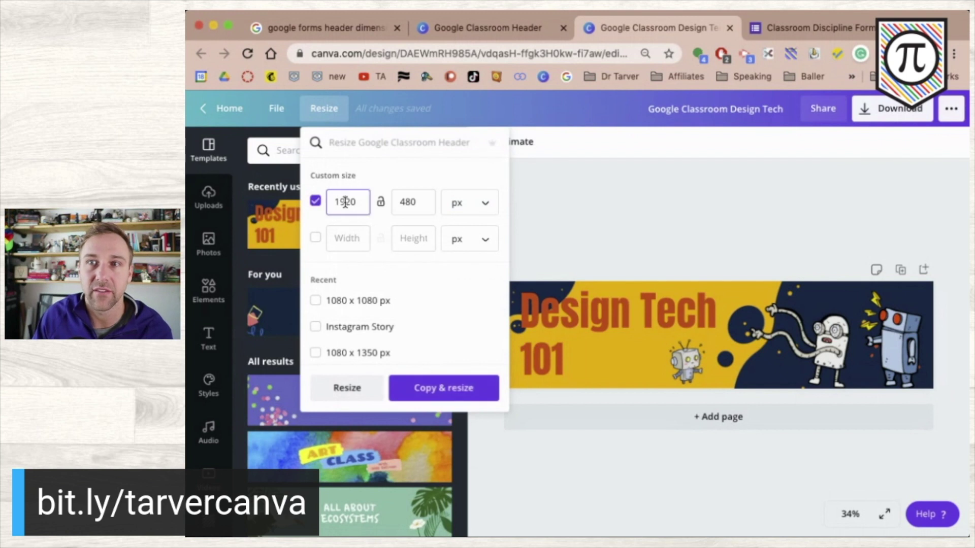
double_click(344, 202)
type("1600")
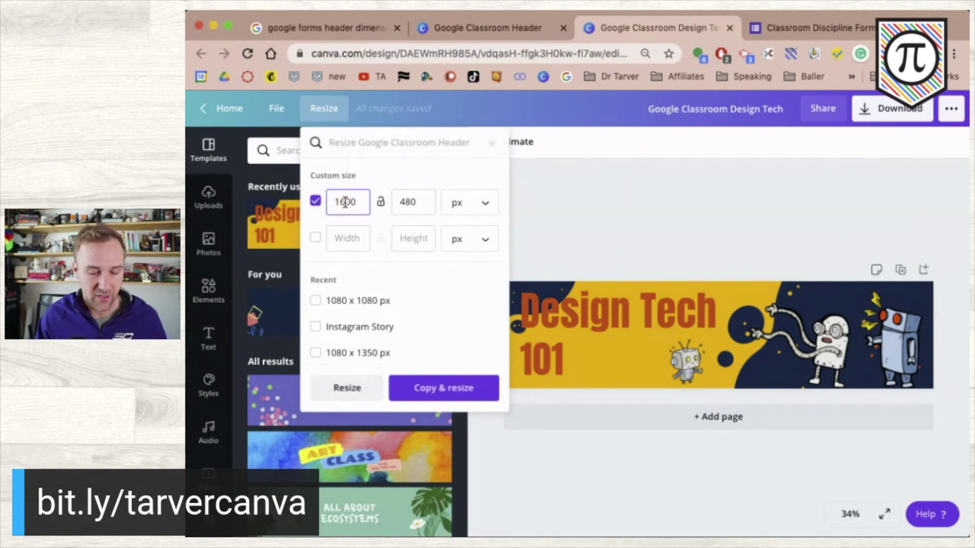
key("Tab")
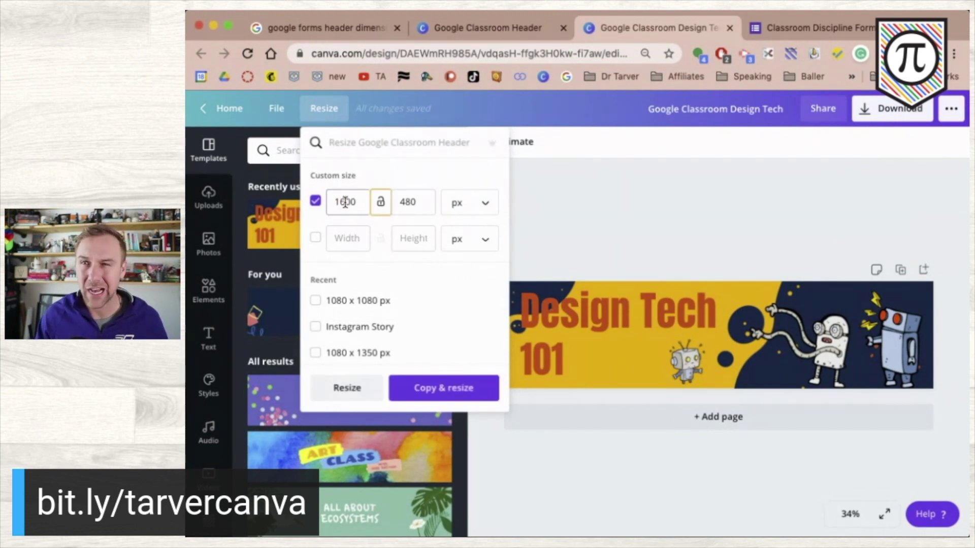
key("Tab")
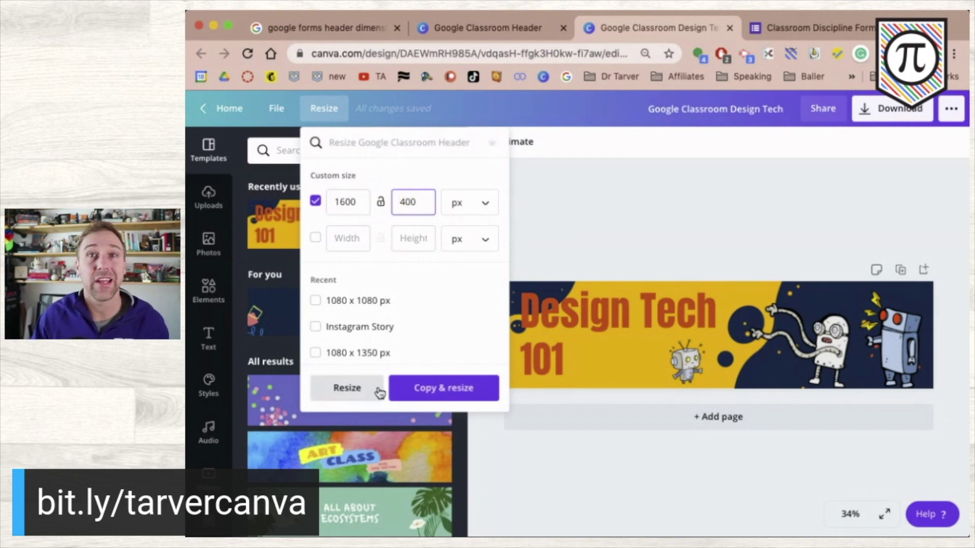
scroll(372, 392, "up", 5)
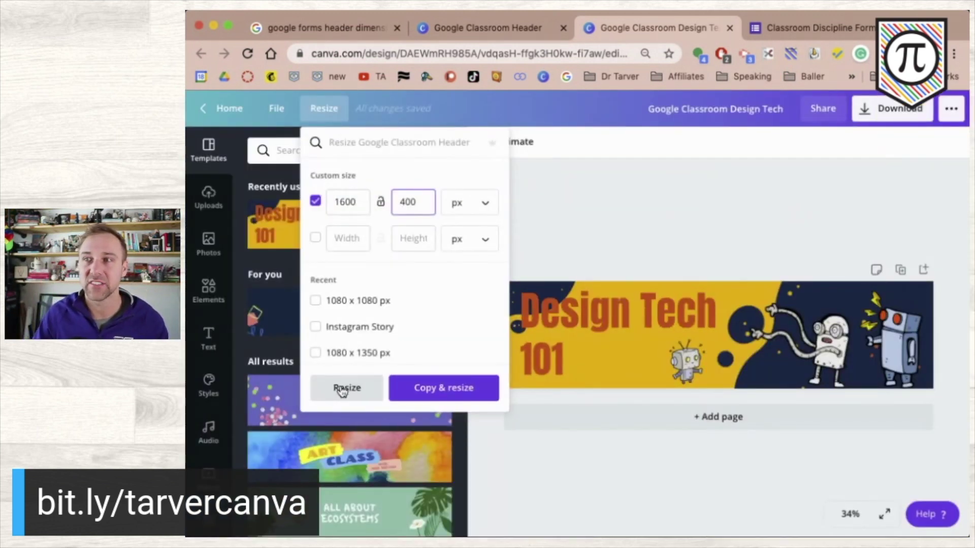
left_click(346, 388)
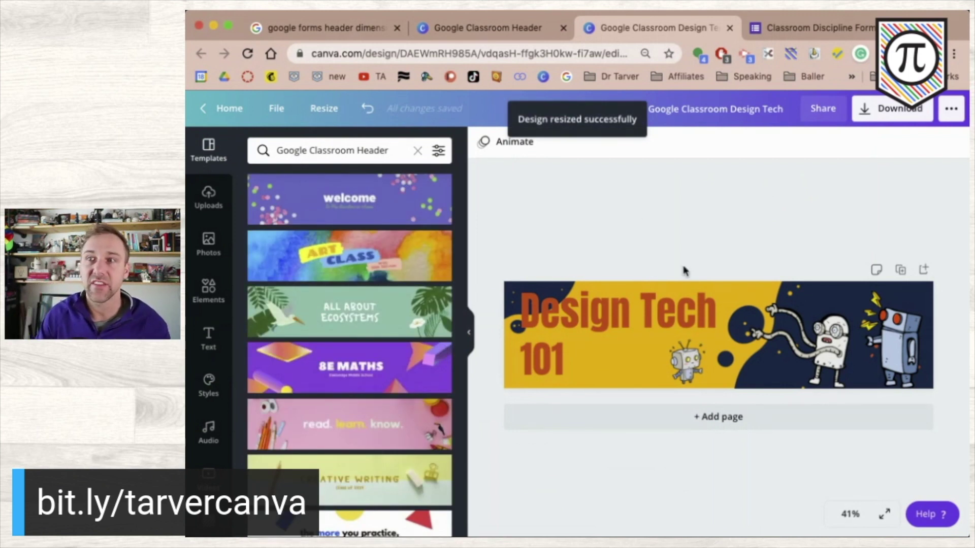
- Check the Classroom Discipline Form's header, then replace the Design Tech heading with the teacher's title and surname plus CLASS, widened onto one line
left_click(848, 25)
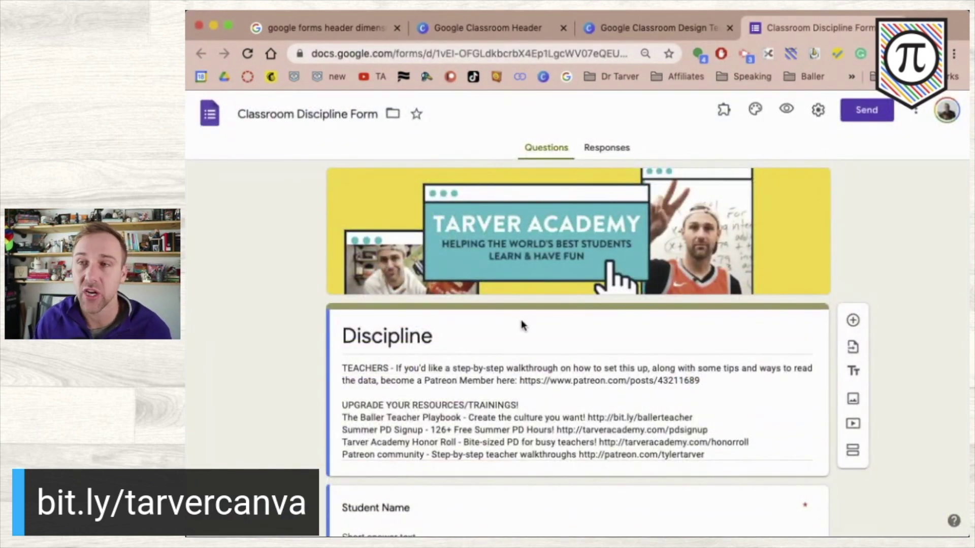
left_click(656, 32)
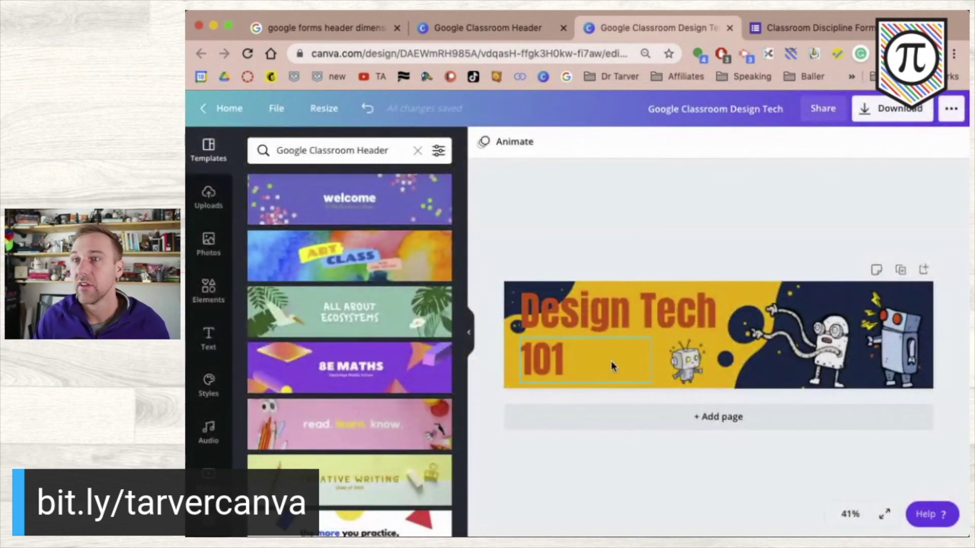
double_click(596, 321)
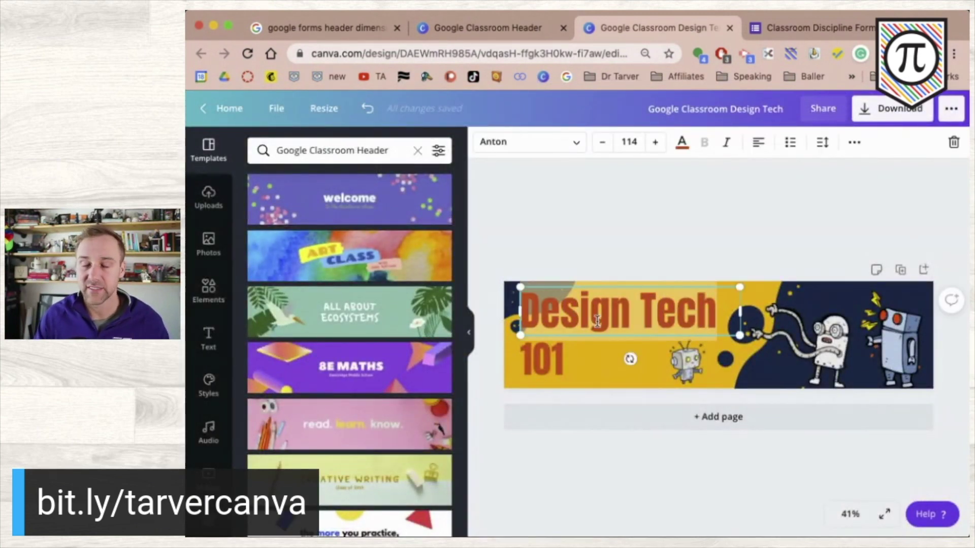
type("MR.")
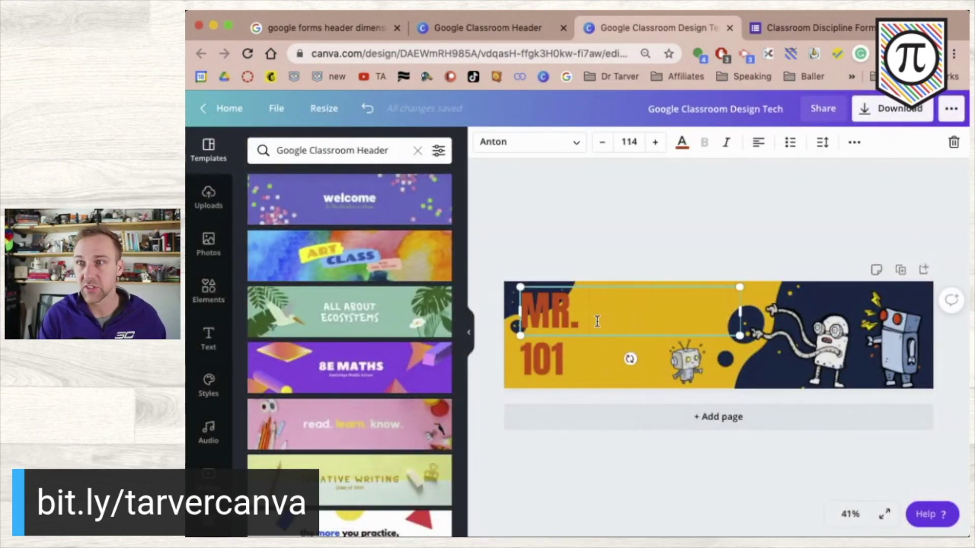
type(" TARVER'S")
key("Return")
type("CLA")
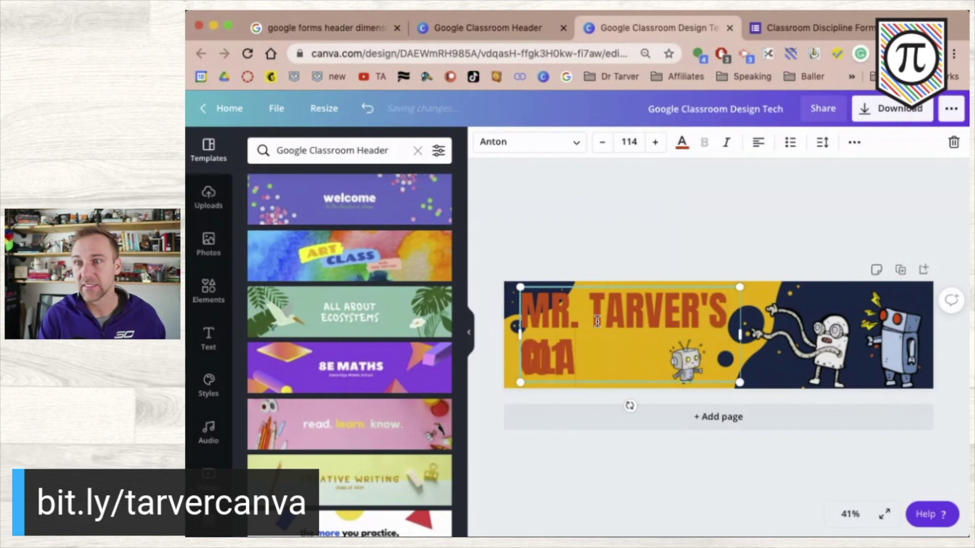
type("SS")
left_click_drag(743, 336, 847, 335)
left_click(554, 374)
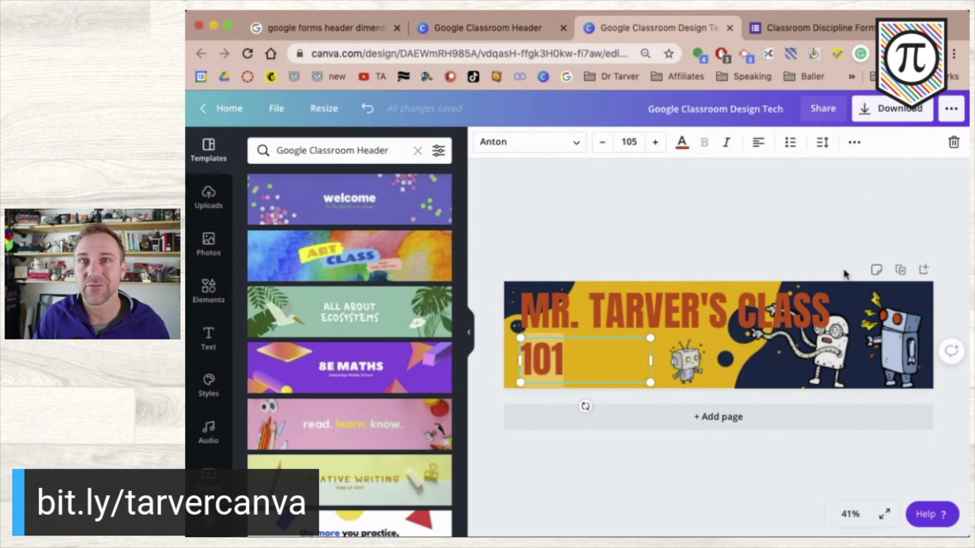
- Delete the blue robot and move the white robot and the small grey robot toward the banner's right end
left_click(896, 343)
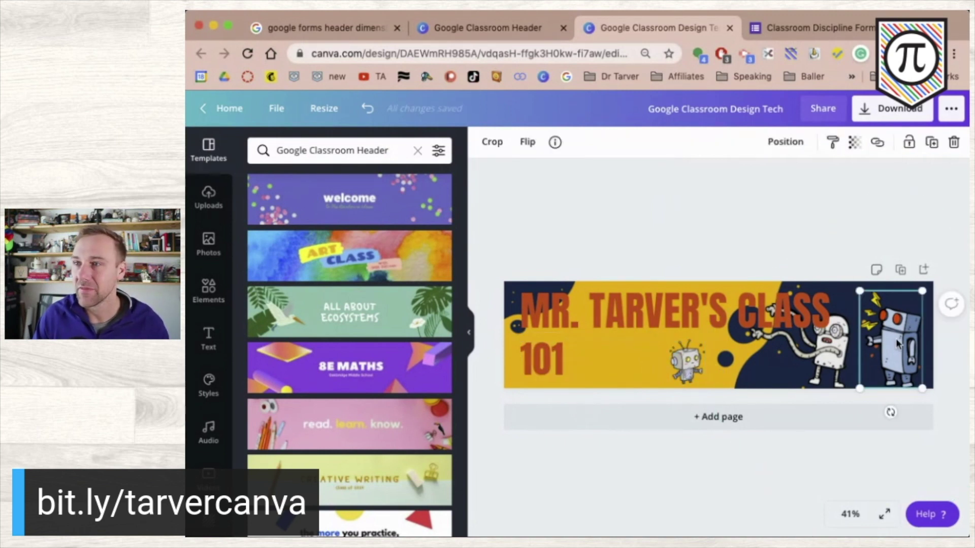
key("Delete")
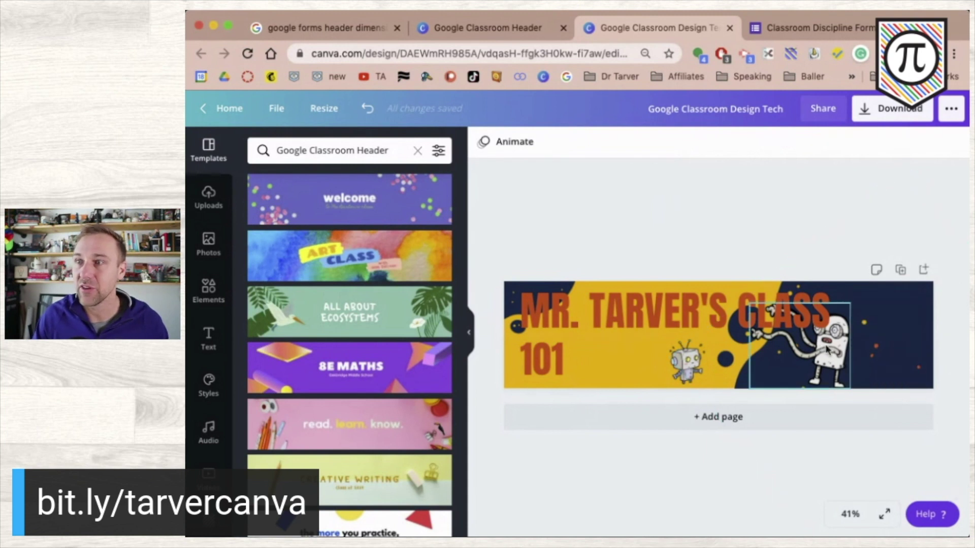
left_click(831, 350)
left_click_drag(830, 350, 903, 349)
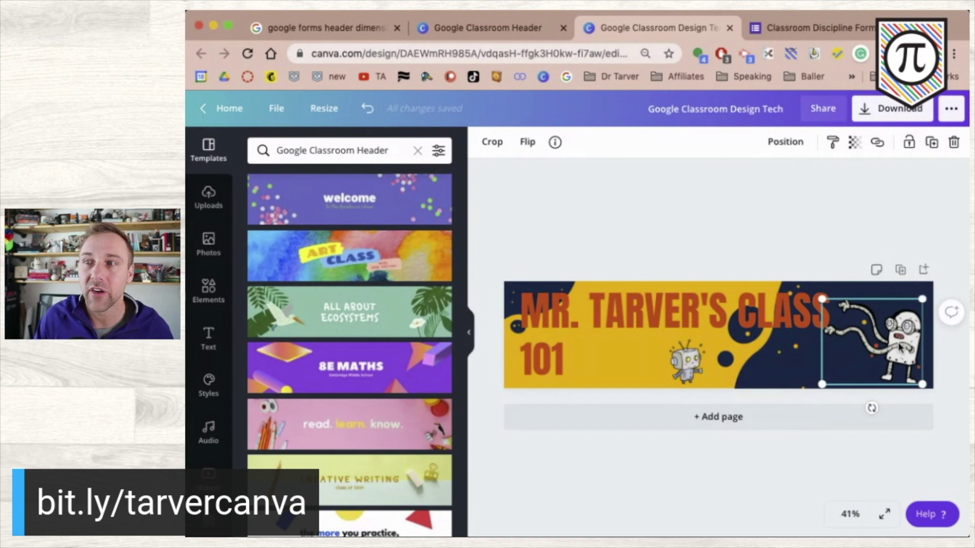
left_click_drag(689, 373, 829, 364)
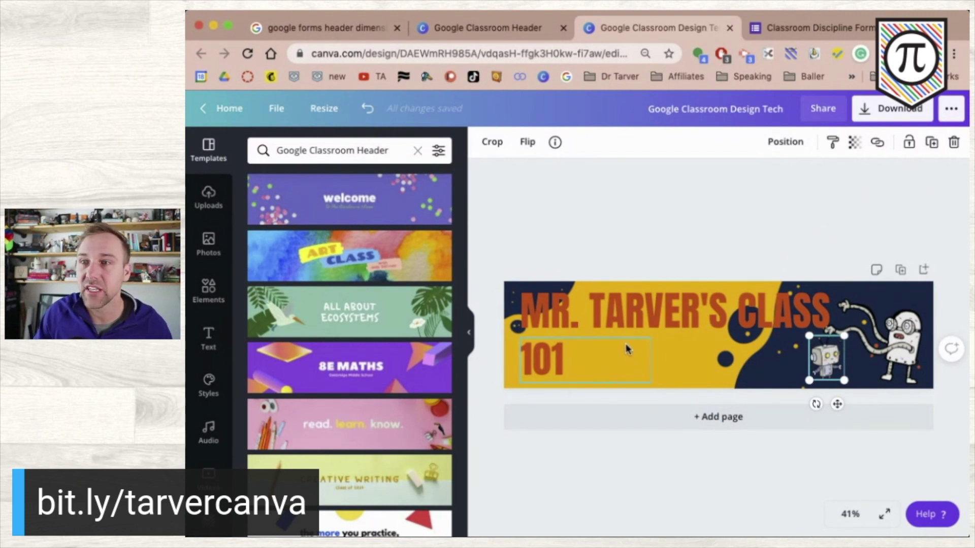
left_click(675, 384)
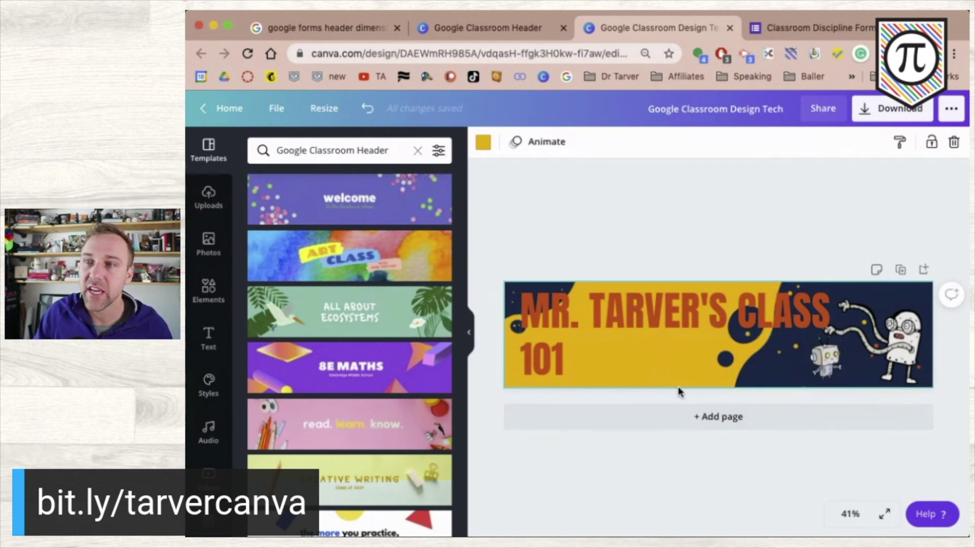
left_click(631, 216)
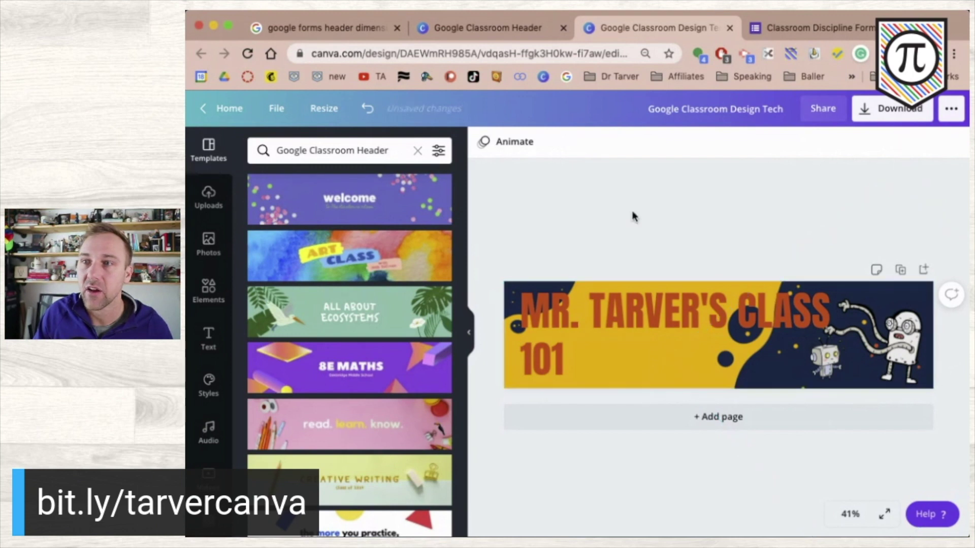
- Try orange and navy for the banner's yellow background and settle on coral red from the default colors
left_click(467, 333)
left_click(514, 404)
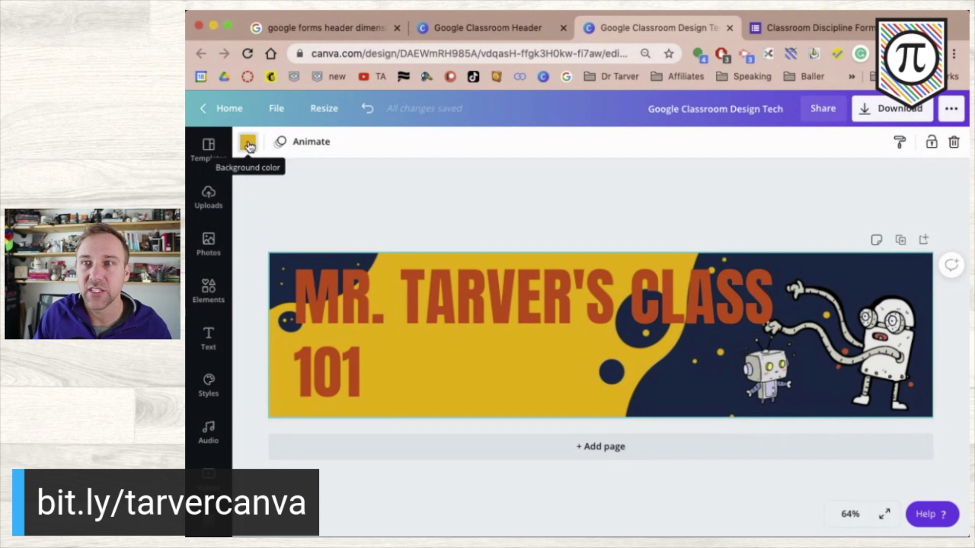
left_click(249, 146)
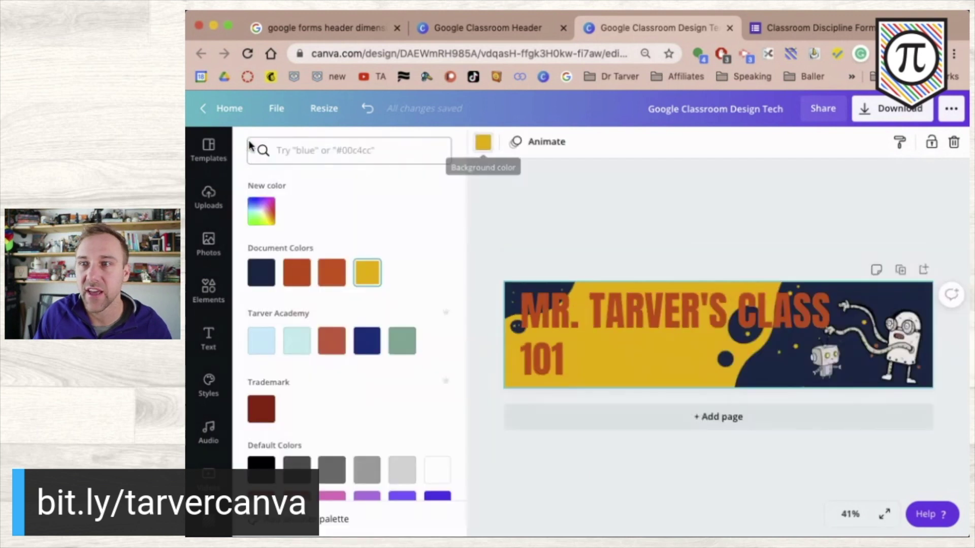
left_click(333, 281)
left_click(366, 344)
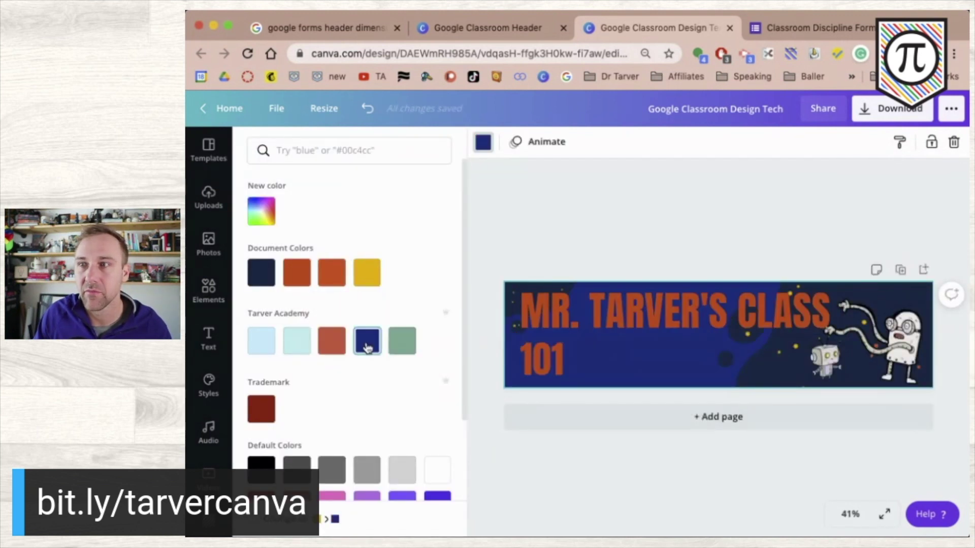
scroll(287, 453, "down", 2)
left_click(297, 401)
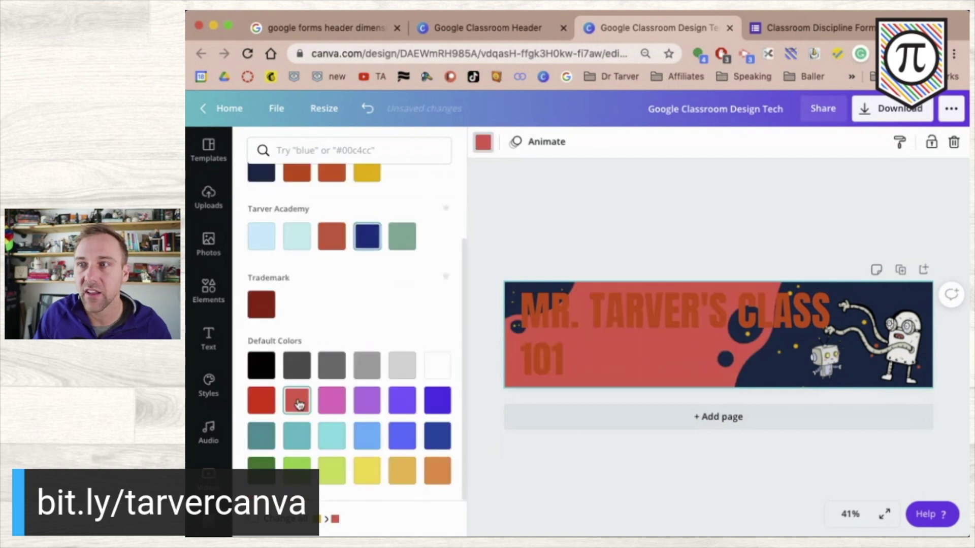
- Recolor the navy blob shape in the banner's upper-left corner to the document's golden yellow
left_click(517, 292)
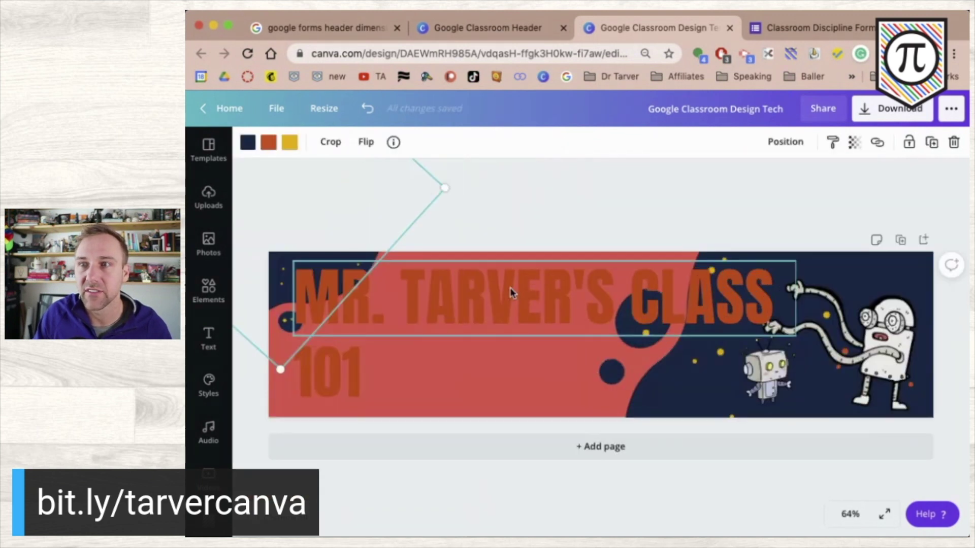
left_click(859, 256)
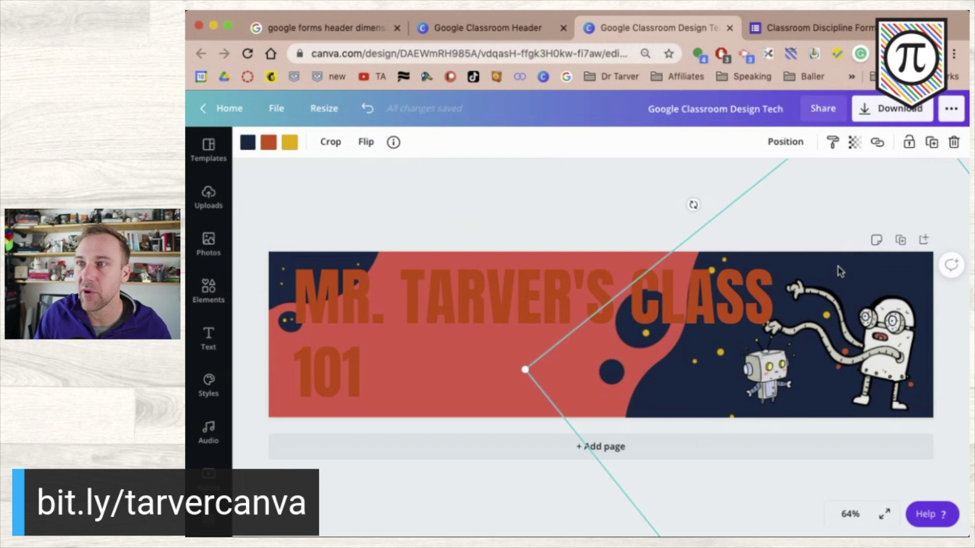
left_click(290, 261)
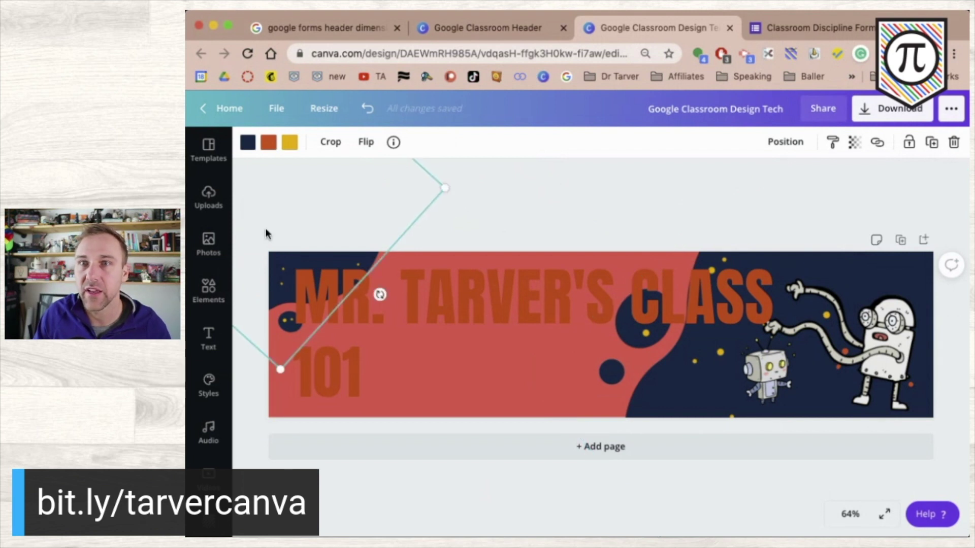
left_click(248, 142)
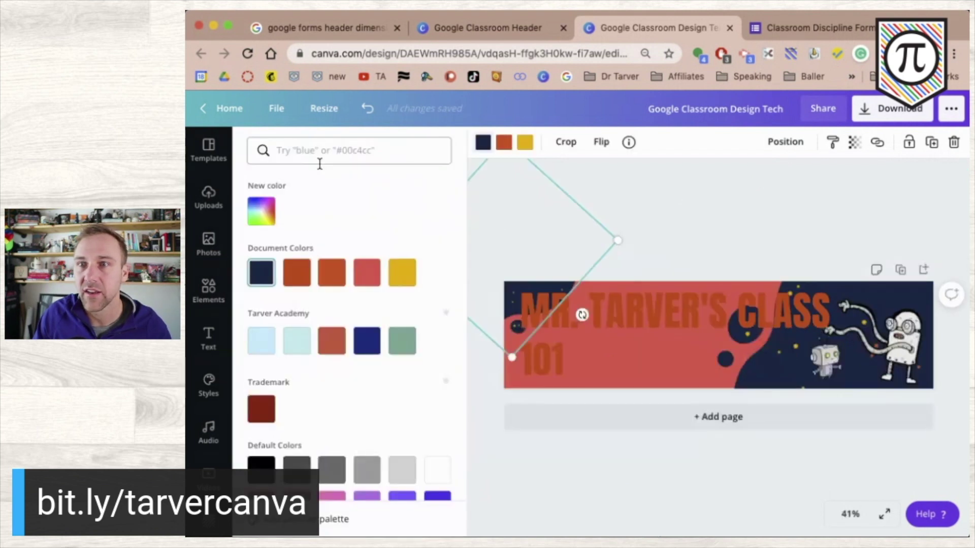
left_click(404, 281)
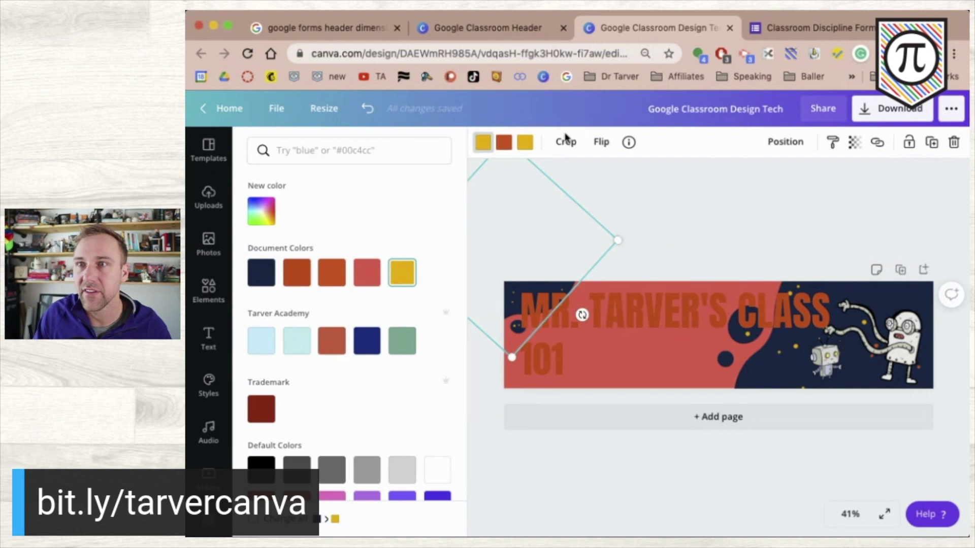
left_click(642, 240)
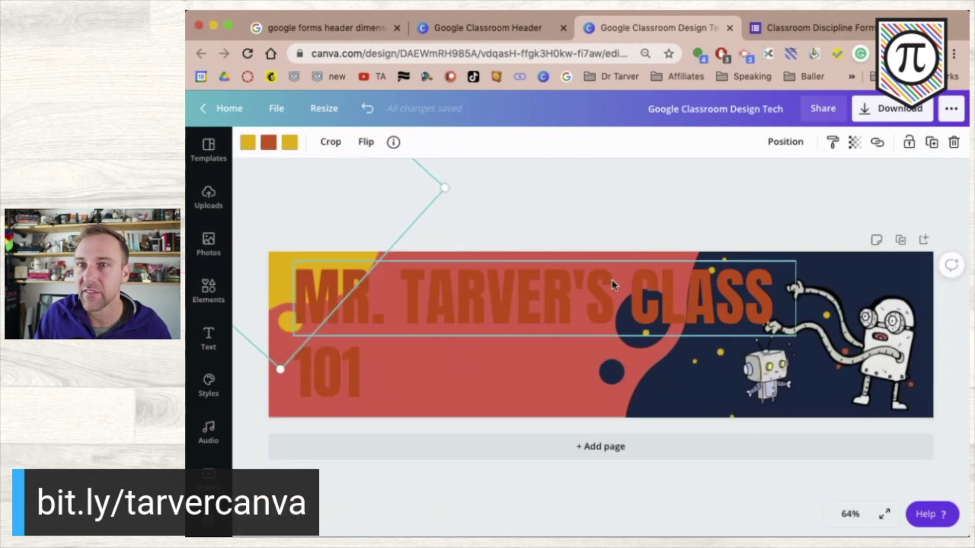
- Recolor the large navy blob shape behind the robots to the document's golden yellow
left_click(814, 260)
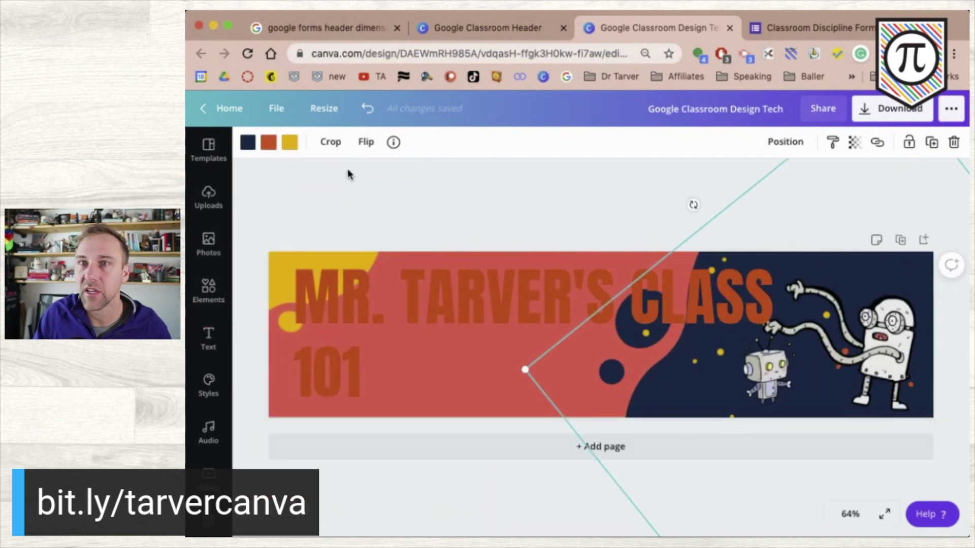
left_click(248, 142)
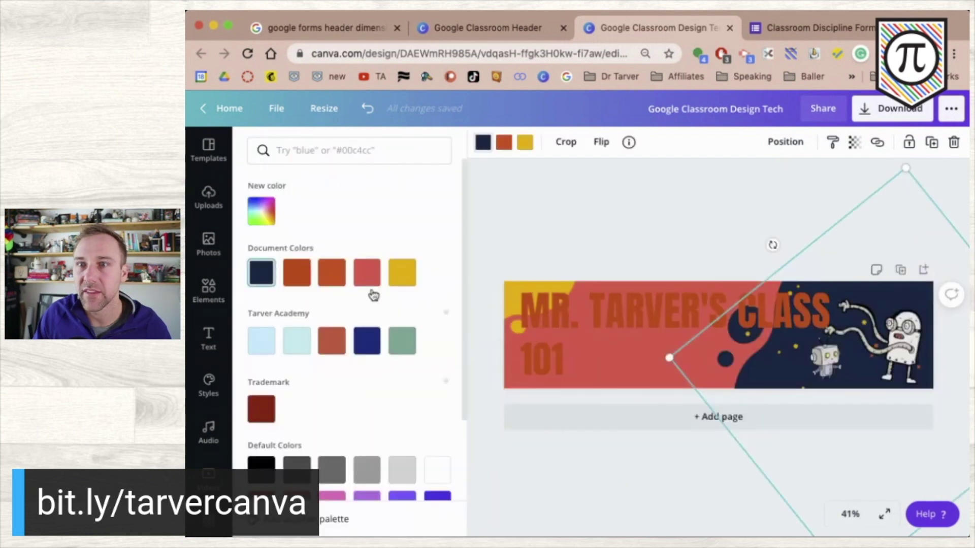
left_click(411, 278)
left_click(725, 242)
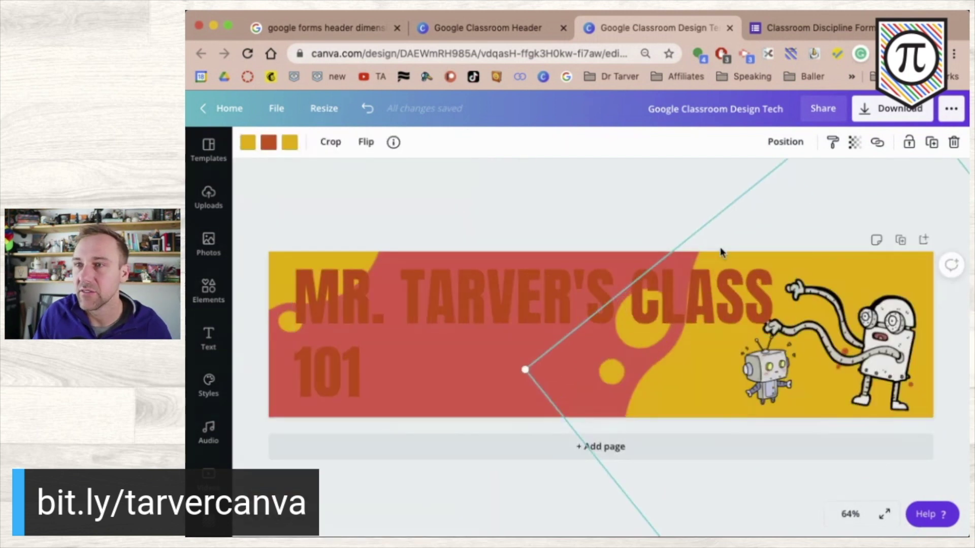
- Change the font of the banner's class title to Knockout
left_click(419, 313)
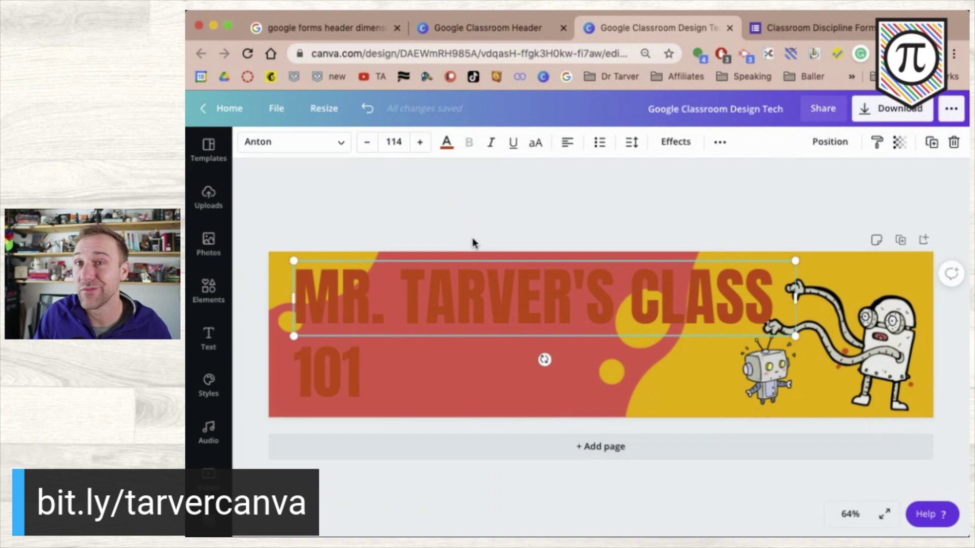
left_click(430, 208)
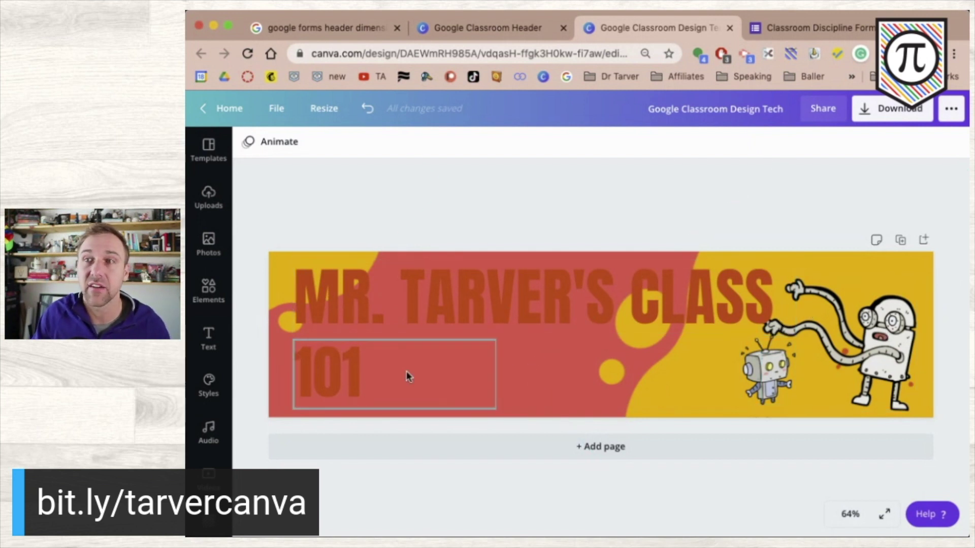
left_click(492, 319)
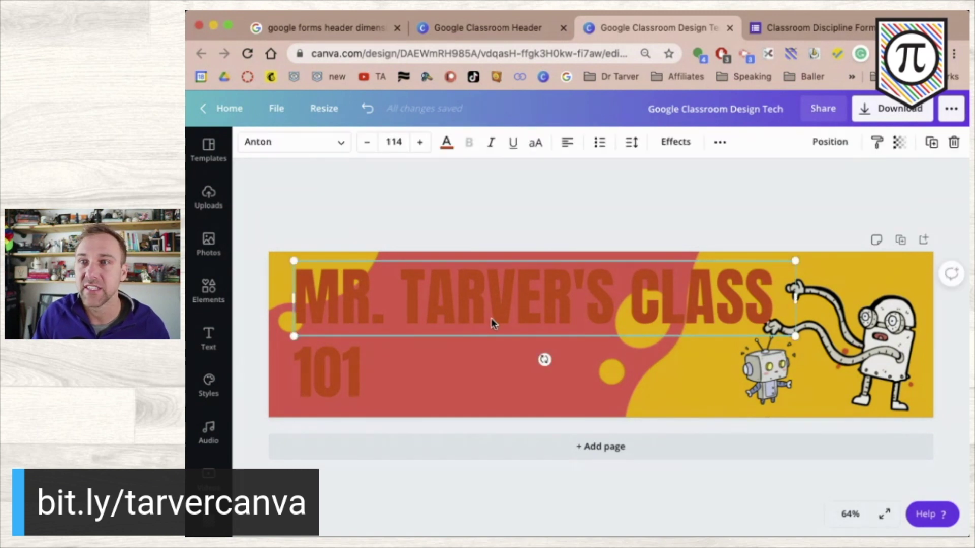
left_click(327, 142)
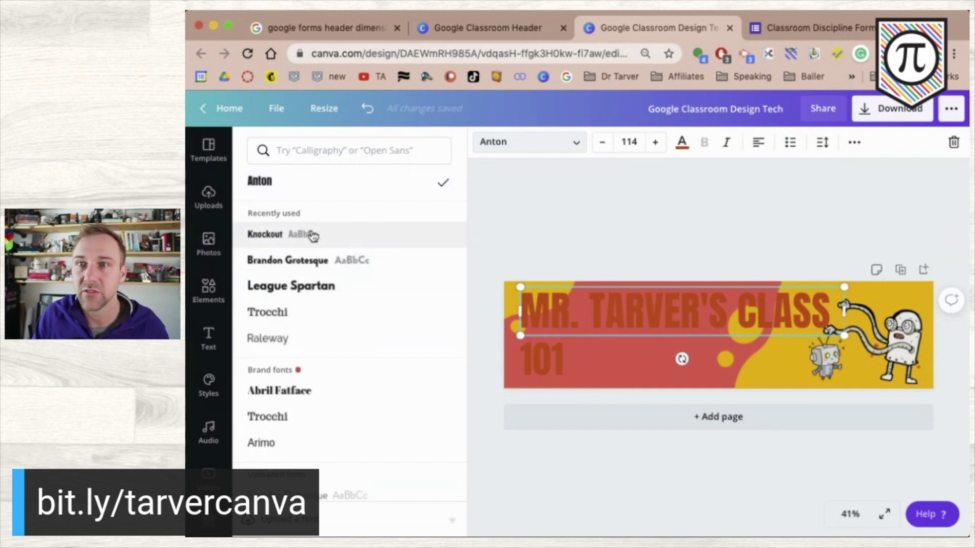
left_click(275, 244)
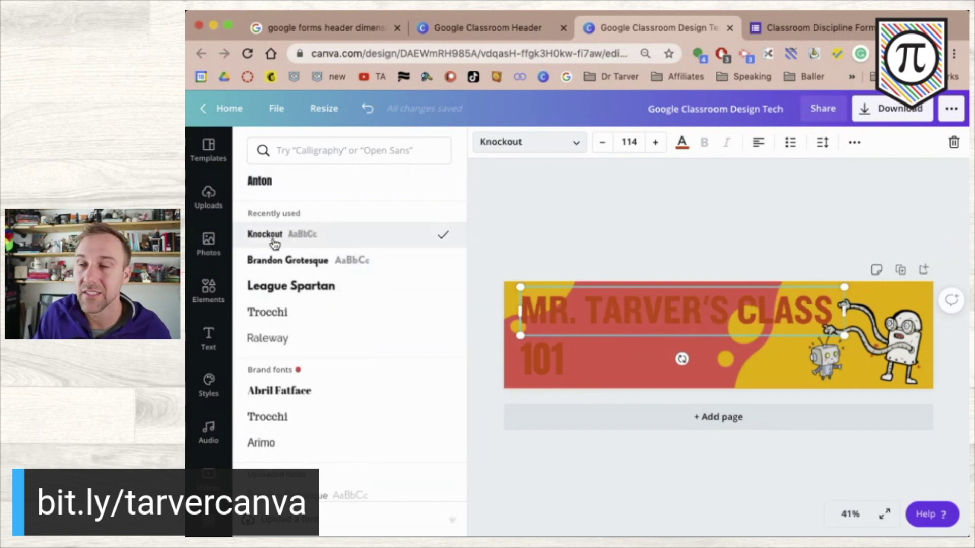
key("Escape")
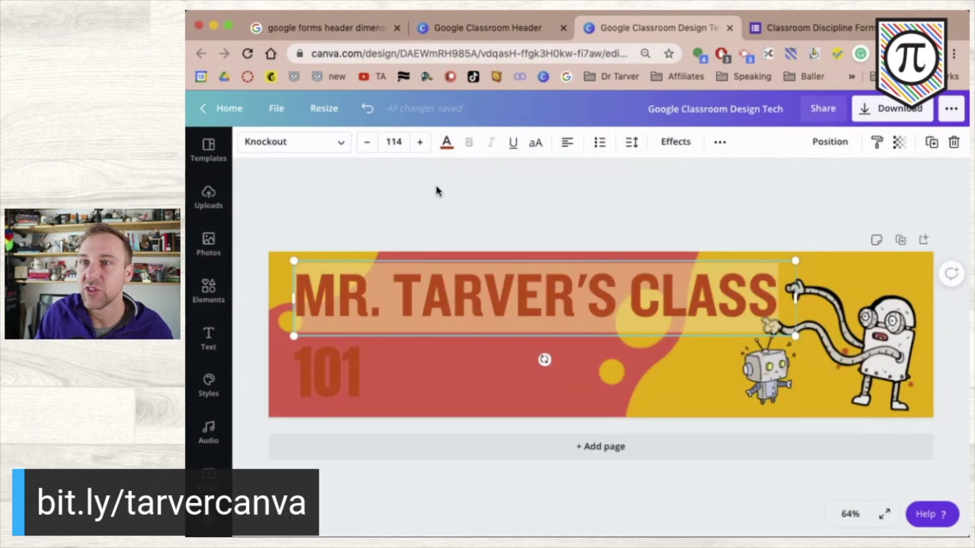
- Recolor the class title with the navy from the Tarver Academy brand palette
left_click(438, 237)
left_click(442, 275)
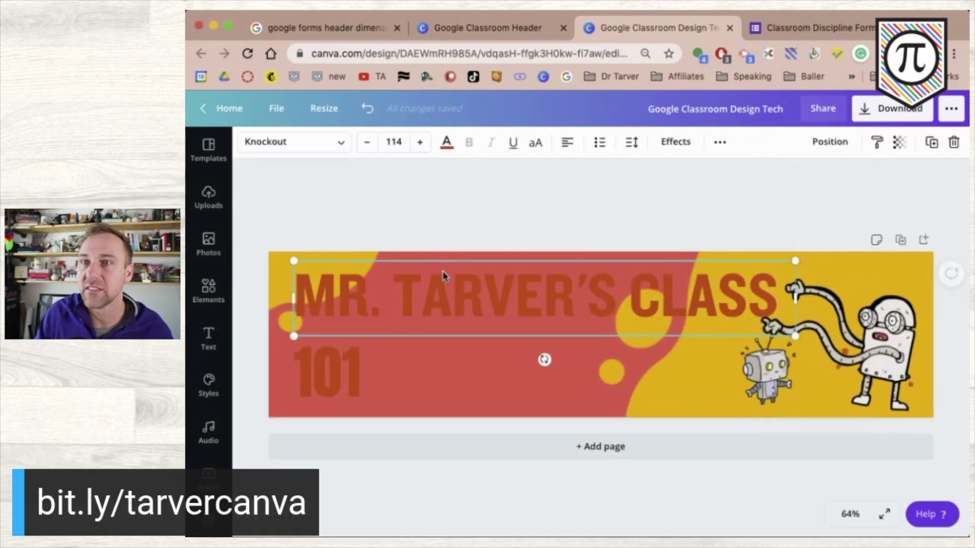
left_click(442, 146)
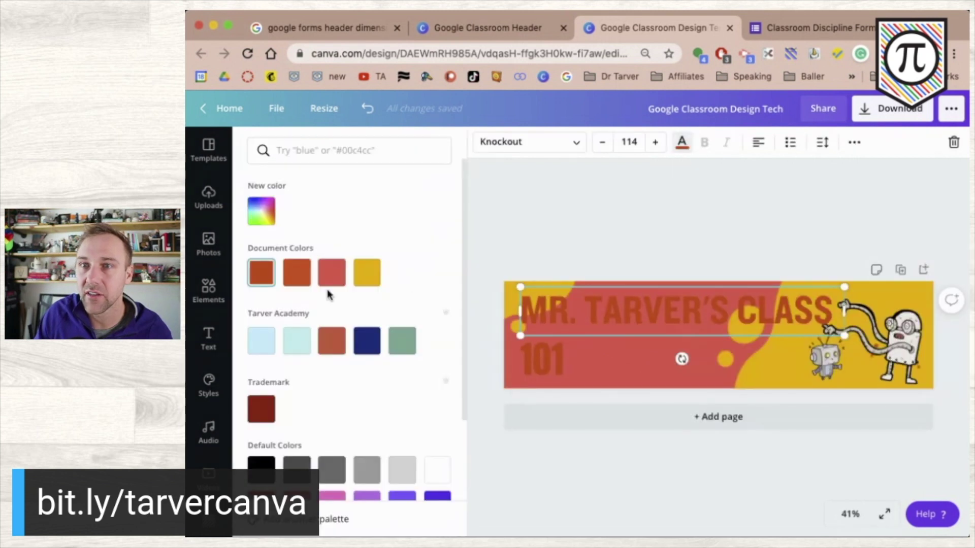
left_click(366, 341)
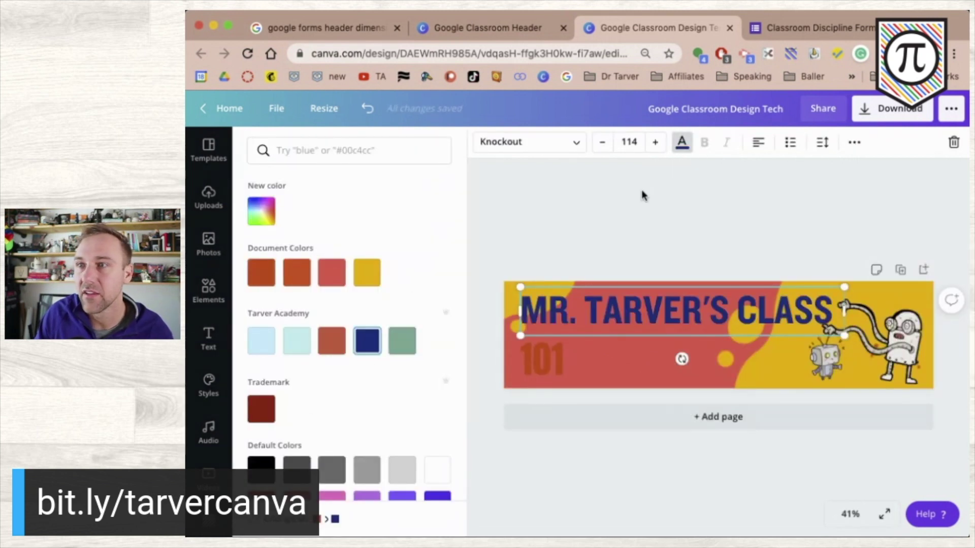
- Recolor the "101" text with the document's navy and shift the small grey robot slightly left
left_click(332, 374)
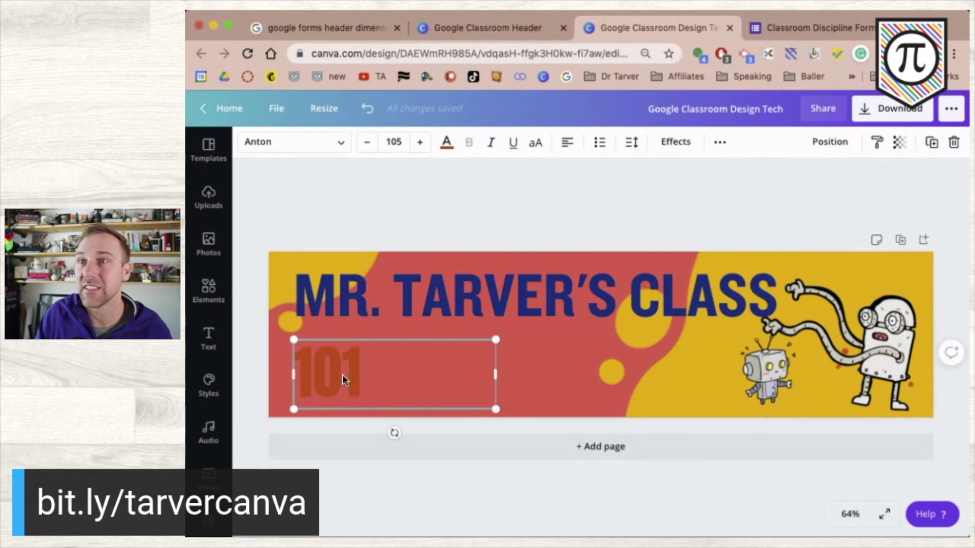
left_click(446, 143)
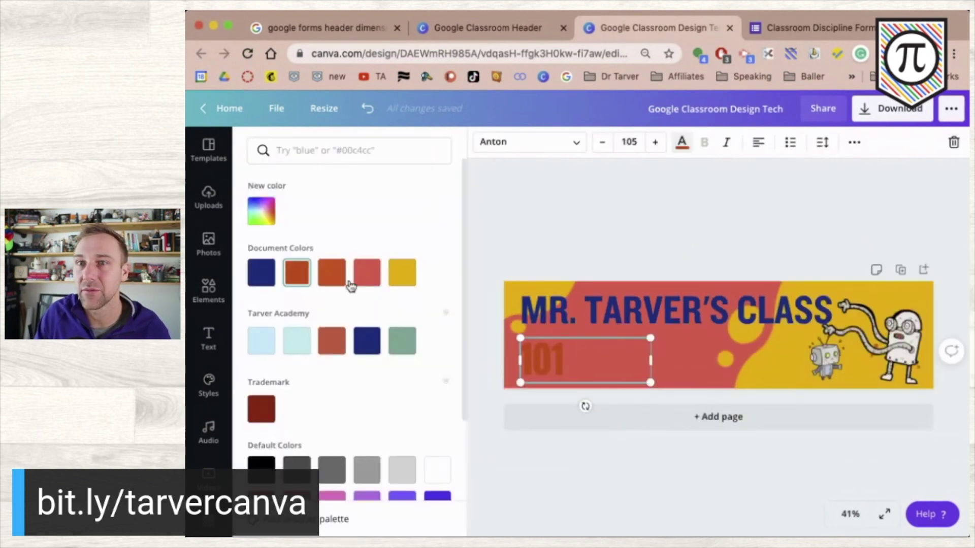
left_click(261, 274)
left_click(669, 179)
left_click(533, 235)
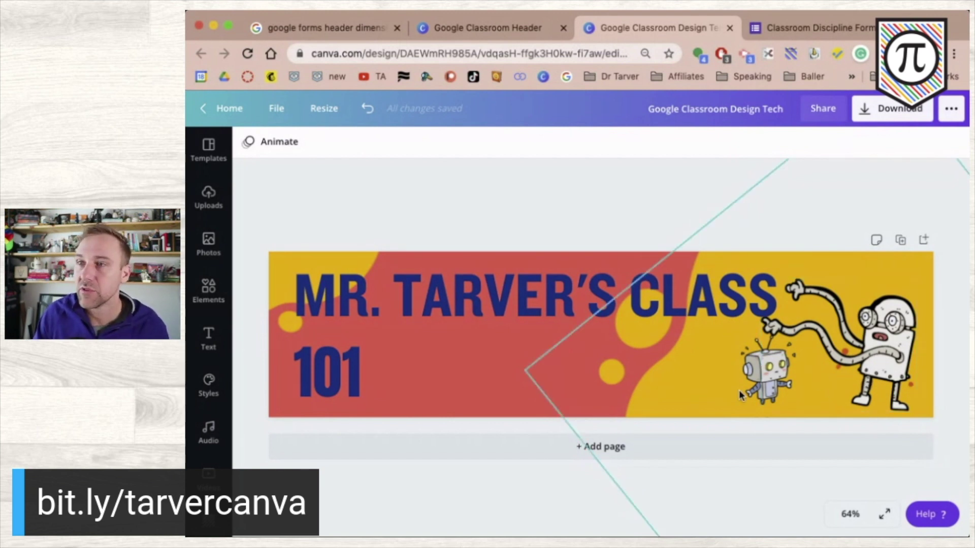
left_click_drag(760, 379, 737, 379)
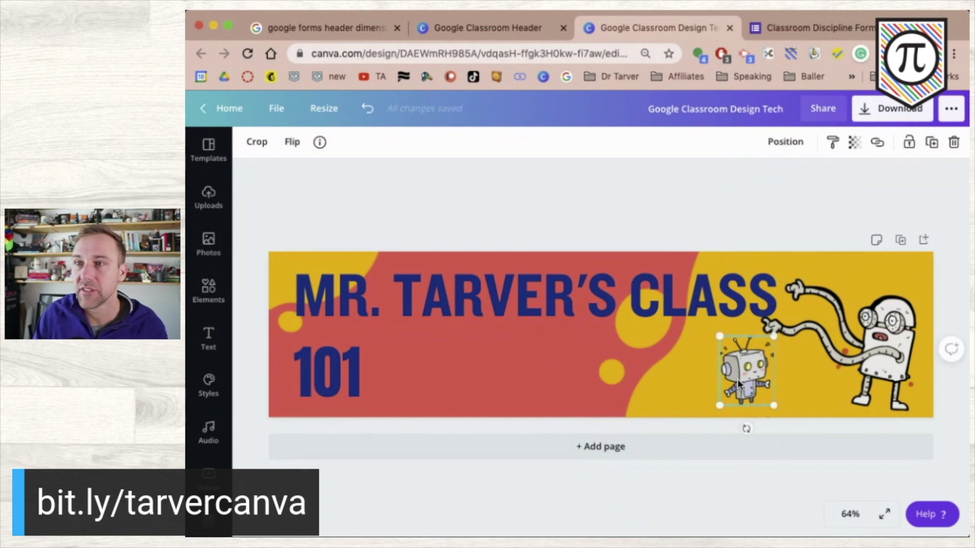
left_click(545, 175)
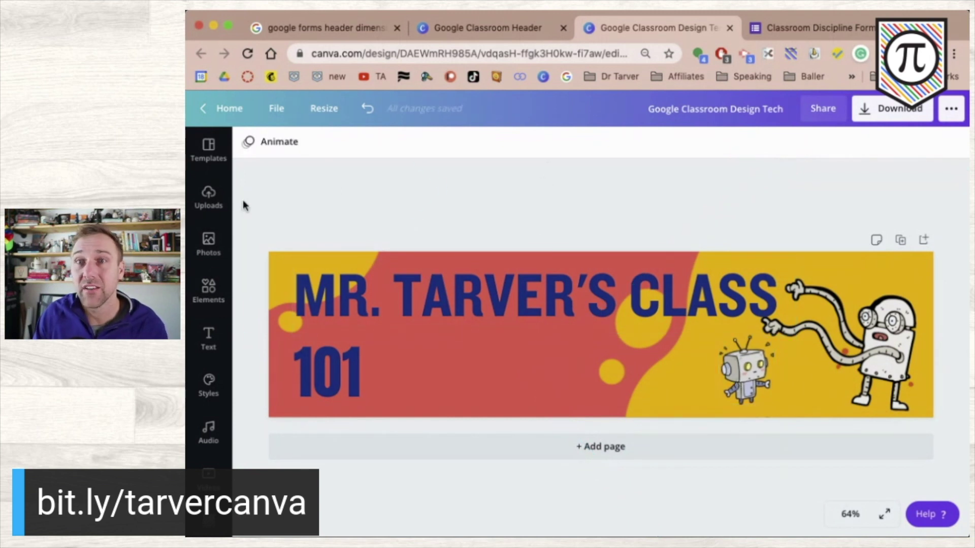
- Replace the "101" text with the start of a numbered list and set its font size to 25
left_click(318, 383)
left_click(332, 380)
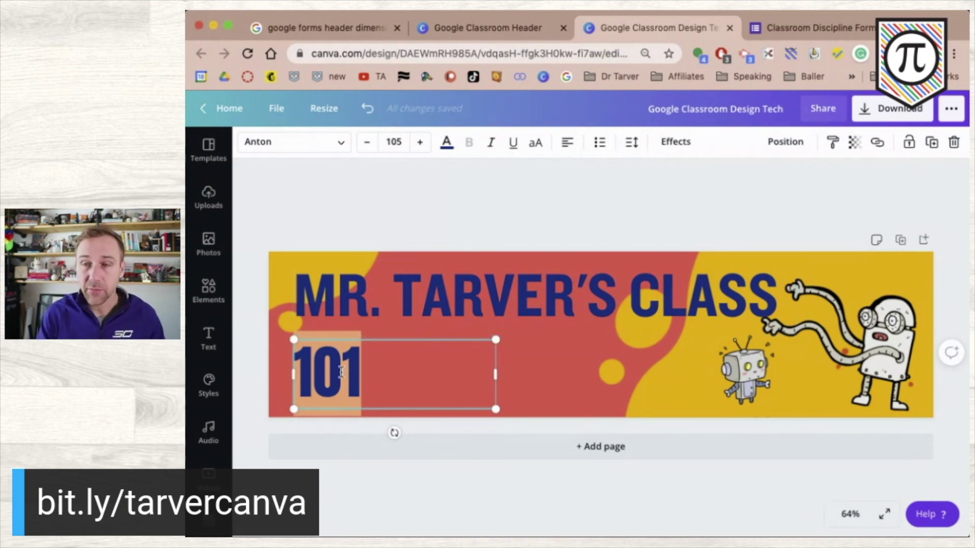
type("1.")
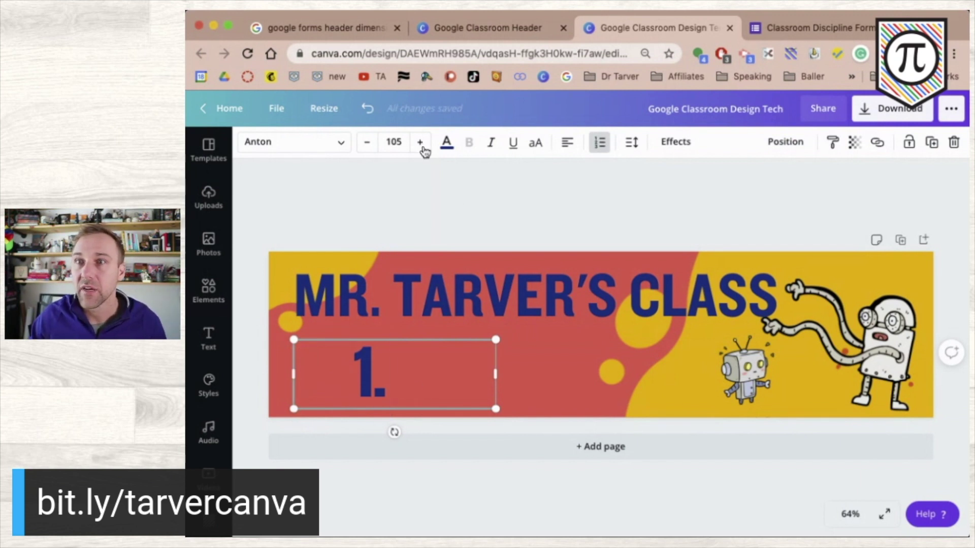
left_click(367, 142)
left_click(394, 142)
left_click(401, 142)
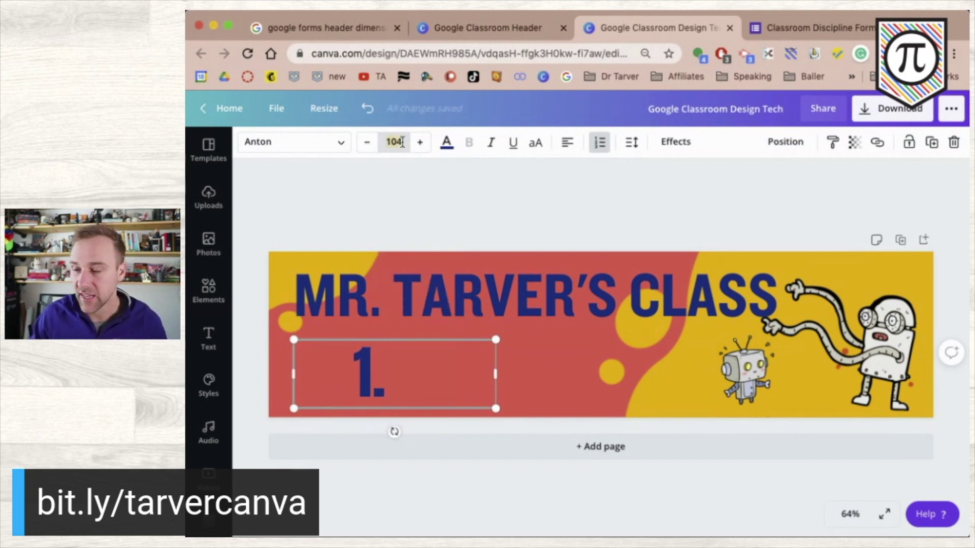
key("Return")
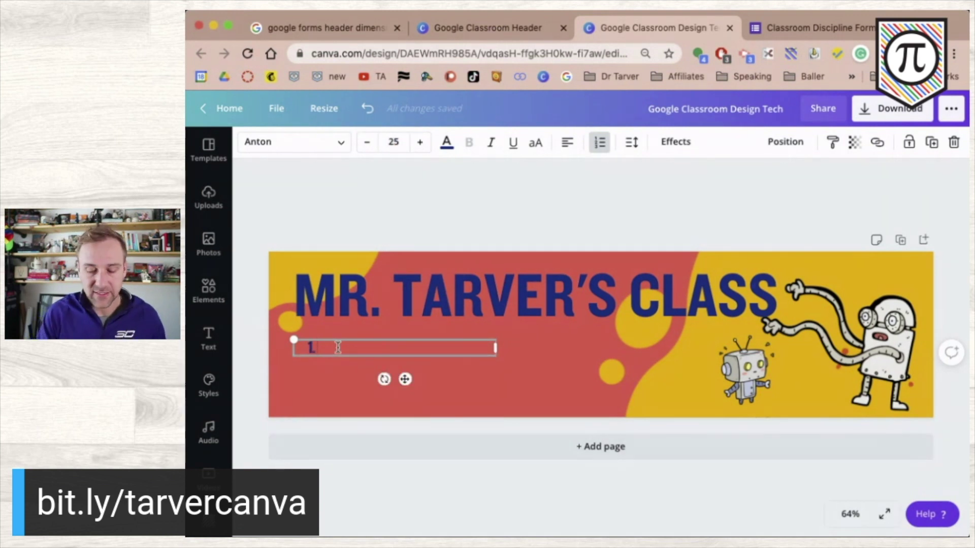
- Enter "Make sure you're logged into your school email account" as the first list item and widen the text box to fit it on one line
type("Make sure you're logged into you")
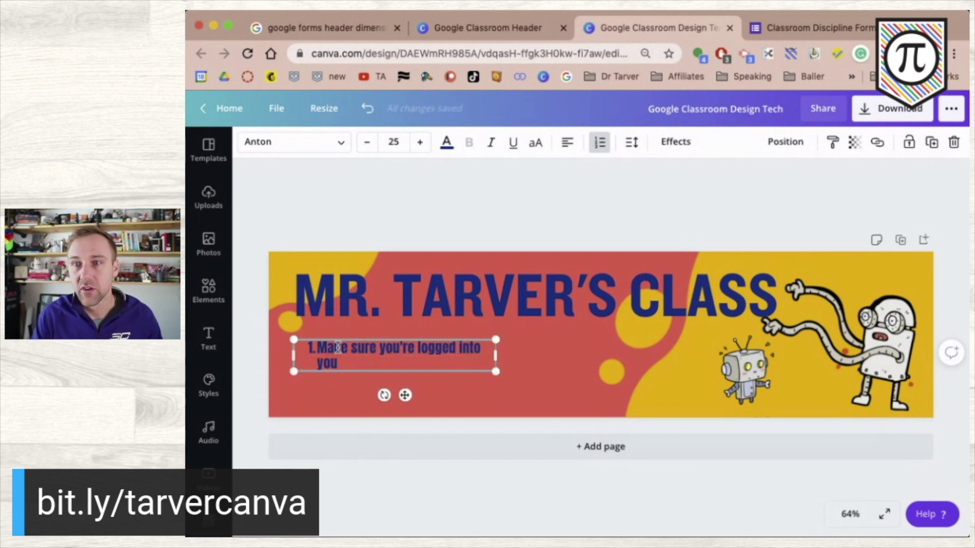
type("r school emai")
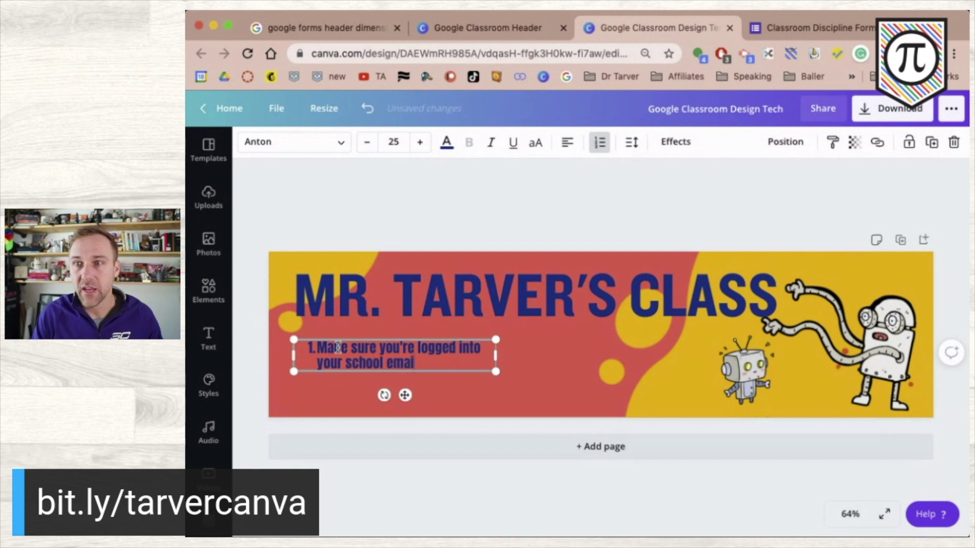
type("l account")
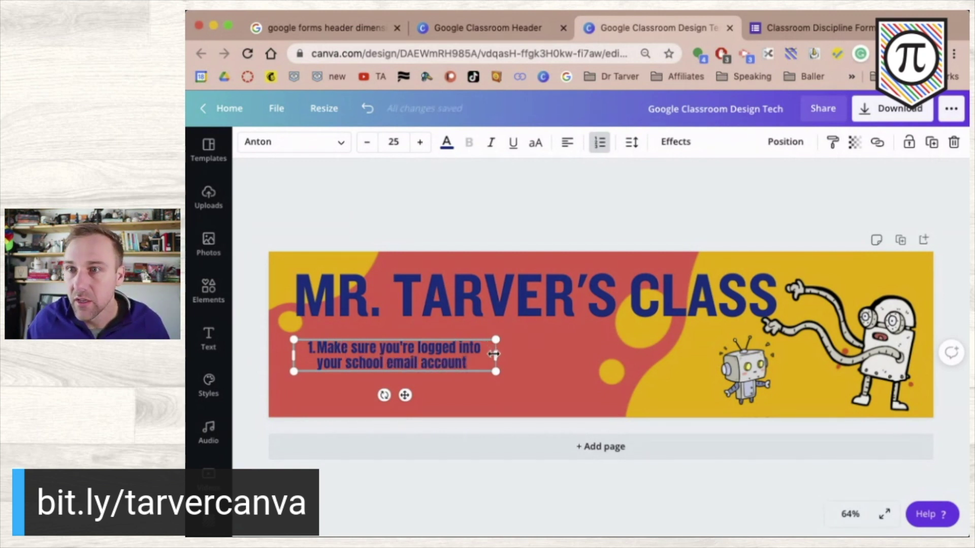
left_click_drag(494, 354, 687, 349)
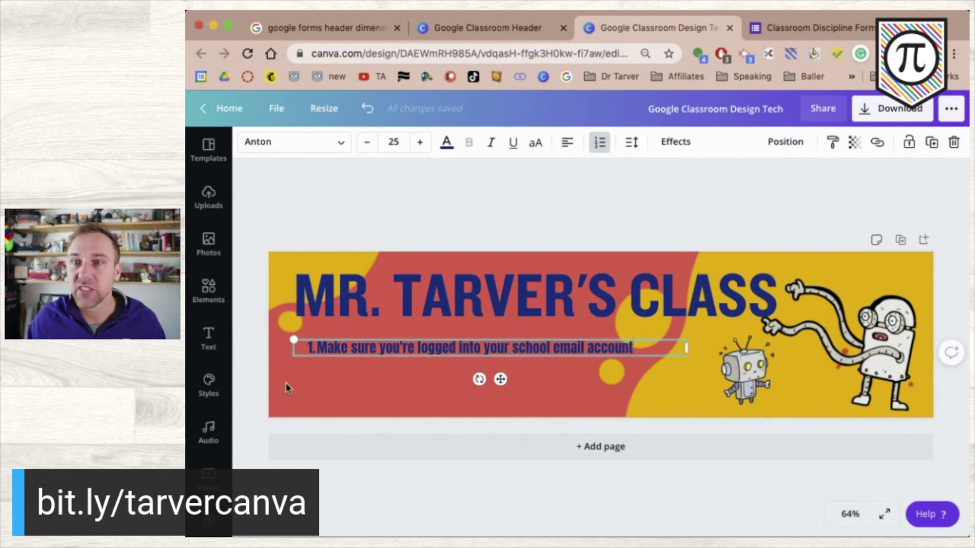
left_click(272, 374)
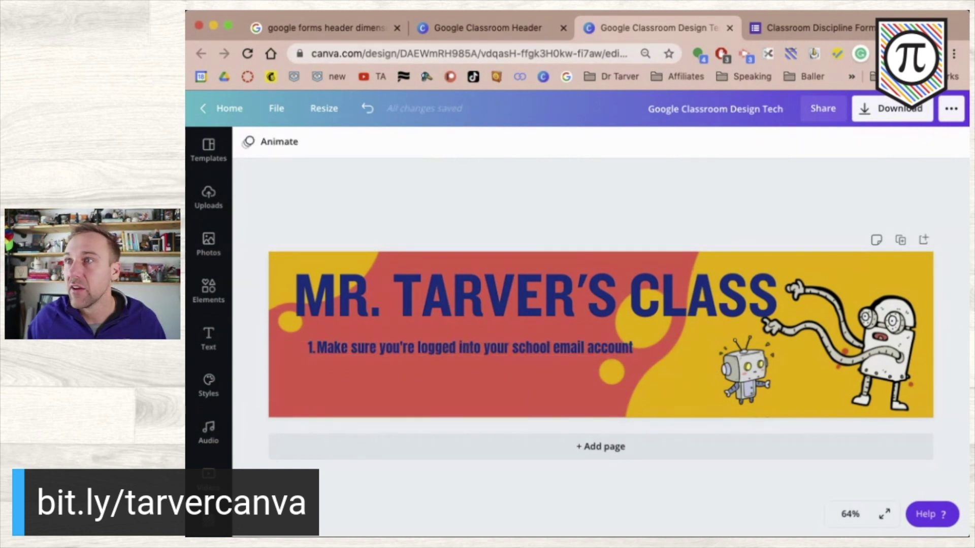
- Check the current header of the Classroom Discipline Form, and move the banner's numbered list up to just beneath the title
left_click(837, 30)
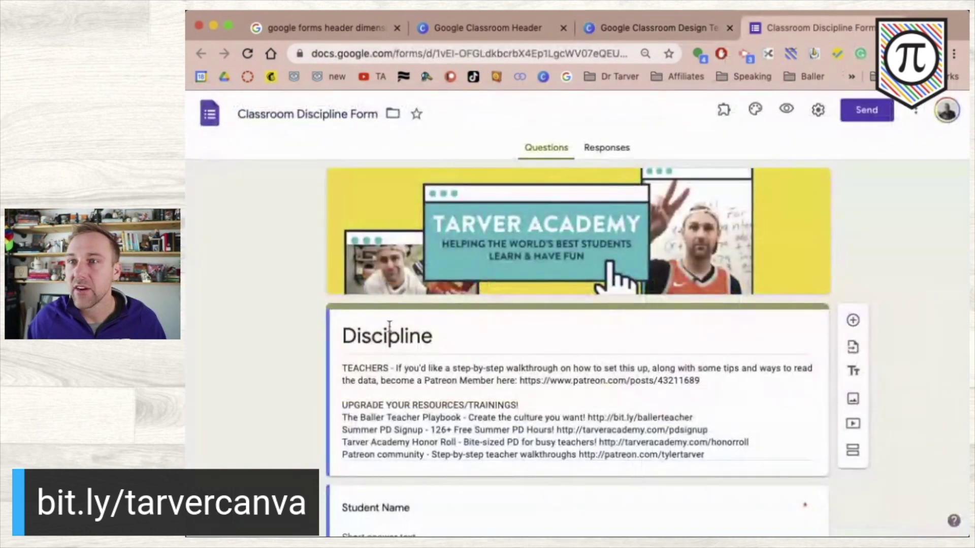
left_click(623, 31)
left_click(464, 351)
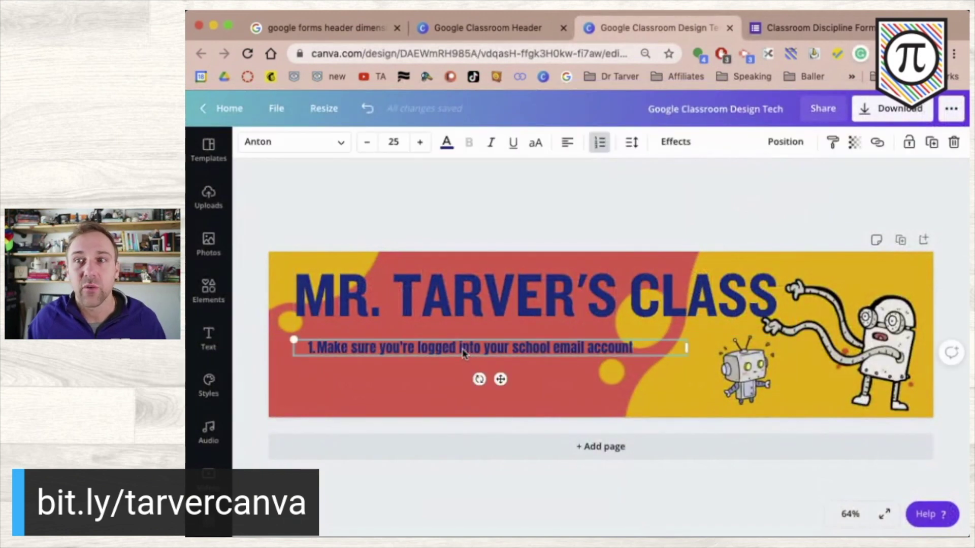
left_click_drag(462, 351, 462, 340)
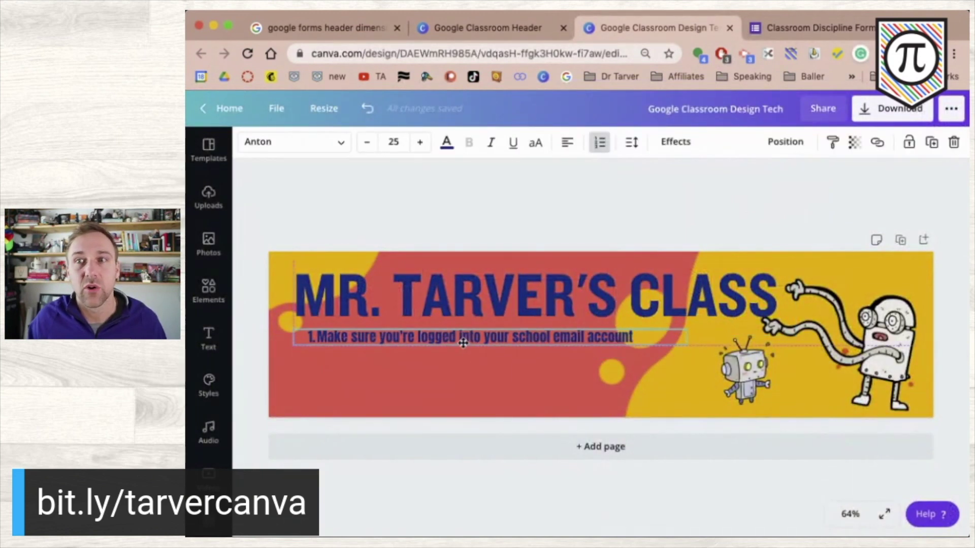
- Start a second numbered item below the school email instruction with the word "Make"
double_click(640, 339)
left_click(640, 339)
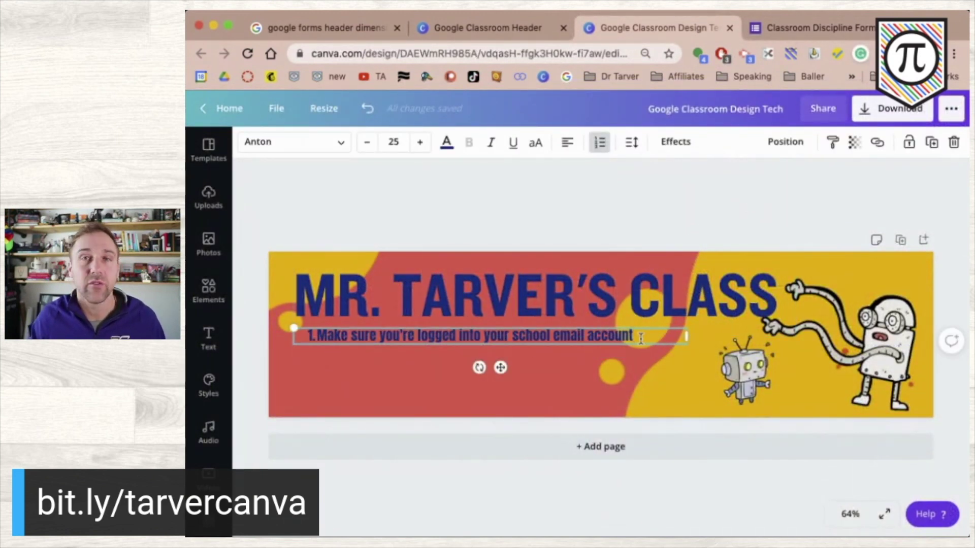
key("Return")
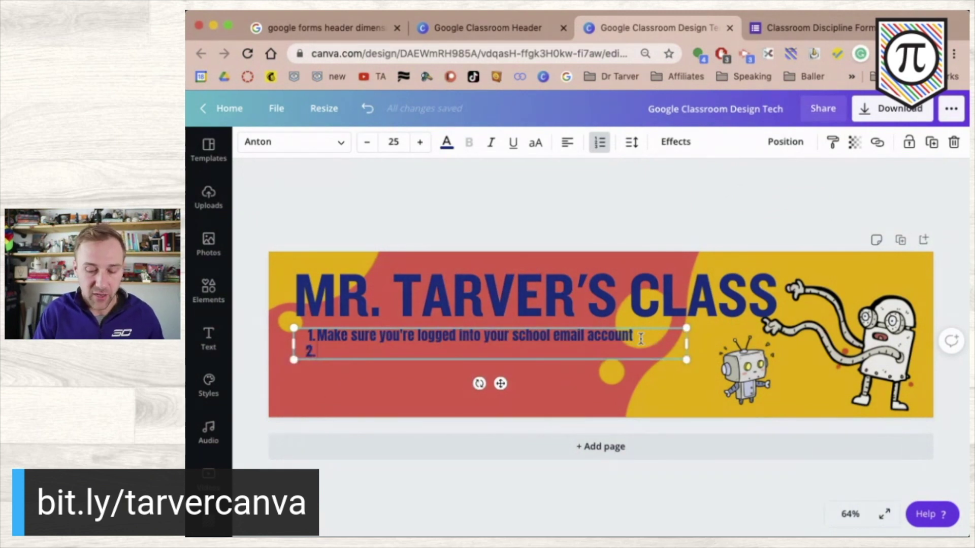
type("Make you'")
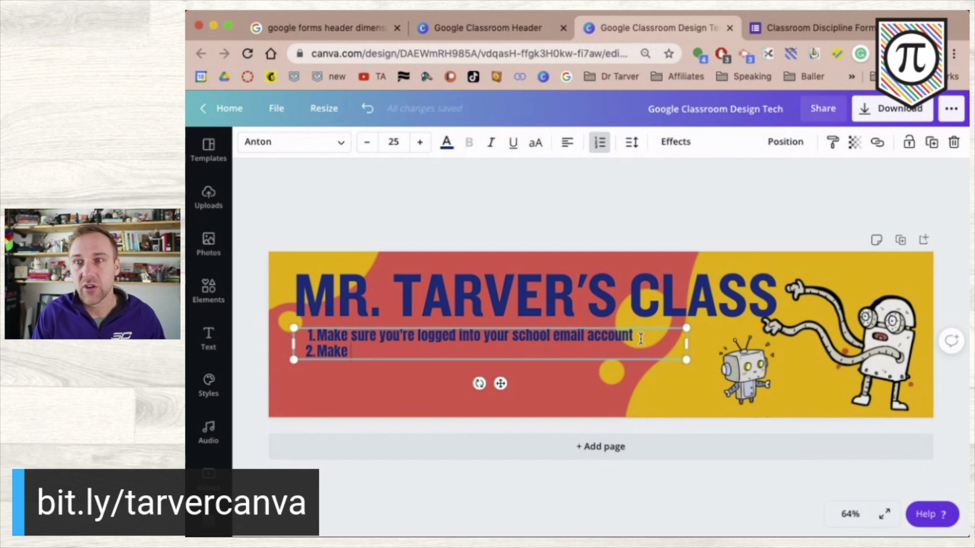
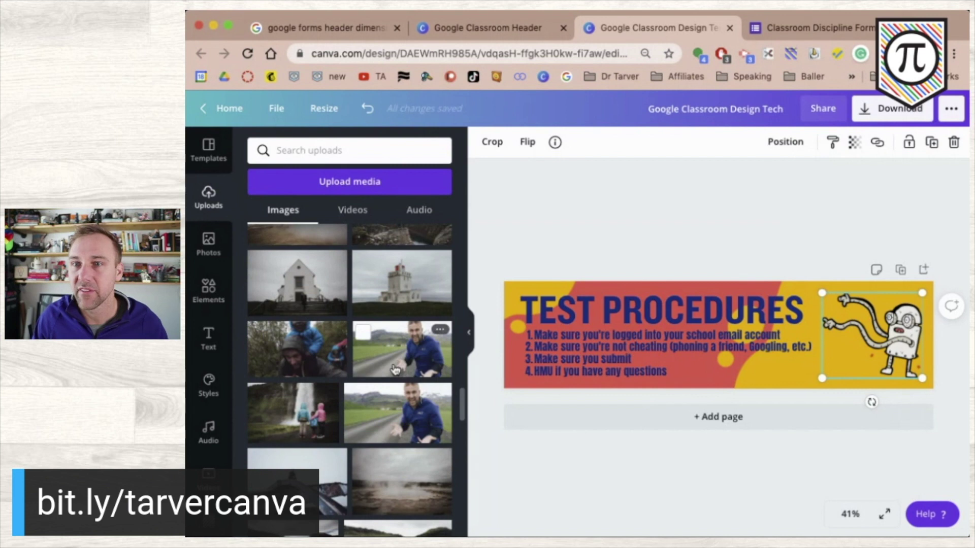
- Add the uploaded photo of the man on the gravel road and enlarge it to the banner's full height beside the white robot
left_click(395, 370)
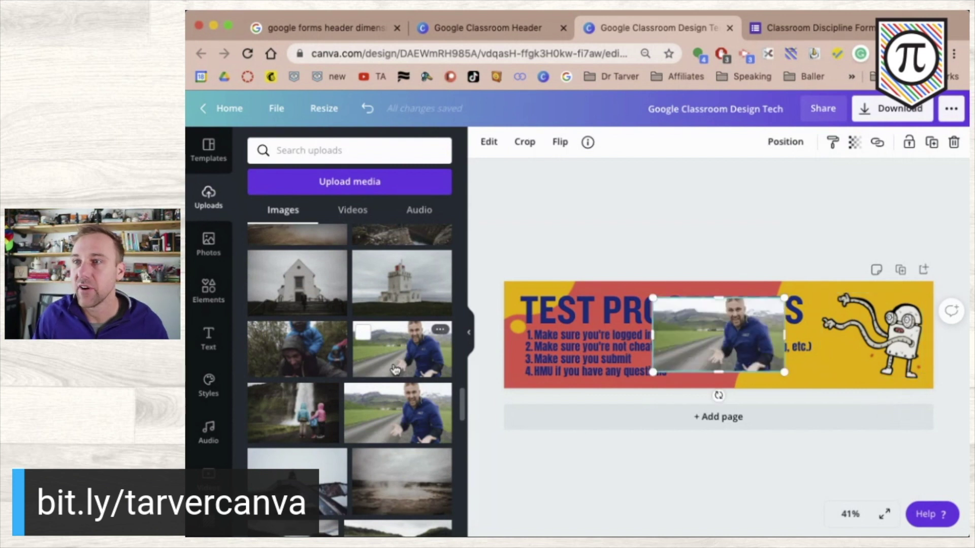
left_click(471, 337)
left_click_drag(631, 325, 769, 354)
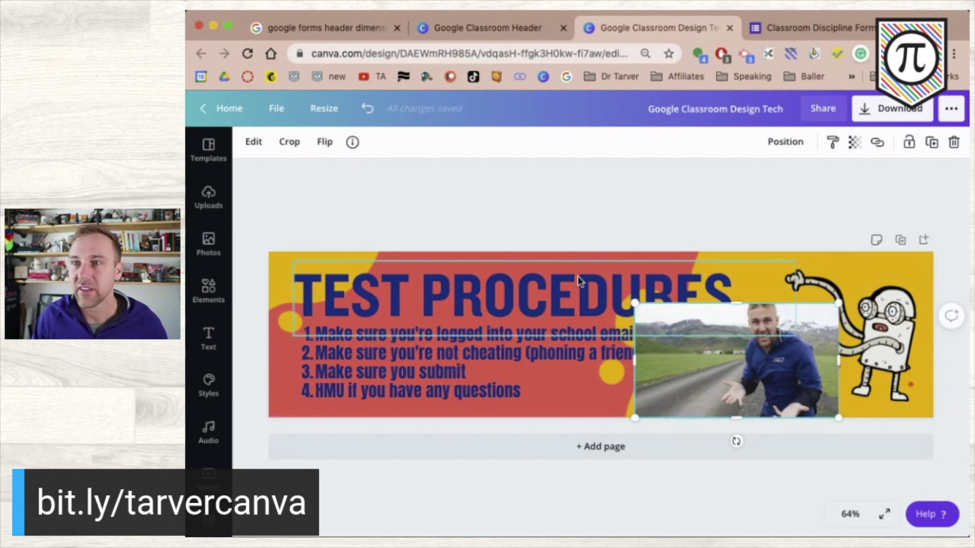
left_click_drag(629, 301, 511, 257)
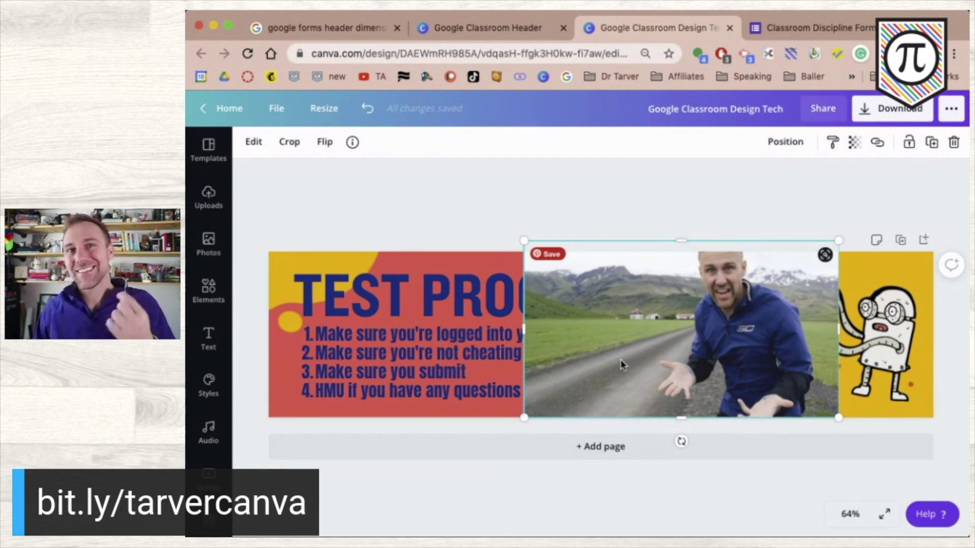
- Remove the background from the photo of the man on the gravel road
left_click(492, 213)
left_click(652, 321)
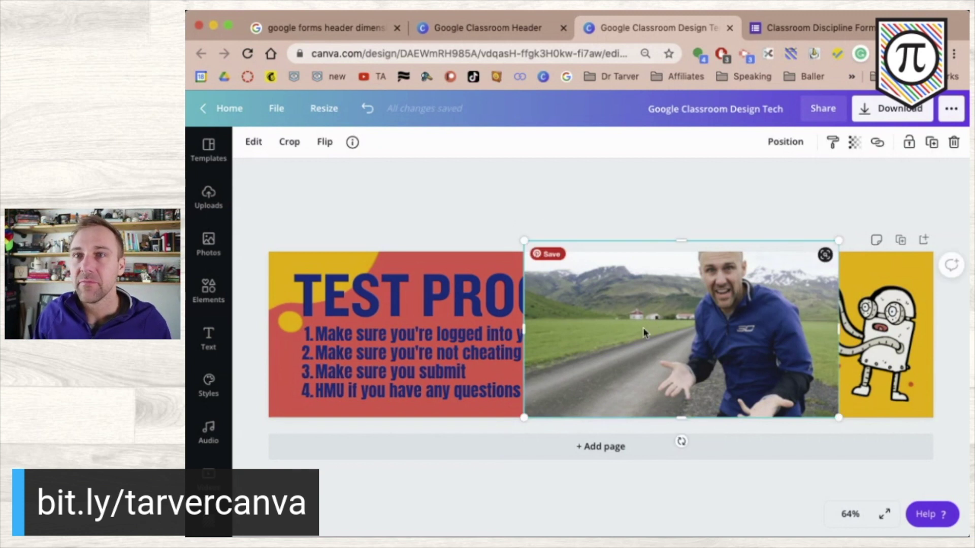
left_click(254, 143)
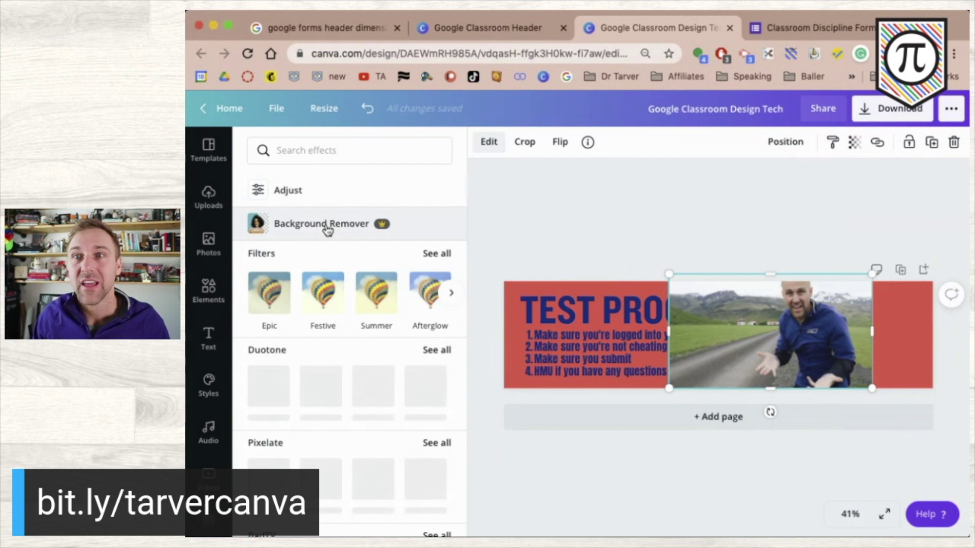
left_click(327, 226)
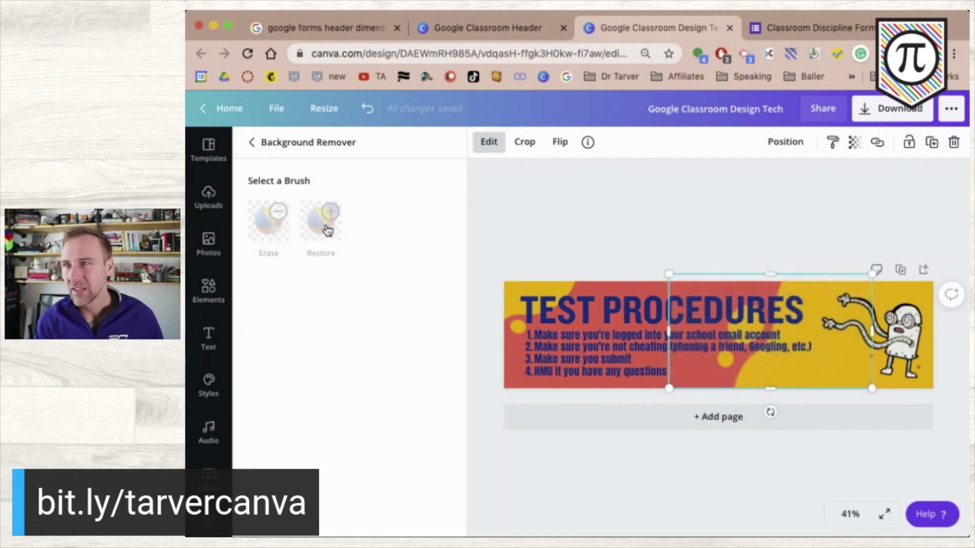
left_click(762, 218)
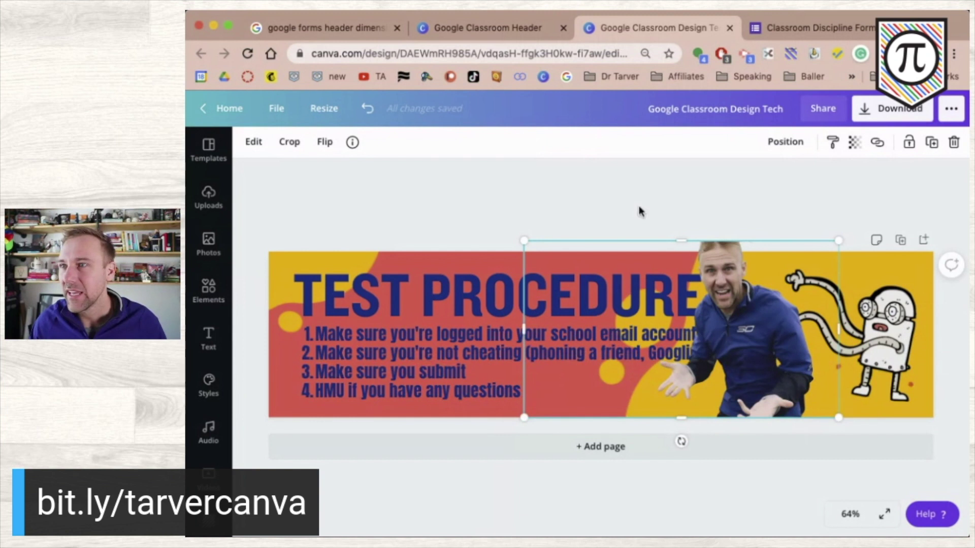
- Shrink the white robot and place it beneath the end of the list, and move the man's cut-out to the banner's right end
left_click(820, 243)
left_click(883, 353)
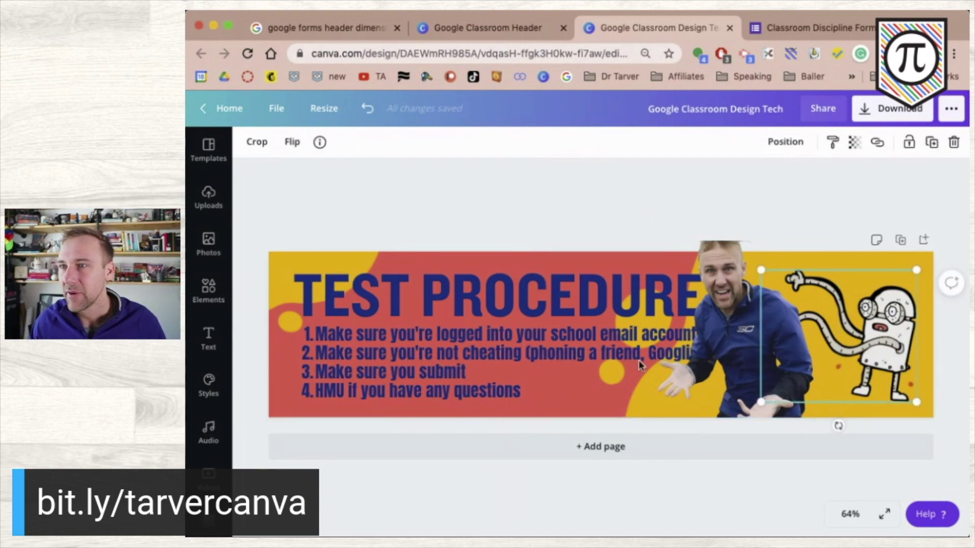
left_click_drag(838, 350, 580, 366)
left_click_drag(508, 287, 611, 355)
left_click_drag(623, 388, 751, 394)
left_click(569, 227)
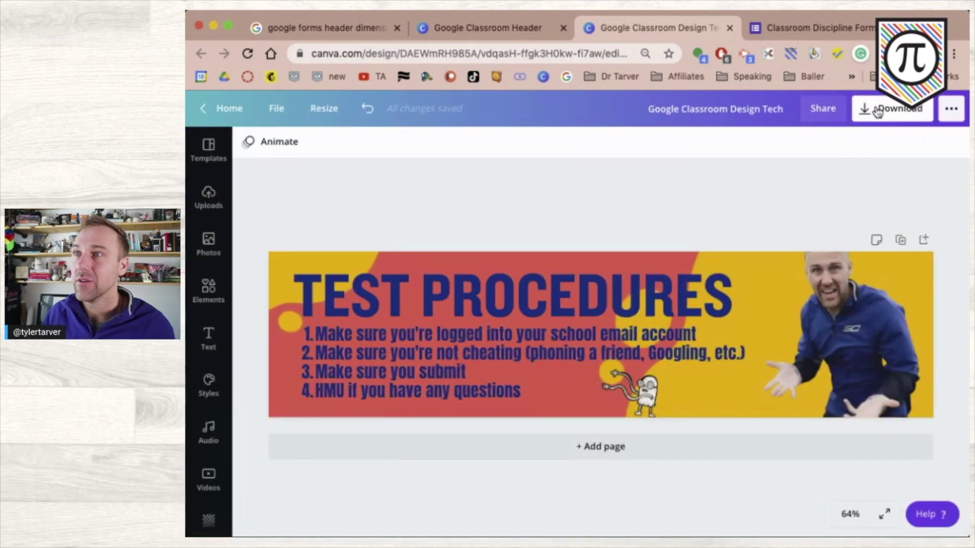
- Download the Test Procedures banner as a PNG at size 1 and dismiss the saved-design message
left_click(899, 146)
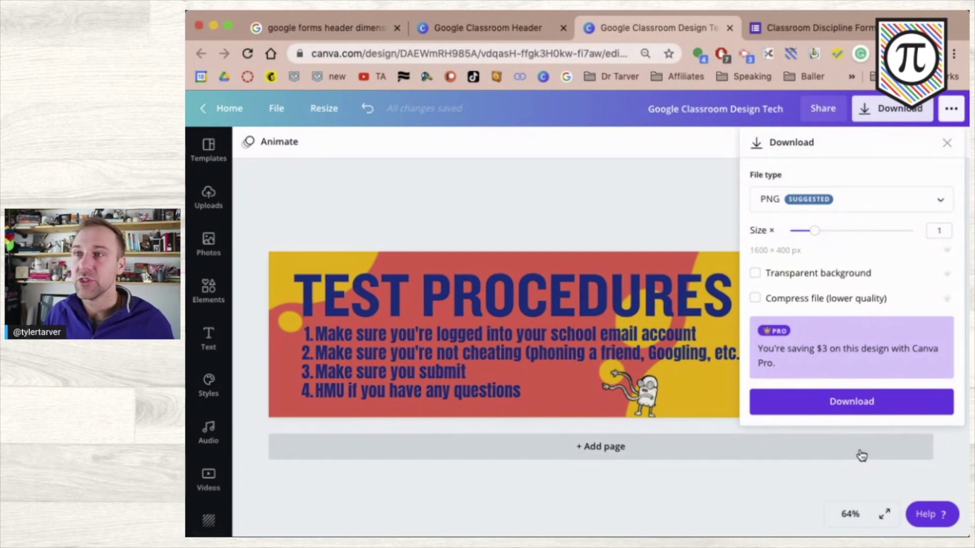
left_click(876, 207)
scroll(875, 325, "down", 1)
scroll(868, 304, "up", 1)
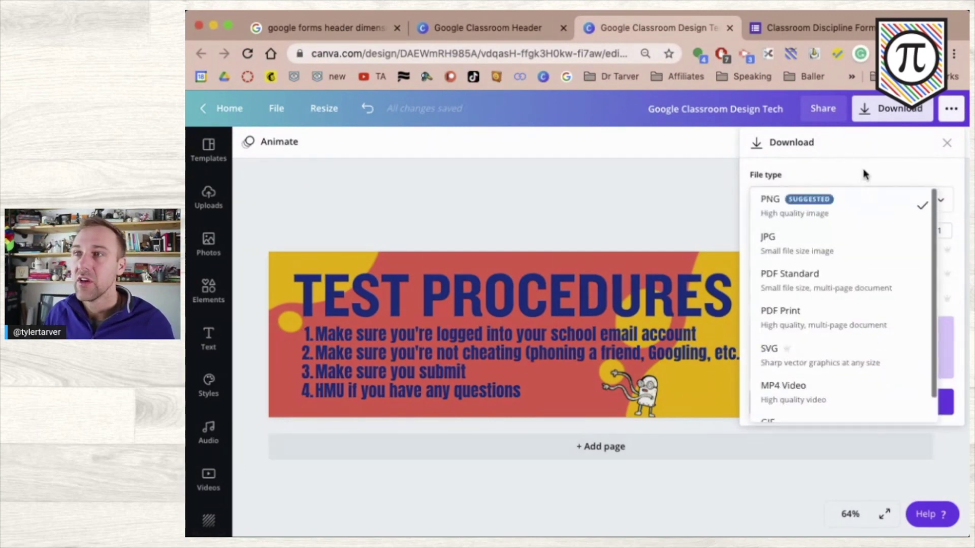
left_click(862, 198)
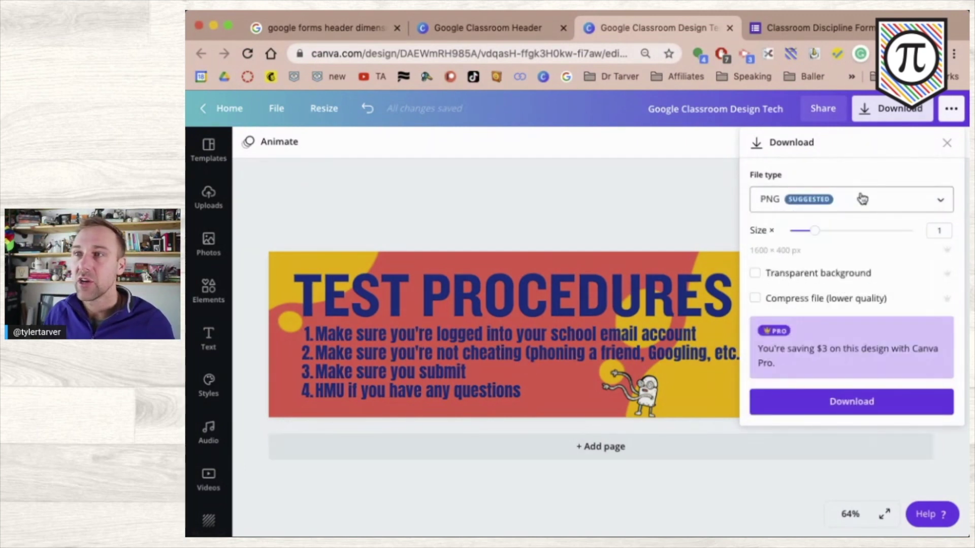
left_click(848, 404)
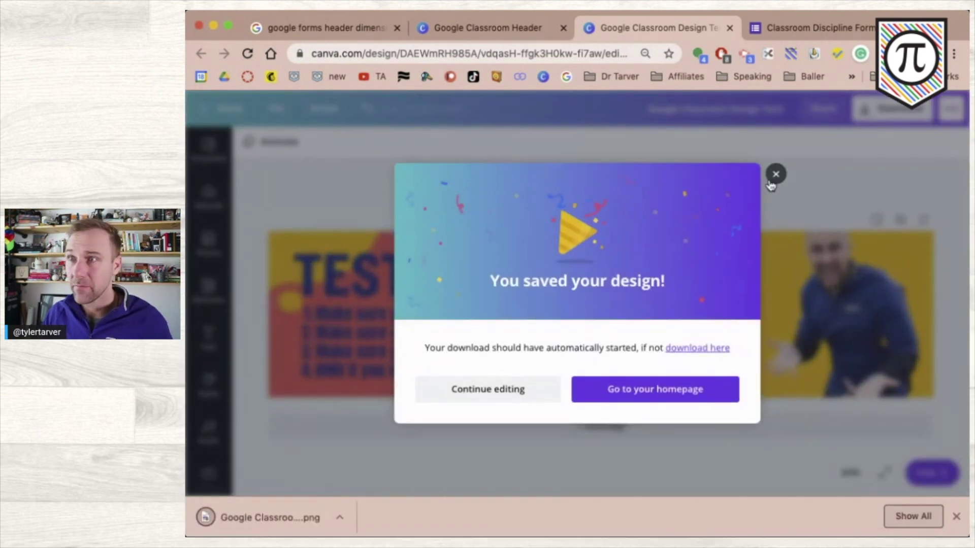
left_click(775, 174)
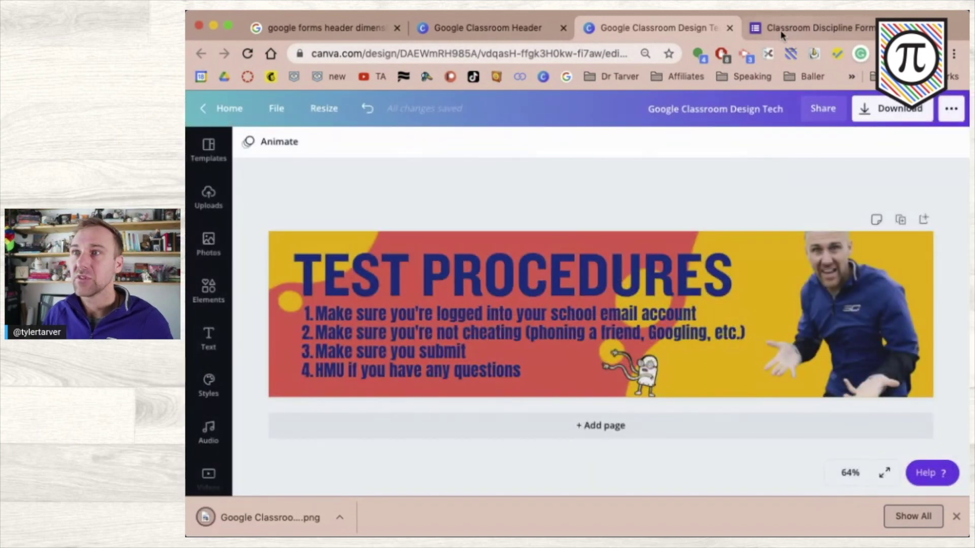
- Close the Classroom Discipline Form, switch to Google Drive and open the Forms folder inside Resources
left_click(820, 30)
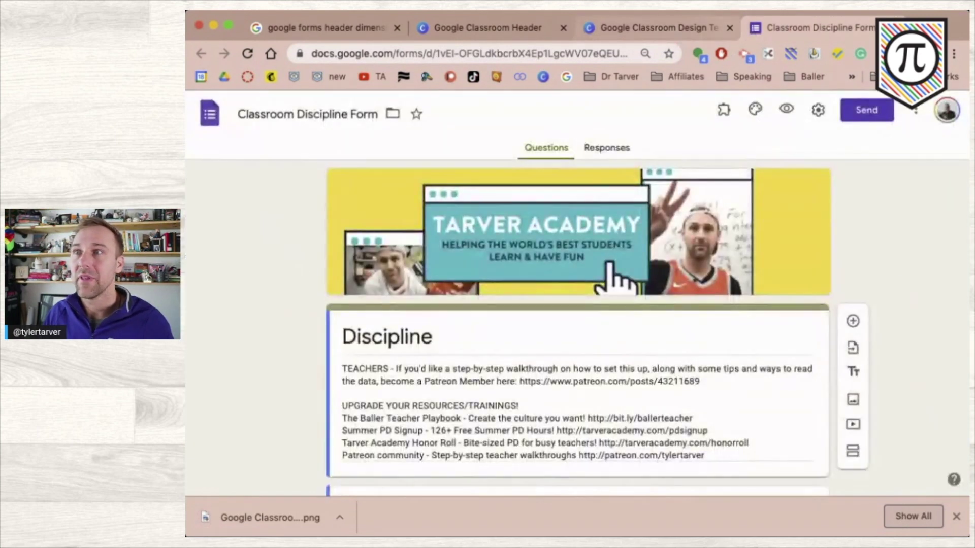
key("super+w")
left_click(330, 27)
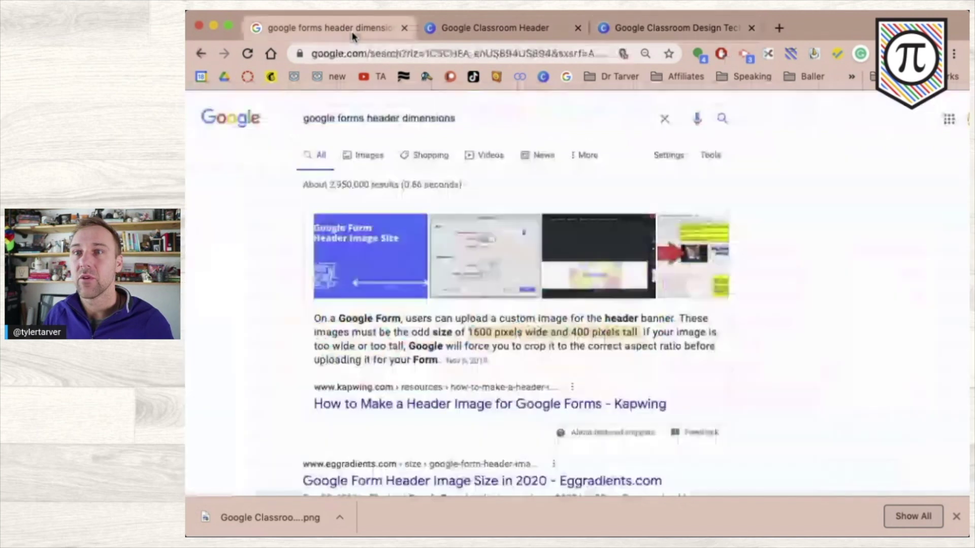
left_click(527, 32)
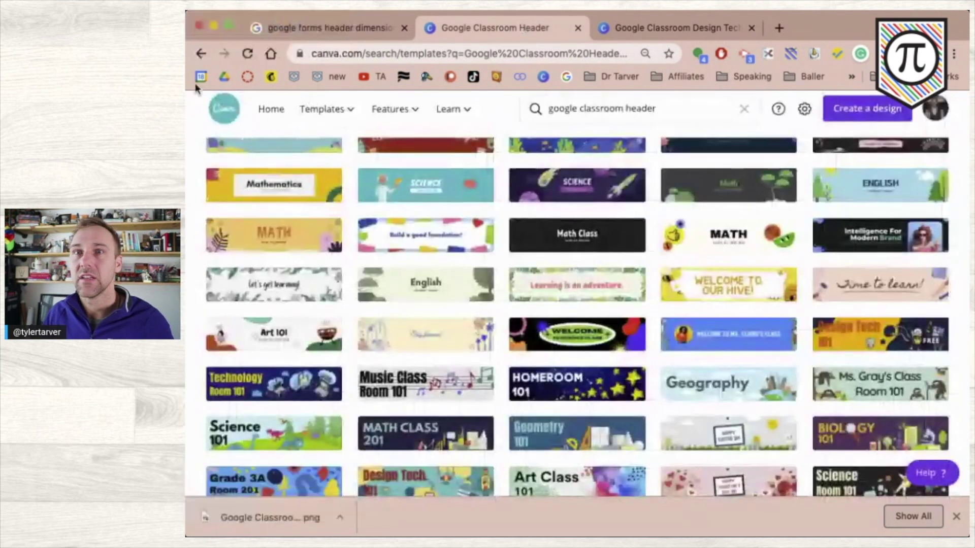
left_click(224, 77)
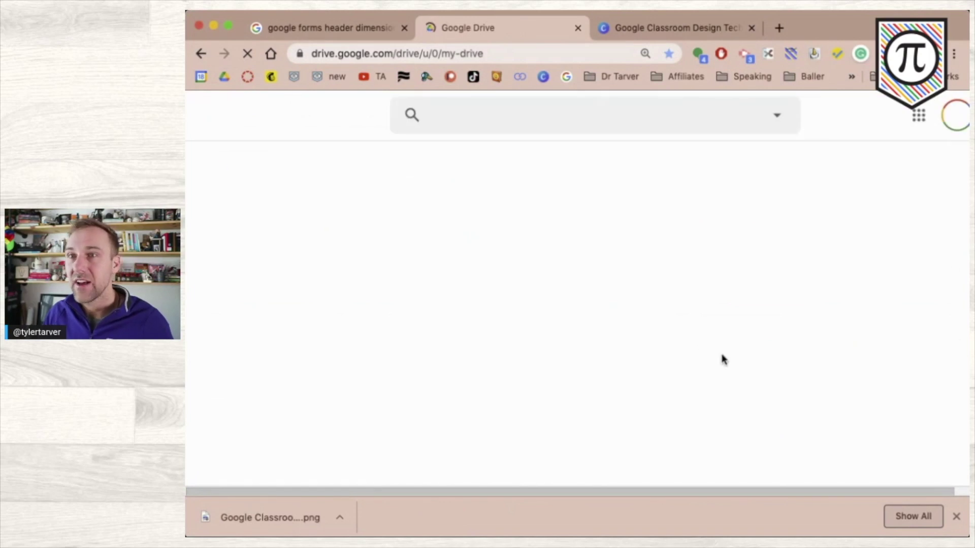
scroll(546, 376, "down", 2)
scroll(545, 375, "down", 3)
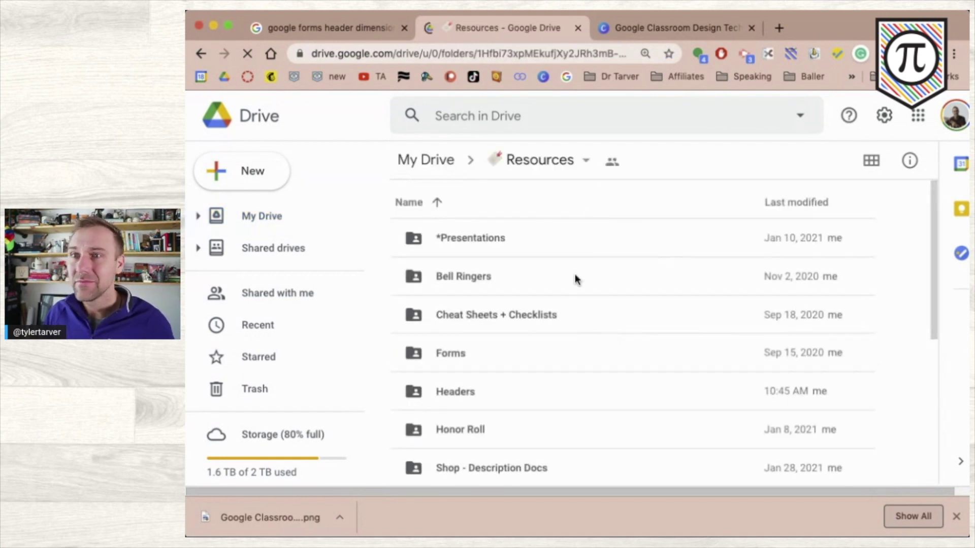
scroll(582, 320, "down", 2)
double_click(507, 282)
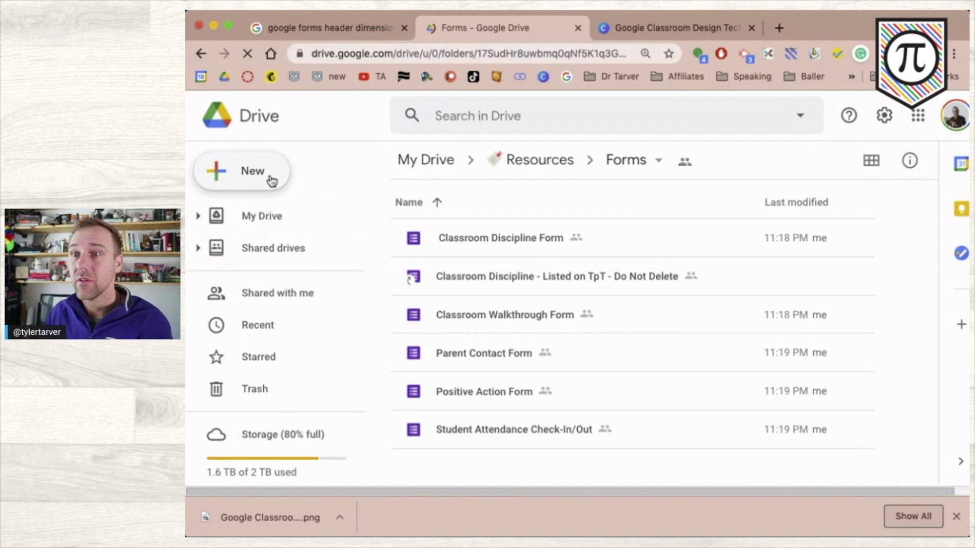
- Create a new blank Google Form in the shared Forms folder and accept sharing it
left_click(270, 179)
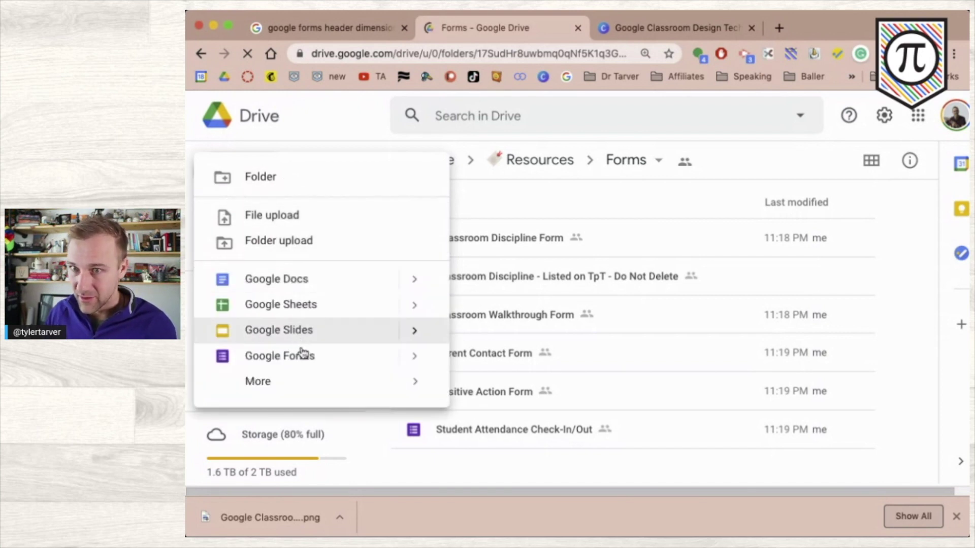
left_click(303, 357)
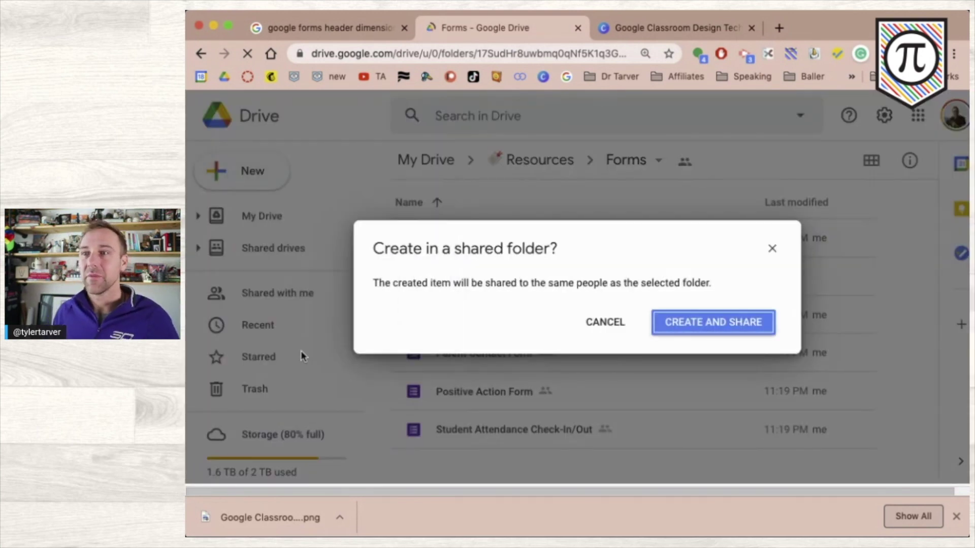
left_click(753, 329)
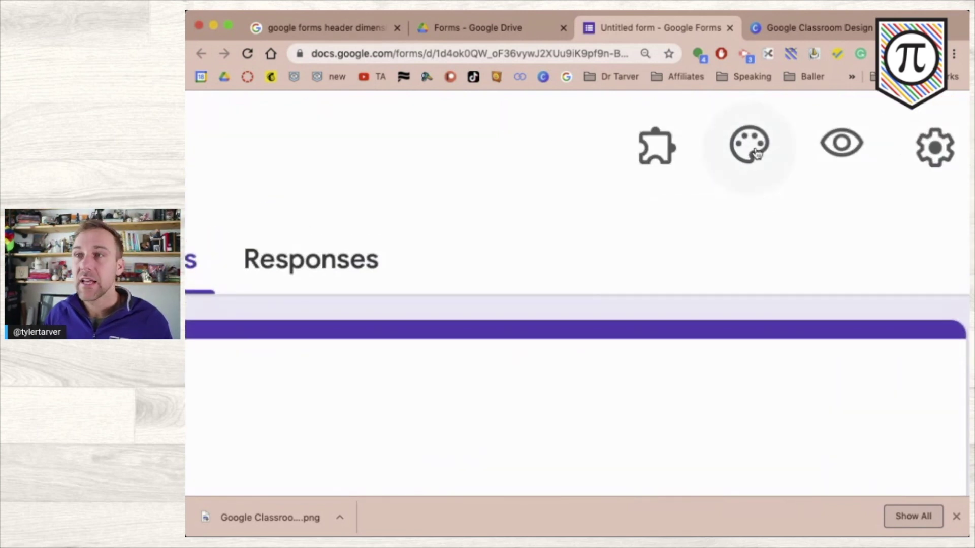
- Upload the downloaded Test Procedures PNG as the untitled form's header image, keeping the full crop, and close the theme options
left_click(757, 117)
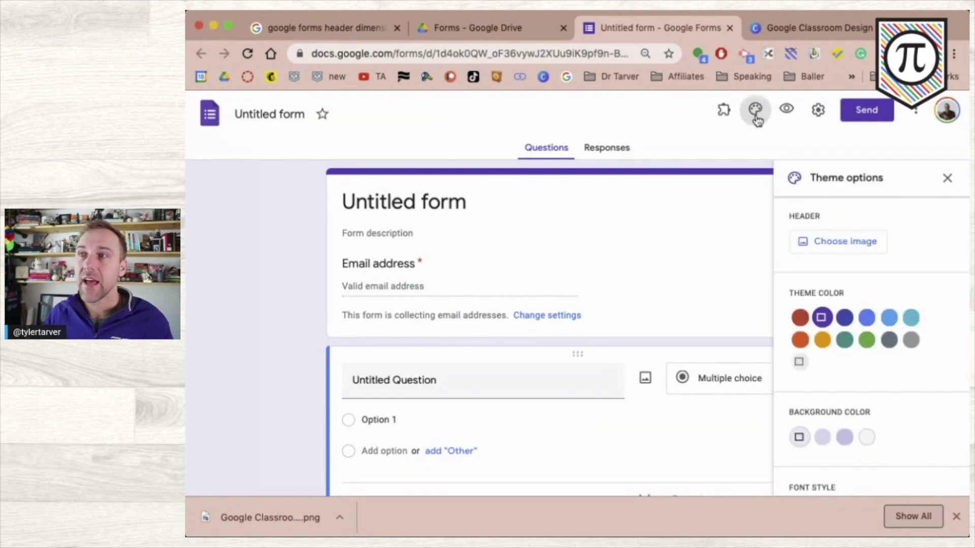
left_click(841, 247)
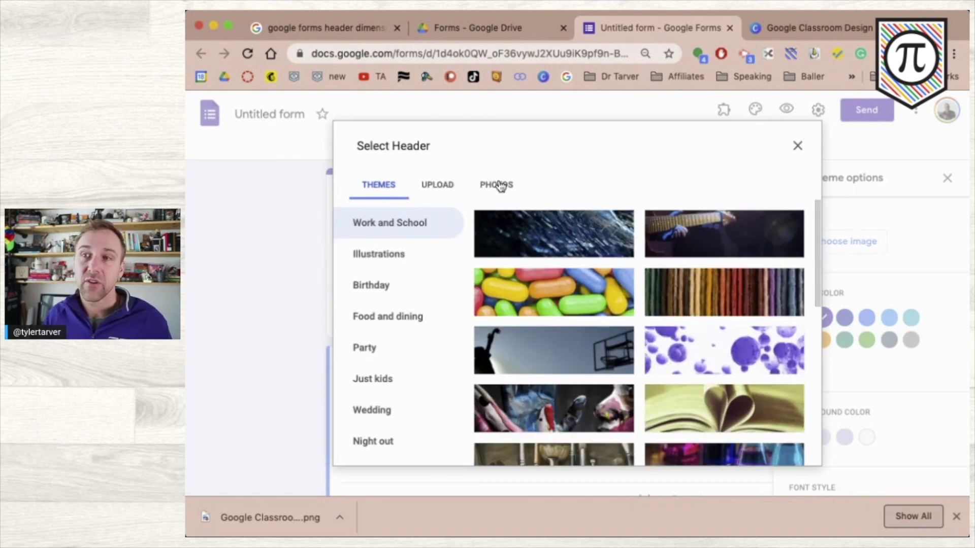
left_click(440, 186)
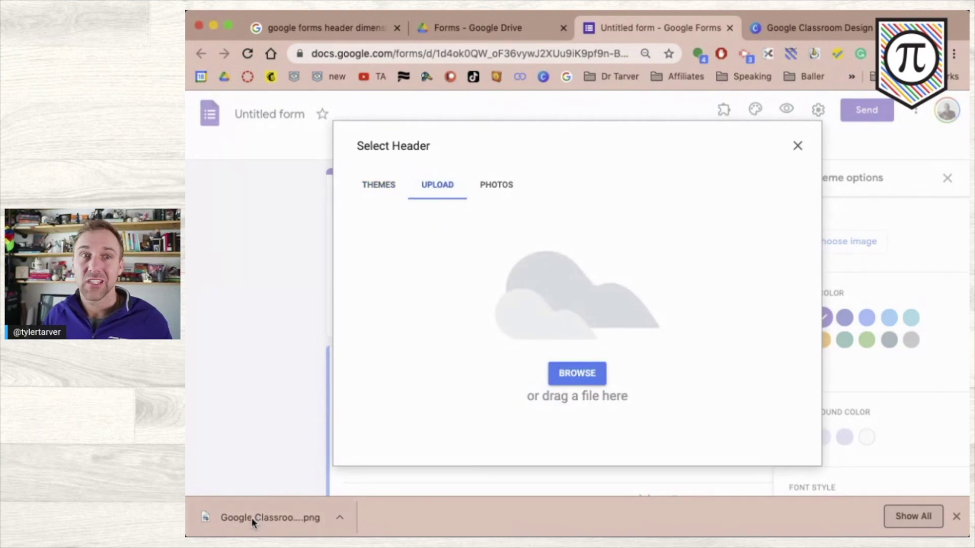
left_click_drag(273, 515, 508, 352)
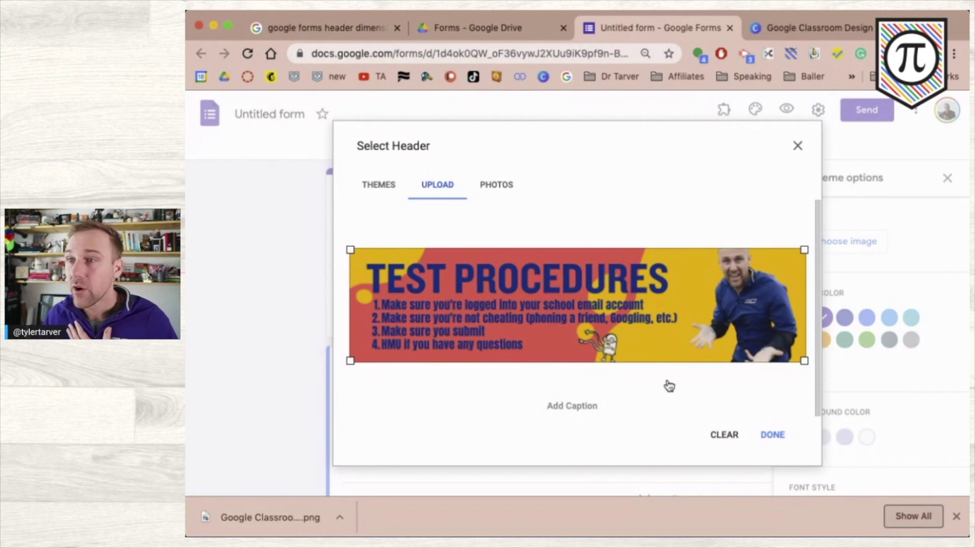
left_click(772, 436)
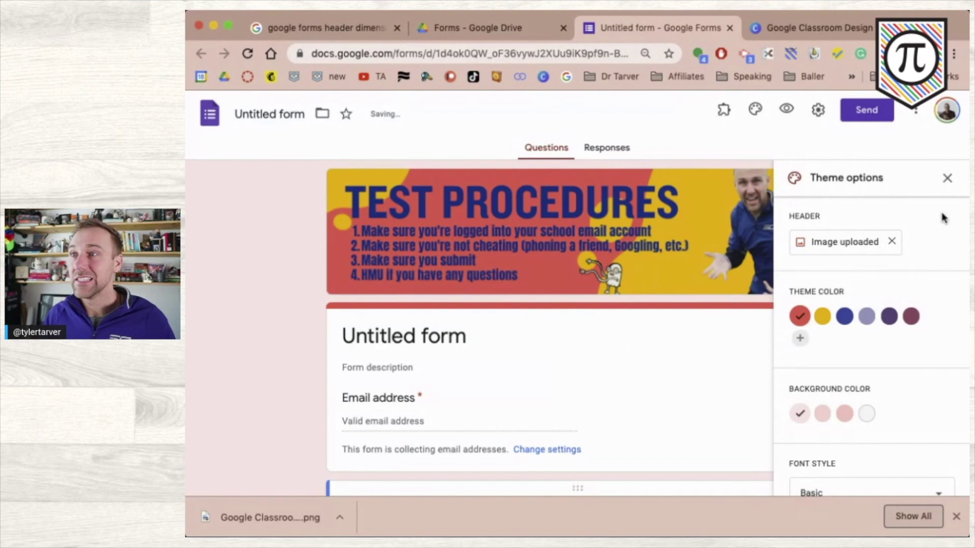
left_click(947, 178)
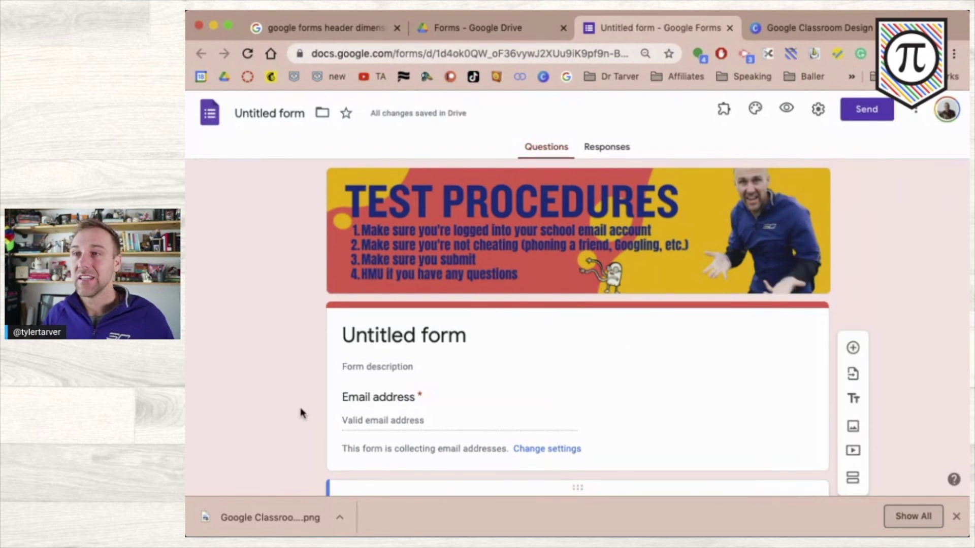
scroll(297, 434, "down", 1)
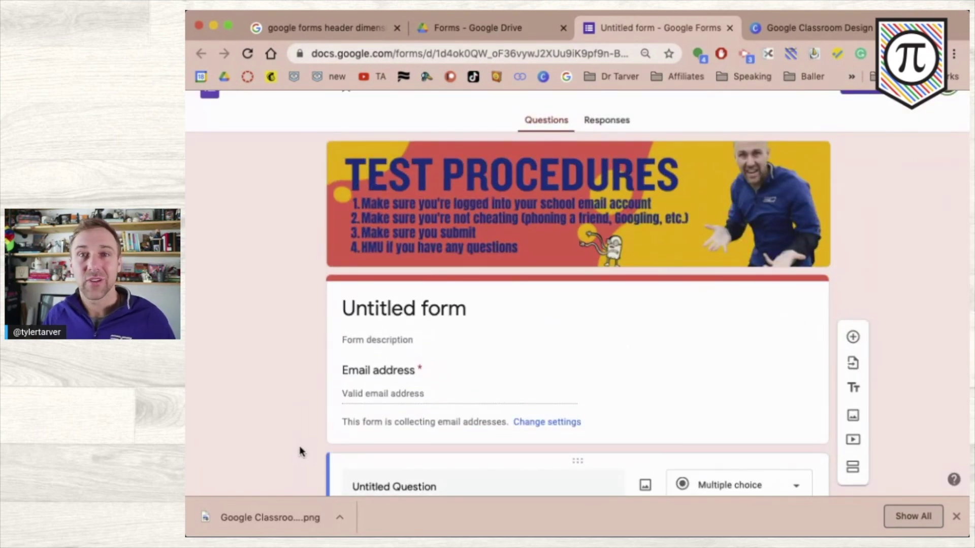
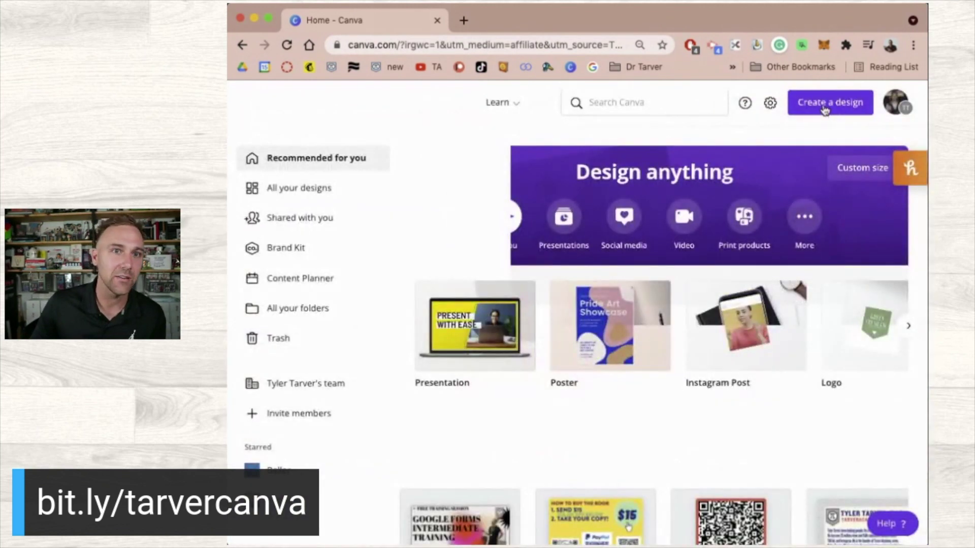
- Set up a new custom-size Canva design 4 in wide and 6.7 in high
left_click(826, 113)
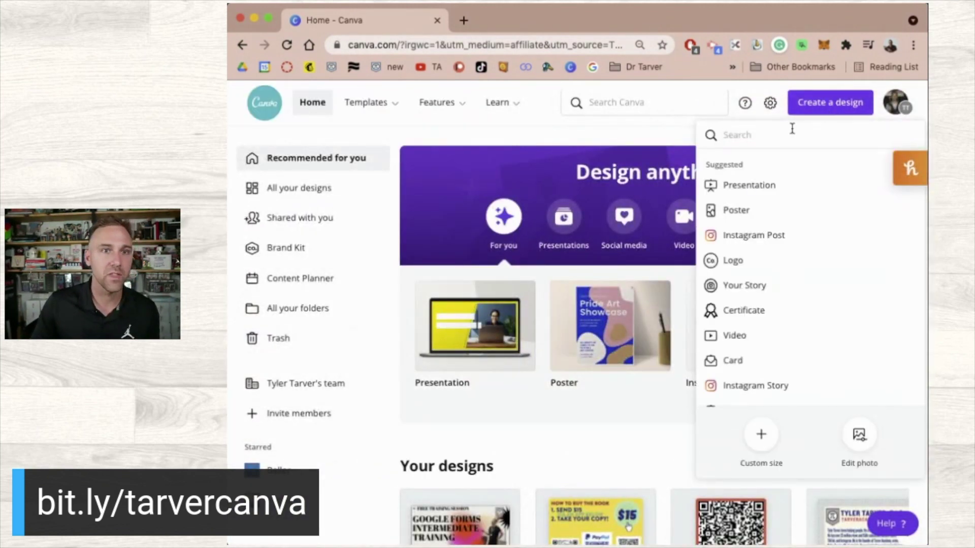
left_click(773, 442)
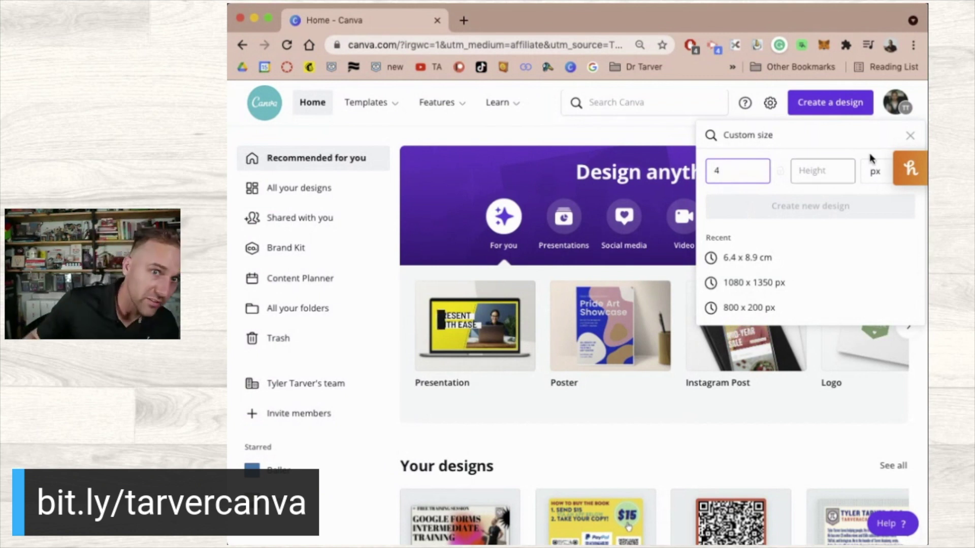
left_click(878, 179)
left_click(882, 208)
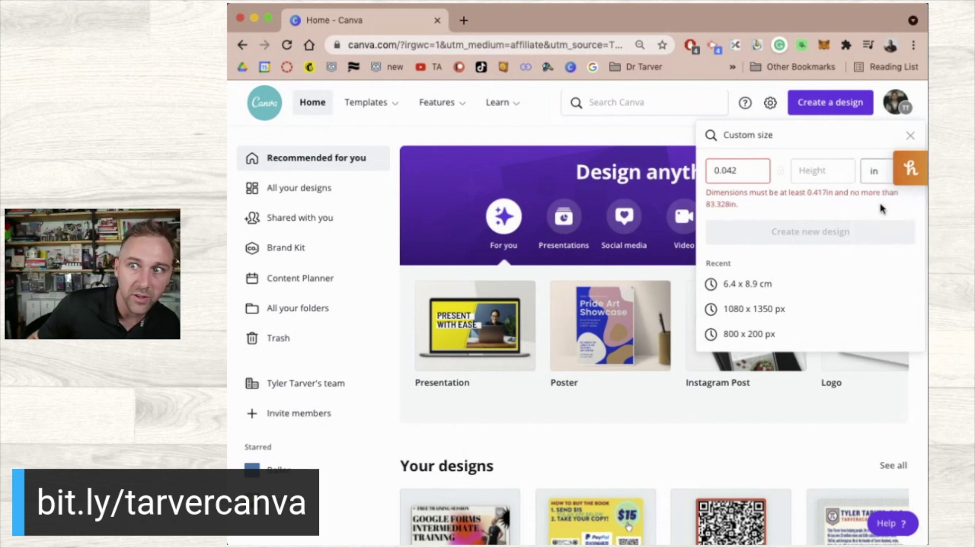
double_click(725, 175)
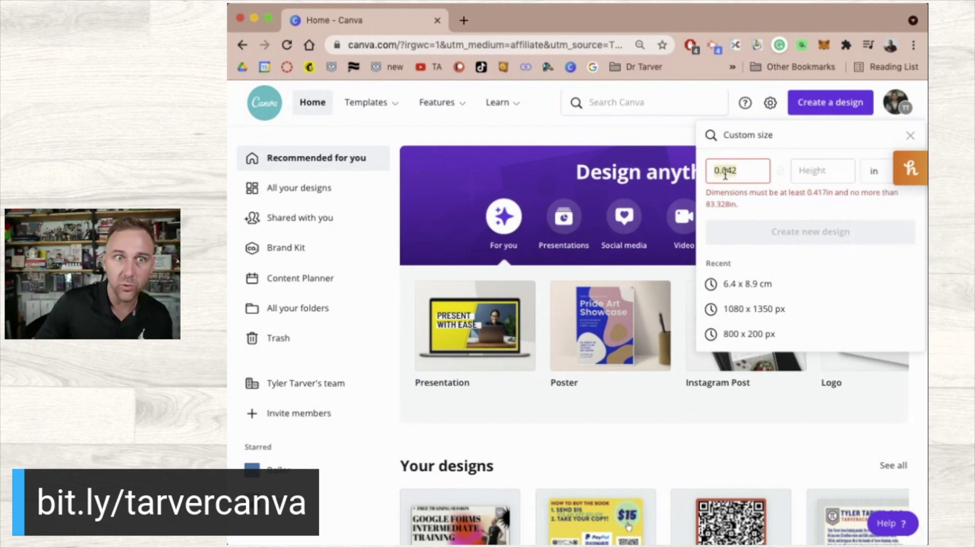
type("4")
key("Tab")
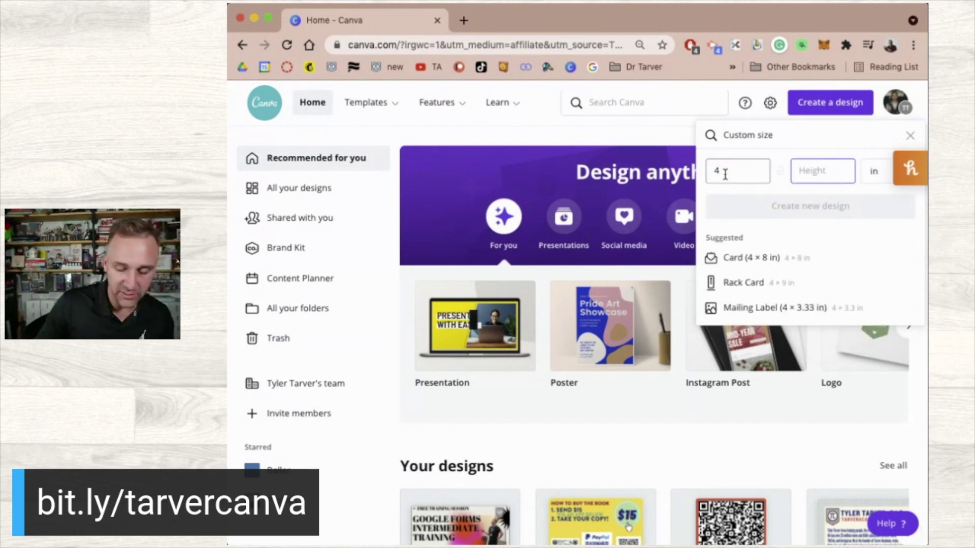
type("6")
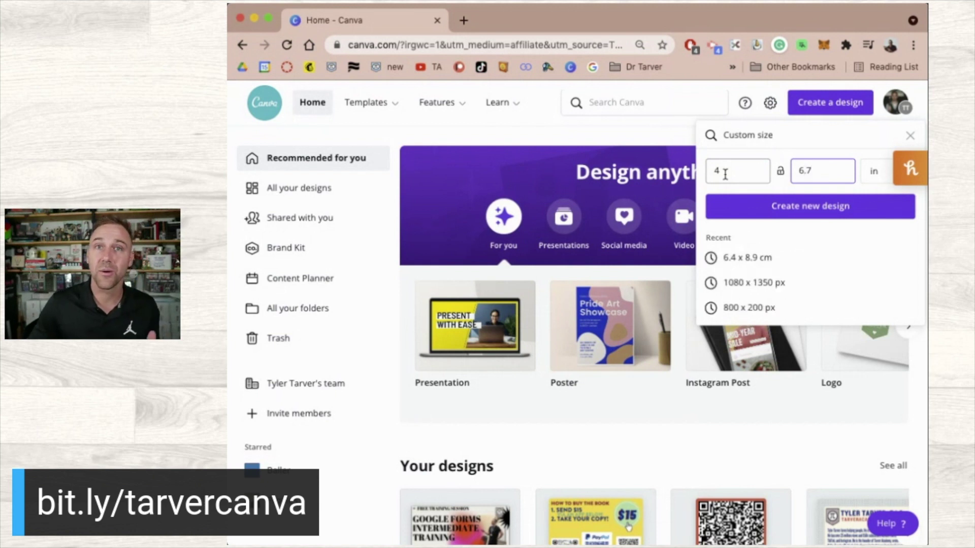
- Create a new custom-size design of 4 × 6.7 in and fill the page with the "How to use a mask?" template
type(".7")
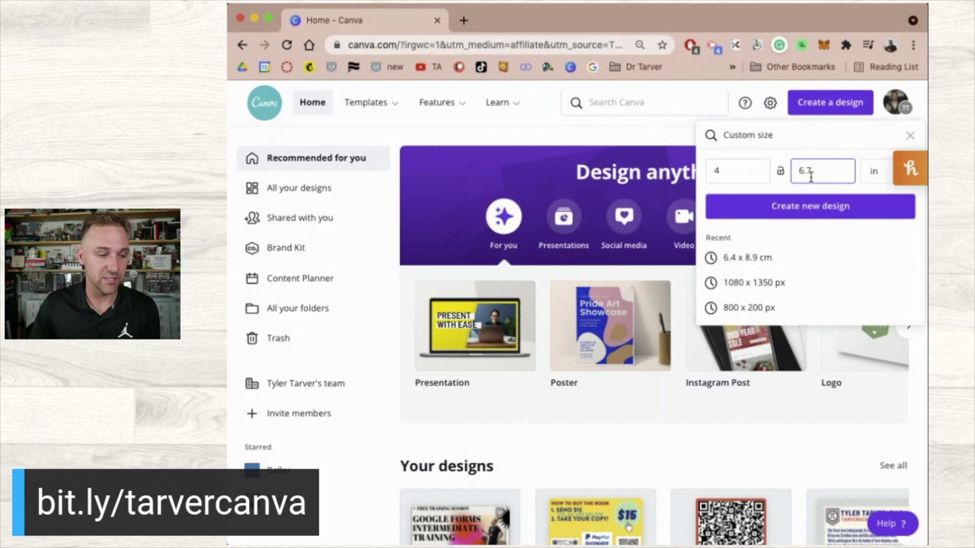
left_click(801, 207)
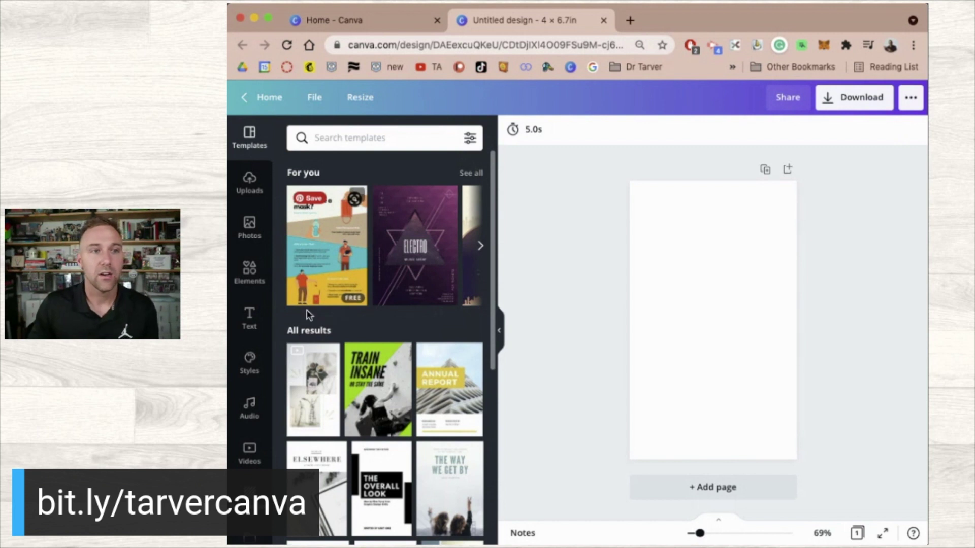
left_click(344, 264)
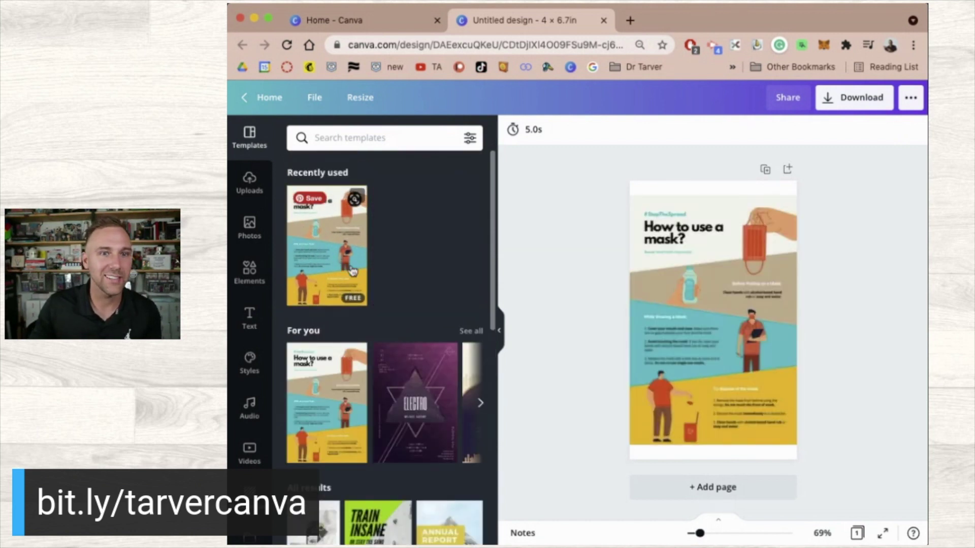
- Replace the page design with the red and yellow "PA/PER CRA/FT" book cover template
scroll(383, 305, "down", 5)
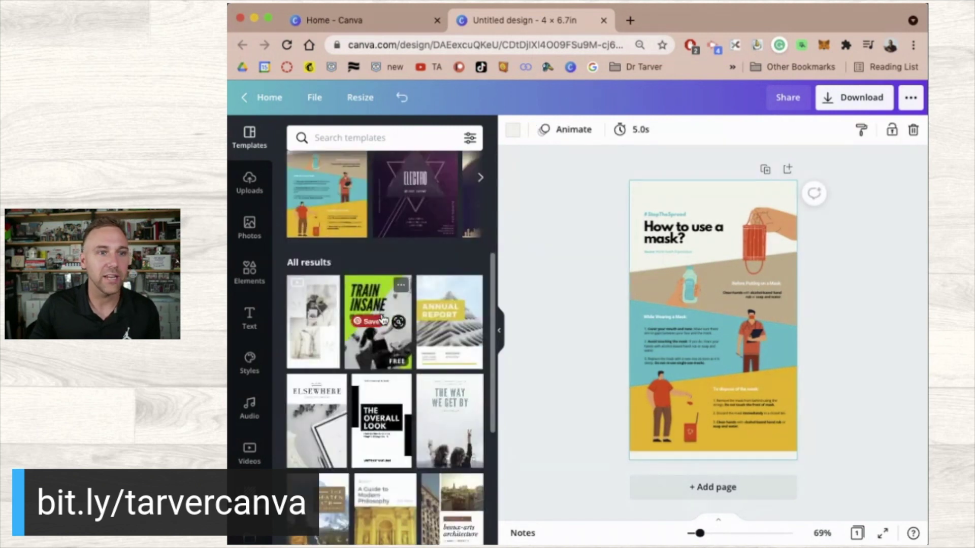
scroll(383, 319, "down", 8)
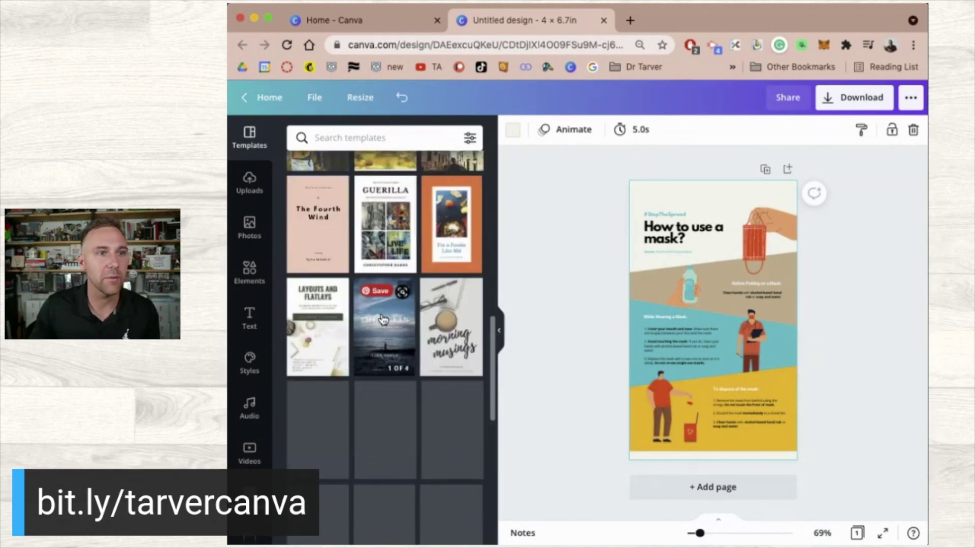
scroll(414, 369, "down", 7)
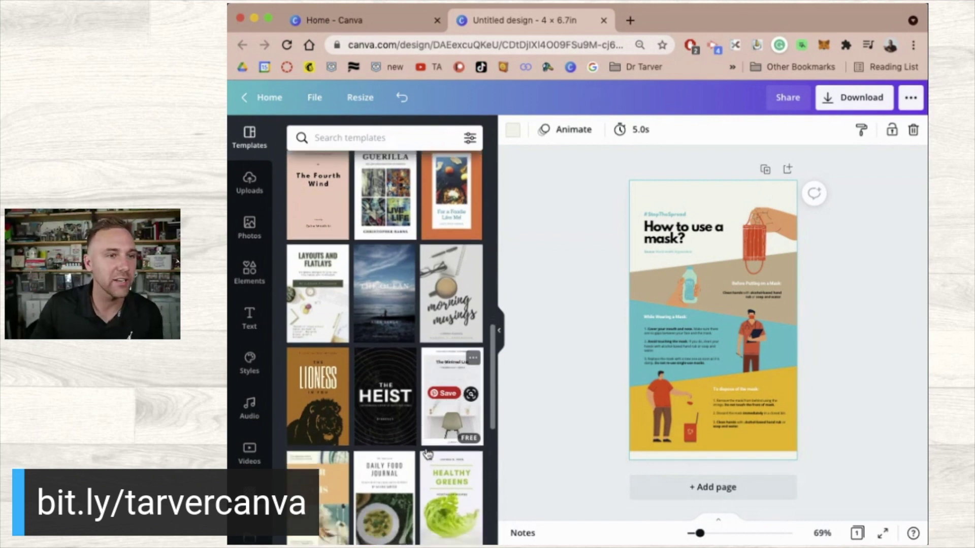
scroll(428, 453, "down", 2)
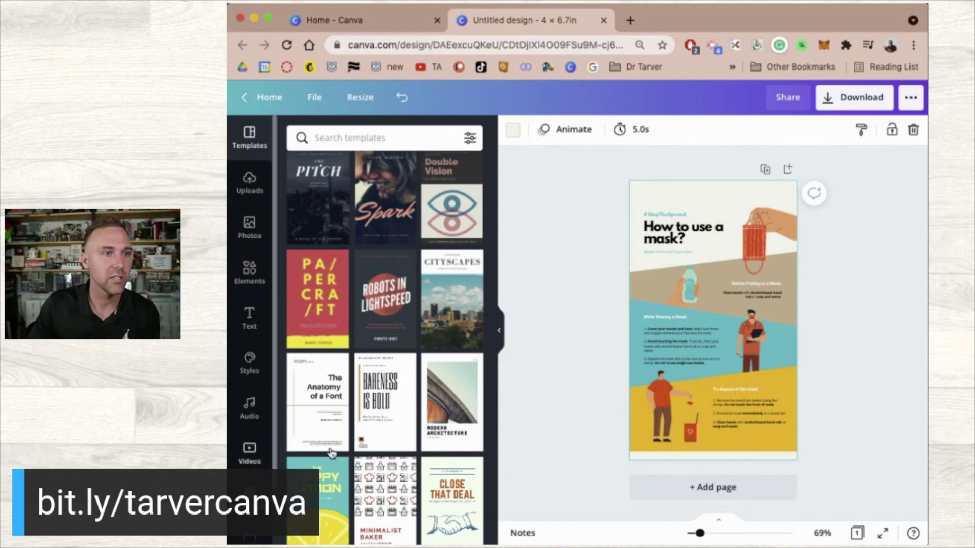
scroll(381, 453, "down", 2)
scroll(384, 371, "down", 7)
scroll(384, 371, "down", 11)
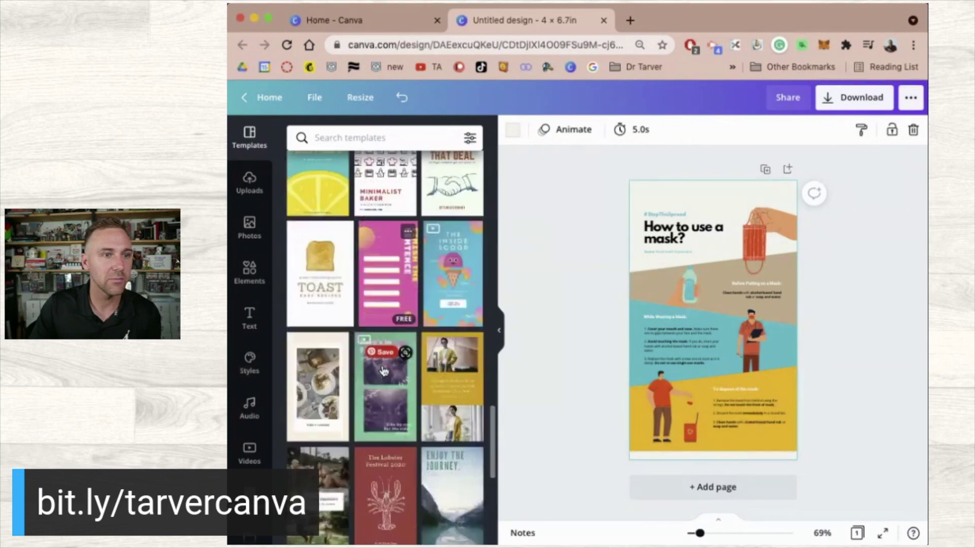
scroll(383, 371, "down", 9)
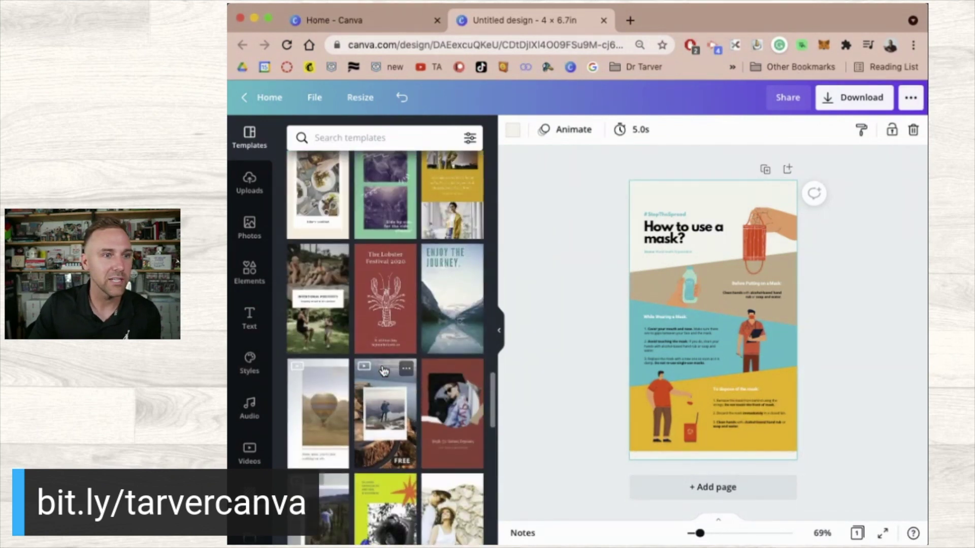
scroll(383, 371, "down", 12)
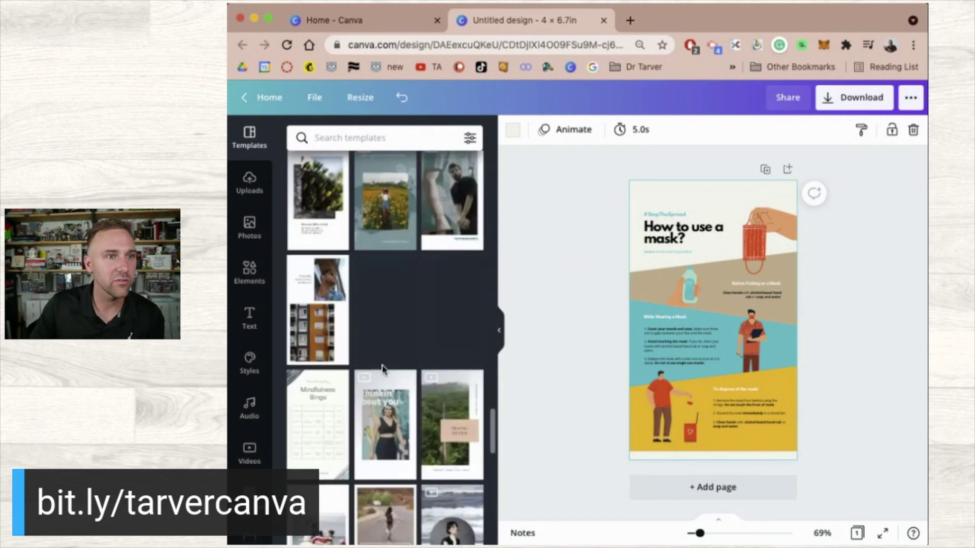
scroll(384, 371, "down", 3)
scroll(383, 371, "down", 11)
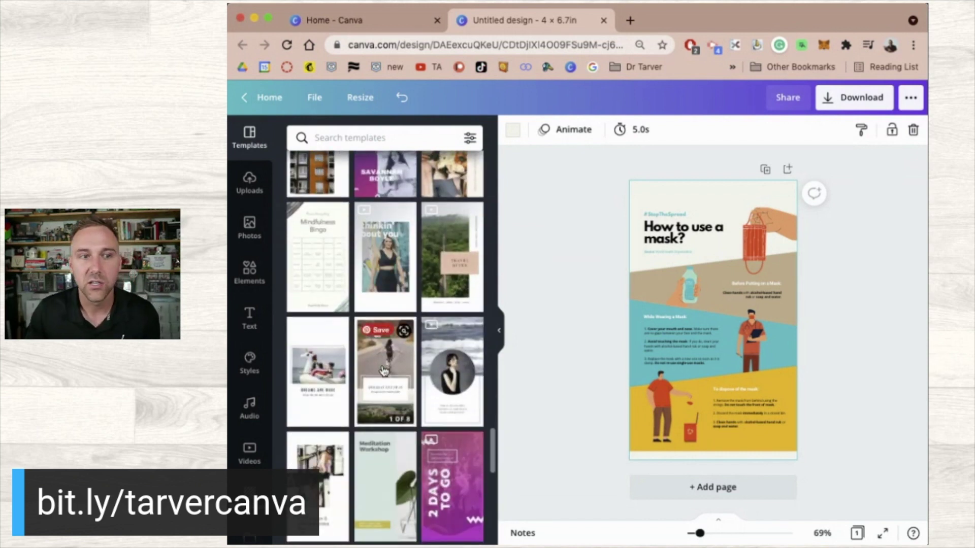
scroll(383, 371, "up", 1)
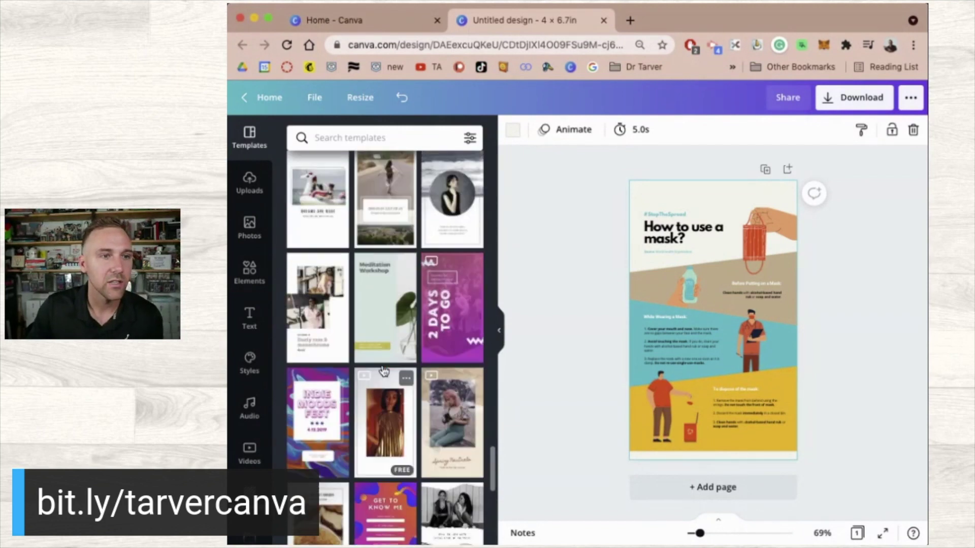
scroll(383, 371, "up", 10)
scroll(365, 396, "down", 4)
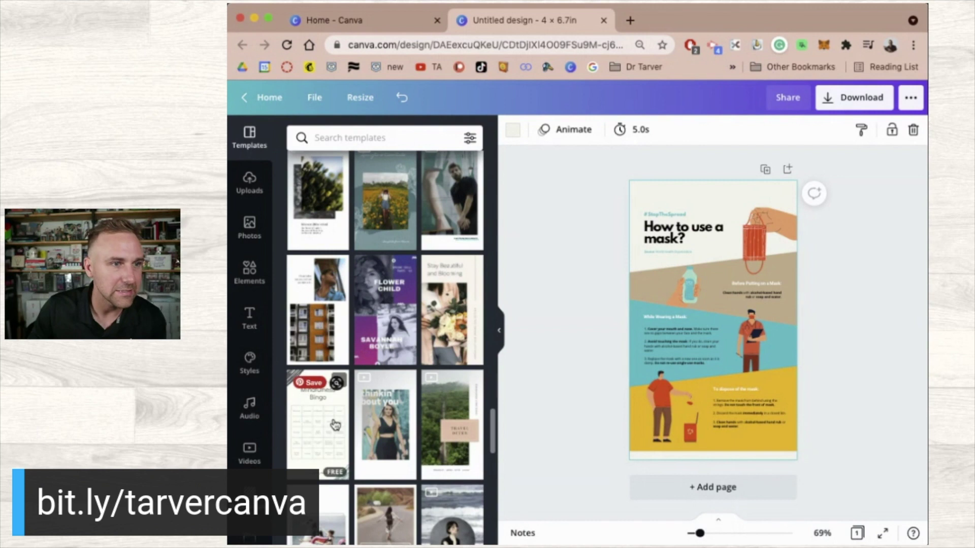
scroll(336, 365, "up", 6)
scroll(333, 350, "up", 3)
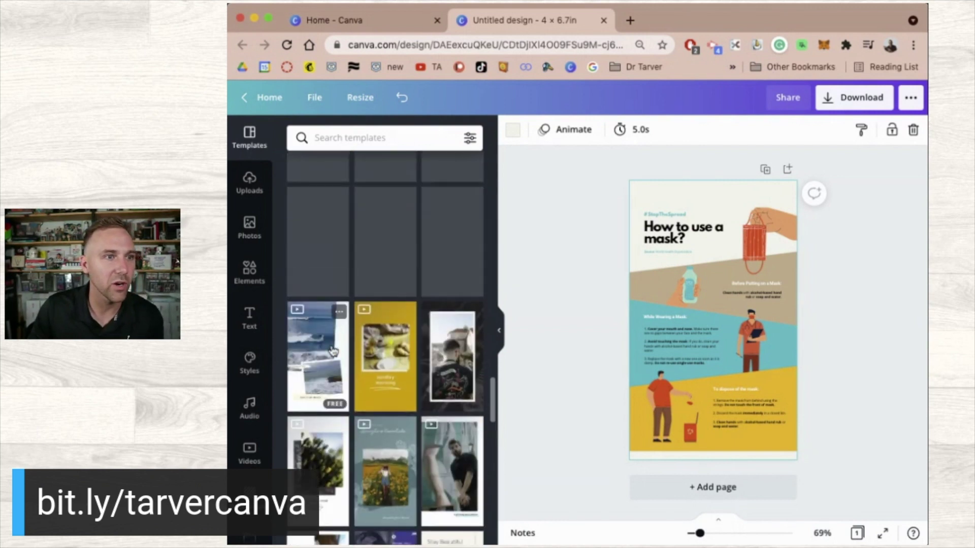
scroll(368, 237, "up", 5)
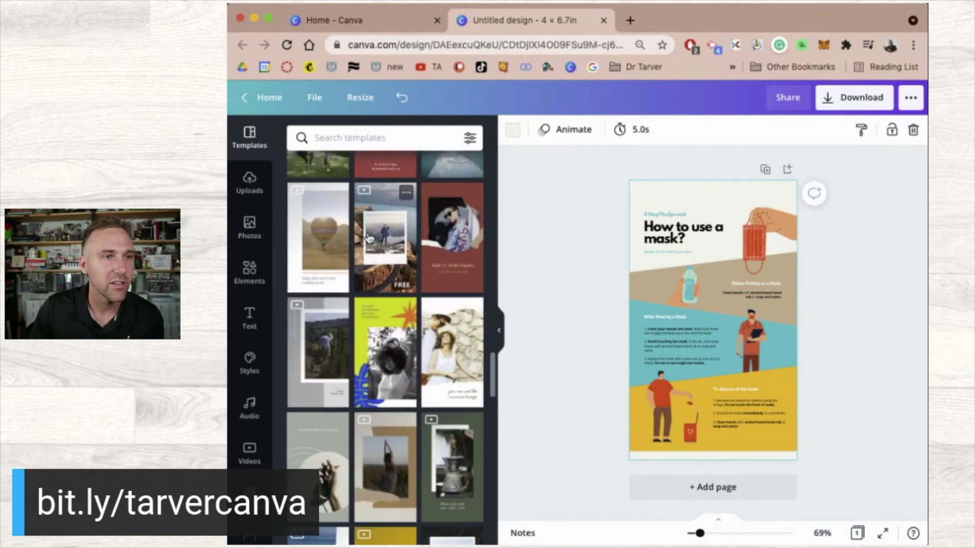
scroll(367, 231, "up", 10)
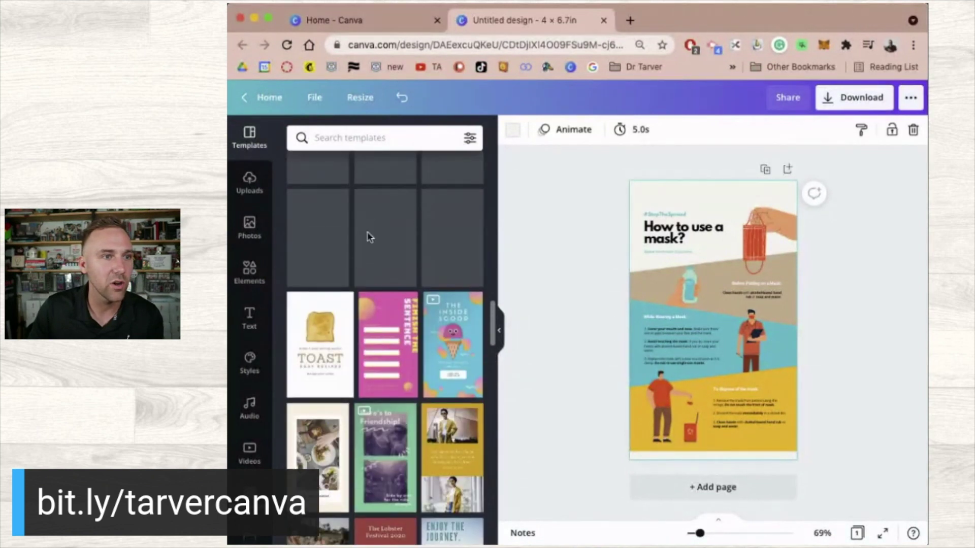
scroll(368, 237, "up", 2)
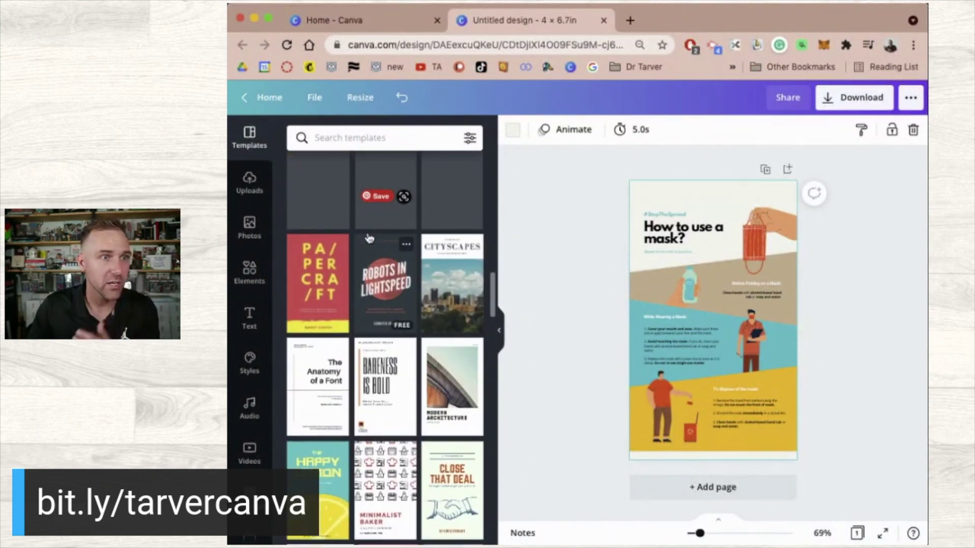
left_click(325, 283)
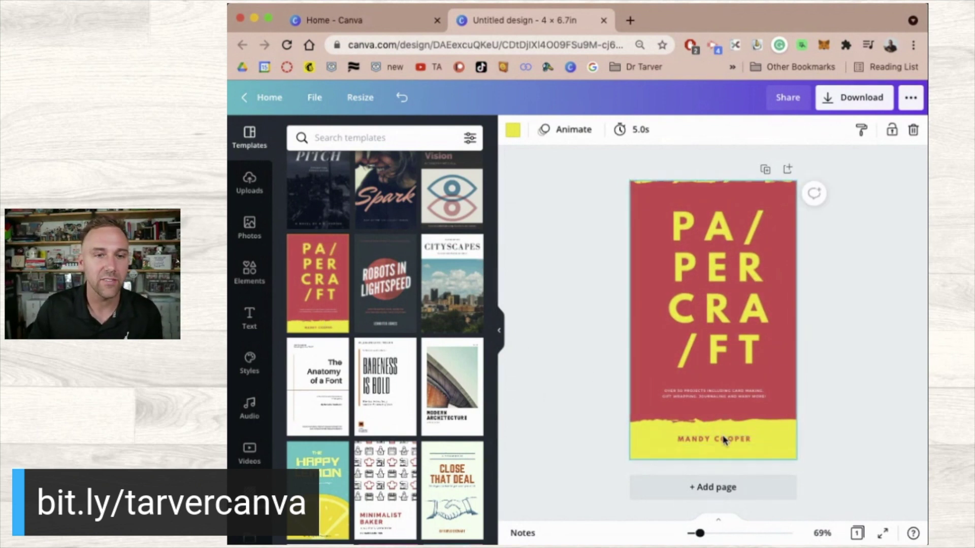
- Move the author name toward the left edge of the yellow band and delete the small description text under the title
left_click_drag(723, 441, 683, 425)
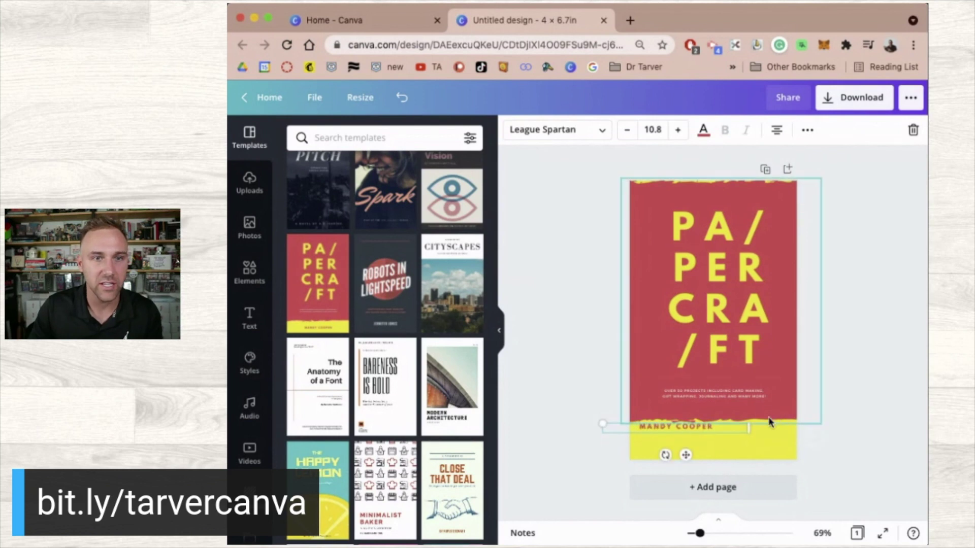
left_click_drag(688, 438, 690, 442)
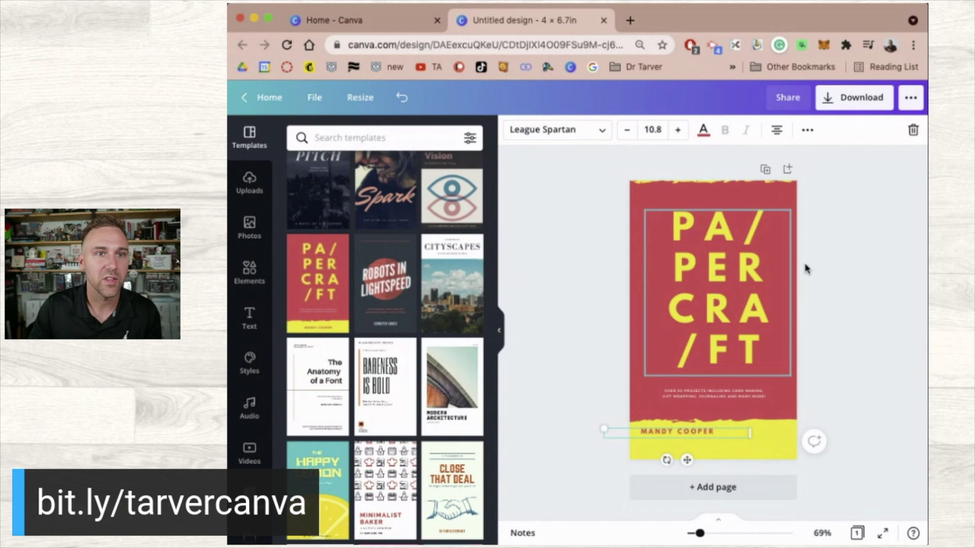
double_click(699, 227)
left_click(587, 243)
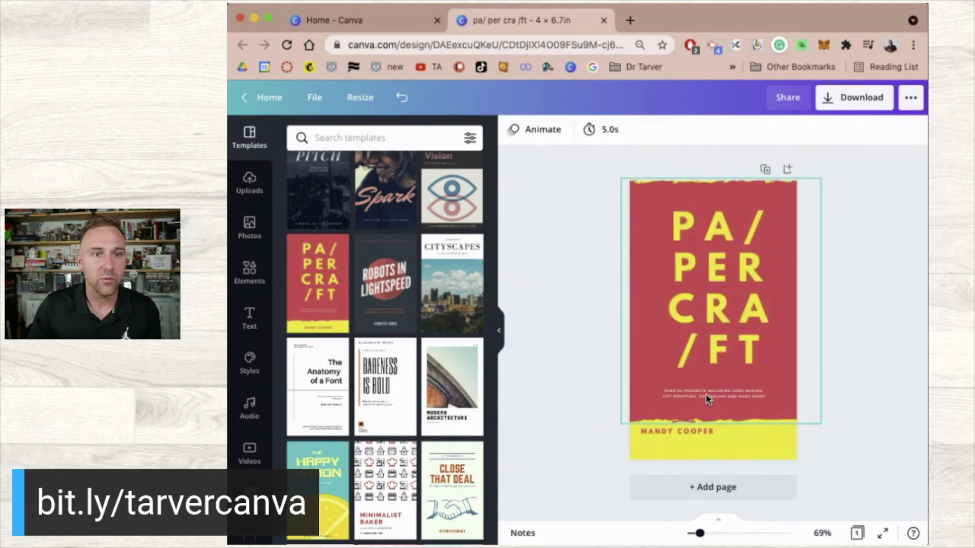
left_click(708, 397)
key("Delete")
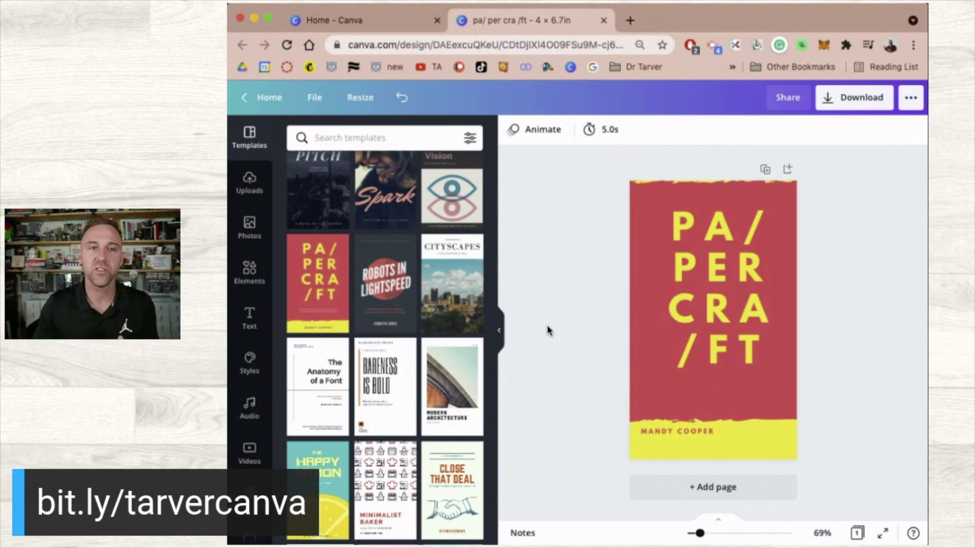
- Shift the large title up and to the left on the cover and replace its text with "class/"
left_click(737, 303)
left_click_drag(736, 302, 713, 292)
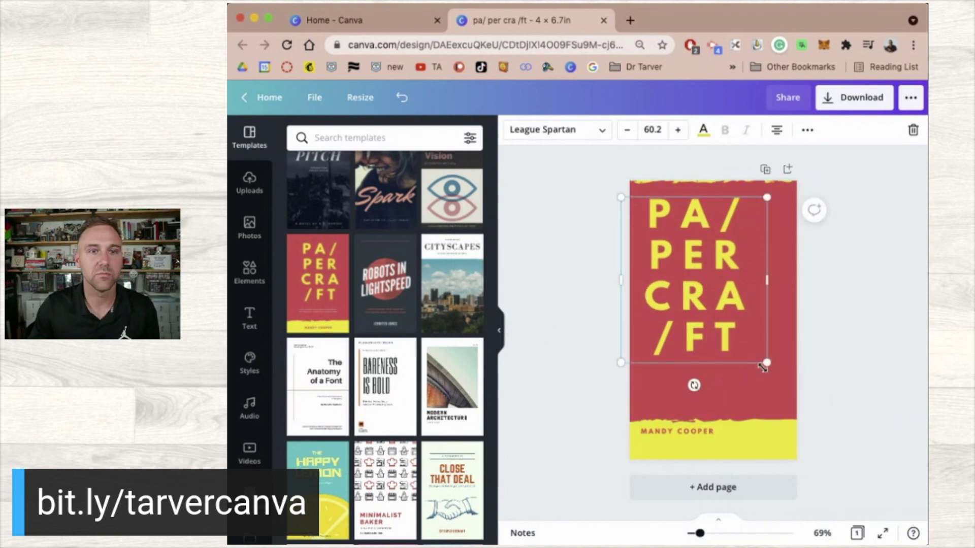
double_click(749, 350)
key("super+a")
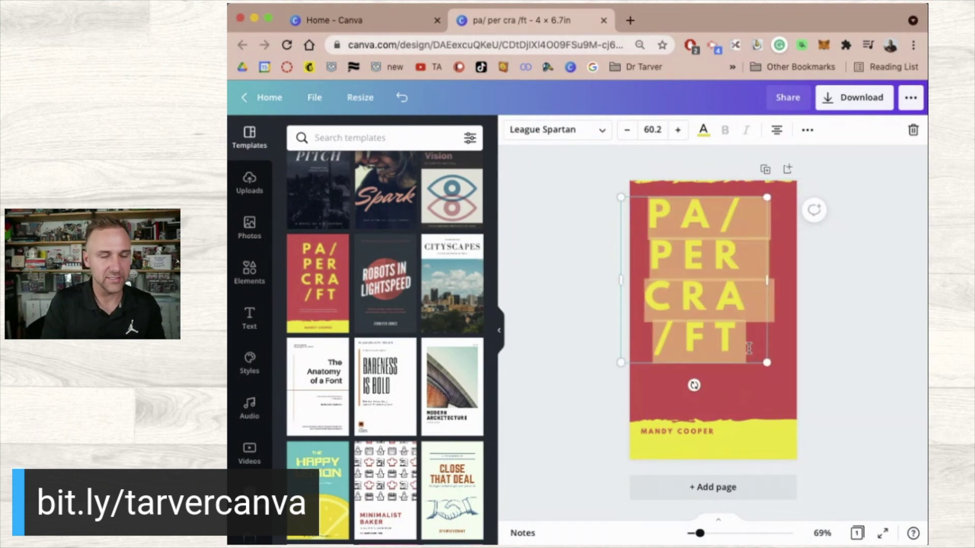
type("class/")
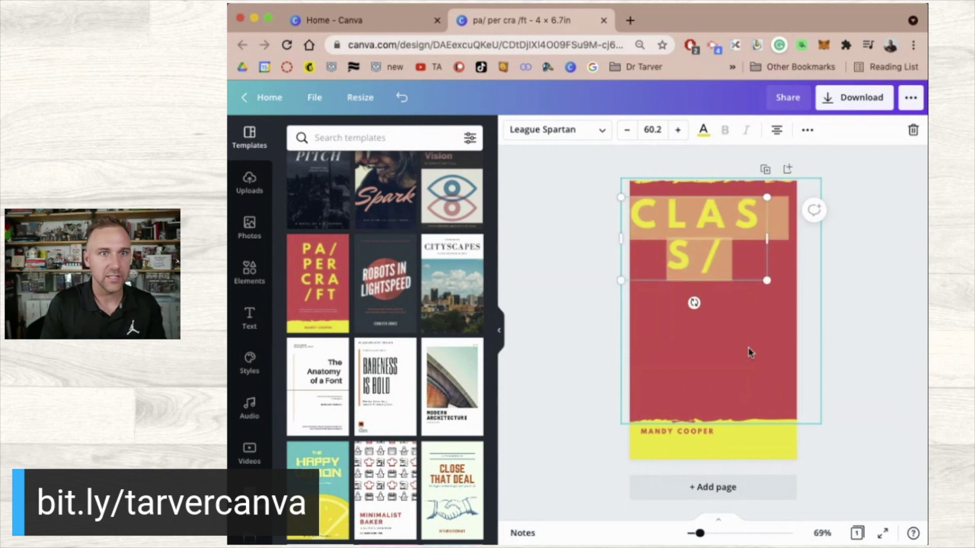
- Reduce the font size of the CLASS/ text to 15
left_click(627, 130)
left_click(627, 130)
left_click(627, 130)
left_click(627, 130)
left_click(627, 130)
left_click(627, 130)
left_click(627, 130)
left_click(627, 130)
left_click(656, 133)
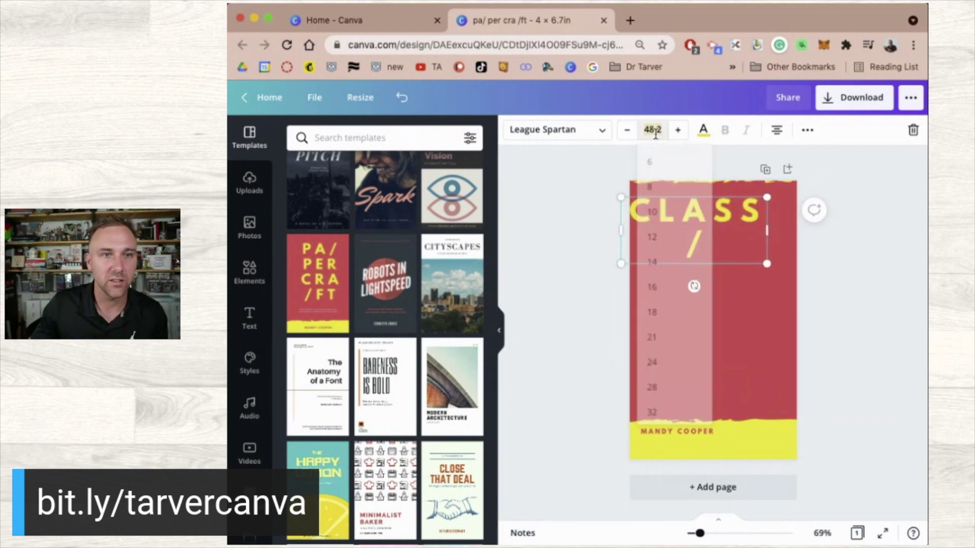
type("38")
key("Return")
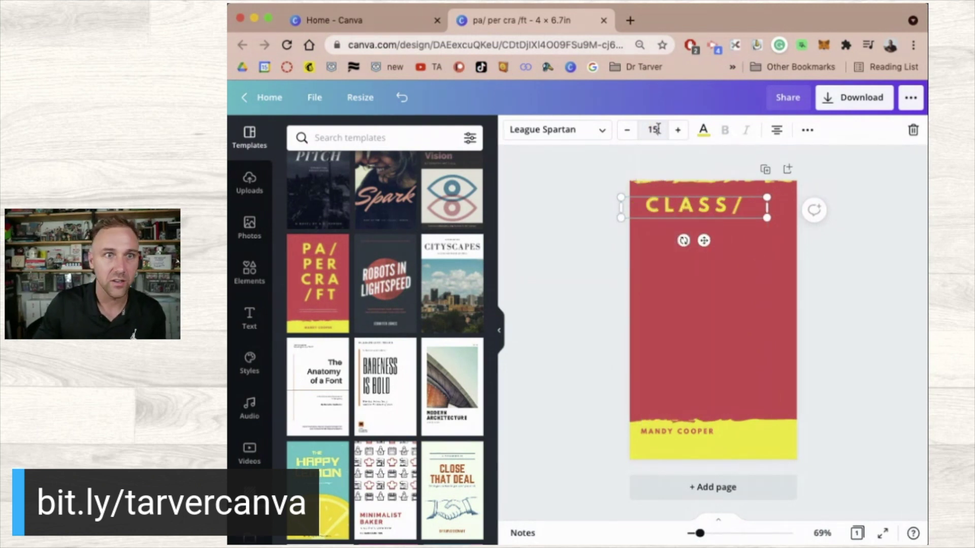
key("Return")
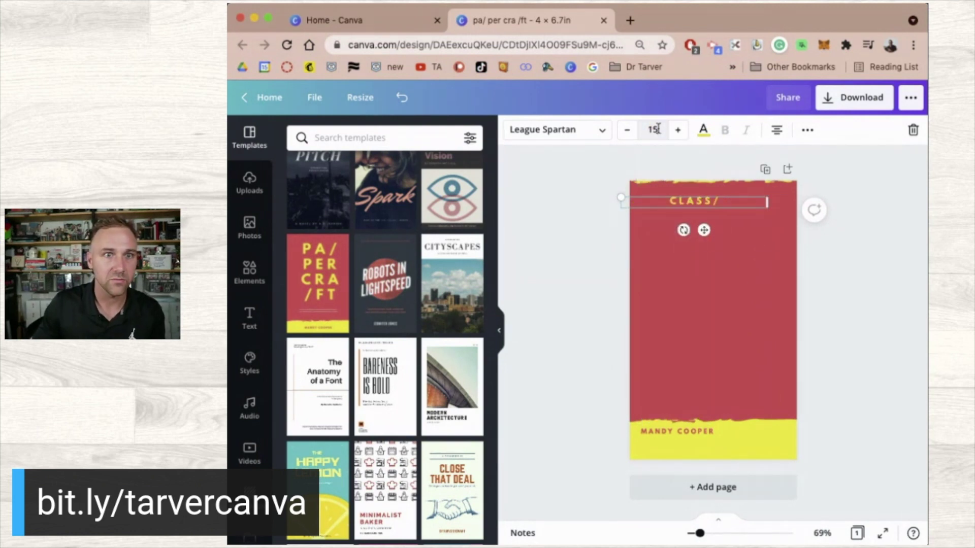
- Left-align the CLASS/ text within its text box
double_click(709, 200)
left_click(776, 128)
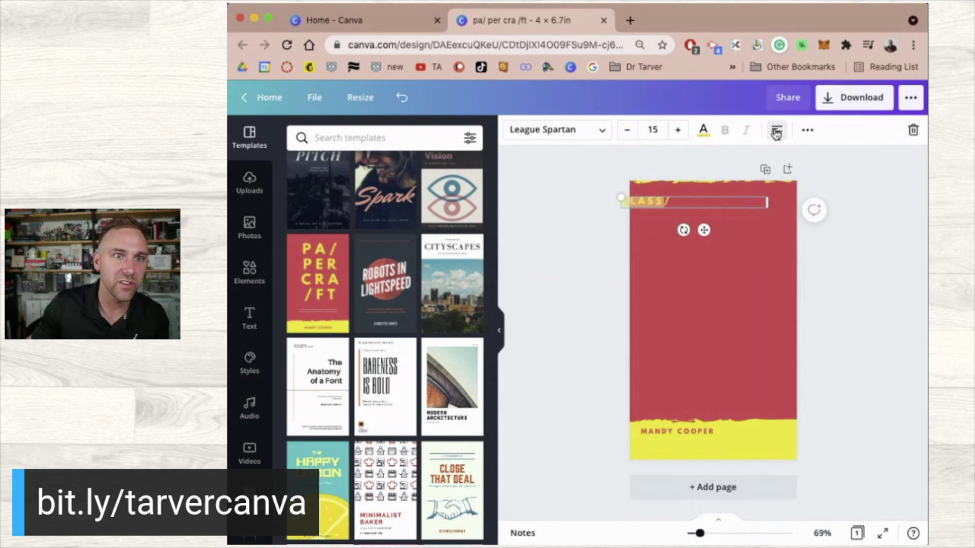
left_click(571, 207)
- Position the CLASS/ line near the cover's upper-left corner and add a copy directly beneath it reading "TEACHER/"
mouse_move(668, 202)
left_mouse_down()
mouse_move(684, 195)
mouse_move(677, 210)
left_mouse_up()
double_click(666, 208)
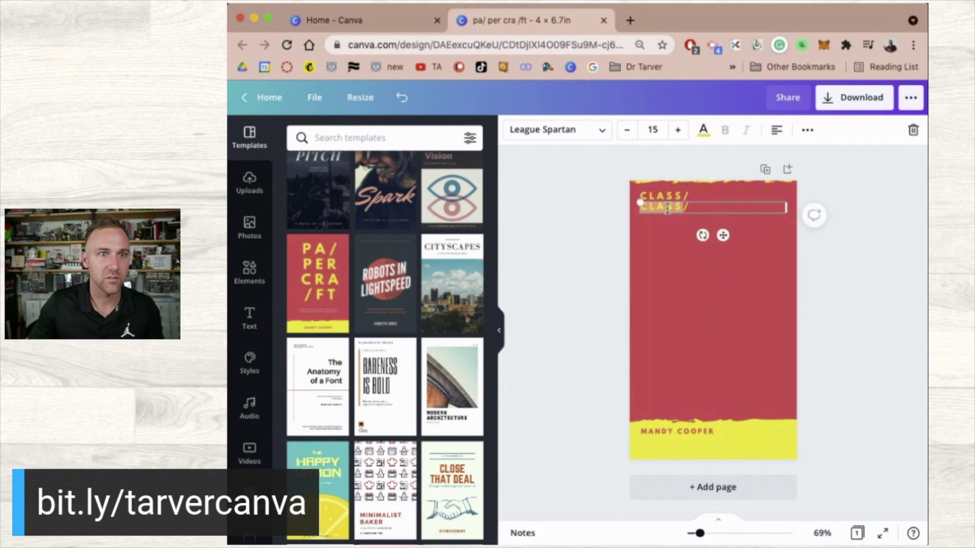
type("YEAR")
- Collapse the template library and reduce the letter spacing of the TEACHER/ line to 28
key("ctrl+a")
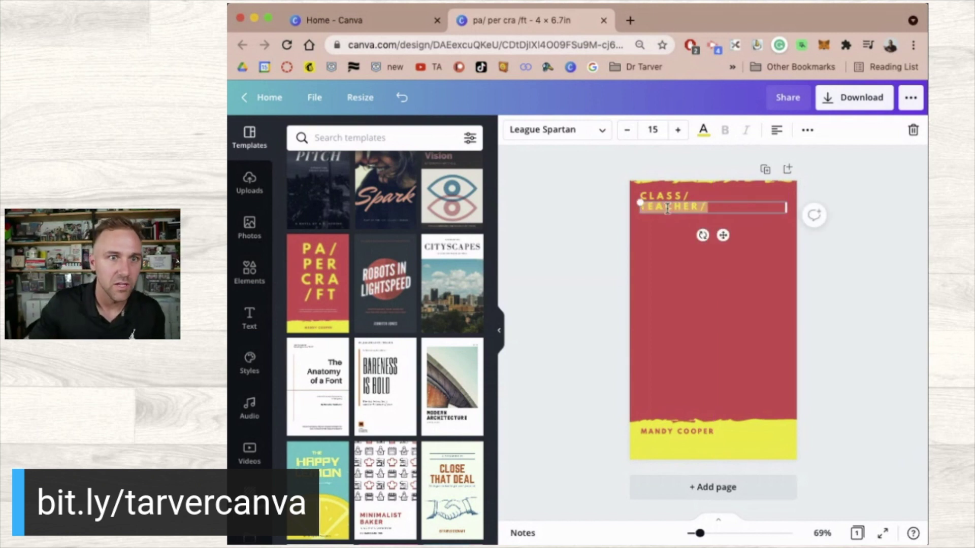
left_click(806, 131)
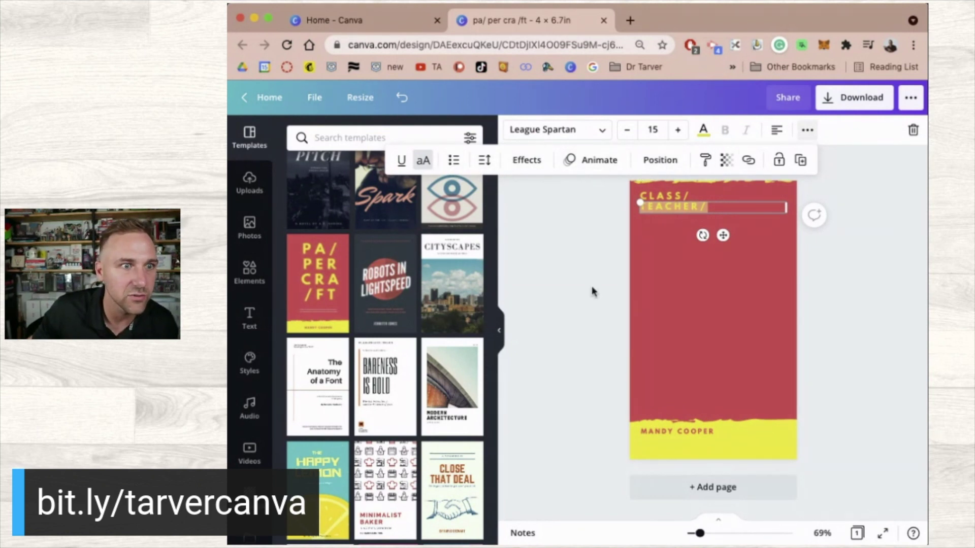
left_click(504, 343)
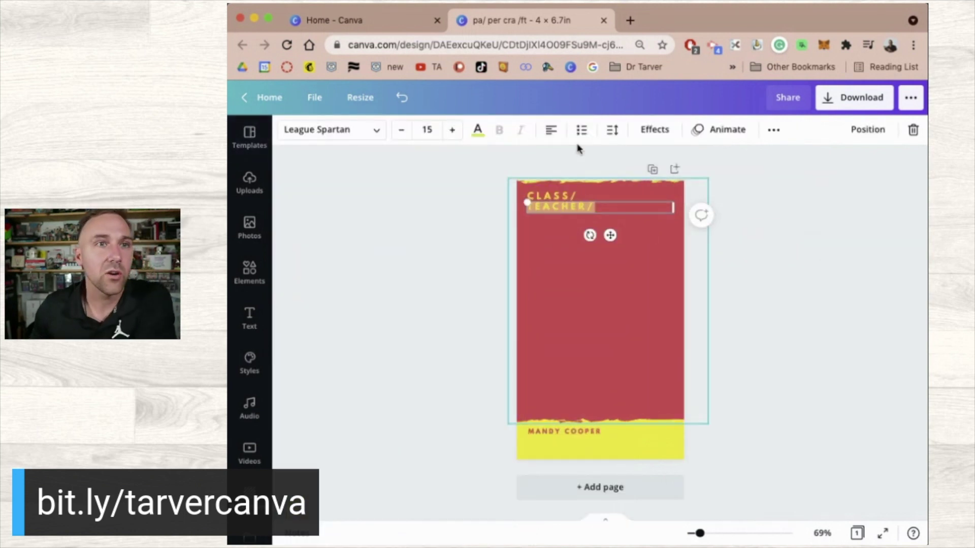
left_click(613, 131)
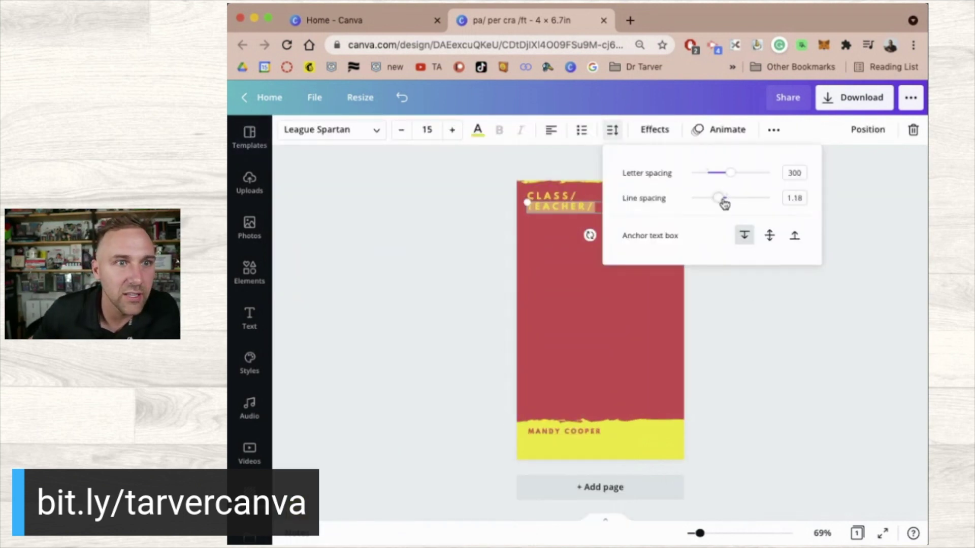
left_click_drag(729, 175, 707, 175)
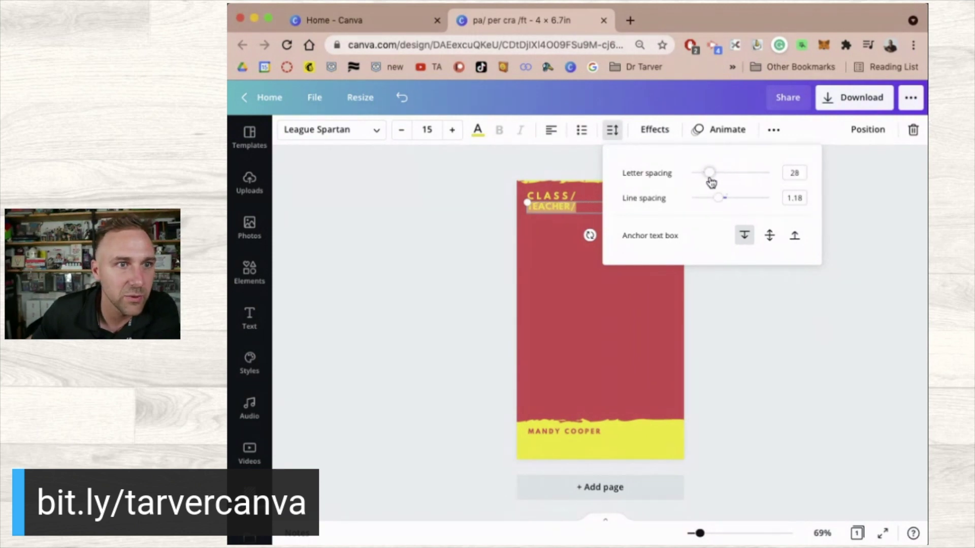
- Set the letter spacing of the CLASS/ line to 164
left_click(468, 241)
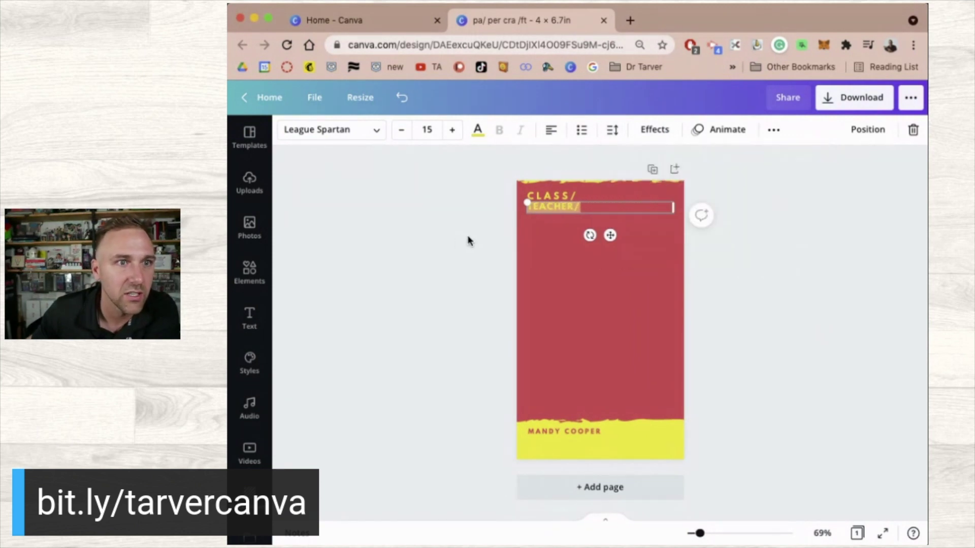
left_click(552, 197)
double_click(543, 192)
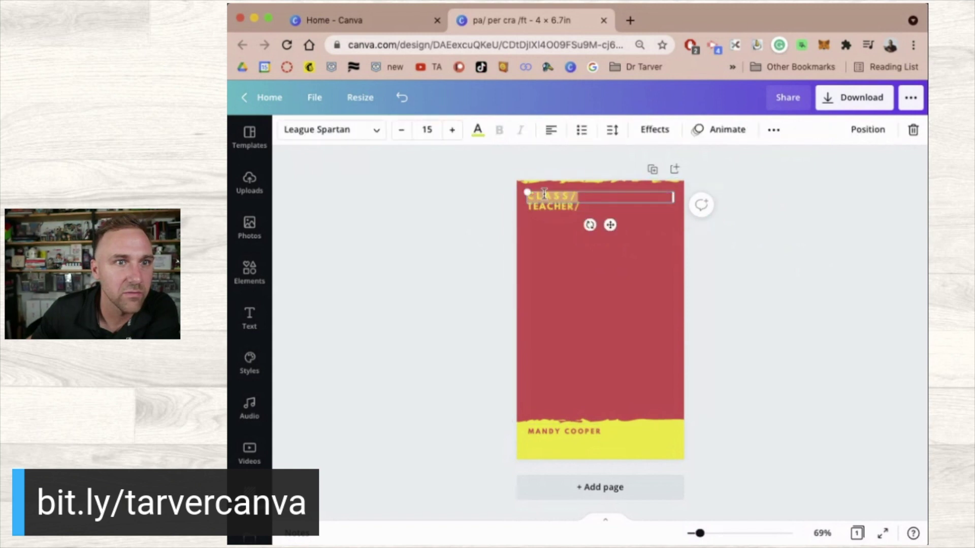
left_click(615, 134)
mouse_move(730, 178)
left_mouse_down()
mouse_move(714, 178)
mouse_move(722, 177)
left_mouse_up()
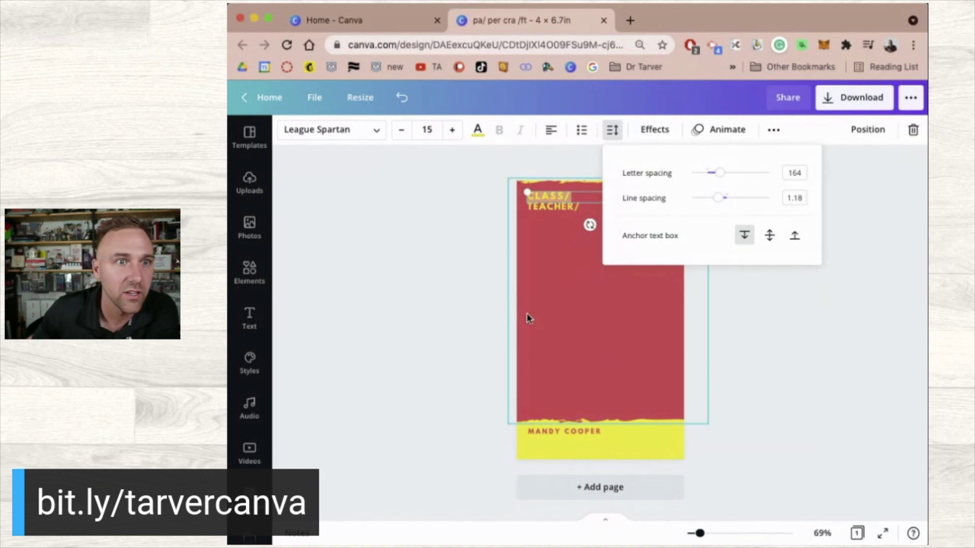
- Move the TEACHER/ line slightly down to leave a small gap beneath the CLASS/ line
left_click(587, 327)
left_click(393, 342)
left_click_drag(552, 203, 552, 210)
left_click(426, 308)
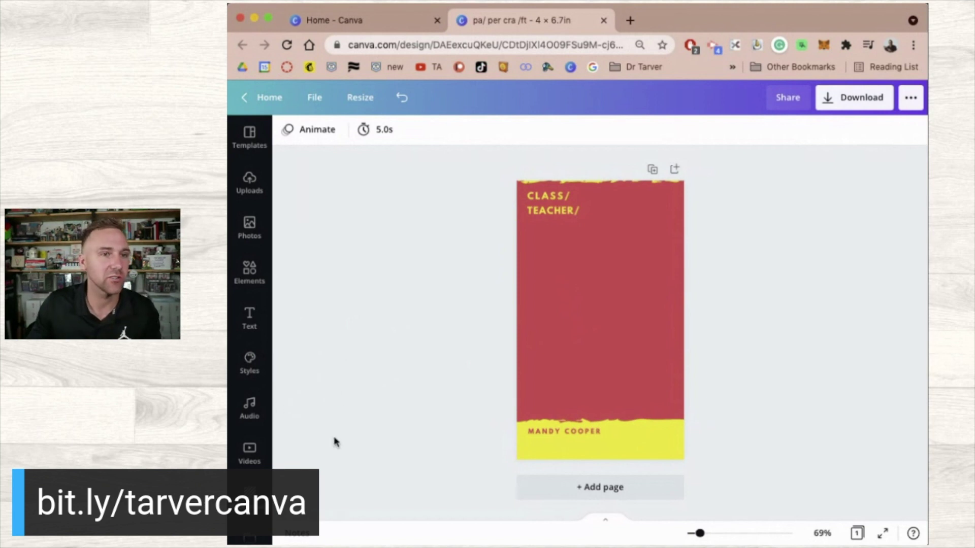
left_click(653, 460)
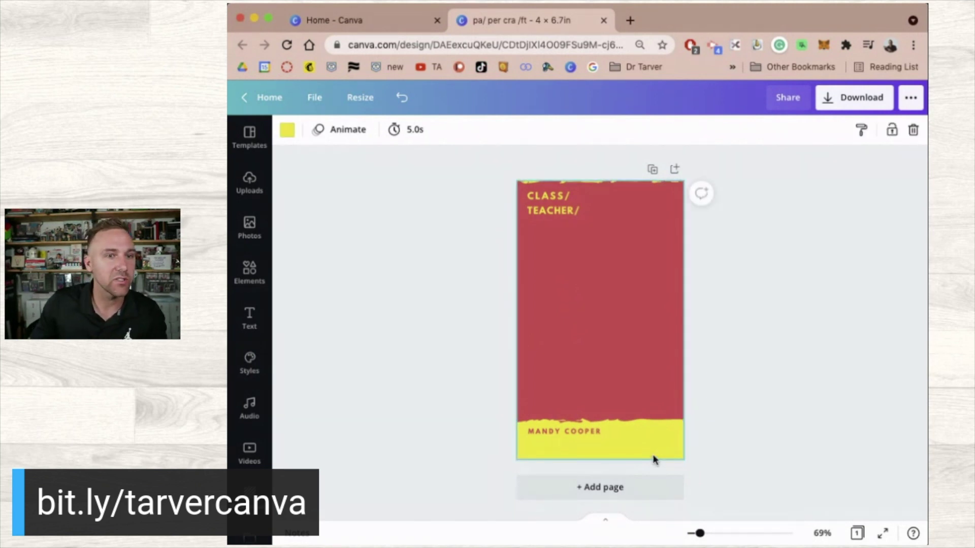
mouse_move(635, 447)
left_mouse_down()
mouse_move(631, 366)
mouse_move(636, 452)
left_mouse_up()
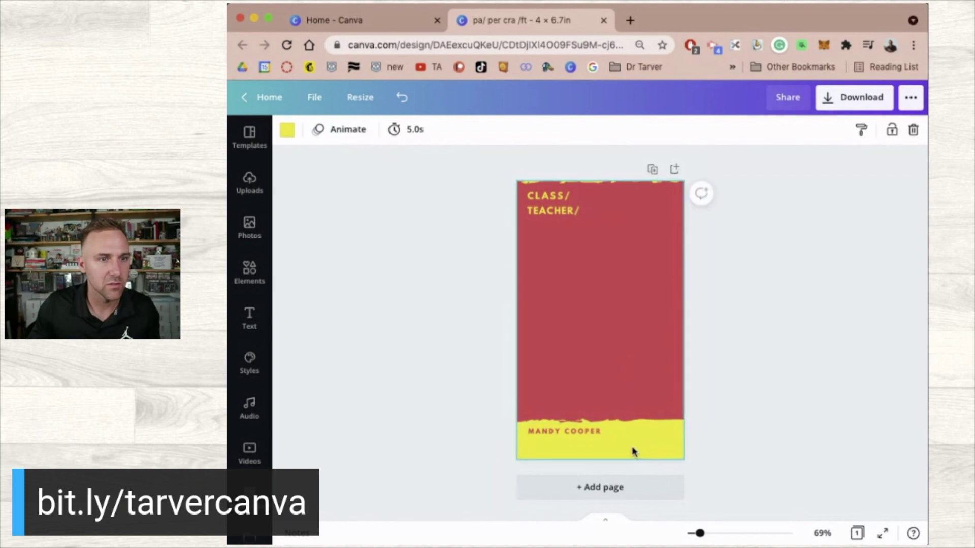
- Search the elements library for "box"
left_click(250, 274)
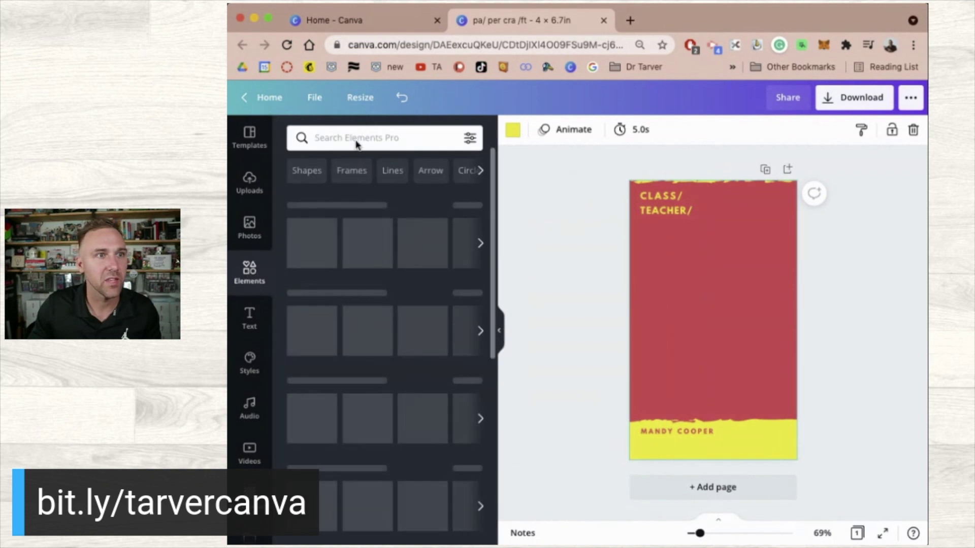
left_click(354, 137)
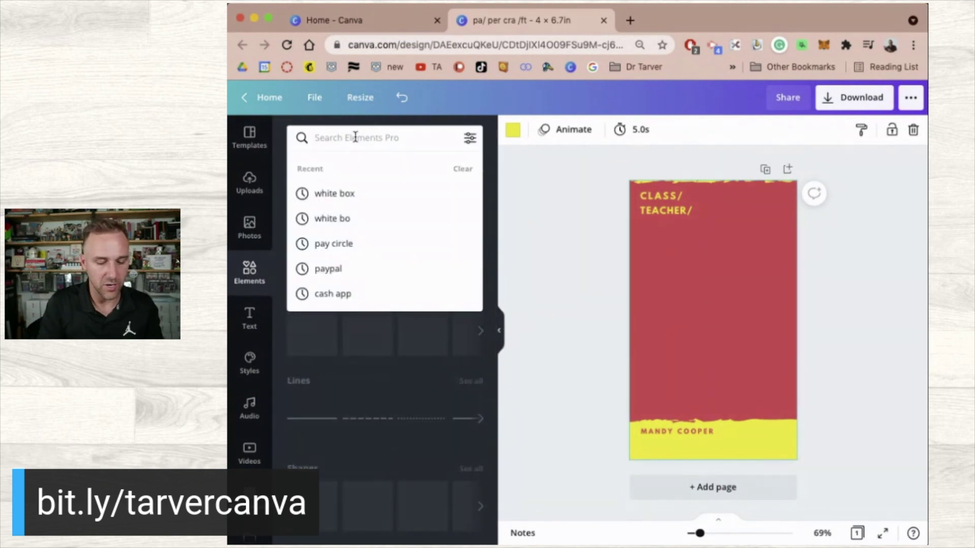
type("box")
key("Return")
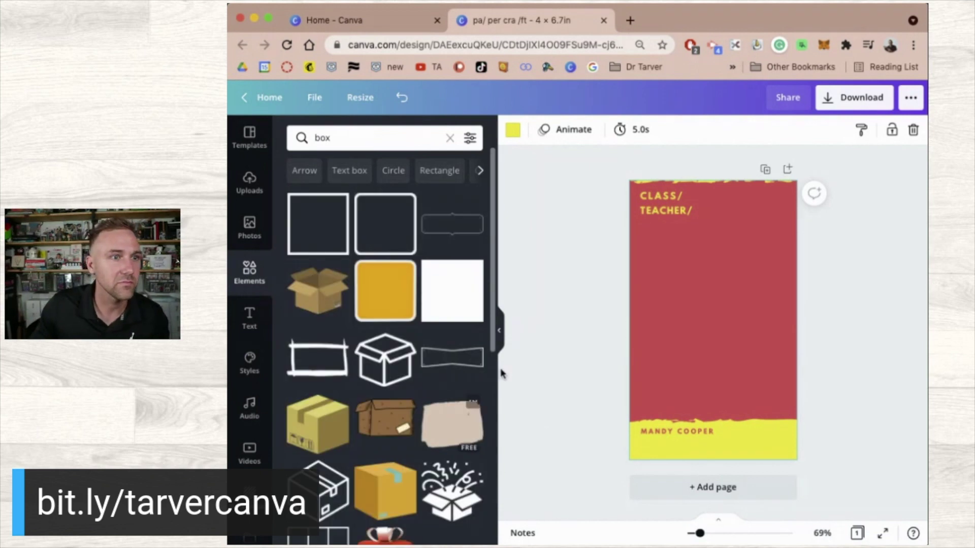
- Look through the box graphics for a shape that suits the cover
scroll(380, 435, "down", 4)
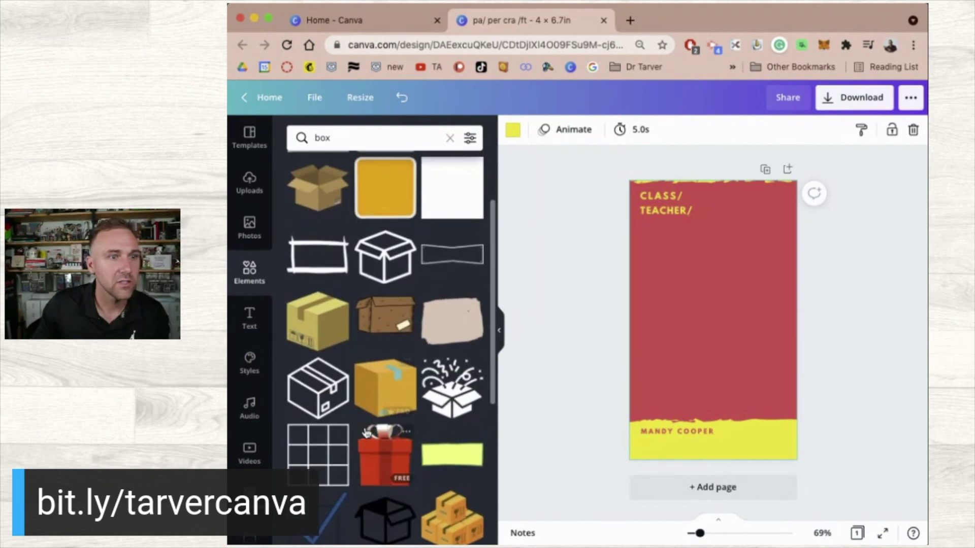
scroll(366, 433, "down", 5)
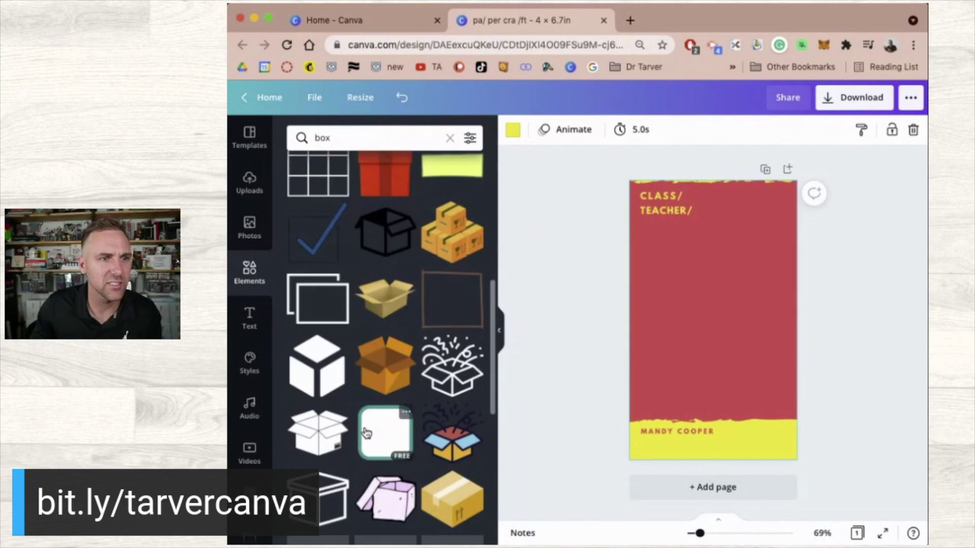
scroll(365, 432, "down", 5)
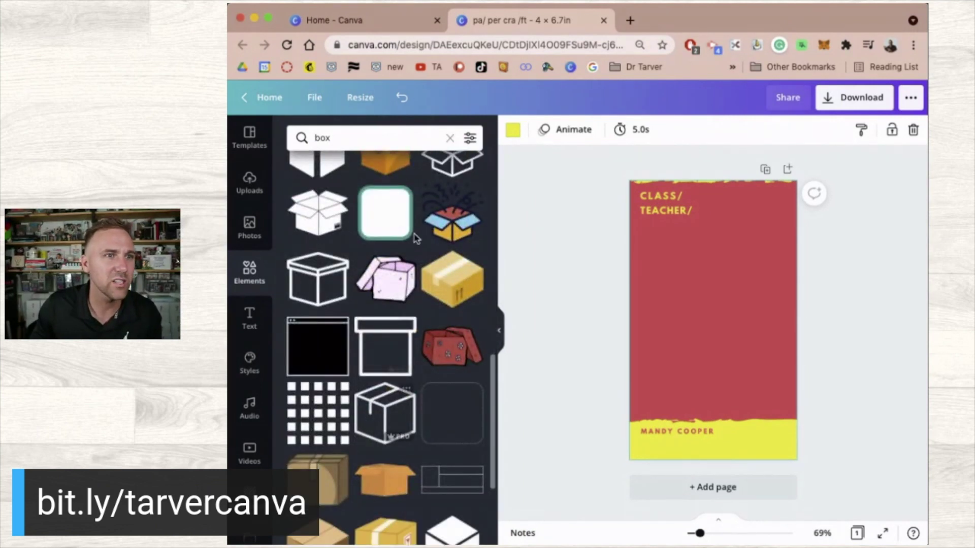
scroll(459, 436, "down", 5)
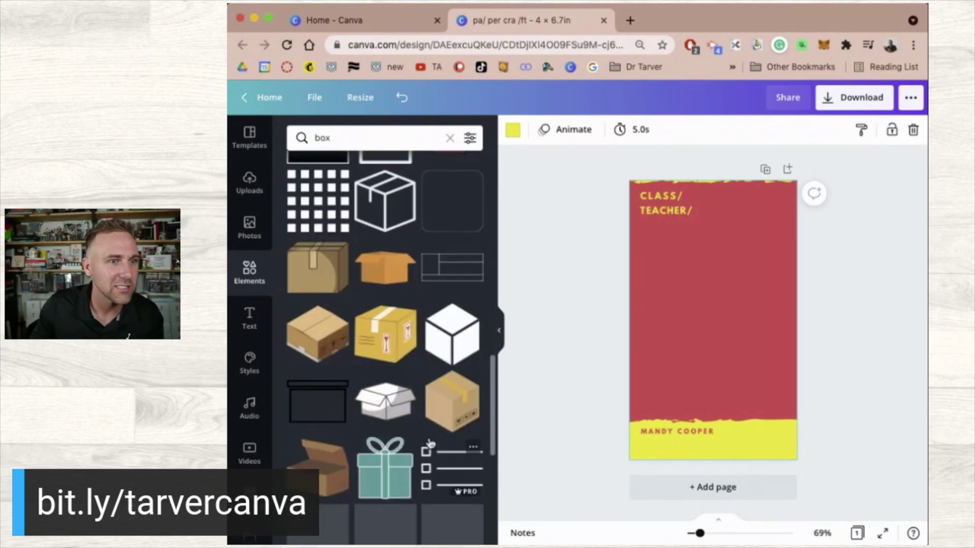
scroll(429, 443, "down", 8)
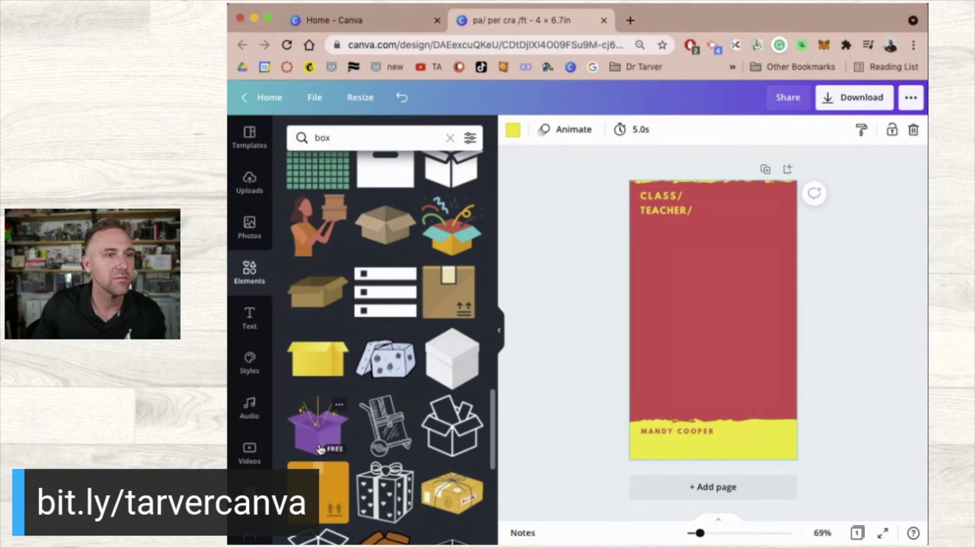
scroll(330, 446, "down", 4)
scroll(347, 339, "down", 6)
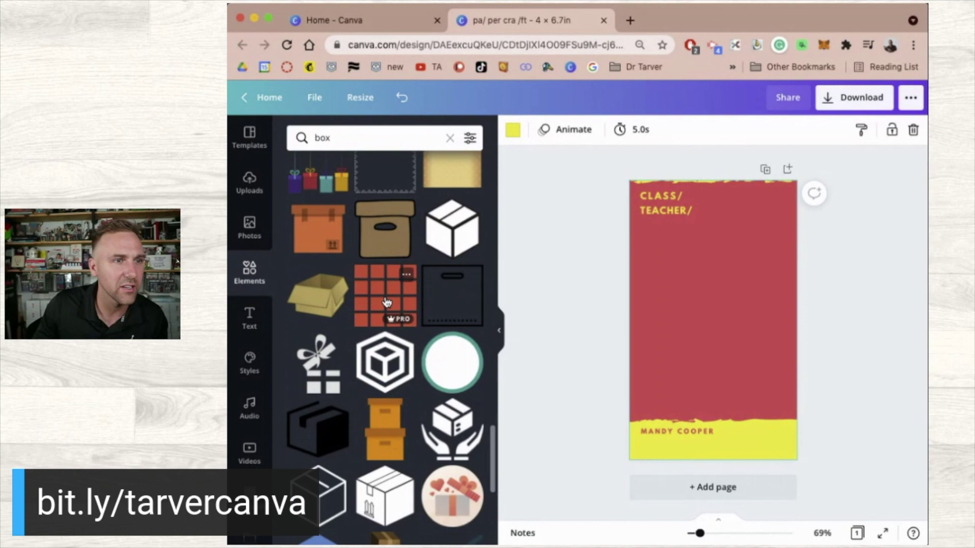
scroll(417, 445, "down", 4)
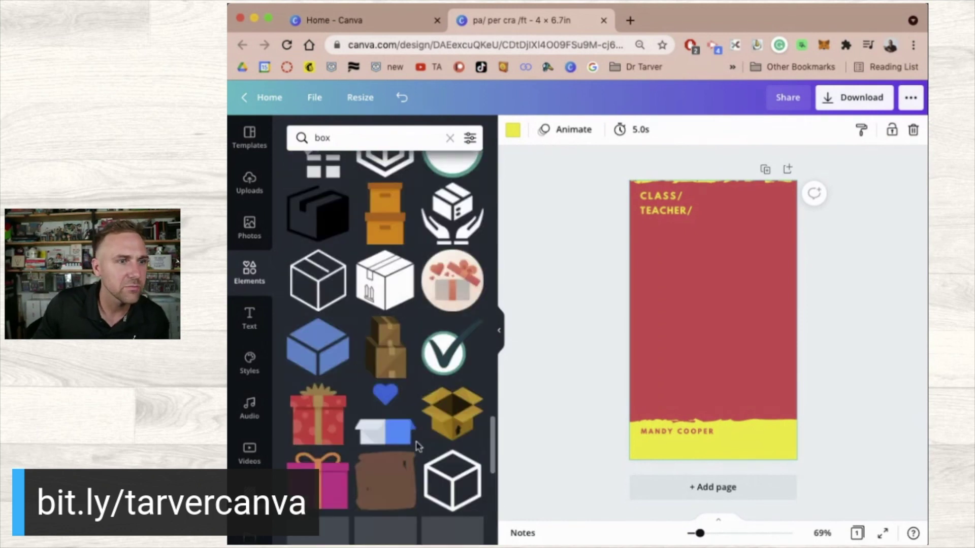
scroll(418, 446, "down", 3)
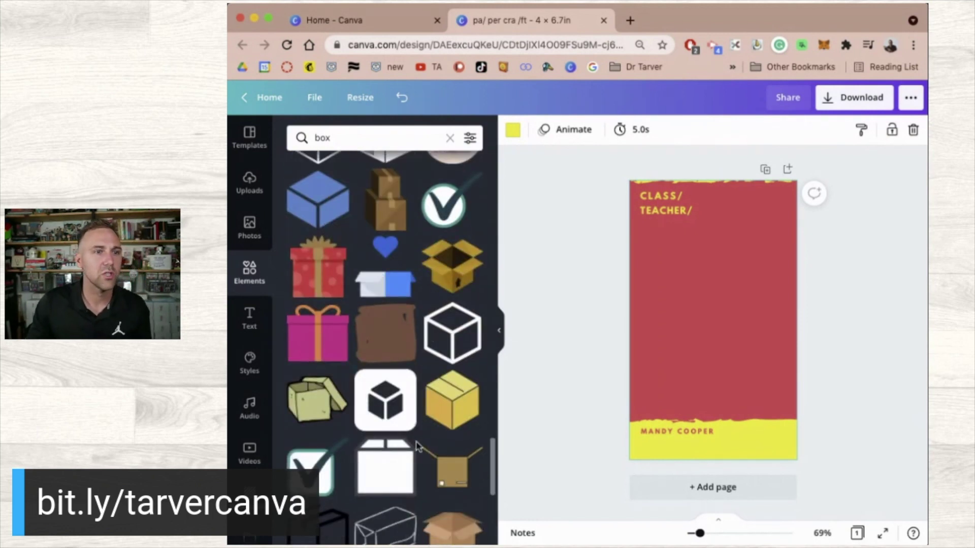
scroll(417, 445, "down", 4)
scroll(417, 445, "down", 5)
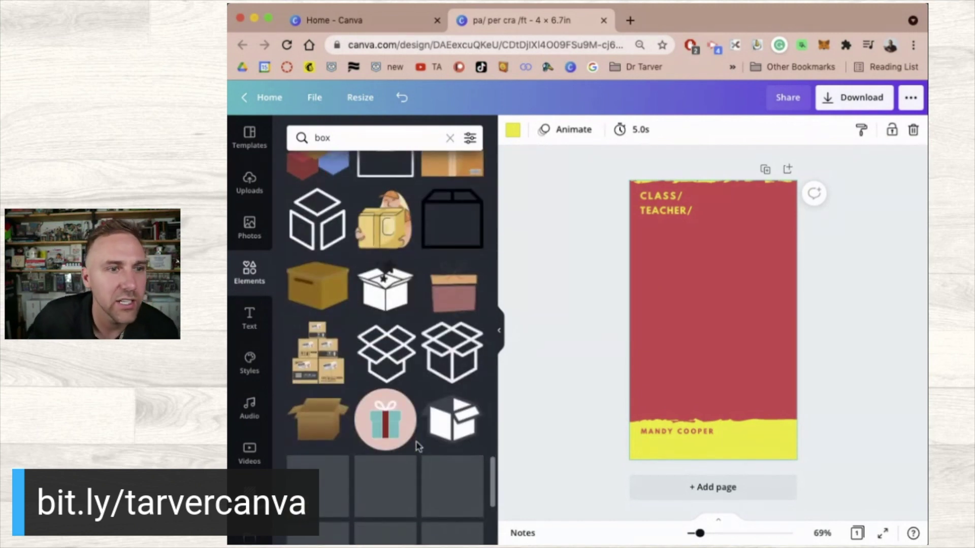
scroll(417, 445, "down", 5)
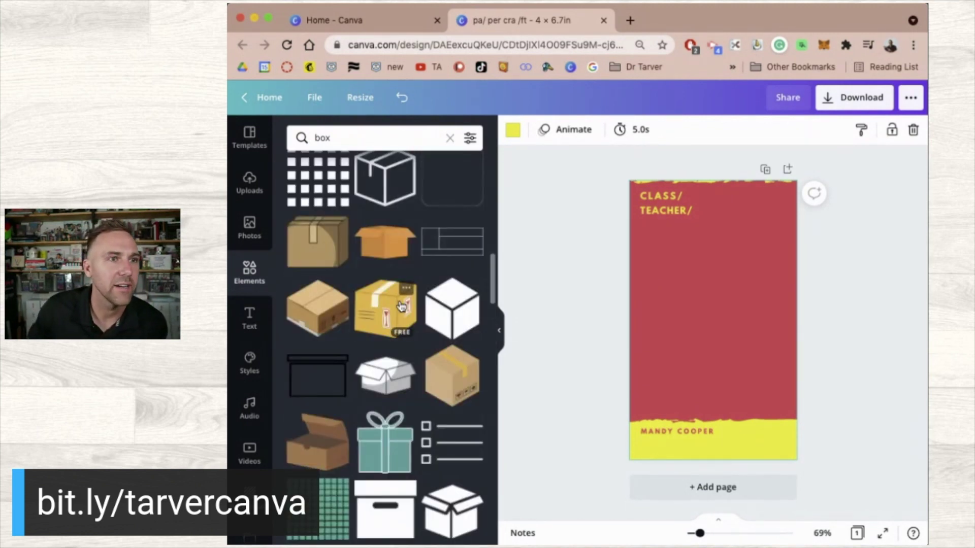
scroll(401, 306, "up", 10)
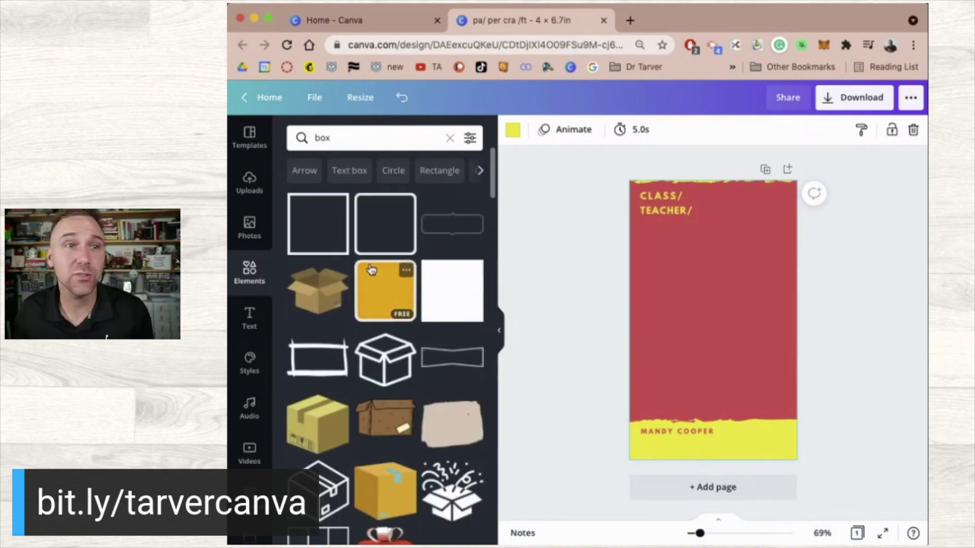
left_click(374, 303)
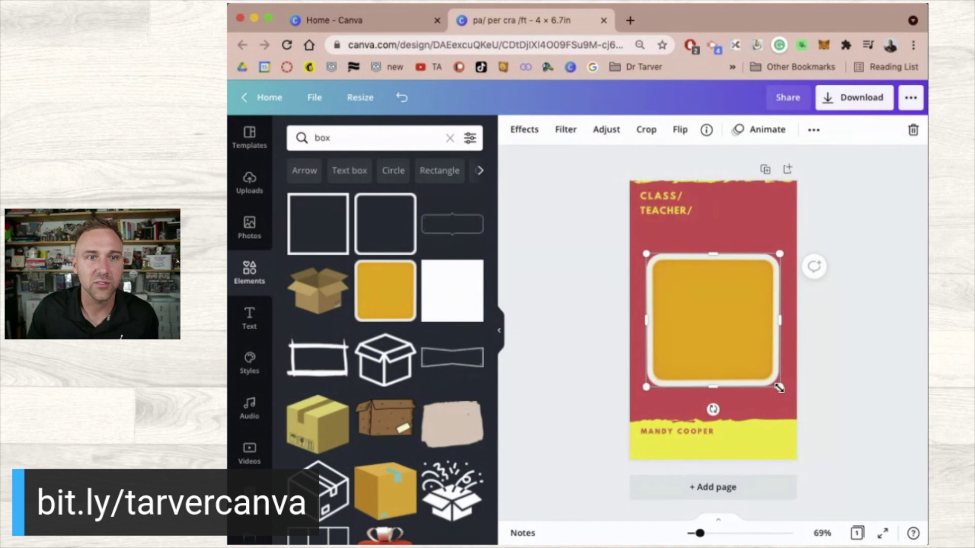
left_click_drag(739, 359, 738, 345)
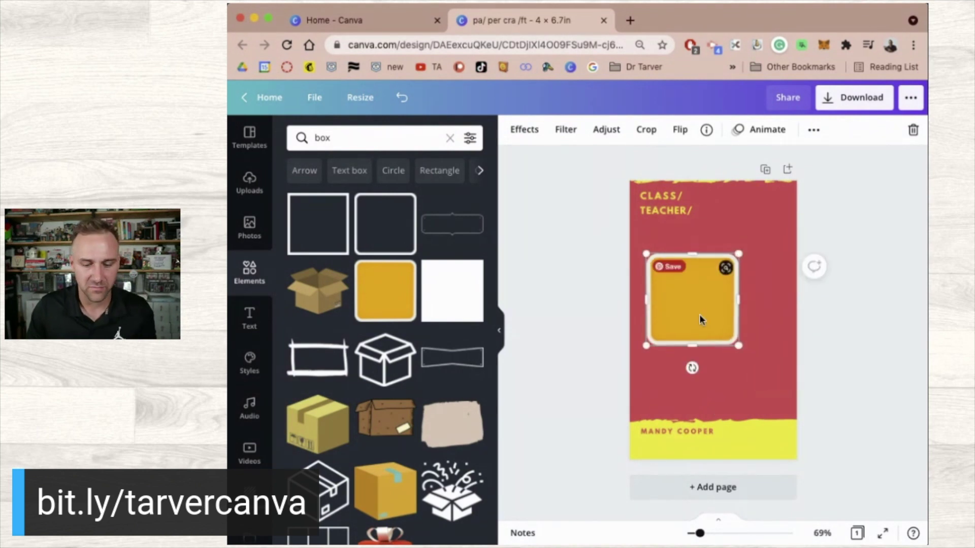
key("Delete")
- Search the elements library for "tear" and look through the results for a torn-edge shape
left_click(340, 142)
double_click(341, 144)
type("tear box")
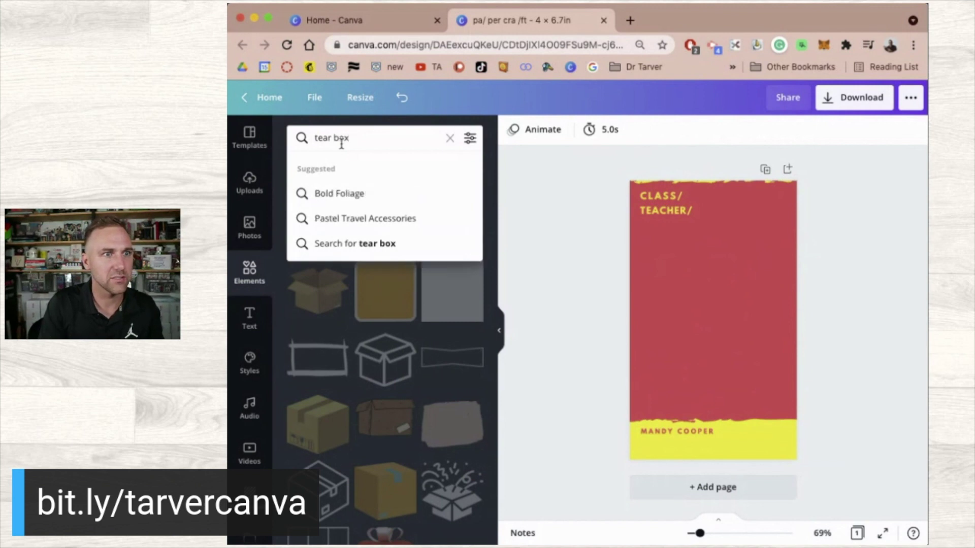
key("BackSpace")
key("BackSpace")
key("Return")
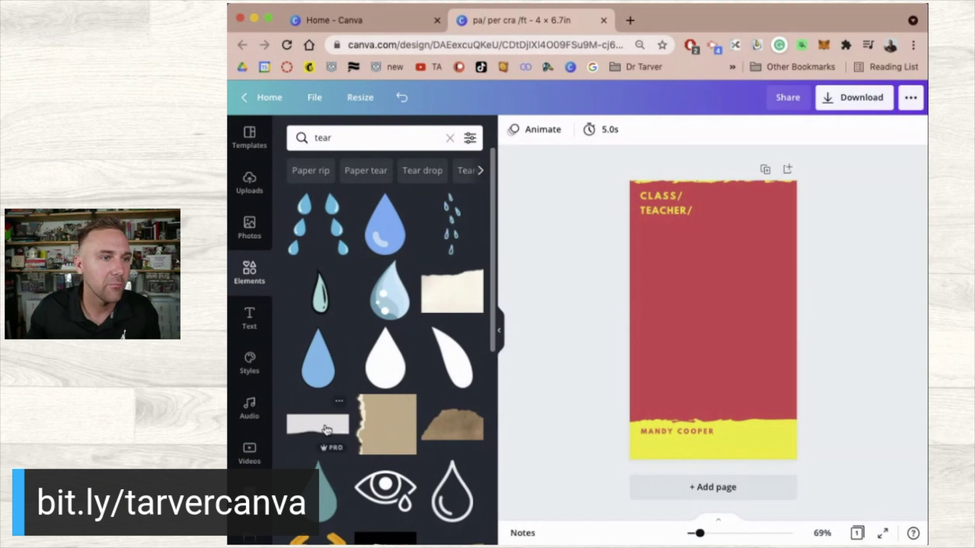
scroll(384, 435, "down", 5)
scroll(326, 431, "down", 2)
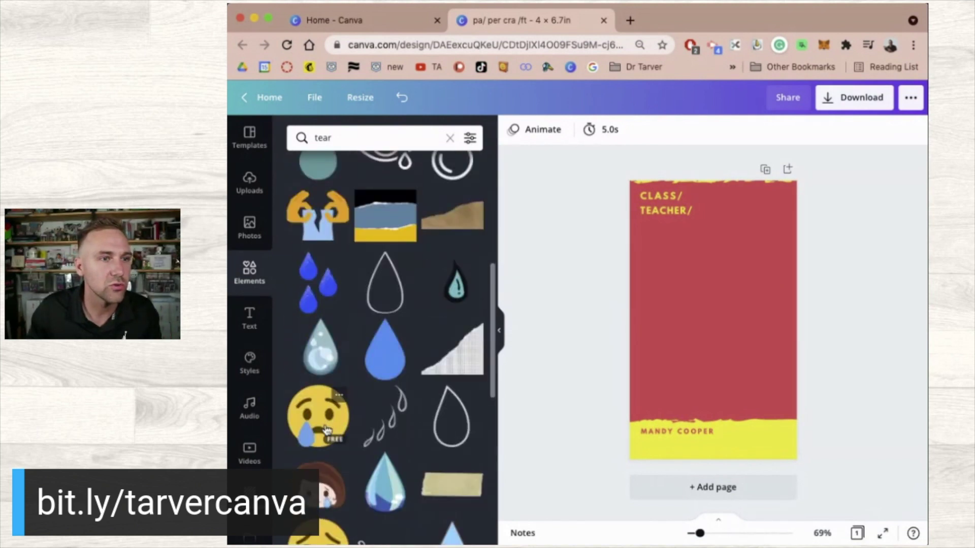
scroll(327, 431, "up", 10)
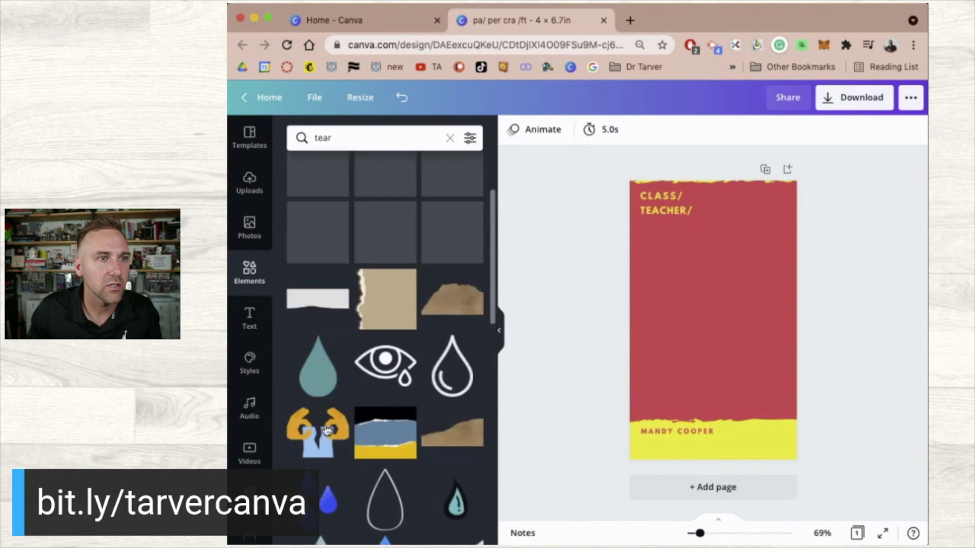
left_click(337, 138)
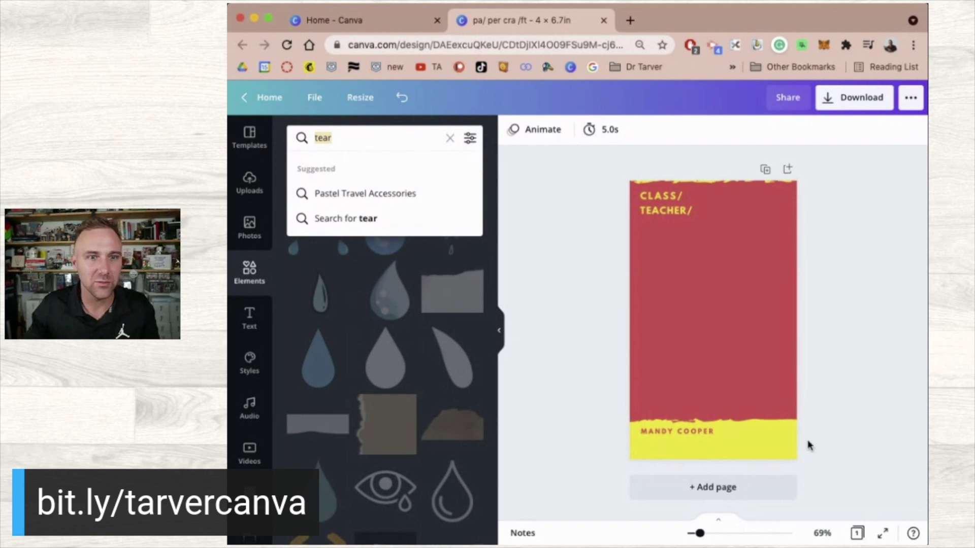
- Duplicate the large red torn-edge block, shrink the copy to under half the page width and place it below the TEACHER/ line
left_click(768, 443)
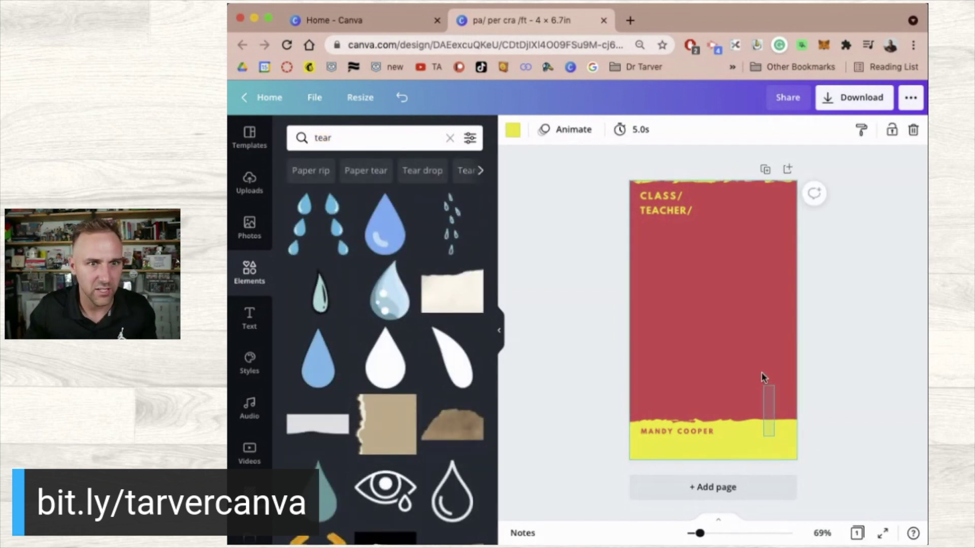
left_click(761, 371)
left_click(761, 450)
left_click(726, 379)
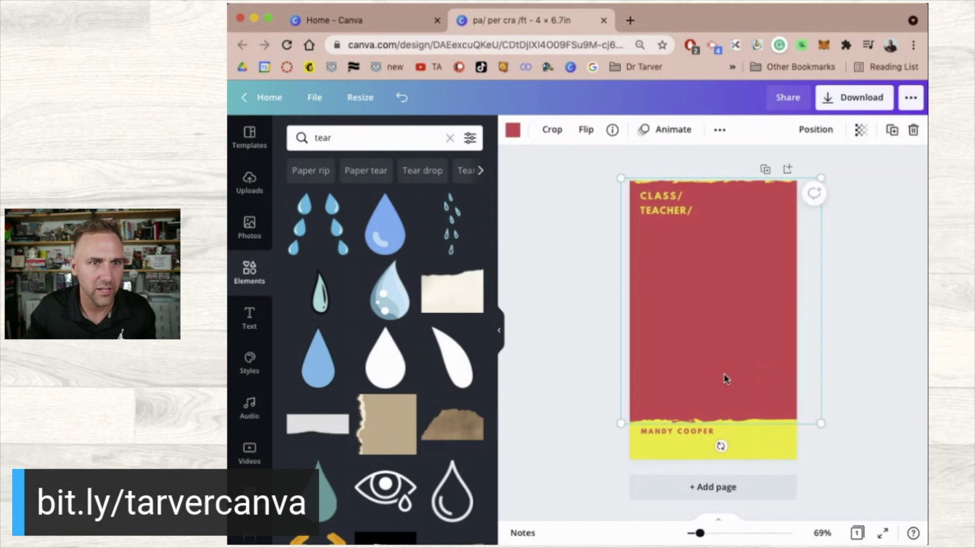
left_click_drag(707, 355, 743, 389)
left_click_drag(856, 212, 734, 364)
left_click_drag(703, 405, 681, 274)
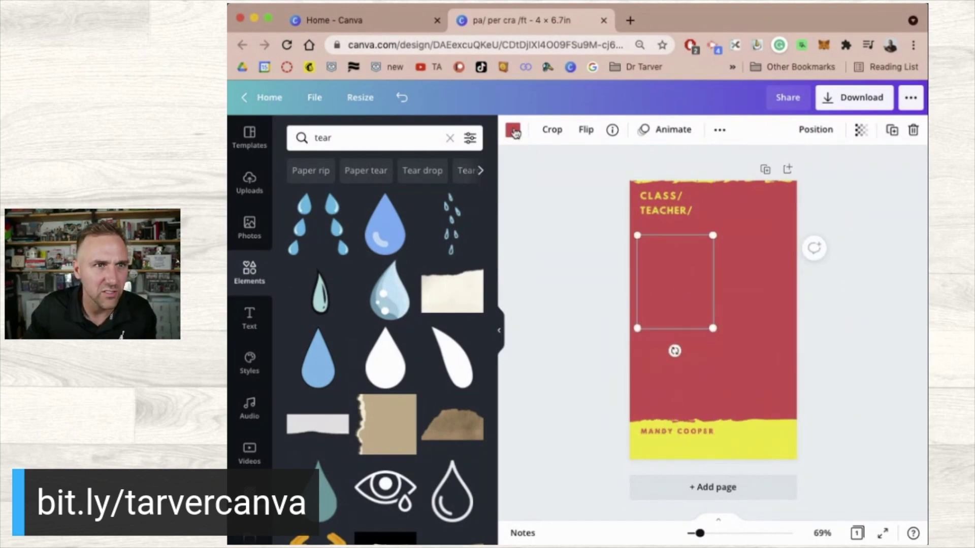
- Recolor the small block with the document's yellow, then shrink it further and align it directly beneath the TEACHER/ line
left_click(513, 130)
left_click(367, 201)
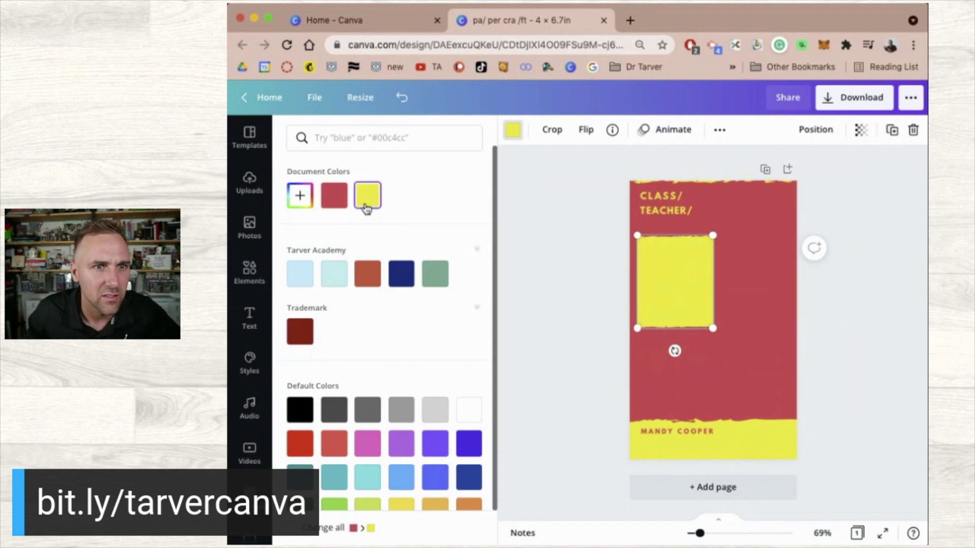
left_click_drag(698, 317, 686, 298)
left_click_drag(668, 266, 668, 253)
left_click(682, 306)
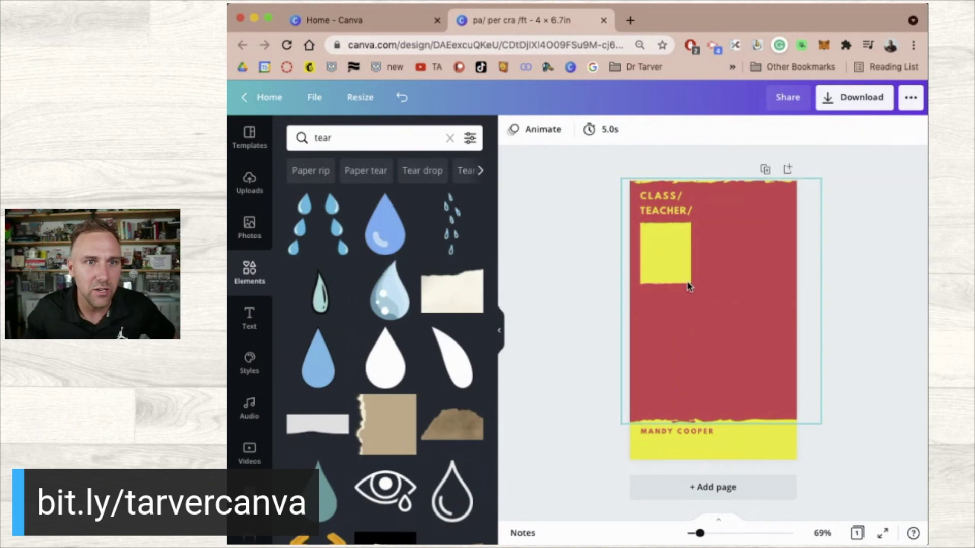
- Clear the "tear" search and look through the default element categories for a shape
left_click(678, 255)
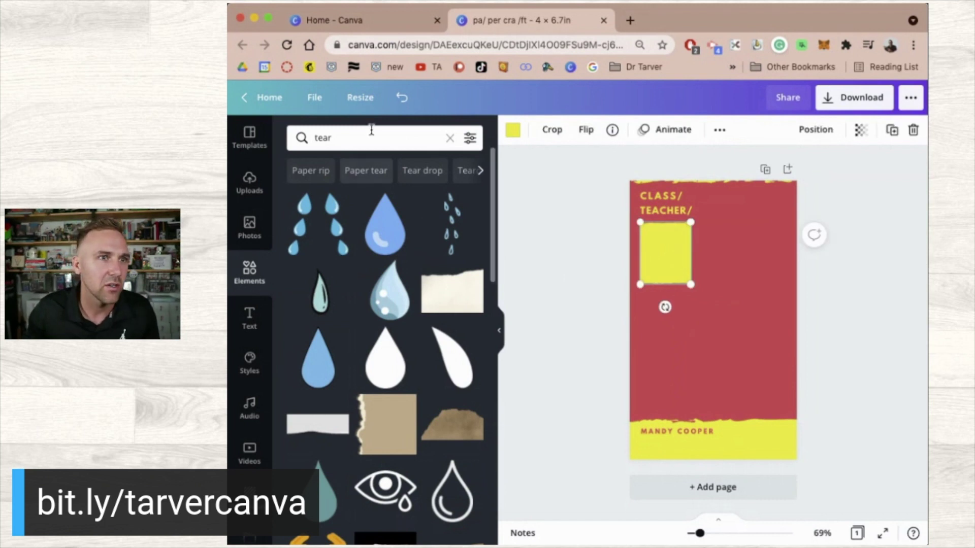
left_click(452, 139)
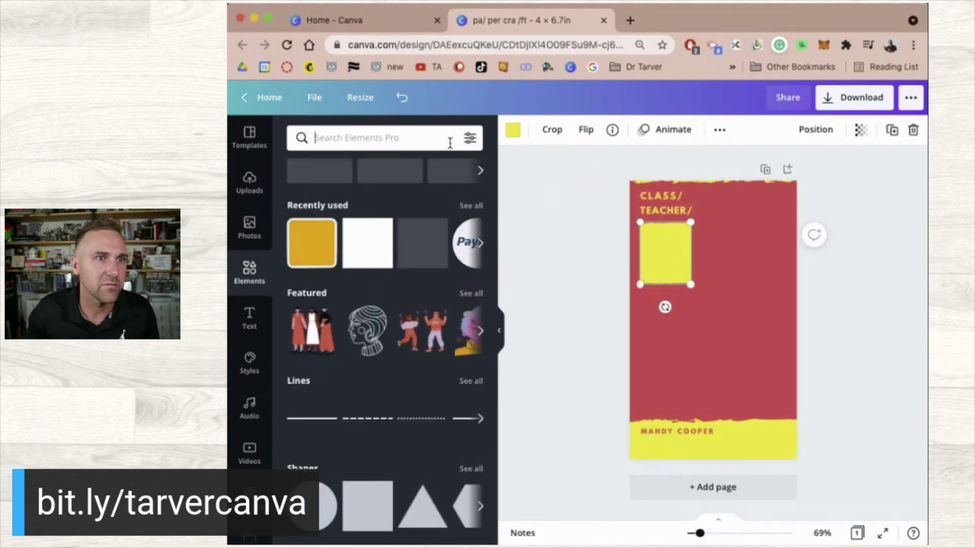
scroll(407, 407, "down", 5)
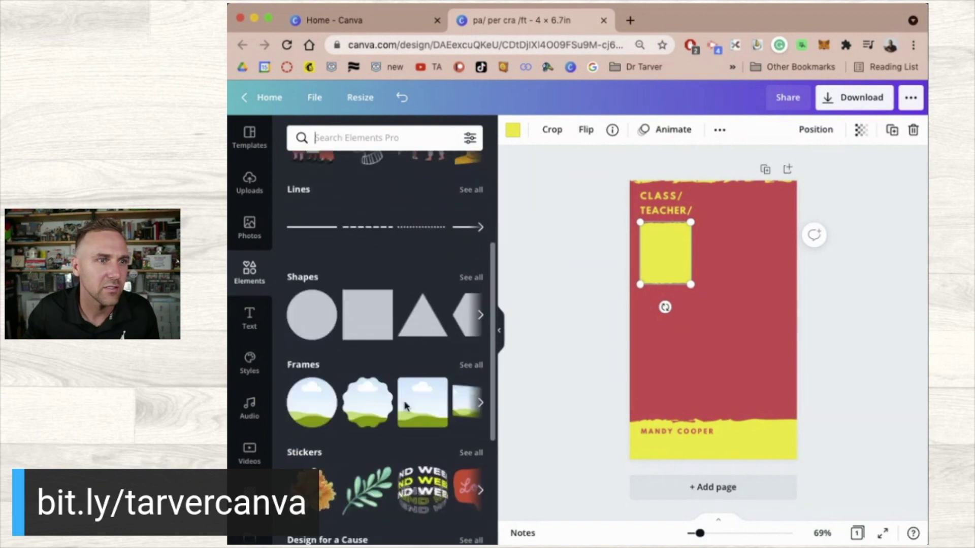
scroll(406, 407, "up", 5)
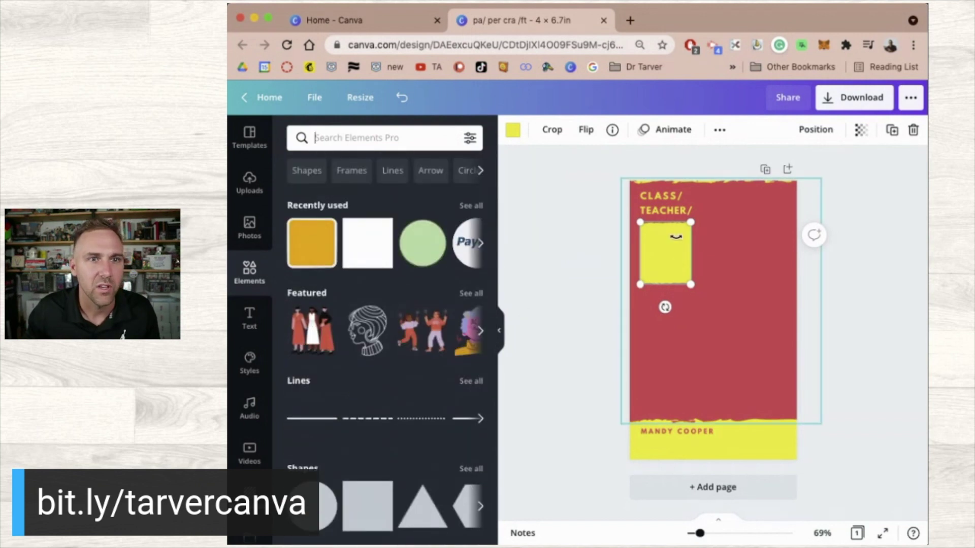
- Rotate the yellow block sideways with a slight tilt, repeat it as a row of three, and try to resize the row
left_click_drag(689, 283, 710, 245)
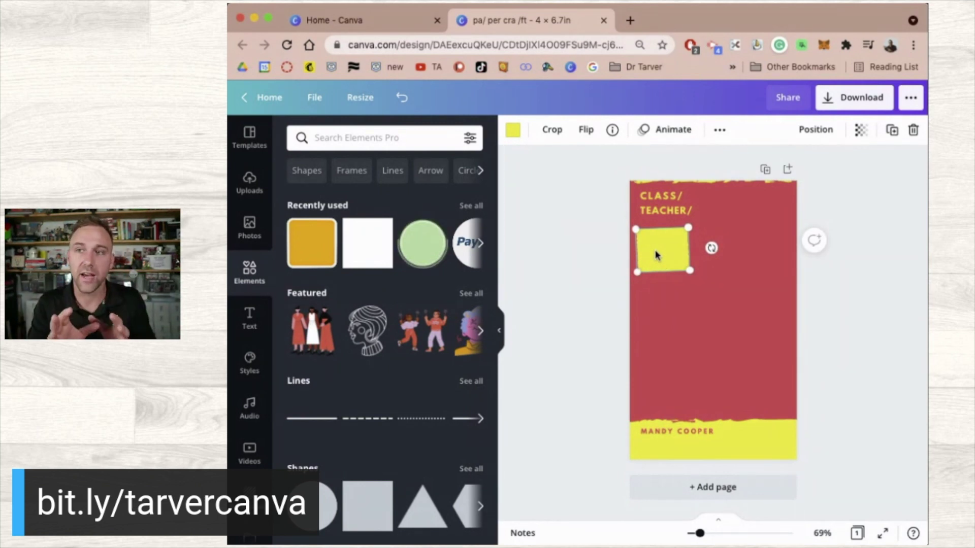
left_click_drag(656, 255, 713, 250)
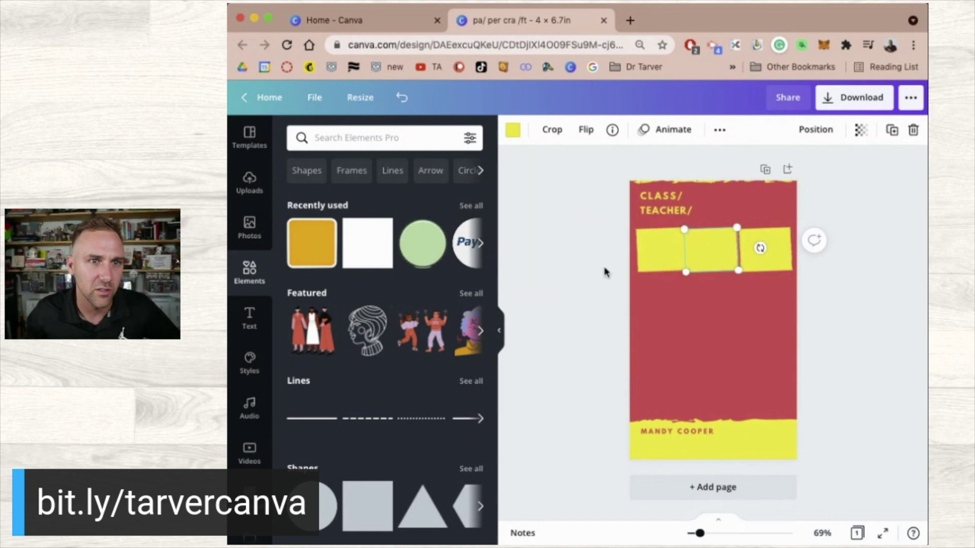
left_click_drag(584, 254, 822, 271)
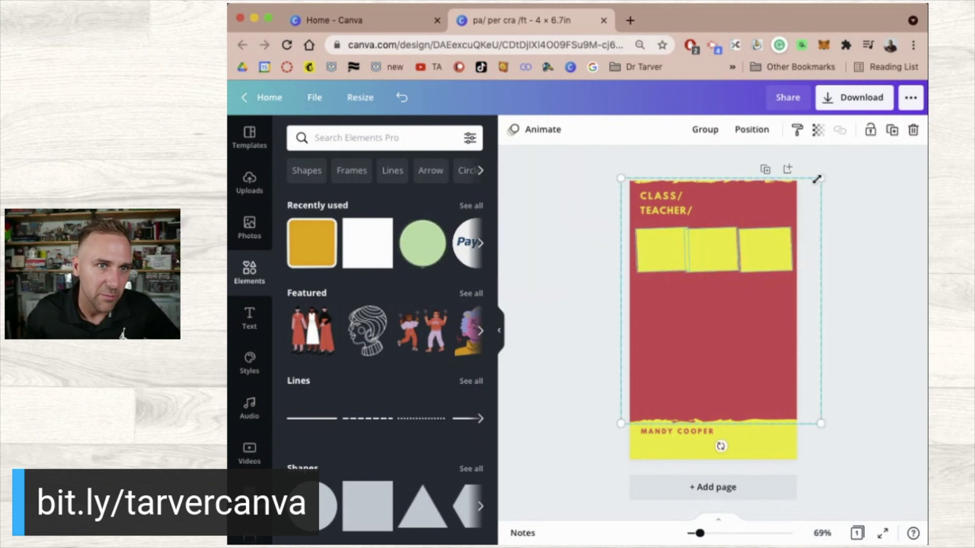
left_click_drag(807, 192, 801, 198)
key("super+z")
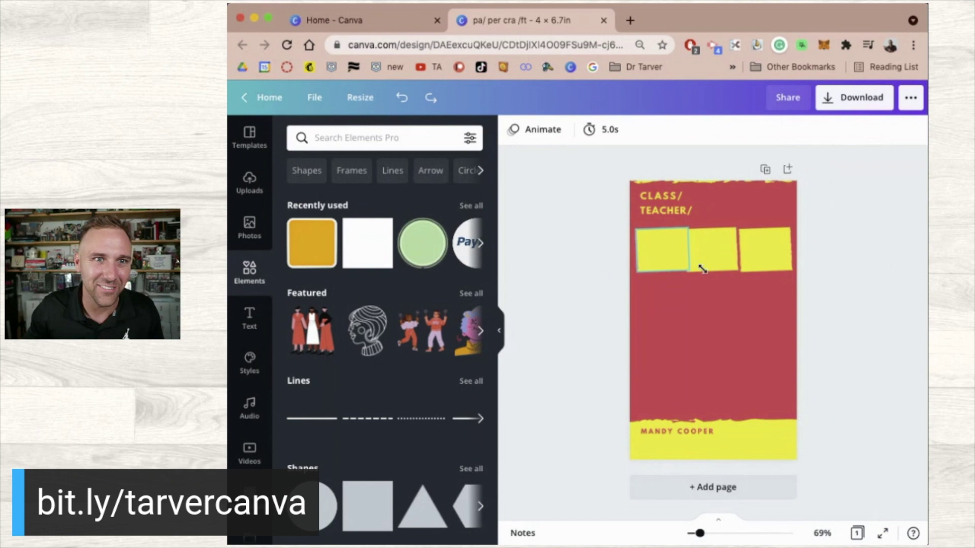
- Shrink the first yellow block slightly and delete the two copies beside it
left_click(681, 261)
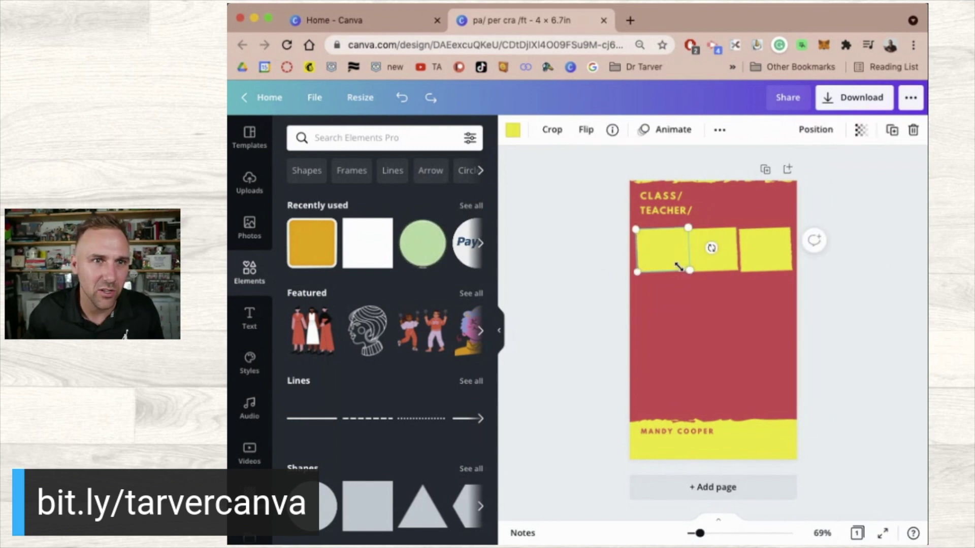
left_click_drag(675, 265, 678, 268)
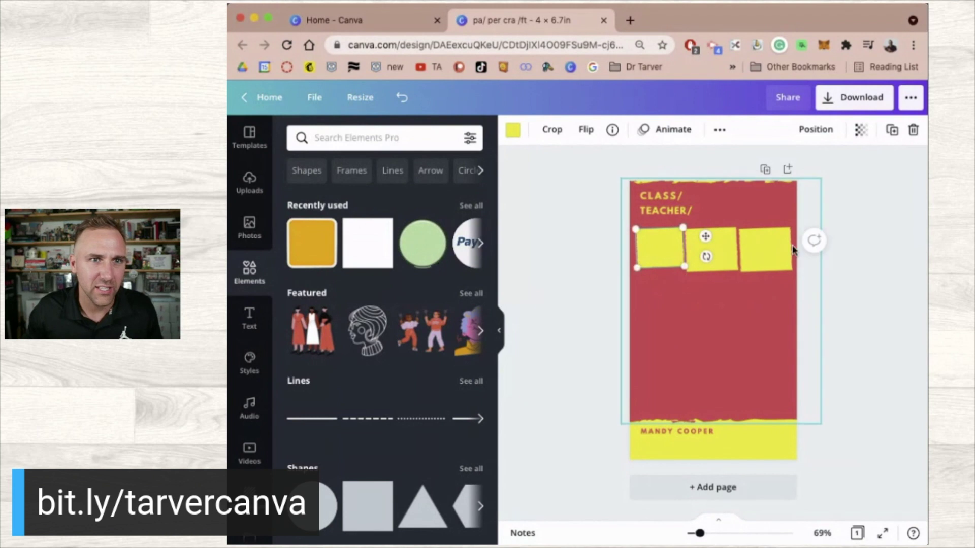
left_click(858, 266)
left_click_drag(858, 253, 729, 257)
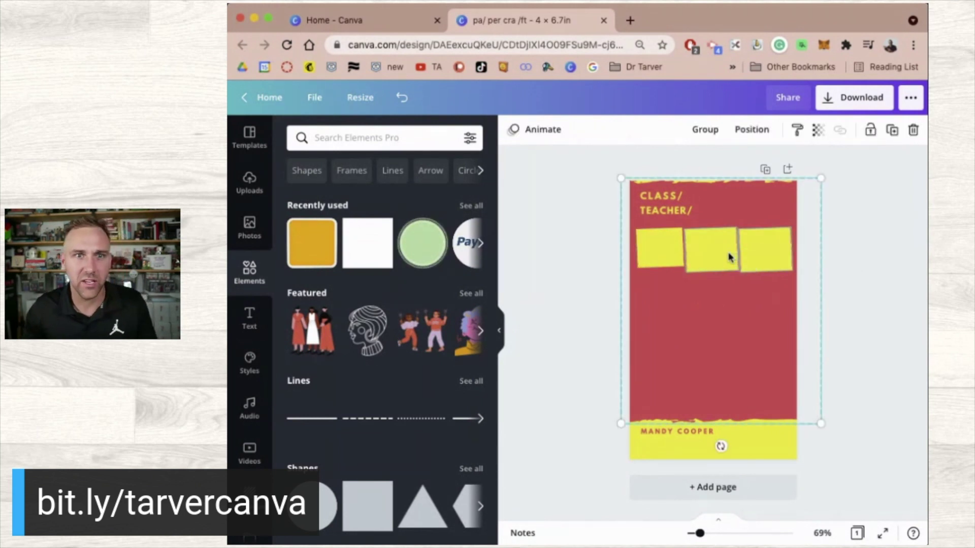
key("BackSpace")
key("super+z")
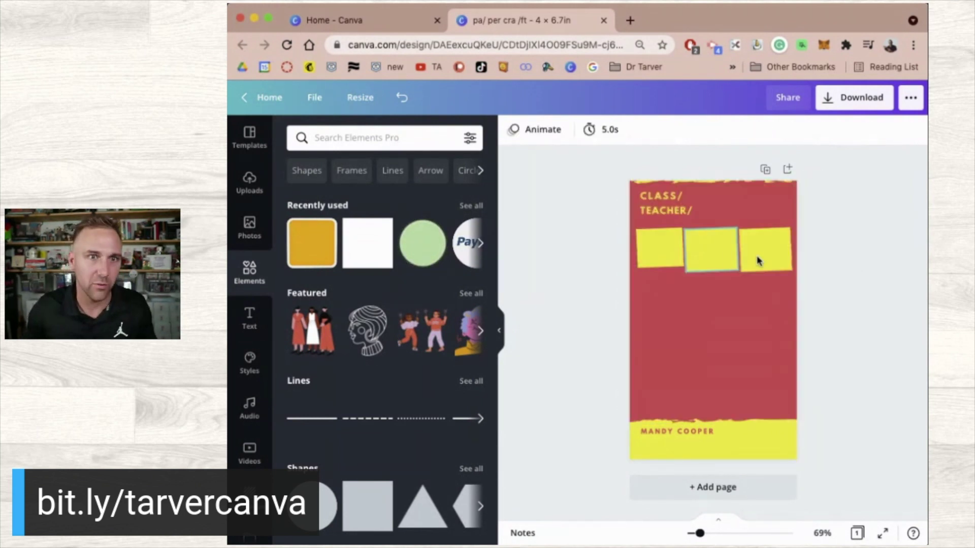
left_click(762, 261)
key("BackSpace")
left_click(721, 258)
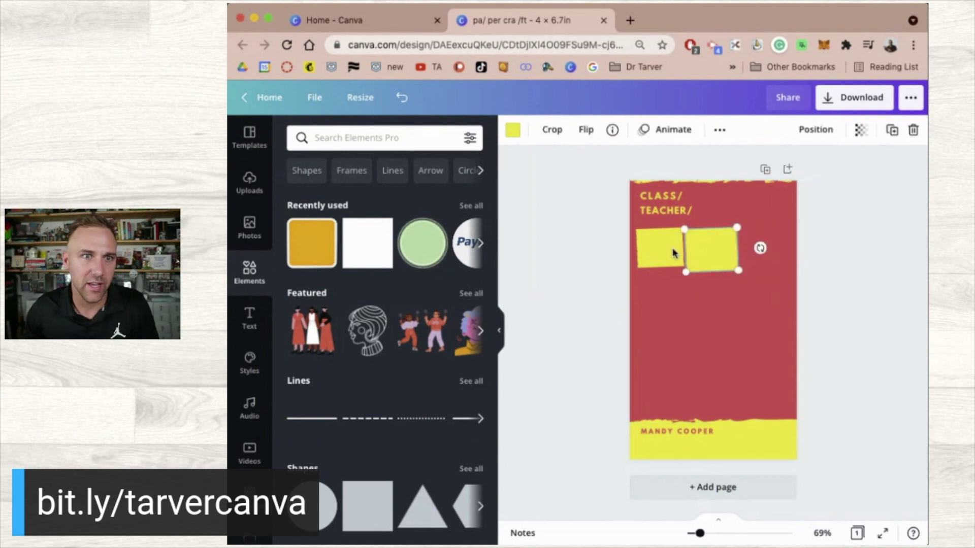
key("BackSpace")
- Rotate the remaining yellow block upright with a slight tilt and position it just beneath the TEACHER/ line
left_click(671, 252)
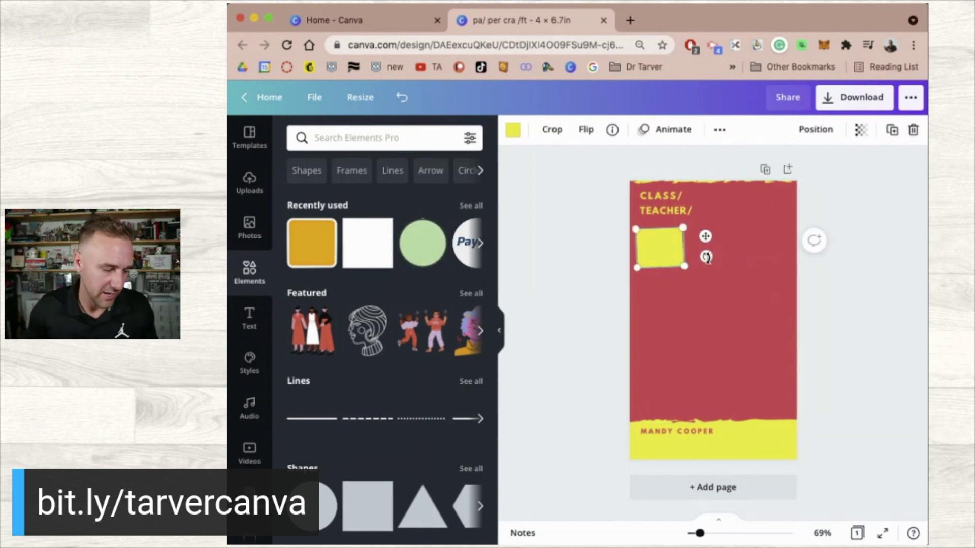
left_click_drag(716, 241, 670, 196)
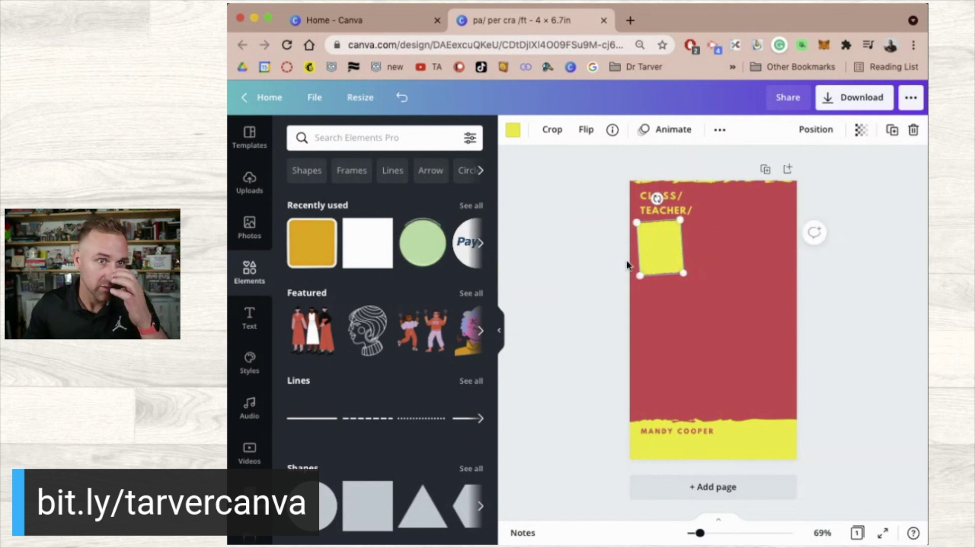
left_click(596, 283)
left_click(664, 255)
left_click_drag(664, 254, 662, 249)
- Place four copies of the block at the lower left, middle right, upper right and centre, tilting the last two the opposite way
key("super+d")
left_click_drag(709, 308, 663, 364)
key("super+d")
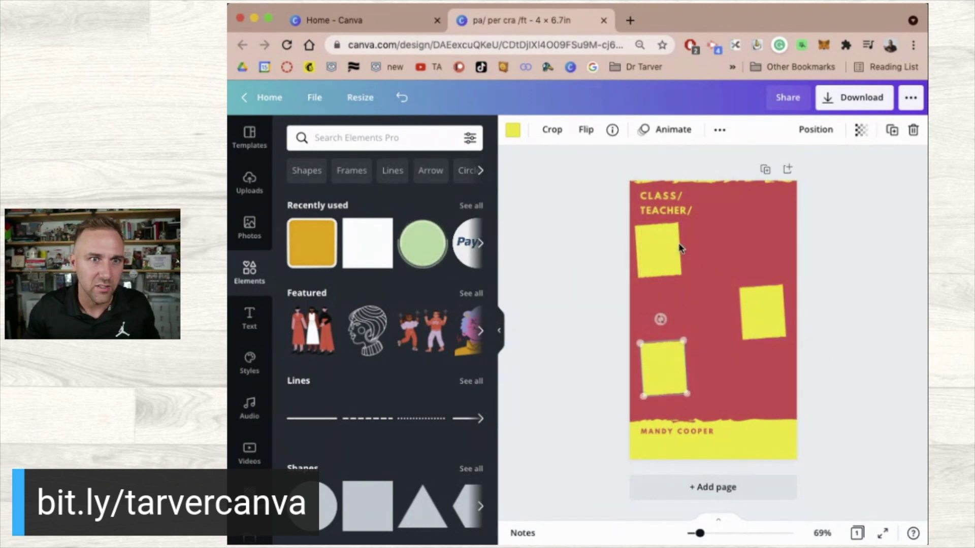
left_click(657, 248)
key("super+d")
left_click_drag(709, 253, 762, 246)
left_click(757, 246)
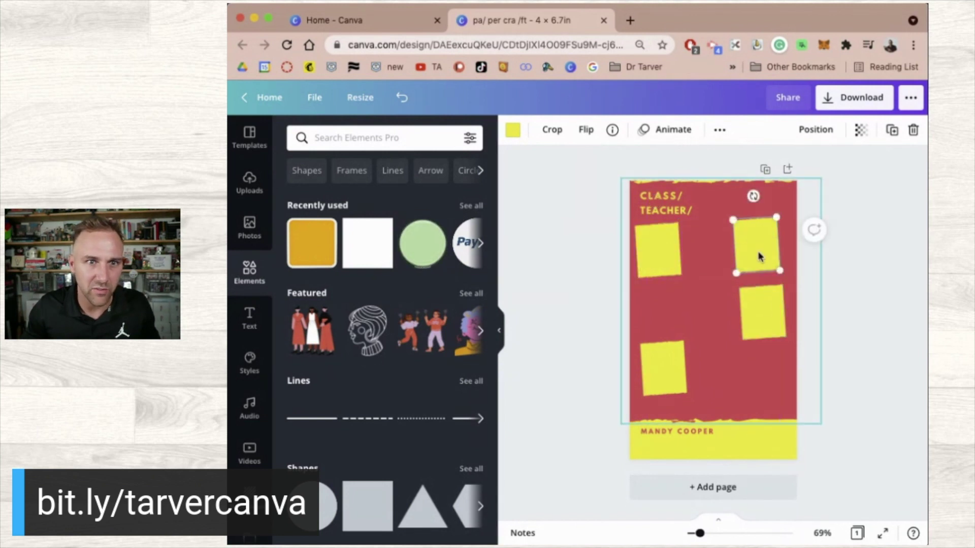
left_click_drag(756, 196, 707, 309)
- Add a straightened copy of the top-left block at the top middle and lower it and the top-right block slightly to align the row
left_click(655, 252)
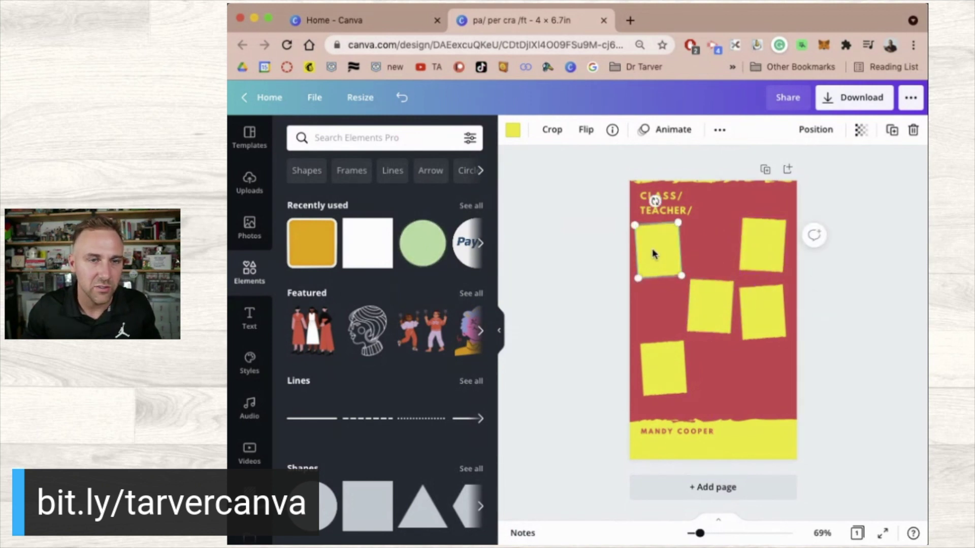
left_click_drag(660, 251, 706, 245)
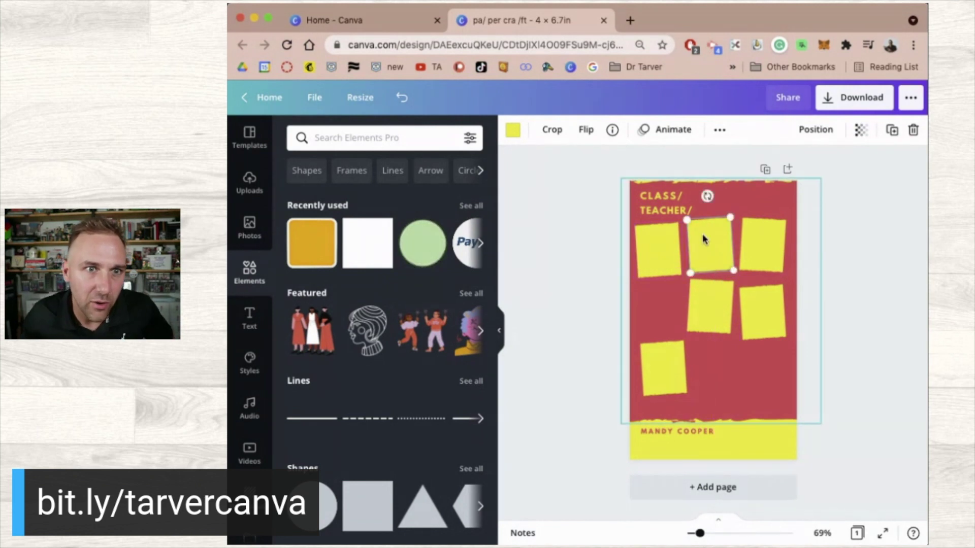
left_click_drag(709, 196, 709, 194)
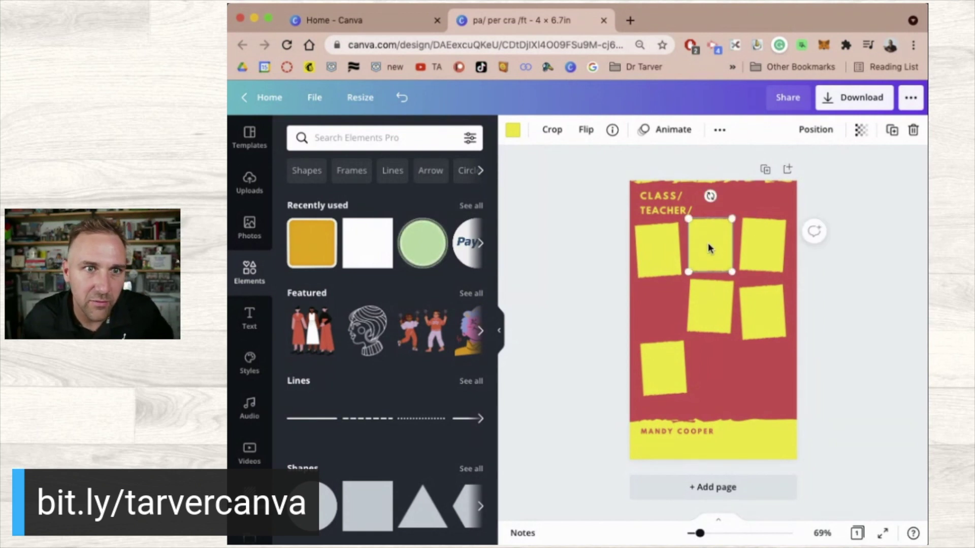
key("Escape")
left_click(749, 257)
left_click_drag(758, 254, 758, 249)
- Straighten the top-left block and fill the middle-left, bottom-centre and bottom-right spots with copies to complete a 3 × 3 grid
left_click(656, 248)
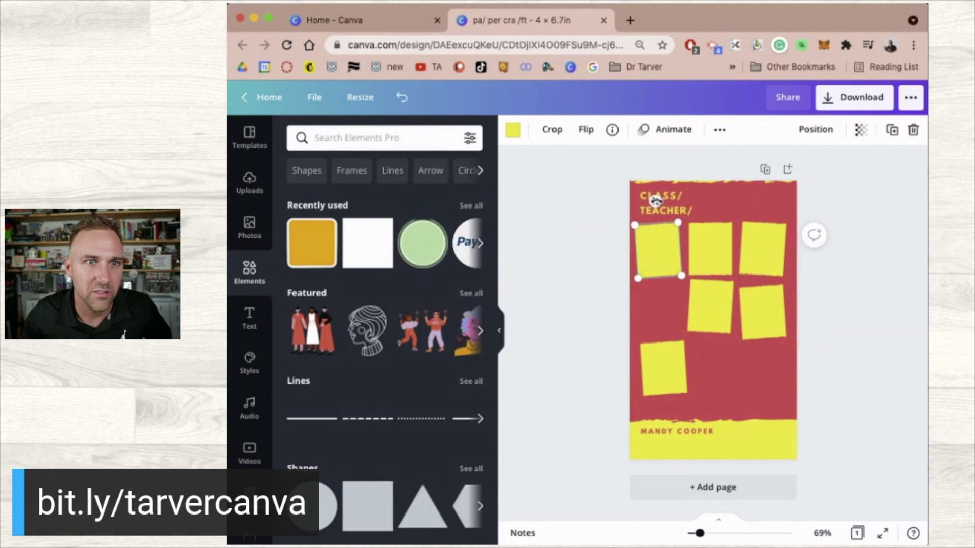
left_click(706, 254)
left_click_drag(704, 254, 756, 367)
left_click(863, 290)
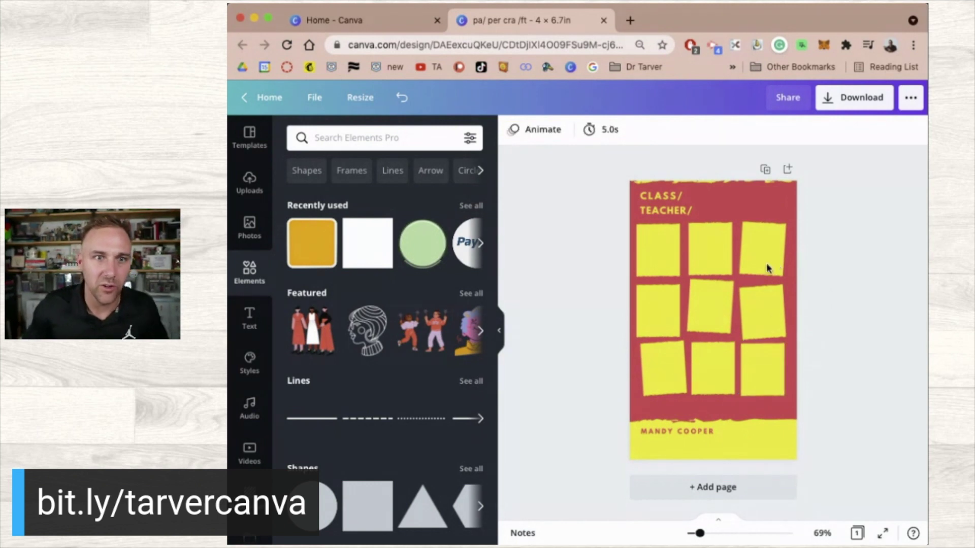
- Nudge the middle-right block up slightly and enlarge the bottom-left block a little toward the page edge
left_click(758, 314)
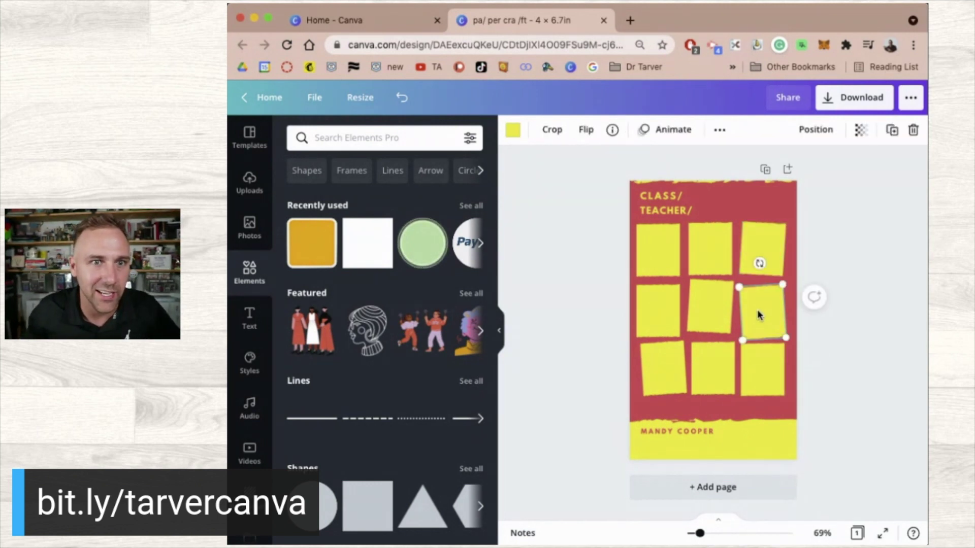
left_click(862, 279)
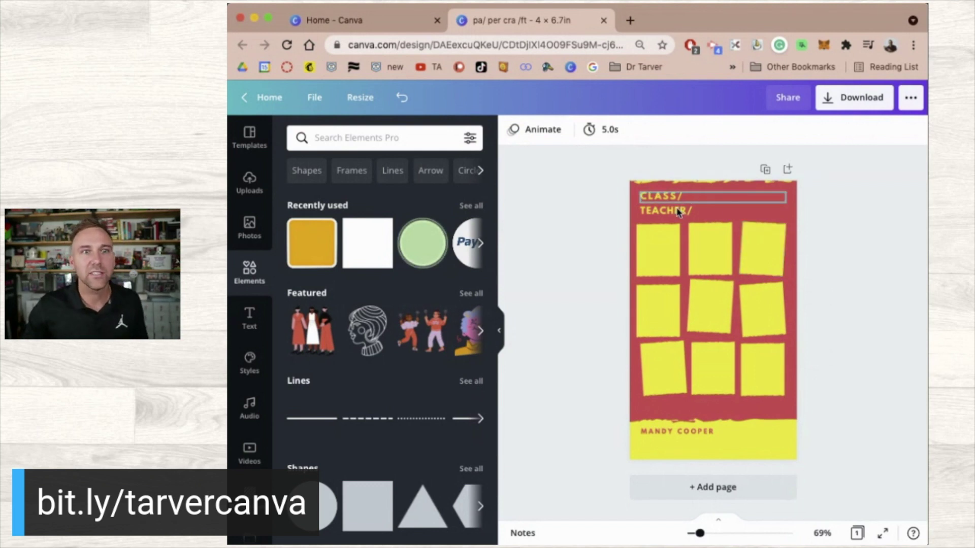
left_click(667, 373)
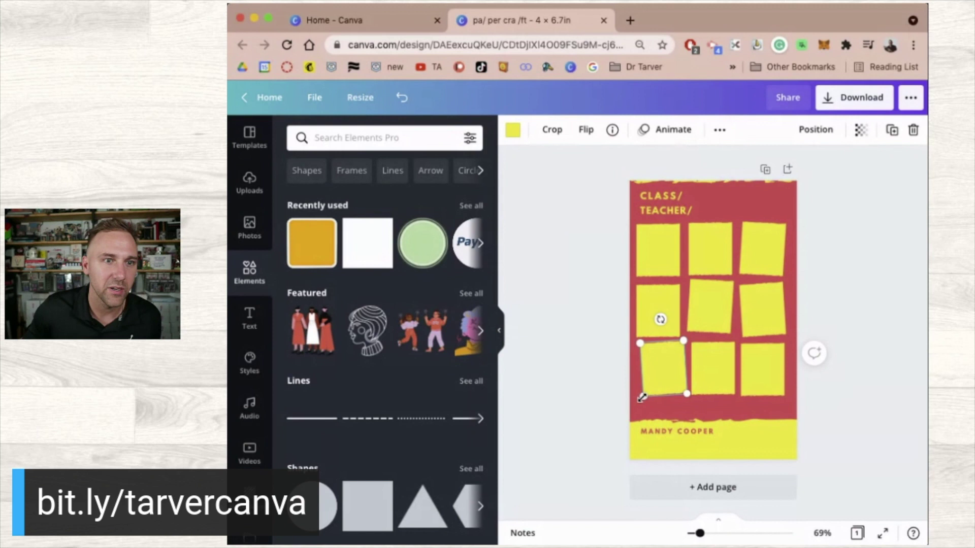
left_click_drag(641, 399, 640, 401)
left_click(590, 366)
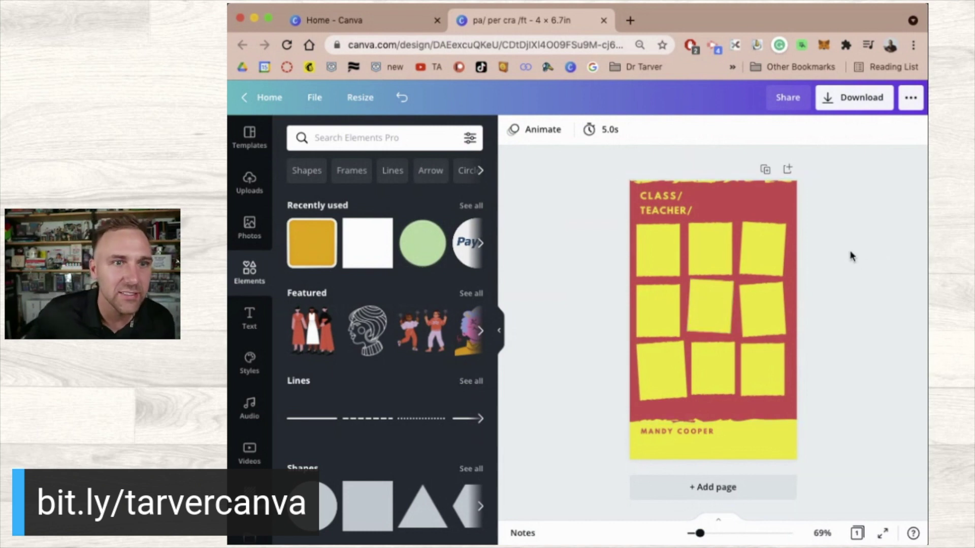
- Replace the author name in the yellow bottom band with ANNOUNCEMENTS
left_click(676, 431)
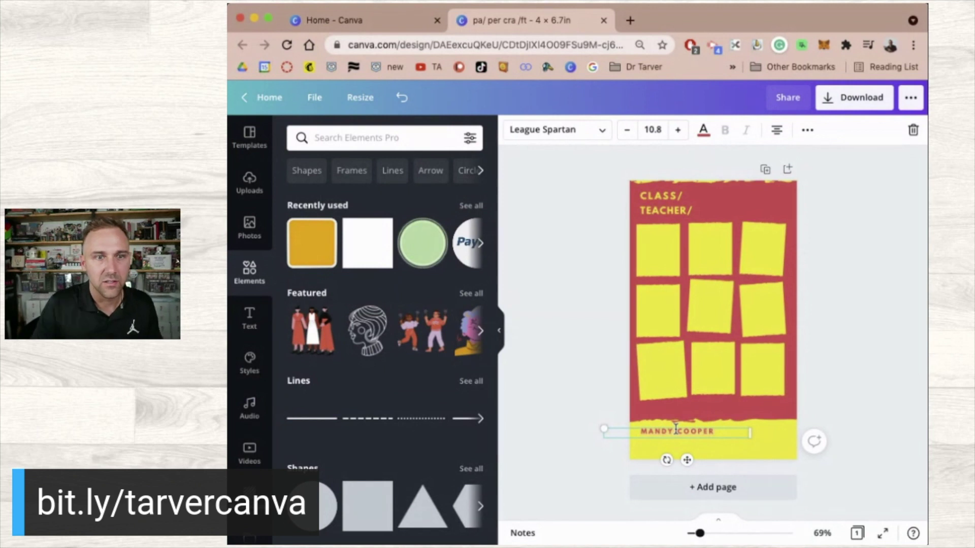
left_click(571, 446)
left_click(659, 433)
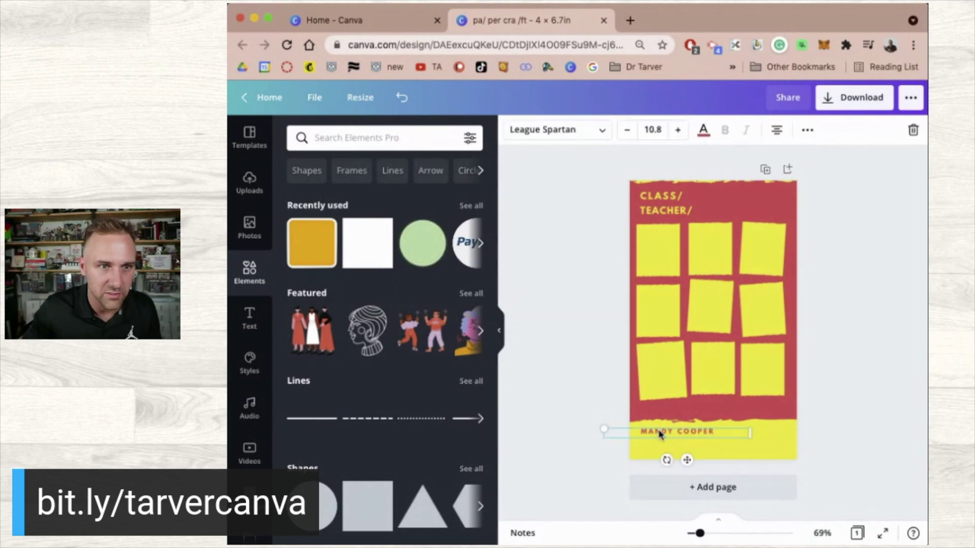
triple_click(659, 433)
type("AM")
key("BackSpace")
type("NNOUNCEMENTS")
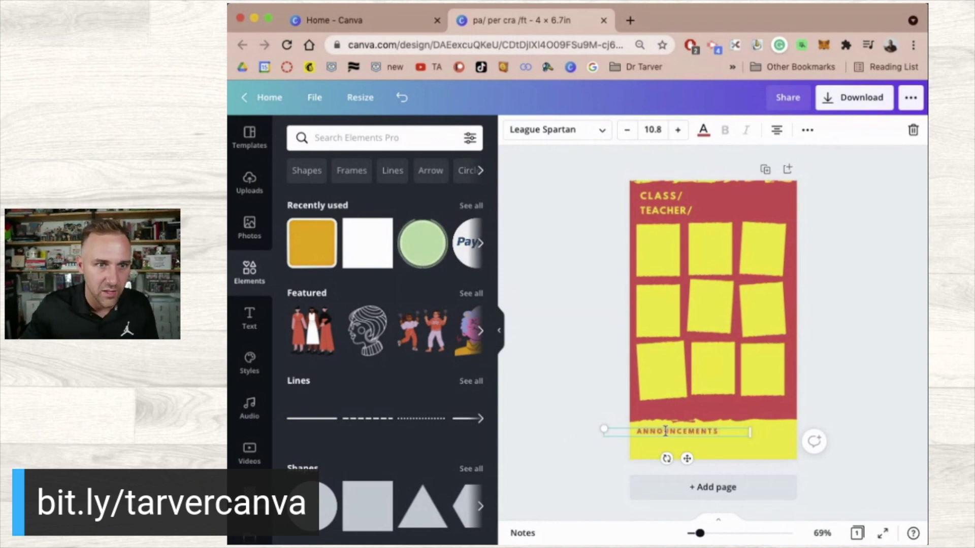
left_click(555, 390)
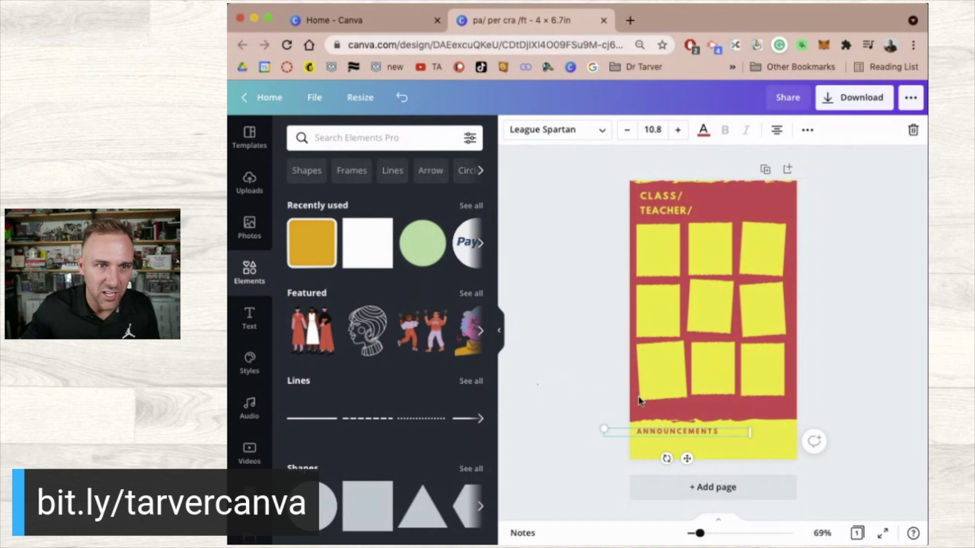
- Move the ANNOUNCEMENTS text onto the red strip centred below the block grid and recolor it with the document's yellow
left_click(674, 432)
left_click_drag(674, 432, 702, 410)
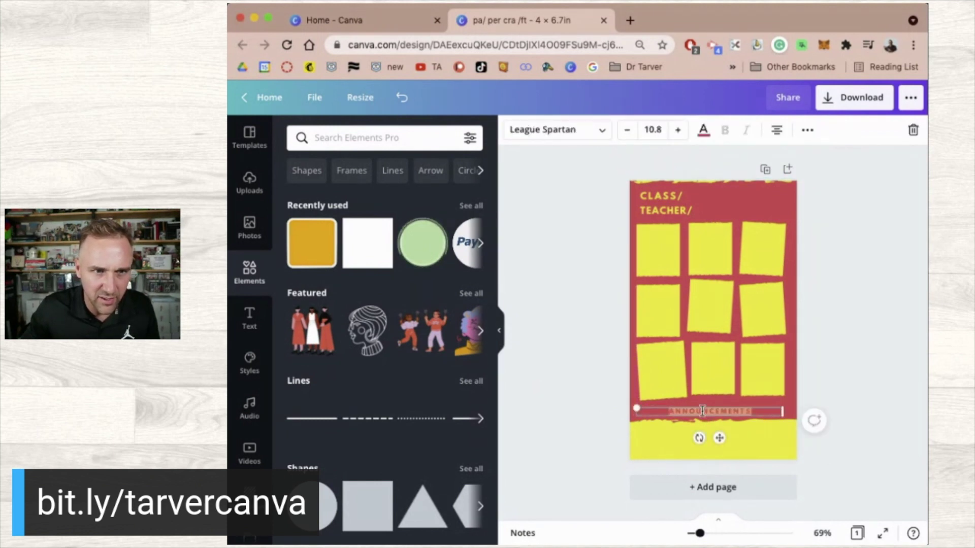
left_click(706, 133)
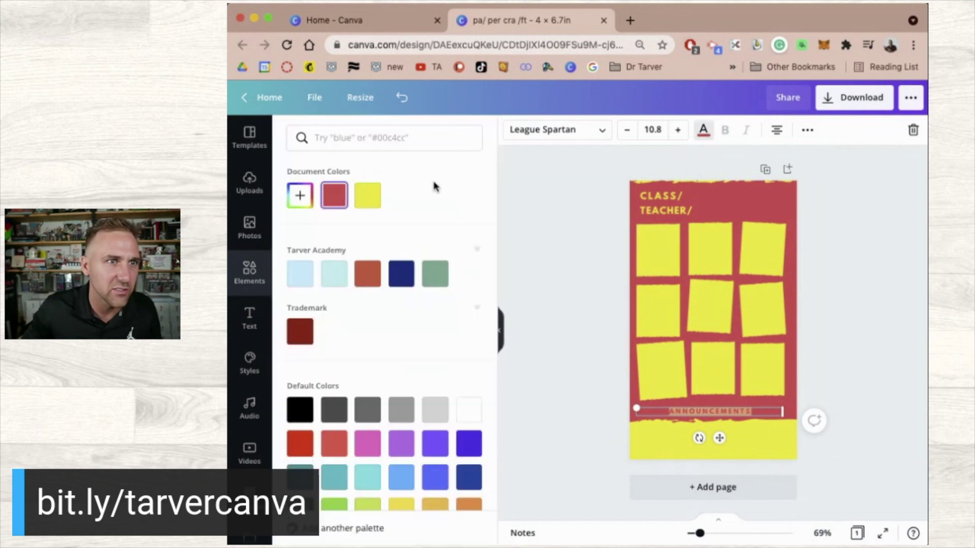
left_click(369, 196)
left_click(575, 267)
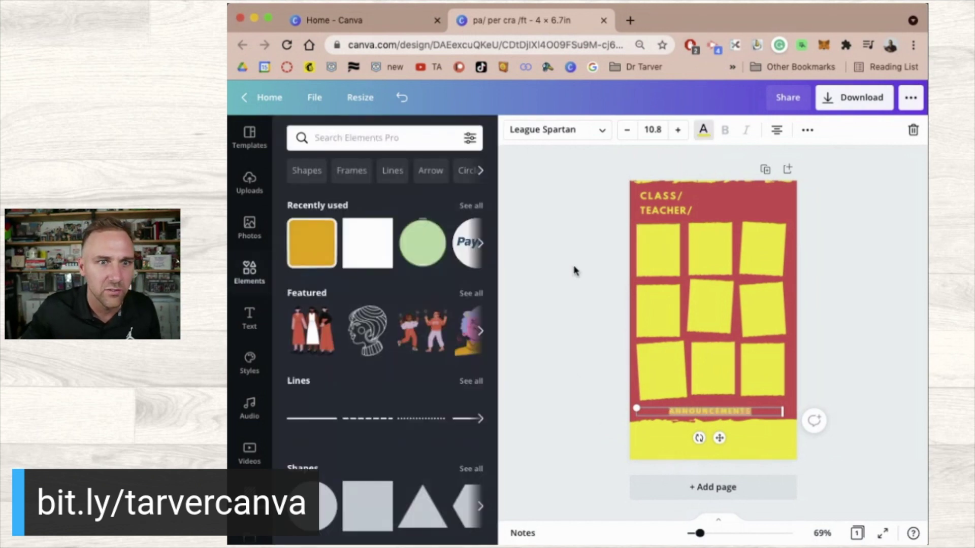
left_click(551, 379)
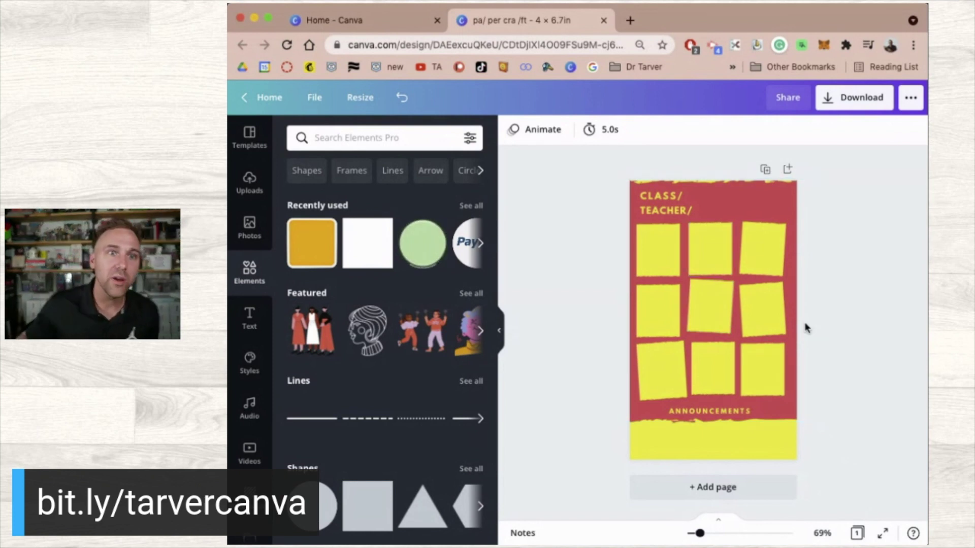
- Download the design as a PNG file and return to editing it
left_click(847, 102)
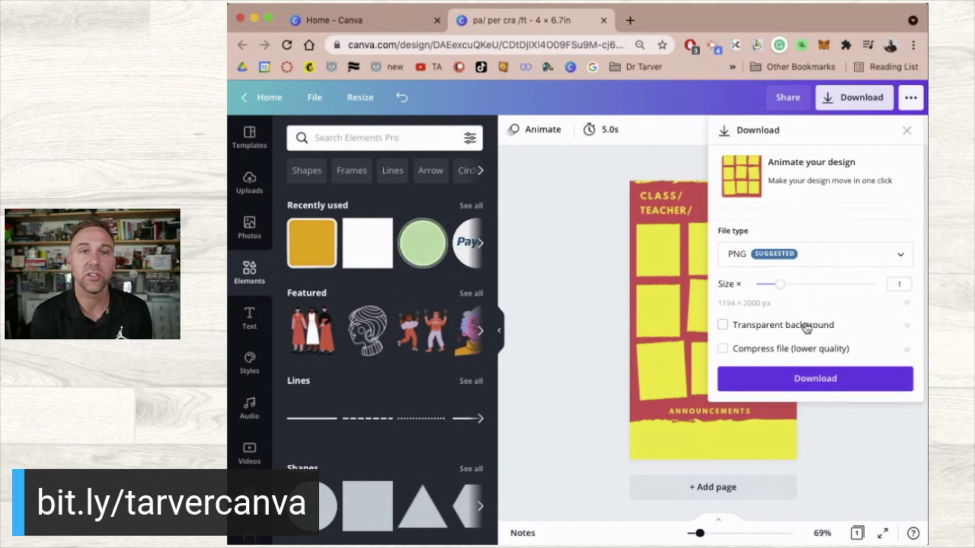
left_click(823, 379)
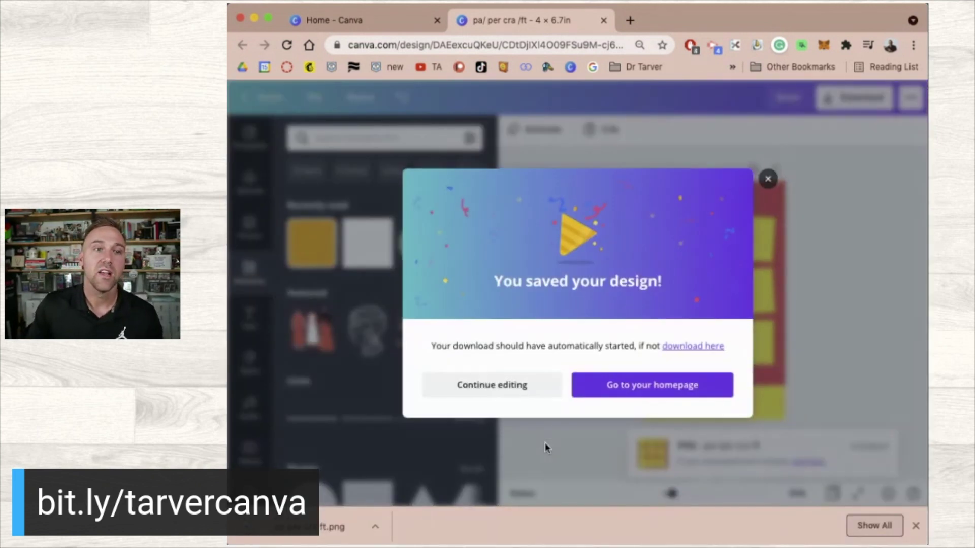
left_click(769, 180)
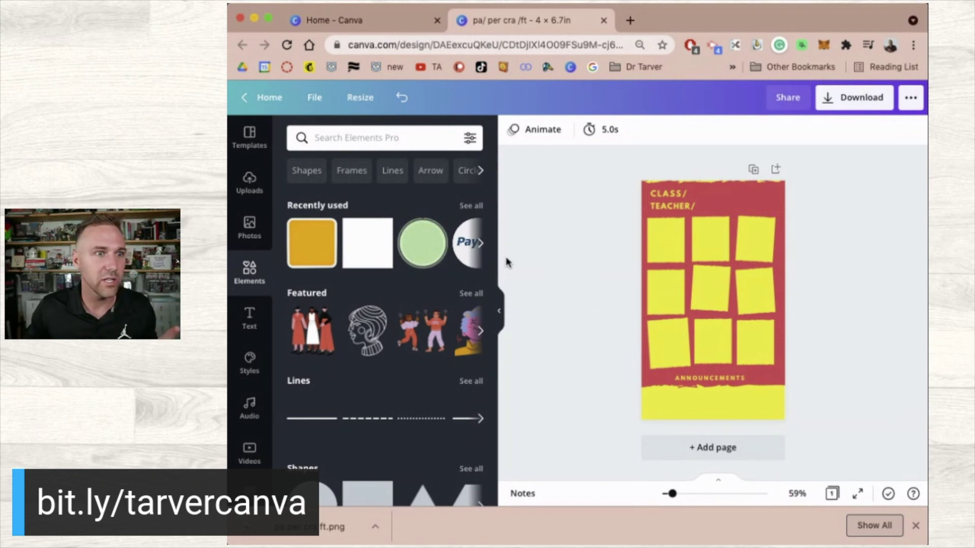
- Place a copy of the CLASS/ heading on the top-left block, recolor it with the document's red and change it to CLASS SITE
left_click(499, 311)
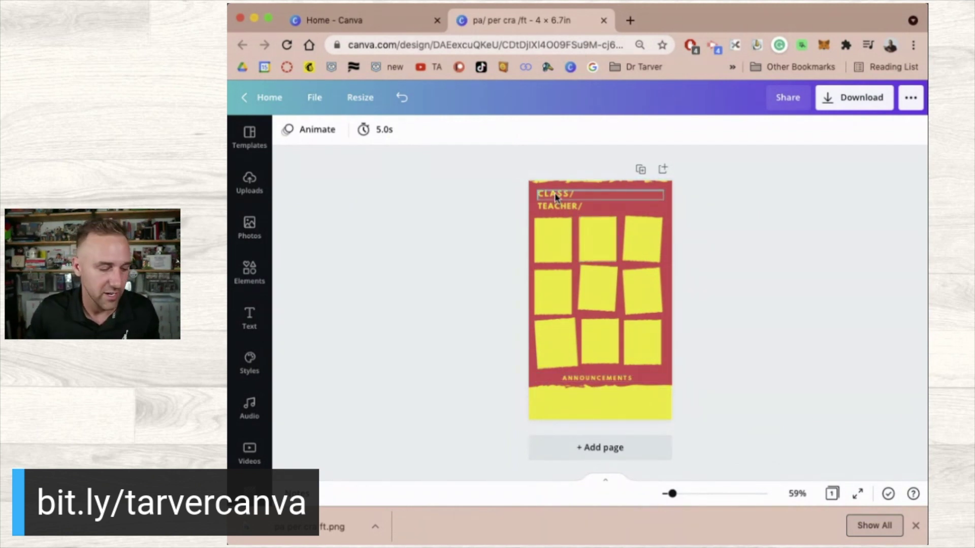
left_click_drag(555, 197, 552, 248)
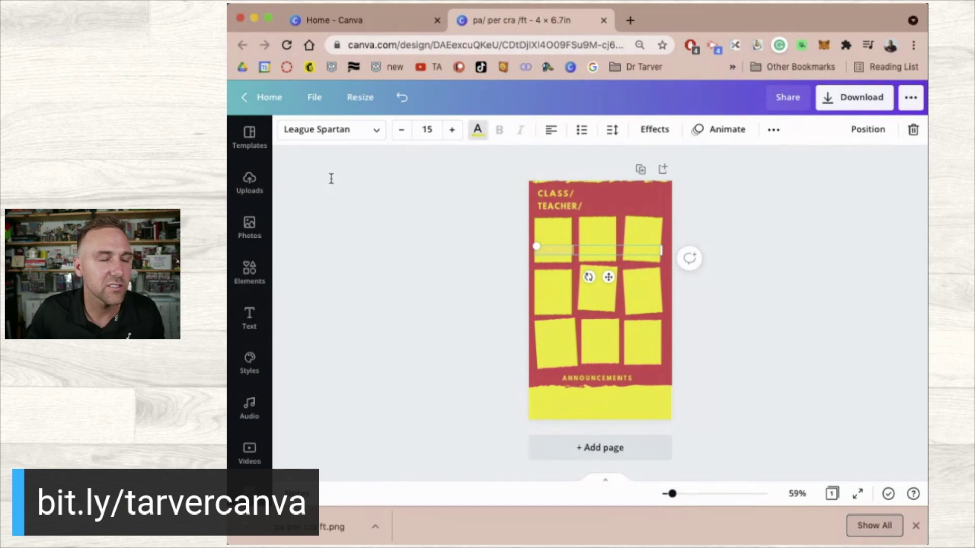
left_click(333, 202)
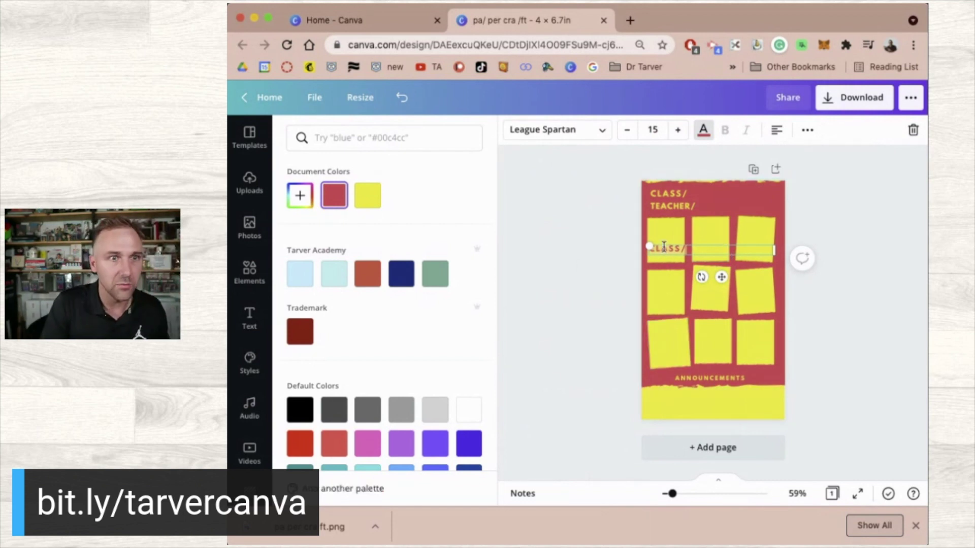
type("S")
key("Return")
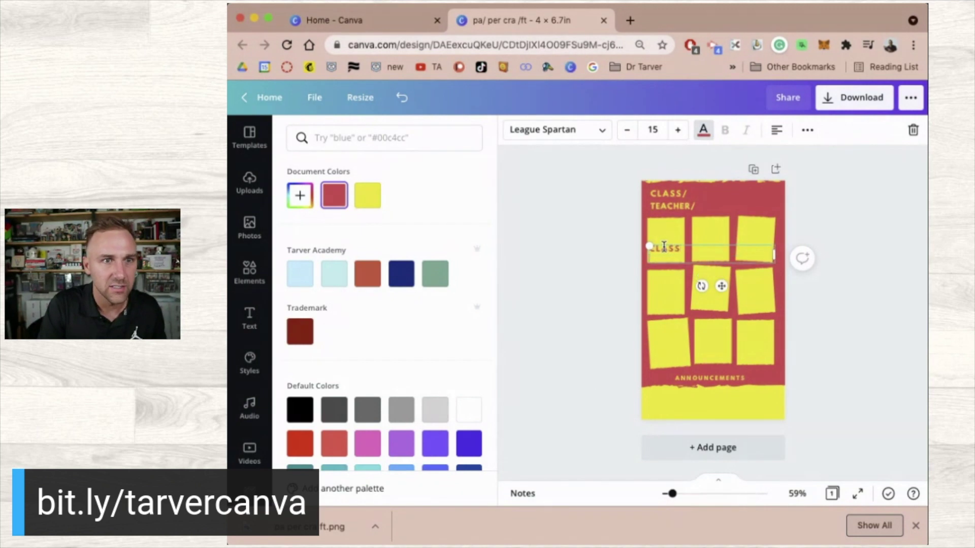
- Reduce the CLASS SITE label's font size to 8
left_click(624, 132)
left_click(623, 132)
left_click(624, 132)
left_click(623, 132)
left_click(623, 132)
left_click(623, 132)
left_click(624, 132)
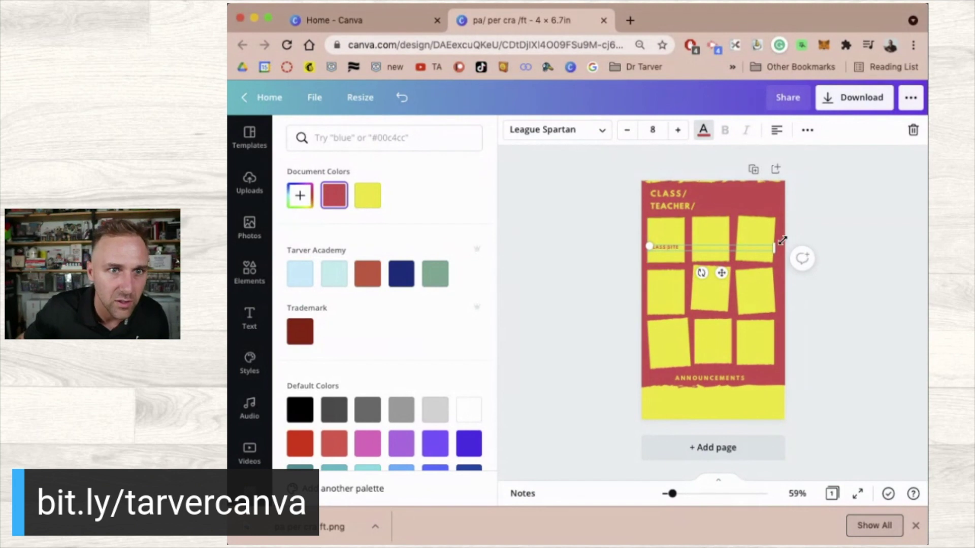
- Enlarge the CLASS SITE label slightly and move it to the lower edge of the top-left block
left_click_drag(766, 245, 715, 249)
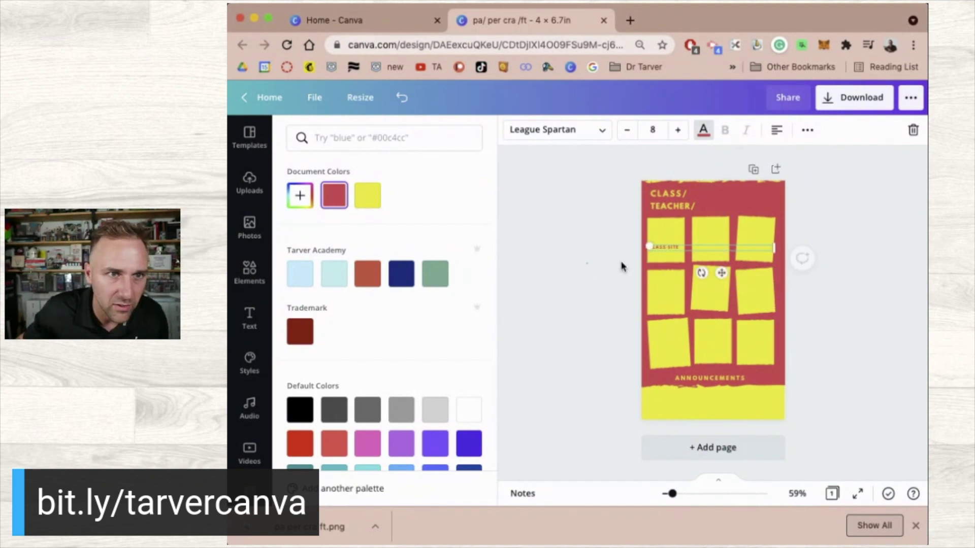
left_click_drag(645, 252, 691, 237)
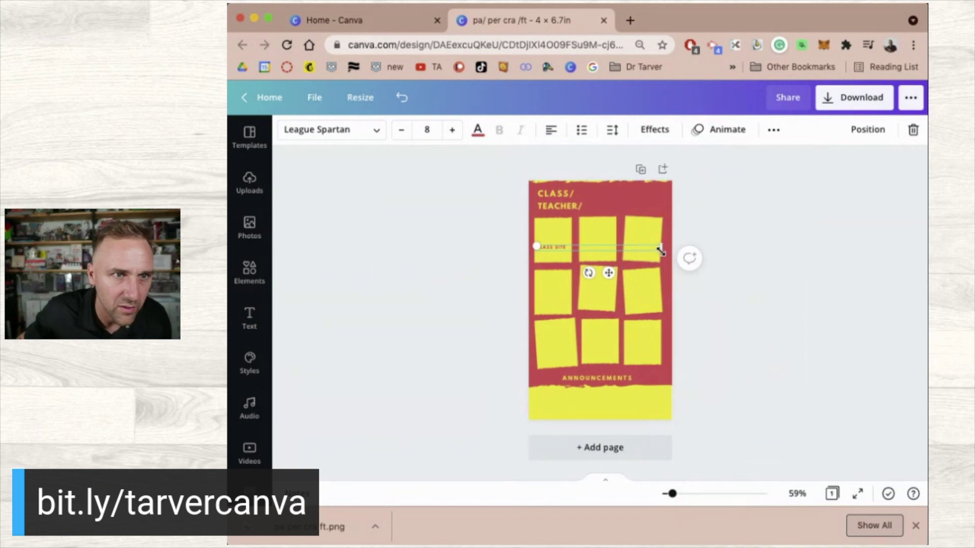
left_click_drag(537, 247, 516, 248)
mouse_move(661, 248)
left_mouse_down()
mouse_move(598, 248)
mouse_move(740, 259)
mouse_move(656, 251)
left_mouse_up()
left_click(485, 252)
- Copy the CLASS SITE label onto the lower edge of the top-middle block and change the copy to CONTACT ME at size 8
left_click_drag(544, 248, 605, 260)
left_click(606, 261)
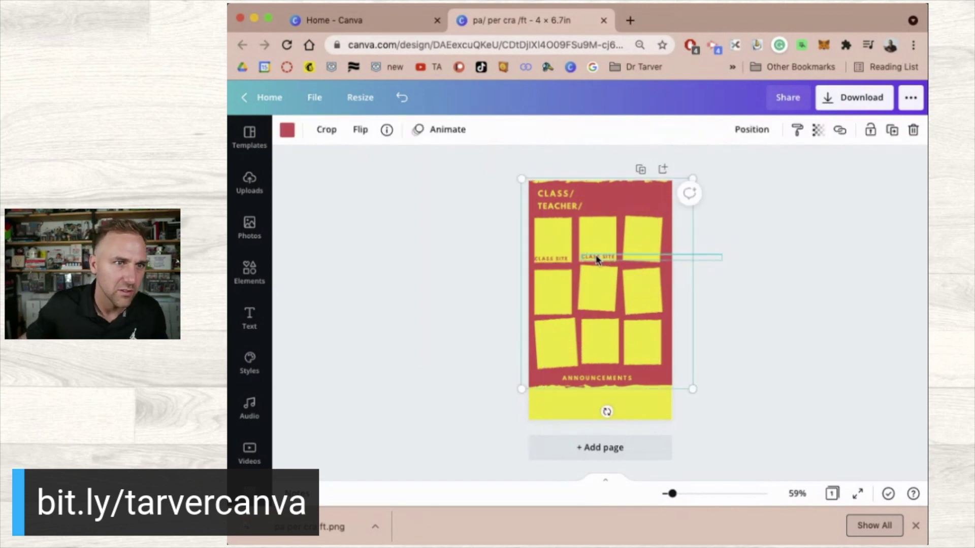
left_click(597, 257)
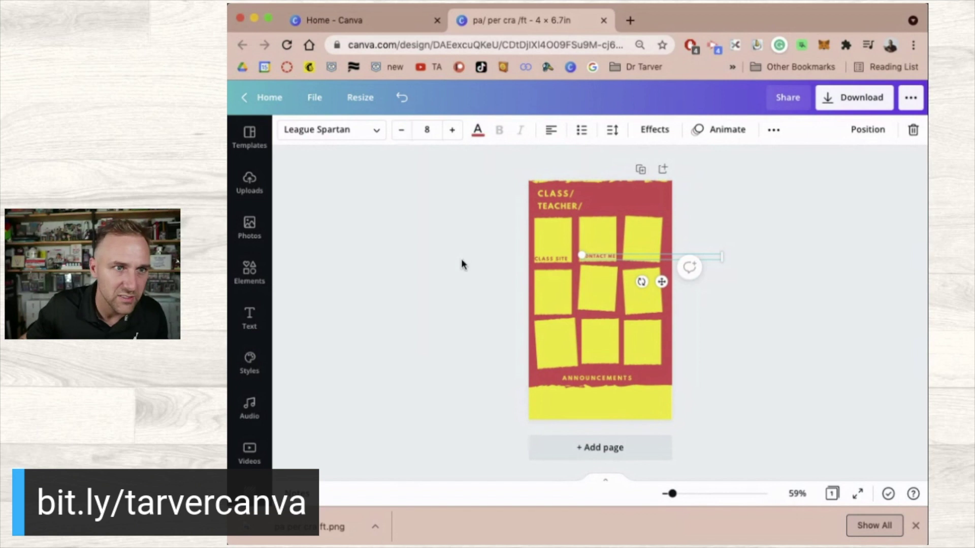
left_click(516, 268)
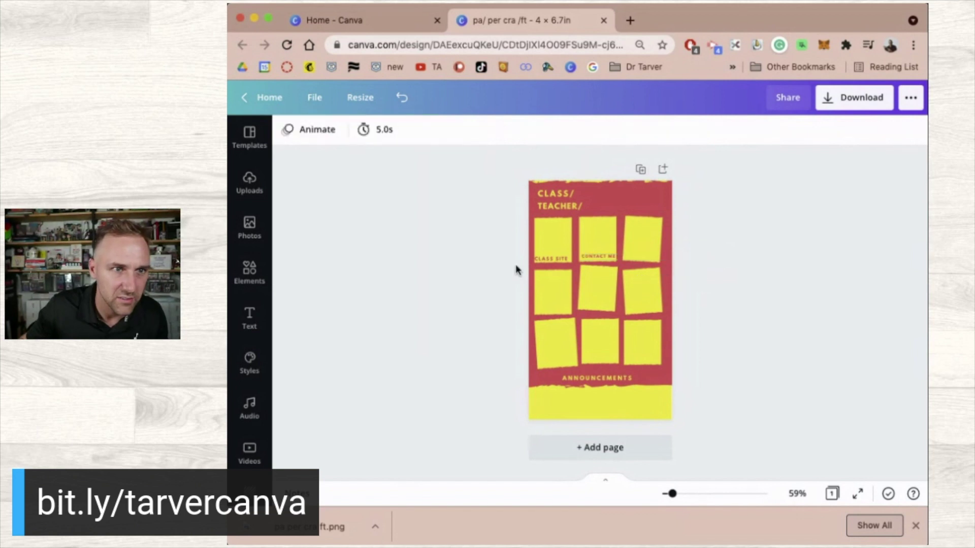
- Shift the CLASS SITE label so it sits centred within the top-left block, and check both labels up close
left_click(545, 261)
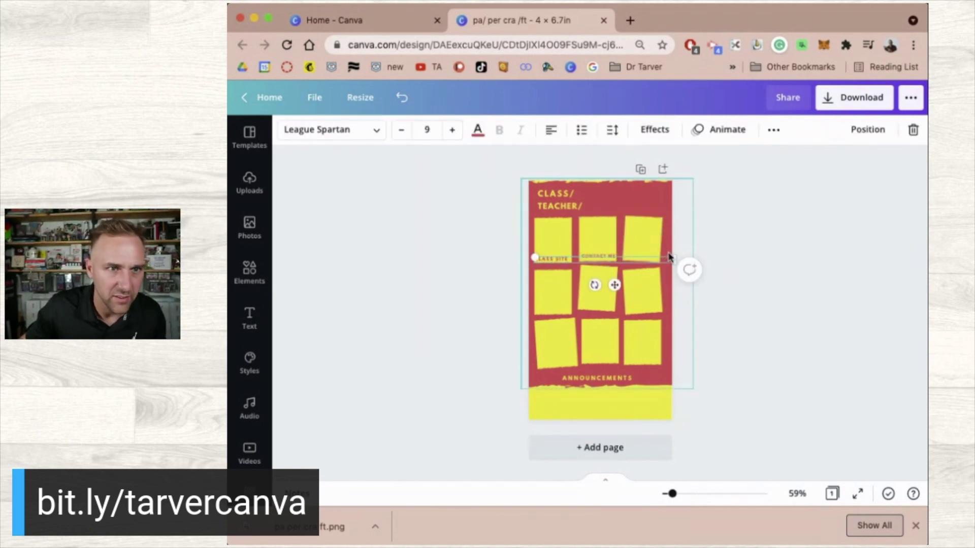
left_click_drag(534, 257, 528, 248)
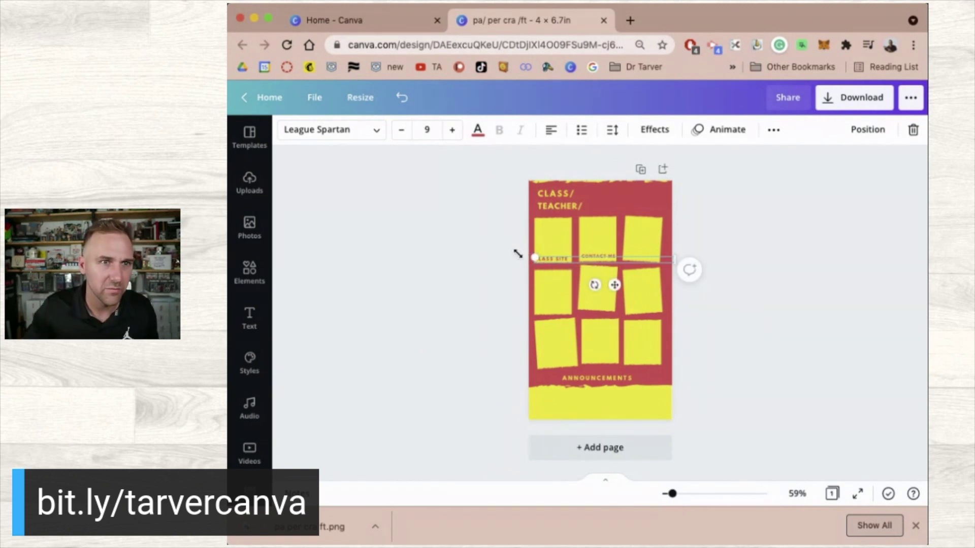
left_click(475, 300)
left_click_drag(550, 262, 548, 261)
left_click(490, 269)
scroll(490, 269, "up", 5)
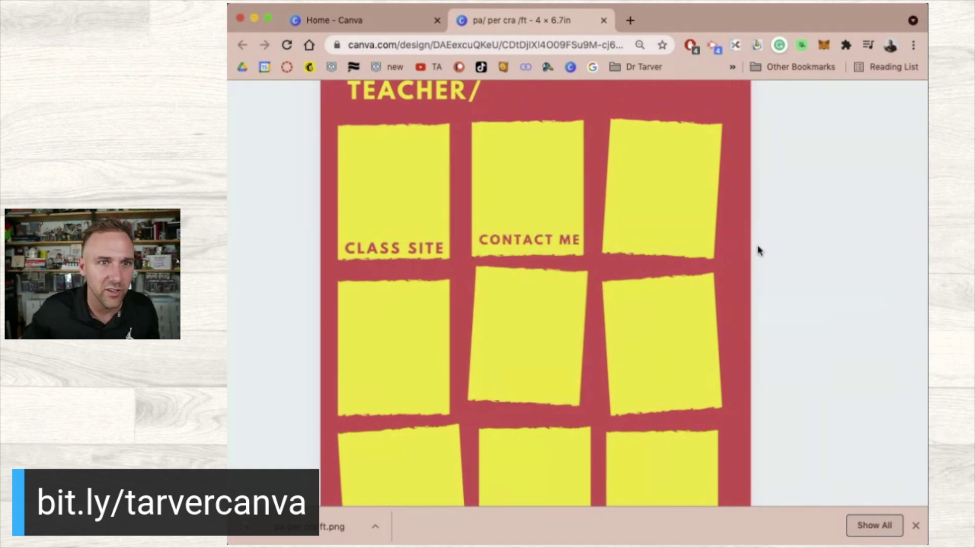
left_click(561, 240)
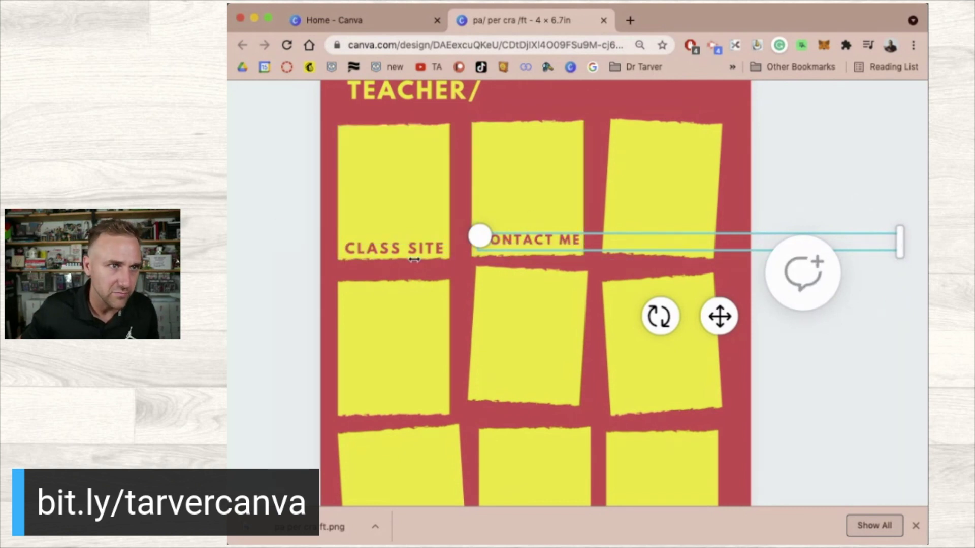
key("super+0")
- Add a subheading text to the page that reads CONTACT ME
left_click(362, 213)
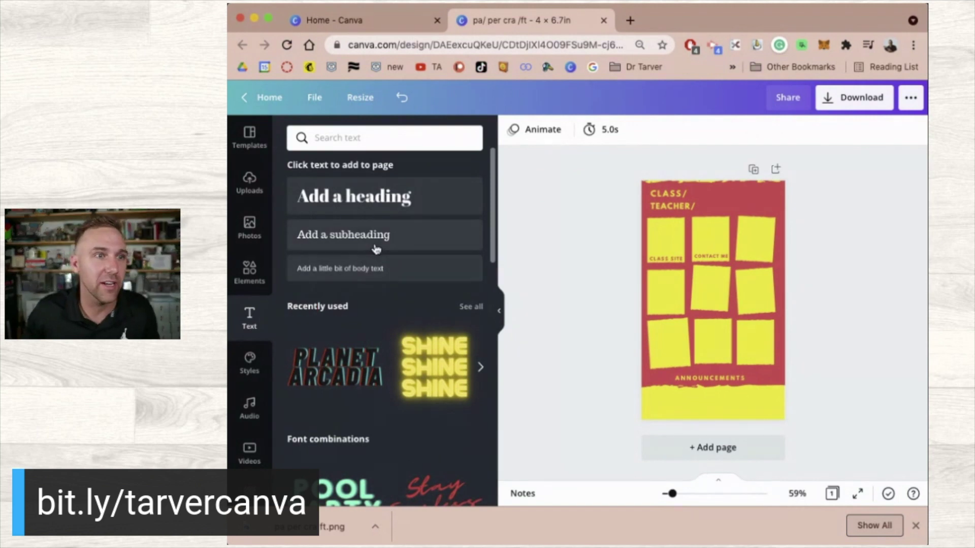
left_click(376, 245)
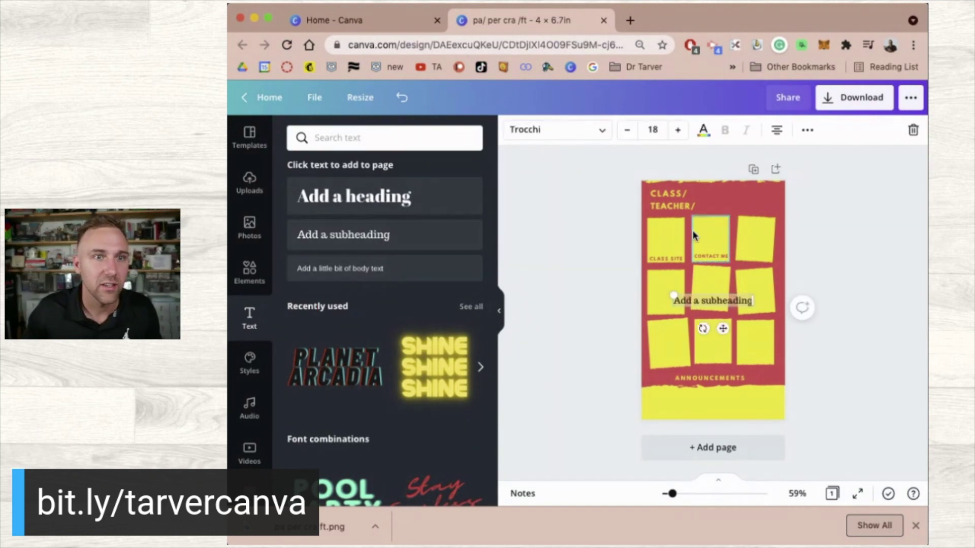
left_click(499, 316)
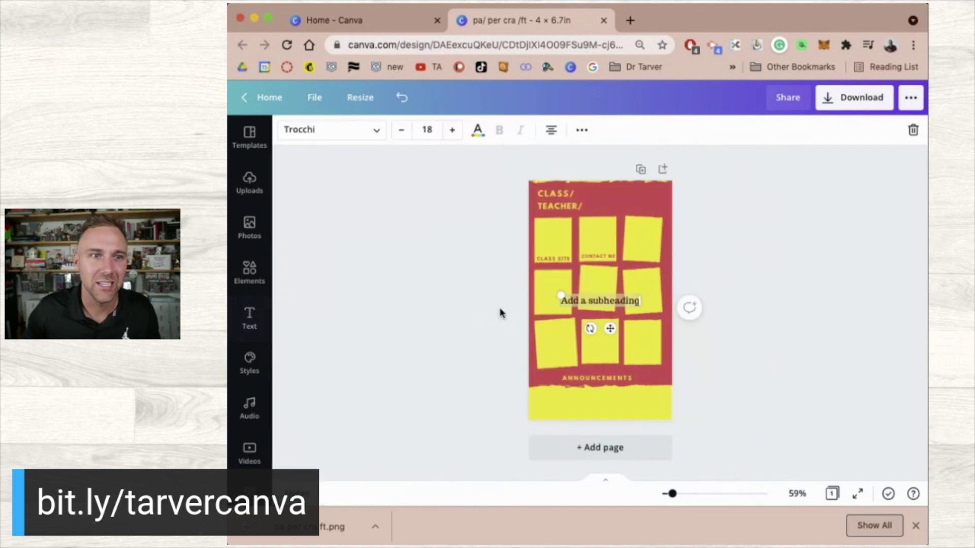
left_click(597, 254)
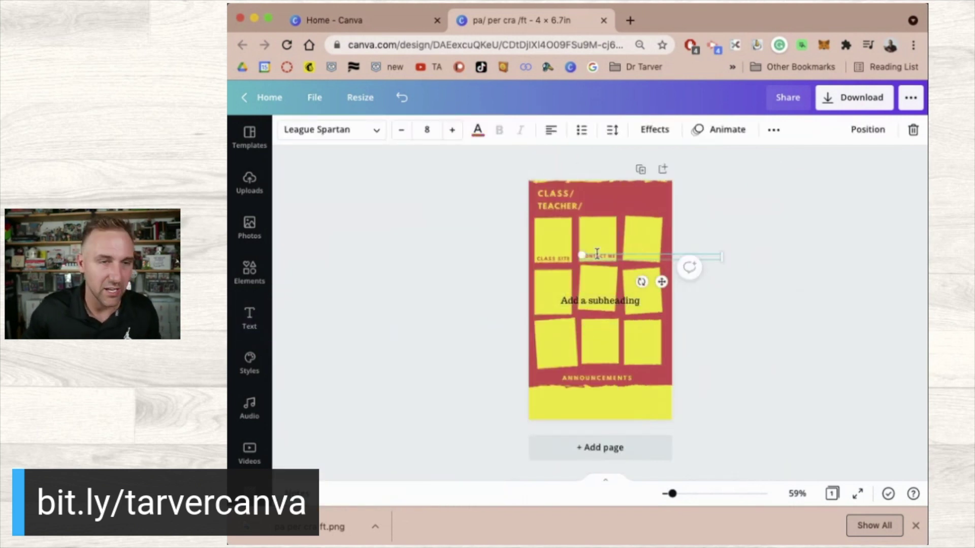
left_click(592, 301)
type("CONTACT ME")
left_click(597, 257)
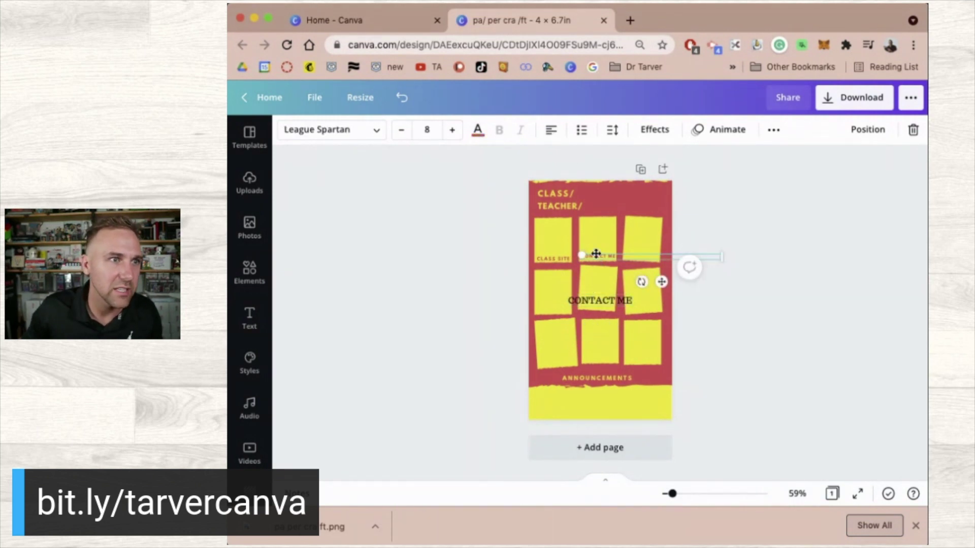
- Set the new CONTACT ME text to League Spartan at size 12 and dismiss the browser's downloads bar
left_click(603, 303)
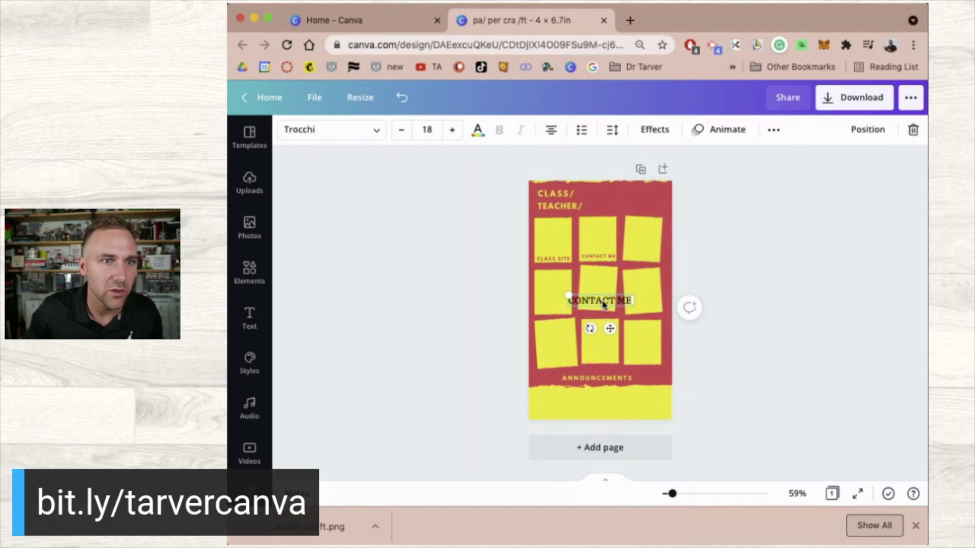
left_click(376, 130)
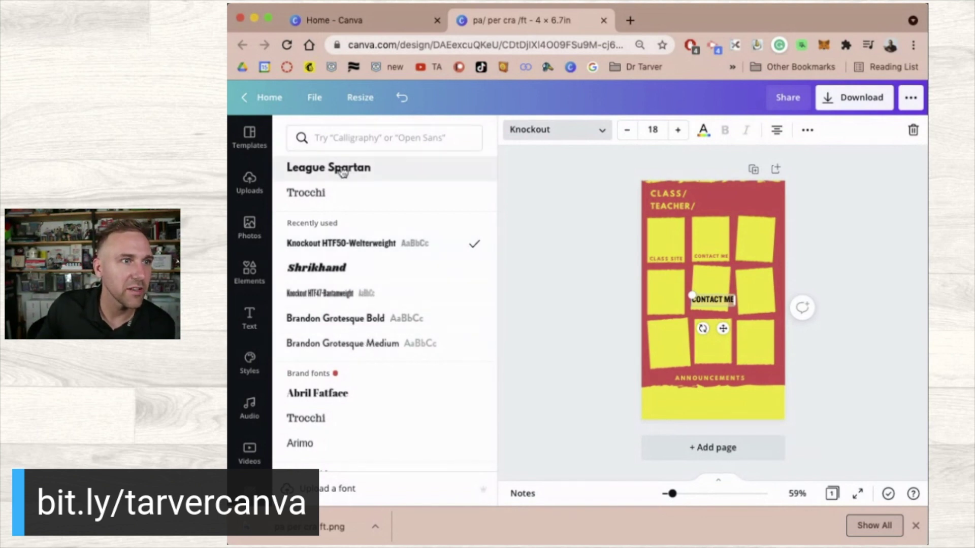
left_click(361, 169)
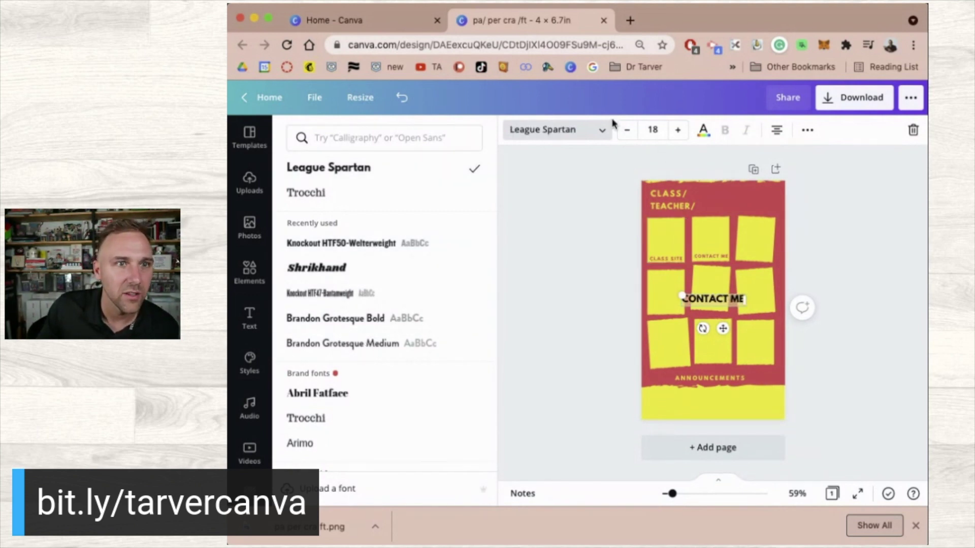
left_click(626, 133)
left_click(626, 133)
left_click(626, 133)
left_click(626, 133)
left_click(626, 133)
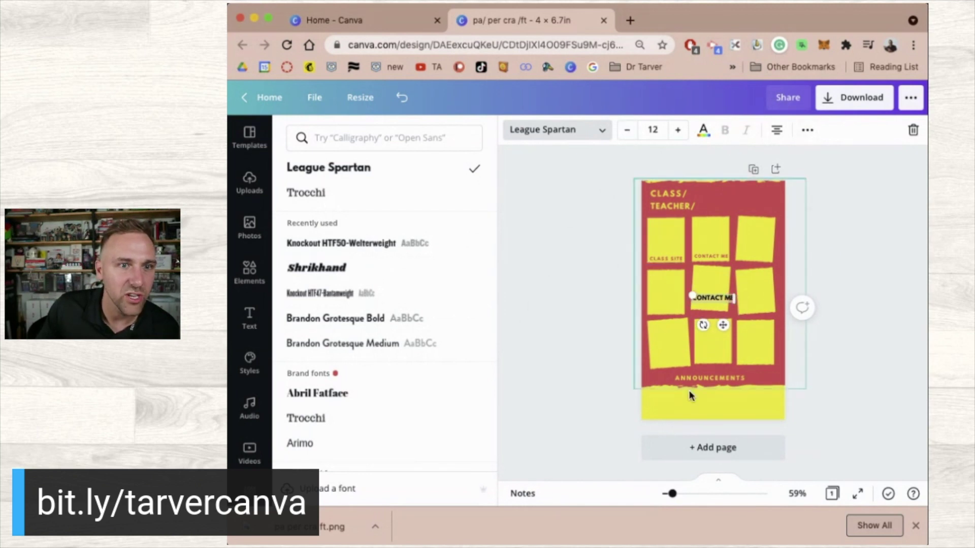
key("Escape")
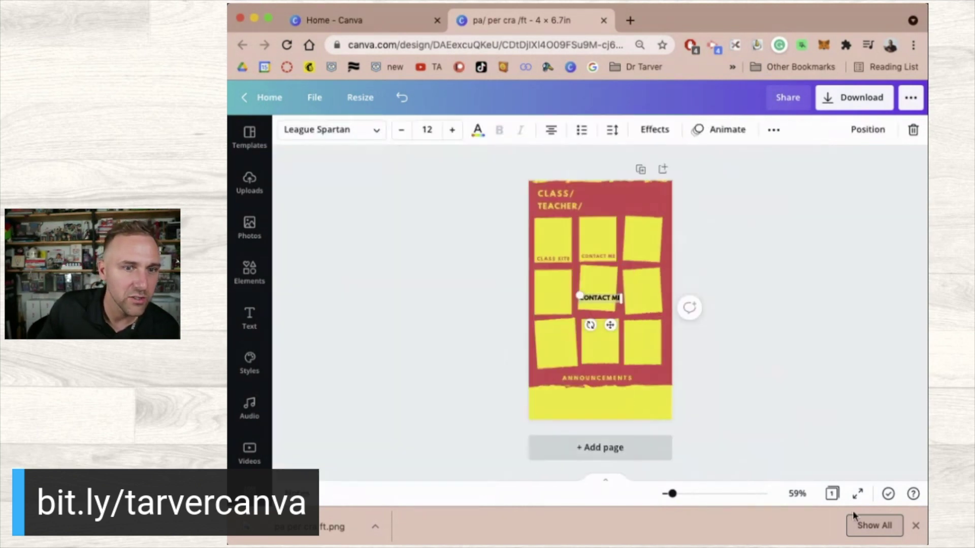
left_click(916, 526)
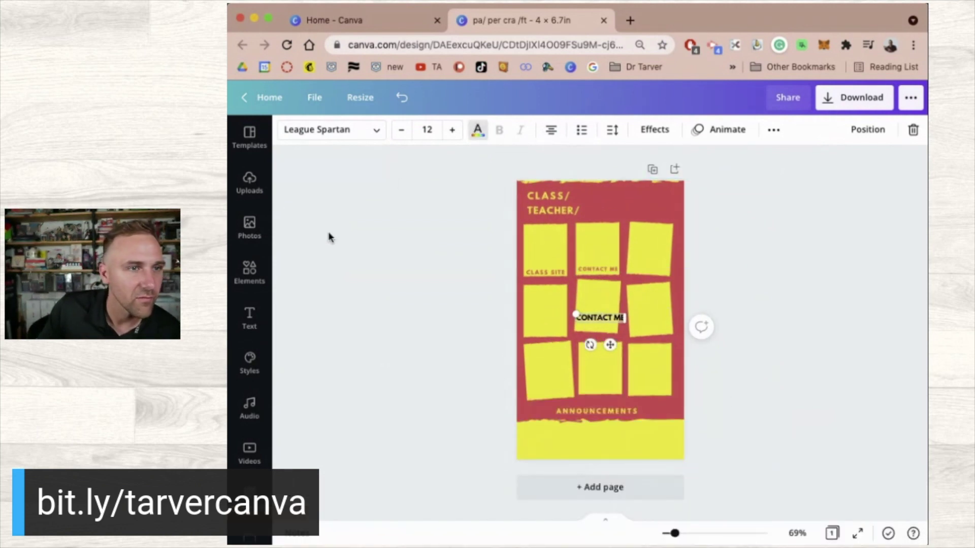
- Recolor the new CONTACT ME text with the document's red
left_click(477, 129)
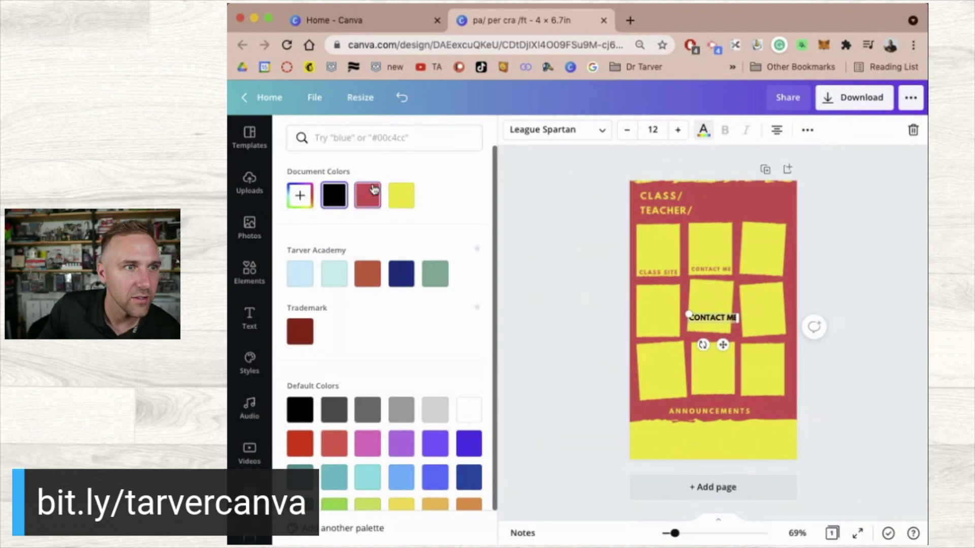
left_click(372, 192)
left_click(609, 294)
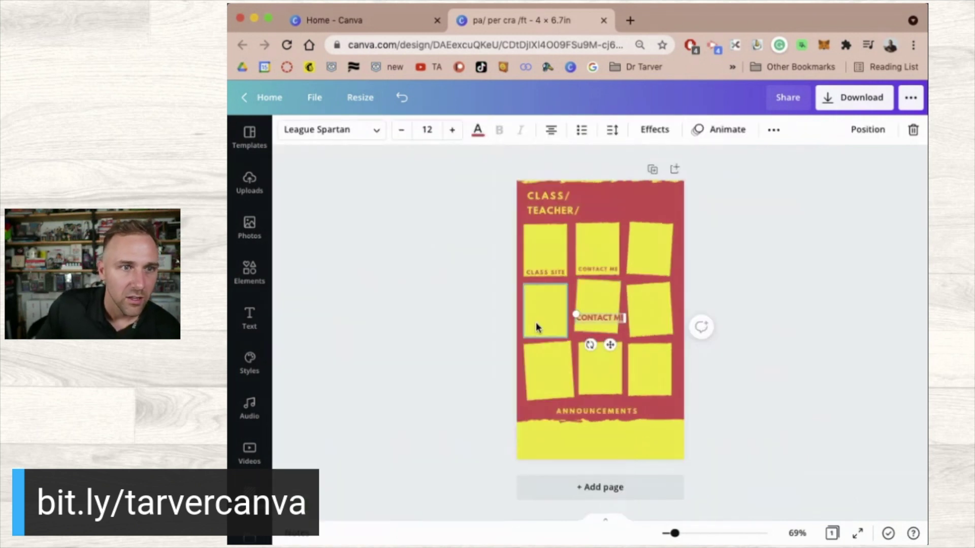
- Reduce the new CONTACT ME text's font size by three steps so it fits within a block's width
scroll(535, 322, "up", 5, "ctrl")
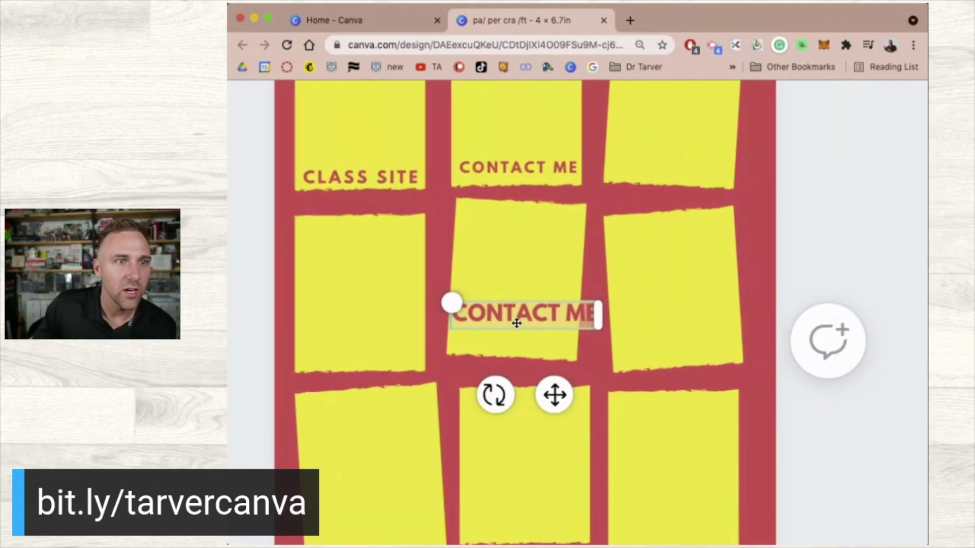
scroll(516, 212, "up", 10)
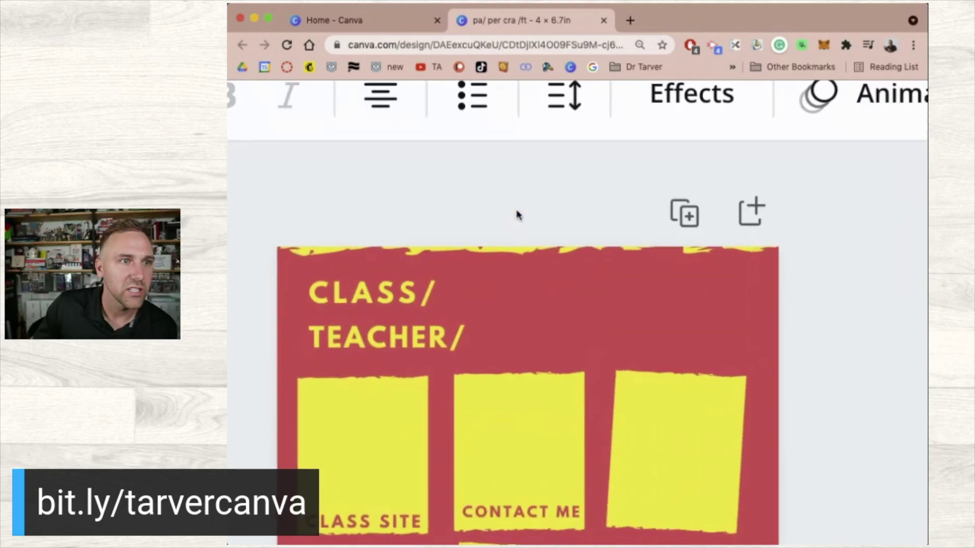
scroll(515, 212, "left", 8)
left_click(336, 224)
left_click(336, 224)
left_click(336, 224)
- Move the new CONTACT ME text onto the lower edge of the top-right block
scroll(447, 348, "down", 8)
scroll(446, 343, "down", 4)
scroll(445, 344, "right", 5)
scroll(446, 343, "up", 8)
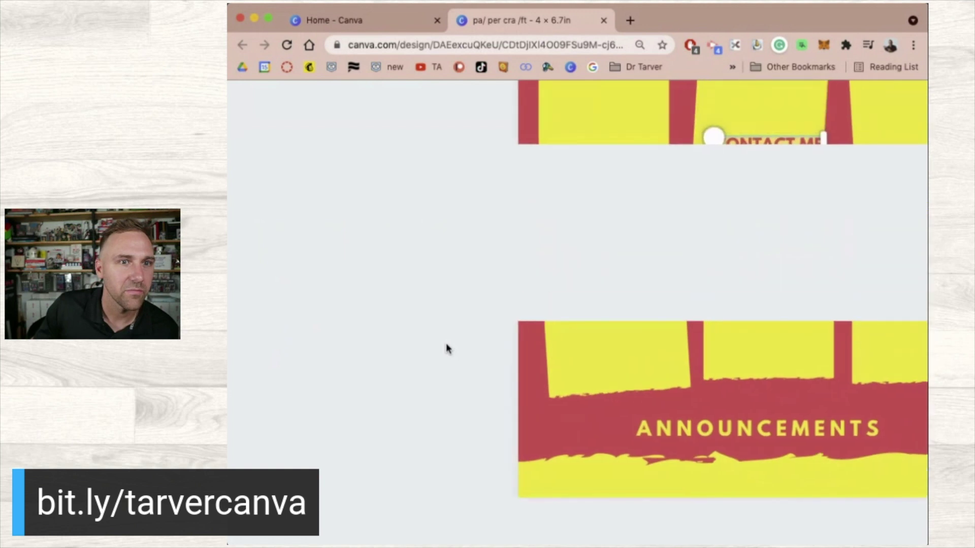
scroll(492, 307, "right", 4)
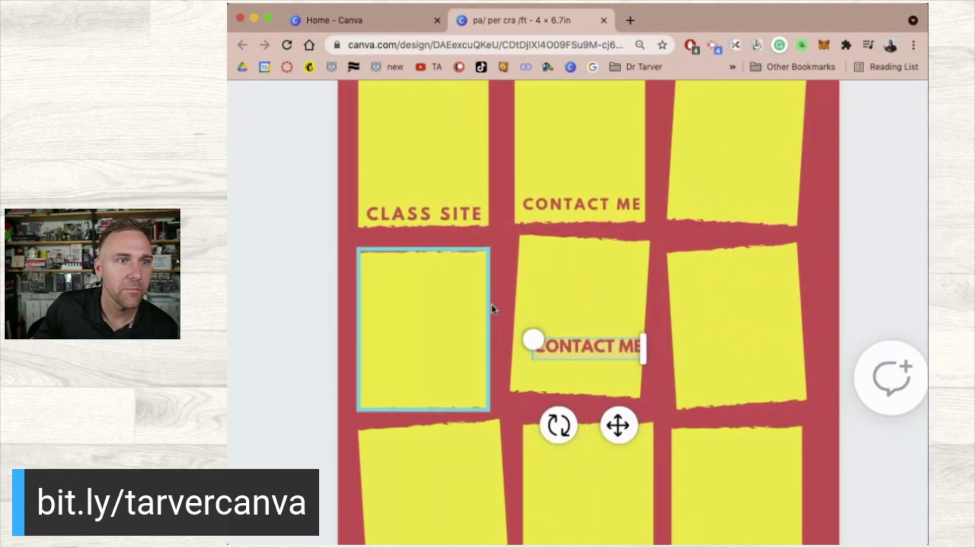
left_click(858, 276)
left_click_drag(586, 346, 721, 203)
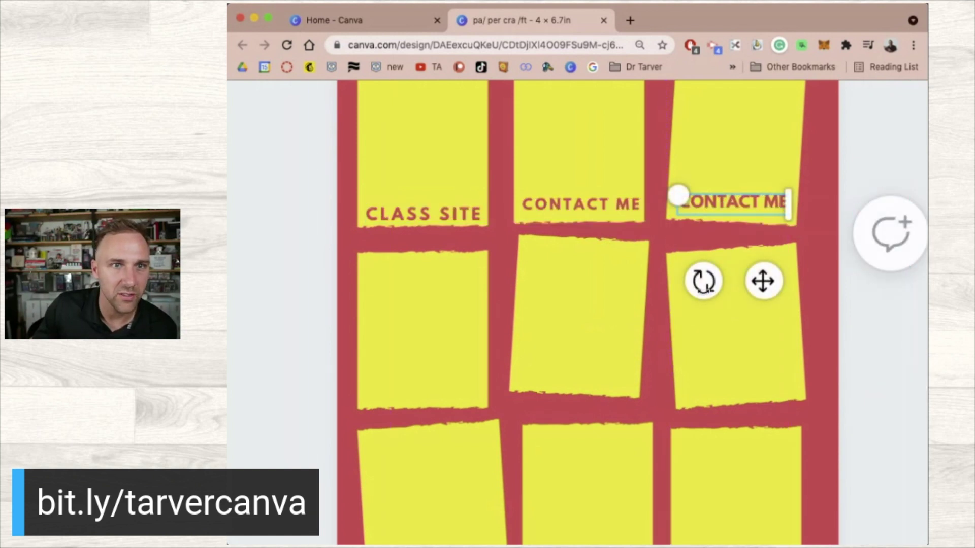
- Tilt the top-right CONTACT ME label to match its block, and lower it and the top-middle CONTACT ME label slightly
left_click_drag(702, 286, 700, 289)
left_click_drag(729, 215, 729, 221)
left_click(565, 210)
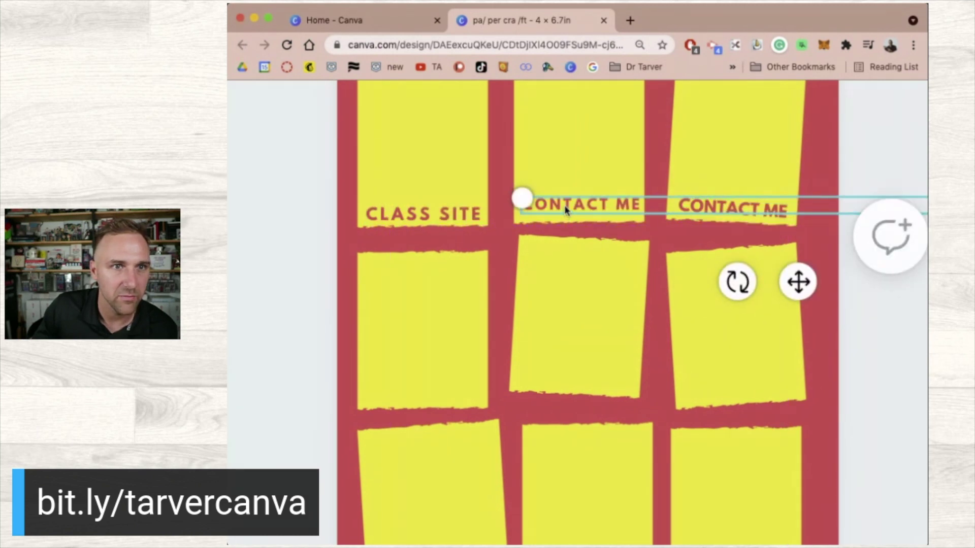
left_click_drag(566, 215, 564, 211)
- Change the top-right block's label text to SYLLABUS
left_click(737, 202)
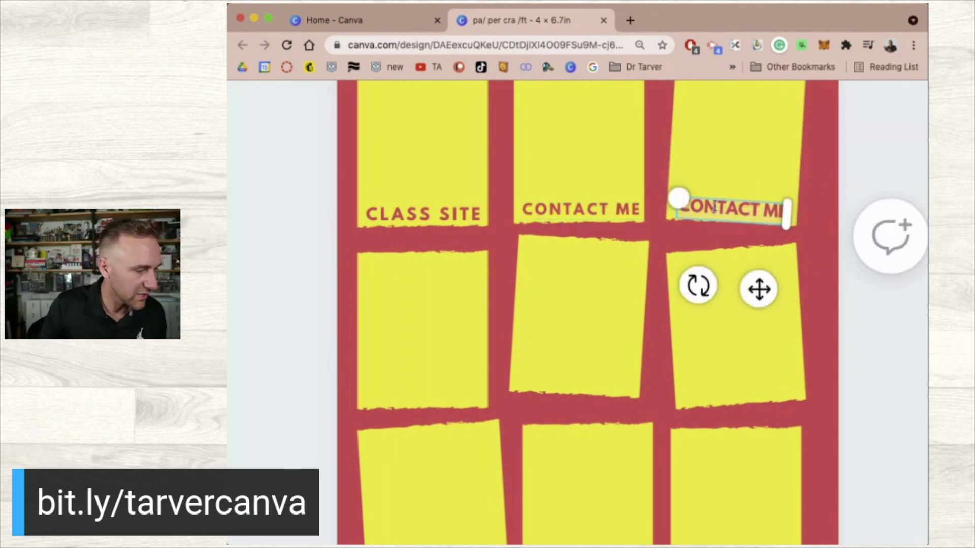
type("SYLLABUS")
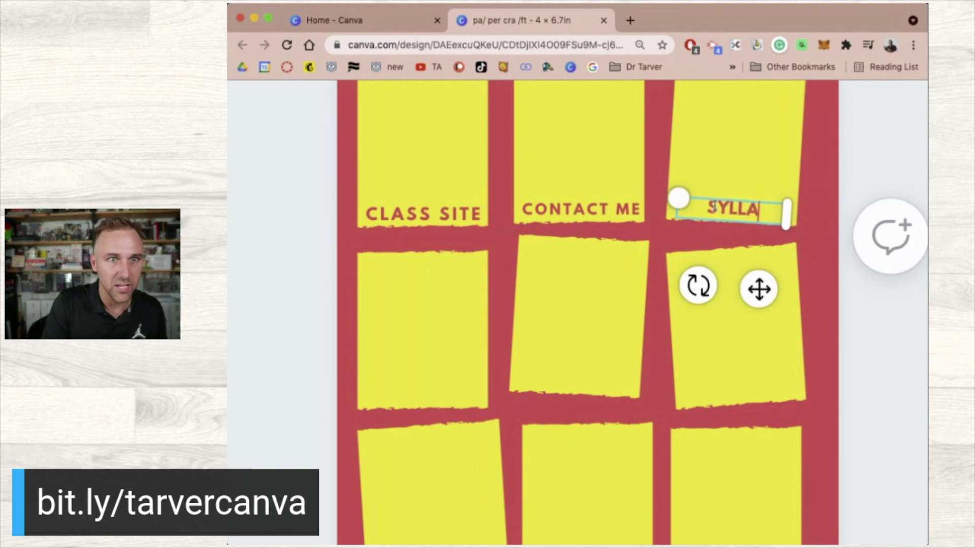
left_click(870, 165)
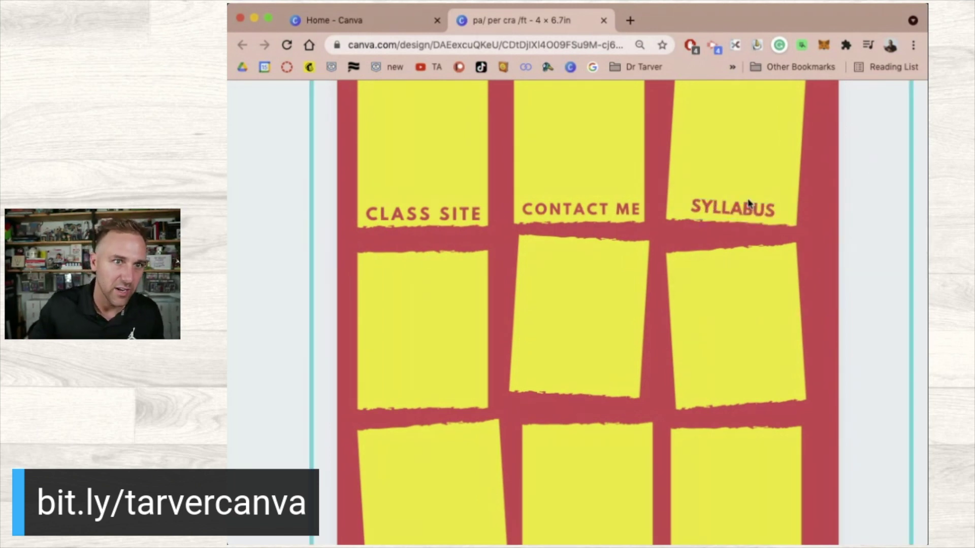
- Place copies of the SYLLABUS label on the middle row's centre and left blocks, levelling the left copy with its block
left_click(726, 209)
left_click_drag(723, 205, 565, 381)
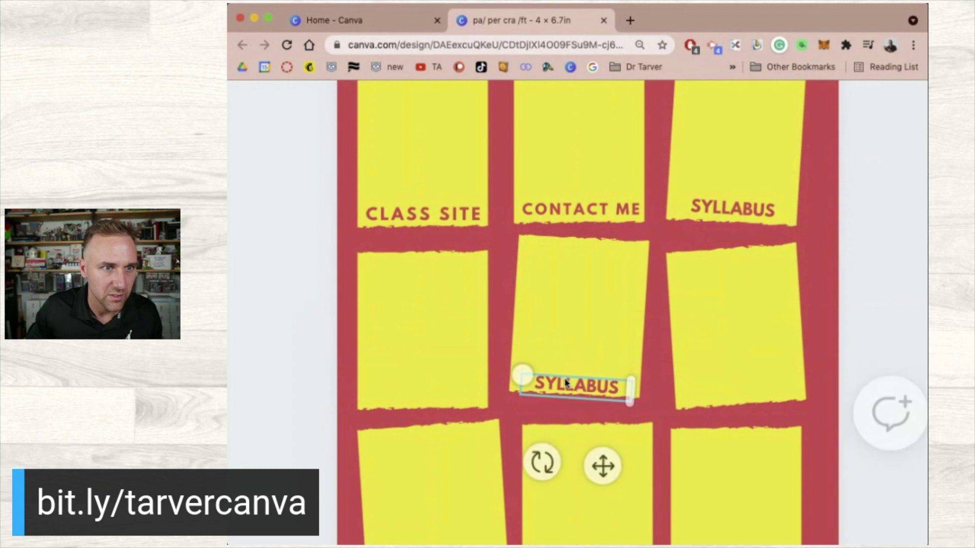
scroll(565, 381, "down", 3)
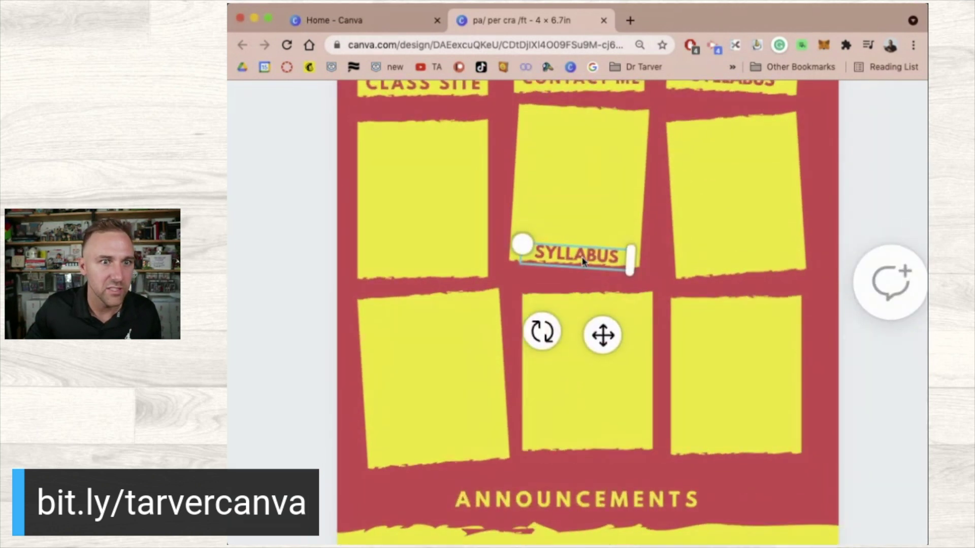
left_click_drag(574, 256, 418, 289)
left_click_drag(386, 341, 388, 348)
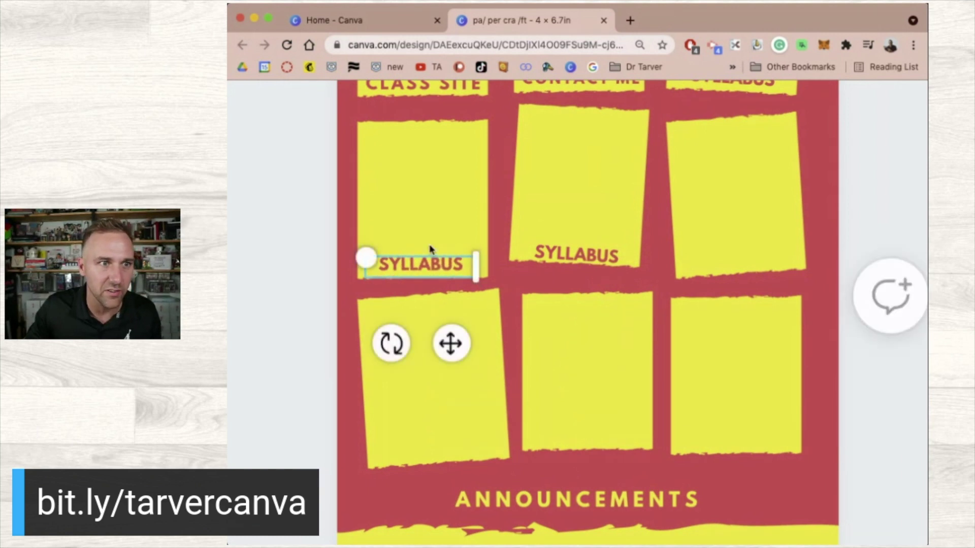
- Place SYLLABUS label copies on the middle row's right block and all three bottom-row blocks, angled to match each block
left_click_drag(416, 268, 739, 253)
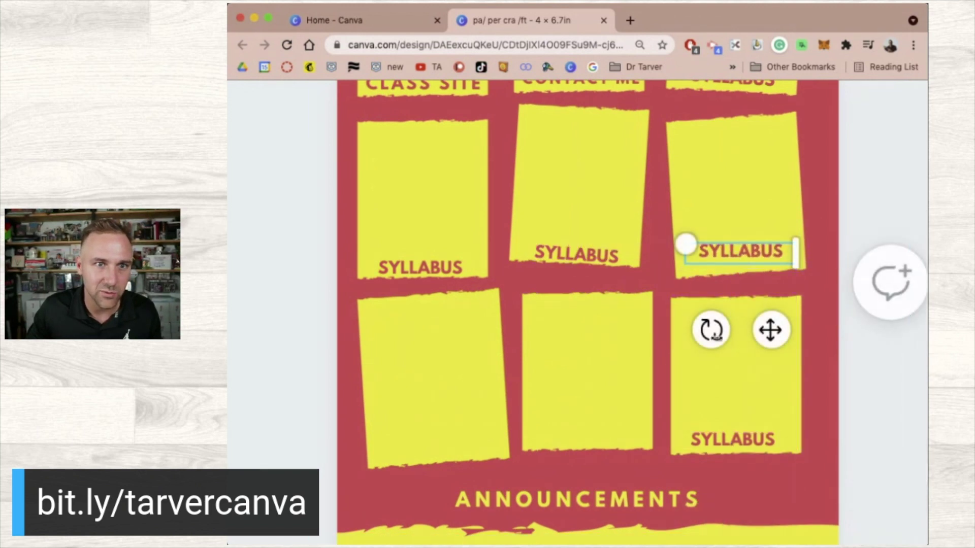
left_click_drag(713, 335, 724, 336)
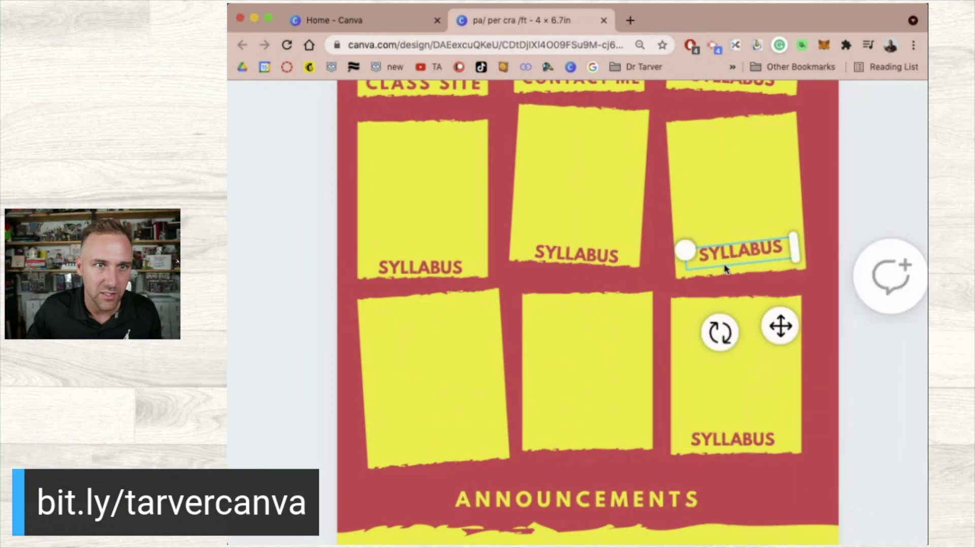
left_click_drag(729, 259, 575, 457)
left_click_drag(568, 518, 559, 517)
left_click(434, 457)
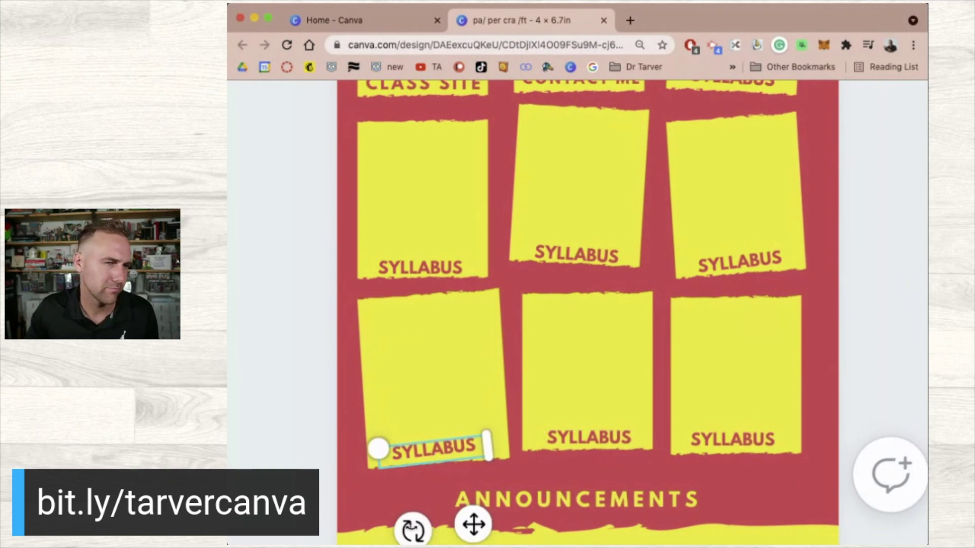
left_click(281, 448)
scroll(382, 441, "up", 3)
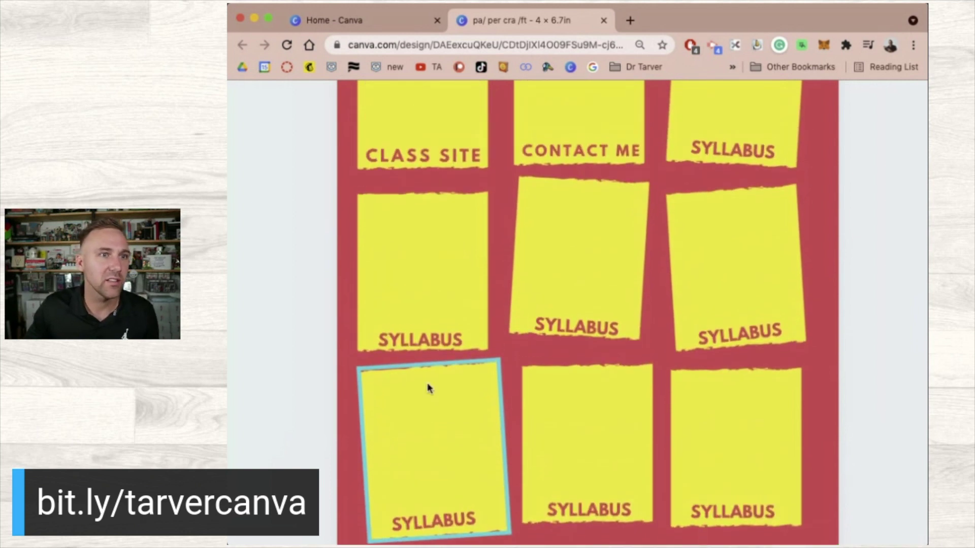
- Replace the middle row's left label with PARENT INFO and adjust the text box's width and position on the block
left_click(408, 339)
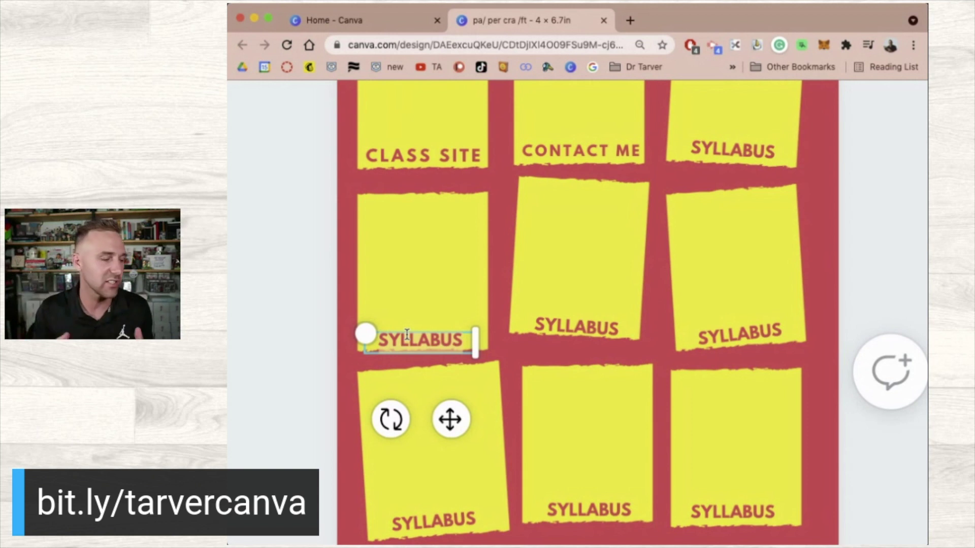
type("PARENT INFO")
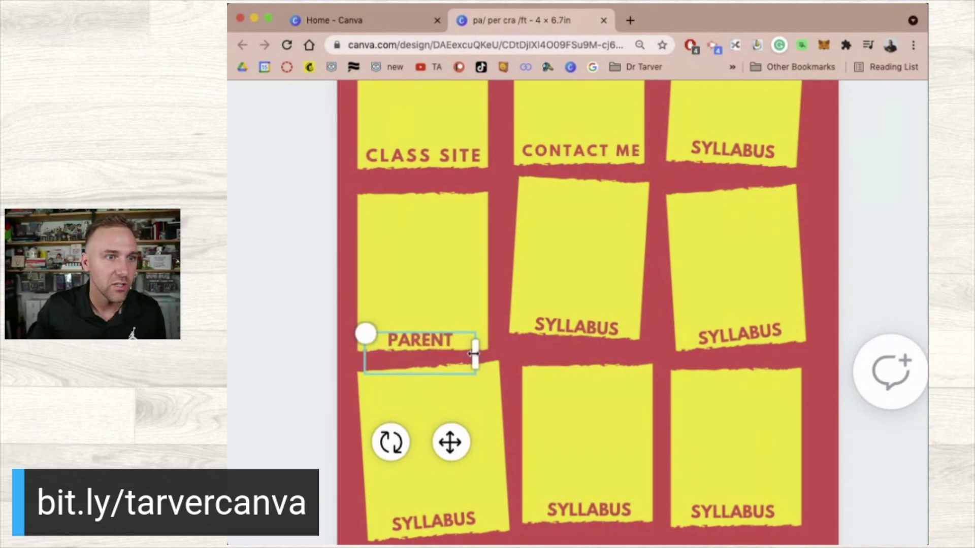
mouse_move(477, 356)
left_mouse_down()
mouse_move(496, 355)
mouse_move(459, 358)
left_mouse_up()
left_click(282, 347)
left_click(410, 339)
left_click_drag(400, 344, 392, 340)
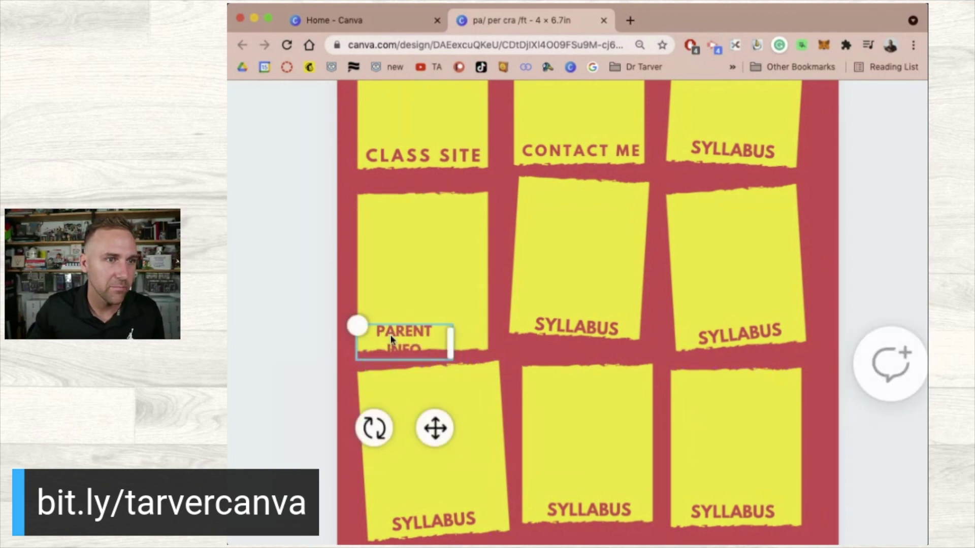
mouse_move(450, 342)
left_mouse_down()
mouse_move(482, 342)
mouse_move(462, 341)
left_mouse_up()
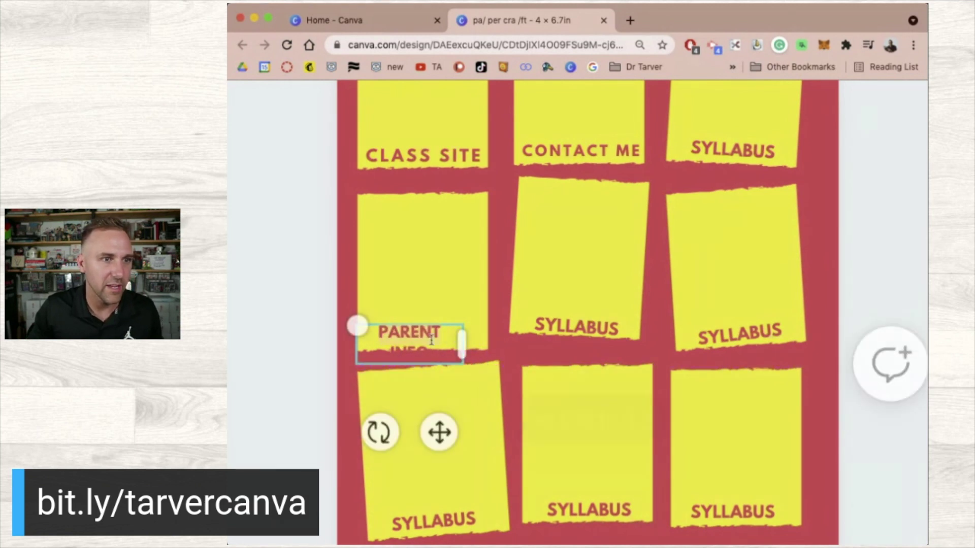
left_click(400, 344)
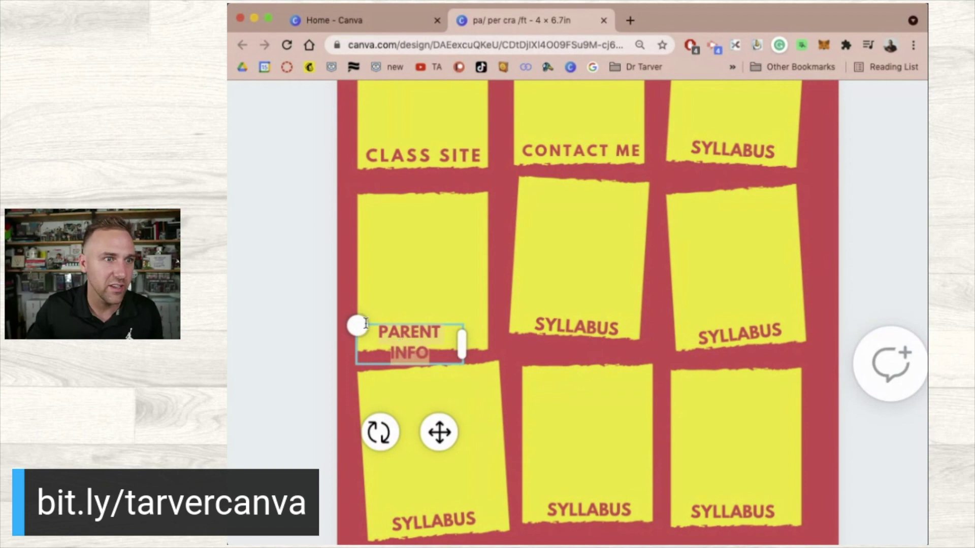
- Reduce the PARENT INFO label's font size to fit on one line and position it at the block's lower edge
scroll(349, 311, "up", 7)
scroll(331, 222, "left", 3)
scroll(330, 222, "left", 3)
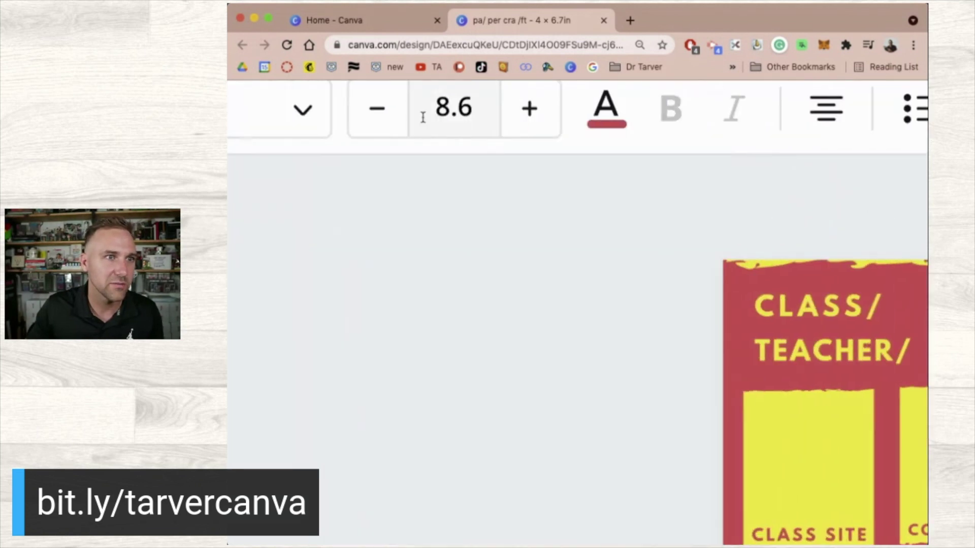
scroll(453, 289, "down", 9)
scroll(454, 293, "right", 2)
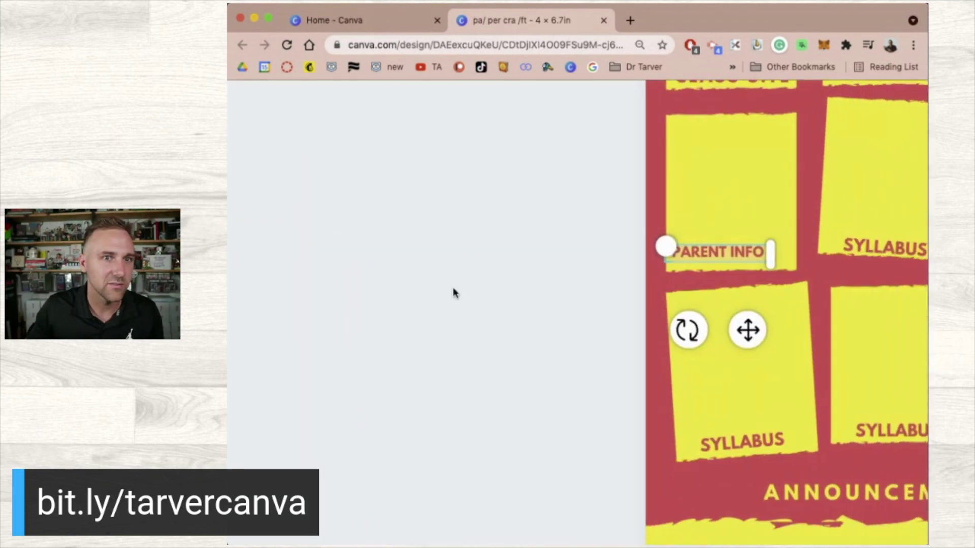
left_click_drag(693, 252, 705, 264)
scroll(705, 264, "right", 5)
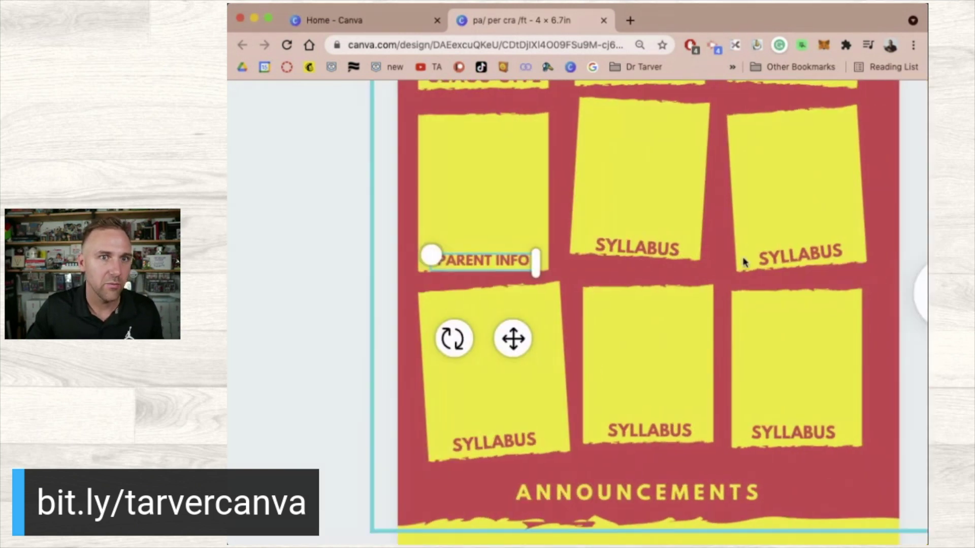
- Change the middle row's centre label to LINKS and its right label to SCHEDULE
left_click(633, 247)
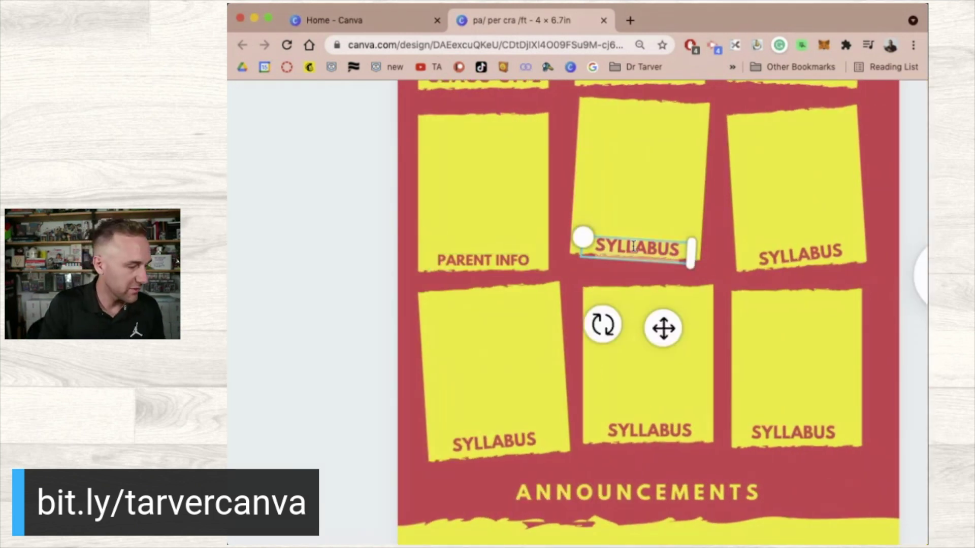
type("LINKS")
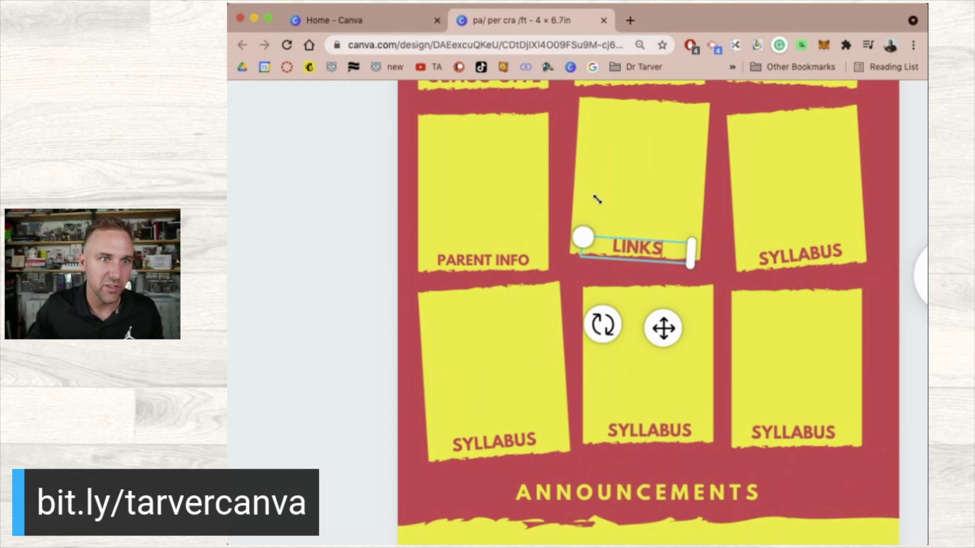
left_click(799, 258)
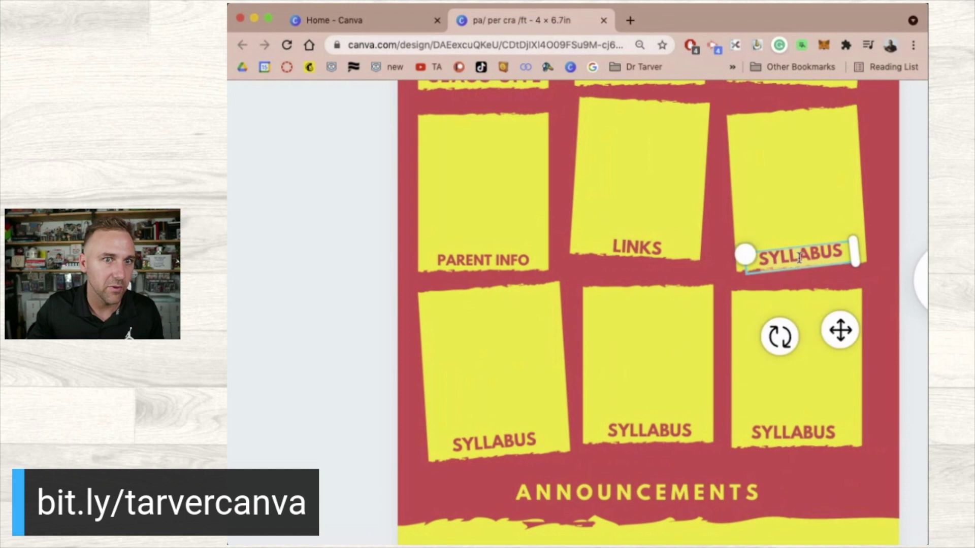
double_click(799, 257)
type("SCHEDULE")
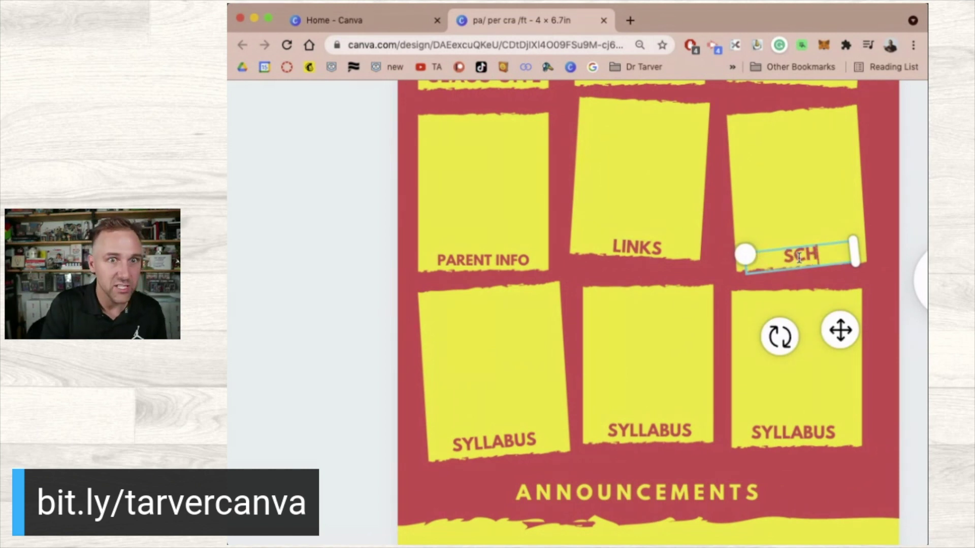
- Change the bottom row's left label to ABOUT ME and its centre label to NEWS
left_click(497, 440)
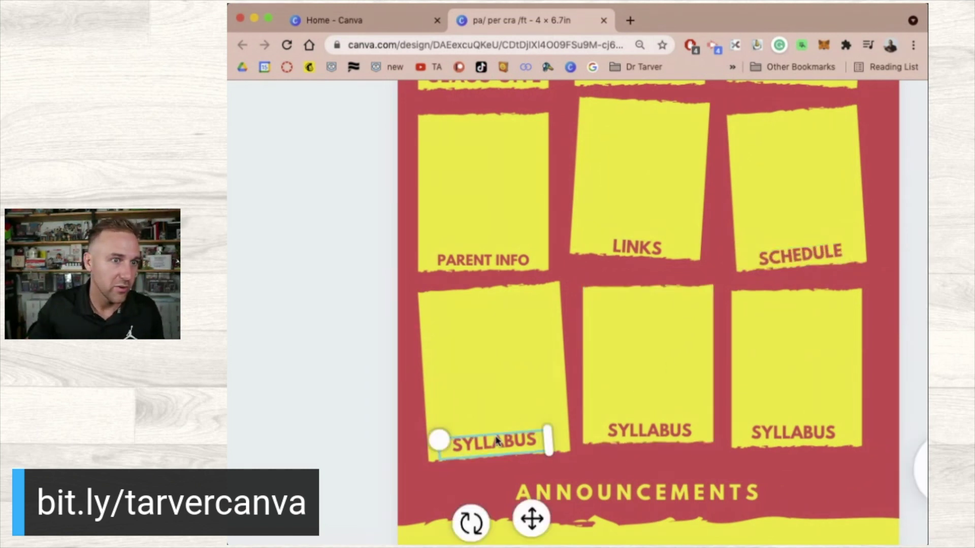
double_click(496, 439)
type("ABOUT ME")
left_click(660, 431)
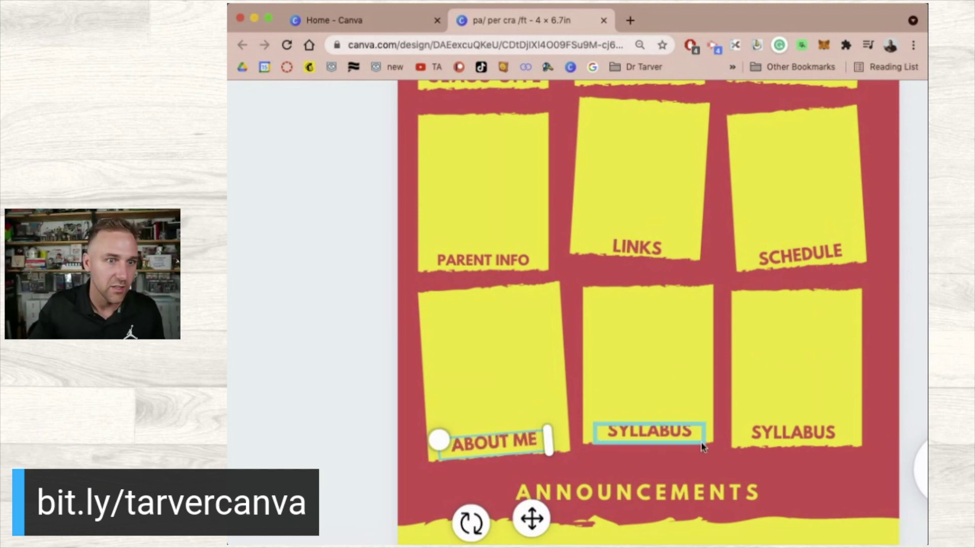
double_click(660, 430)
type("NEWS")
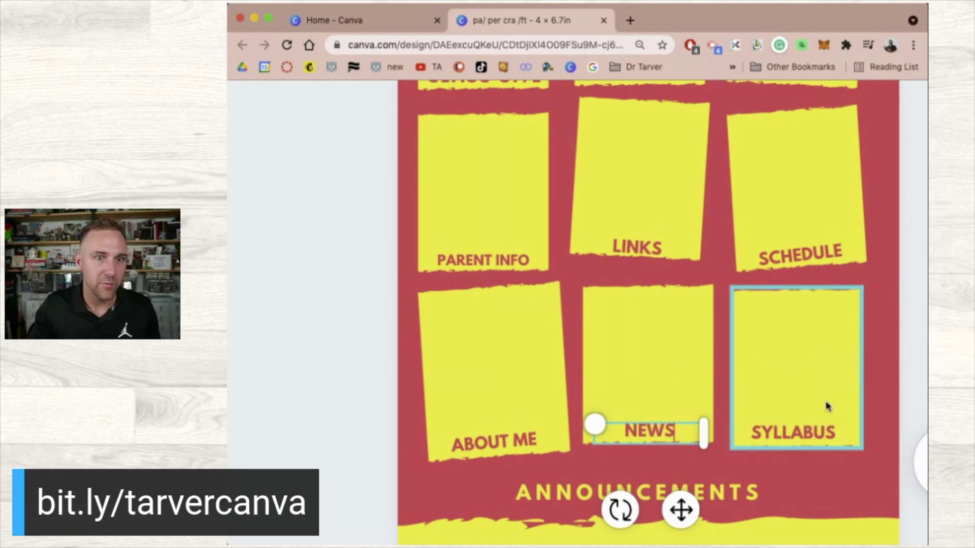
- Change the bottom row's right label to RESOURCES and deselect it
left_click(798, 436)
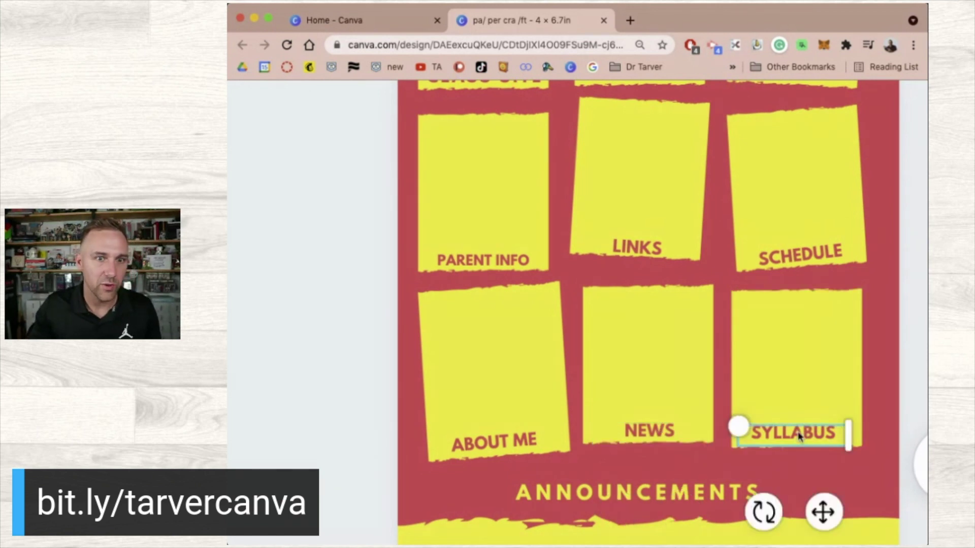
double_click(799, 433)
type("RESOURCES")
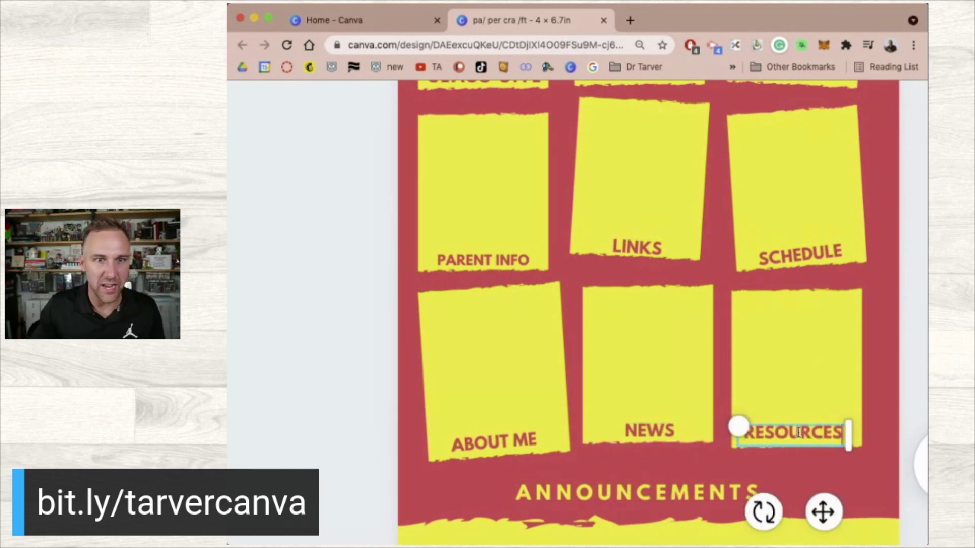
left_click(365, 412)
- Move the ANNOUNCEMENTS heading slightly down toward the yellow area beneath it
scroll(368, 411, "down", 5)
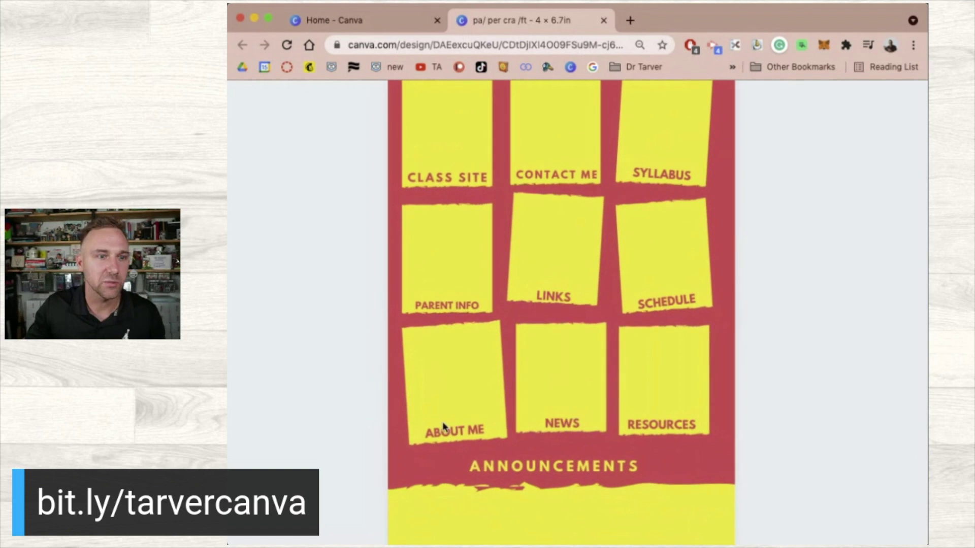
left_click_drag(526, 467, 525, 471)
left_click(351, 437)
scroll(350, 440, "down", 5)
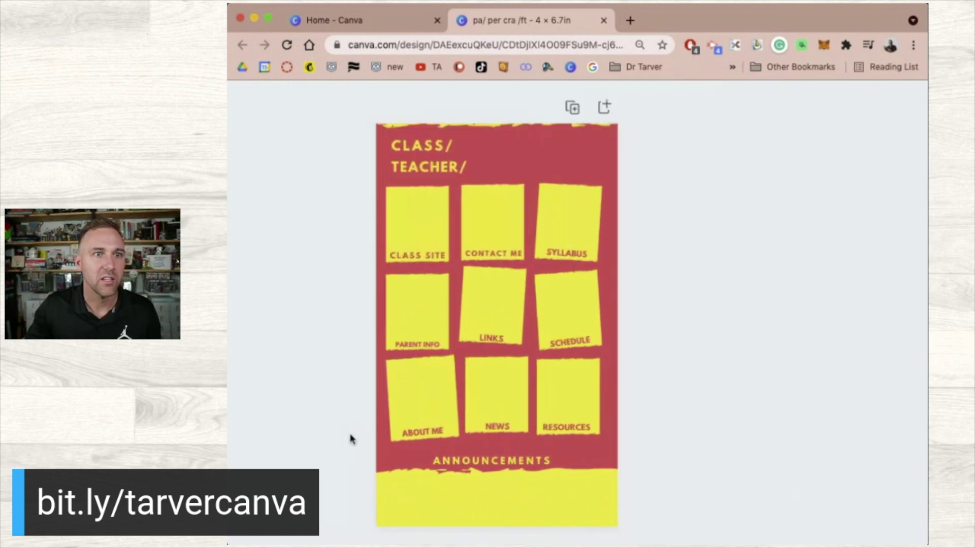
- Search the Elements library for "website" graphics
scroll(351, 439, "down", 3)
scroll(350, 431, "left", 6)
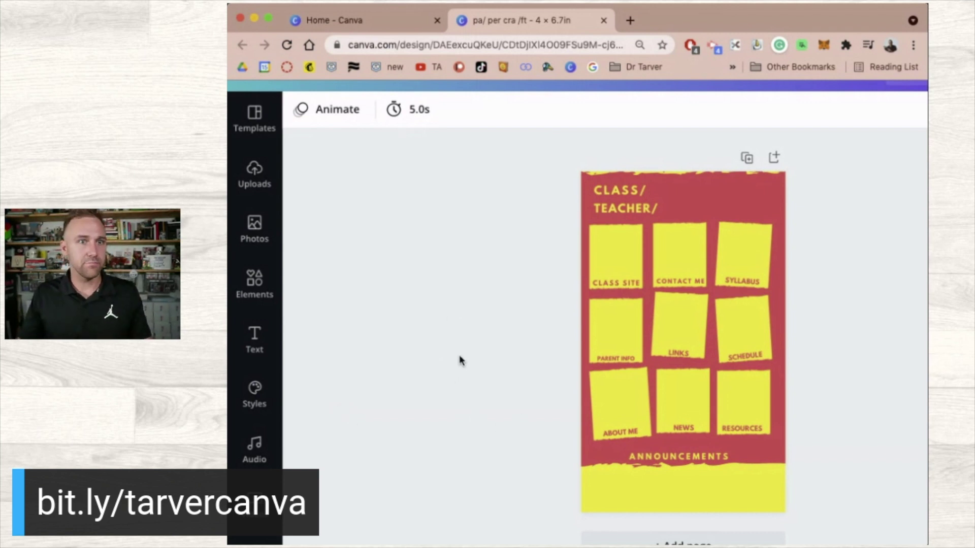
scroll(570, 343, "down", 1)
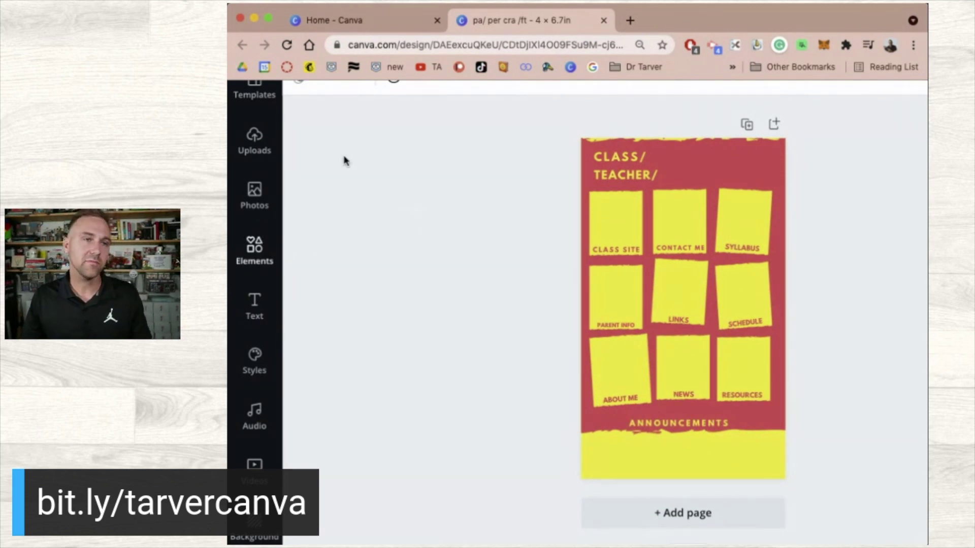
scroll(410, 172, "up", 2)
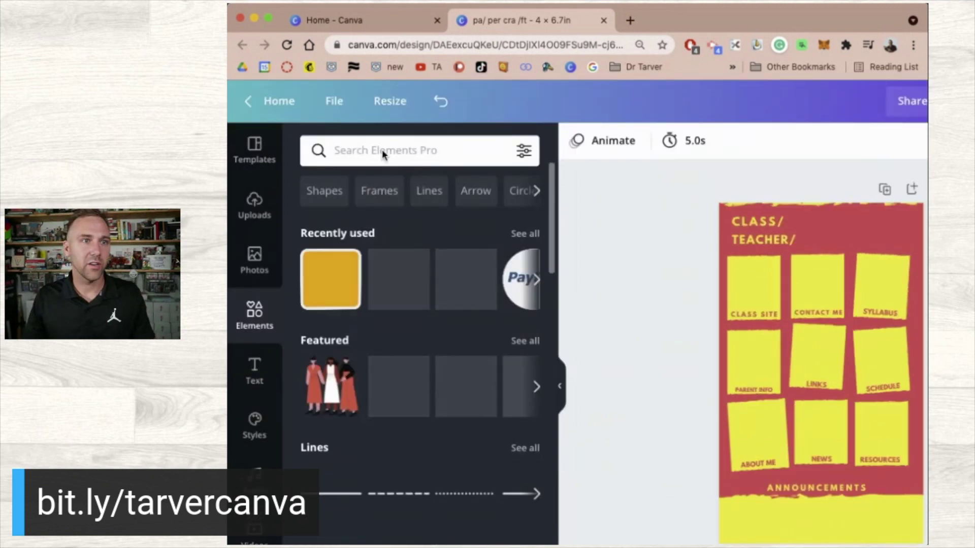
left_click(382, 150)
type("website")
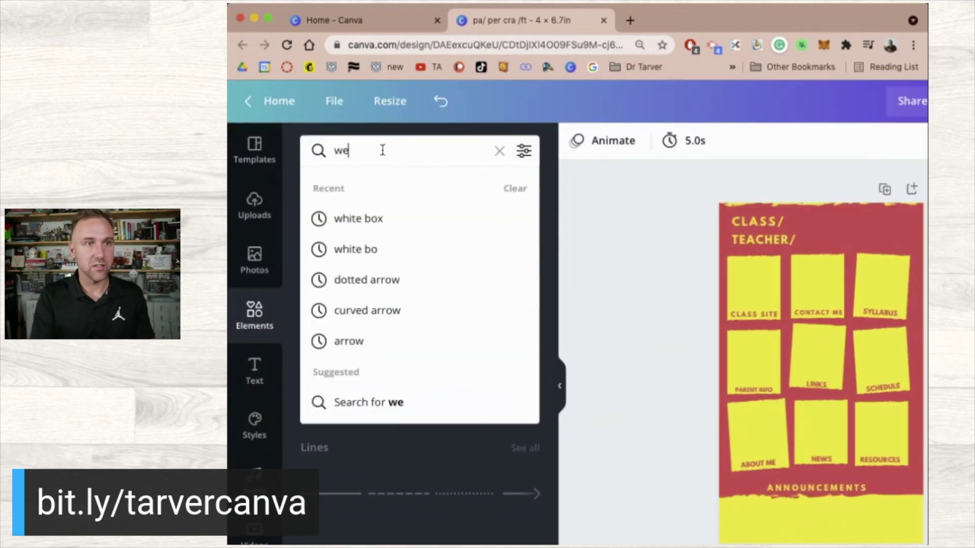
key("Return")
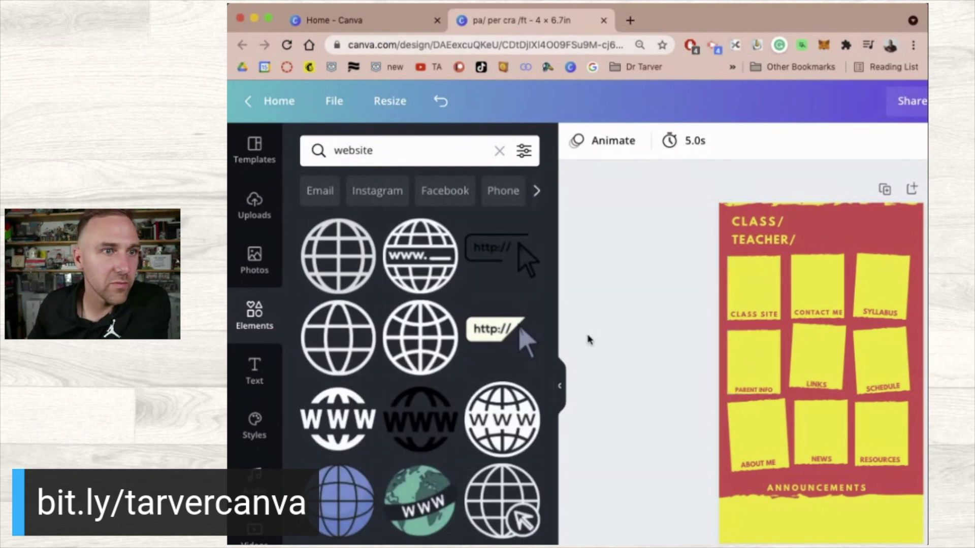
- Insert the plain outlined globe from the "website" graphics, shrink it and place it above the CLASS SITE label
key("super+minus")
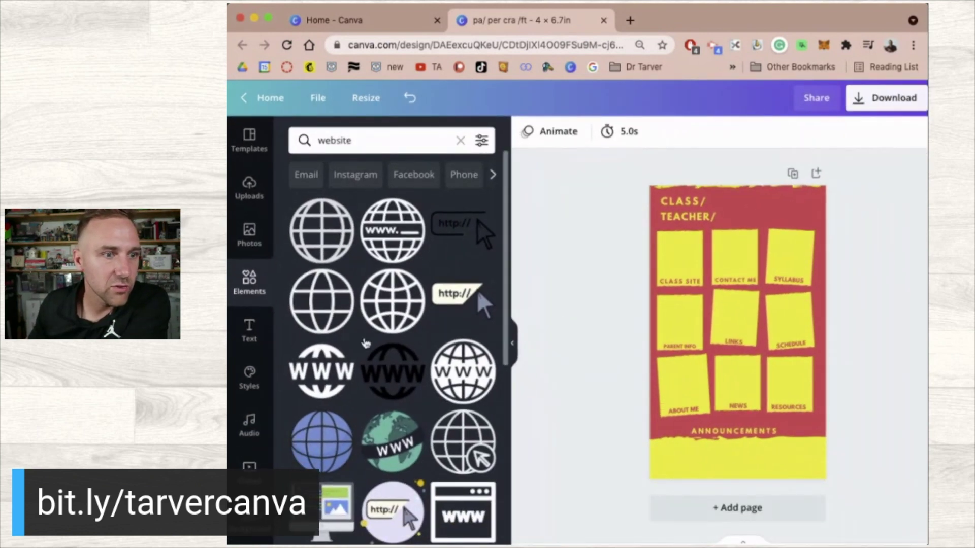
mouse_move(329, 239)
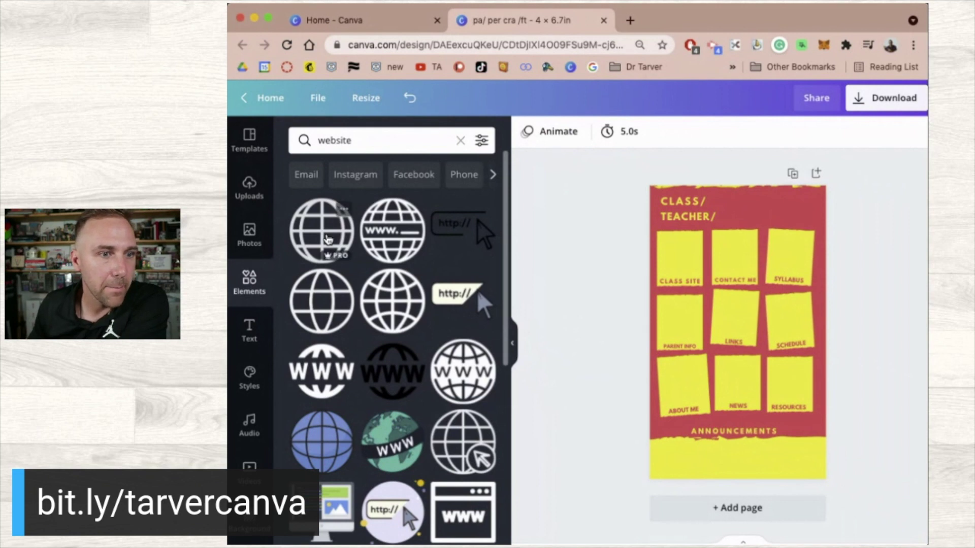
scroll(327, 239, "down", 3)
left_click(323, 203)
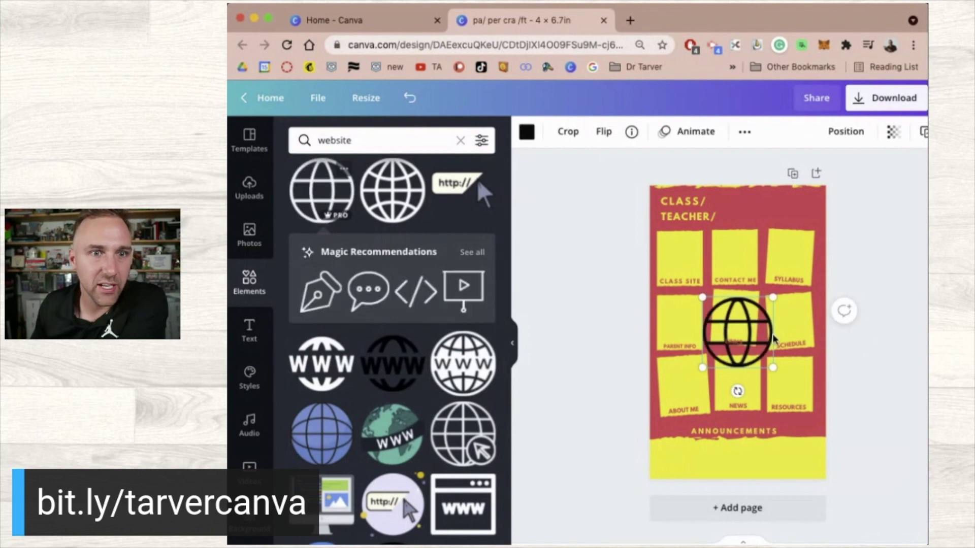
left_click_drag(772, 368, 725, 333)
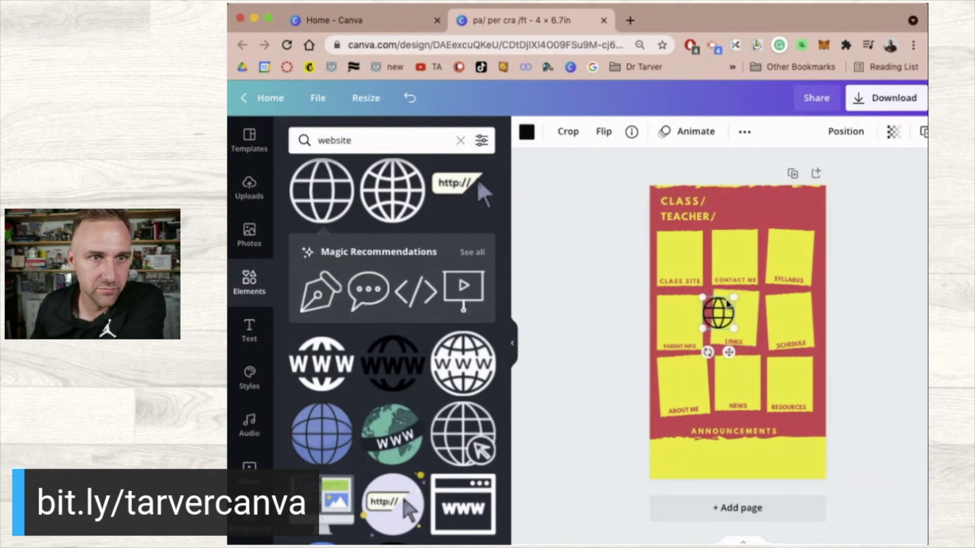
left_click_drag(681, 251, 683, 256)
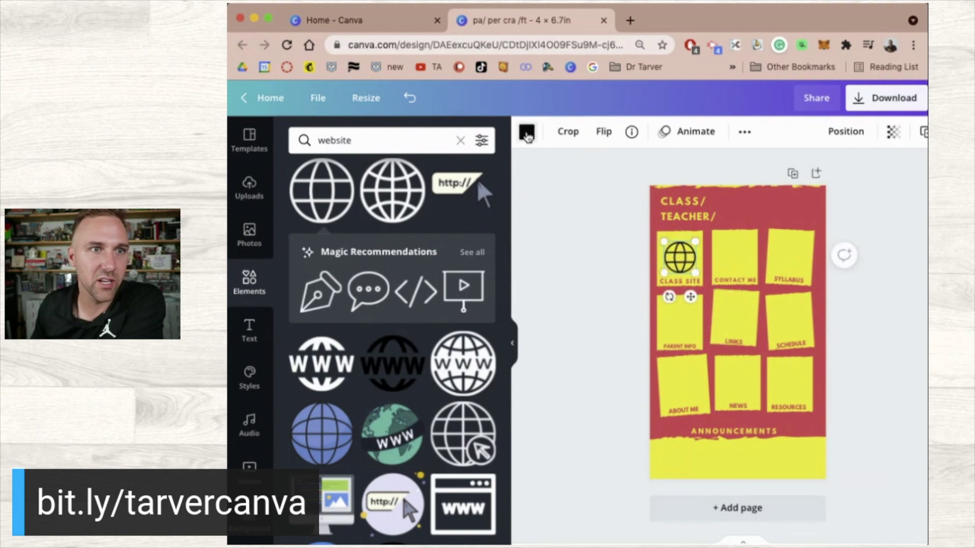
- Recolor the globe icon with the document's red and deselect it
left_click(526, 132)
left_click(379, 211)
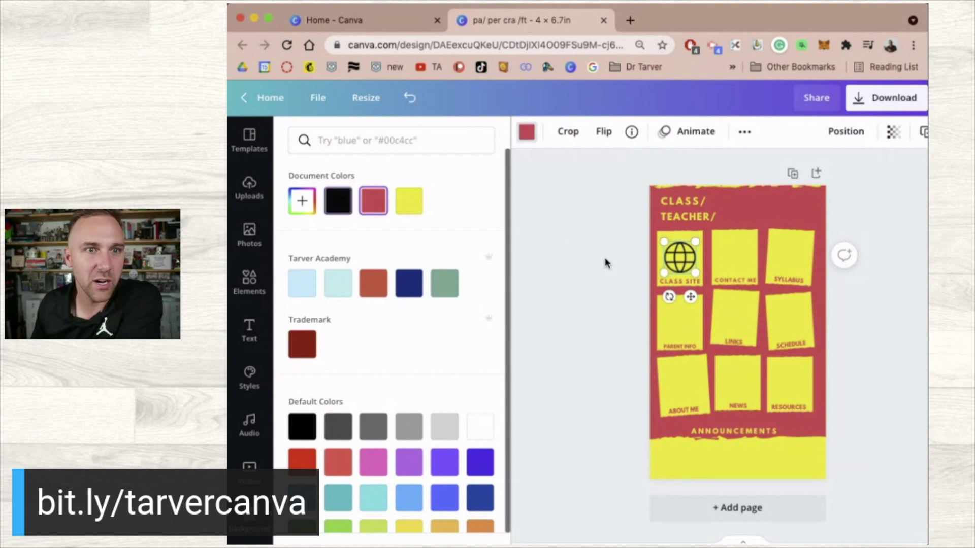
left_click(611, 268)
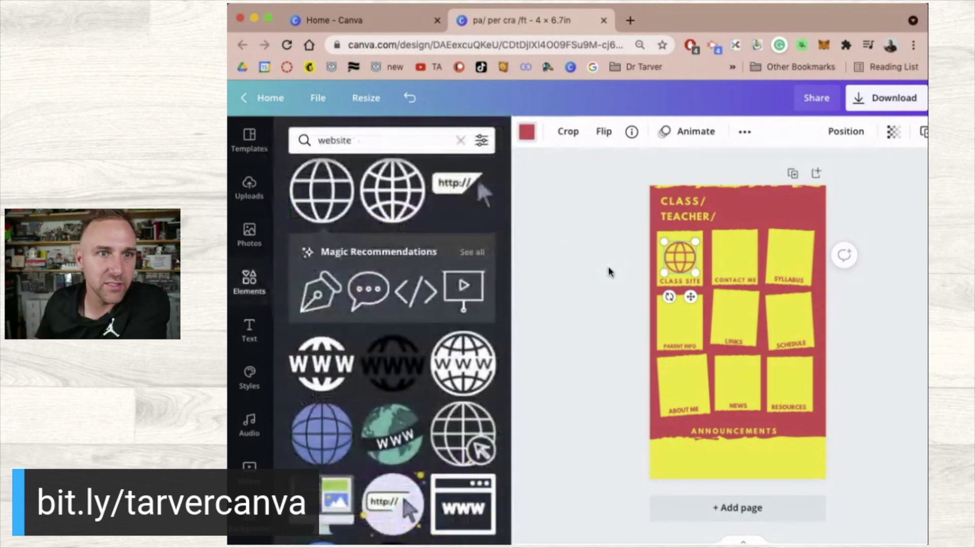
left_click(626, 245)
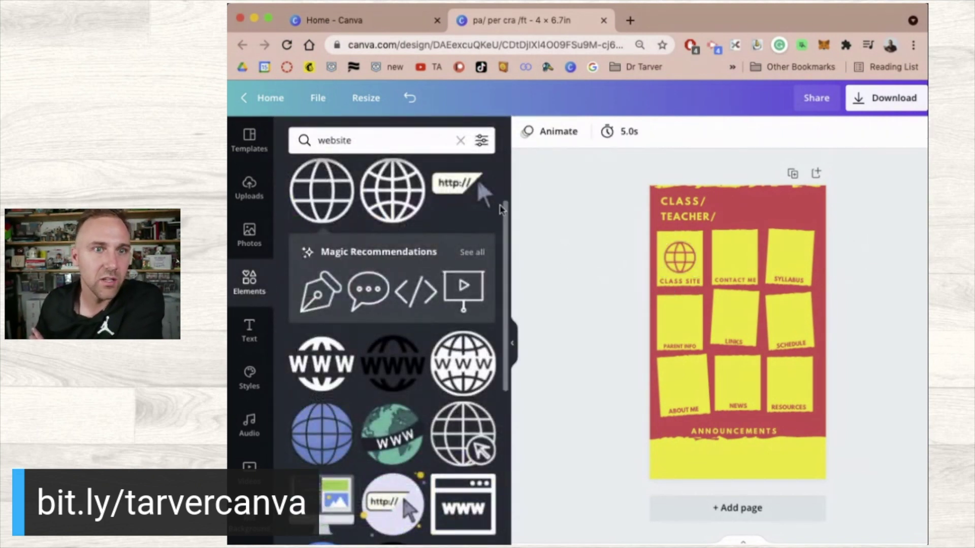
- Search the Elements library for "contact me" graphics and look through them
double_click(350, 139)
type("contact")
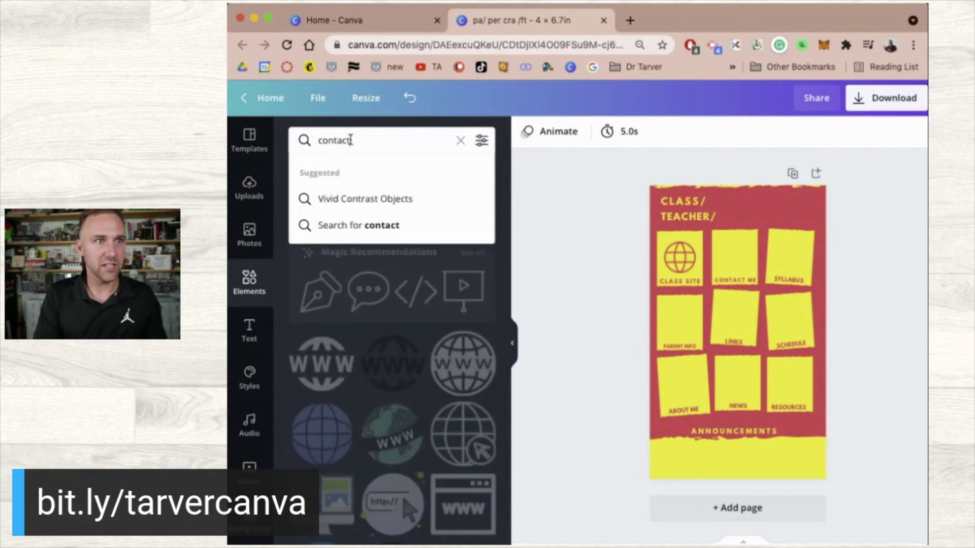
key("Return")
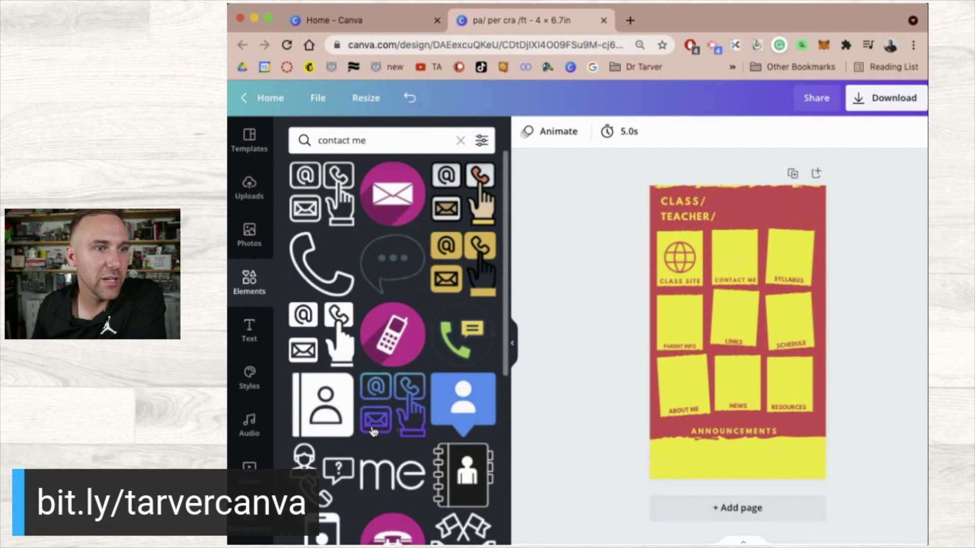
scroll(365, 355, "down", 4)
scroll(373, 431, "up", 4)
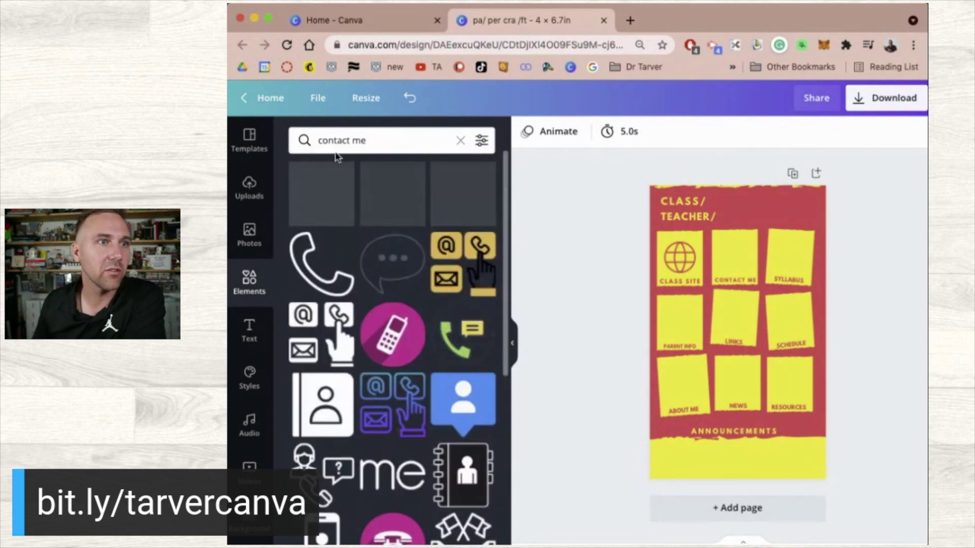
- Search Elements for "email", insert the thick outlined envelope and fit it above the CONTACT ME label
left_click(338, 140)
type("emai")
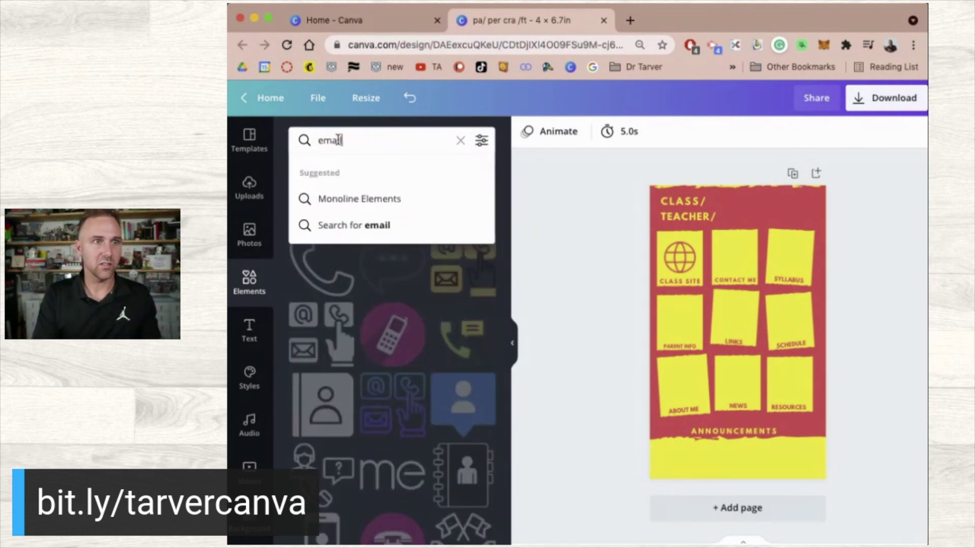
type("l")
key("Return")
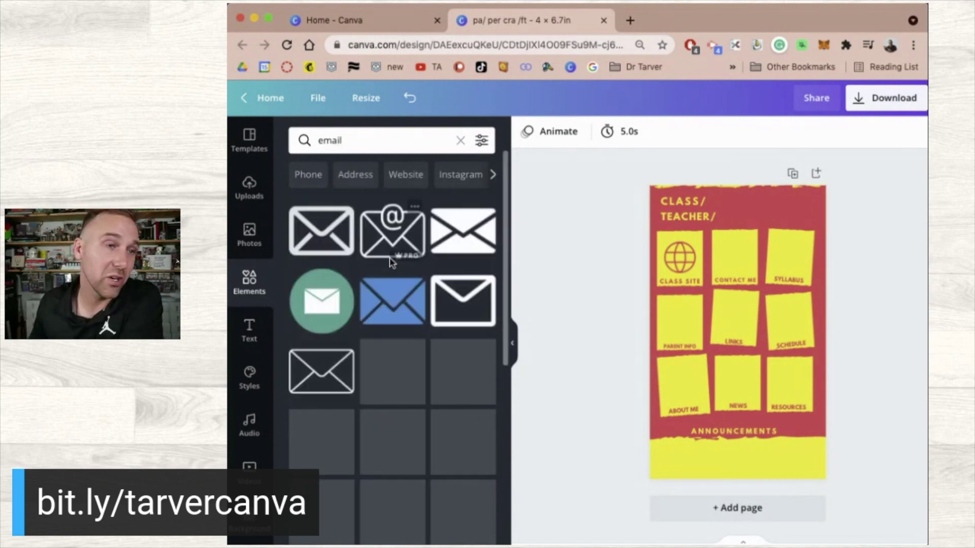
left_click(316, 238)
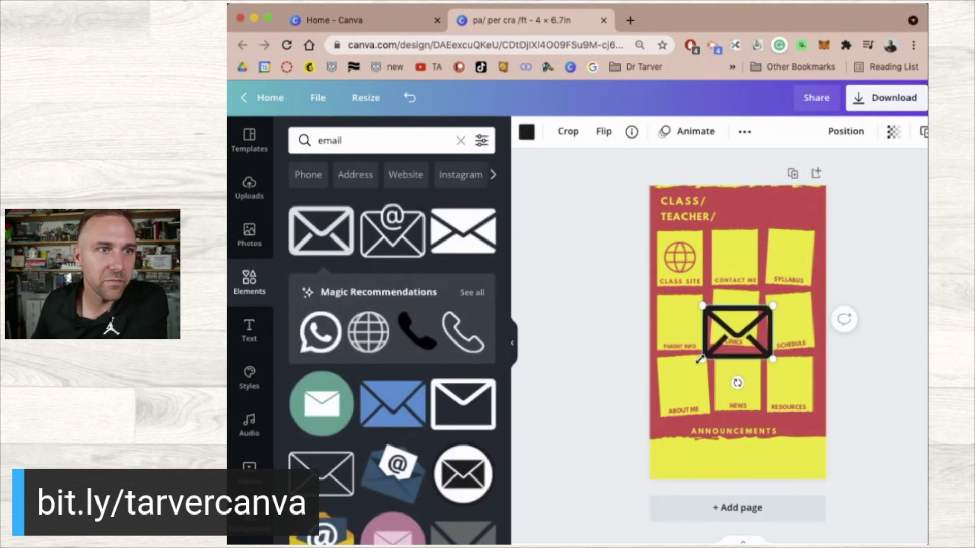
left_click_drag(700, 359, 739, 256)
- Recolor the envelope icon with the document's red
left_click(526, 132)
left_click(374, 201)
left_click(612, 248)
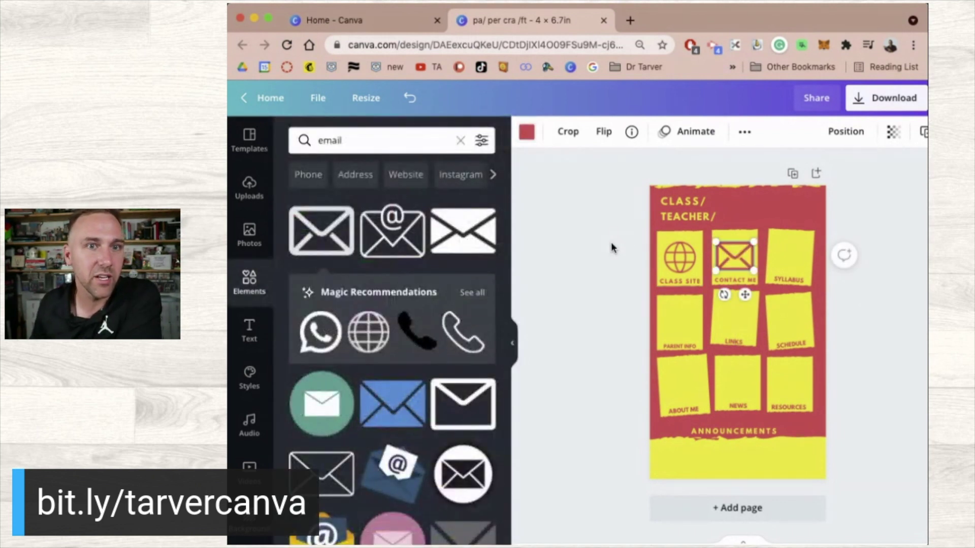
- Search Elements for "syllabus", insert the clipboard with graduation cap and fit it, slightly rotated, onto the SYLLABUS block
left_click(365, 138)
key("super+a")
type("syllab")
key("Return")
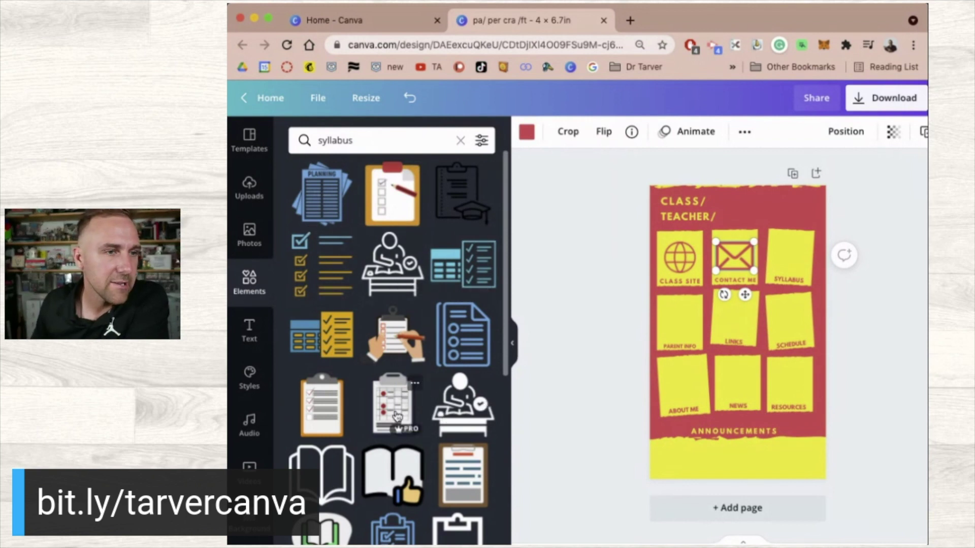
scroll(398, 416, "down", 3)
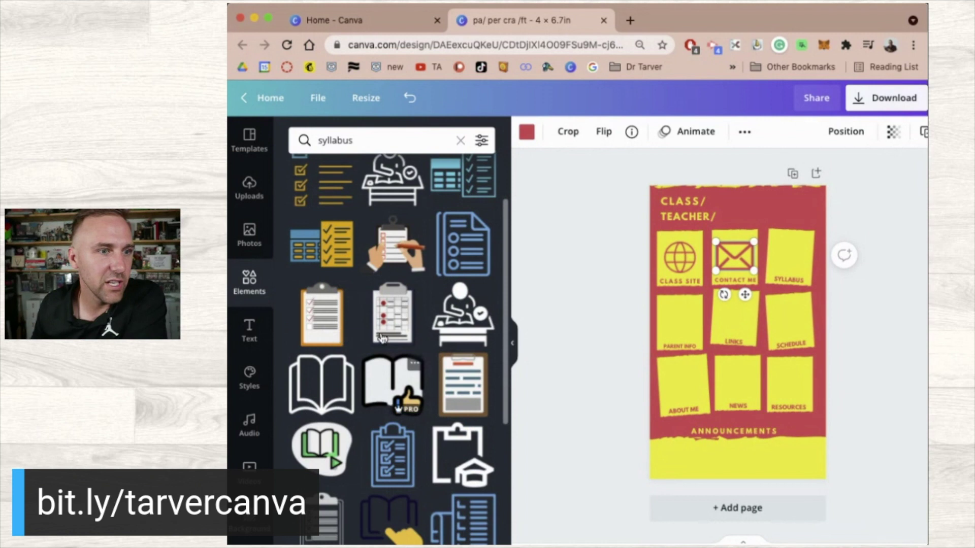
scroll(400, 386, "down", 4)
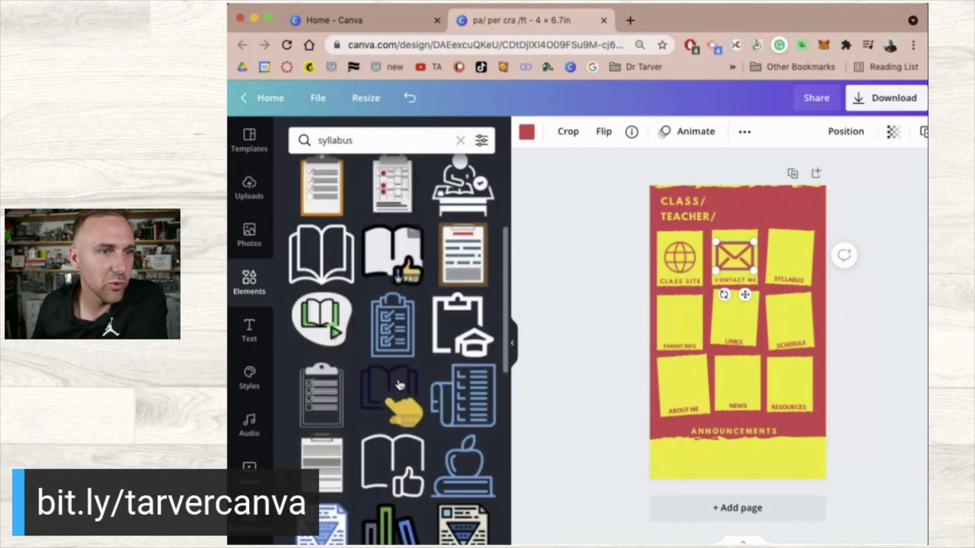
left_click(460, 333)
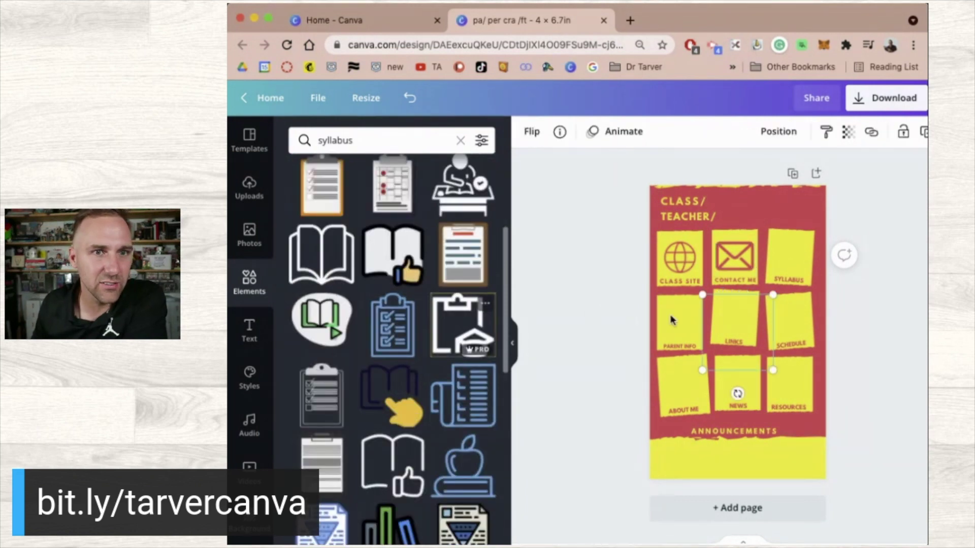
left_click_drag(726, 351, 795, 260)
left_click_drag(779, 297, 780, 298)
- Recolor the clipboard icon with the document's red and deselect it
left_click(526, 132)
left_click(373, 201)
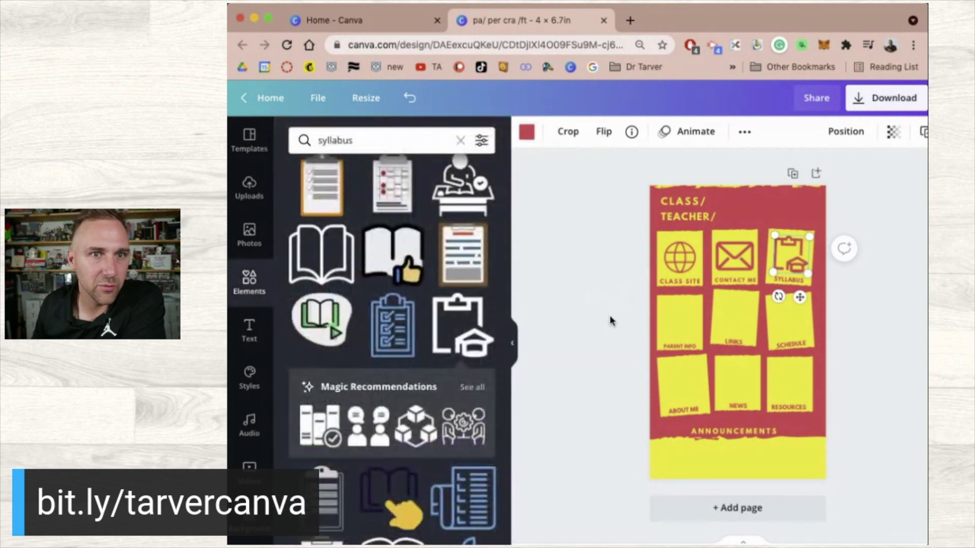
left_click(616, 307)
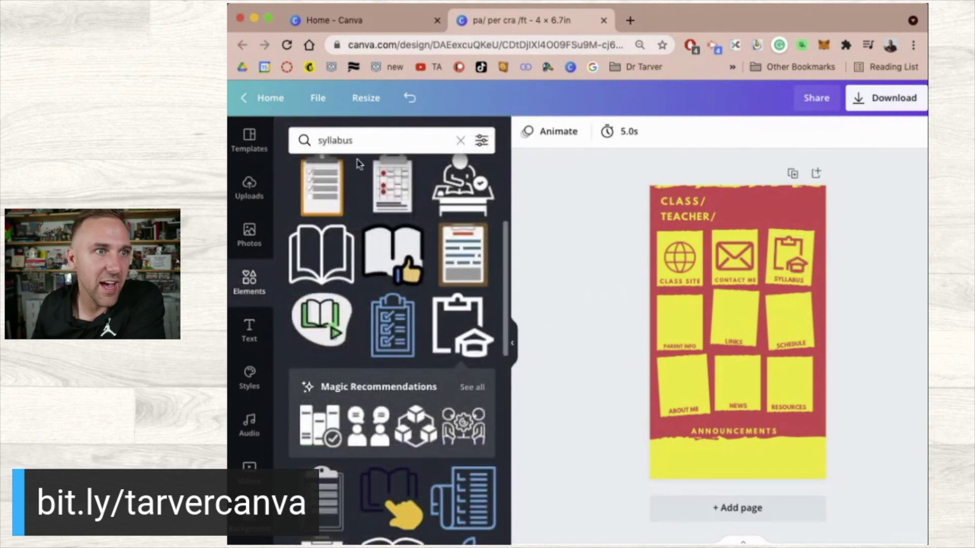
- Search Elements for "info", insert the speech bubble with an i and fit it onto the PARENT INFO block
left_click(364, 141)
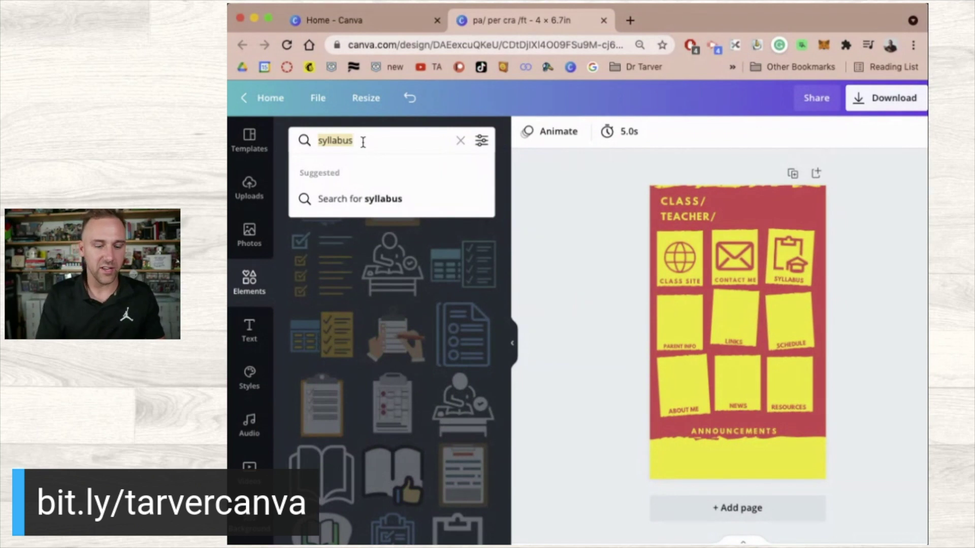
type("info")
key("Return")
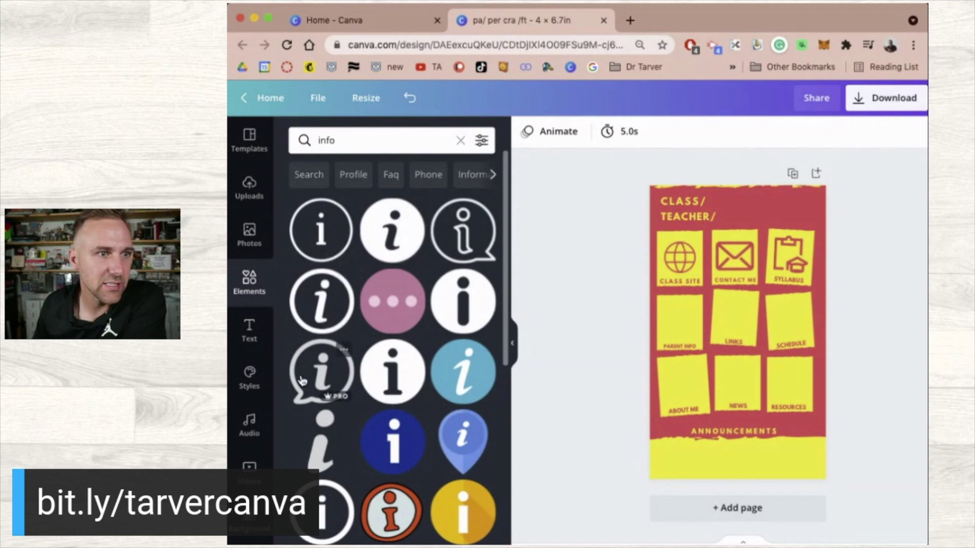
left_click(322, 371)
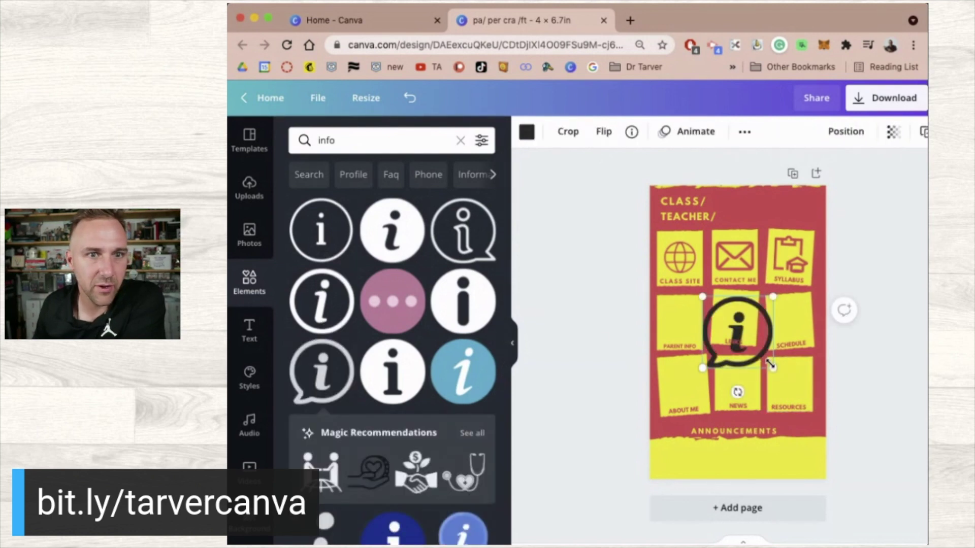
left_click_drag(772, 367, 680, 319)
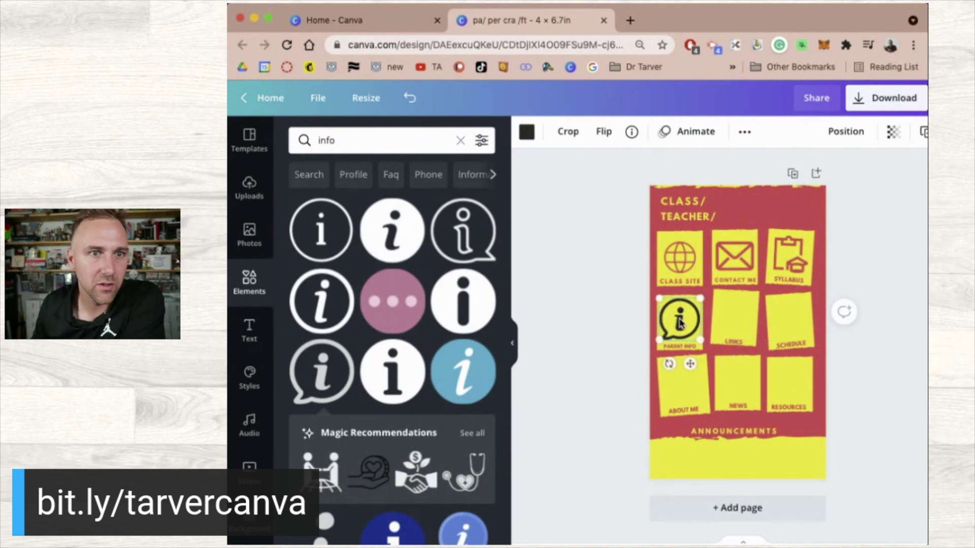
- Recolor the info speech bubble with the document's red and shrink it slightly to fit above the PARENT INFO label
left_click(527, 134)
left_click(364, 207)
key("Escape")
left_click(610, 375)
left_click(693, 310)
left_click_drag(695, 341, 681, 329)
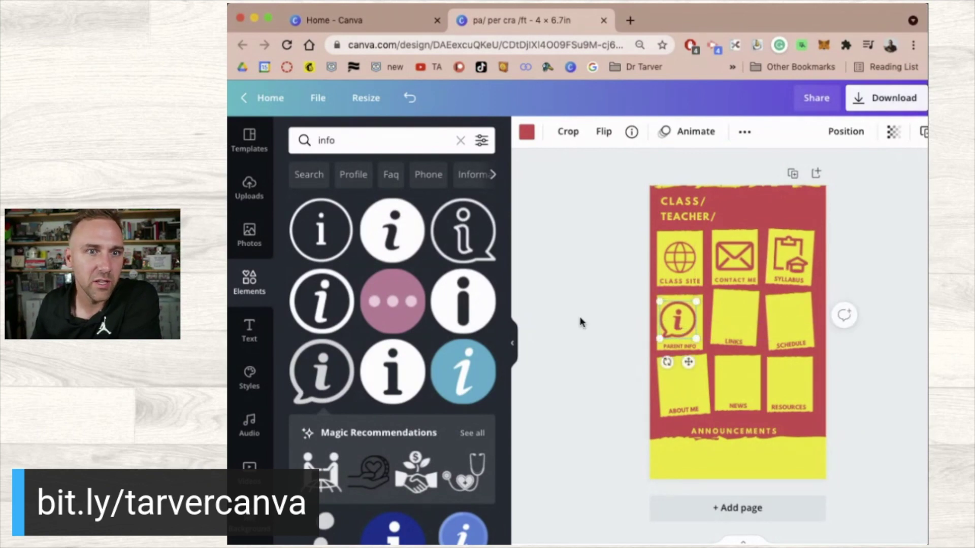
left_click(568, 313)
- Add the outlined two-link chain from a "links" graphics search to the LINKS block and recolor it with the document's red
left_click(351, 135)
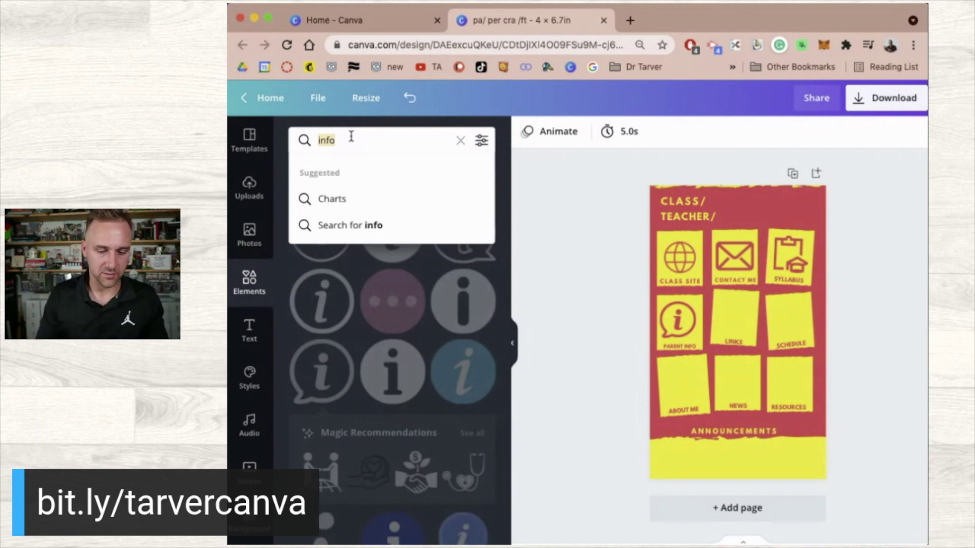
type("links")
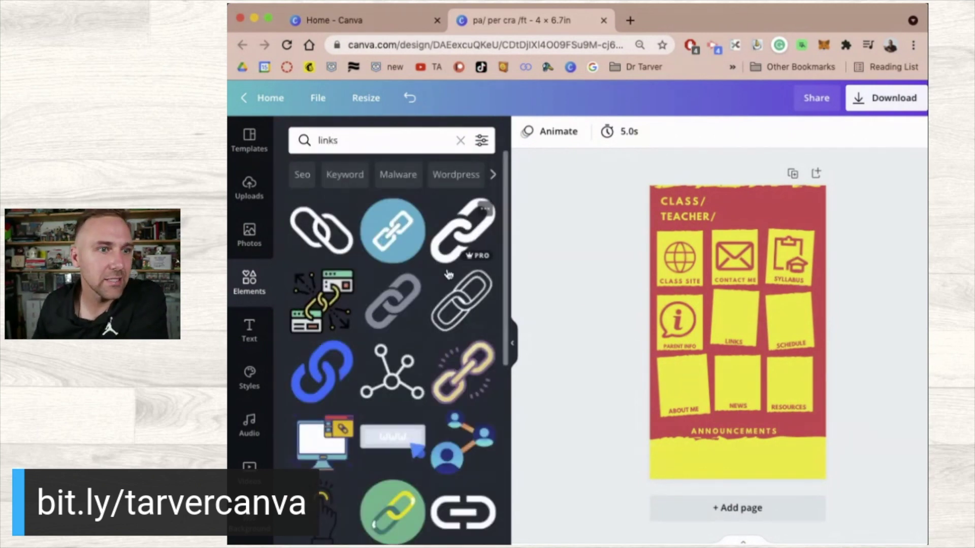
left_click(323, 232)
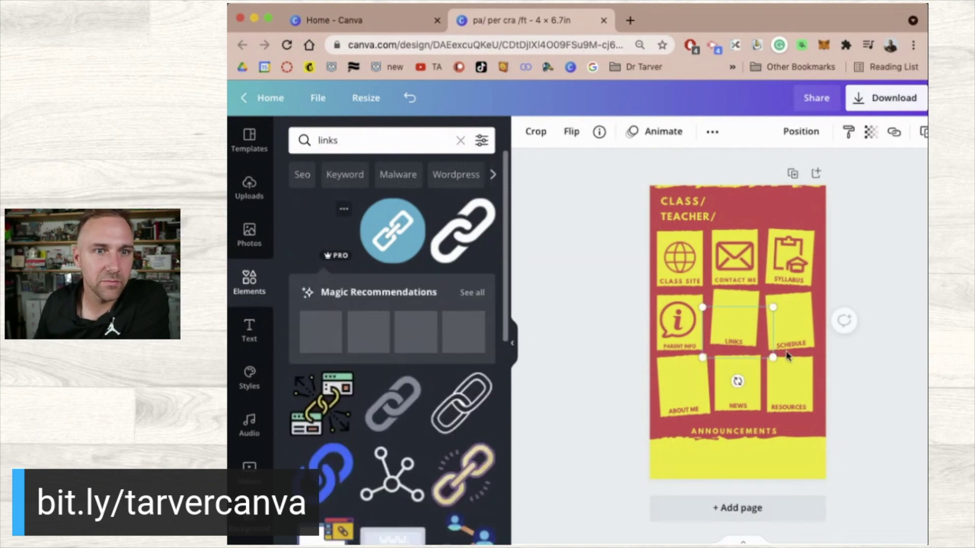
left_click_drag(772, 358, 734, 318)
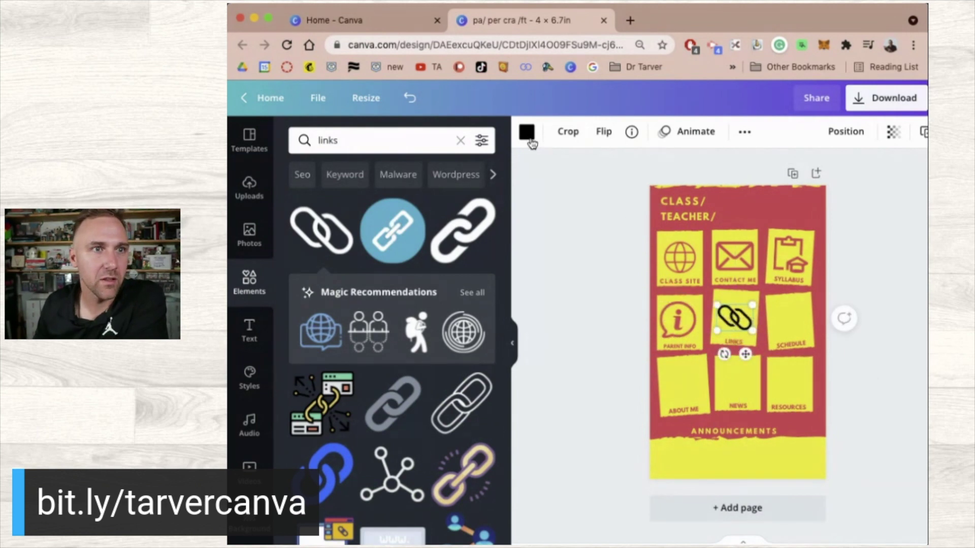
left_click(527, 132)
left_click(367, 210)
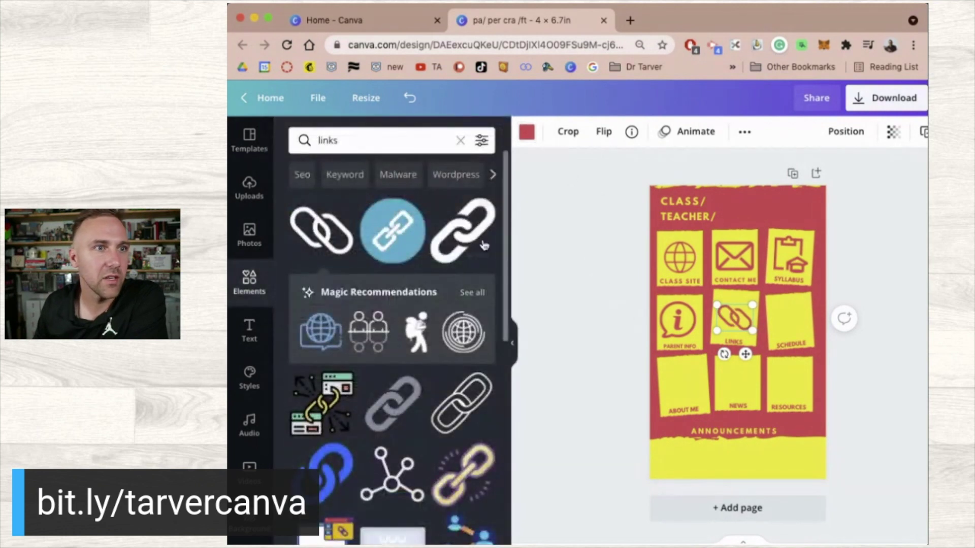
- Search Elements for "schedule", insert the outlined calendar with clock and fit it onto the SCHEDULE block
left_click(374, 148)
type("schedule")
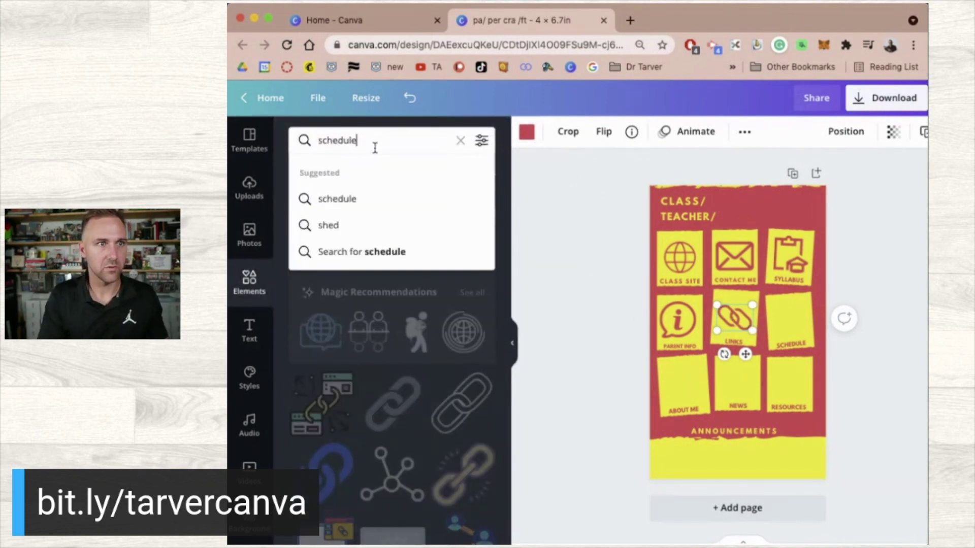
key("Return")
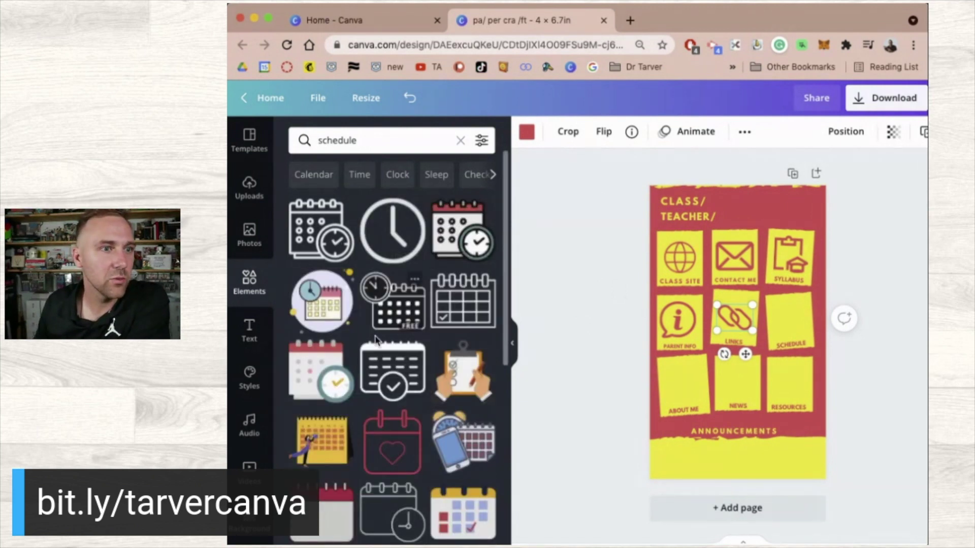
left_click(315, 230)
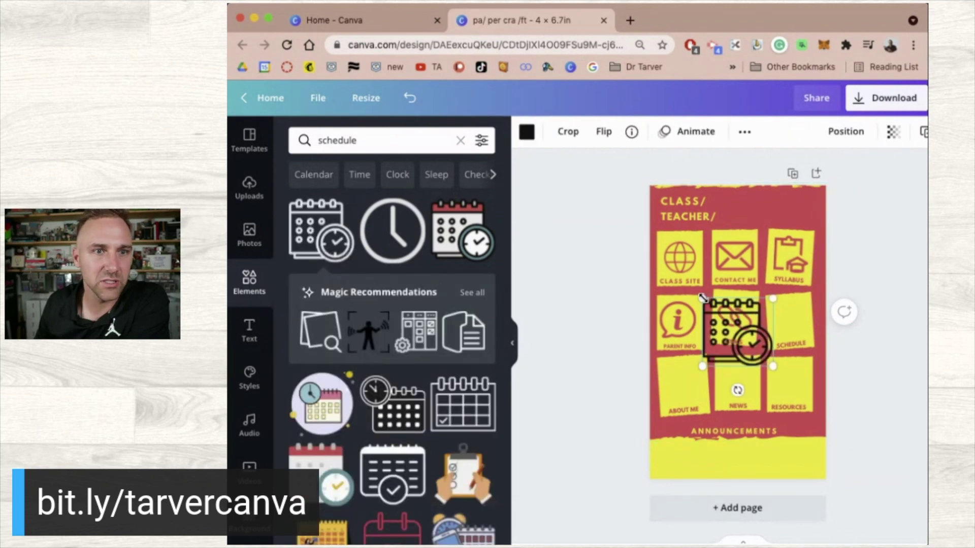
left_click_drag(716, 315, 810, 305)
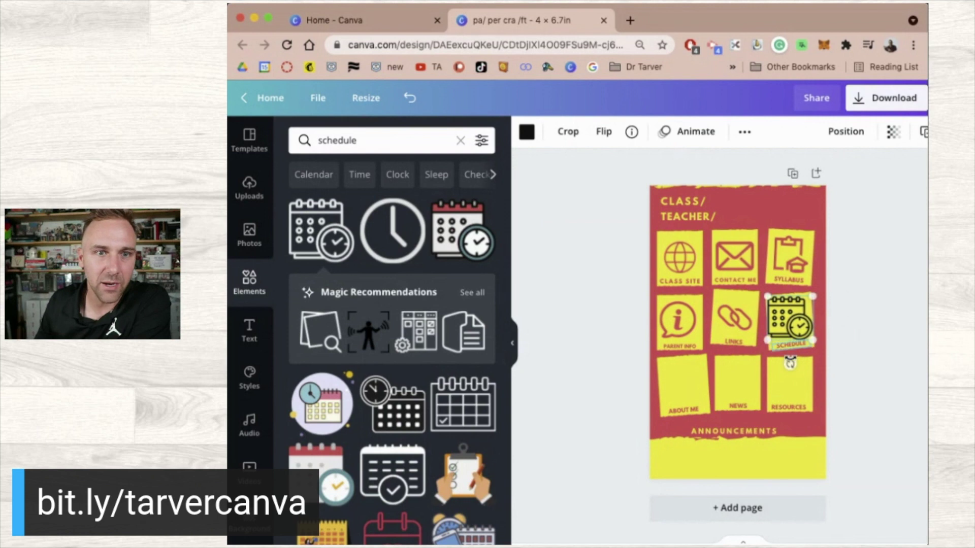
- Tilt the calendar icon about -12° and shrink it to fit the slanted SCHEDULE block, recoloring it with the document's red
left_click_drag(790, 363, 800, 363)
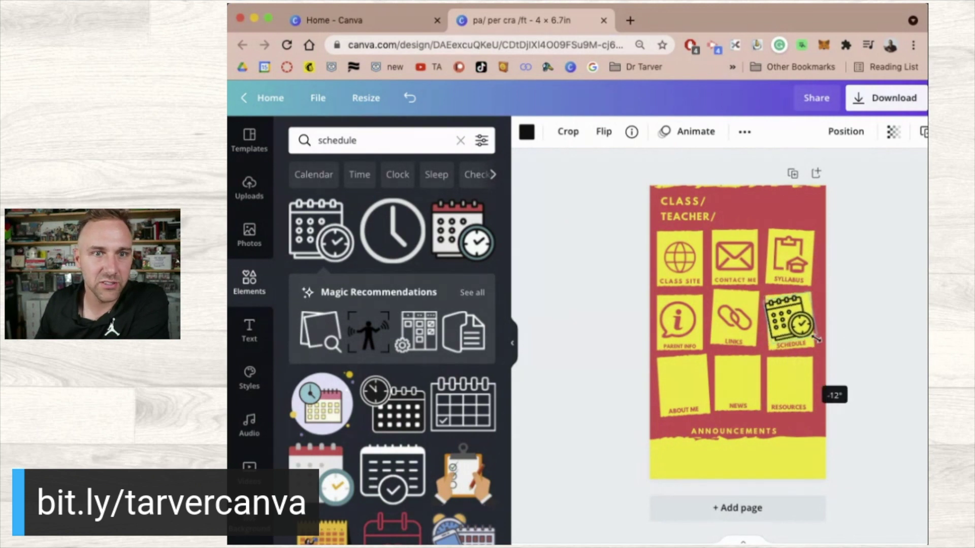
left_click_drag(807, 290, 789, 313)
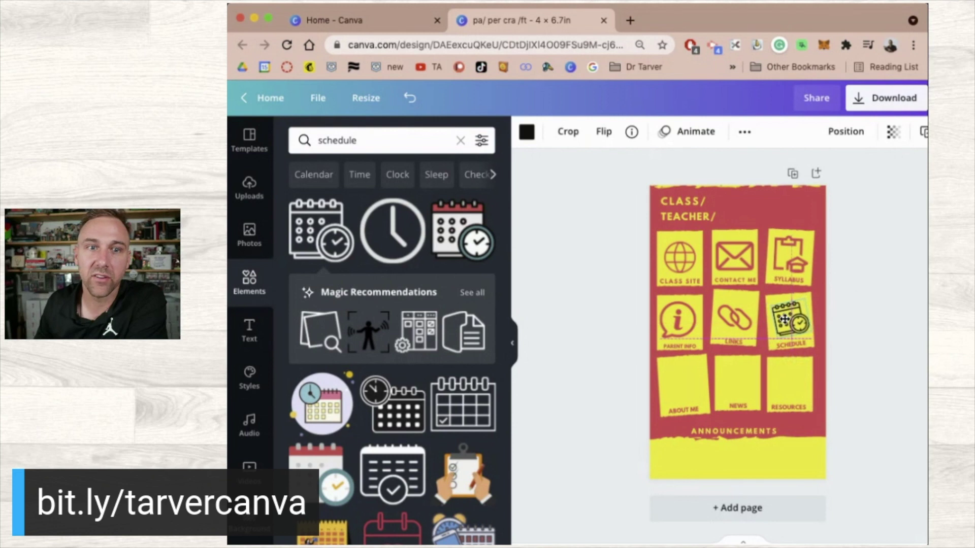
left_click(527, 133)
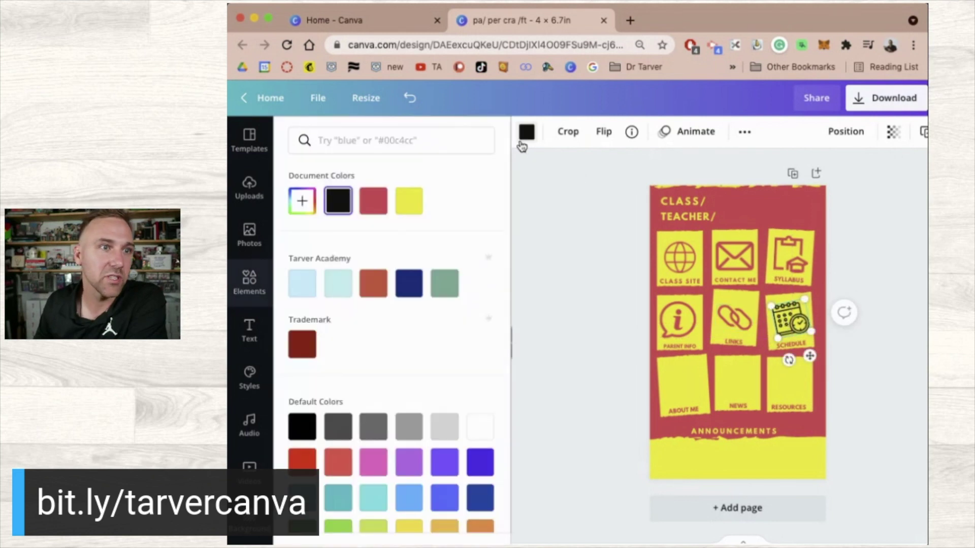
left_click(373, 200)
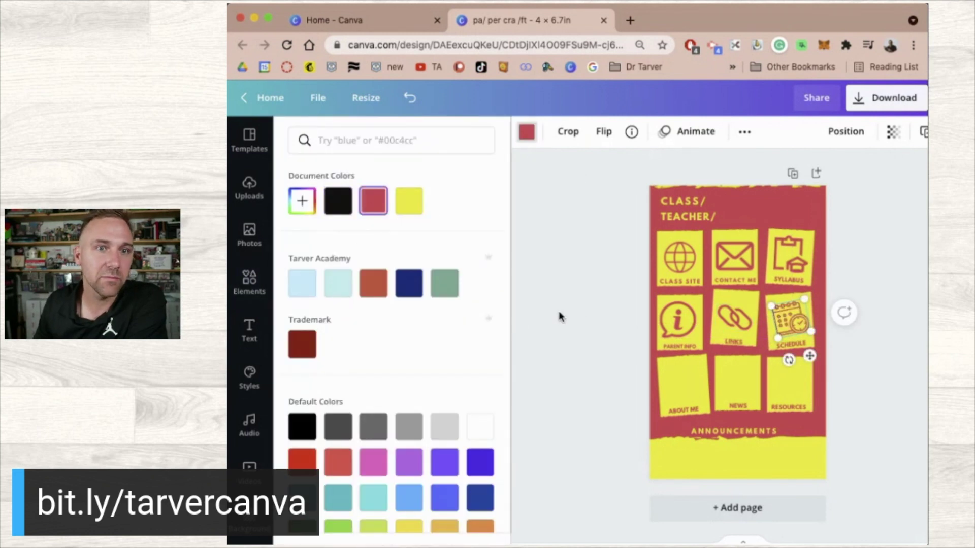
key("Escape")
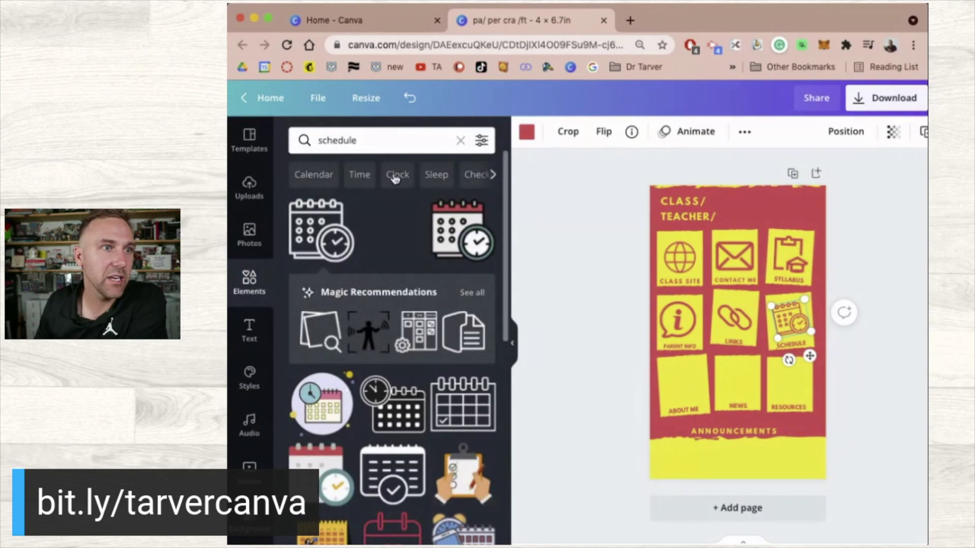
- Search Elements for "about me" and insert the outlined person with a question mark
left_click(384, 142)
type("abpout")
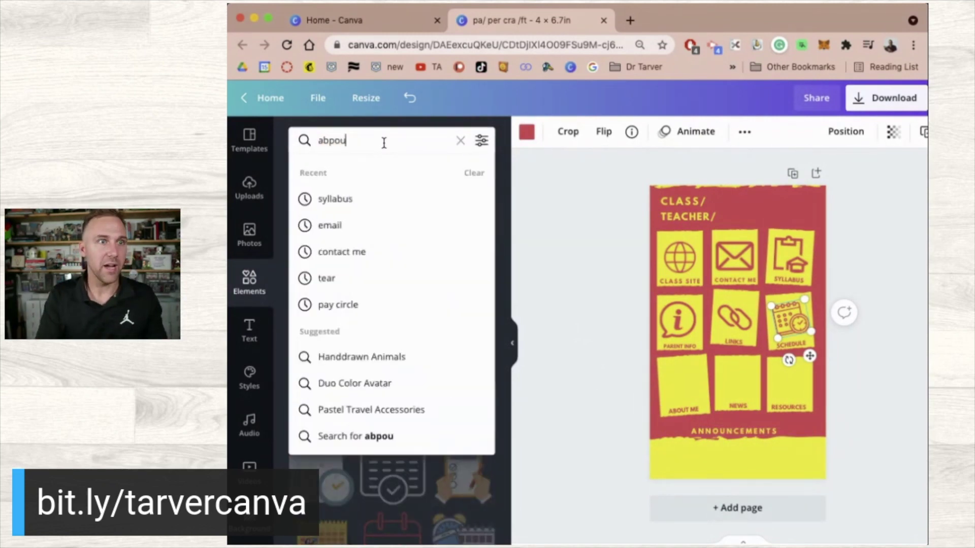
key("BackSpace")
key("BackSpace")
key("BackSpace")
key("BackSpace")
type("out me")
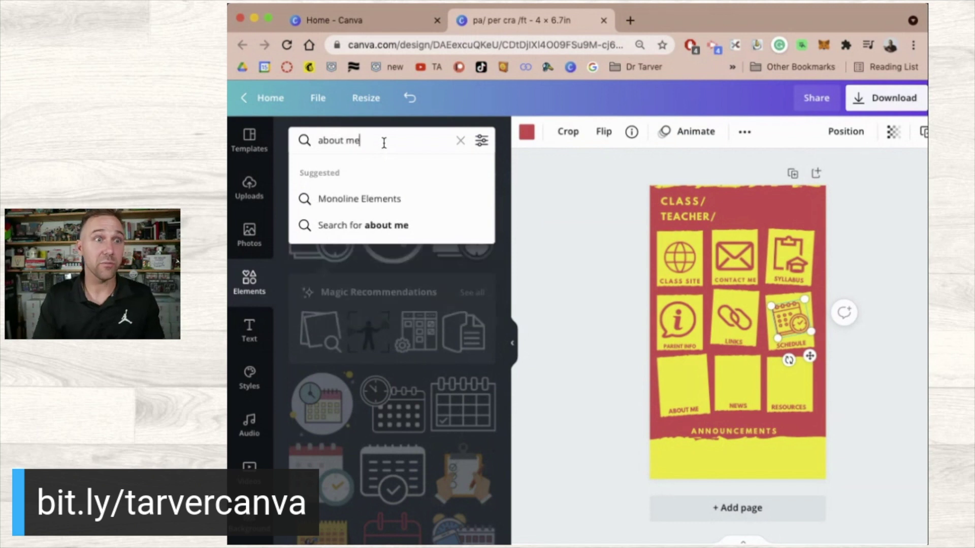
key("Return")
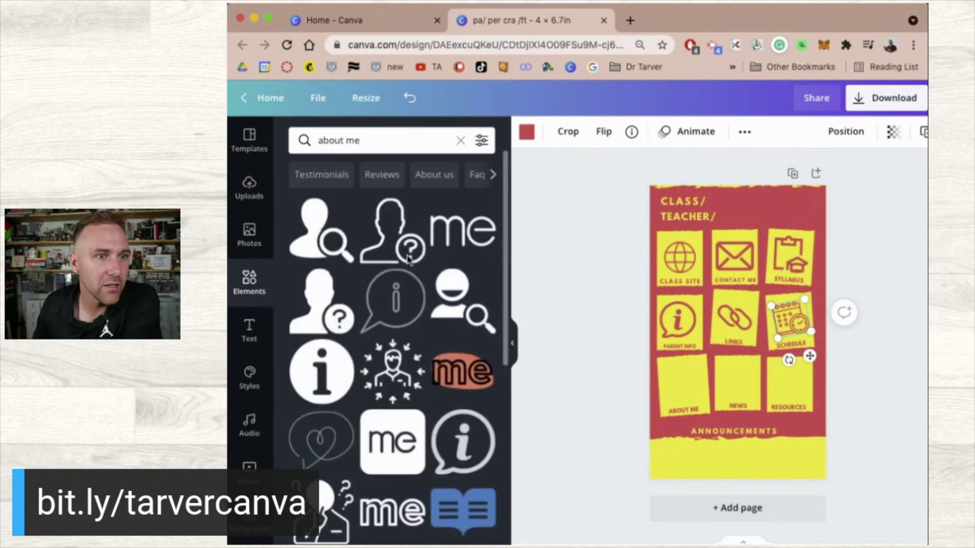
left_click_drag(387, 241, 737, 332)
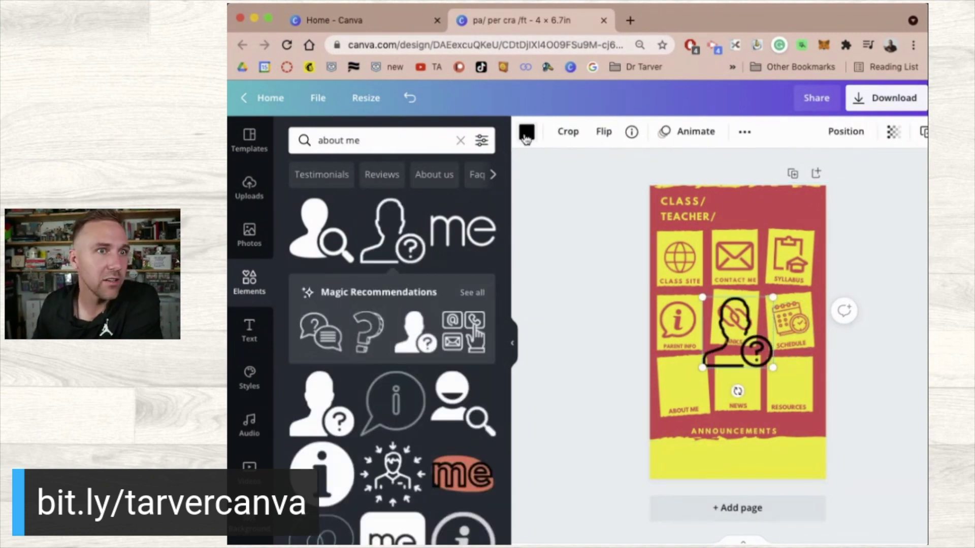
- Recolor the person icon with the document's red and fit it onto the ABOUT ME block, tilted to match the block
left_click(526, 133)
left_click(373, 200)
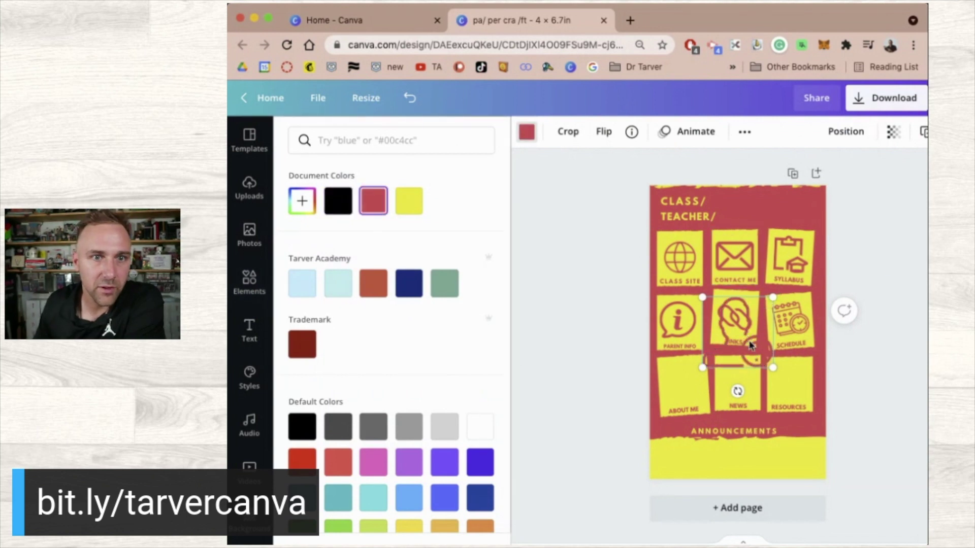
left_click_drag(736, 334, 743, 327)
left_click_drag(713, 364, 684, 393)
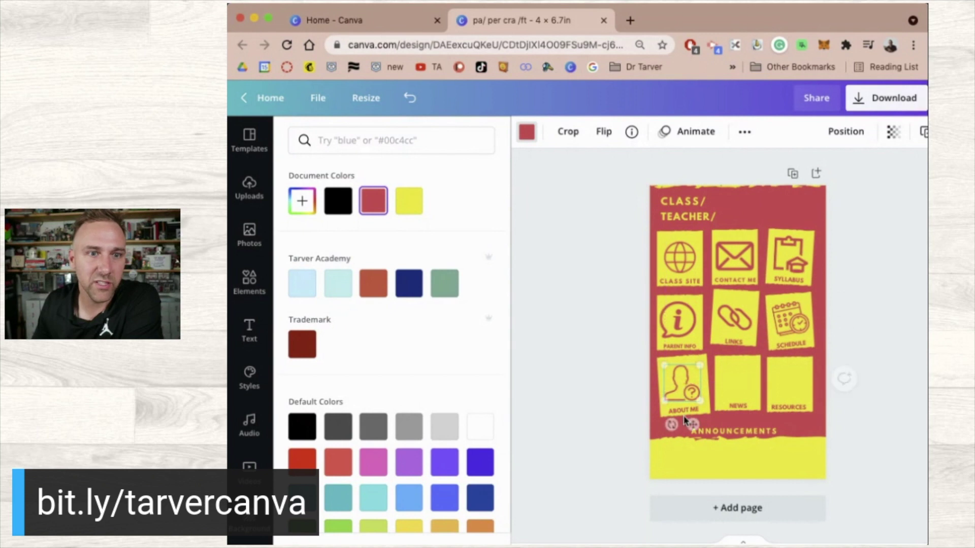
left_click_drag(673, 426, 678, 425)
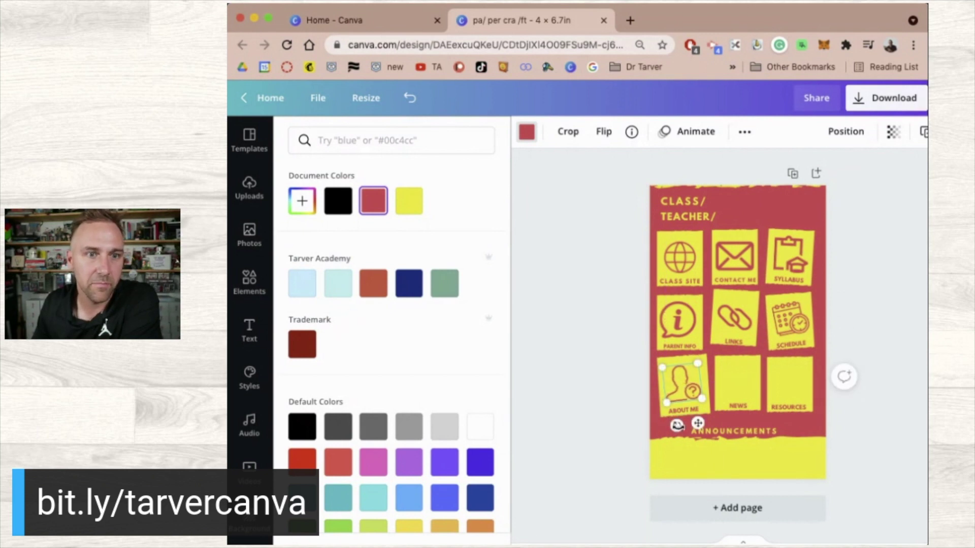
left_click_drag(676, 426, 677, 426)
key("Escape")
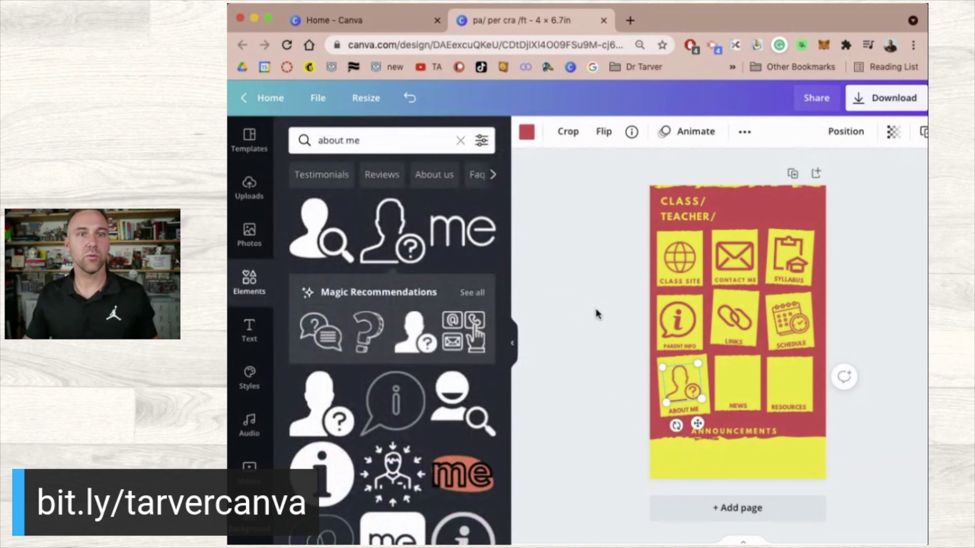
- Search Elements for "news", insert the open envelope with the NEWS sheet and fit it onto the NEWS block
left_click(365, 145)
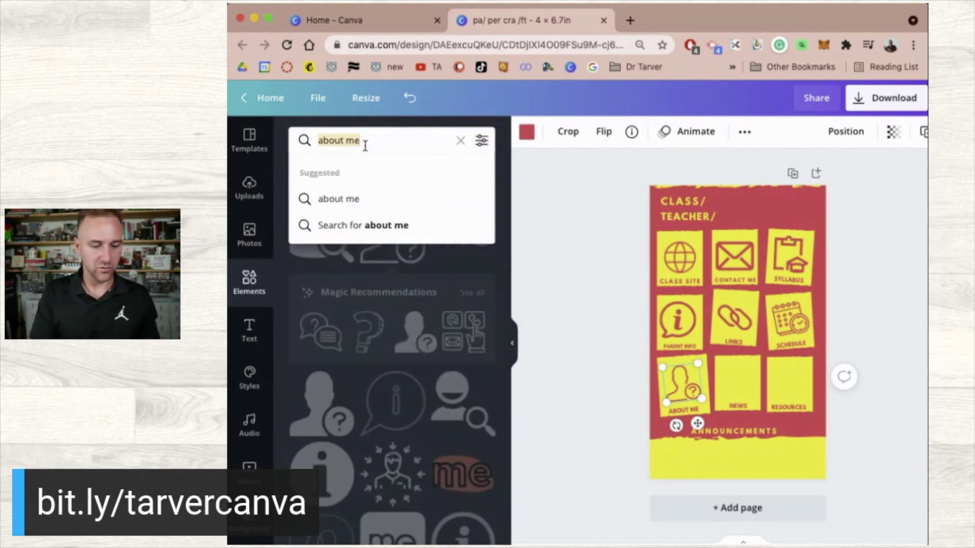
type("news")
key("Return")
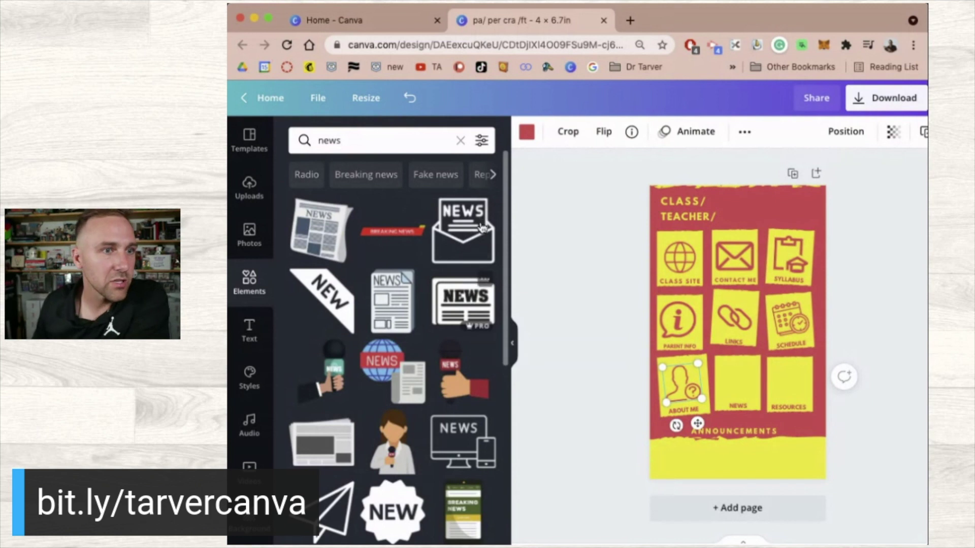
left_click(450, 246)
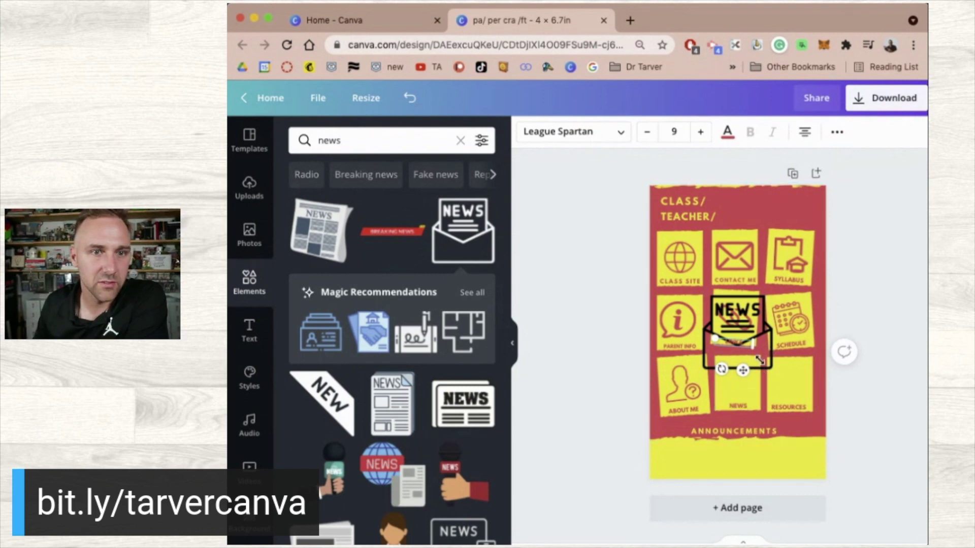
left_click_drag(763, 369, 771, 402)
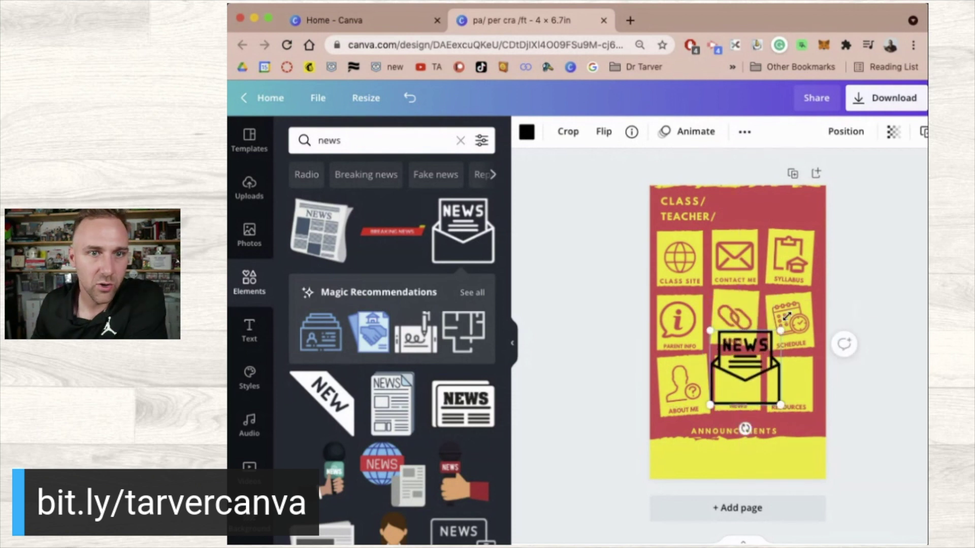
left_click_drag(748, 366, 753, 397)
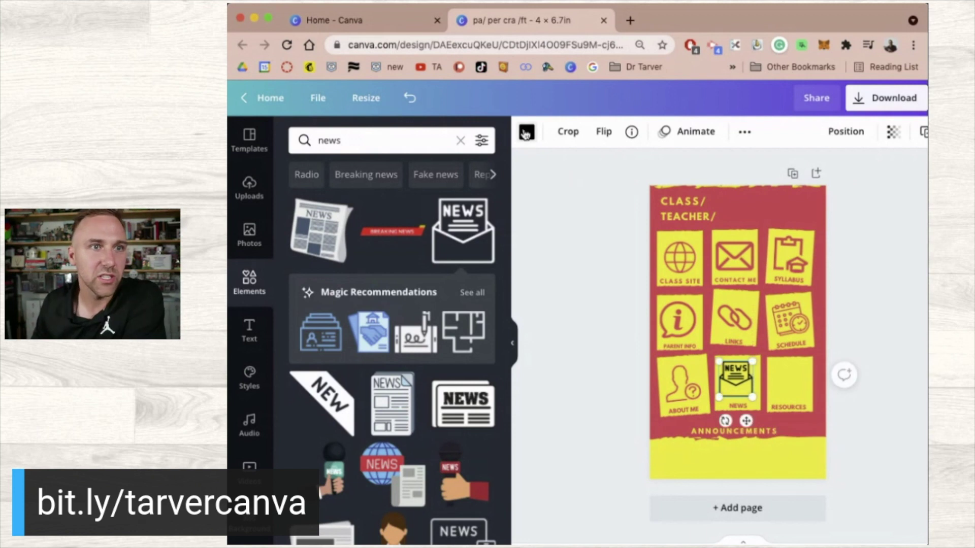
- Recolor the news envelope with the document's red and nudge it to sit centered above the NEWS label
left_click(526, 133)
left_click(372, 201)
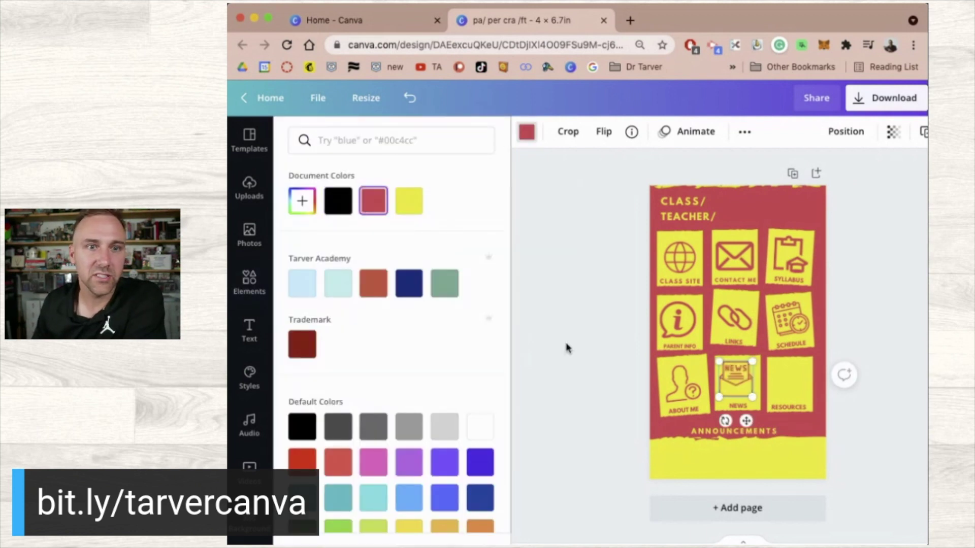
left_click(568, 348)
left_click_drag(744, 385, 746, 386)
left_click(607, 351)
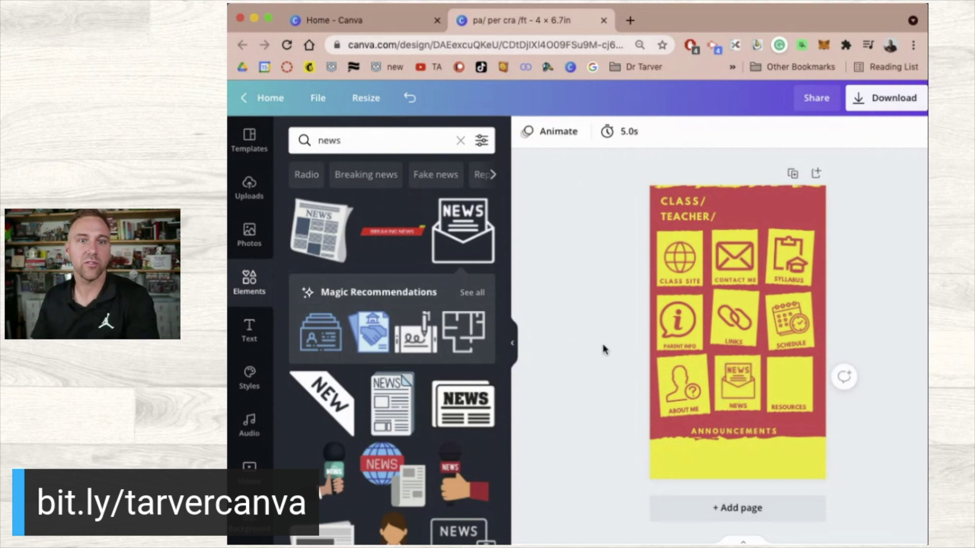
- Search Elements for "resources" and insert the outlined open book with a pencil
left_click(367, 143)
type("res")
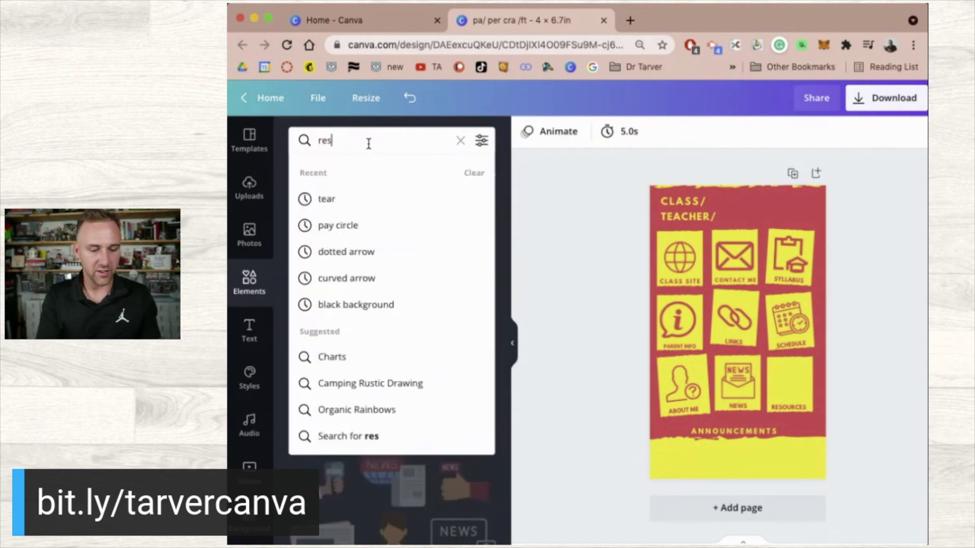
type("ources")
key("Return")
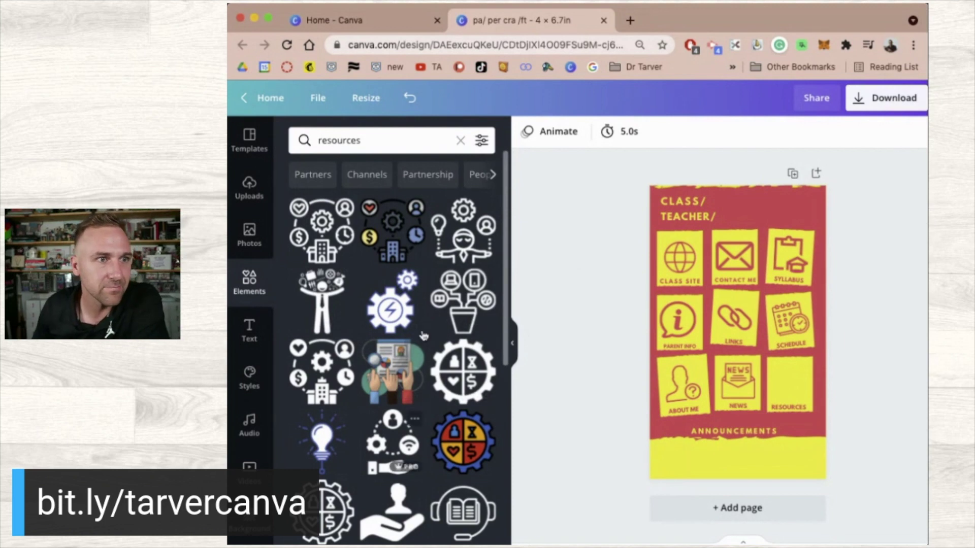
scroll(442, 432, "down", 1)
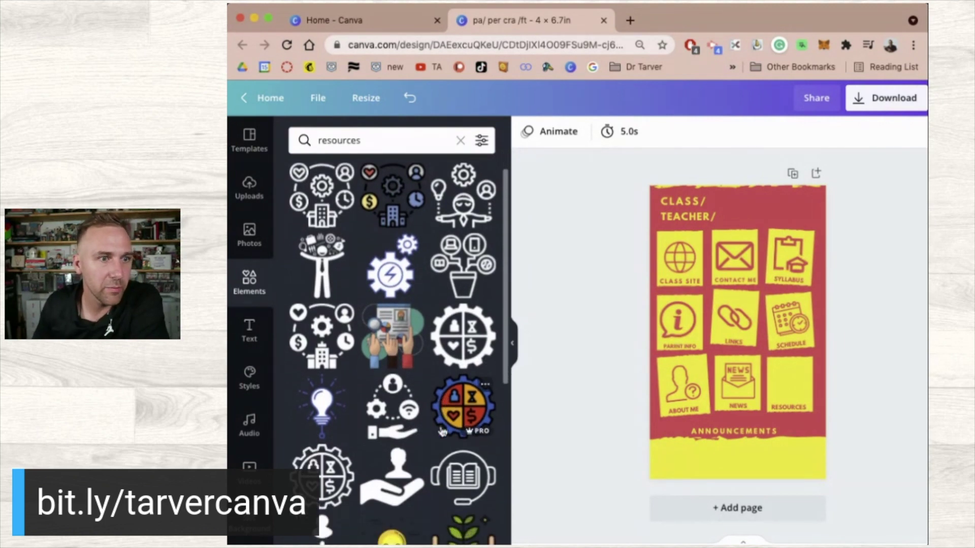
scroll(441, 432, "down", 3)
scroll(441, 432, "down", 4)
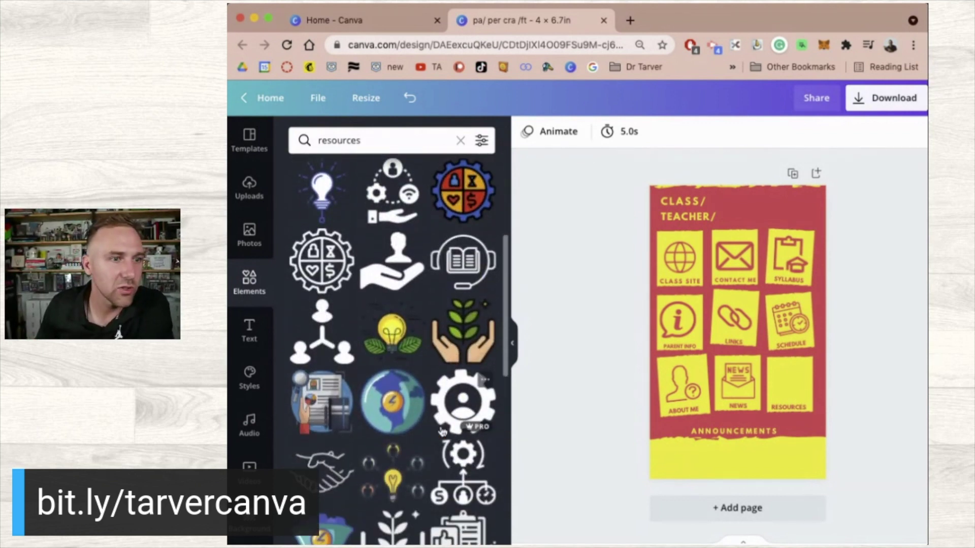
scroll(441, 430, "down", 4)
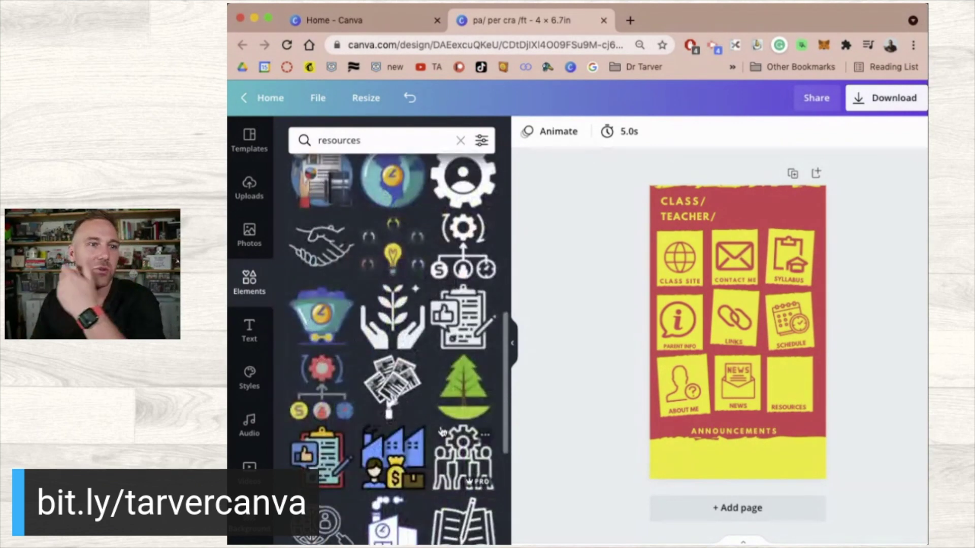
scroll(442, 432, "down", 4)
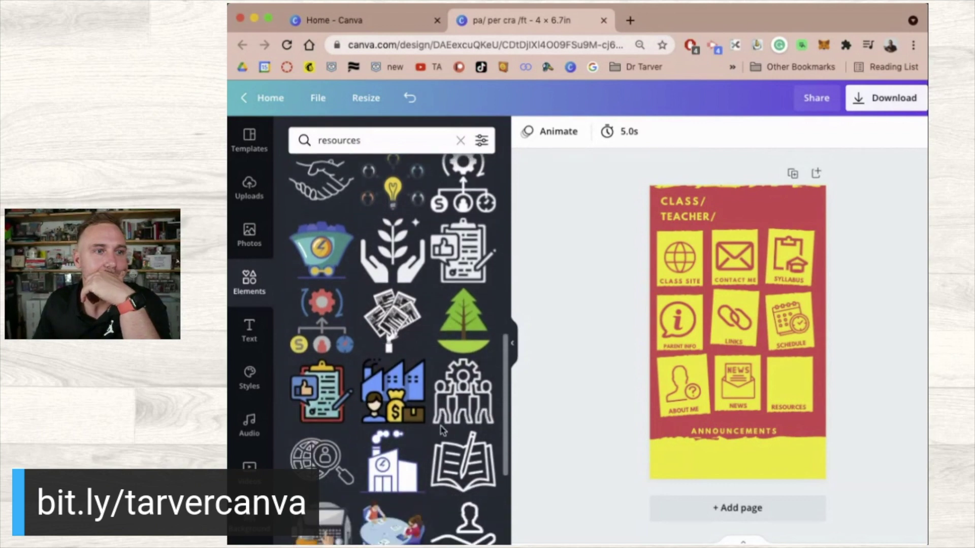
scroll(443, 431, "down", 1)
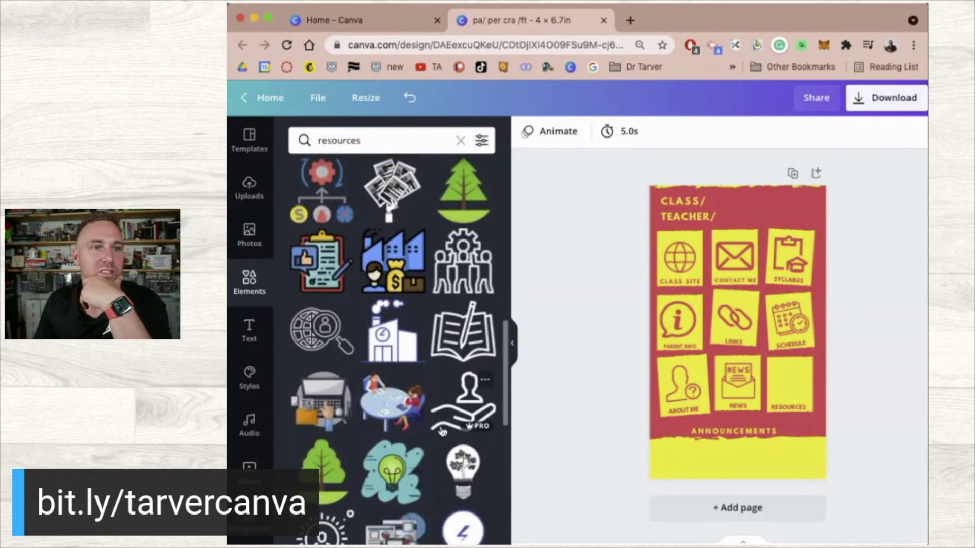
left_click(463, 341)
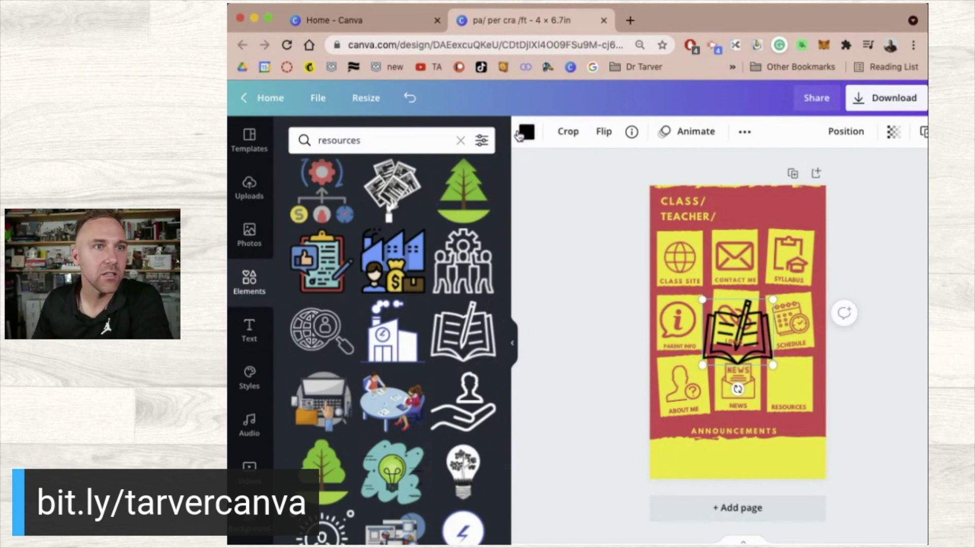
- Recolor the open book with the document's red and shrink it to fit above the RESOURCES label
left_click(521, 133)
left_click(374, 201)
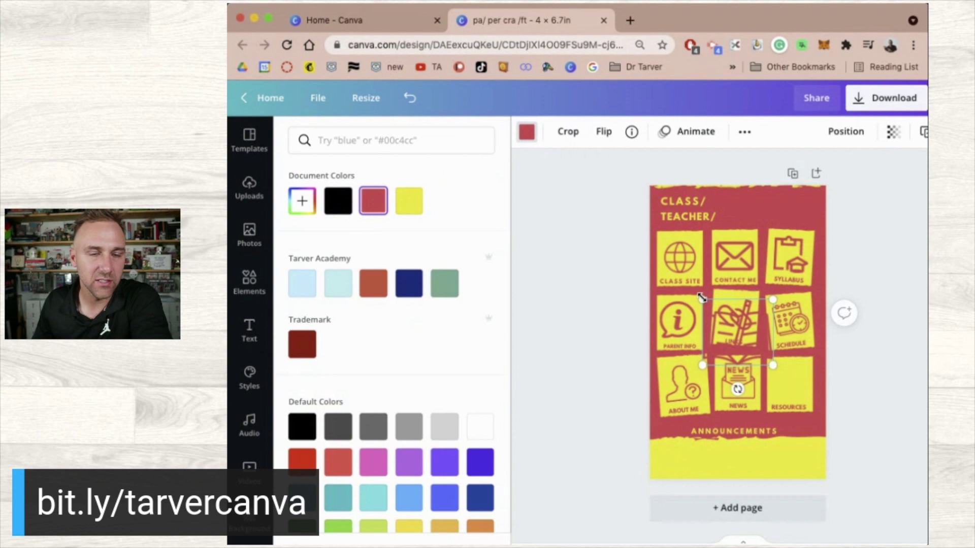
left_click_drag(717, 319, 792, 382)
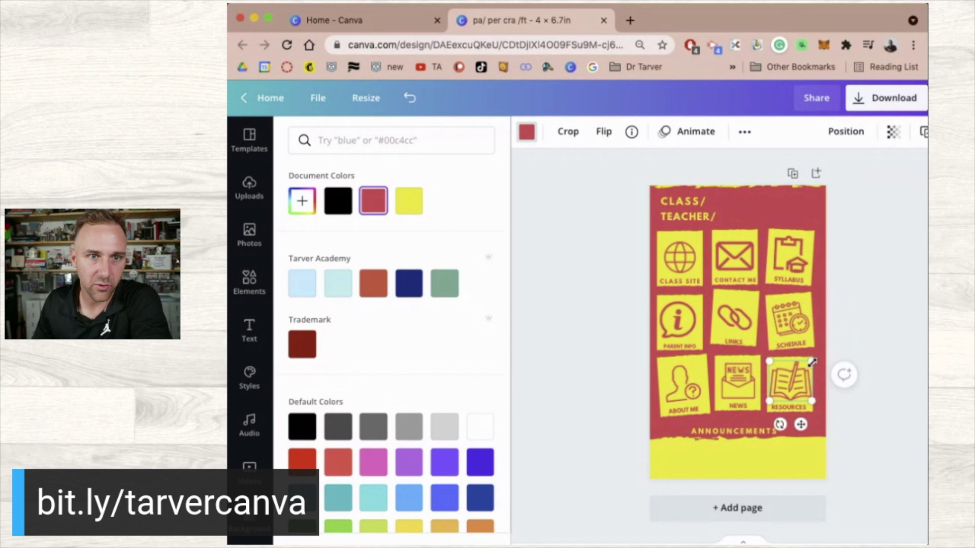
left_click_drag(806, 369, 792, 380)
left_click(589, 356)
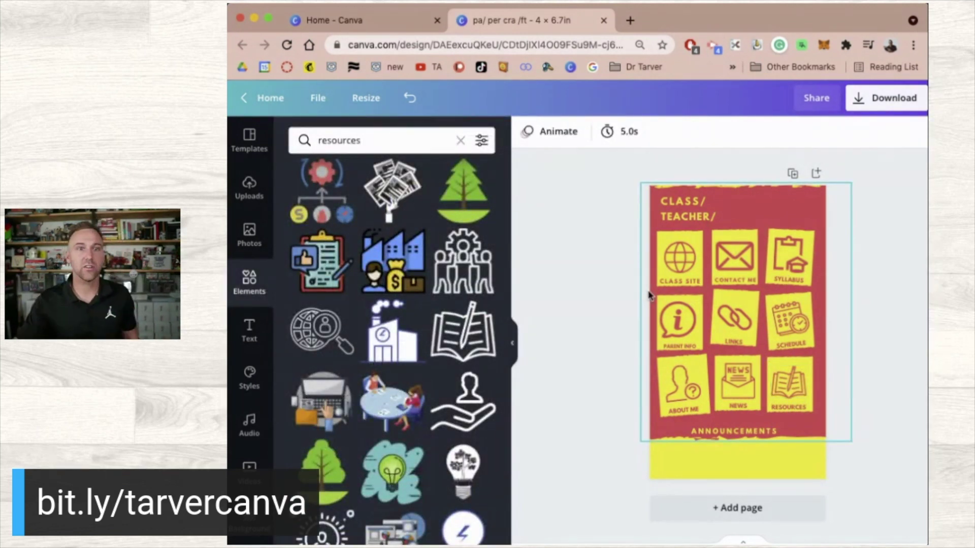
- View the letter and line spacing settings of the CLASS/ heading, leaving them as they are
double_click(683, 196)
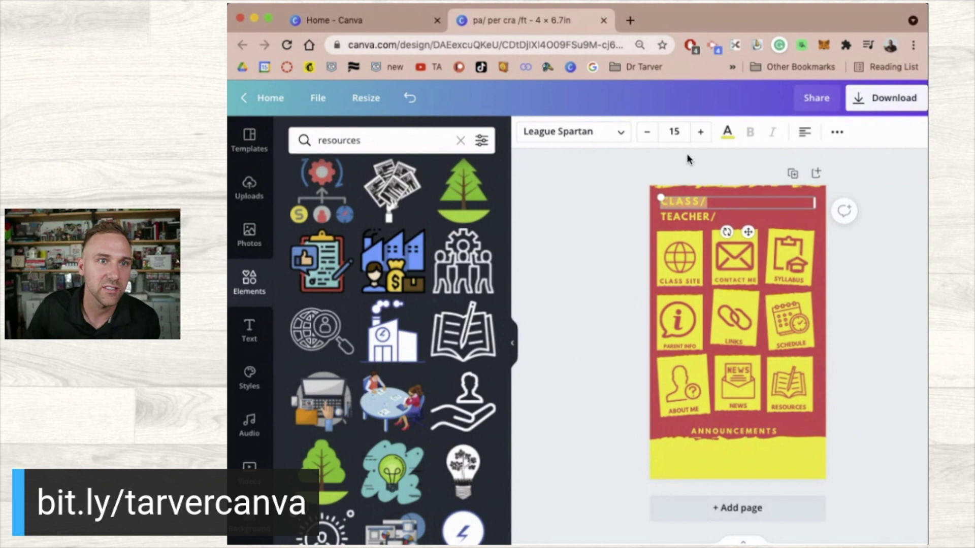
left_click(836, 133)
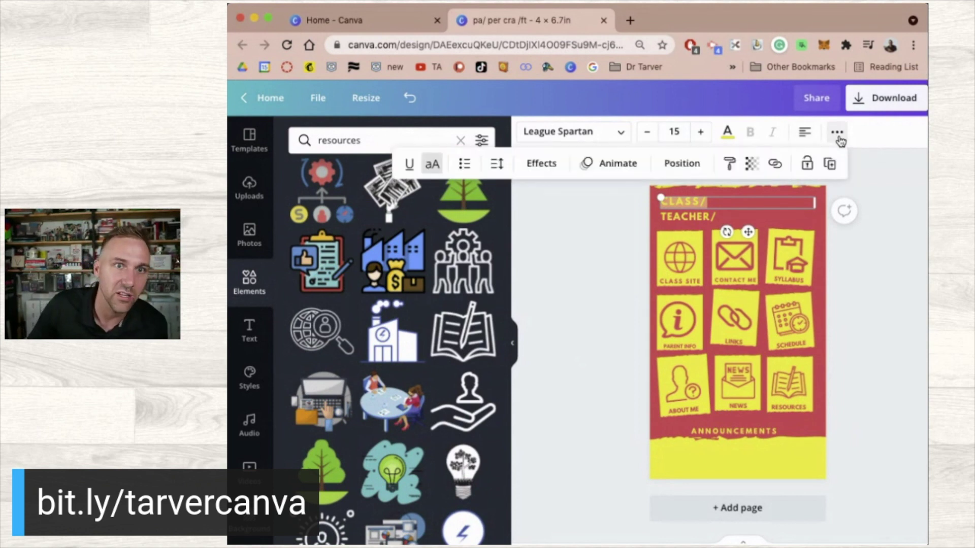
left_click(497, 163)
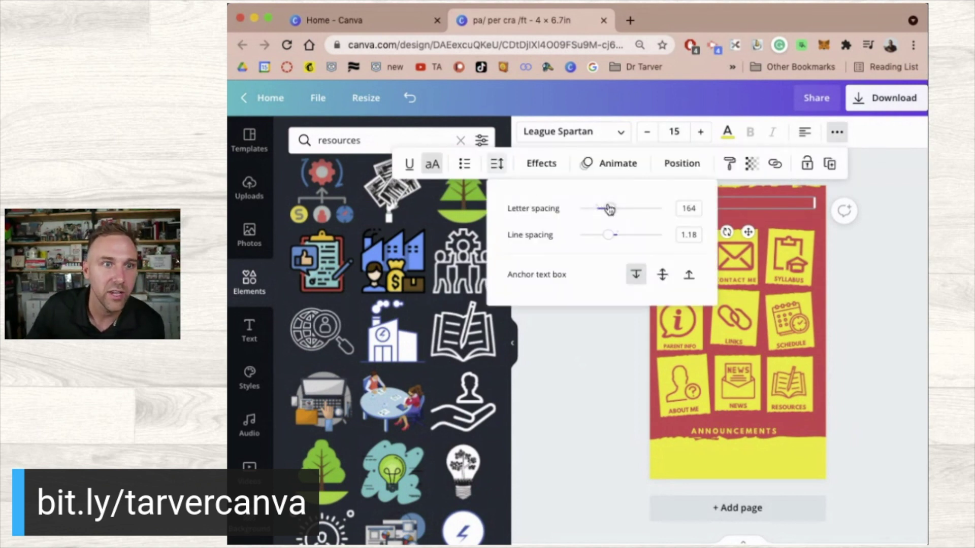
left_click(614, 422)
left_click(584, 370)
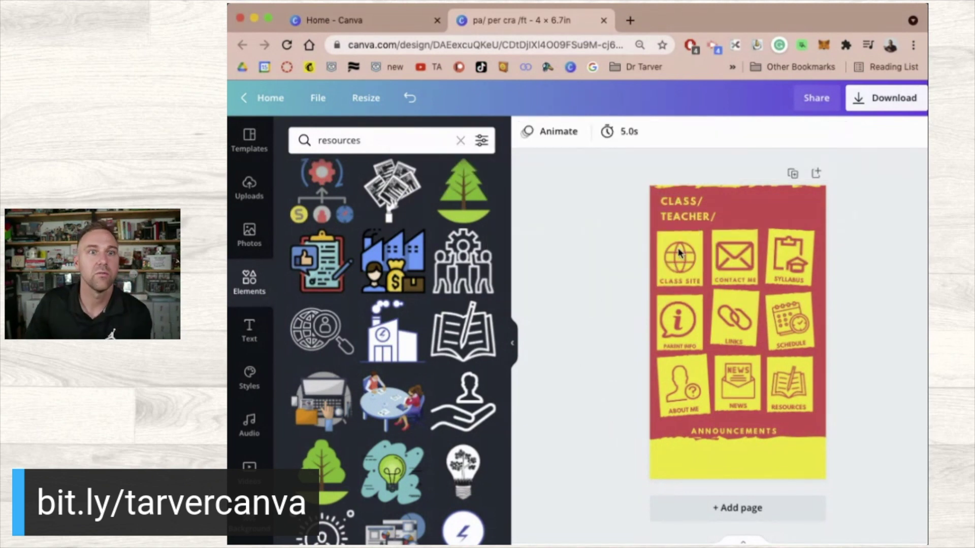
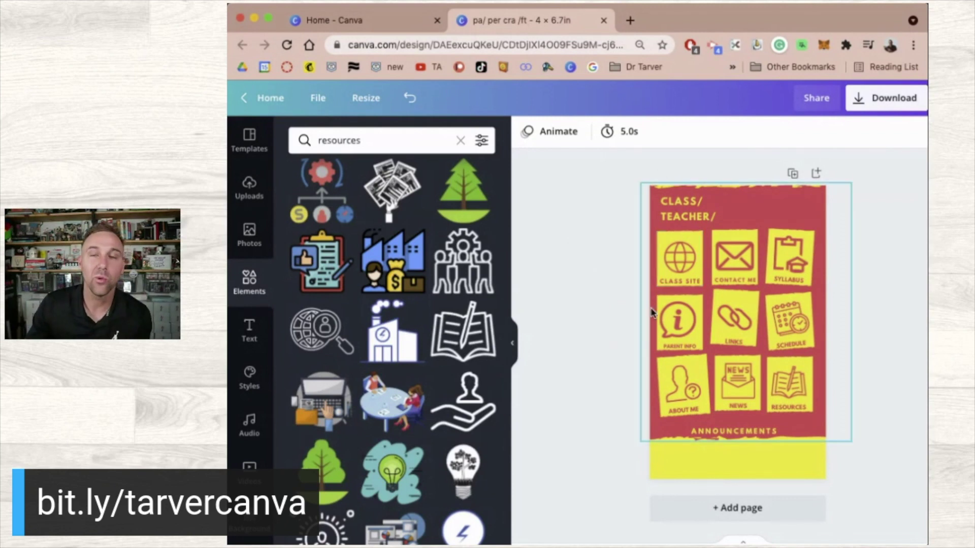
- Add a new second page below the finished class page
scroll(616, 358, "down", 1)
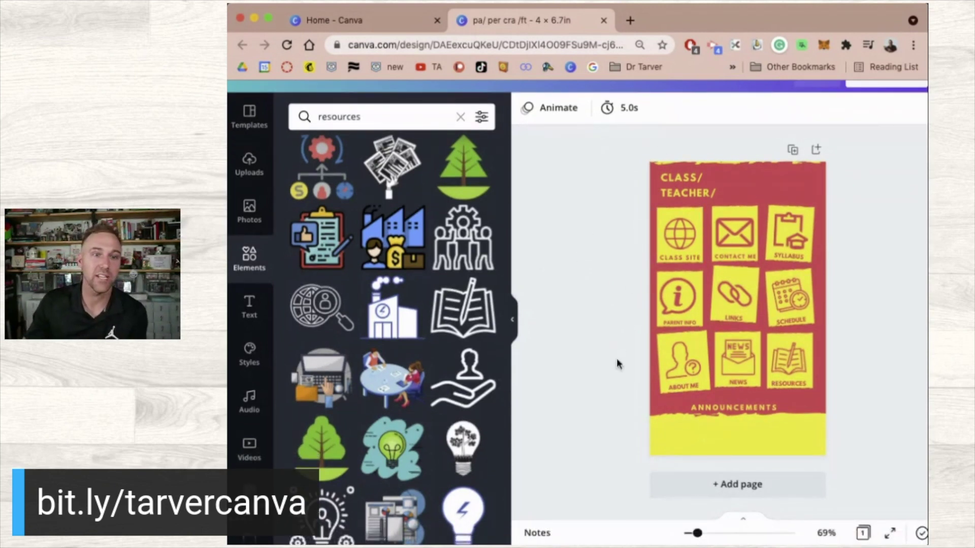
left_click(733, 485)
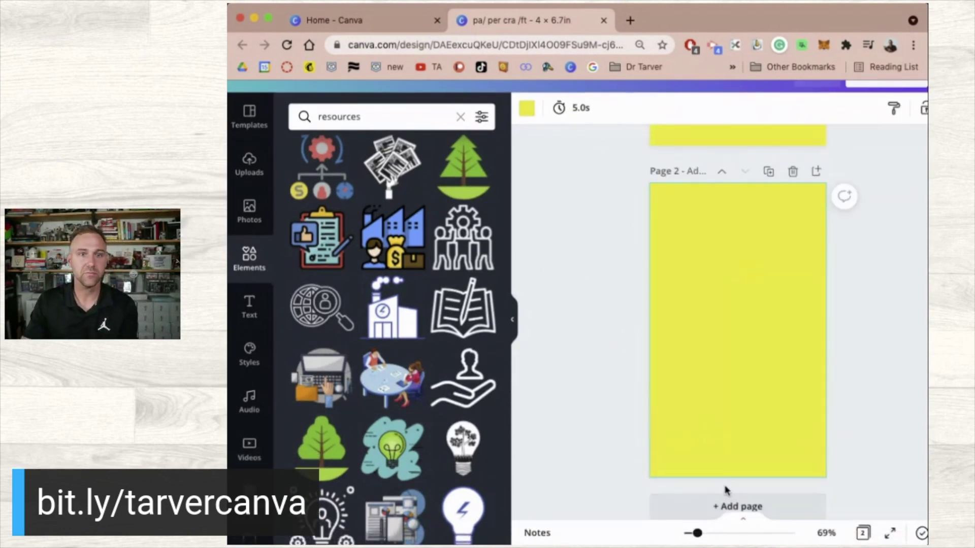
scroll(565, 309, "up", 5)
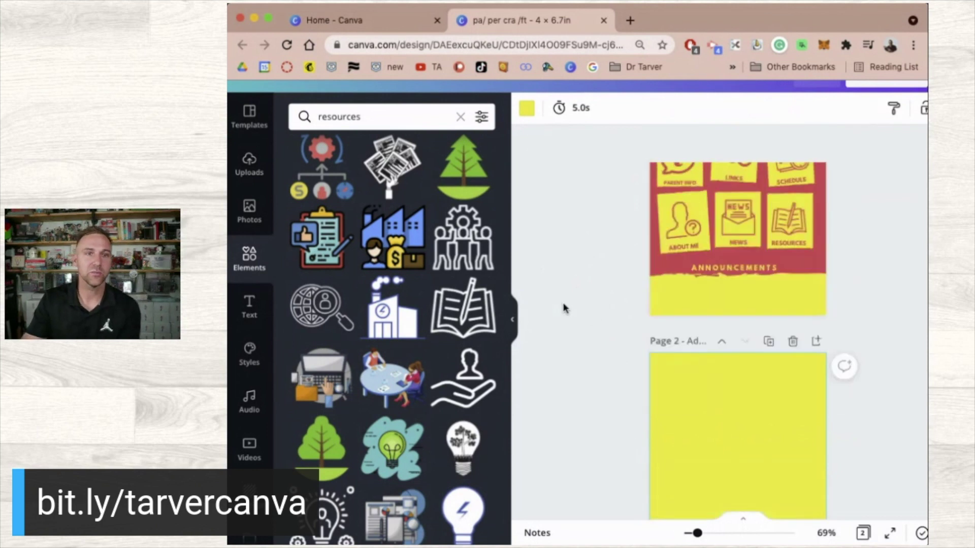
- Copy the large red torn-edge shape from page 1 onto page 2 and lower it to leave a yellow header band above it
left_click(805, 182)
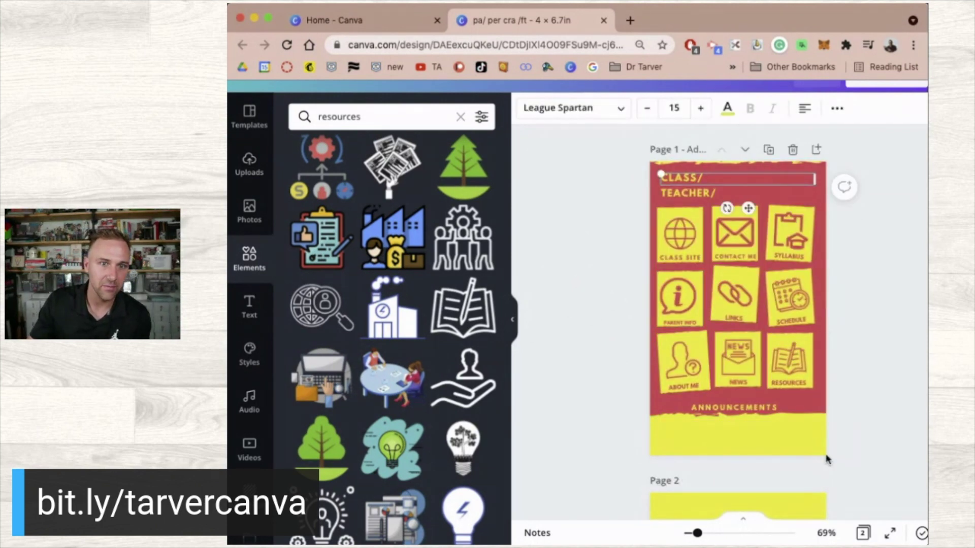
left_click(817, 411)
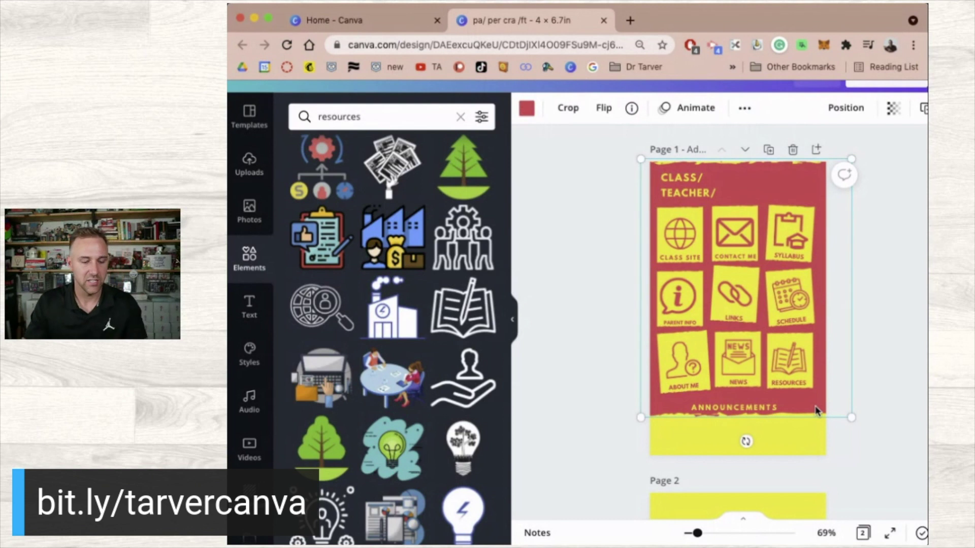
scroll(644, 413, "down", 5)
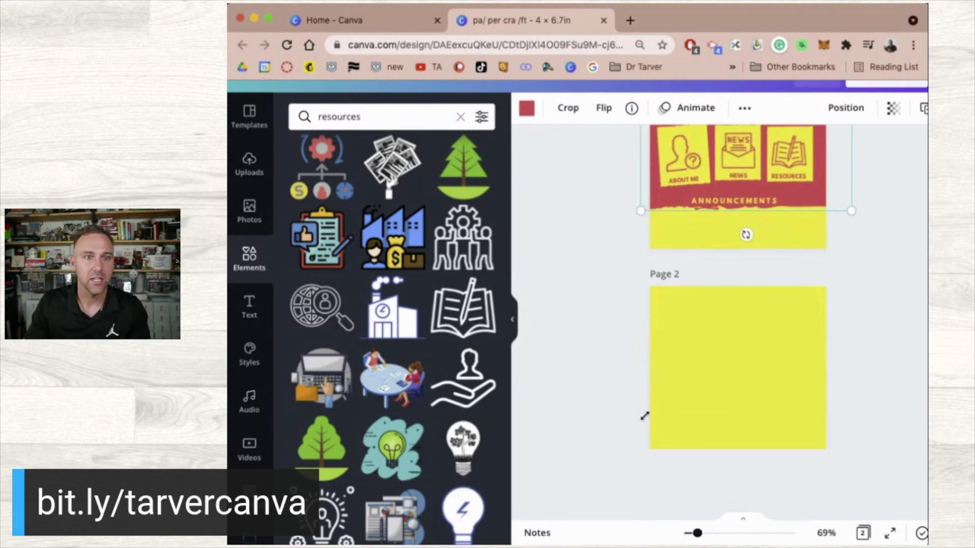
key("ctrl+v")
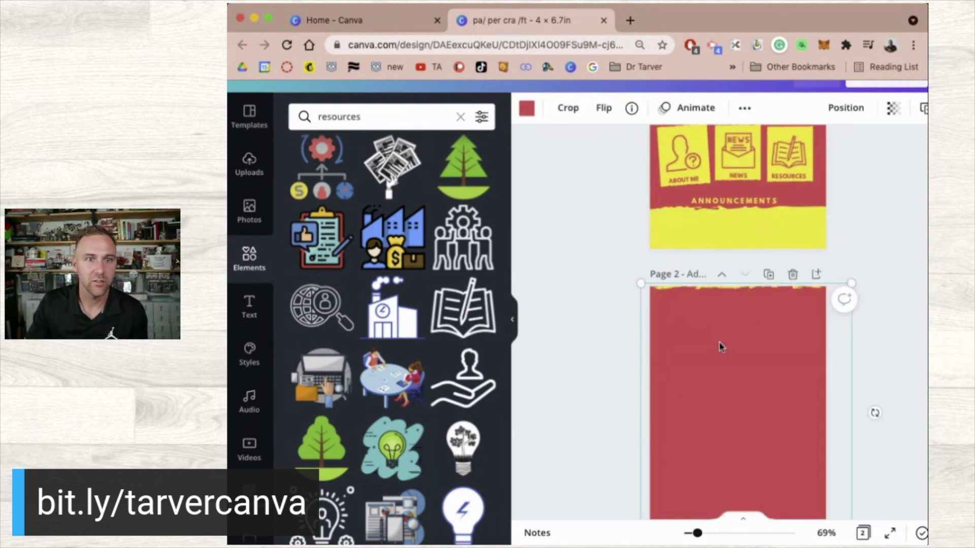
left_click_drag(721, 337, 722, 352)
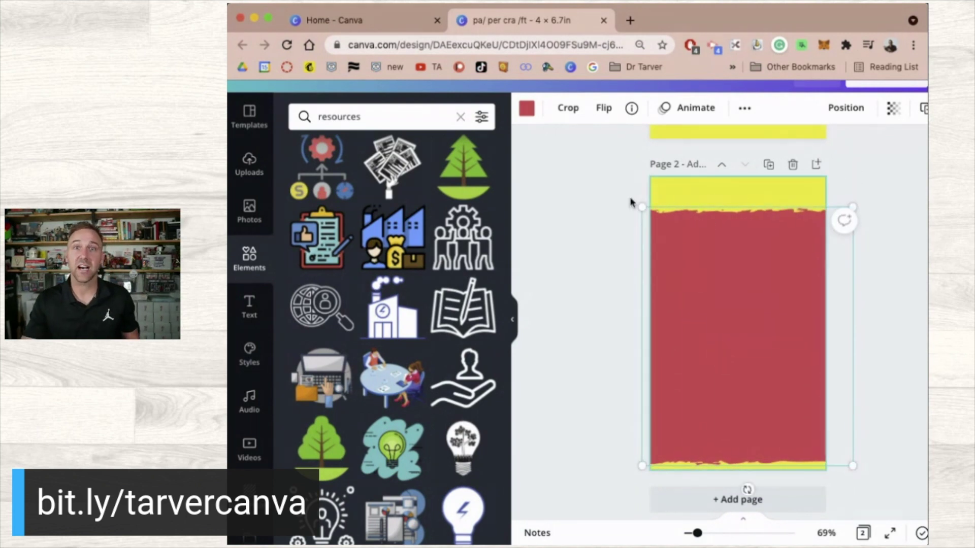
left_click(595, 231)
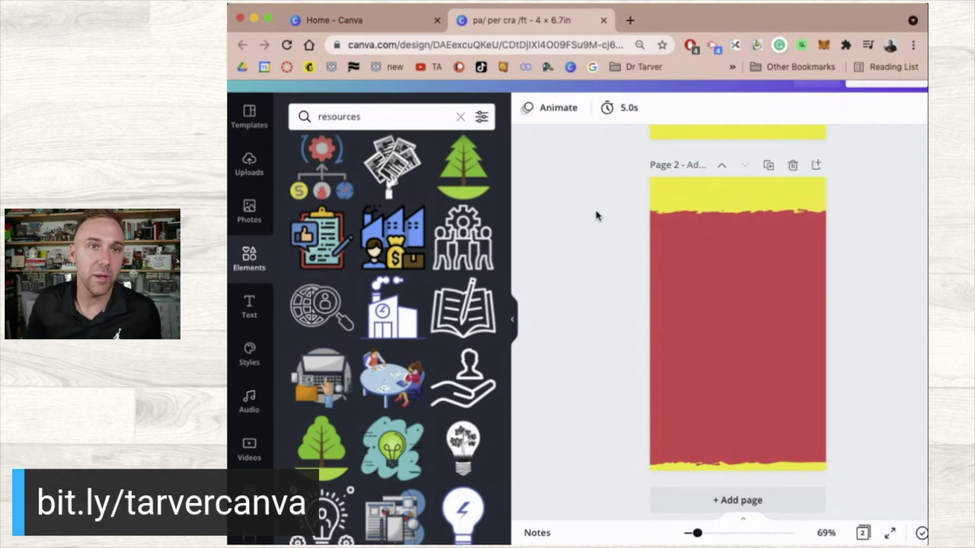
- Compare the icon grid on page 1 with the header band layout of page 2
scroll(597, 216, "up", 5)
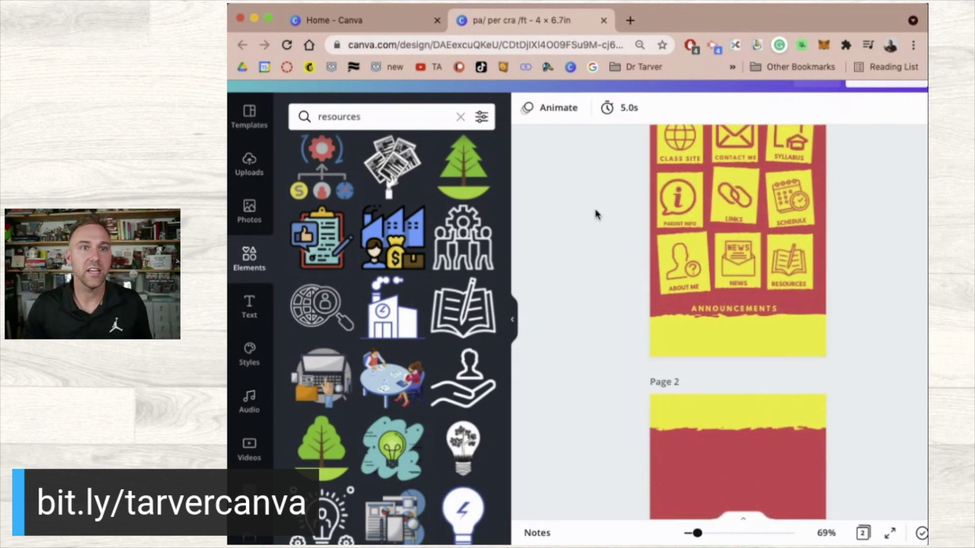
scroll(597, 215, "down", 4)
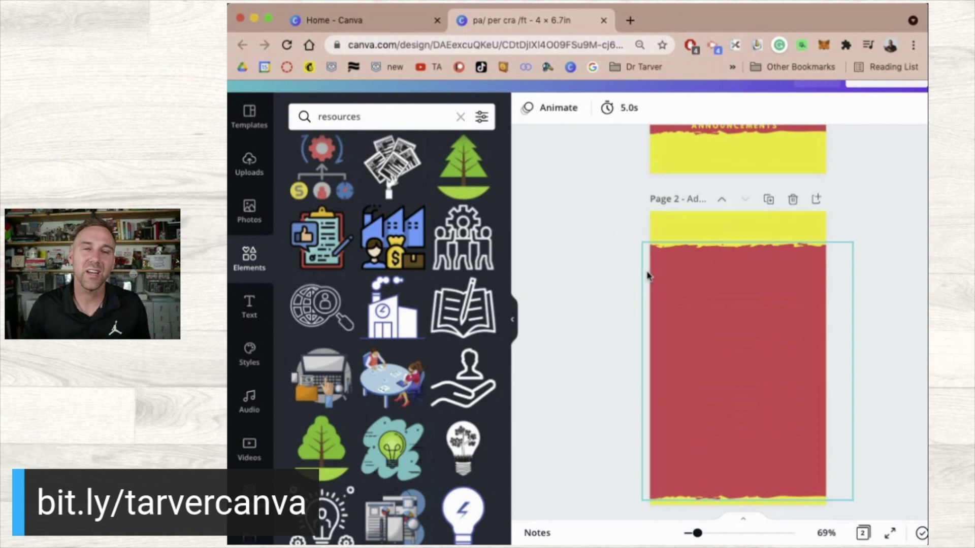
scroll(648, 276, "up", 2)
scroll(648, 276, "down", 3)
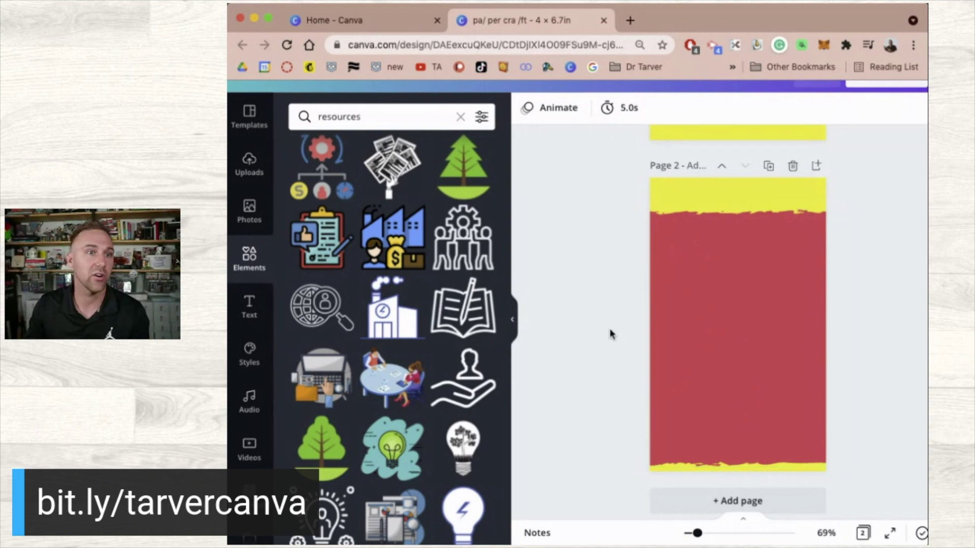
scroll(611, 311, "up", 8)
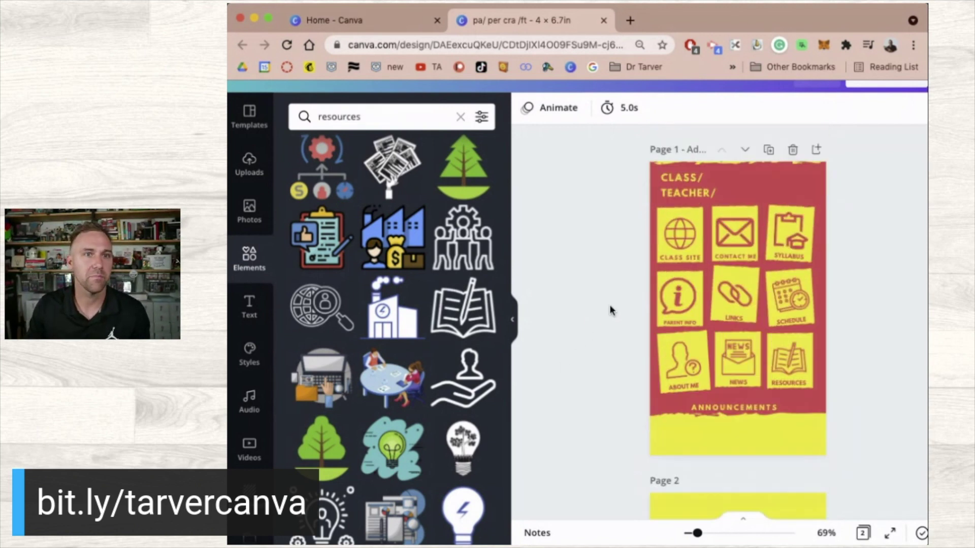
scroll(610, 311, "down", 8)
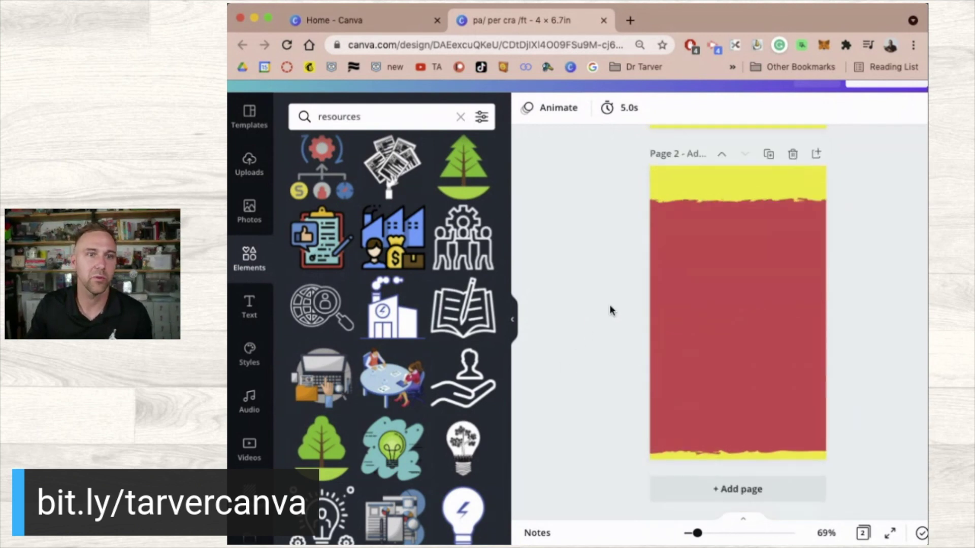
scroll(610, 310, "up", 8)
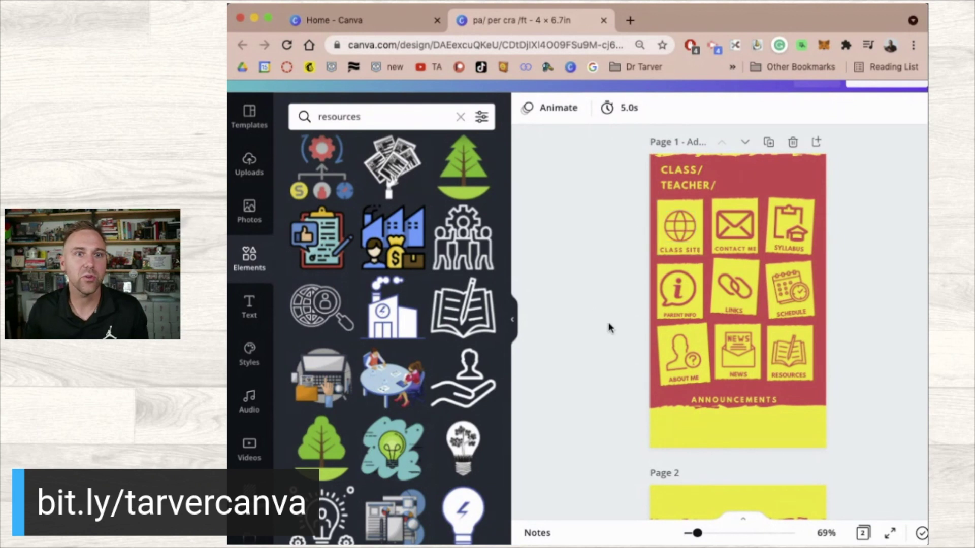
scroll(609, 349, "down", 3)
scroll(608, 349, "up", 1)
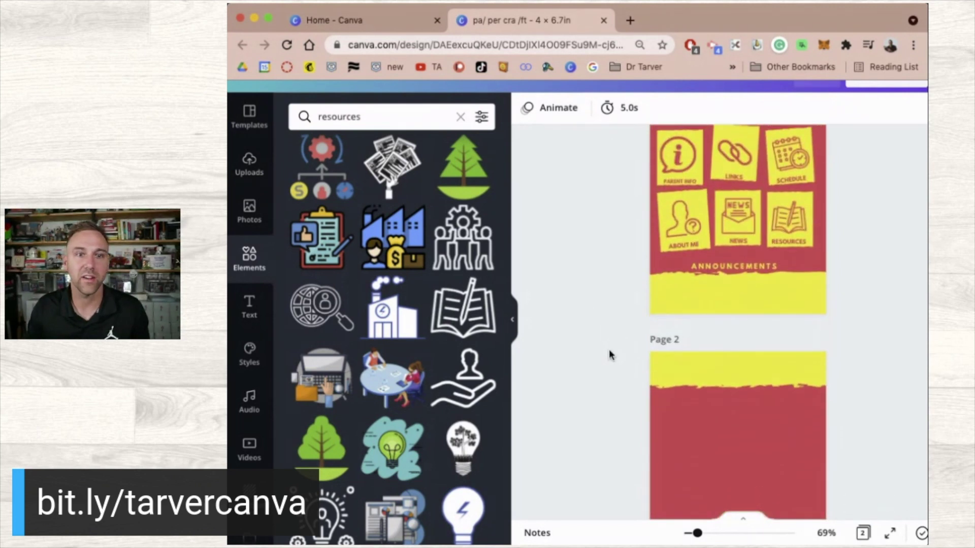
- Copy the red globe icon from the CLASS SITE block to the start of page 2's yellow header band
scroll(608, 349, "up", 3)
scroll(609, 354, "down", 1)
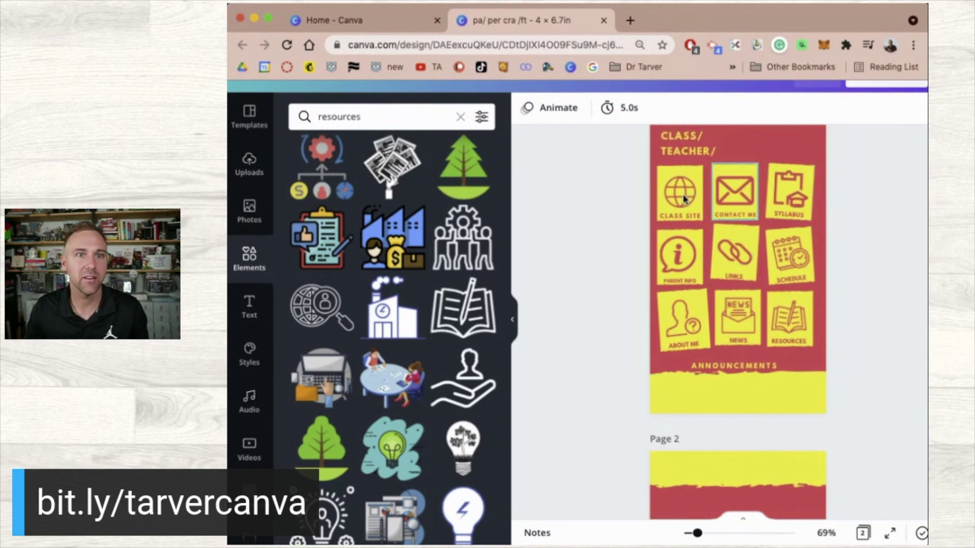
left_click(681, 193)
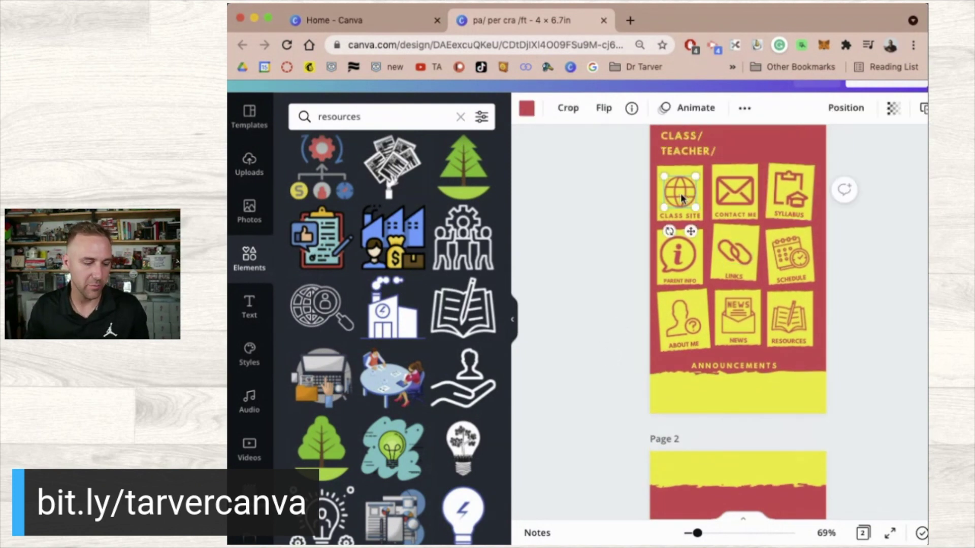
scroll(677, 311, "down", 2)
left_click(672, 367)
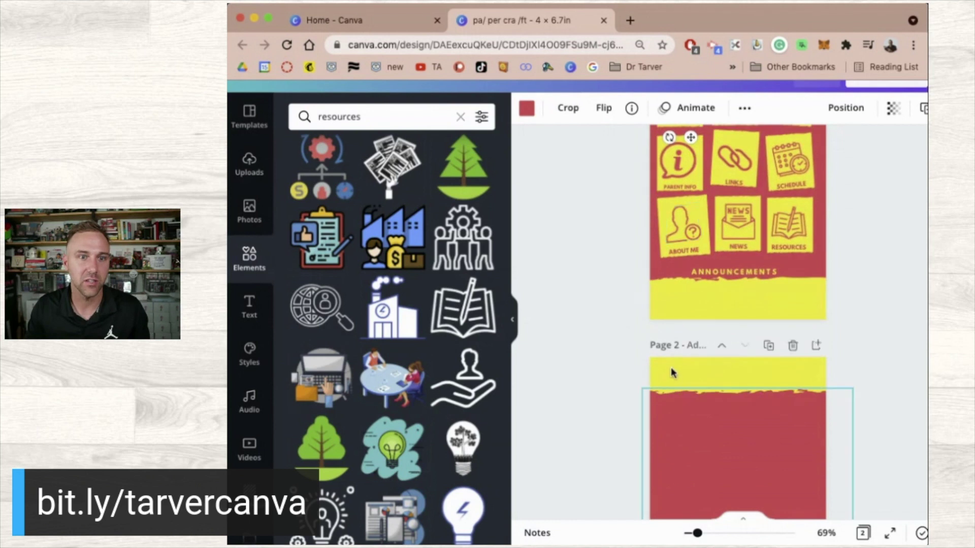
key("ctrl+v")
left_click_drag(680, 433, 679, 379)
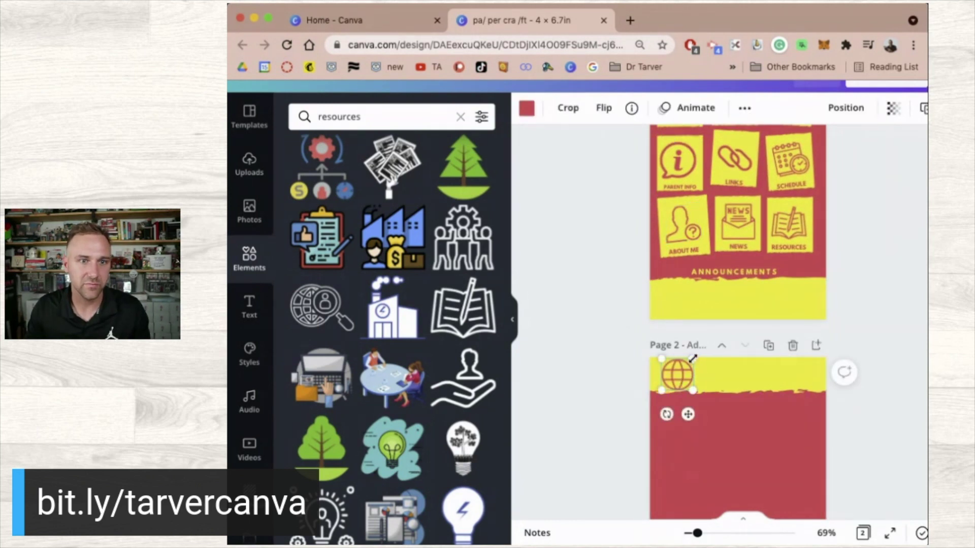
- Lower and slightly shrink page 2's red shape to deepen the yellow header, and nudge the globe closer to the page's left edge
left_click_drag(752, 449, 751, 458)
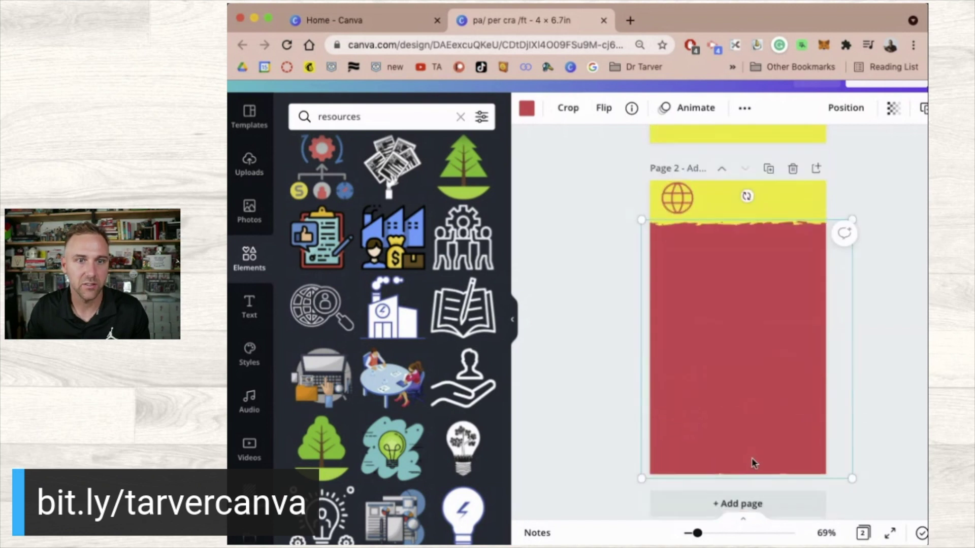
mouse_move(842, 458)
left_mouse_down()
mouse_move(831, 451)
mouse_move(846, 462)
left_mouse_up()
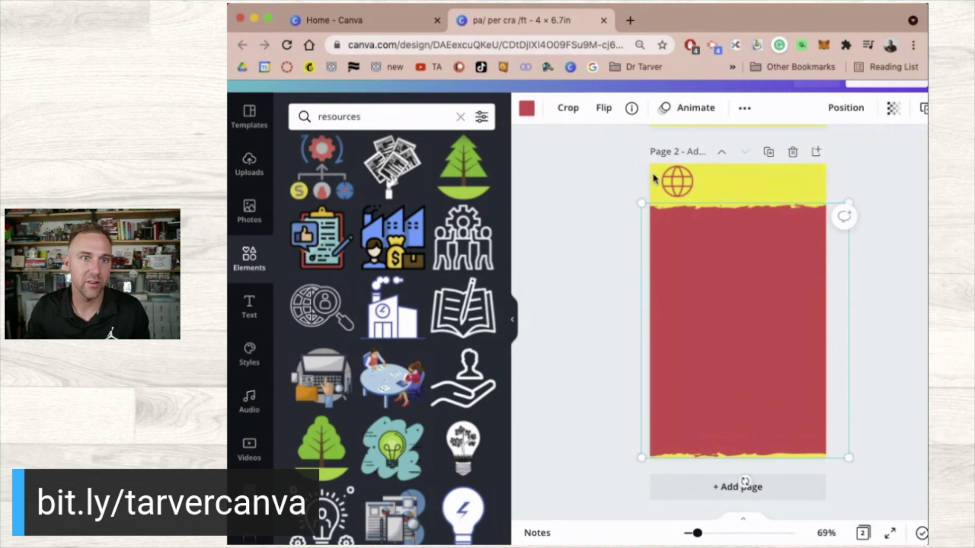
left_click_drag(678, 182, 677, 189)
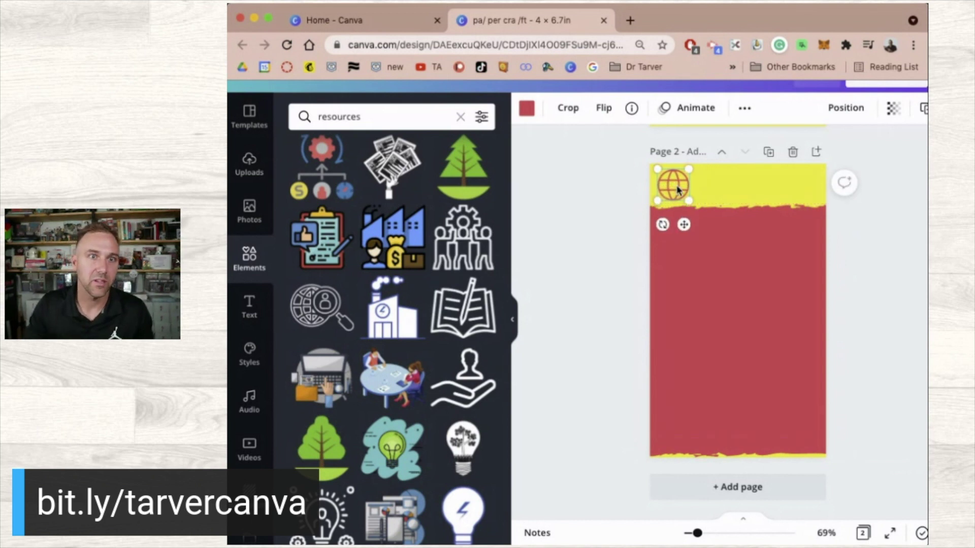
- Copy the CLASS SITE label from page 1 into page 2's yellow header, beside the globe icon
scroll(678, 189, "up", 5)
scroll(676, 191, "up", 3)
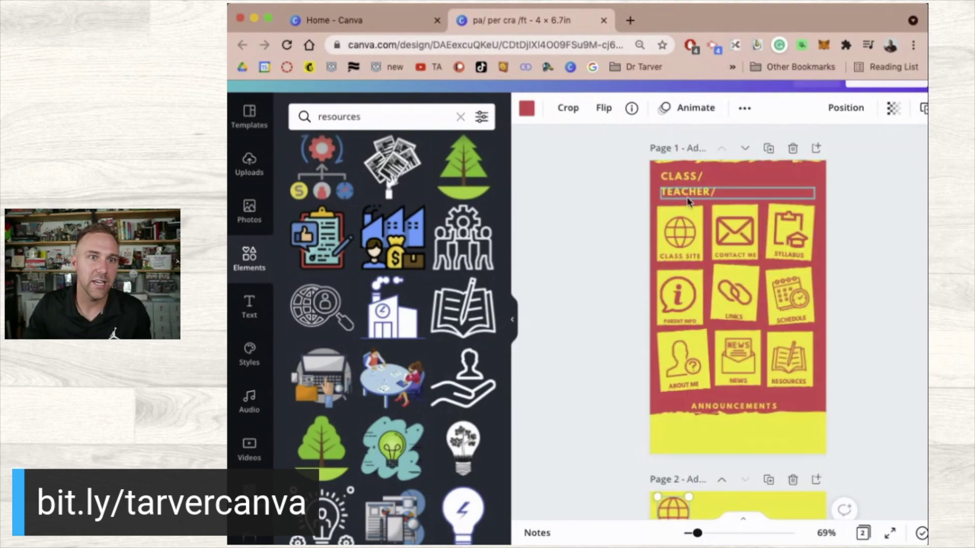
left_click(688, 258)
key("ctrl+c")
scroll(686, 304, "down", 3)
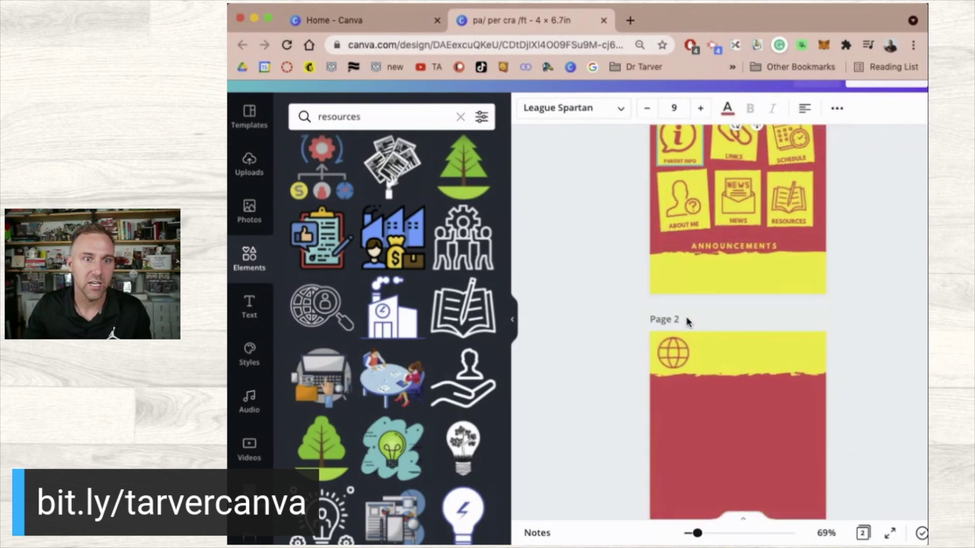
left_click(736, 370)
key("ctrl+v")
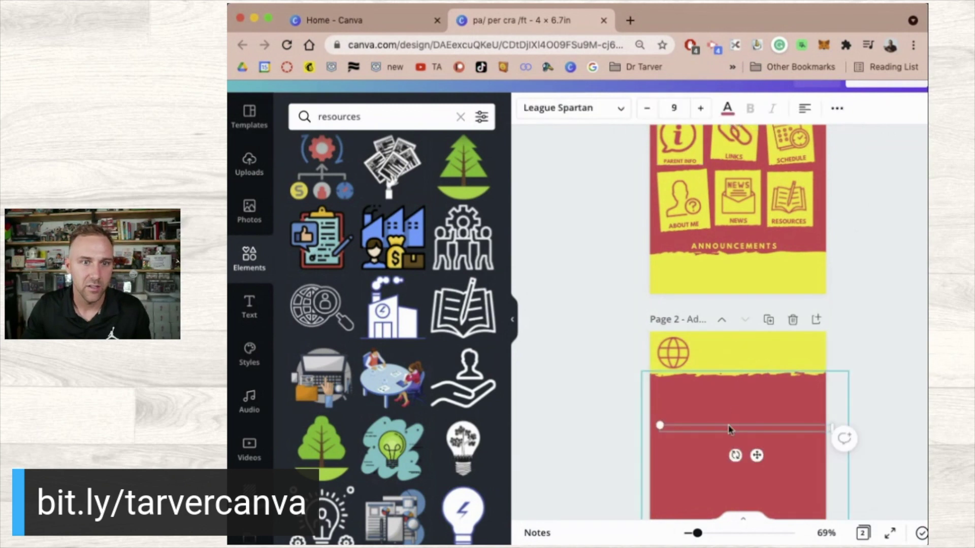
left_click_drag(729, 428, 772, 352)
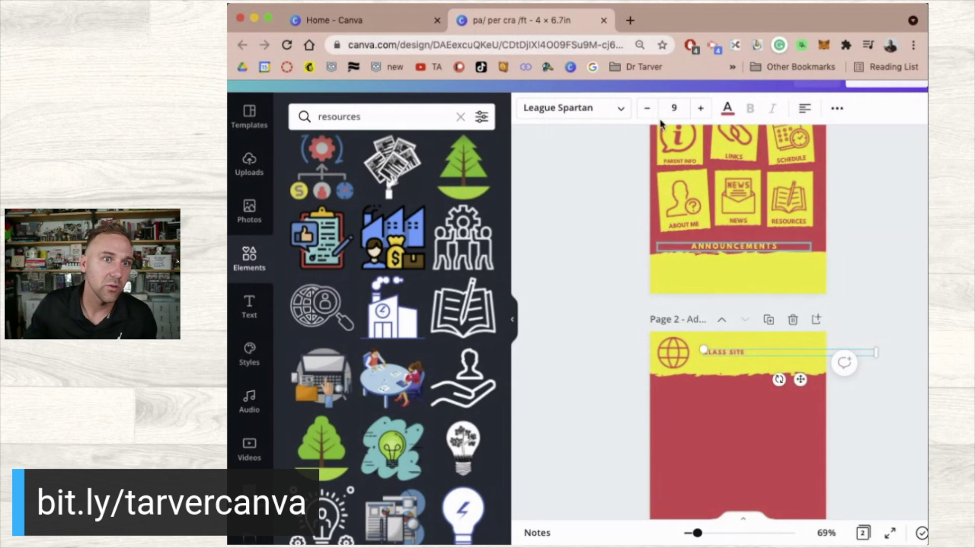
- Set the header's CLASS SITE text to font size 19 and shift it slightly closer to the globe
left_click(677, 108)
left_click(678, 108)
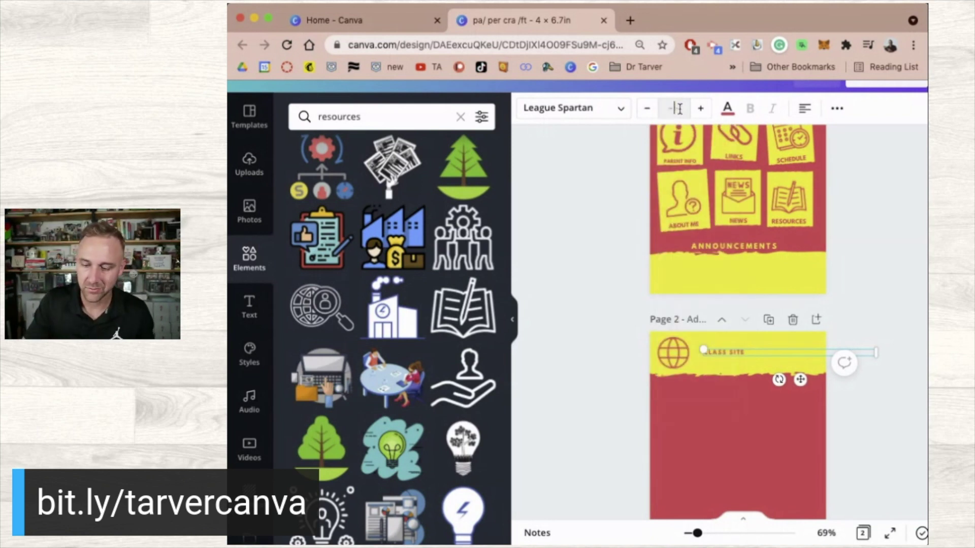
type("19")
key("Return")
left_click(609, 374)
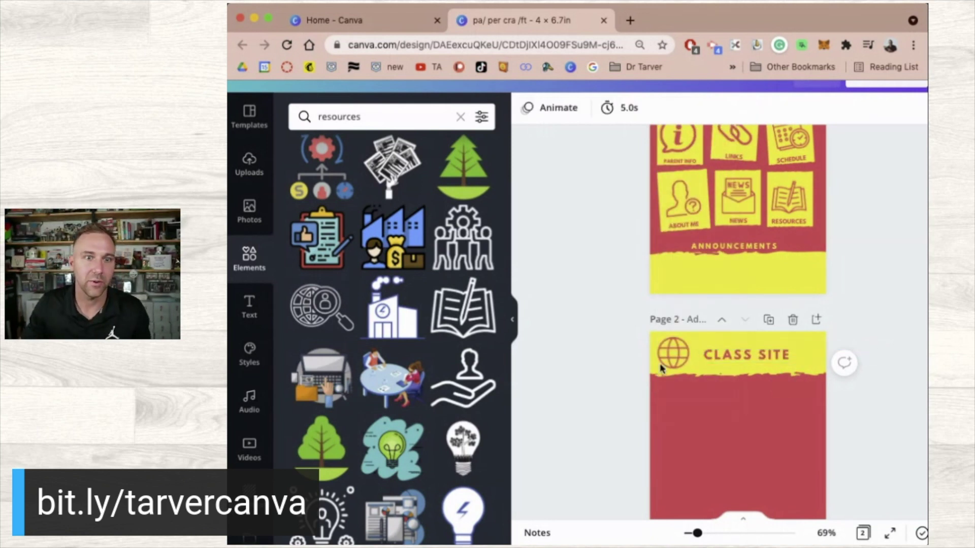
left_click(725, 352)
left_click_drag(722, 355, 722, 354)
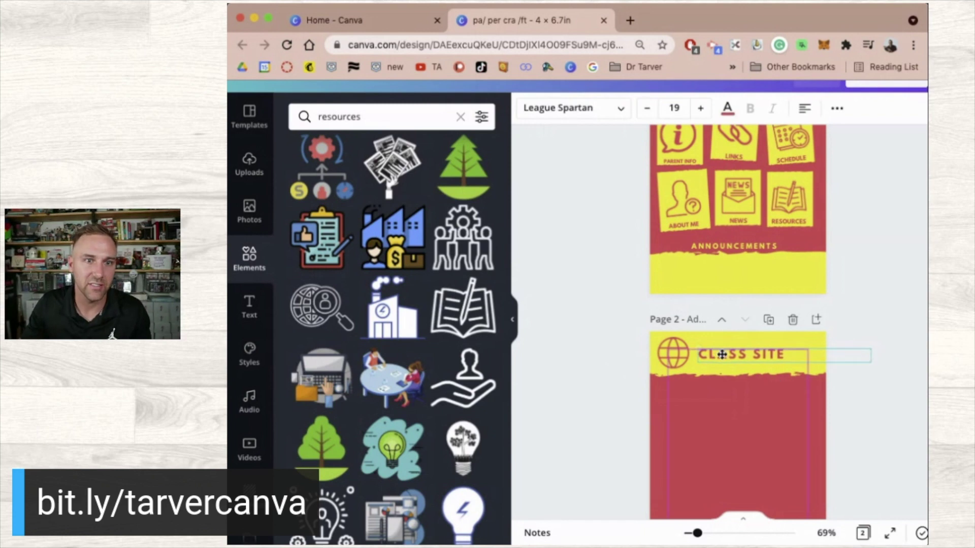
left_click(609, 379)
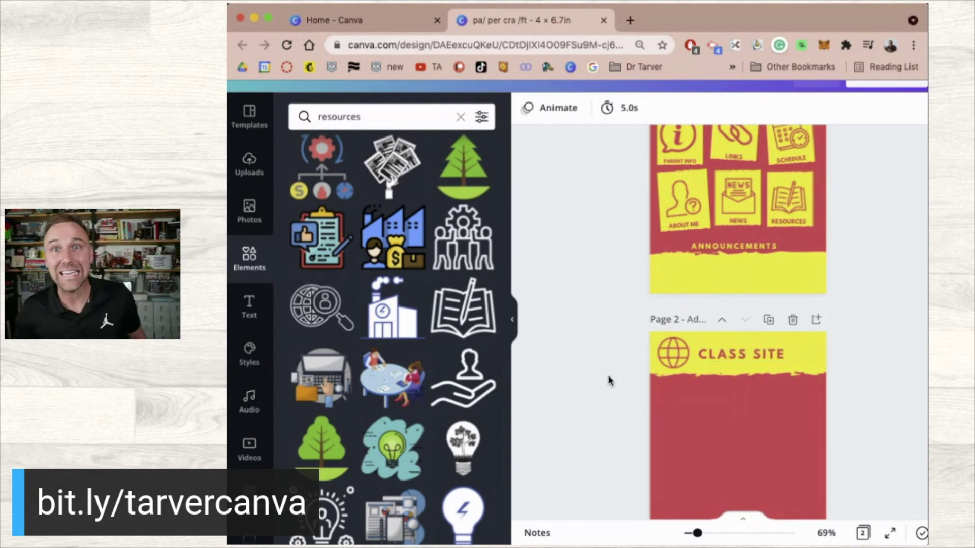
scroll(570, 368, "down", 3)
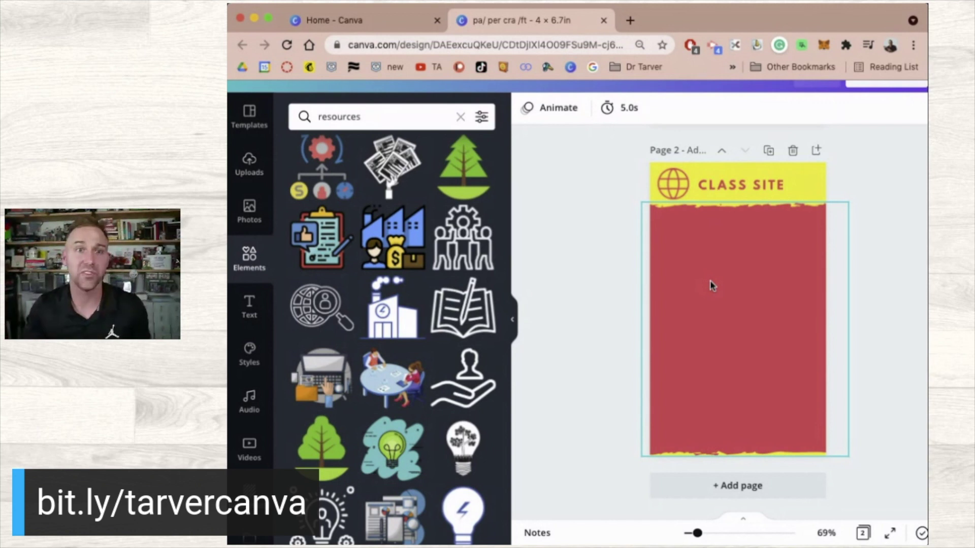
scroll(710, 286, "up", 5)
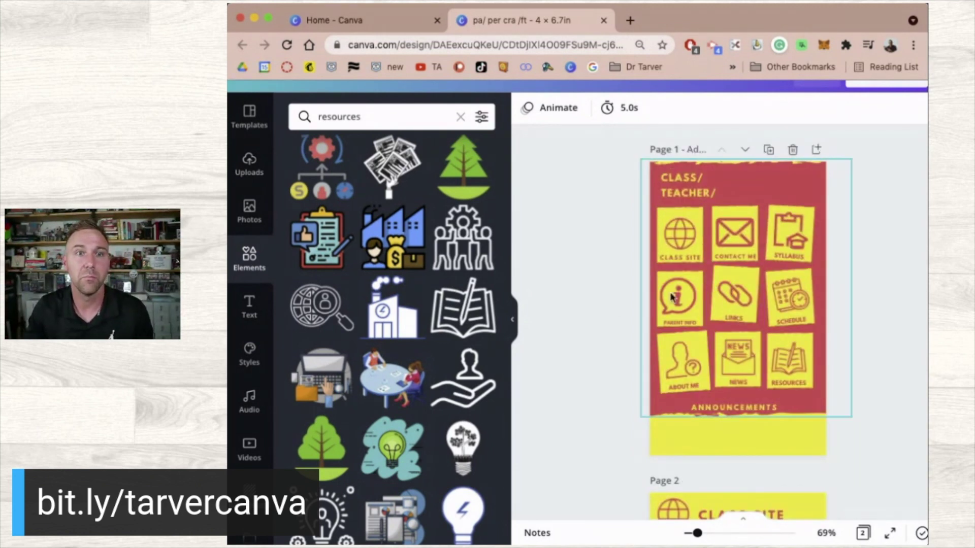
scroll(674, 320, "down", 3)
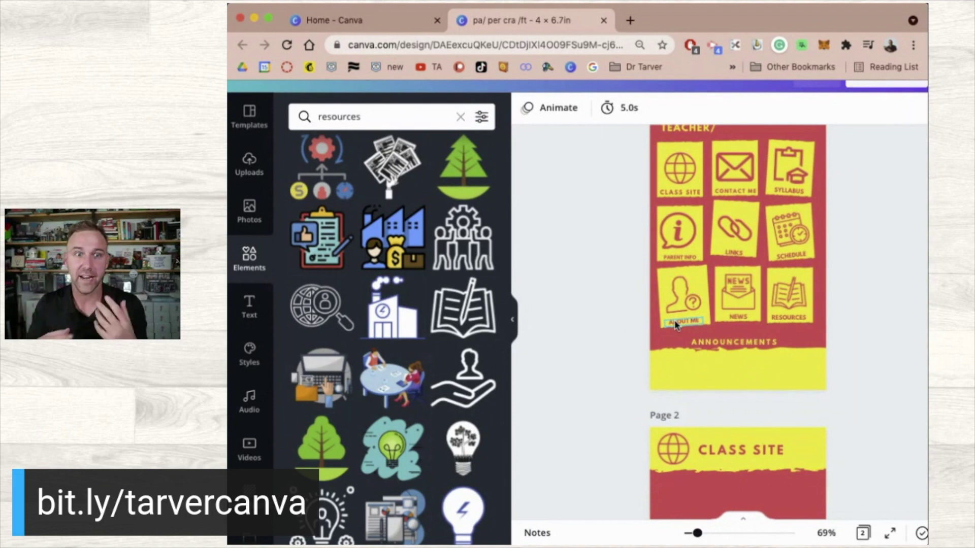
- Search the elements library for home graphics to use on page 2
scroll(675, 325, "down", 3)
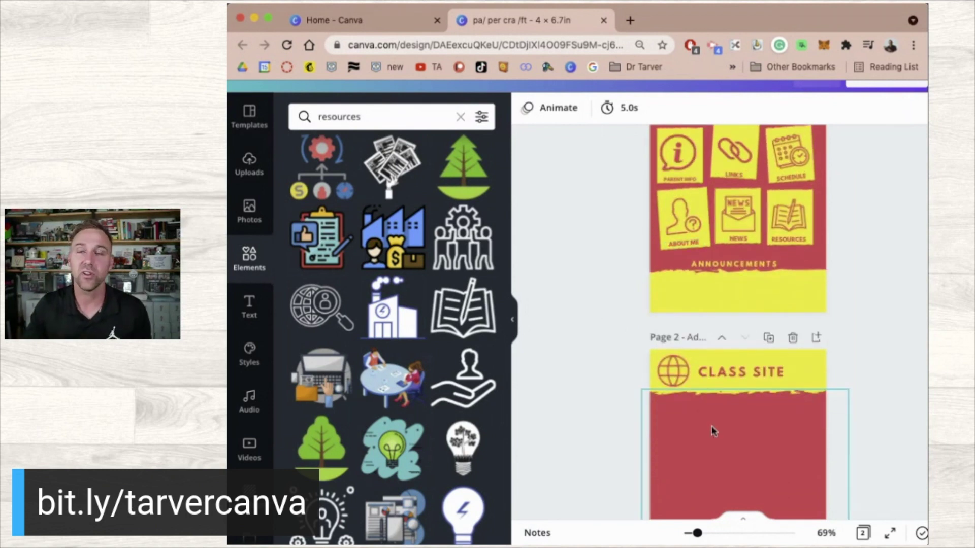
scroll(606, 387, "down", 7)
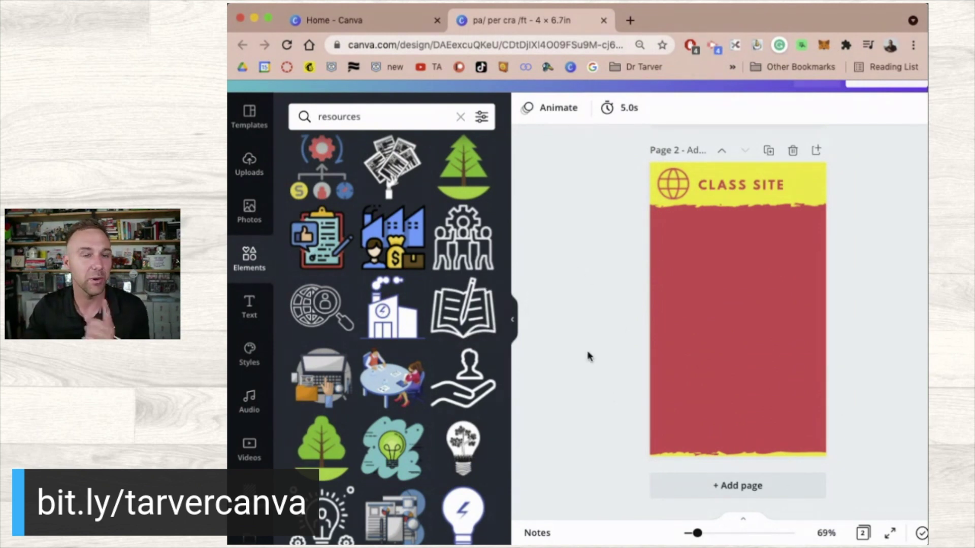
left_click(373, 116)
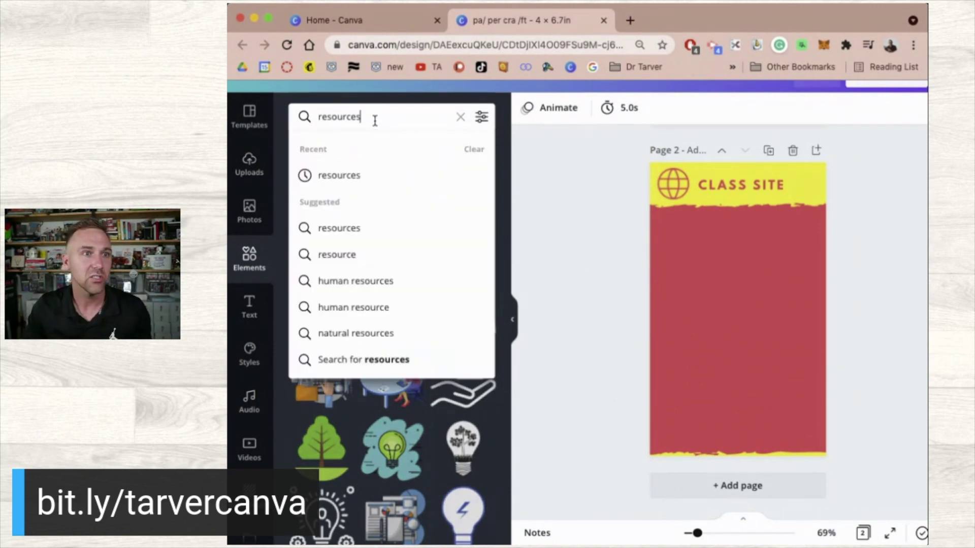
double_click(374, 117)
type("home")
key("Return")
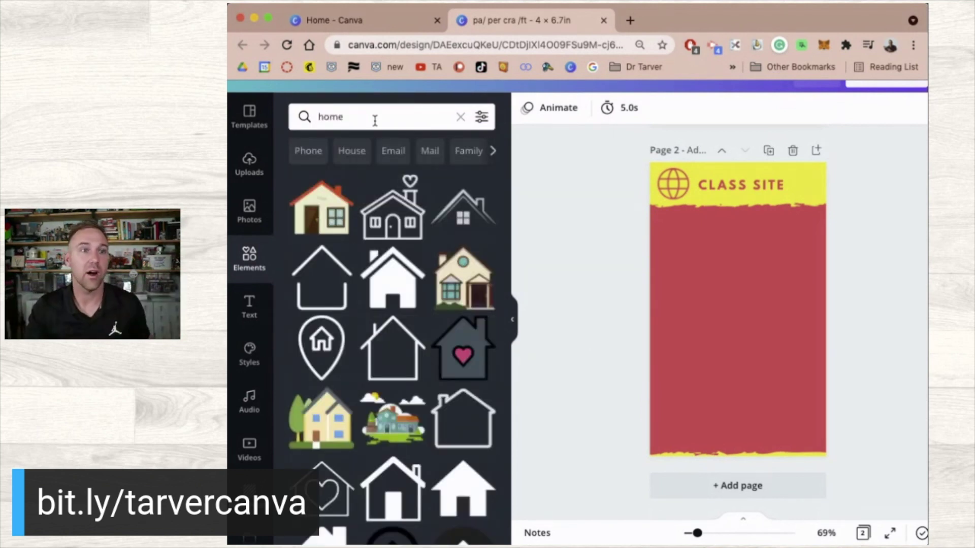
- Add the outlined map-pin graphic with a house to page 2, shrink it, and place it in the page's lower-right corner
left_click(321, 358)
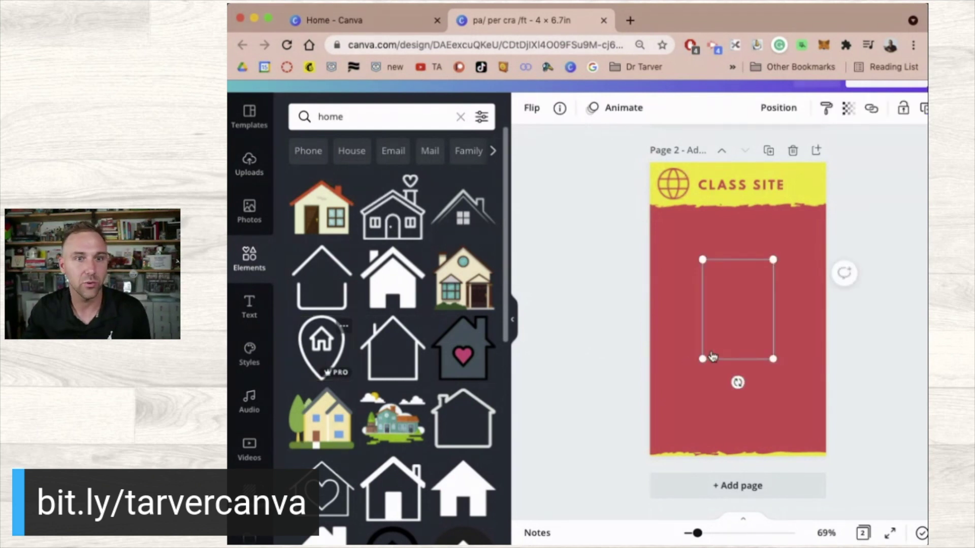
left_click_drag(701, 260, 743, 314)
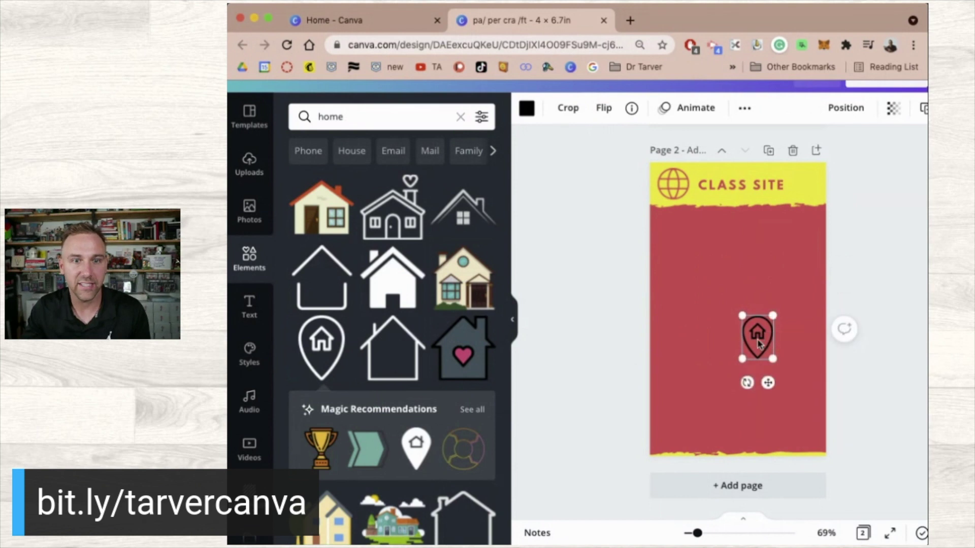
left_click_drag(761, 348, 811, 428)
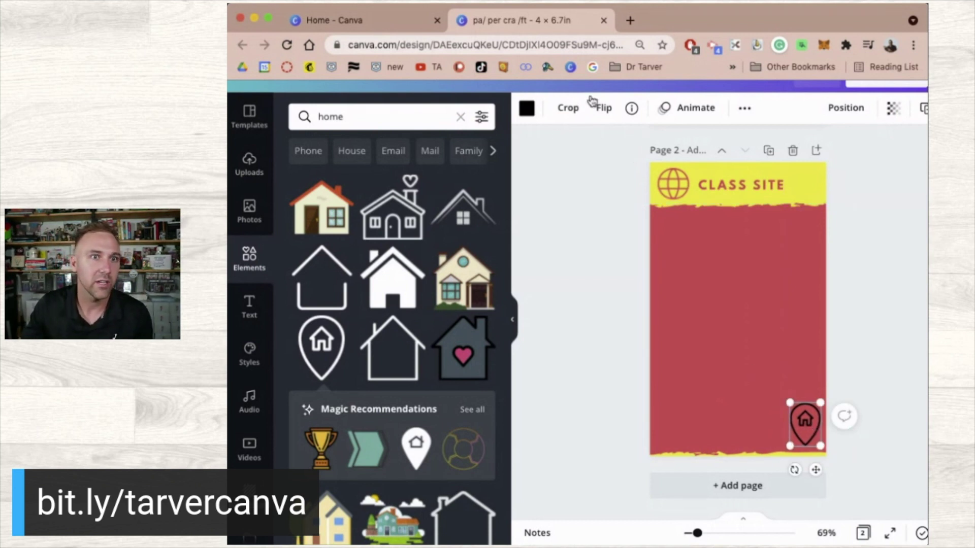
- Recolor page 2's house map-pin icon from the black default to the design's yellow
left_click(525, 108)
left_click(409, 177)
key("Escape")
left_click(585, 292)
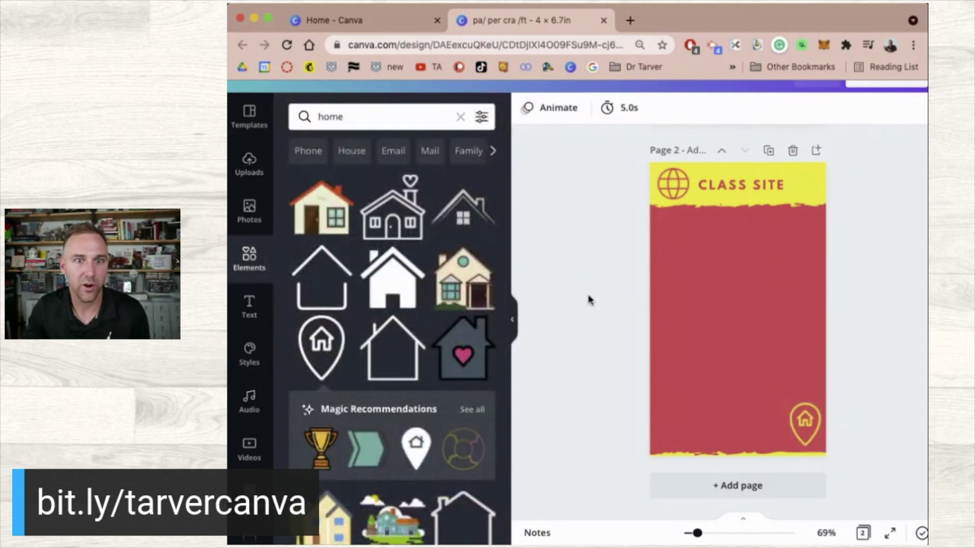
- Duplicate the CLASS SITE page to create page 3
scroll(589, 301, "up", 5)
scroll(589, 301, "down", 3)
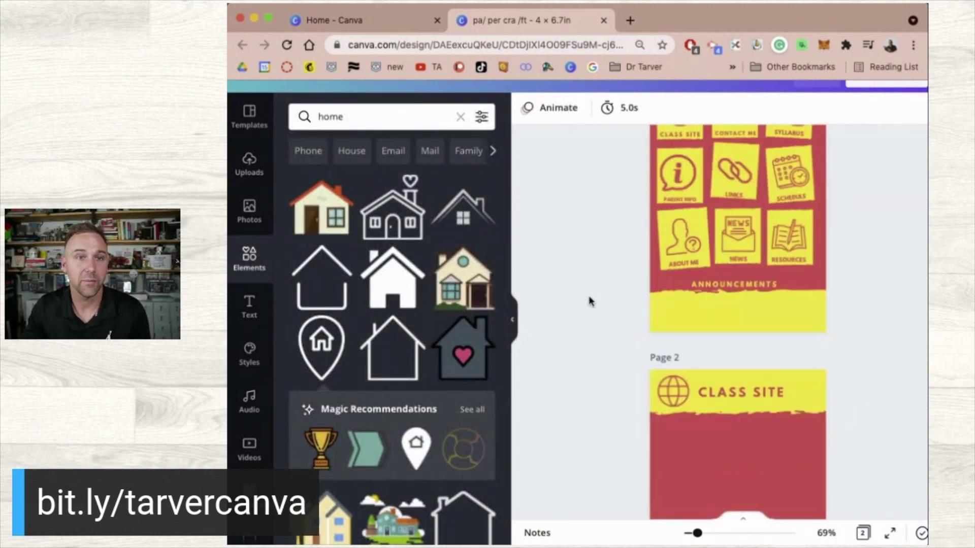
scroll(589, 301, "down", 2)
scroll(589, 301, "up", 5)
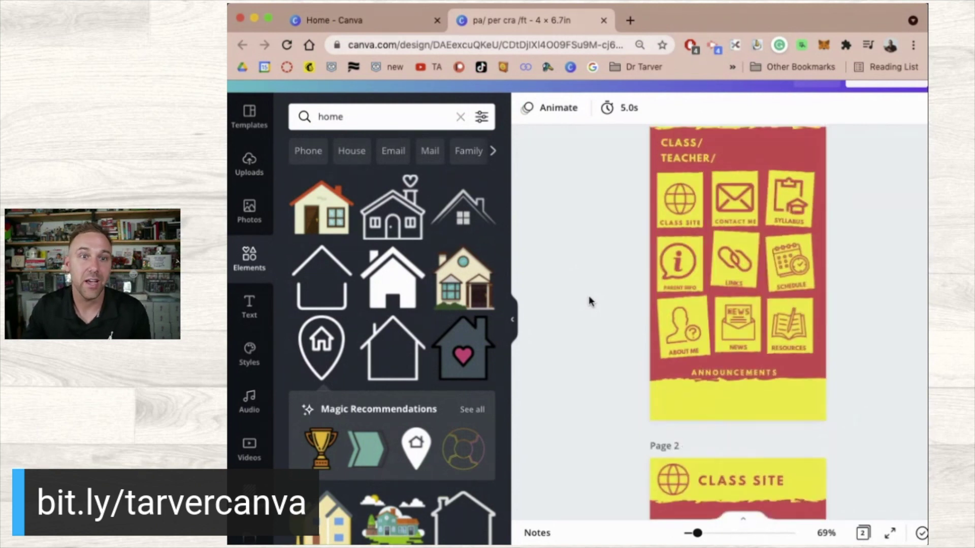
scroll(588, 301, "down", 6)
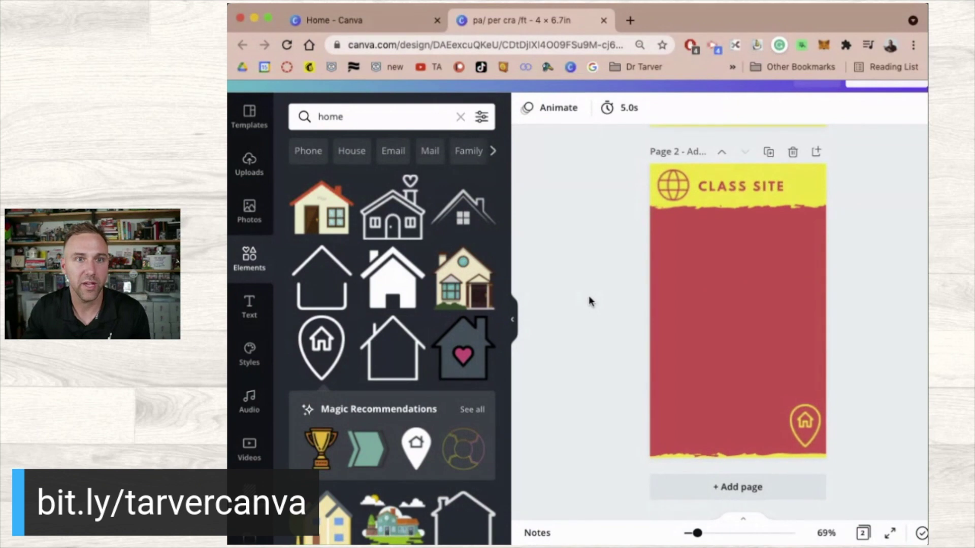
scroll(589, 301, "up", 2)
scroll(589, 301, "down", 2)
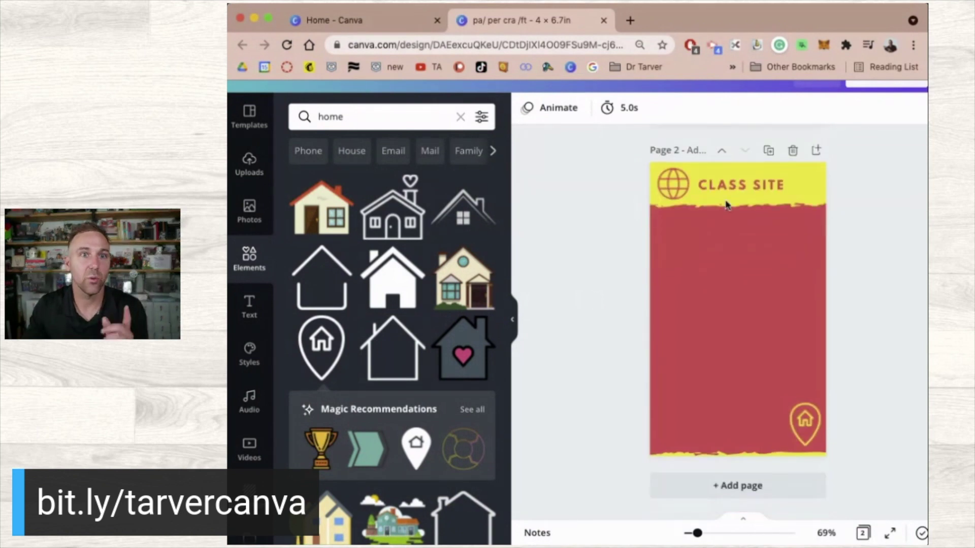
left_click(769, 152)
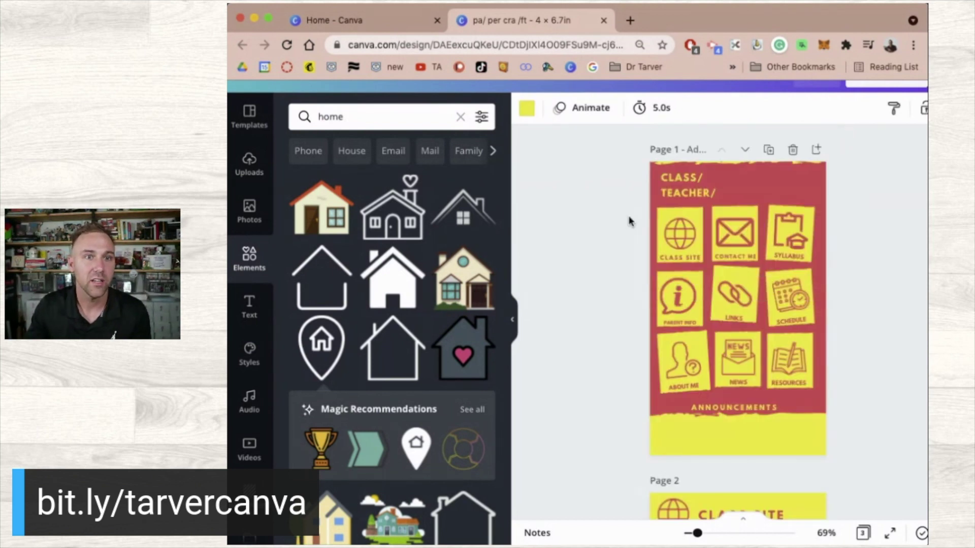
- Replace the globe in page 3's yellow header with a copy of the envelope icon from page 1's CONTACT ME block
left_click(739, 234)
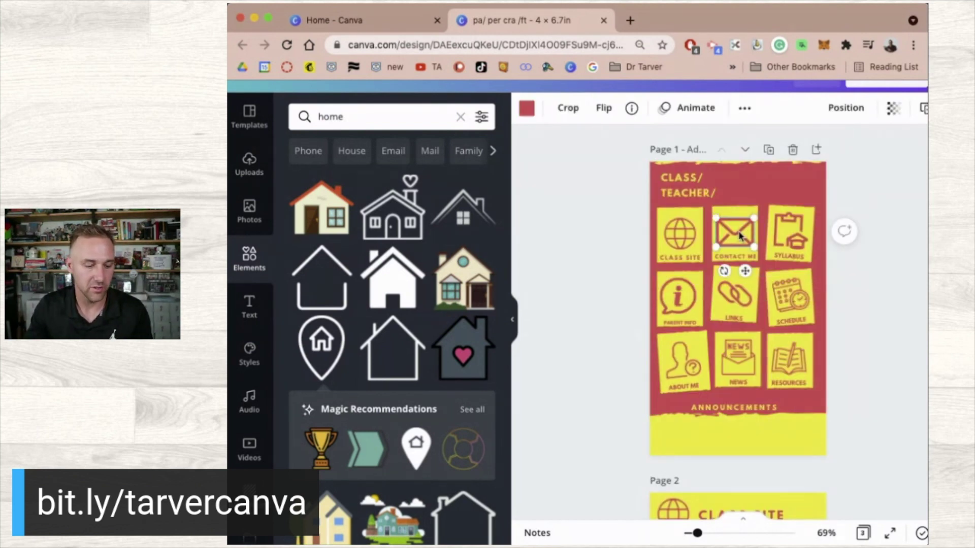
scroll(721, 254, "down", 7)
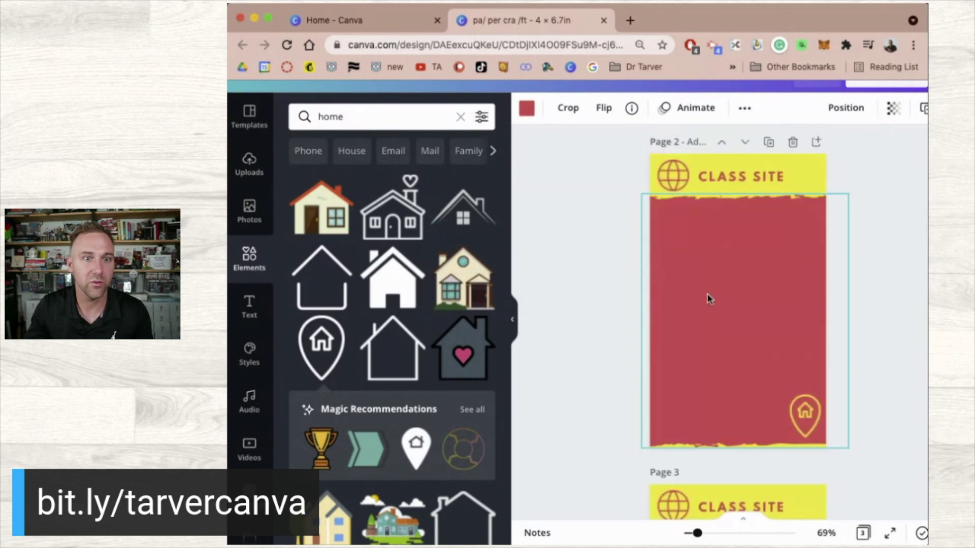
scroll(709, 299, "down", 6)
left_click(670, 182)
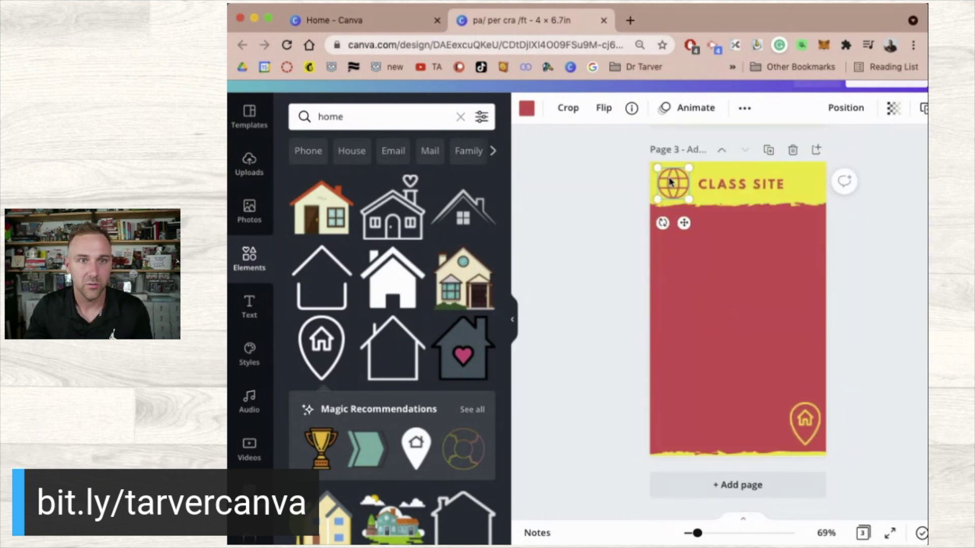
key("Delete")
left_click(736, 234)
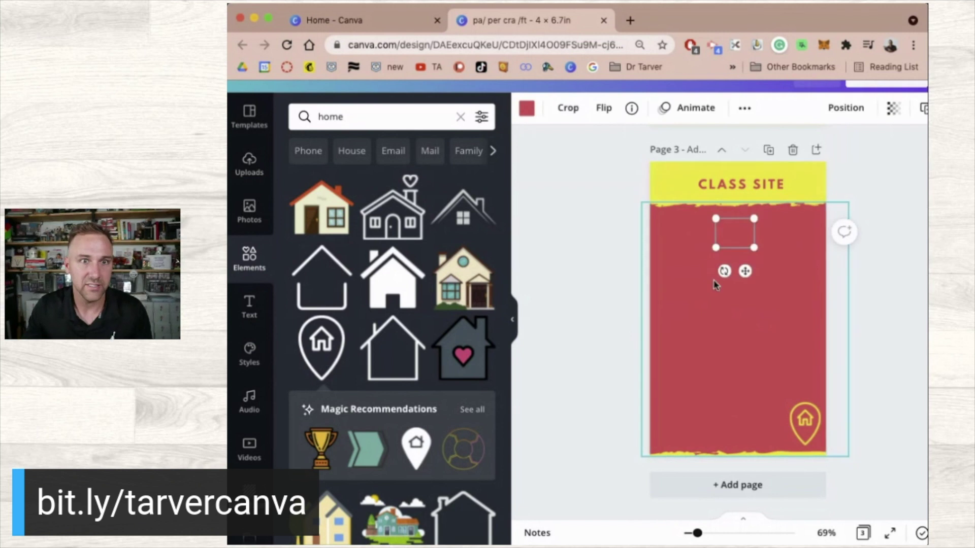
left_click_drag(734, 236, 657, 169)
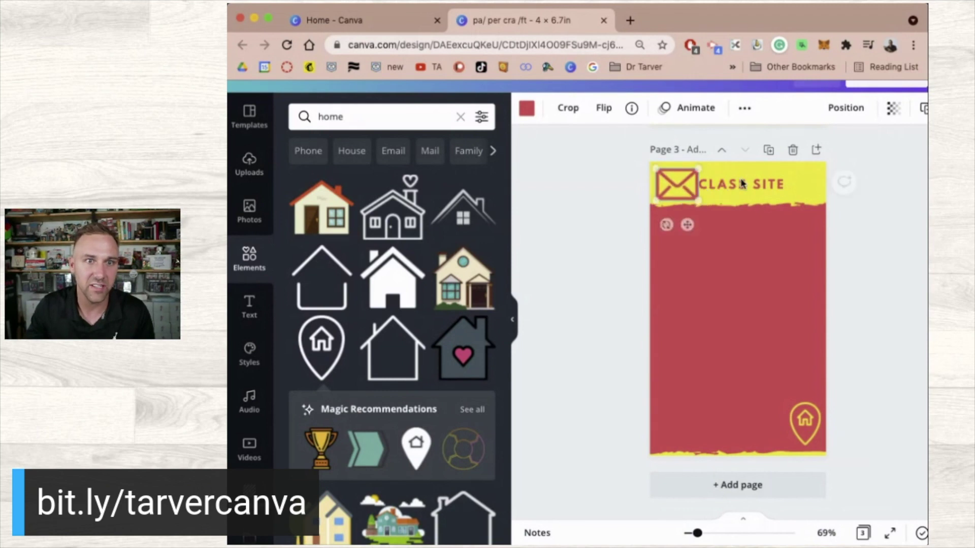
- Change page 3's header text to CONTACT ME and shift it slightly away from the envelope
left_click_drag(742, 186, 750, 184)
type("CONTACT ME")
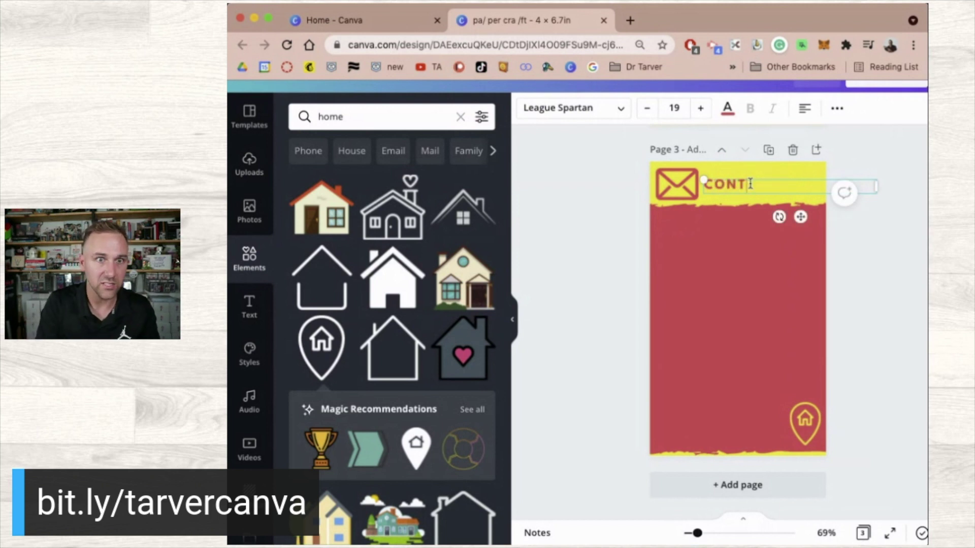
left_click(599, 291)
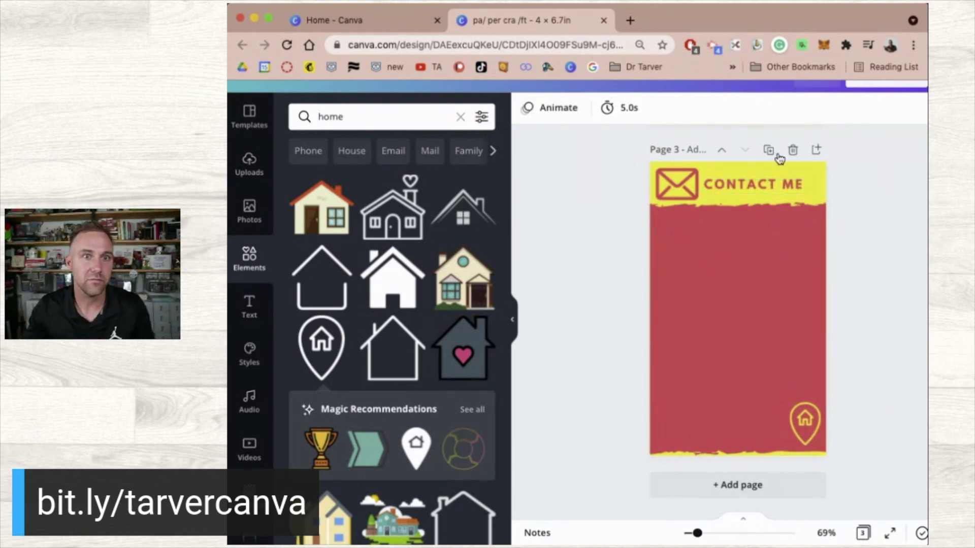
left_click(734, 185)
left_click_drag(739, 184, 741, 185)
left_click(583, 282)
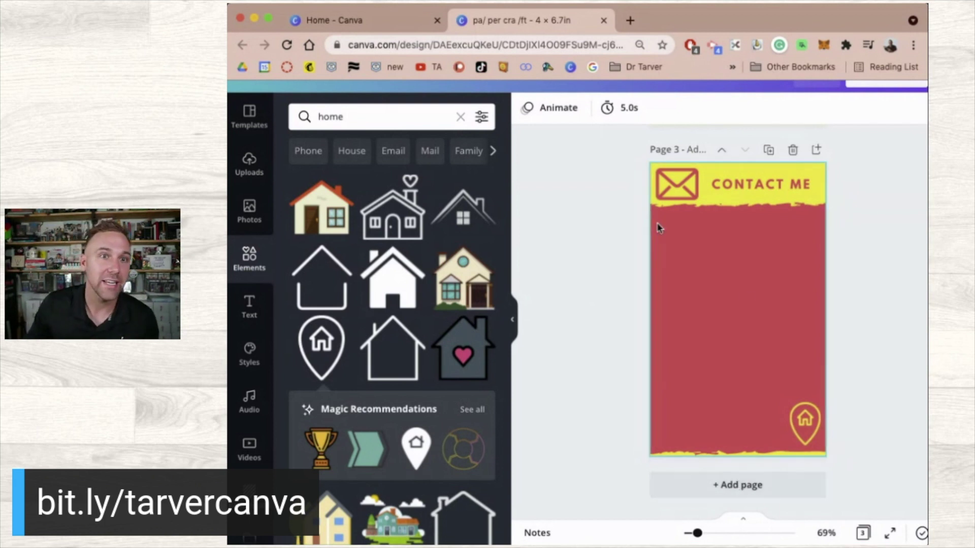
- Duplicate the CONTACT ME page to create page 4, and collapse the elements library to widen the canvas
scroll(657, 225, "up", 8)
scroll(658, 227, "down", 3)
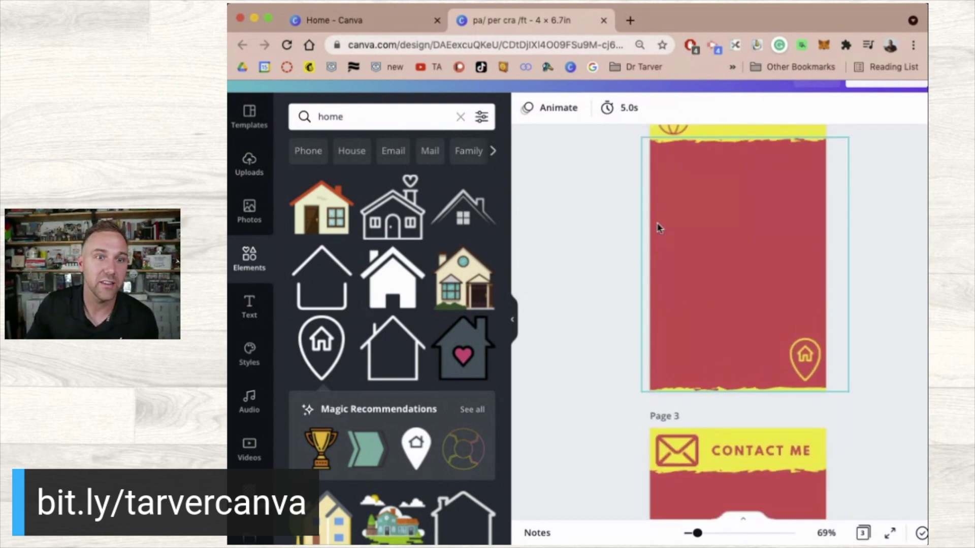
scroll(659, 227, "down", 4)
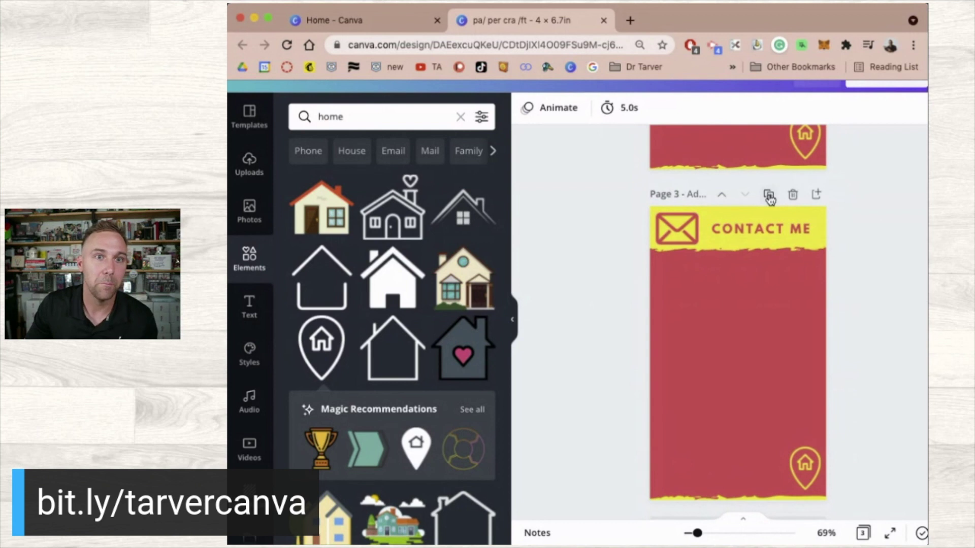
left_click(769, 196)
left_click(695, 338)
scroll(693, 337, "up", 10)
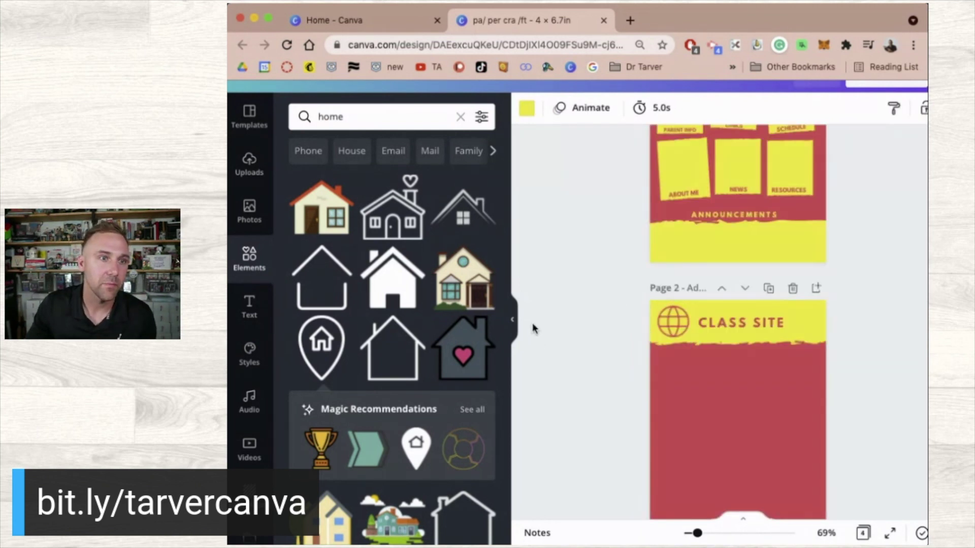
left_click(515, 323)
- Replace the envelope in page 4's header with a copy of the clipboard icon from page 1's SYLLABUS block
scroll(576, 308, "up", 4)
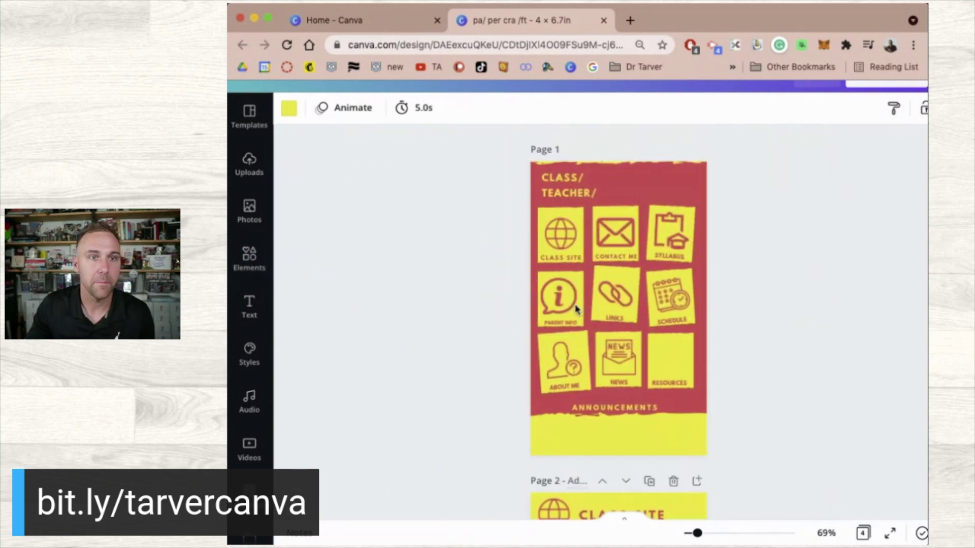
left_click(671, 232)
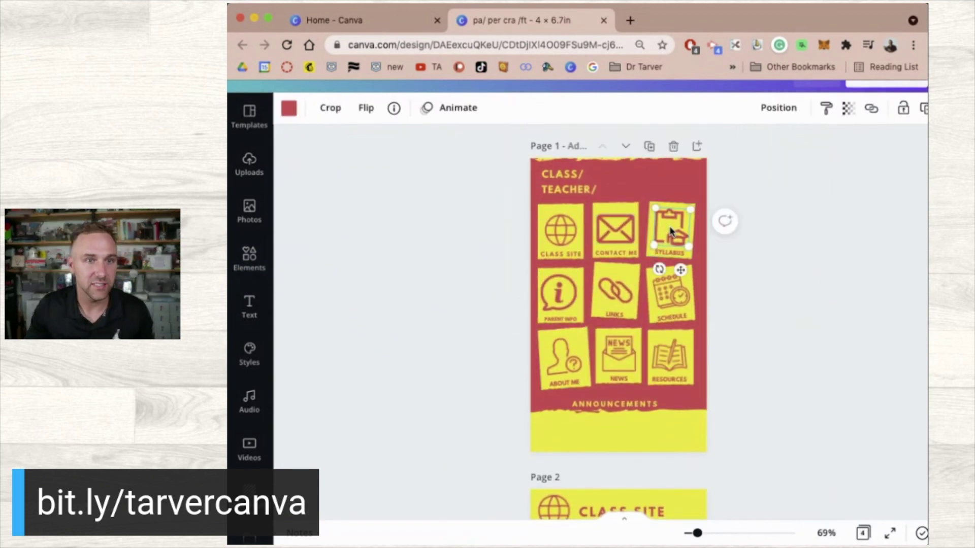
scroll(670, 228, "down", 15)
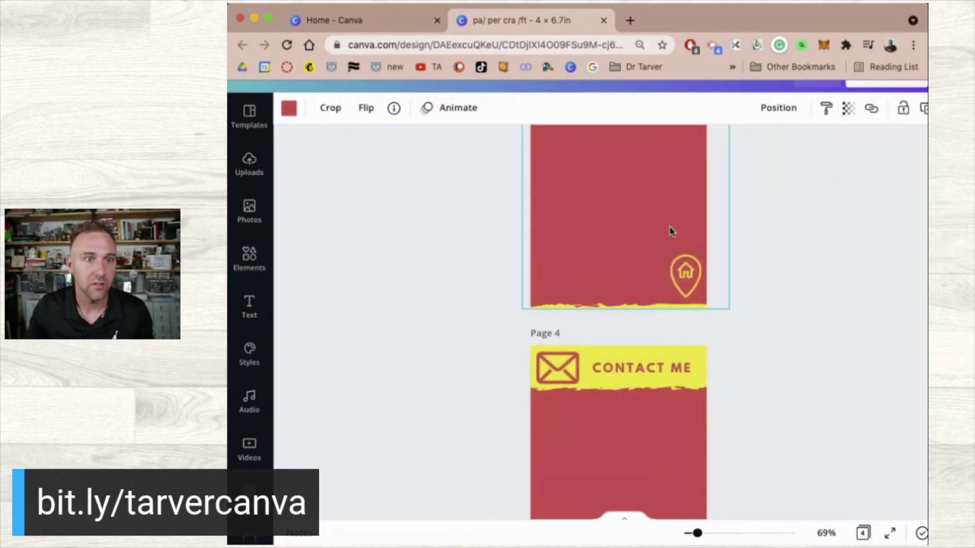
left_click(562, 367)
scroll(563, 367, "down", 4)
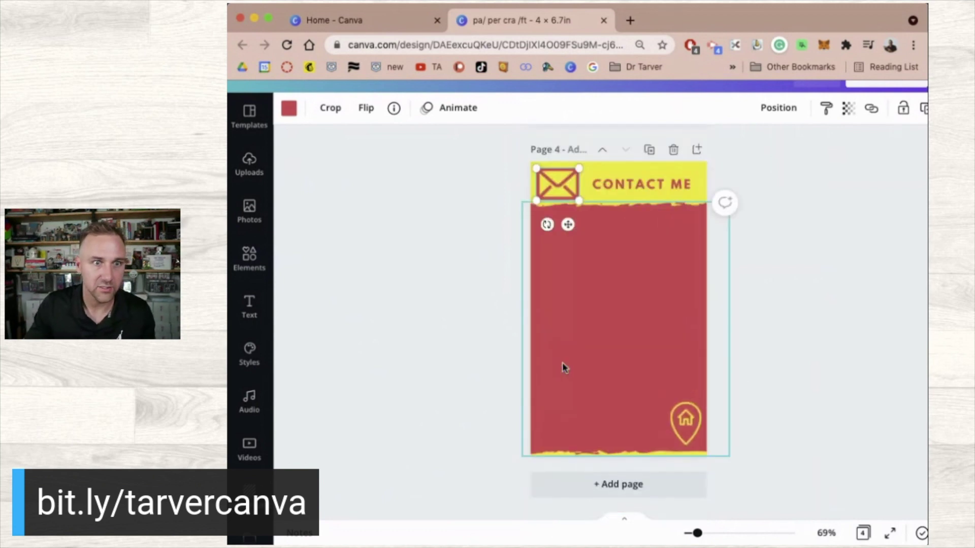
key("Delete")
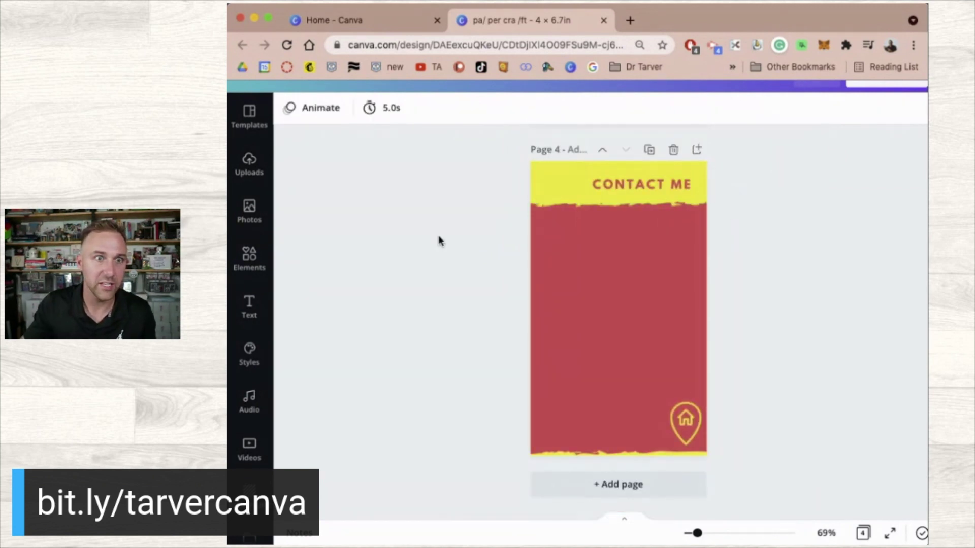
key("Tab")
left_click_drag(663, 233, 559, 188)
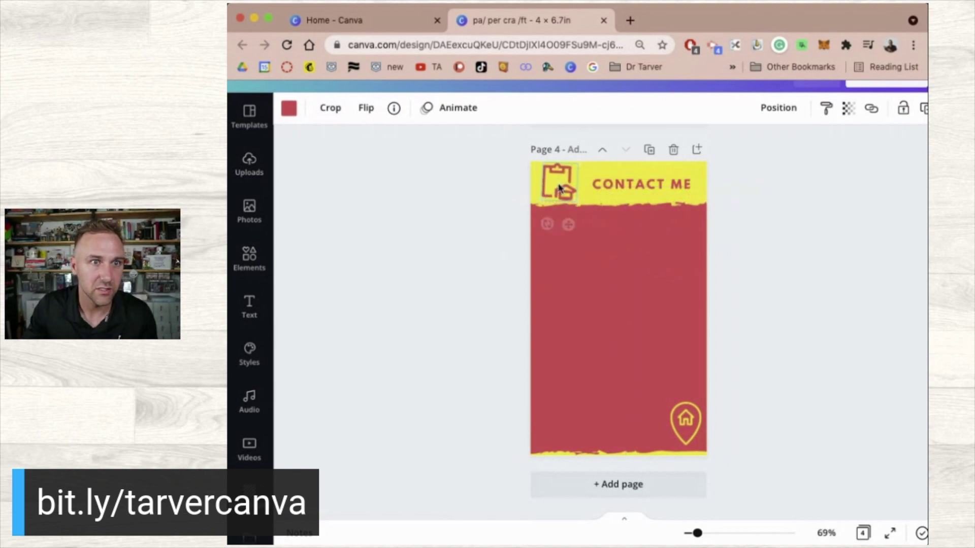
- Change page 4's header text to SYLLABUS and nudge it slightly closer to the clipboard icon
left_click(606, 183)
type("STLLABUS")
left_click(470, 223)
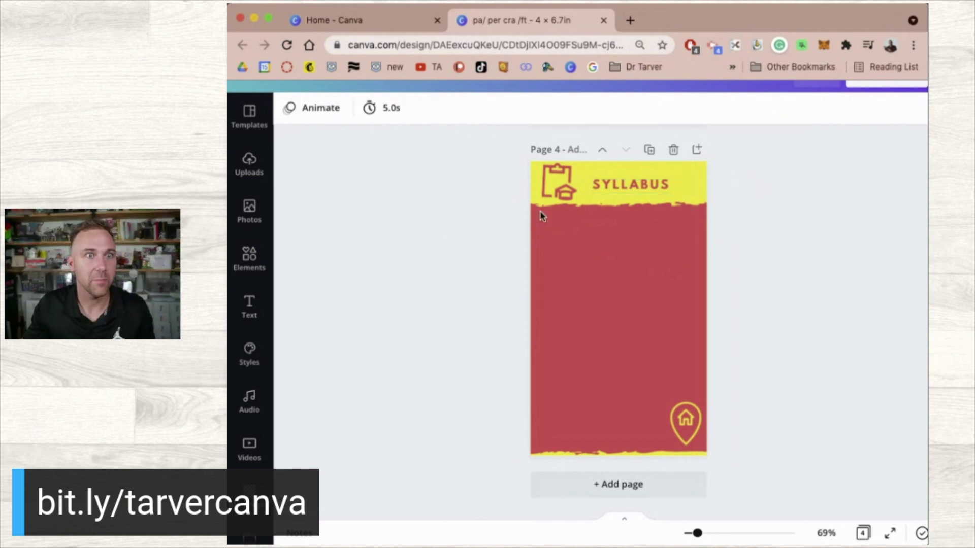
left_click(623, 185)
left_click_drag(623, 185, 620, 187)
- Duplicate the SYLLABUS page to create page 5, and replace its header clipboard with a copy of page 1's PARENT INFO icon
left_click(649, 151)
scroll(522, 321, "up", 20)
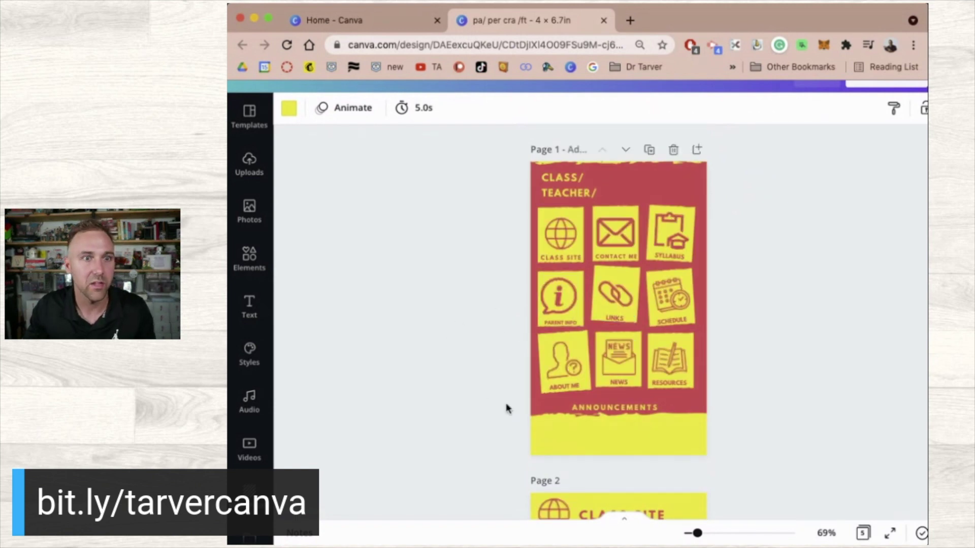
left_click(558, 290)
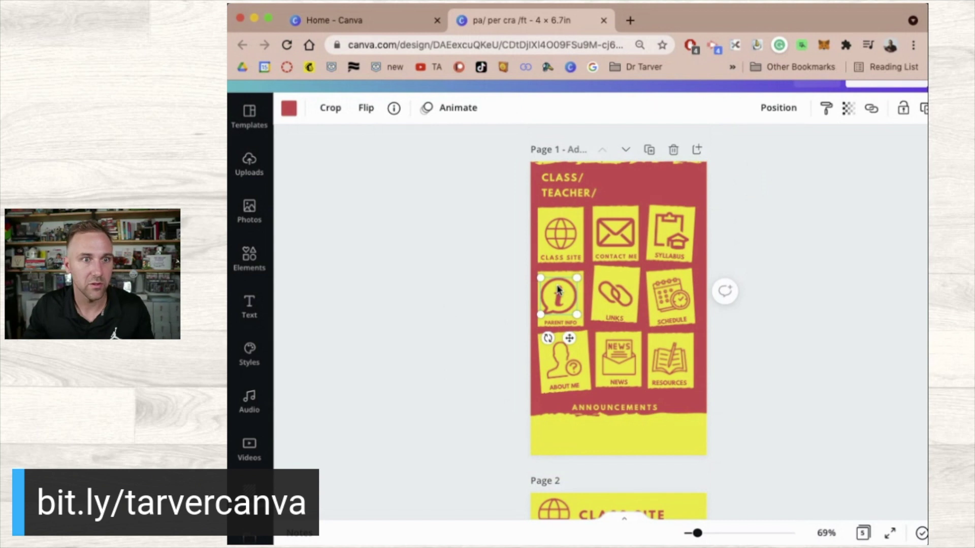
scroll(558, 289, "down", 20)
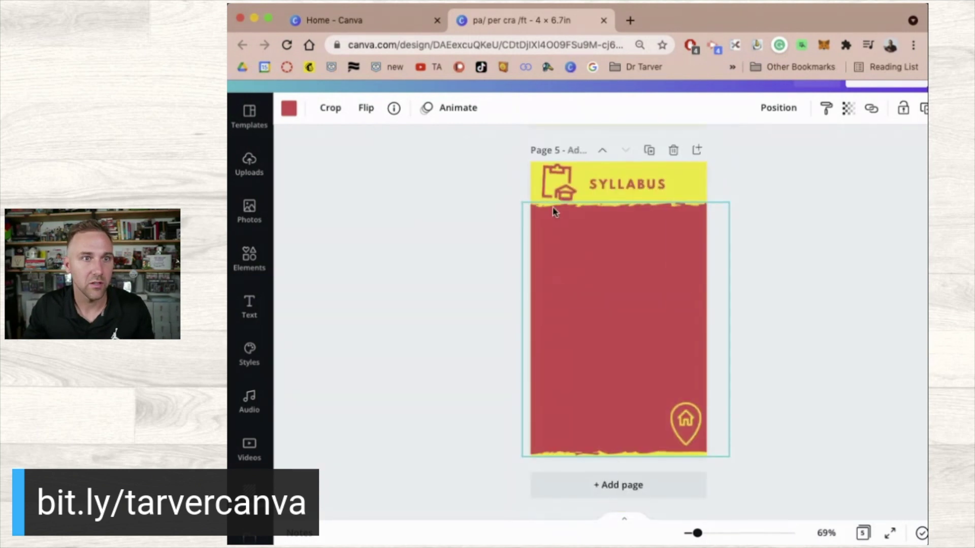
scroll(555, 203, "up", 3)
scroll(556, 195, "down", 3)
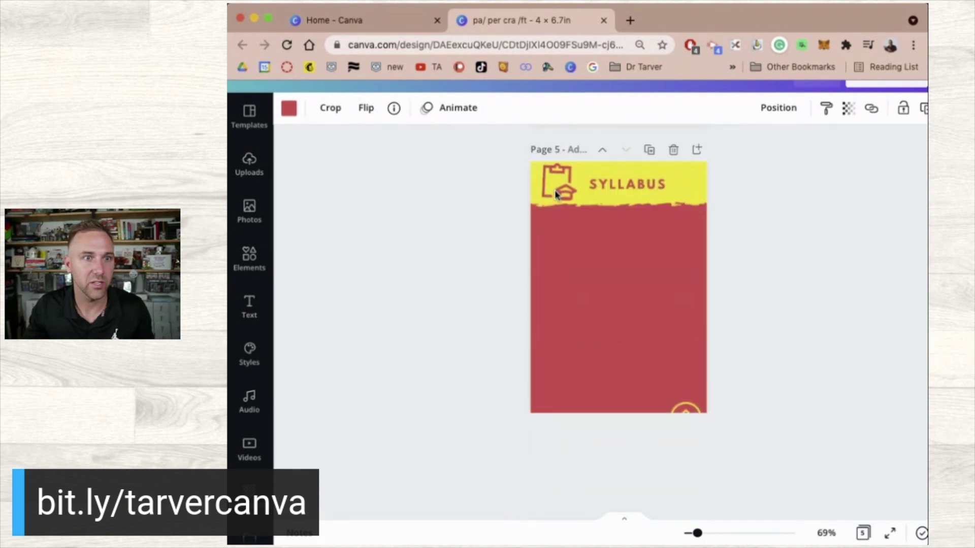
left_click(553, 193)
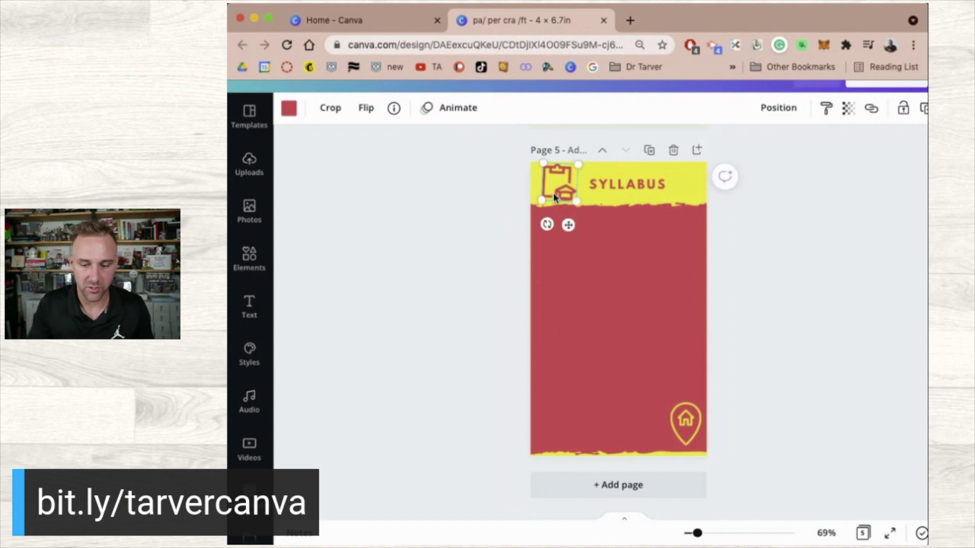
mouse_move(552, 193)
left_mouse_down()
mouse_move(561, 303)
mouse_move(559, 185)
left_mouse_up()
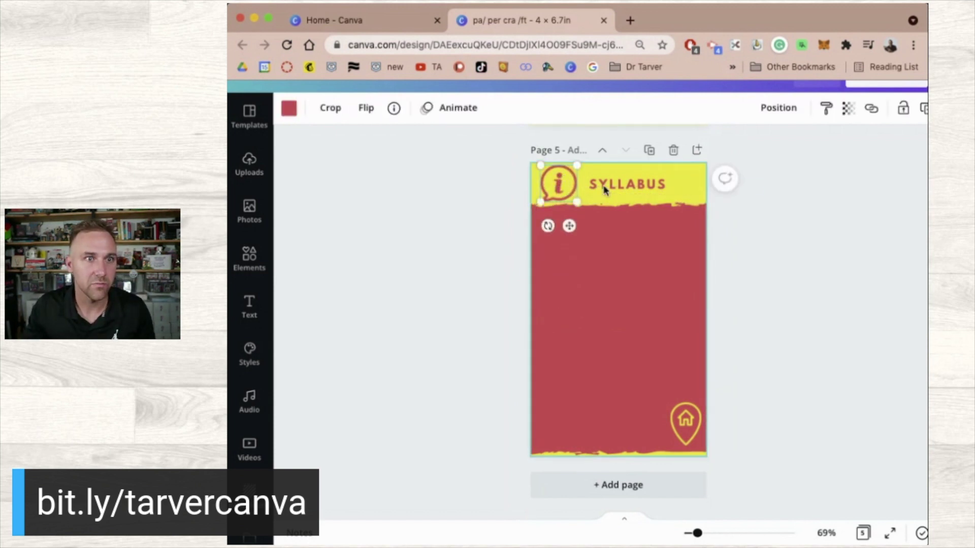
- Change page 5's header text to PARENT INFO and nudge it slightly closer to the info icon
left_click(608, 186)
double_click(608, 186)
type("PARENT INFO")
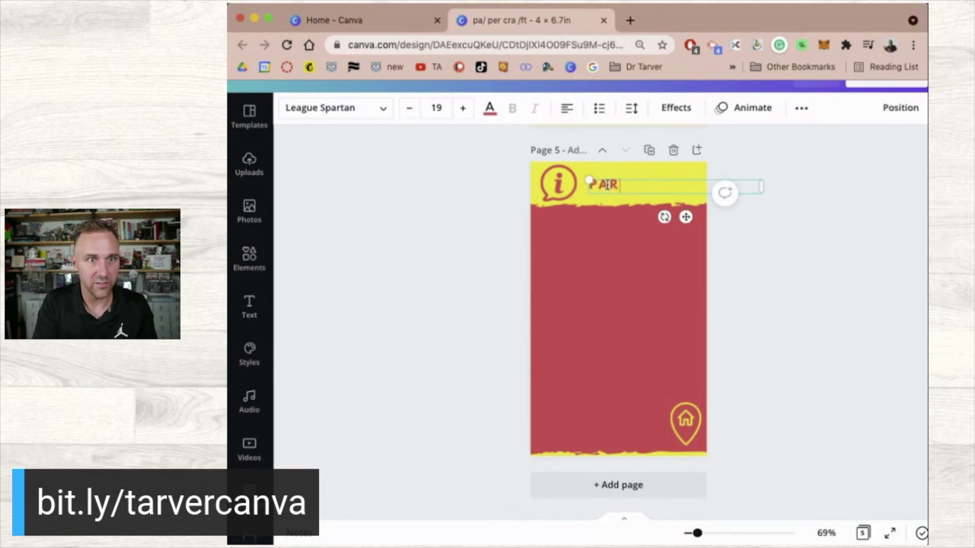
left_click(527, 202)
left_click(624, 186)
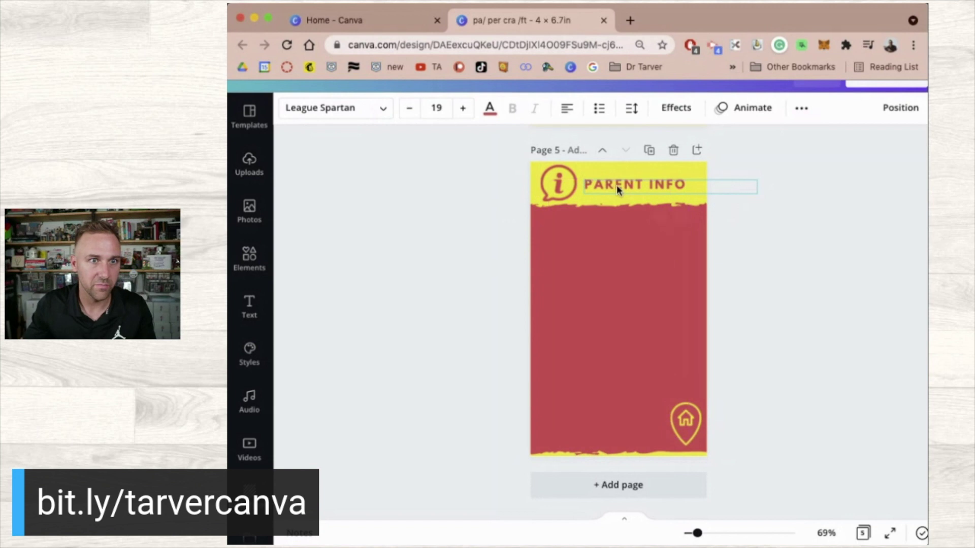
left_click(473, 240)
- Duplicate the PARENT INFO page to create page 6, and replace its header icon with a copy of page 1's chain-link icon
left_click(653, 152)
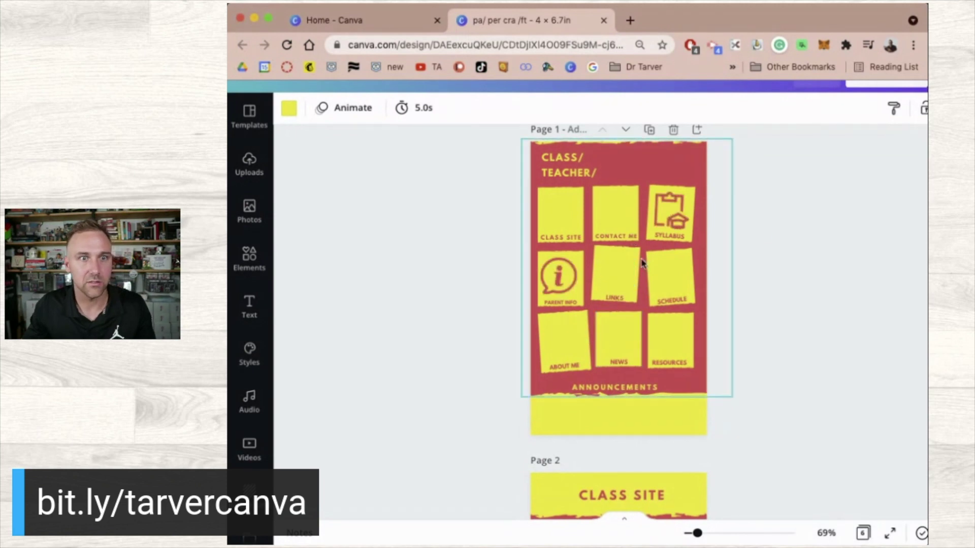
left_click(619, 275)
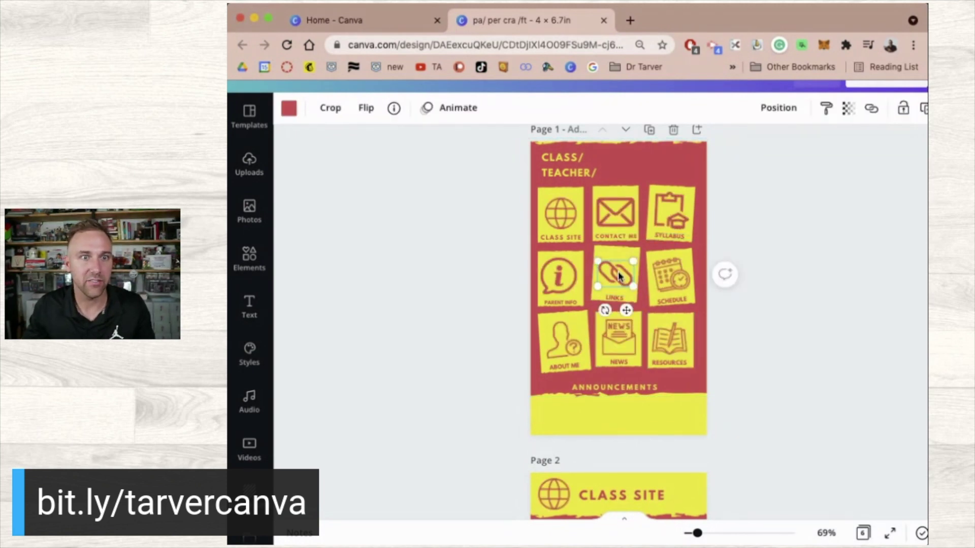
scroll(581, 359, "down", 20)
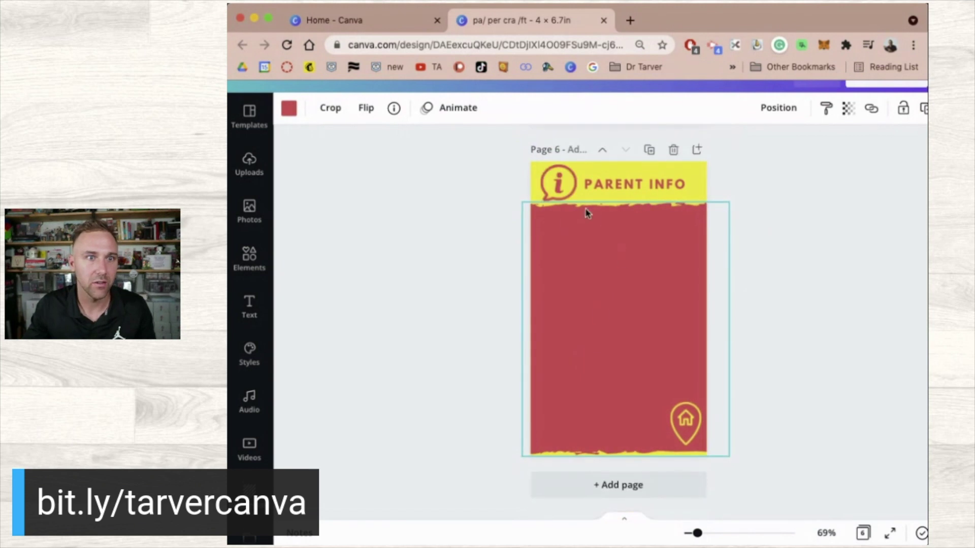
left_click(555, 181)
key("Delete")
key("ctrl+v")
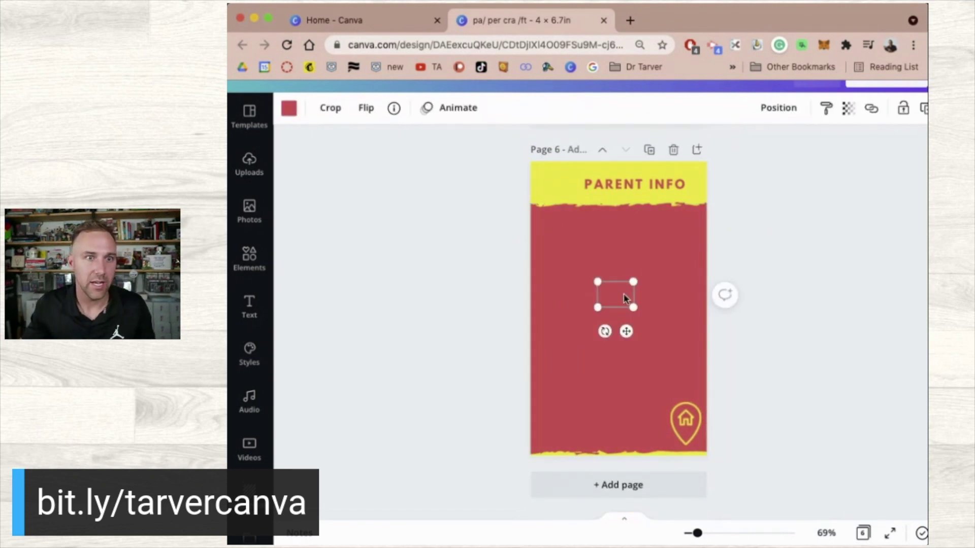
left_click_drag(615, 296, 557, 187)
- Change page 6's header text to LINKS
left_click(599, 184)
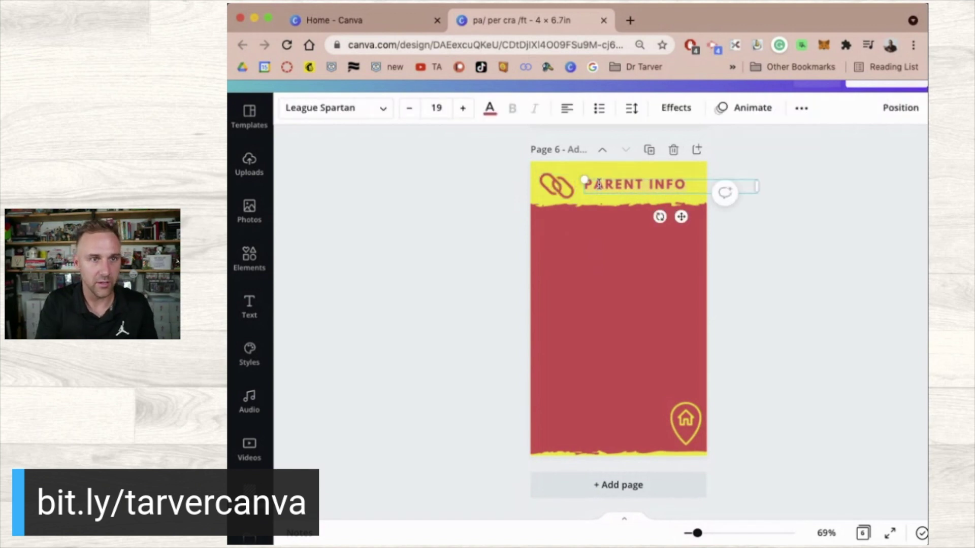
type("LINKS")
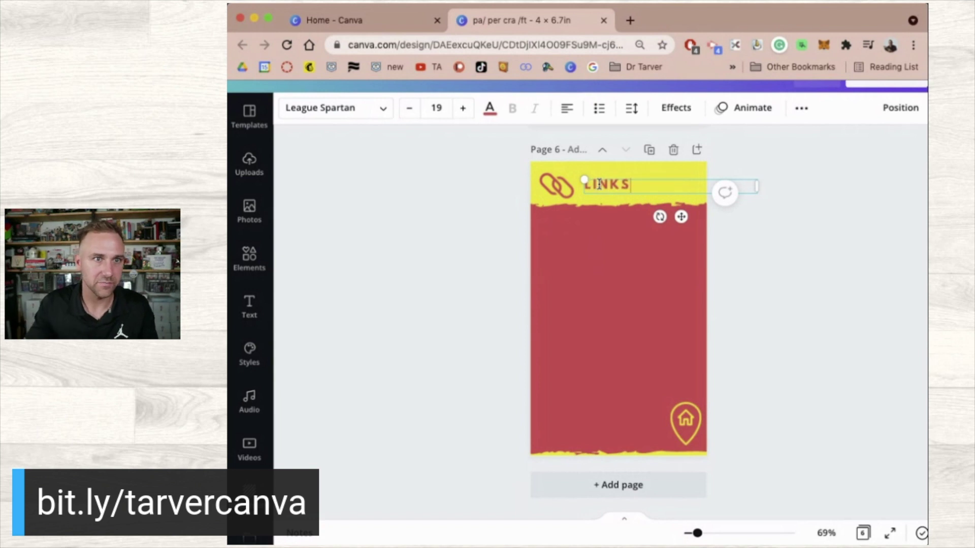
left_click(457, 350)
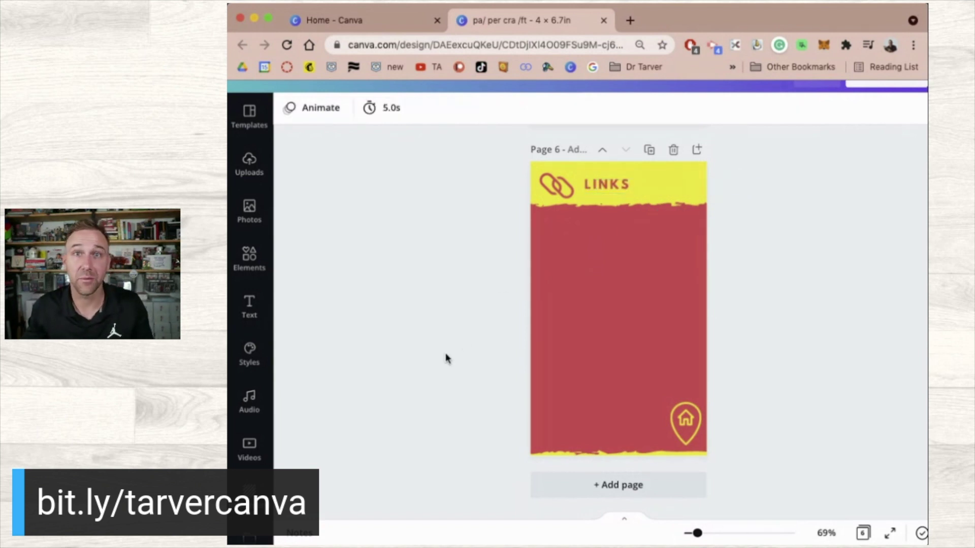
- Duplicate the LINKS page to create page 7, and replace its header chain link with a copy of page 1's SCHEDULE calendar icon
scroll(425, 347, "down", 5)
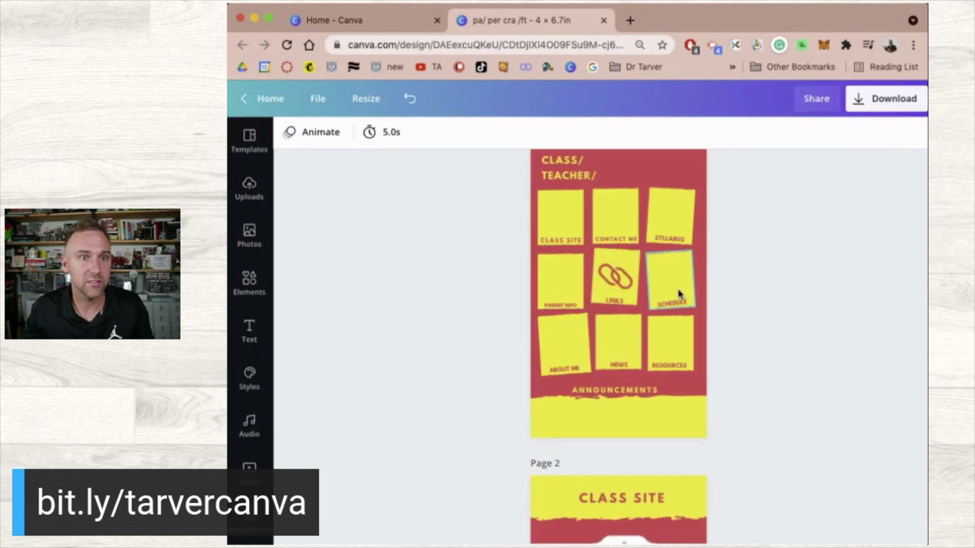
left_click(674, 281)
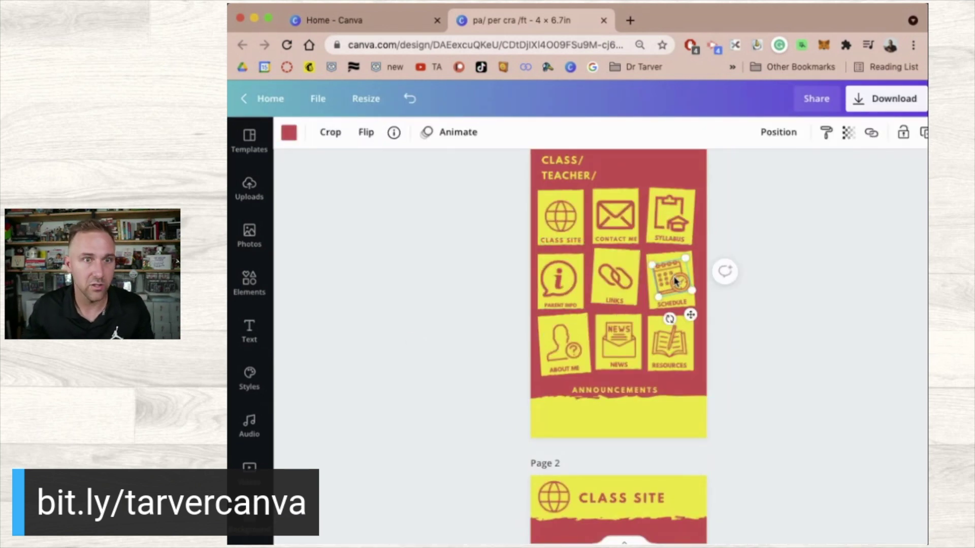
scroll(675, 282, "down", 20)
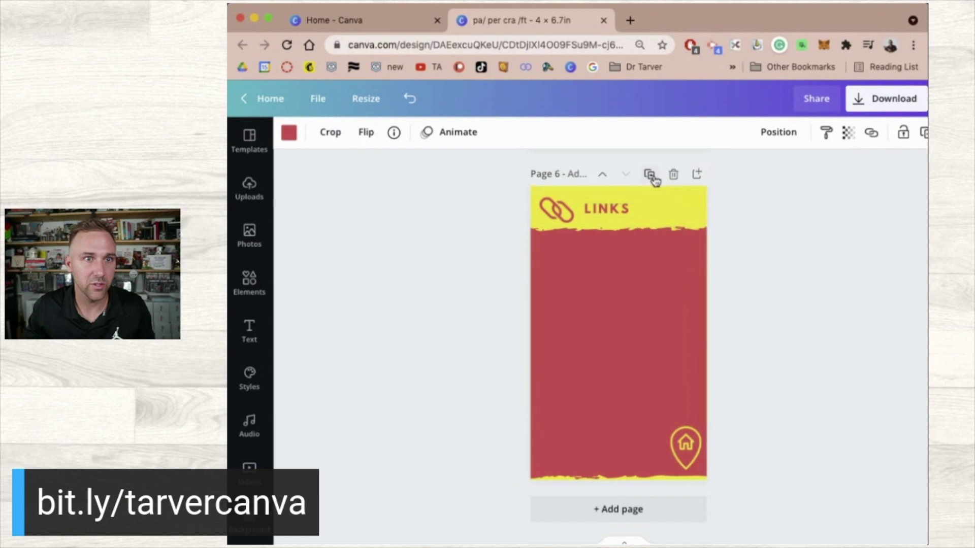
left_click(651, 176)
left_click(556, 210)
key("Delete")
key("ctrl+v")
left_click_drag(681, 315, 571, 199)
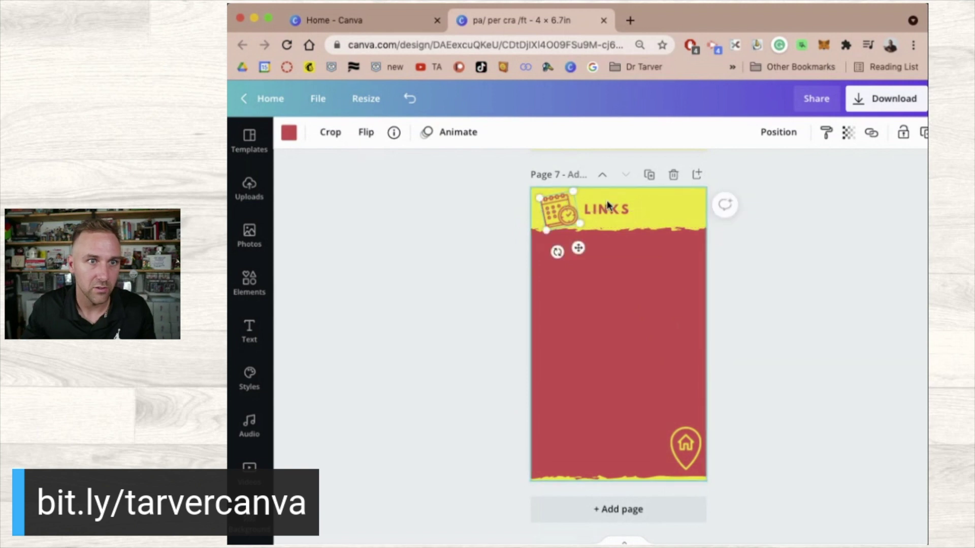
- Change page 7's header text to SCHEDULE and shift it slightly away from the calendar icon
left_click(608, 205)
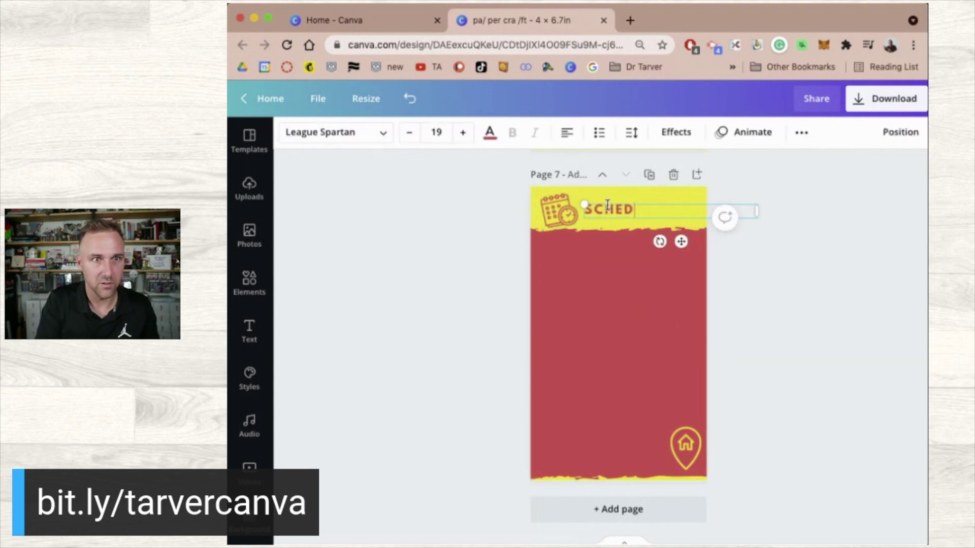
left_click(459, 341)
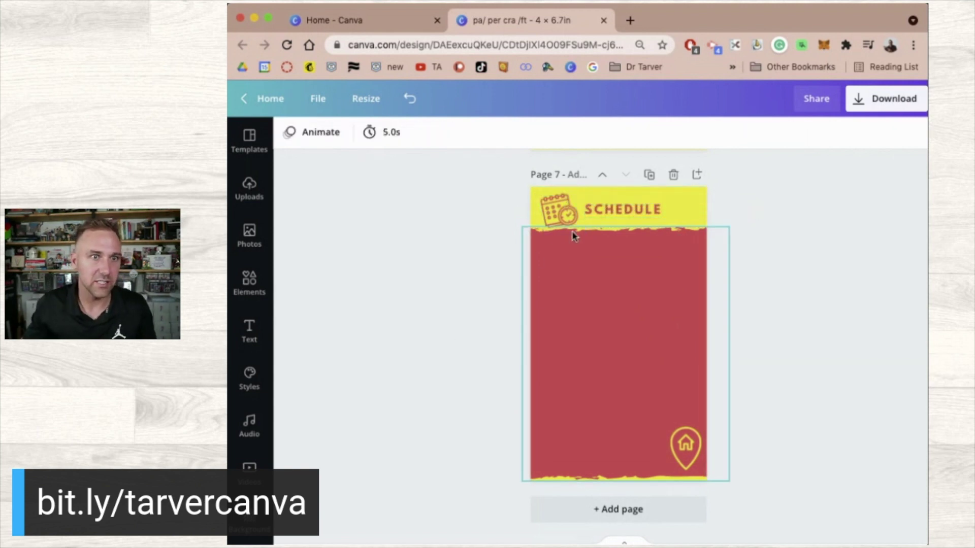
left_click(607, 210)
left_click_drag(607, 209, 615, 209)
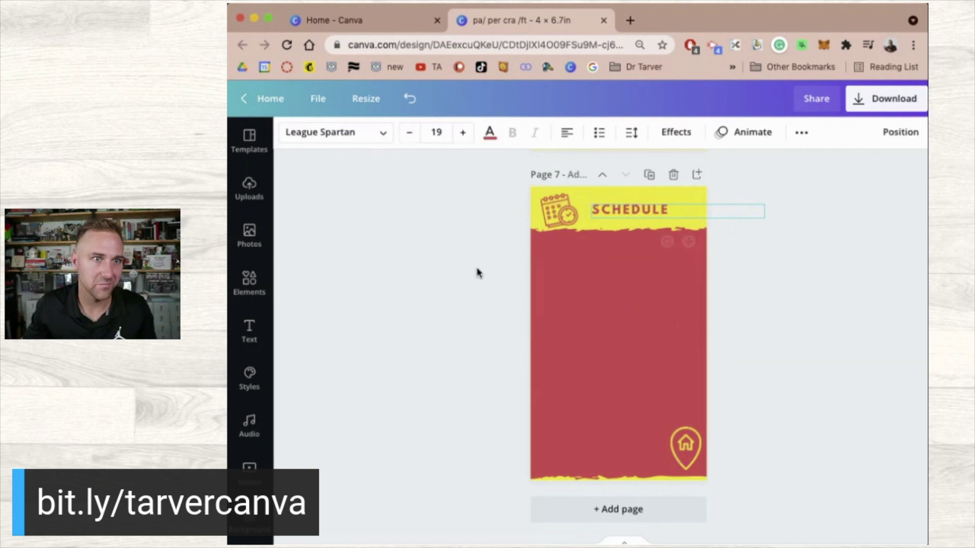
left_click(631, 189)
- Duplicate the SCHEDULE page to create page 8, and replace its header calendar with a copy of page 1's ABOUT ME person icon
left_click(649, 174)
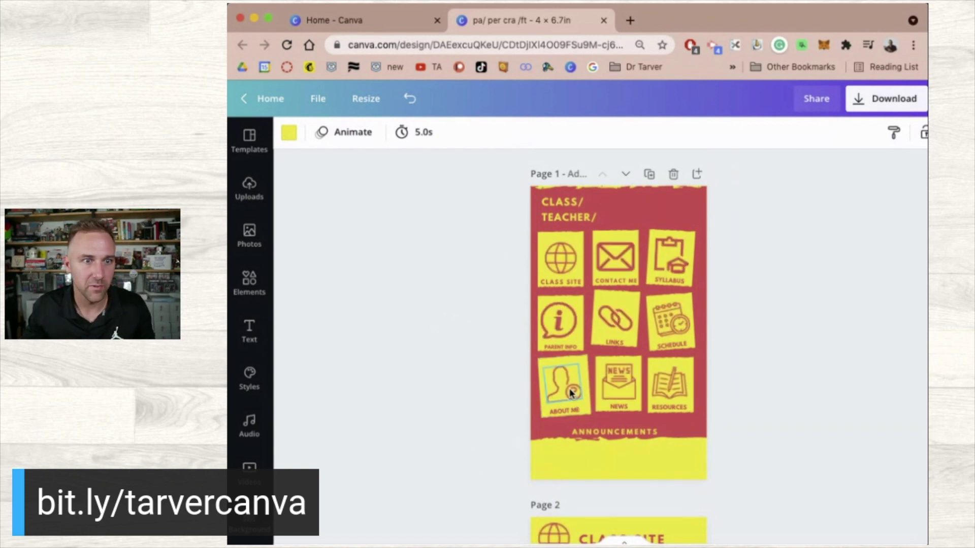
left_click(570, 392)
scroll(571, 392, "down", 10)
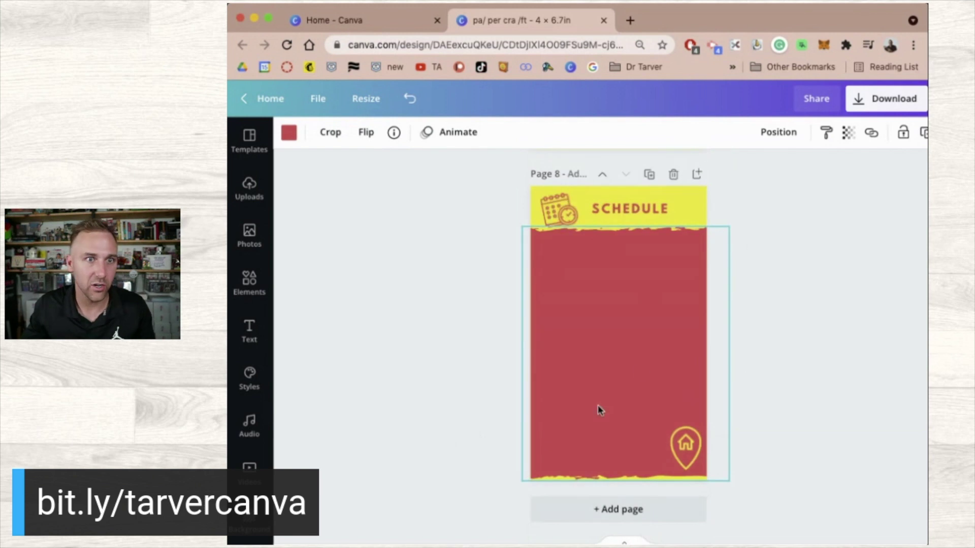
scroll(641, 464, "up", 5)
scroll(641, 465, "down", 5)
left_click(554, 210)
key("Delete")
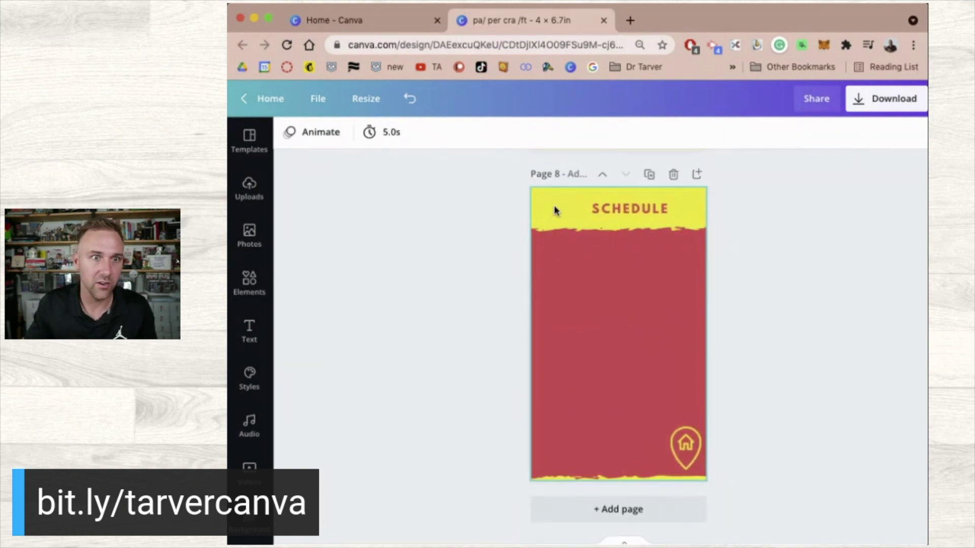
key("super+v")
left_click_drag(562, 390, 559, 212)
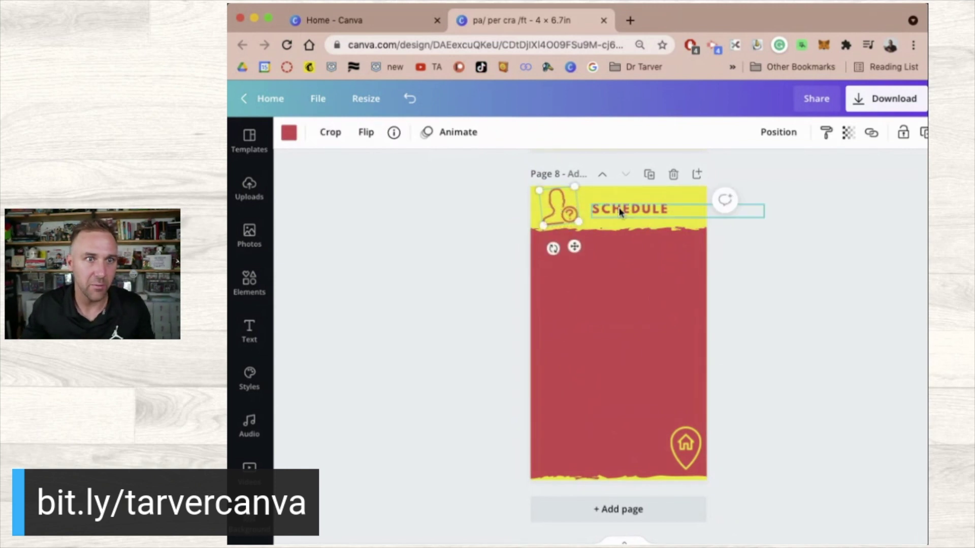
- Change page 8's header text to ABOUT ME
left_click(619, 208)
type("ABC")
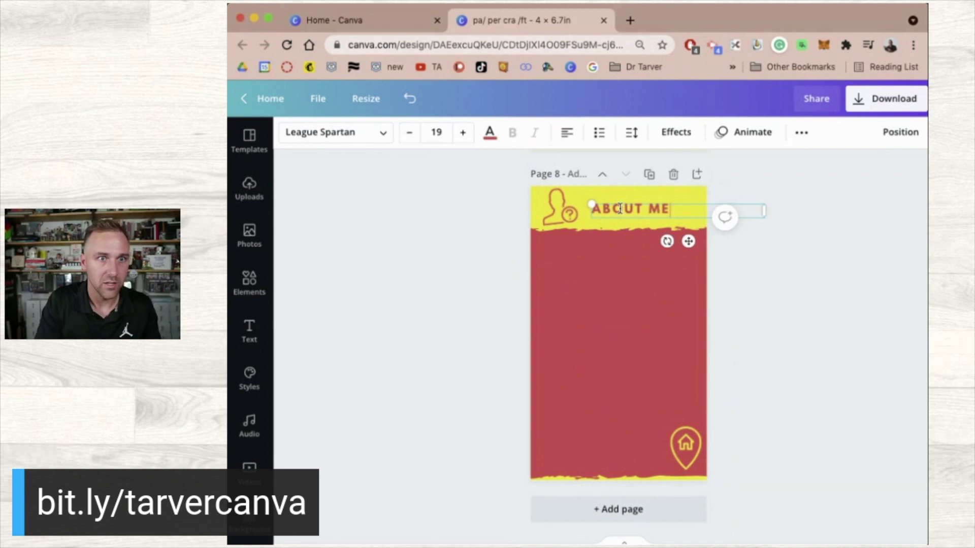
left_click(468, 319)
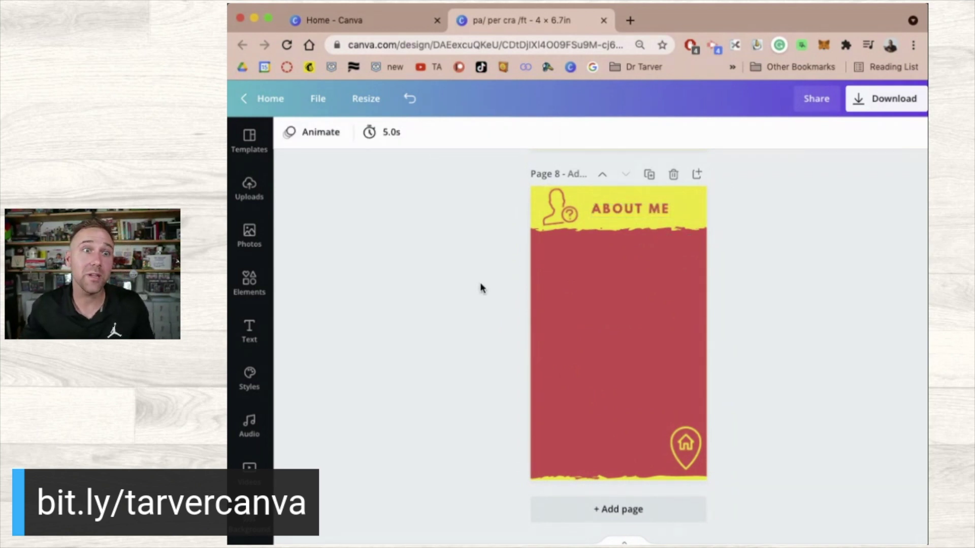
- Duplicate the ABOUT ME page to create page 9, and replace its header person icon with a copy of page 1's NEWS envelope icon
scroll(481, 288, "up", 20)
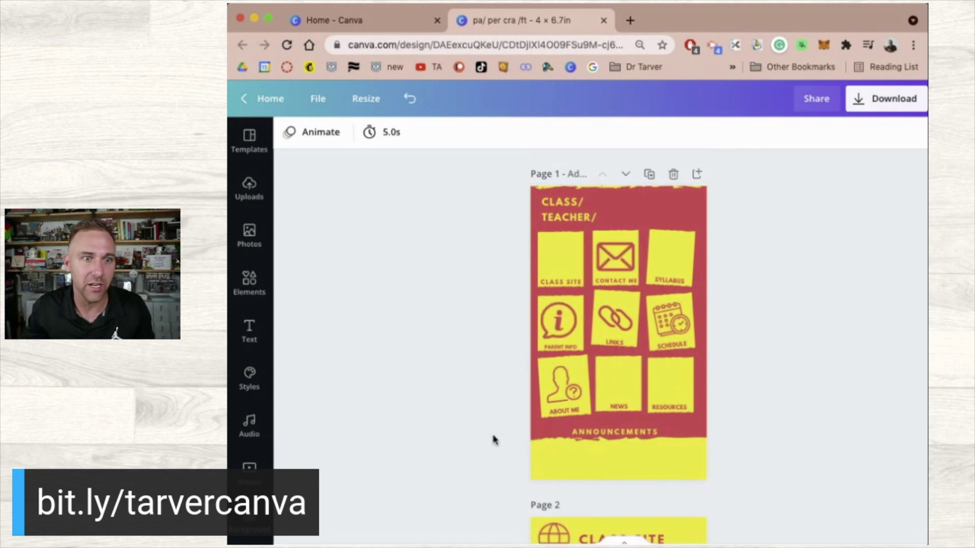
left_click(616, 397)
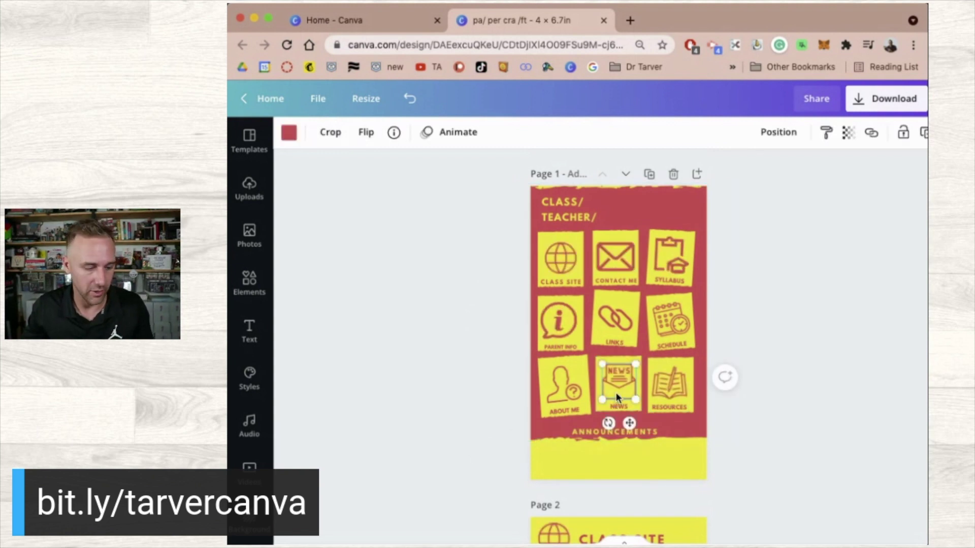
scroll(616, 397, "down", 20)
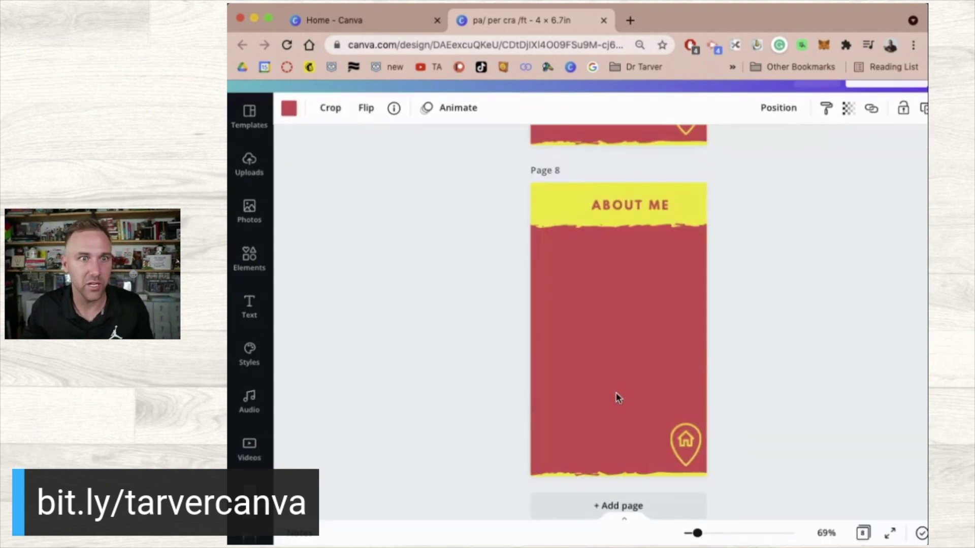
left_click(650, 171)
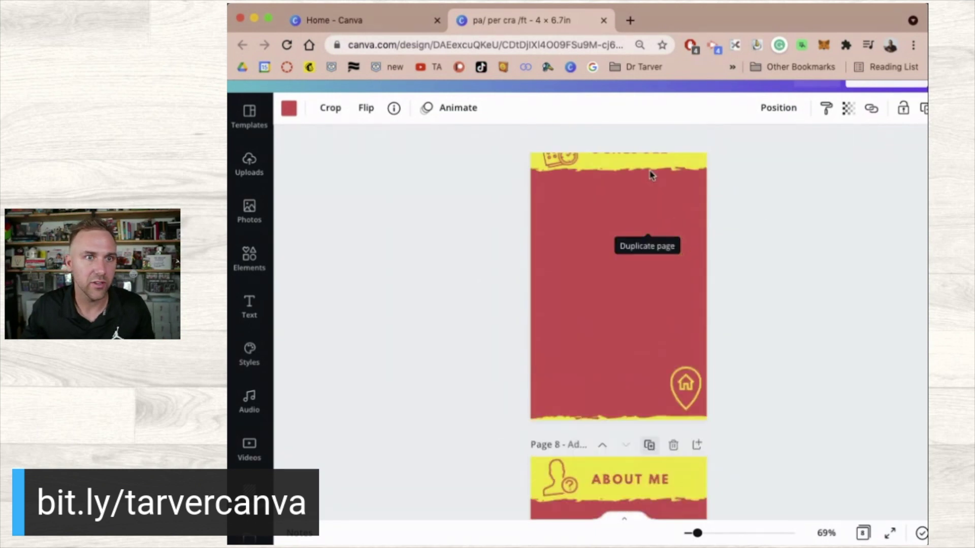
left_click(649, 156)
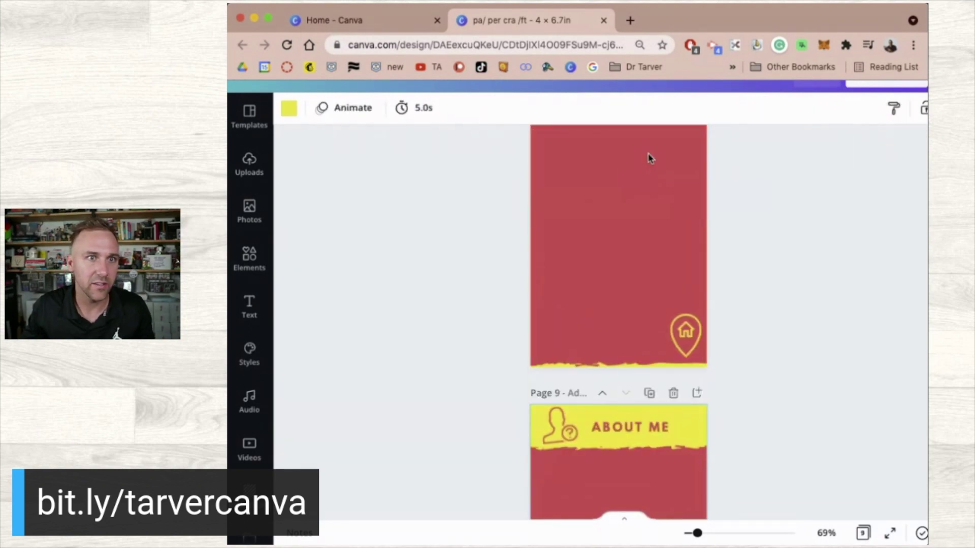
left_click(560, 200)
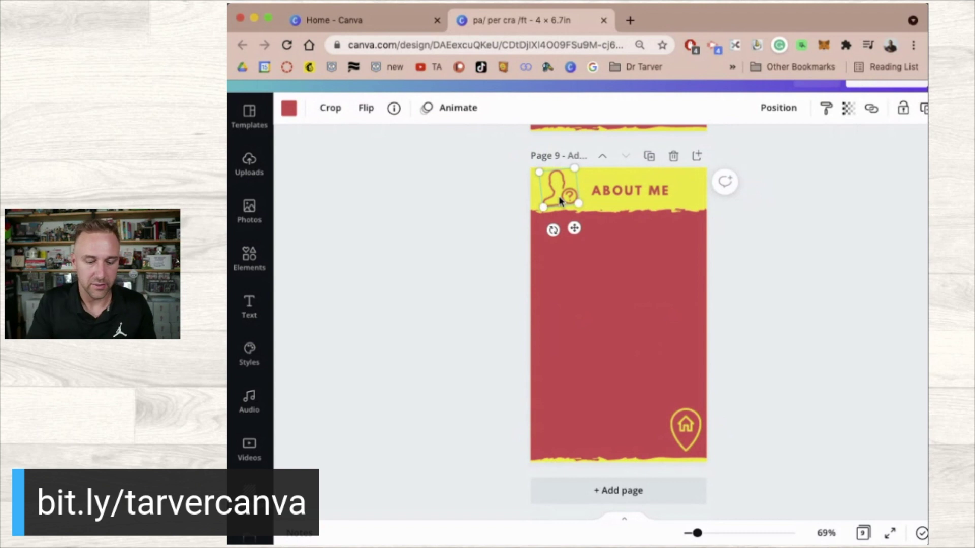
key("Delete")
key("super+v")
left_click_drag(619, 366, 559, 190)
- Change page 9's header text to NEWS and shift the envelope icon and text slightly inward from the page edge
left_click(611, 188)
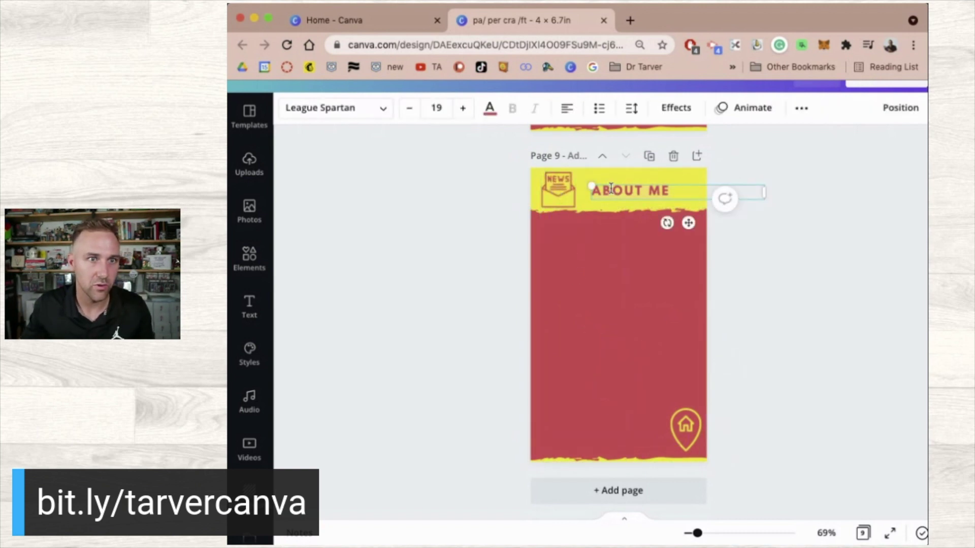
type("NEWS")
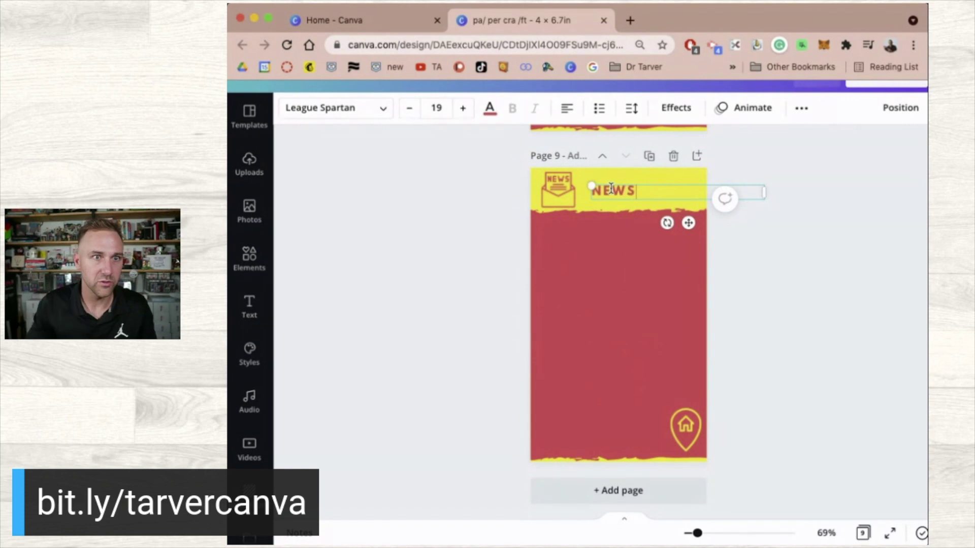
left_click(436, 323)
mouse_move(600, 191)
left_mouse_down()
mouse_move(616, 190)
mouse_move(579, 192)
mouse_move(609, 190)
left_mouse_up()
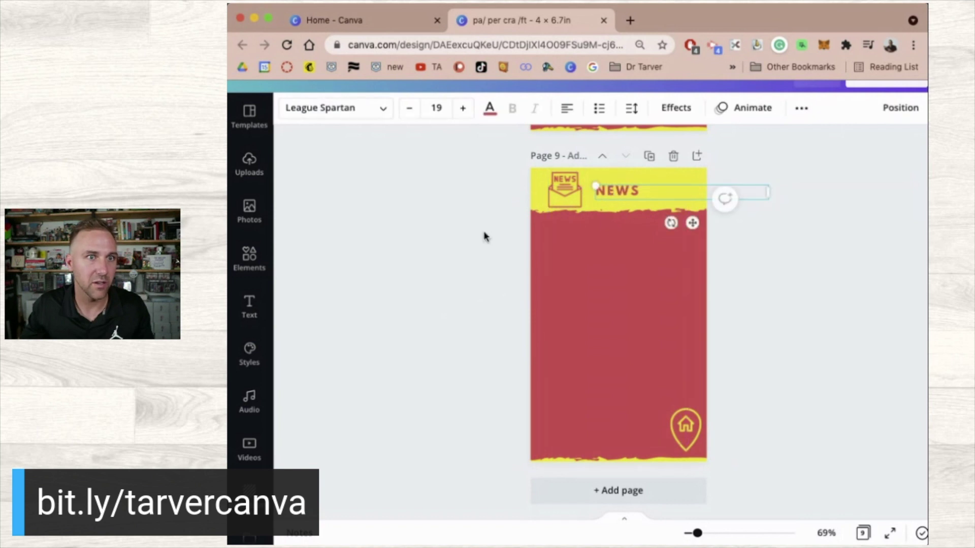
left_click(483, 235)
- Duplicate the NEWS page to create page 10, and replace its header envelope with a copy of page 1's RESOURCES book icon
scroll(568, 176, "up", 1)
left_click(645, 168)
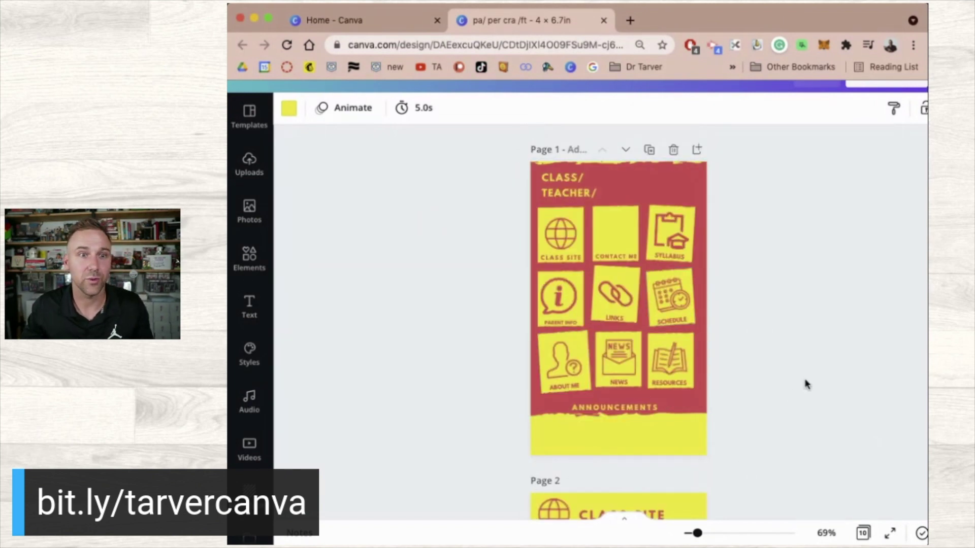
left_click(674, 364)
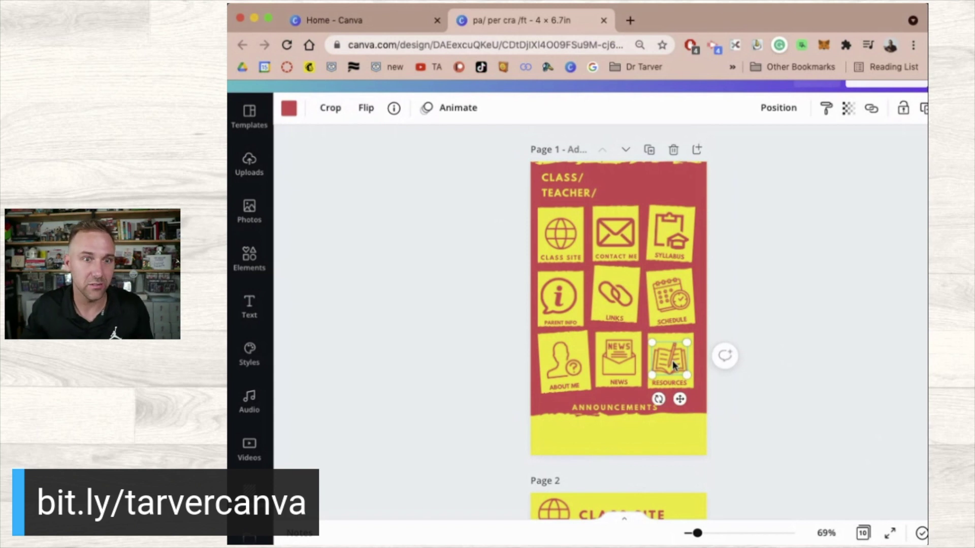
scroll(489, 477, "down", 20)
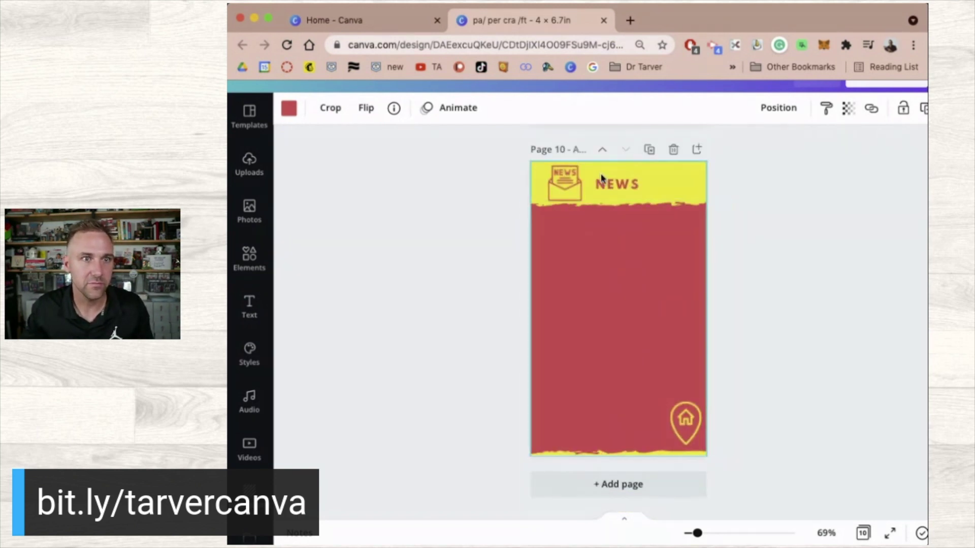
left_click(568, 191)
mouse_move(569, 191)
left_mouse_down()
mouse_move(660, 356)
mouse_move(596, 274)
mouse_move(663, 353)
mouse_move(565, 183)
left_mouse_up()
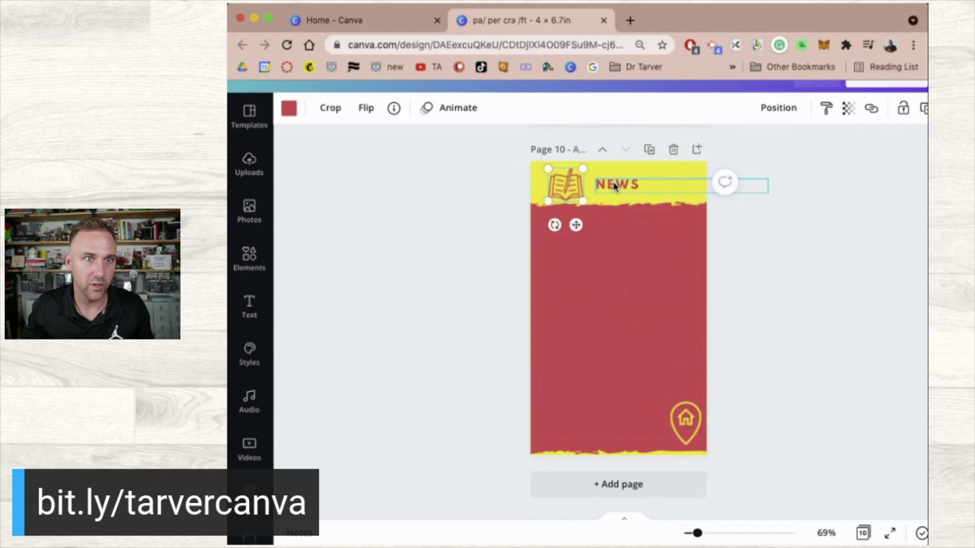
- Change page 10's header text to RESOURCES and shift it slightly closer to the book icon
left_click(614, 183)
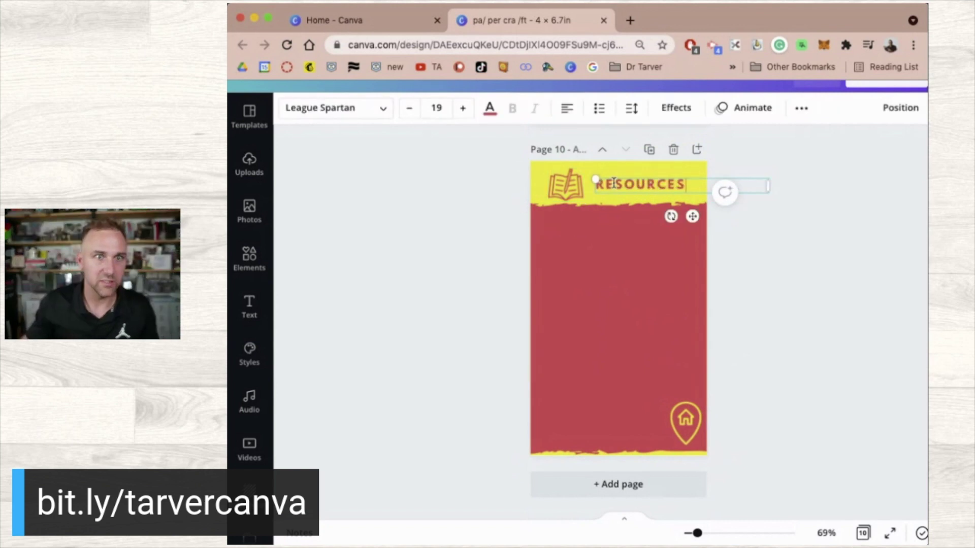
left_click(816, 276)
left_click_drag(616, 185, 611, 185)
left_click(801, 271)
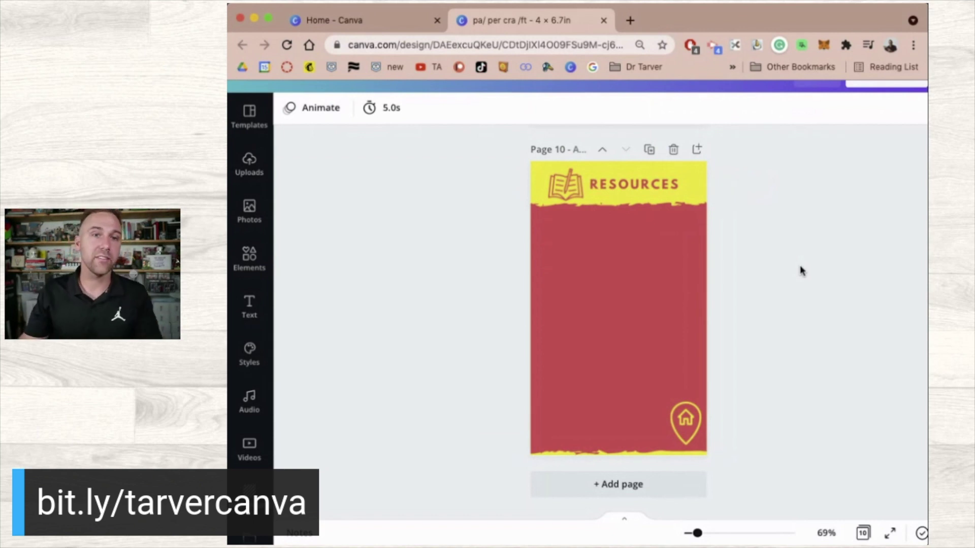
- Download all 10 pages of the design as PNG images and open the downloaded zip file
scroll(836, 296, "up", 20)
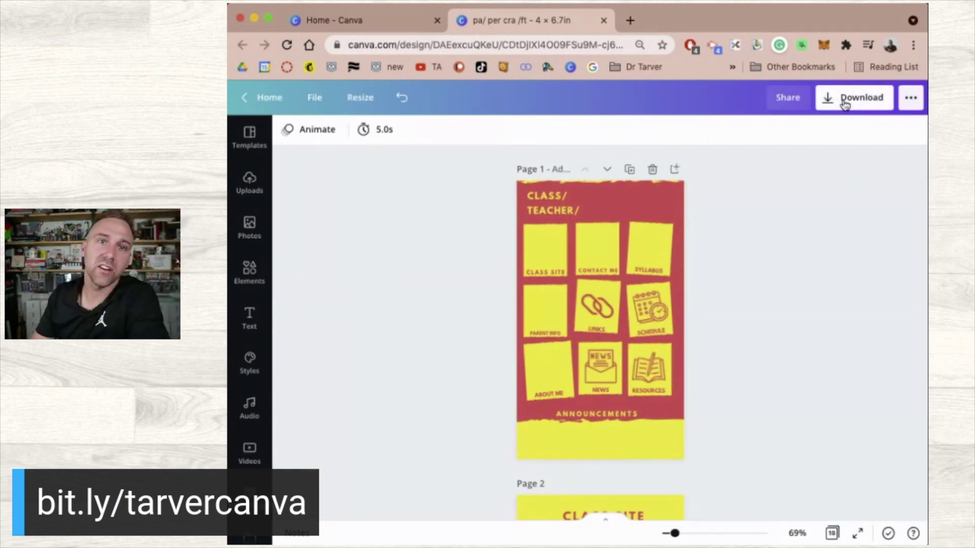
left_click(845, 101)
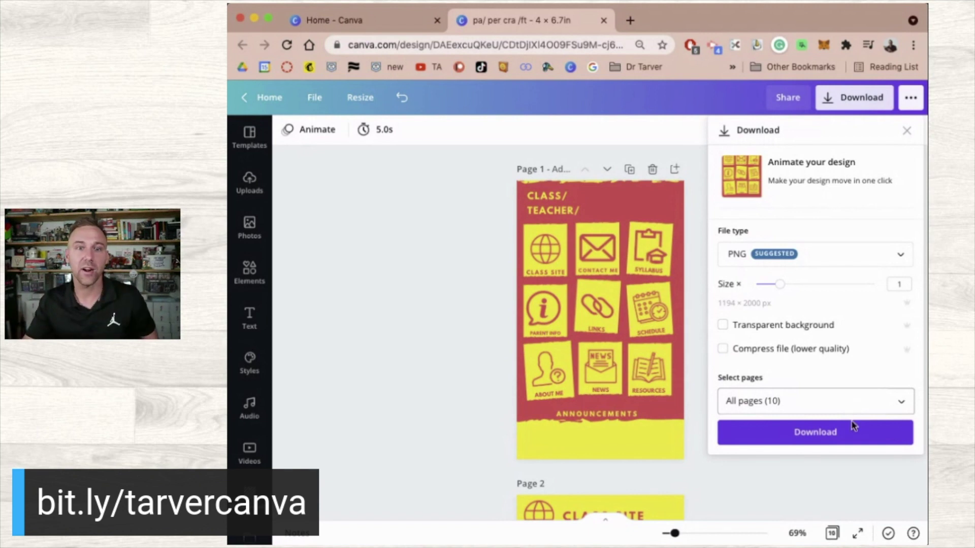
left_click(825, 438)
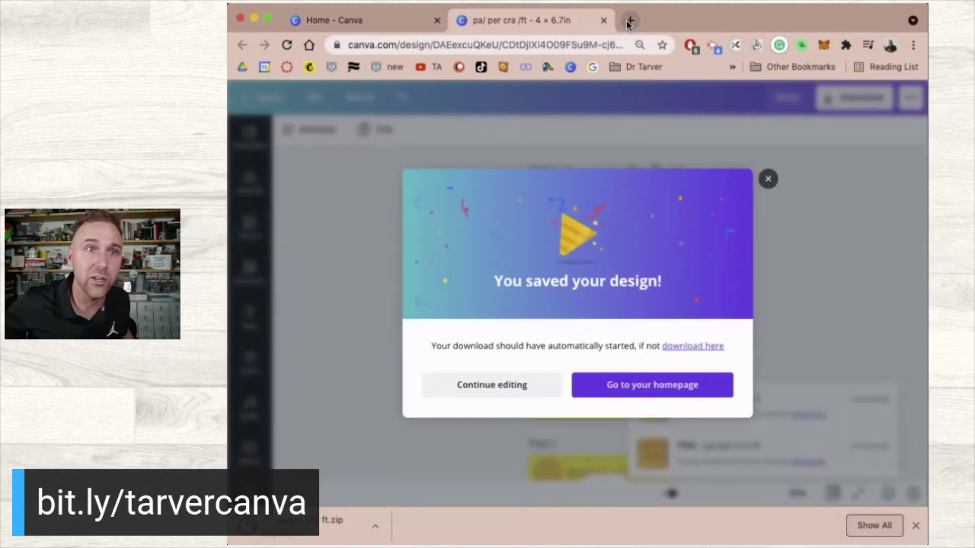
left_click(768, 180)
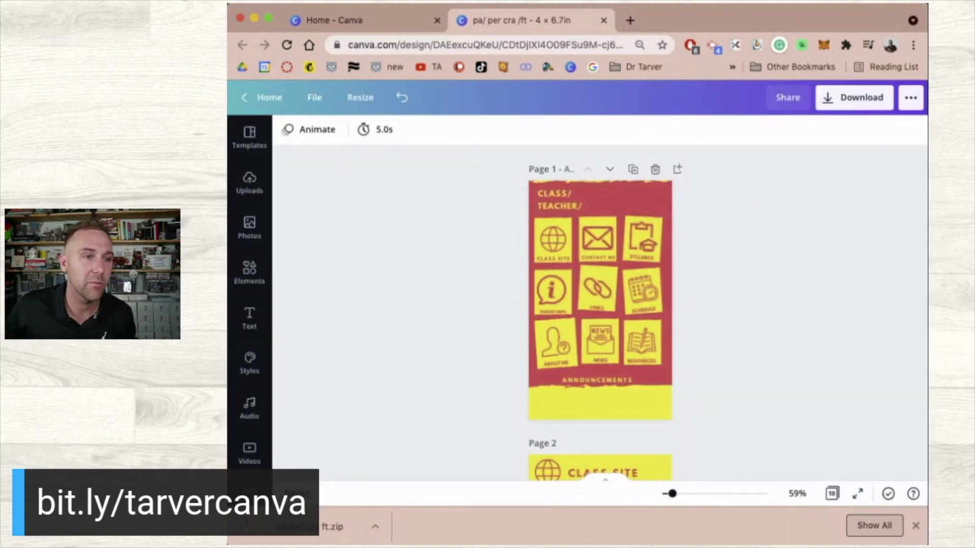
left_click(316, 538)
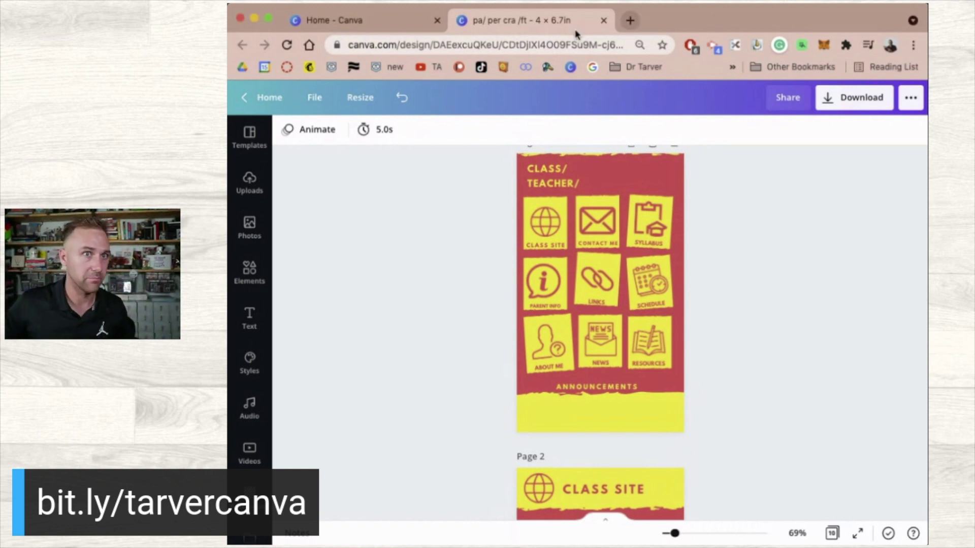
- Switch to Google Drive in a new browser tab and open the Templates - Slides folder inside Resources
left_click(630, 22)
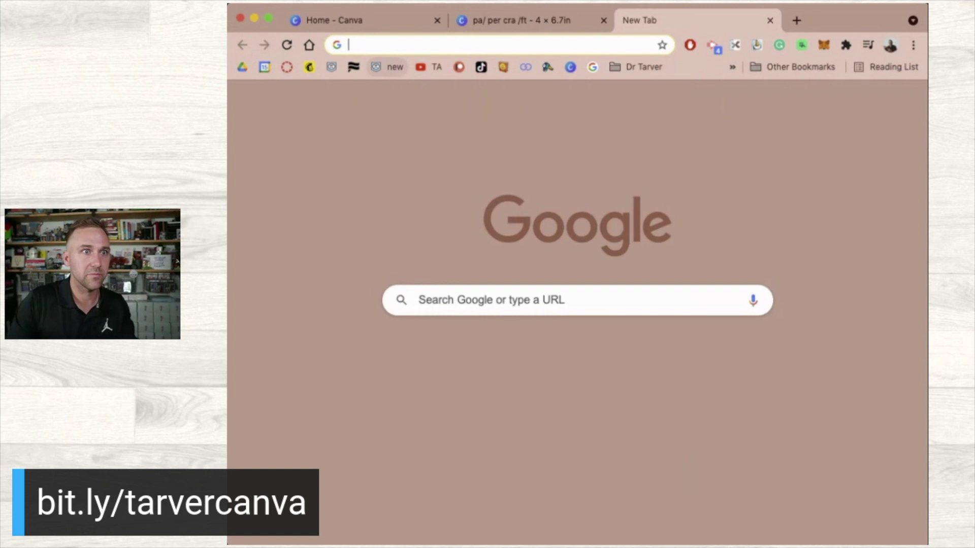
left_click(396, 67)
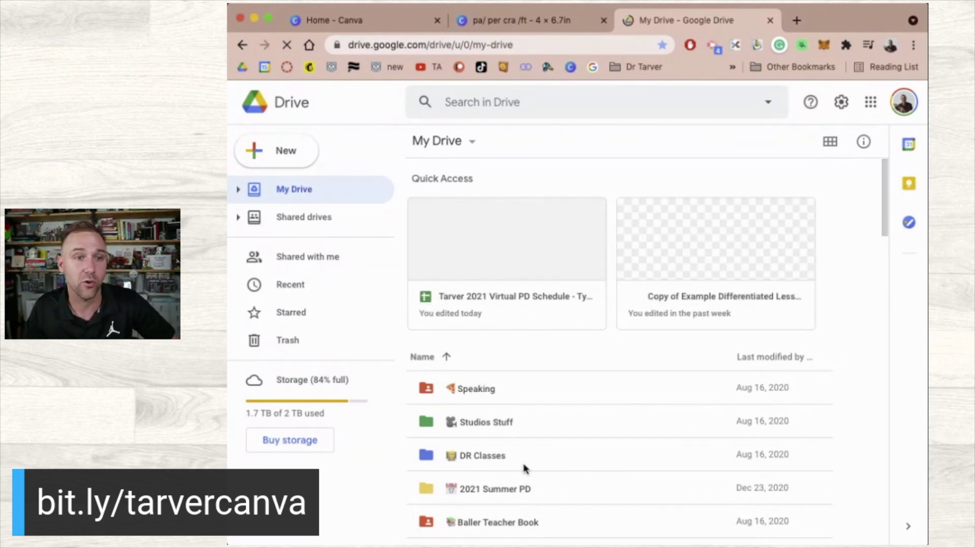
scroll(524, 467, "down", 4)
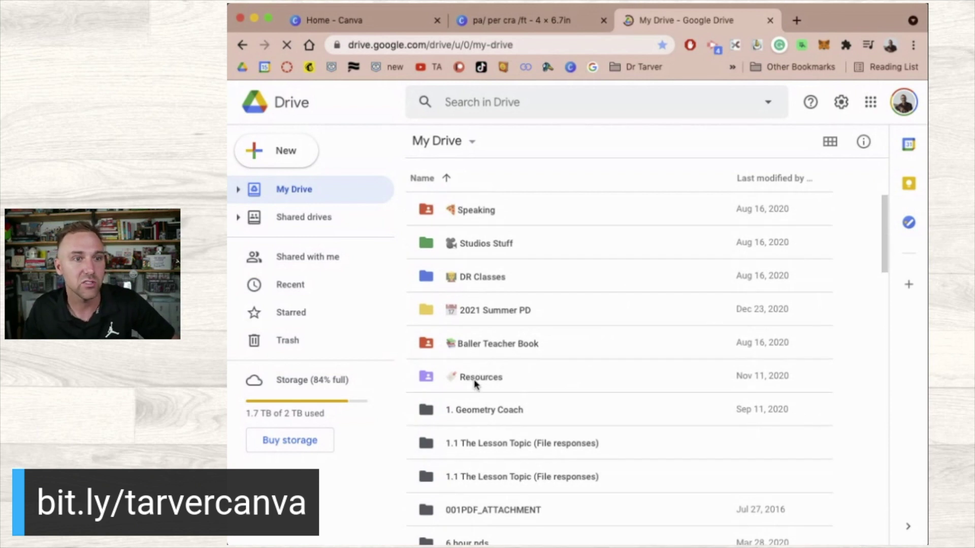
double_click(477, 382)
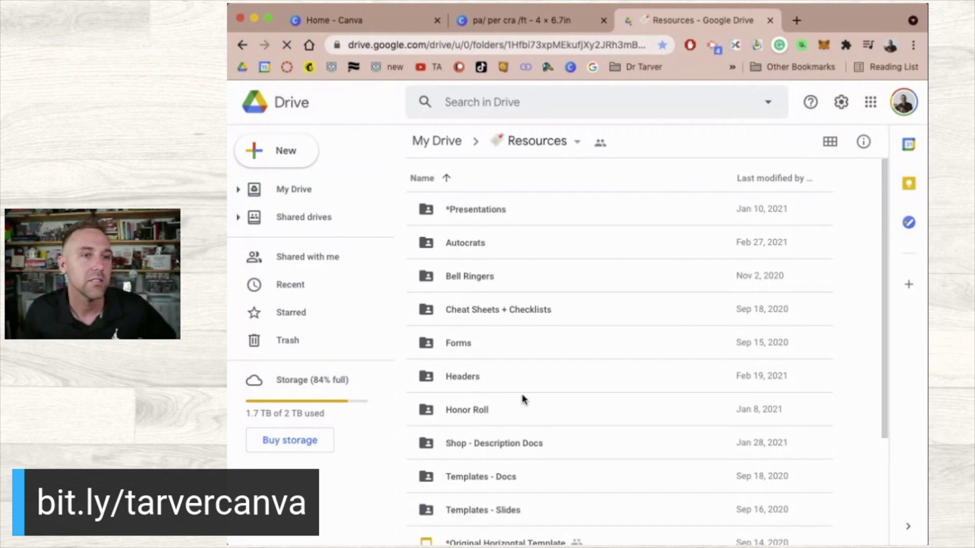
scroll(522, 398, "down", 2)
scroll(522, 398, "up", 2)
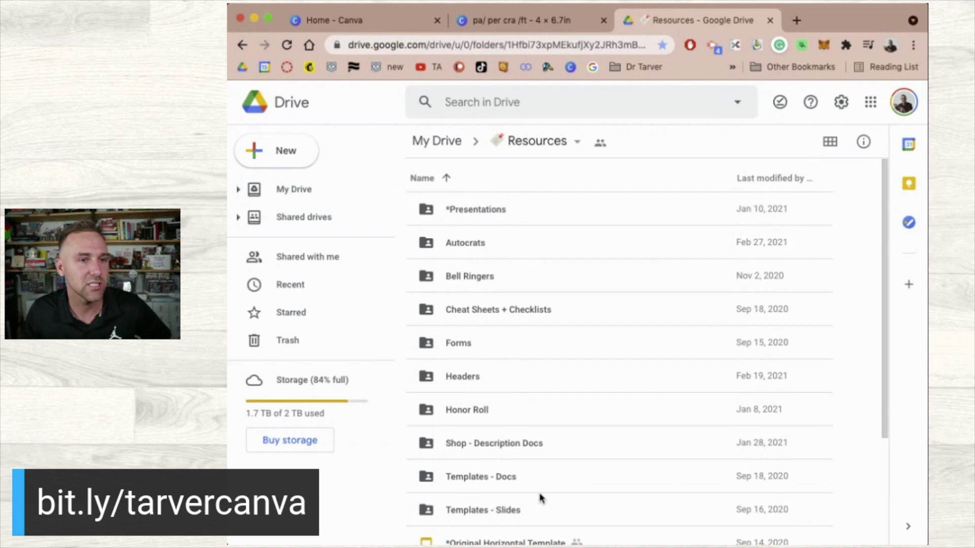
scroll(541, 498, "down", 1)
double_click(502, 487)
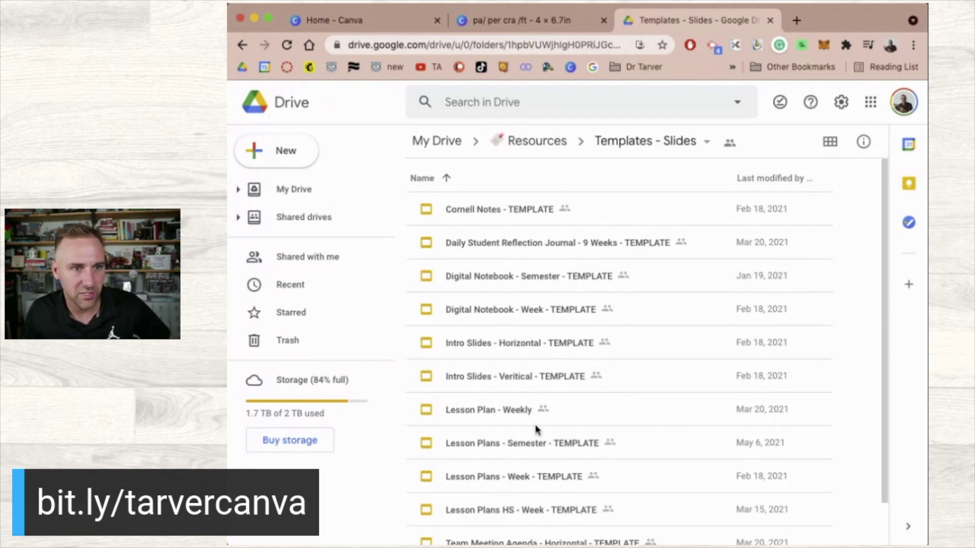
- Make a copy of the Lesson Plan - Weekly presentation and open the copy
scroll(535, 429, "down", 2)
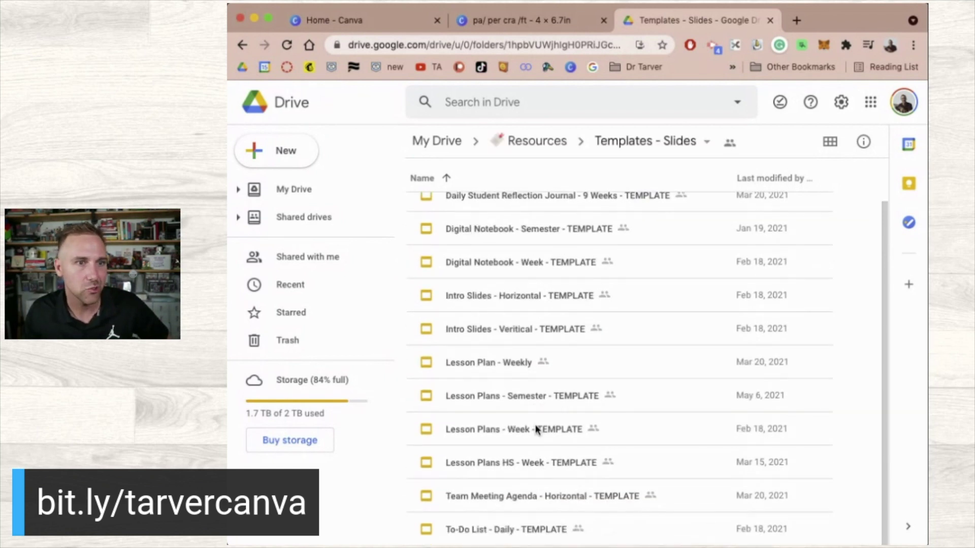
left_click(498, 364)
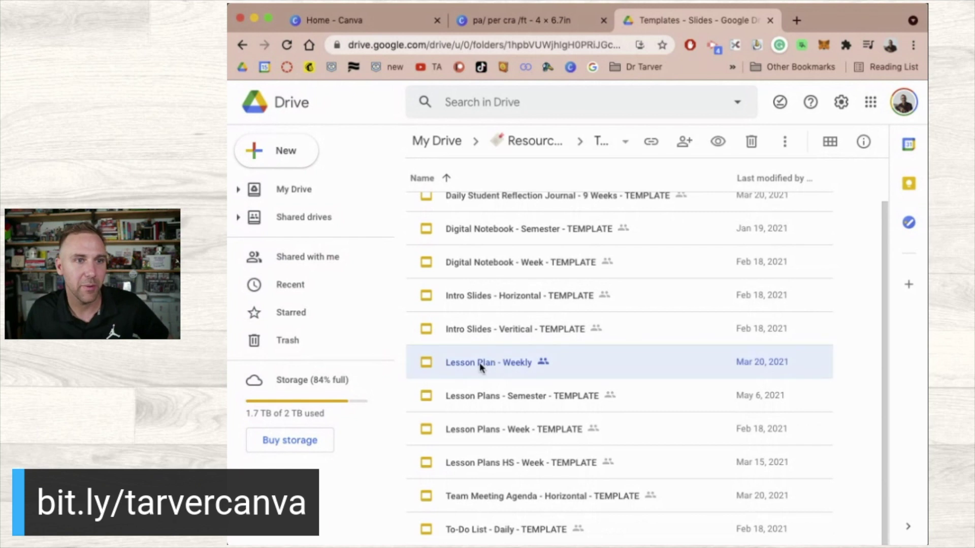
right_click(479, 365)
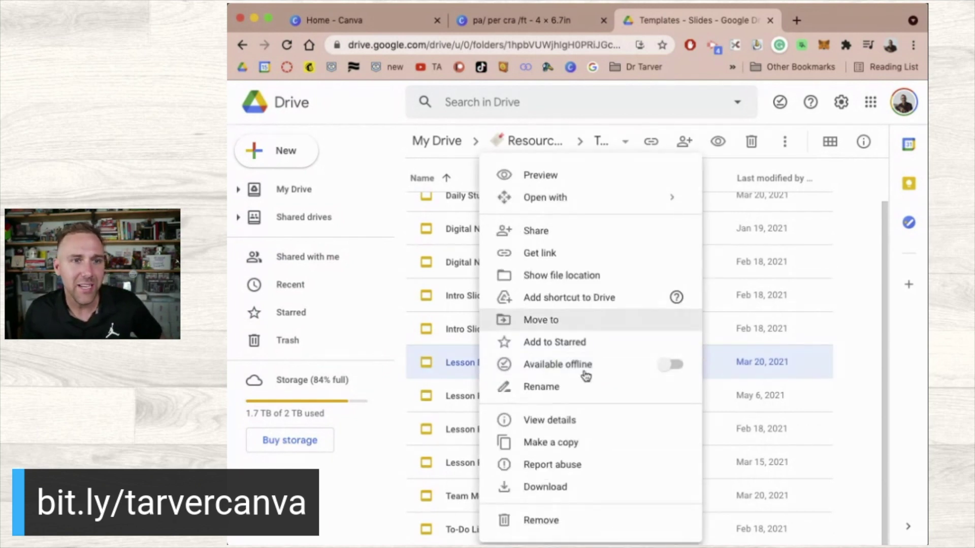
left_click(579, 443)
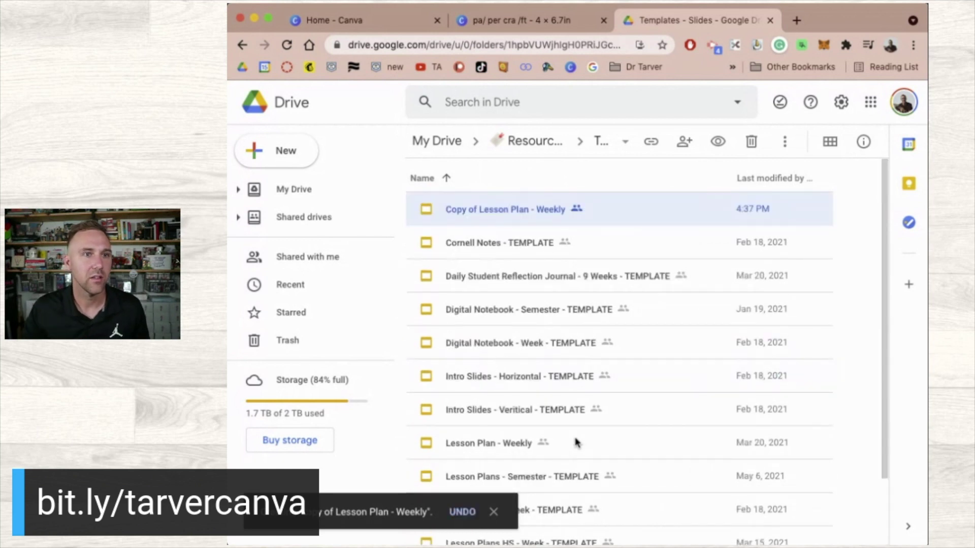
double_click(513, 212)
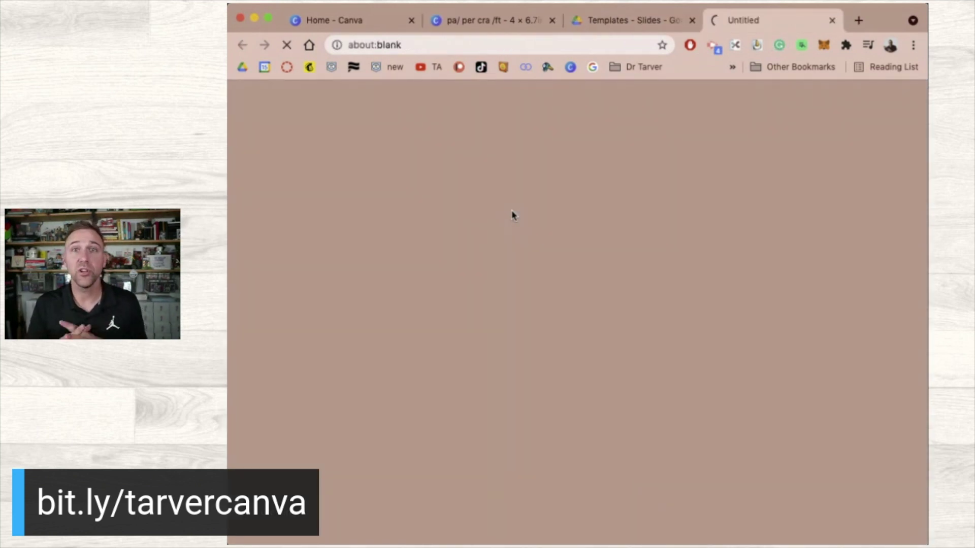